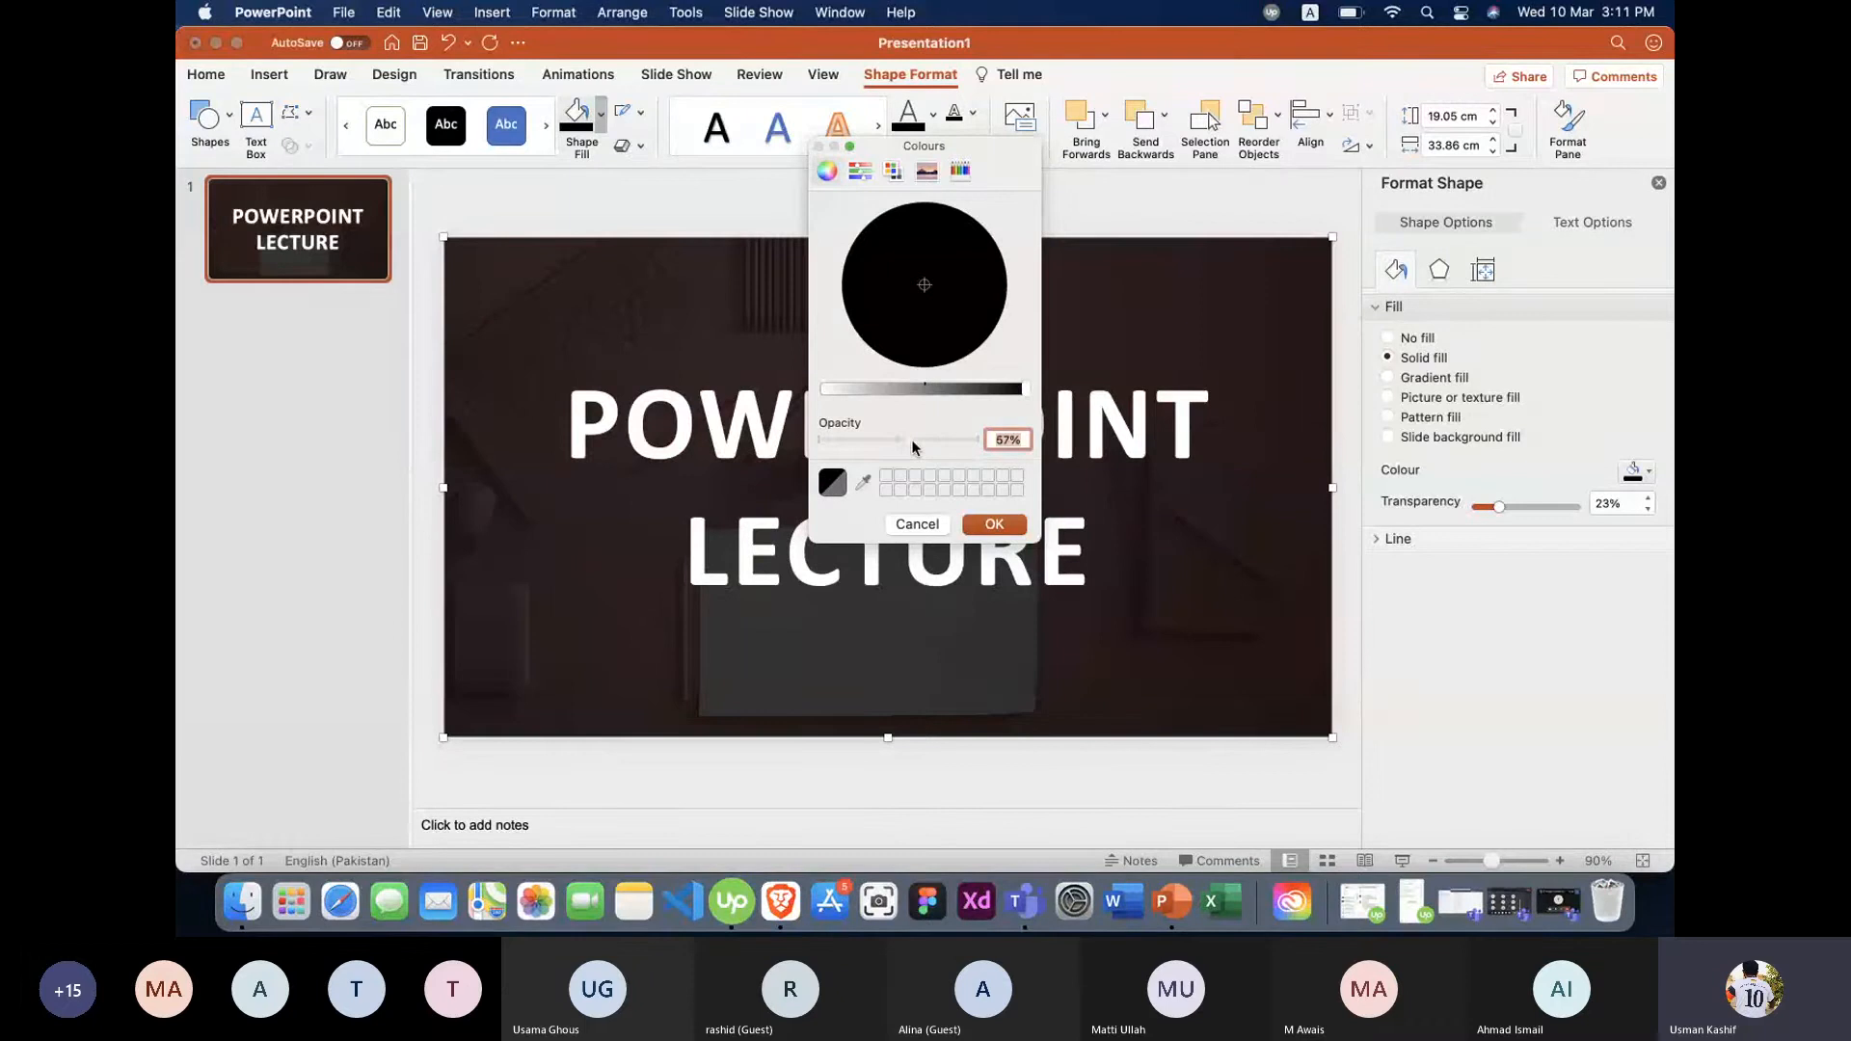
# Apply the black solid fill with 22% transparency to the overlay rectangle covering the picture.
pyautogui.click(993, 526)
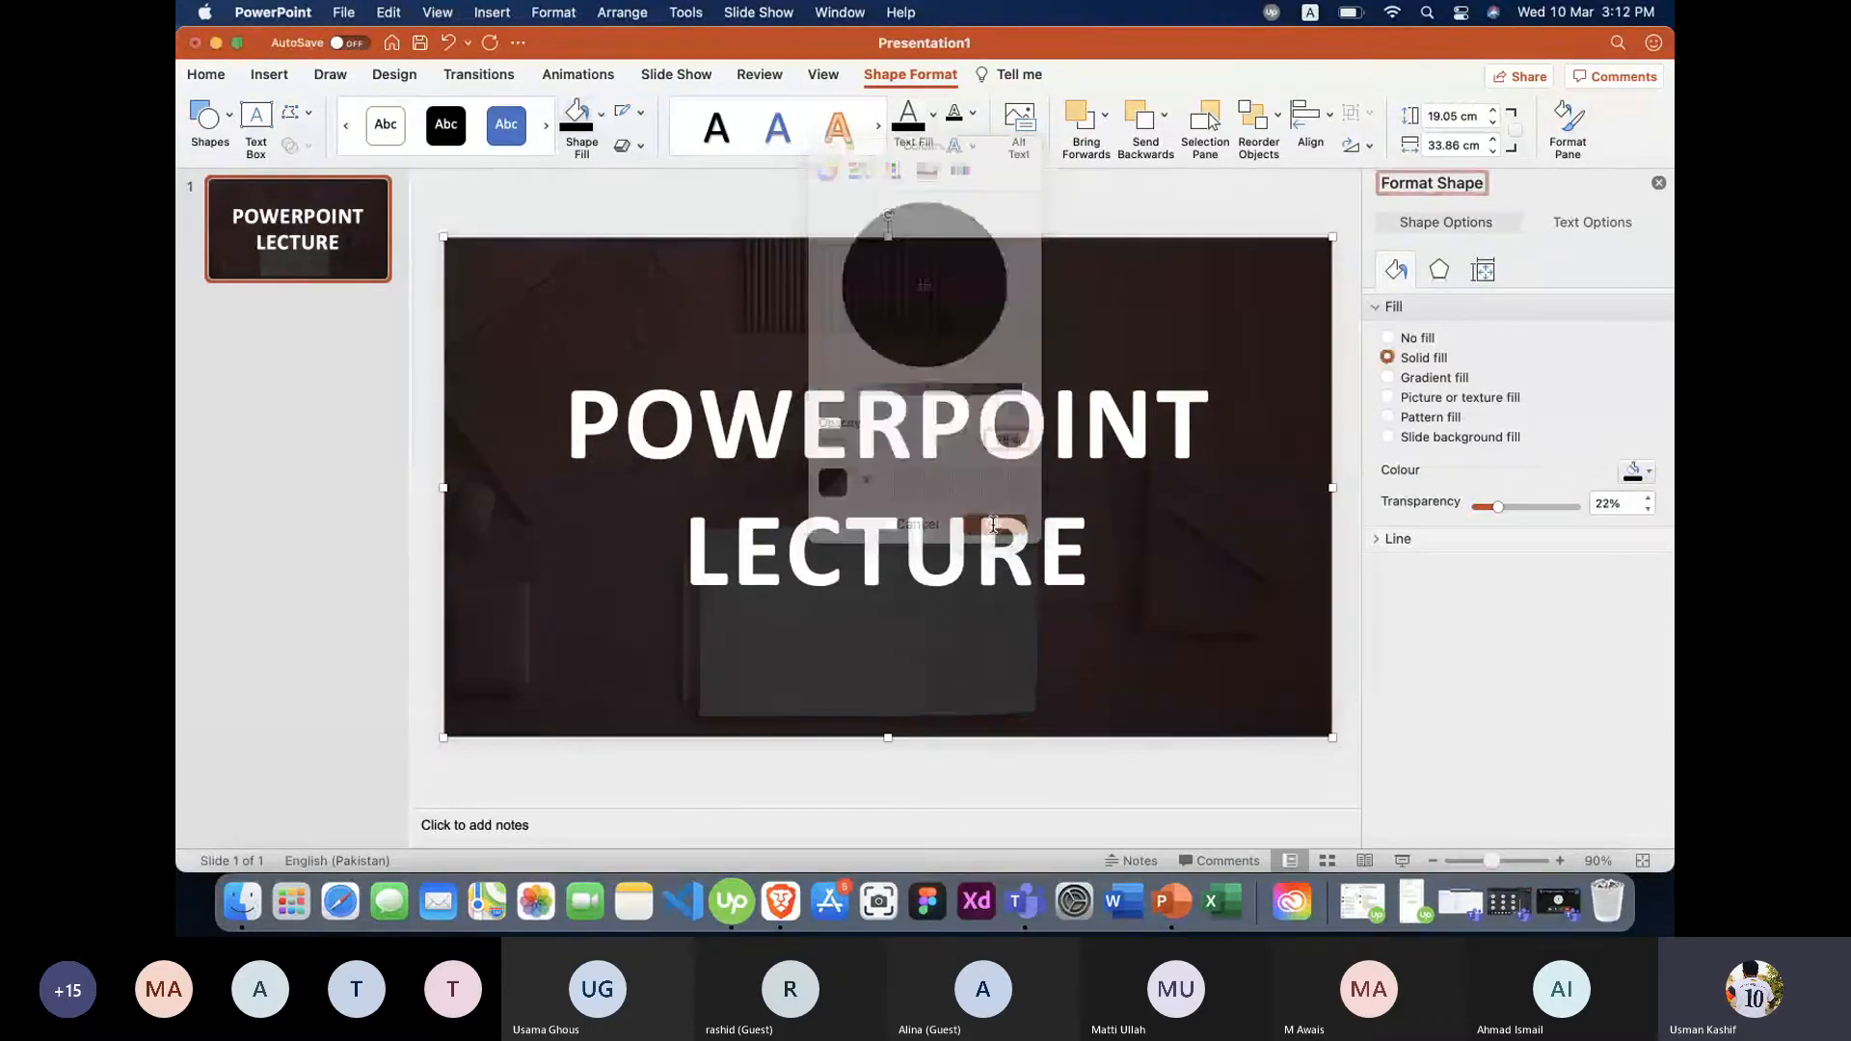
pyautogui.click(601, 113)
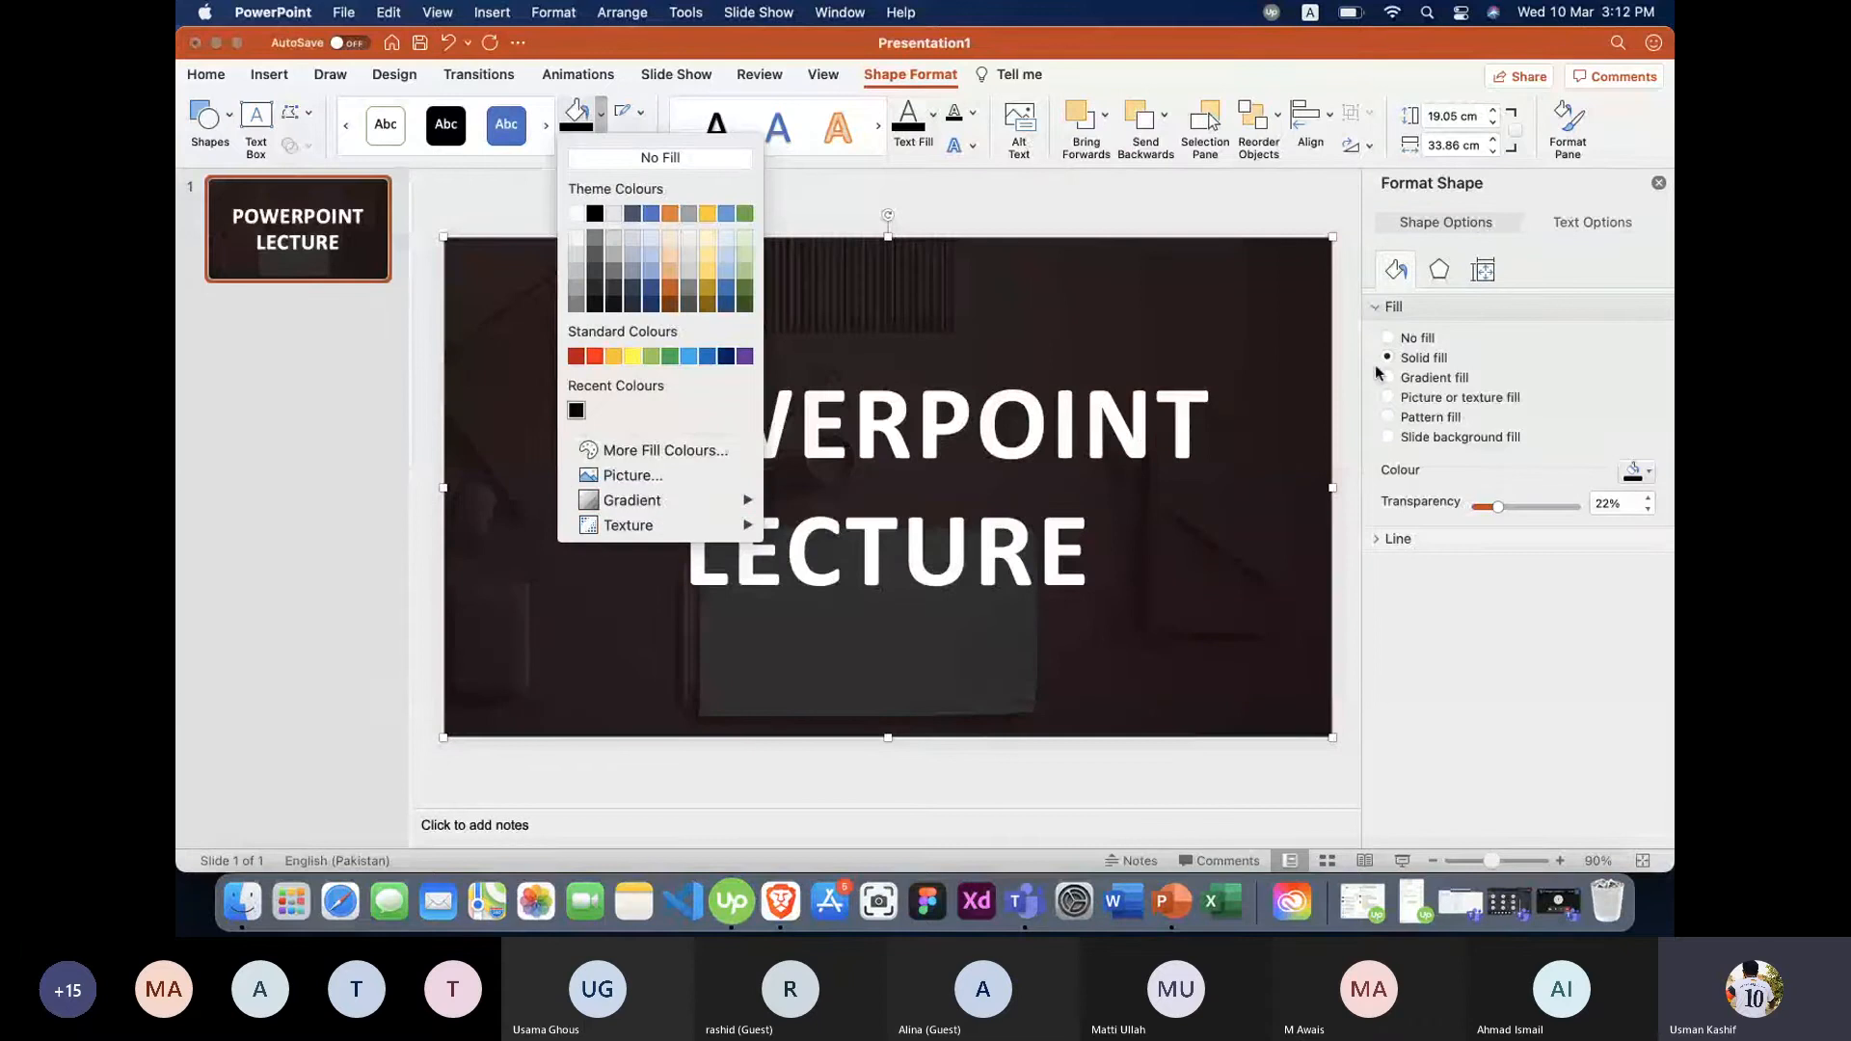
pyautogui.click(212, 486)
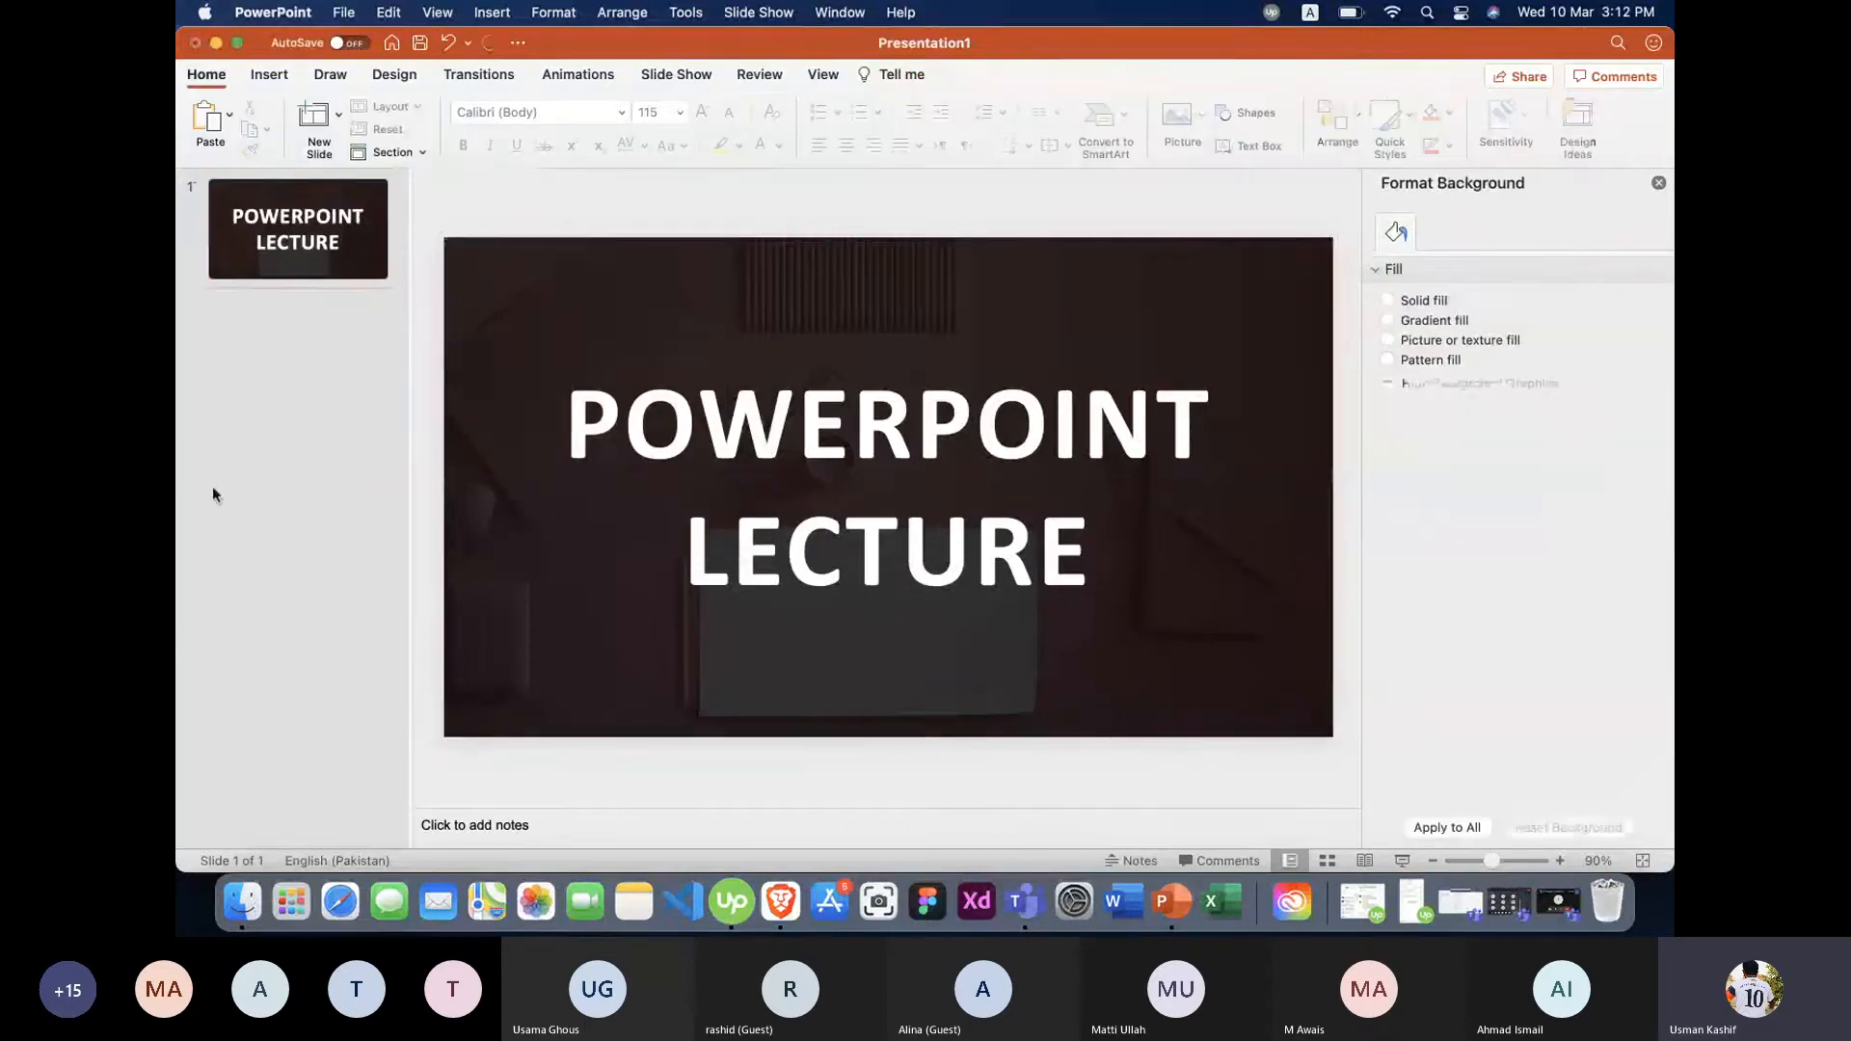
# Delete the dark overlay rectangle and the "POWERPOINT LECTURE" text box from the slide.
pyautogui.click(681, 354)
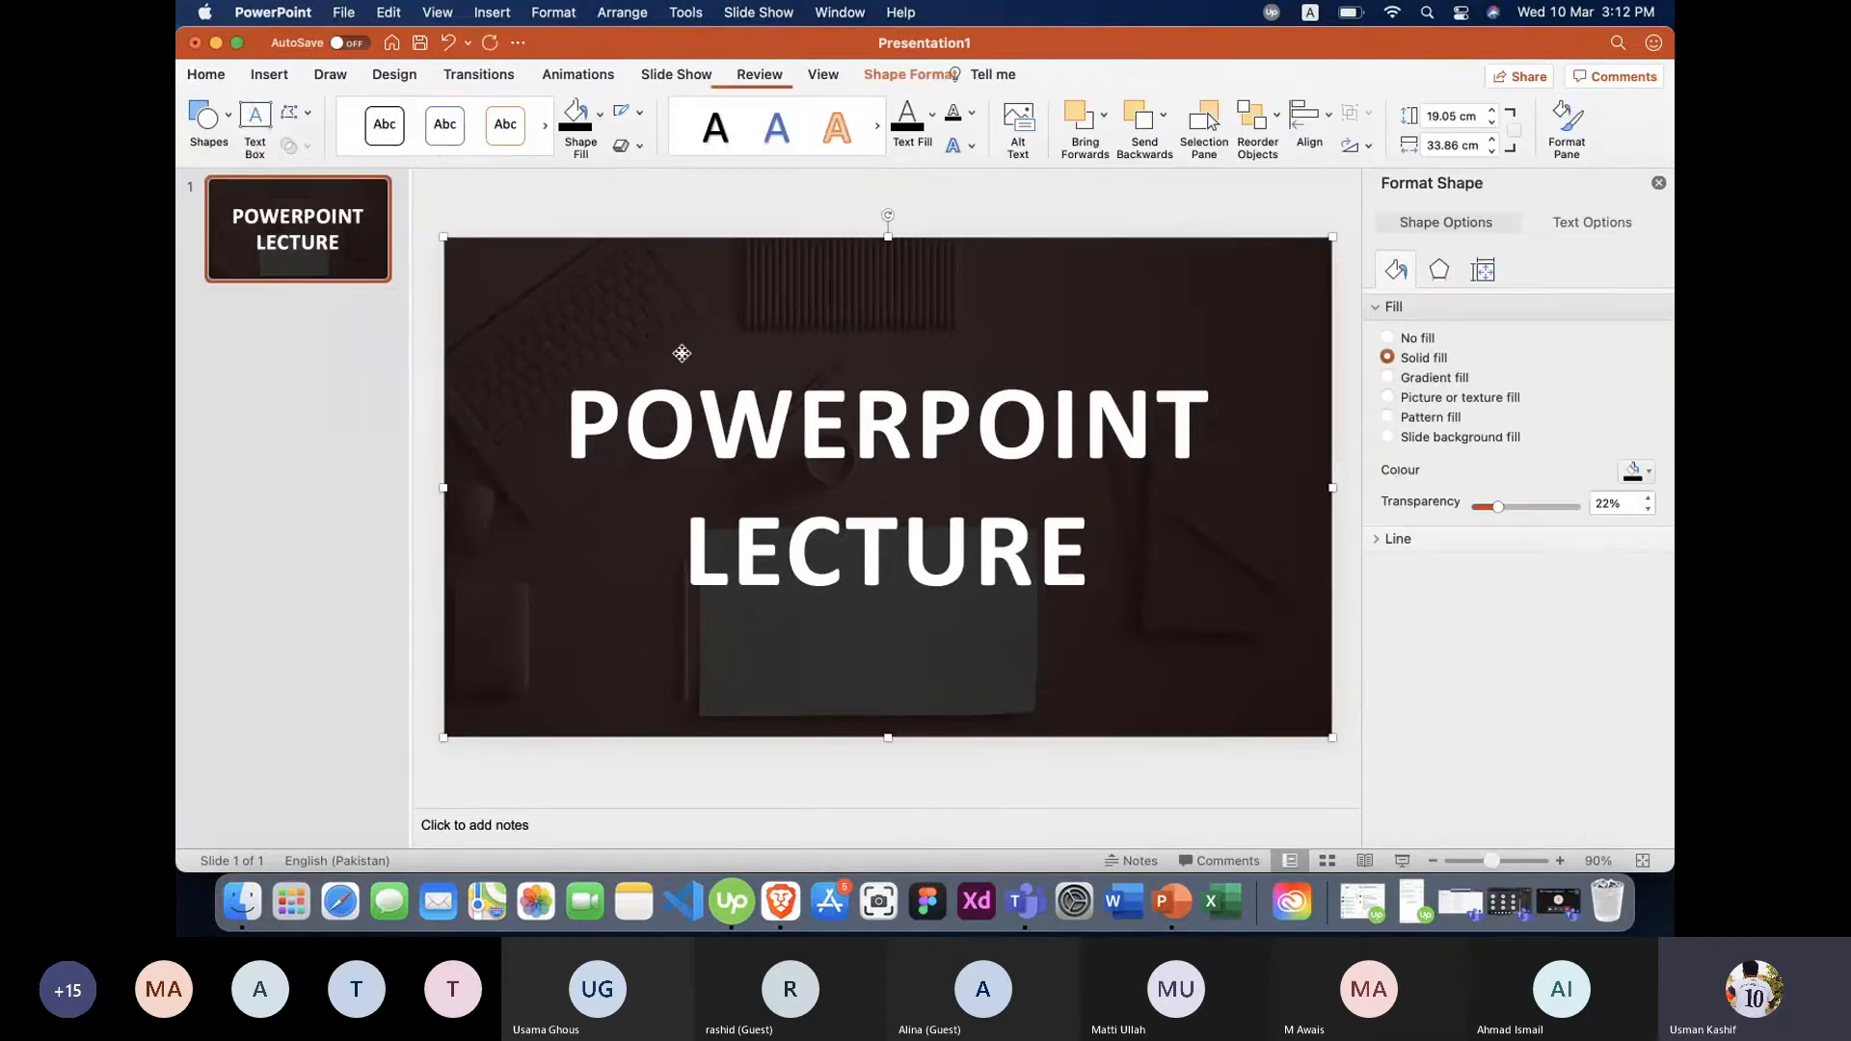
pyautogui.press('BackSpace')
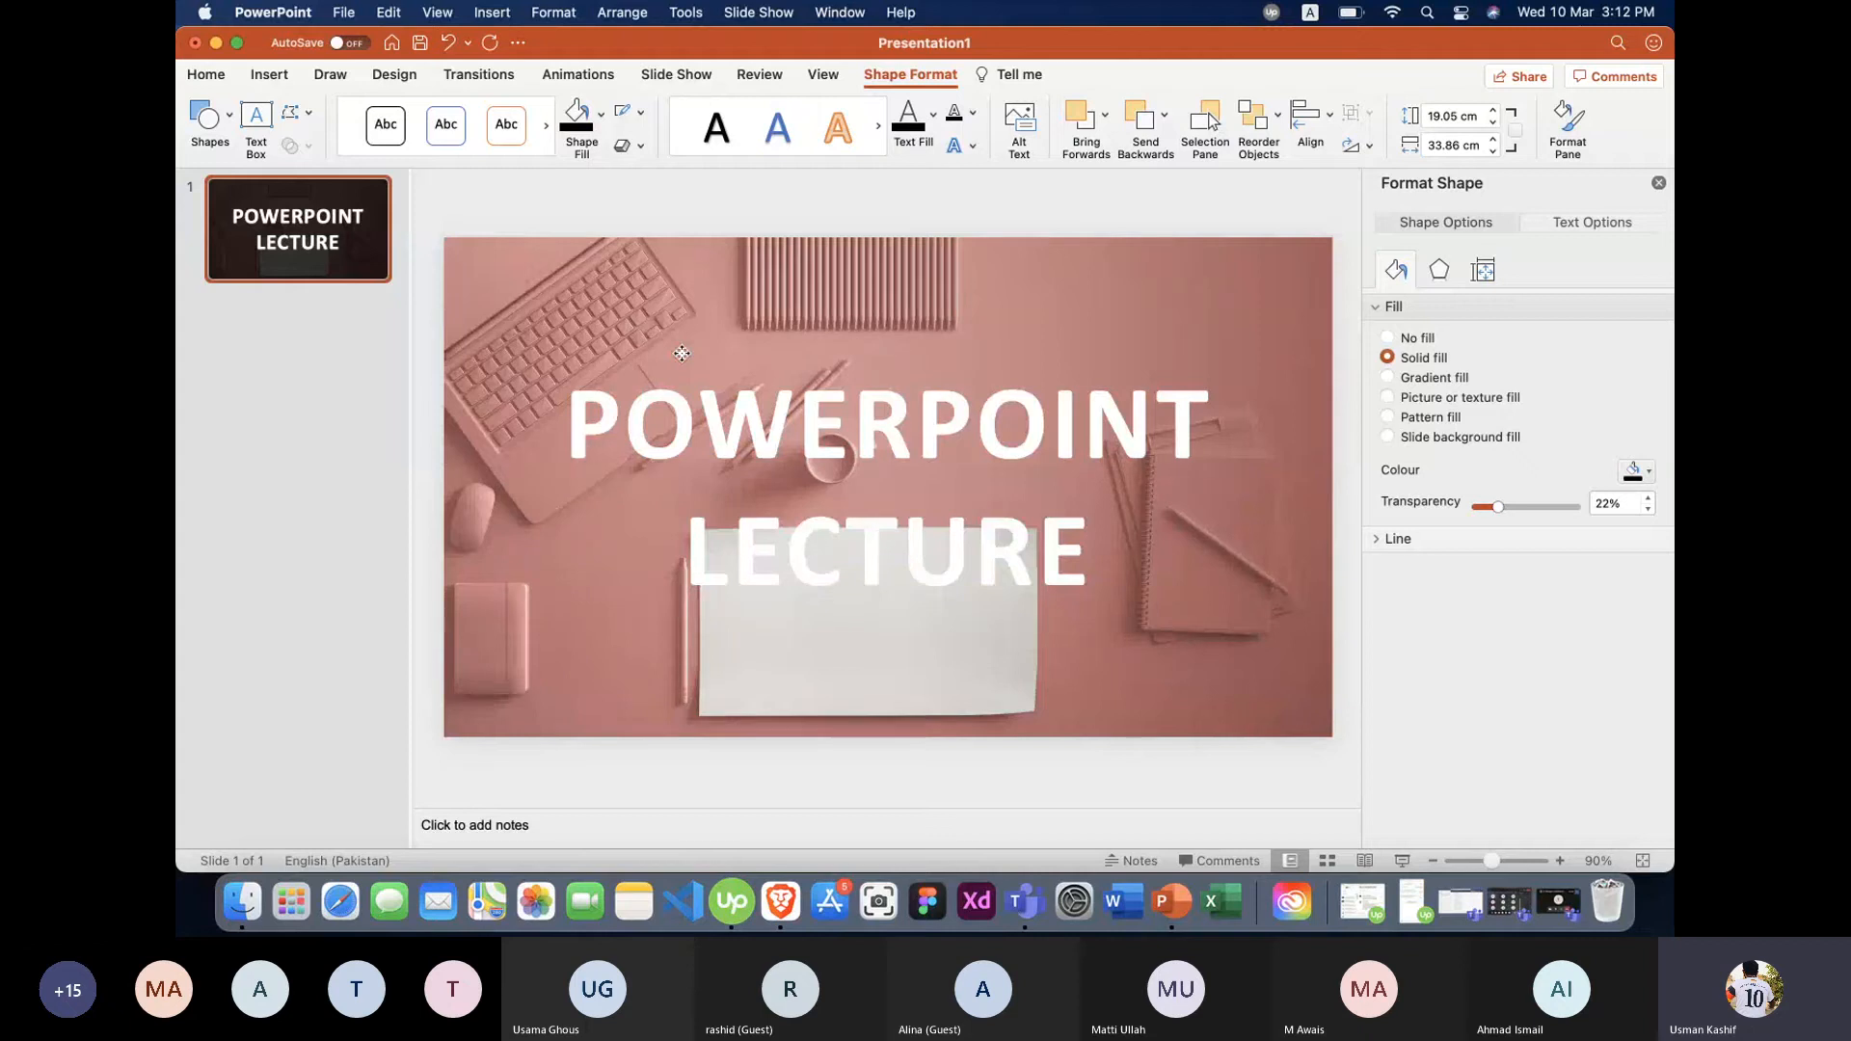
pyautogui.click(773, 453)
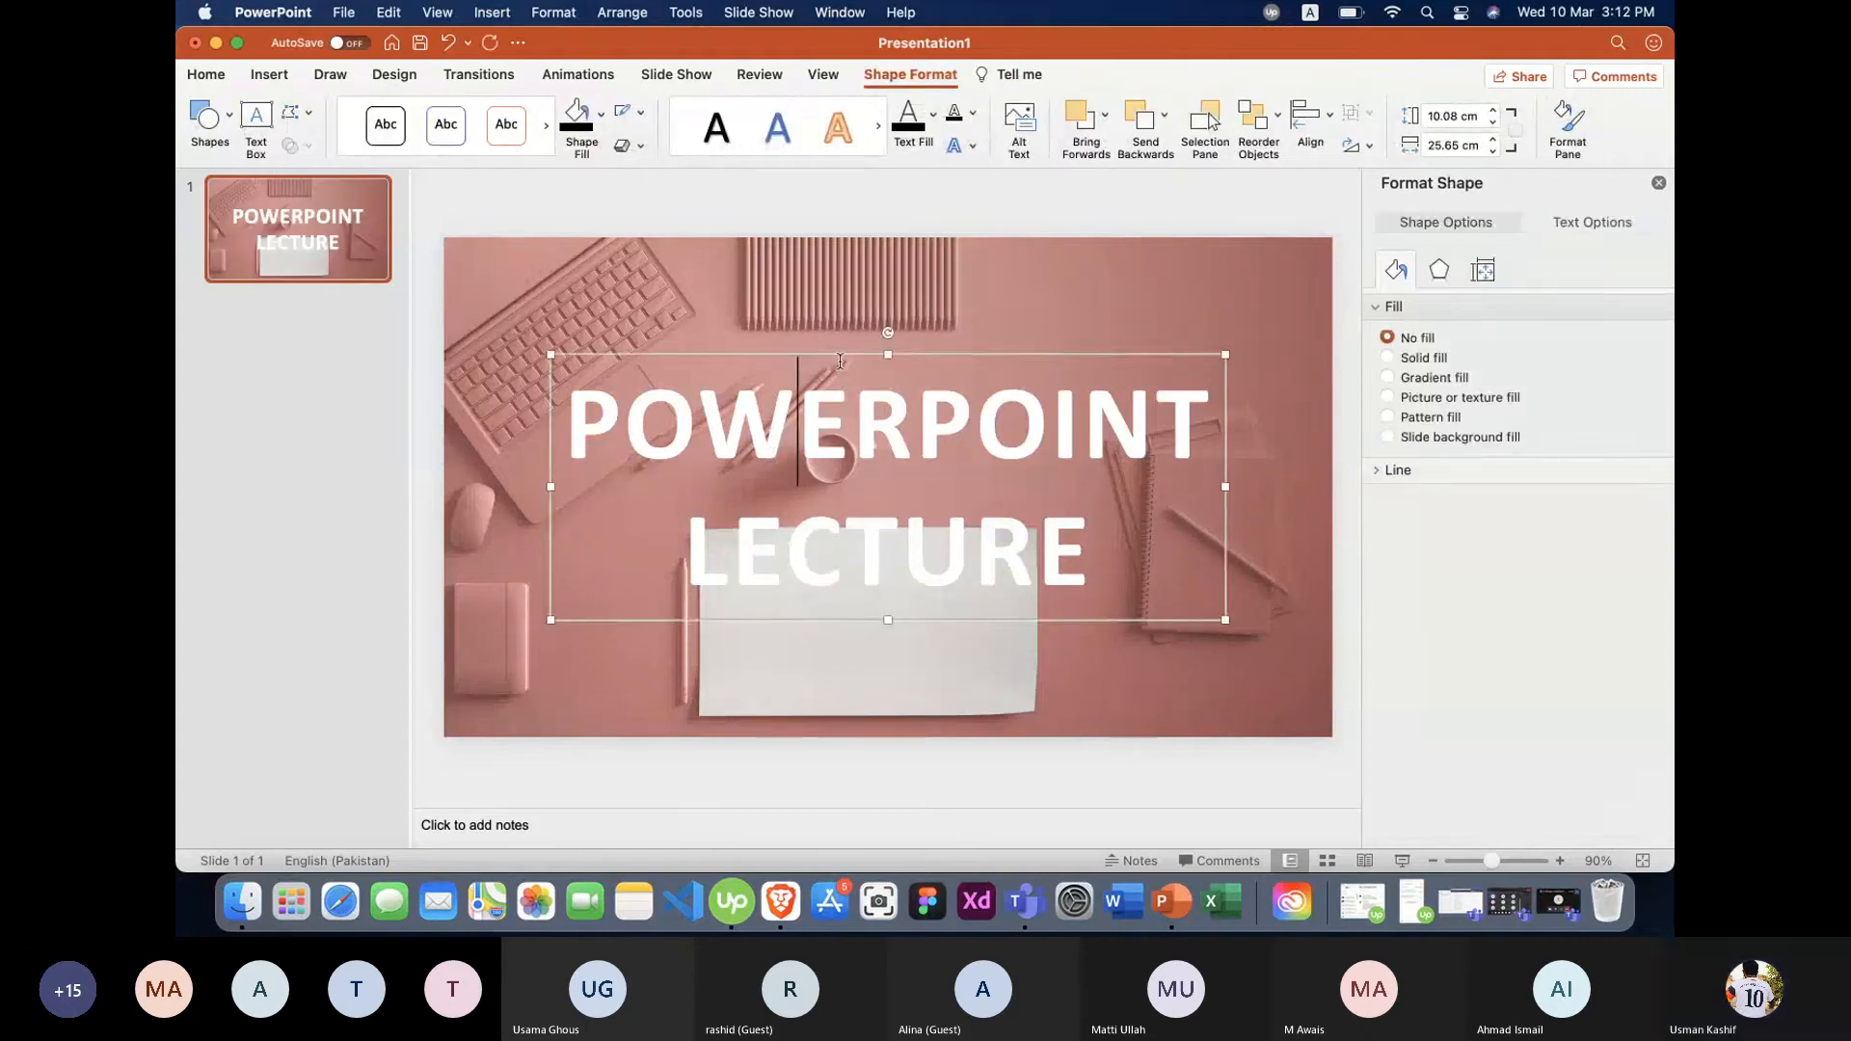
pyautogui.click(841, 355)
pyautogui.press('Delete')
# Shrink the desk picture to about 16.05 × 9.02 cm, centred on the slide.
pyautogui.click(840, 355)
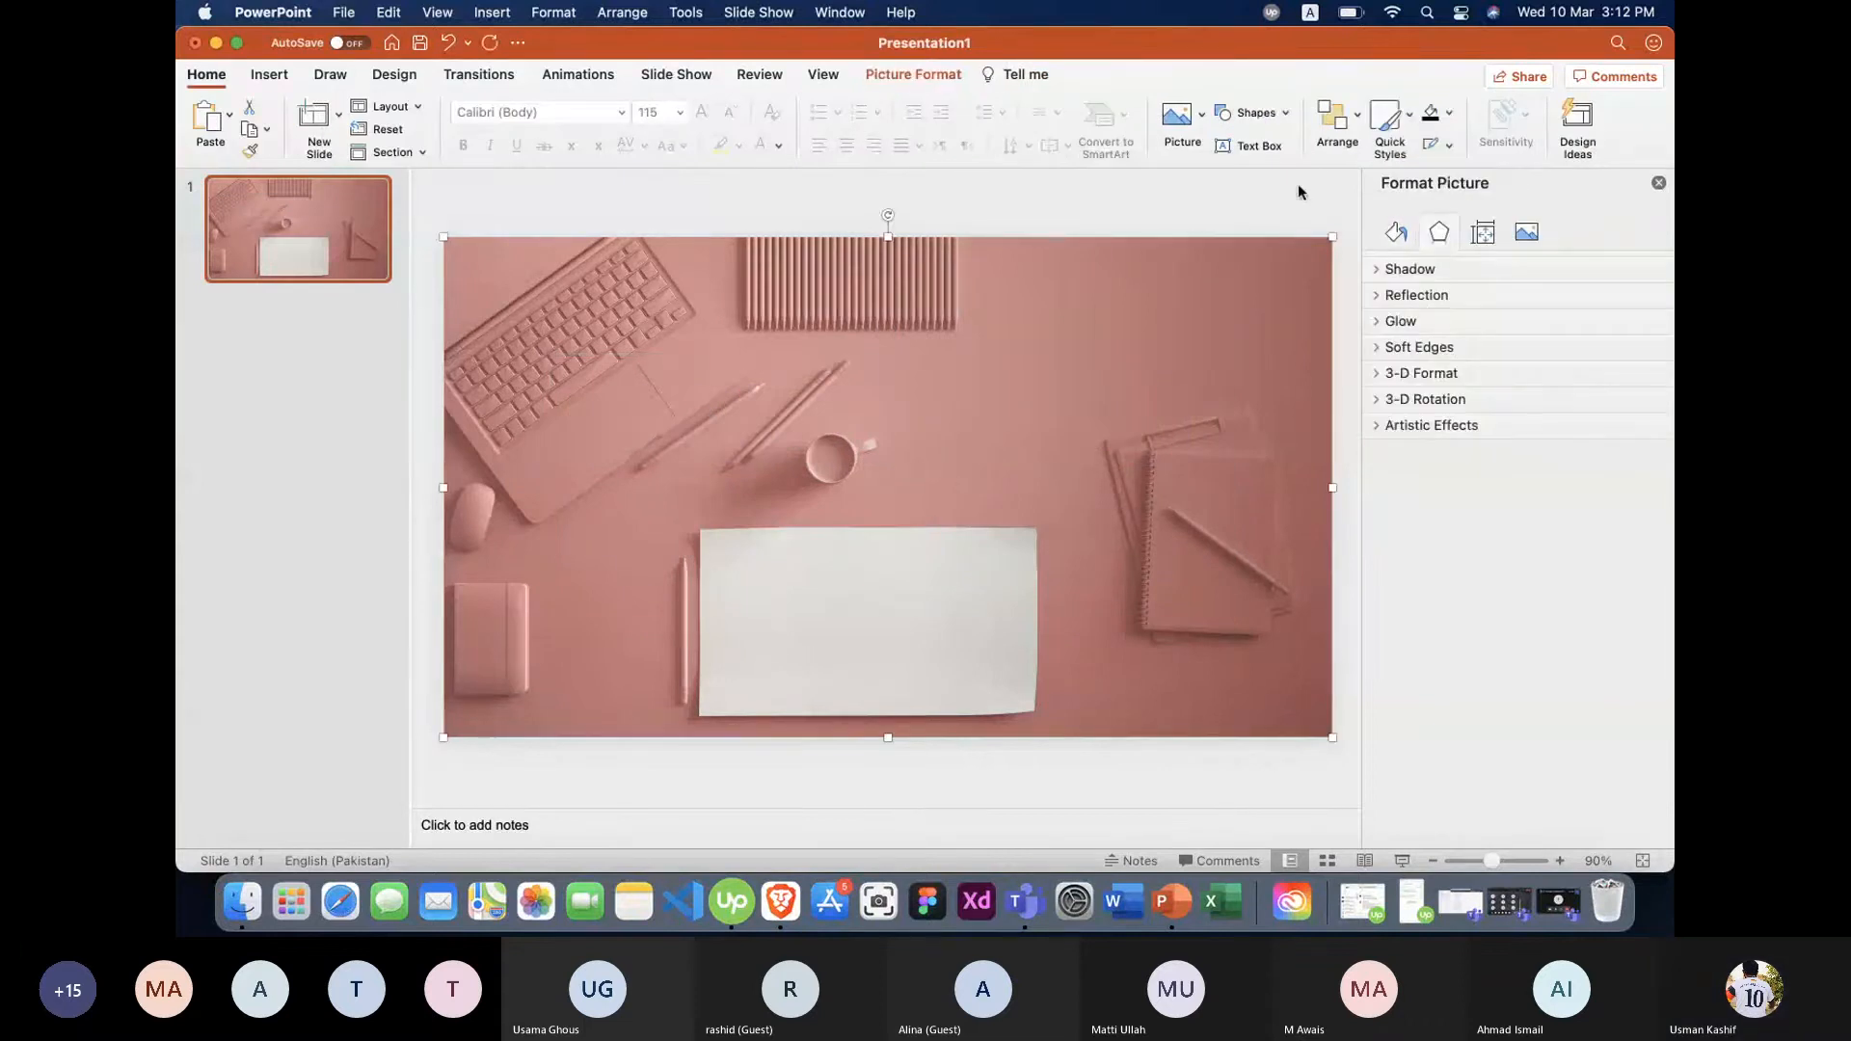
pyautogui.moveTo(1024, 298)
pyautogui.mouseDown()
pyautogui.moveTo(933, 347)
pyautogui.moveTo(1065, 324)
pyautogui.moveTo(1011, 324)
pyautogui.mouseUp()
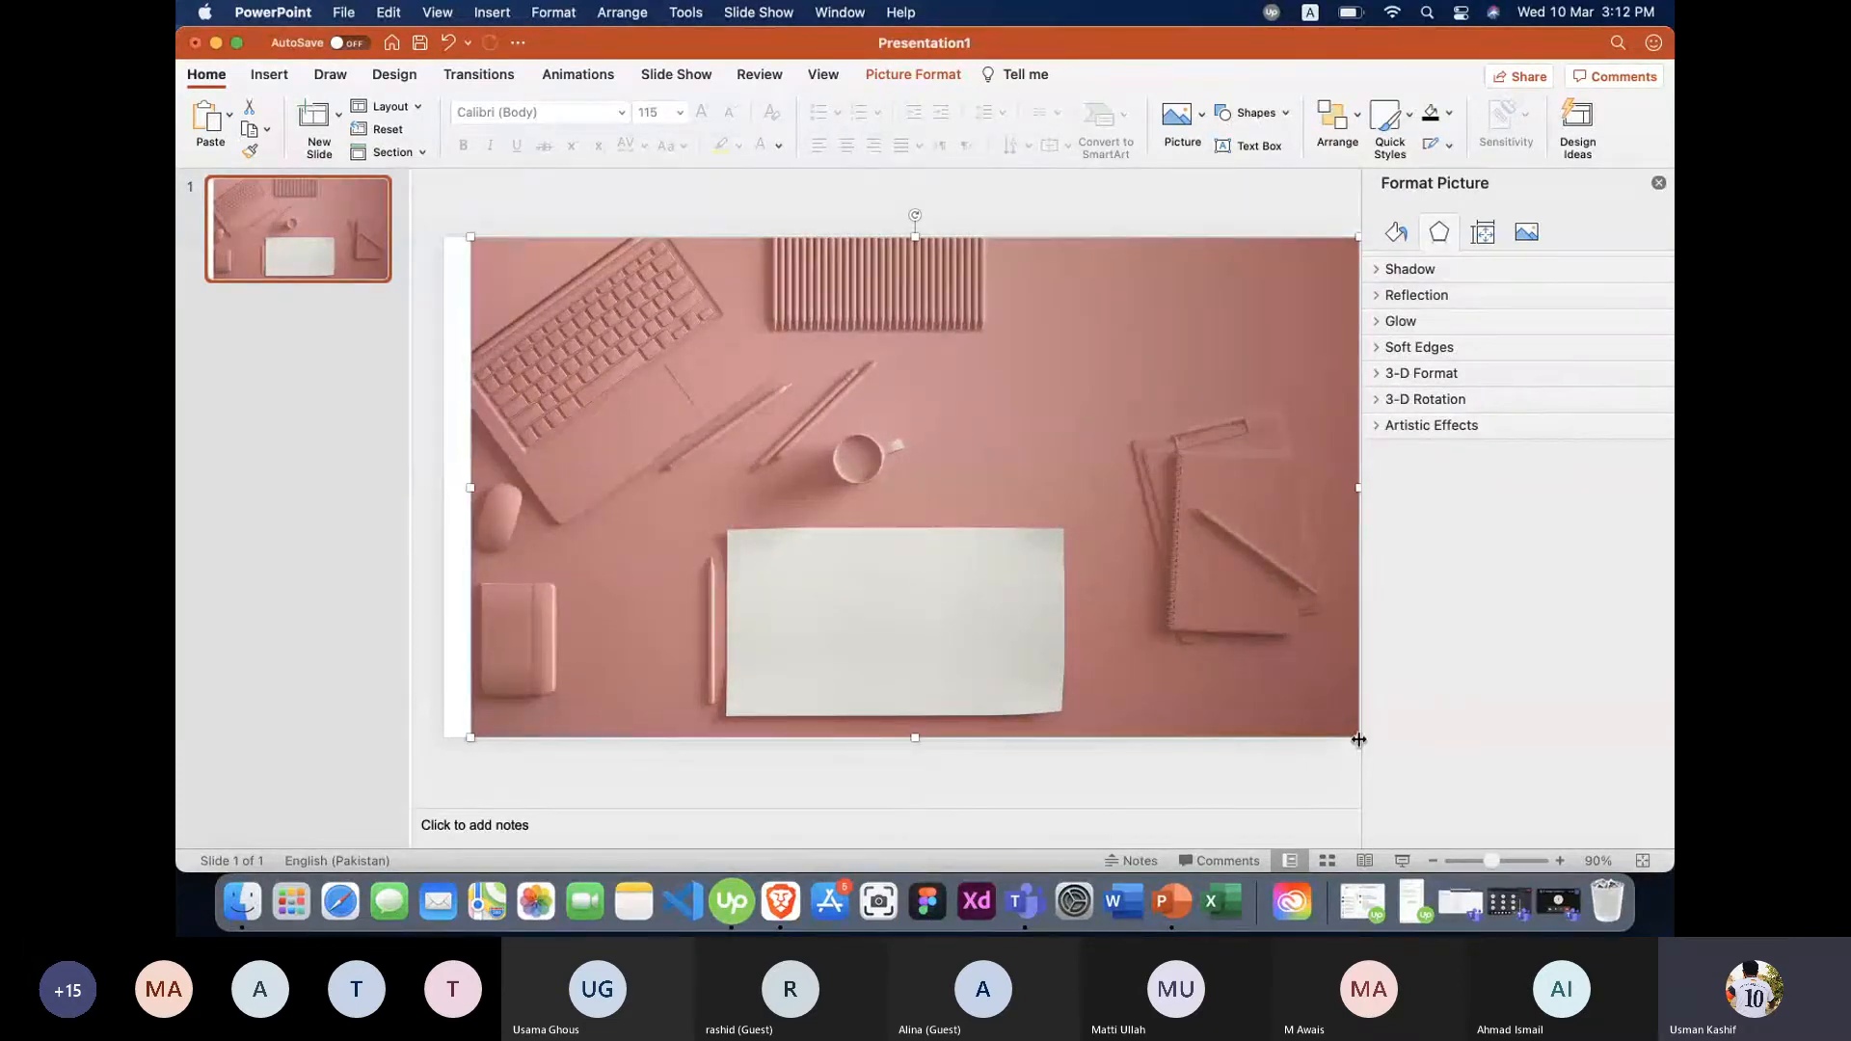
pyautogui.moveTo(1359, 738); pyautogui.dragTo(1233, 684)
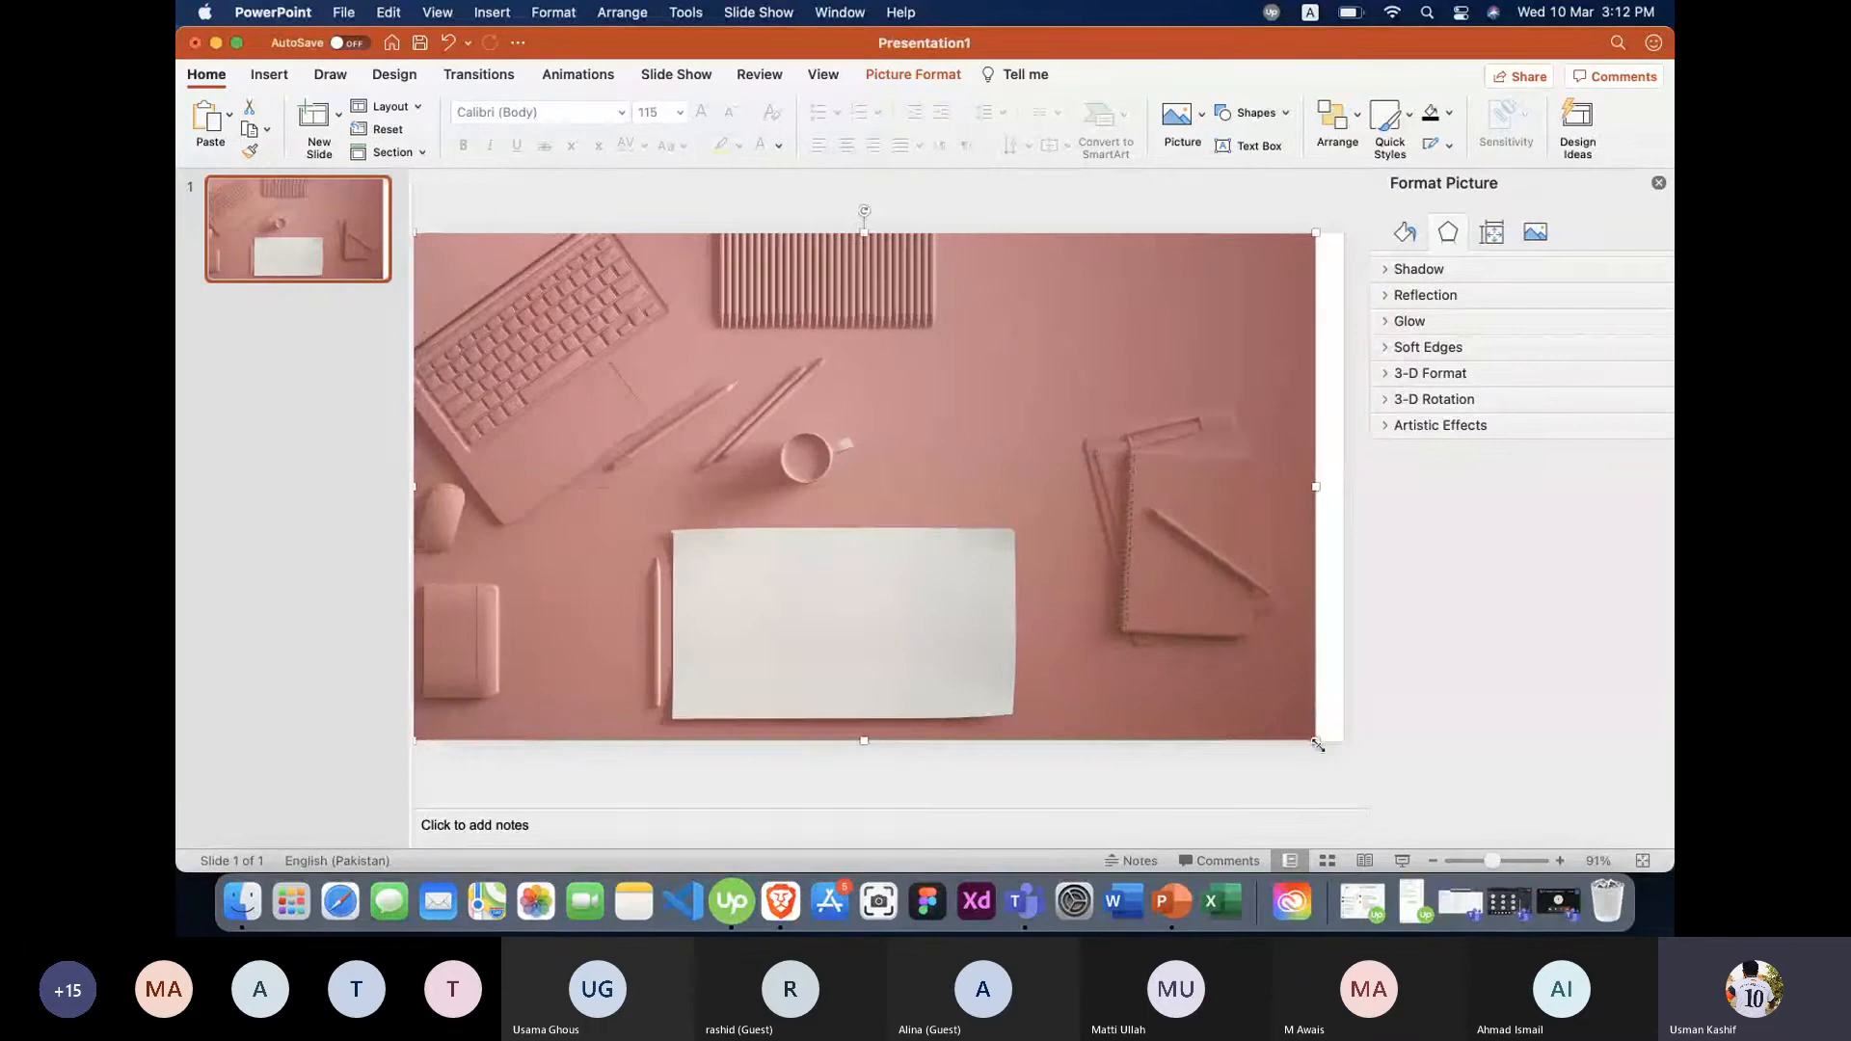
pyautogui.moveTo(1315, 740); pyautogui.dragTo(799, 473)
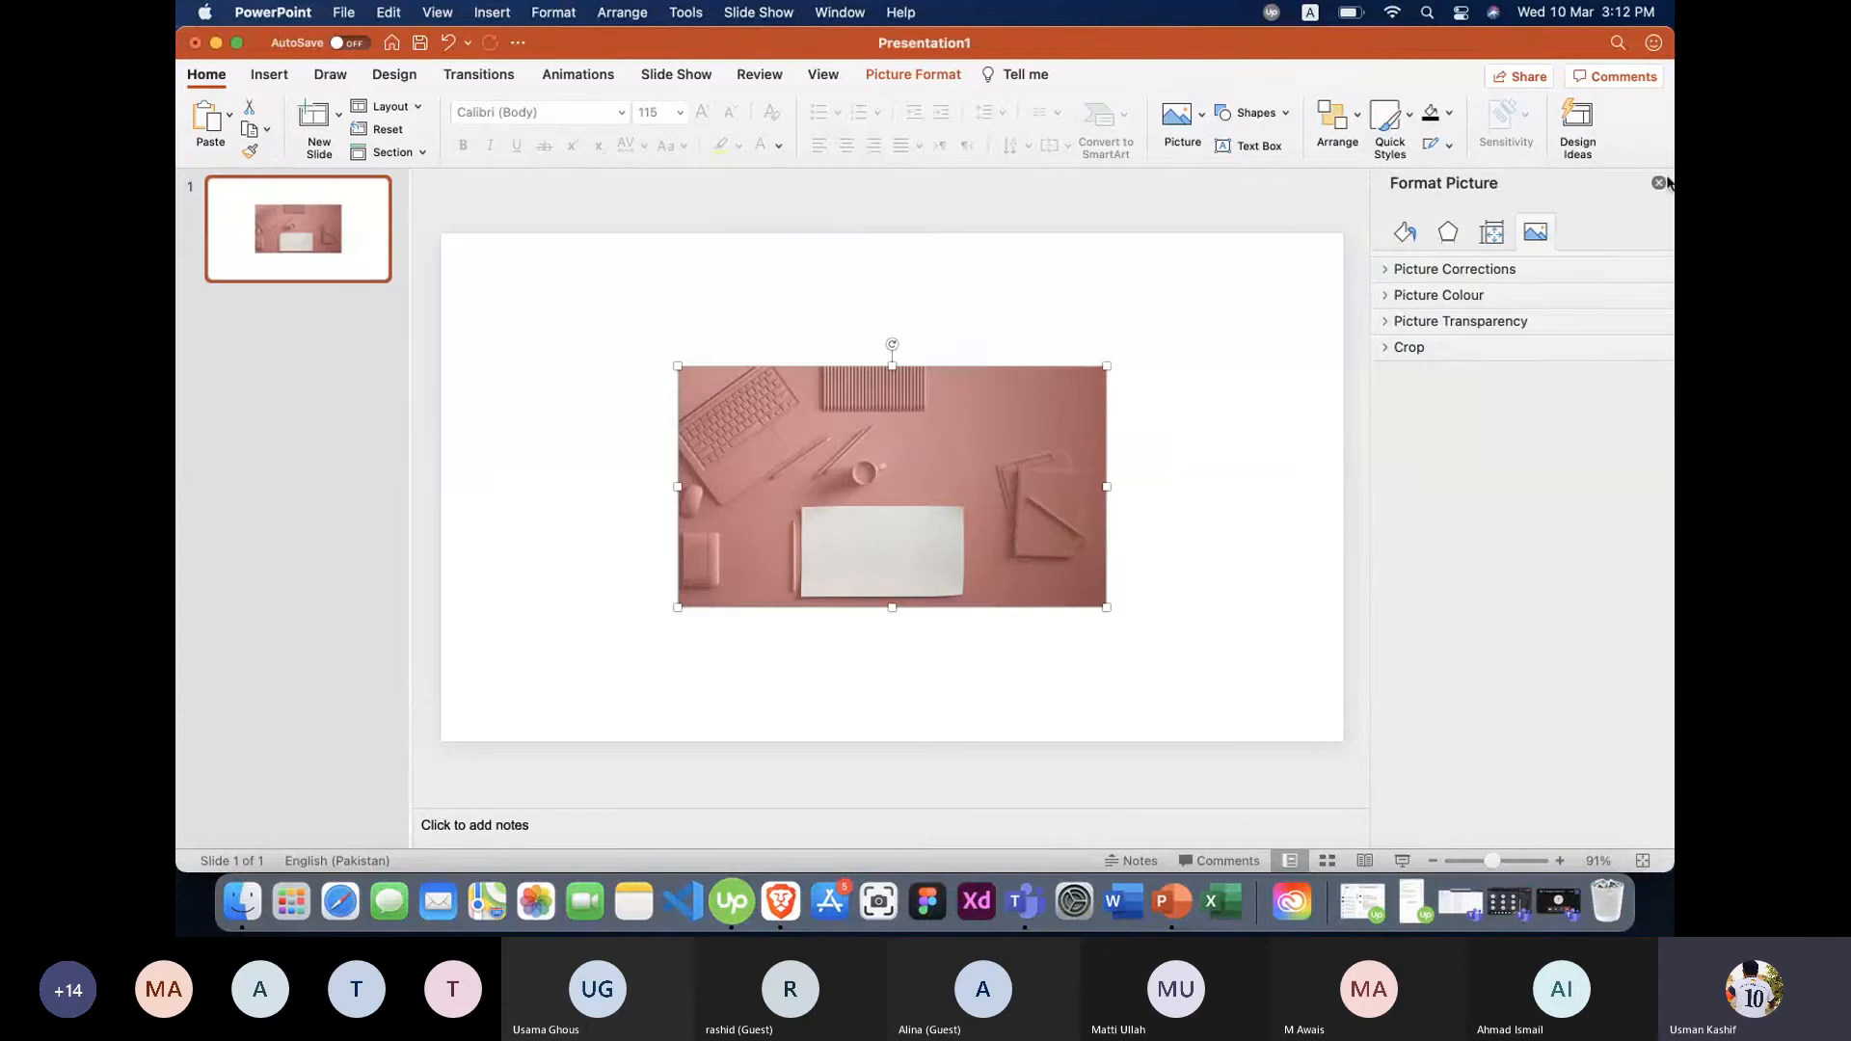
# Examine the desk picture's formatting options, including its effects, picture adjustments and crop settings.
pyautogui.click(1659, 184)
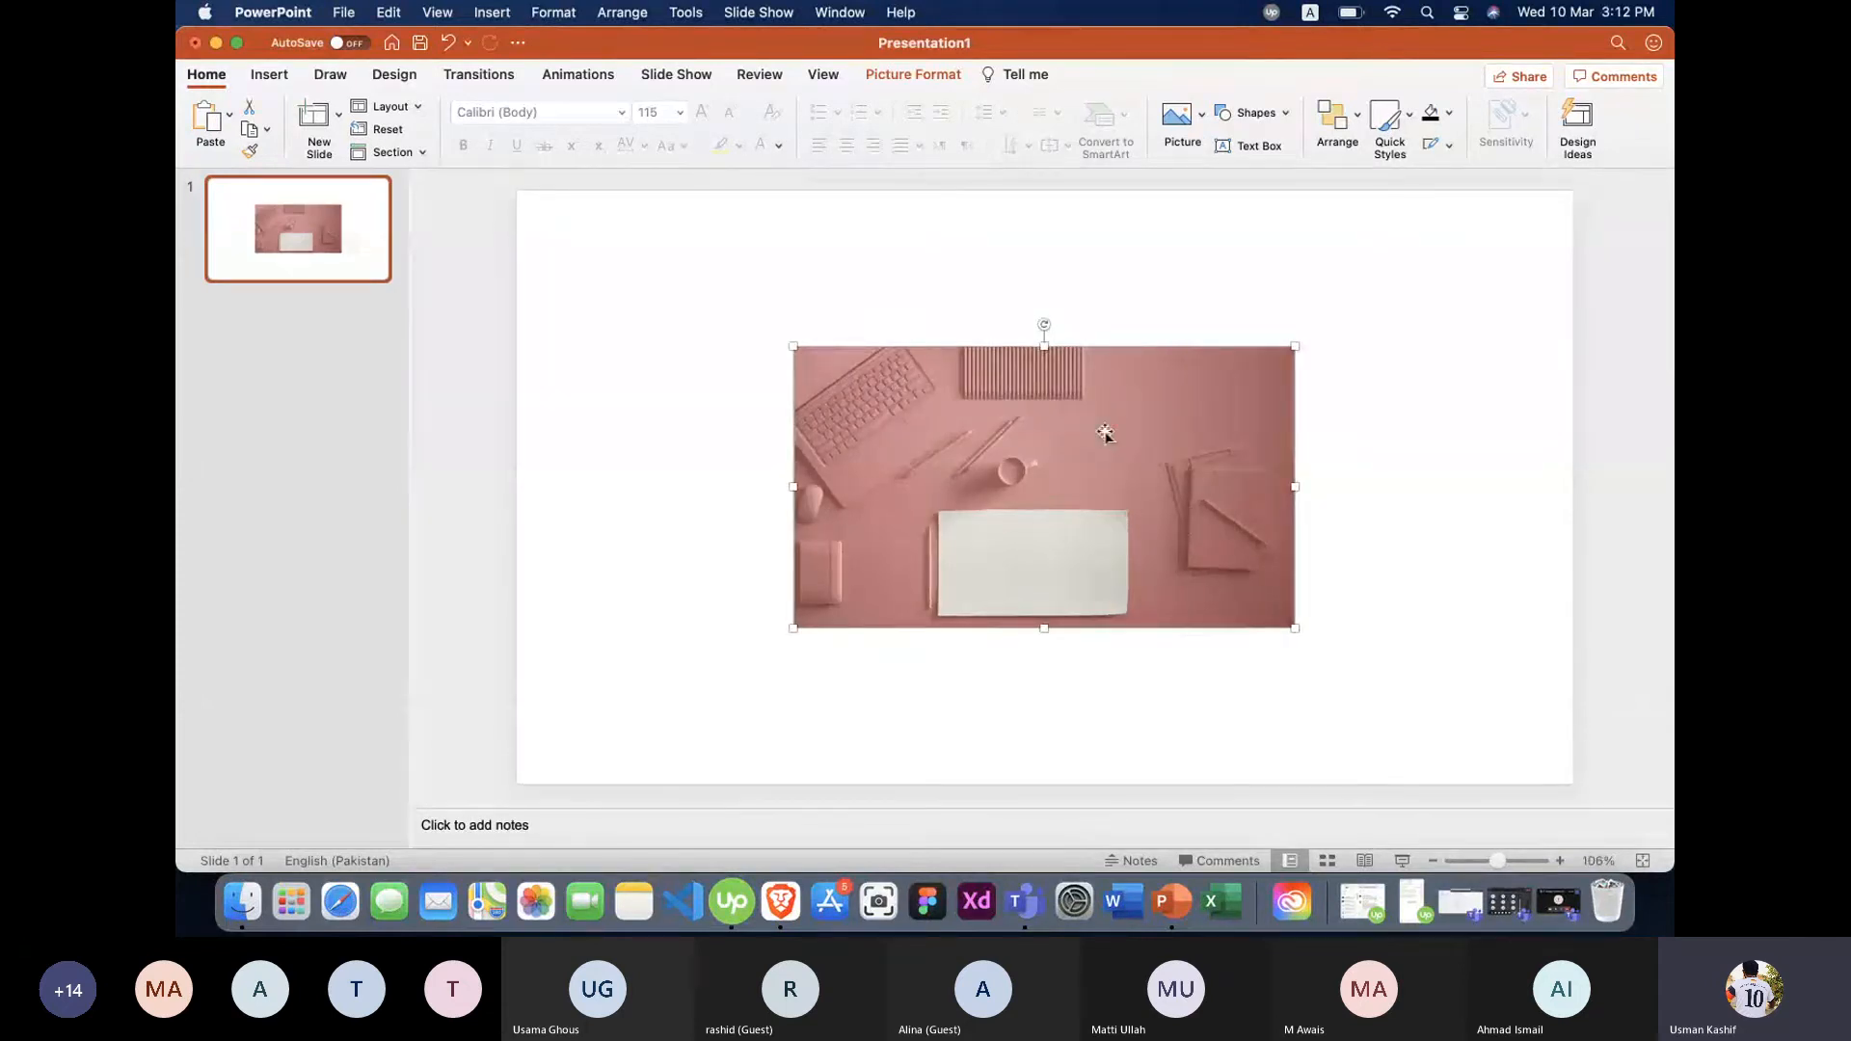
pyautogui.rightClick(1097, 374)
pyautogui.click(1137, 679)
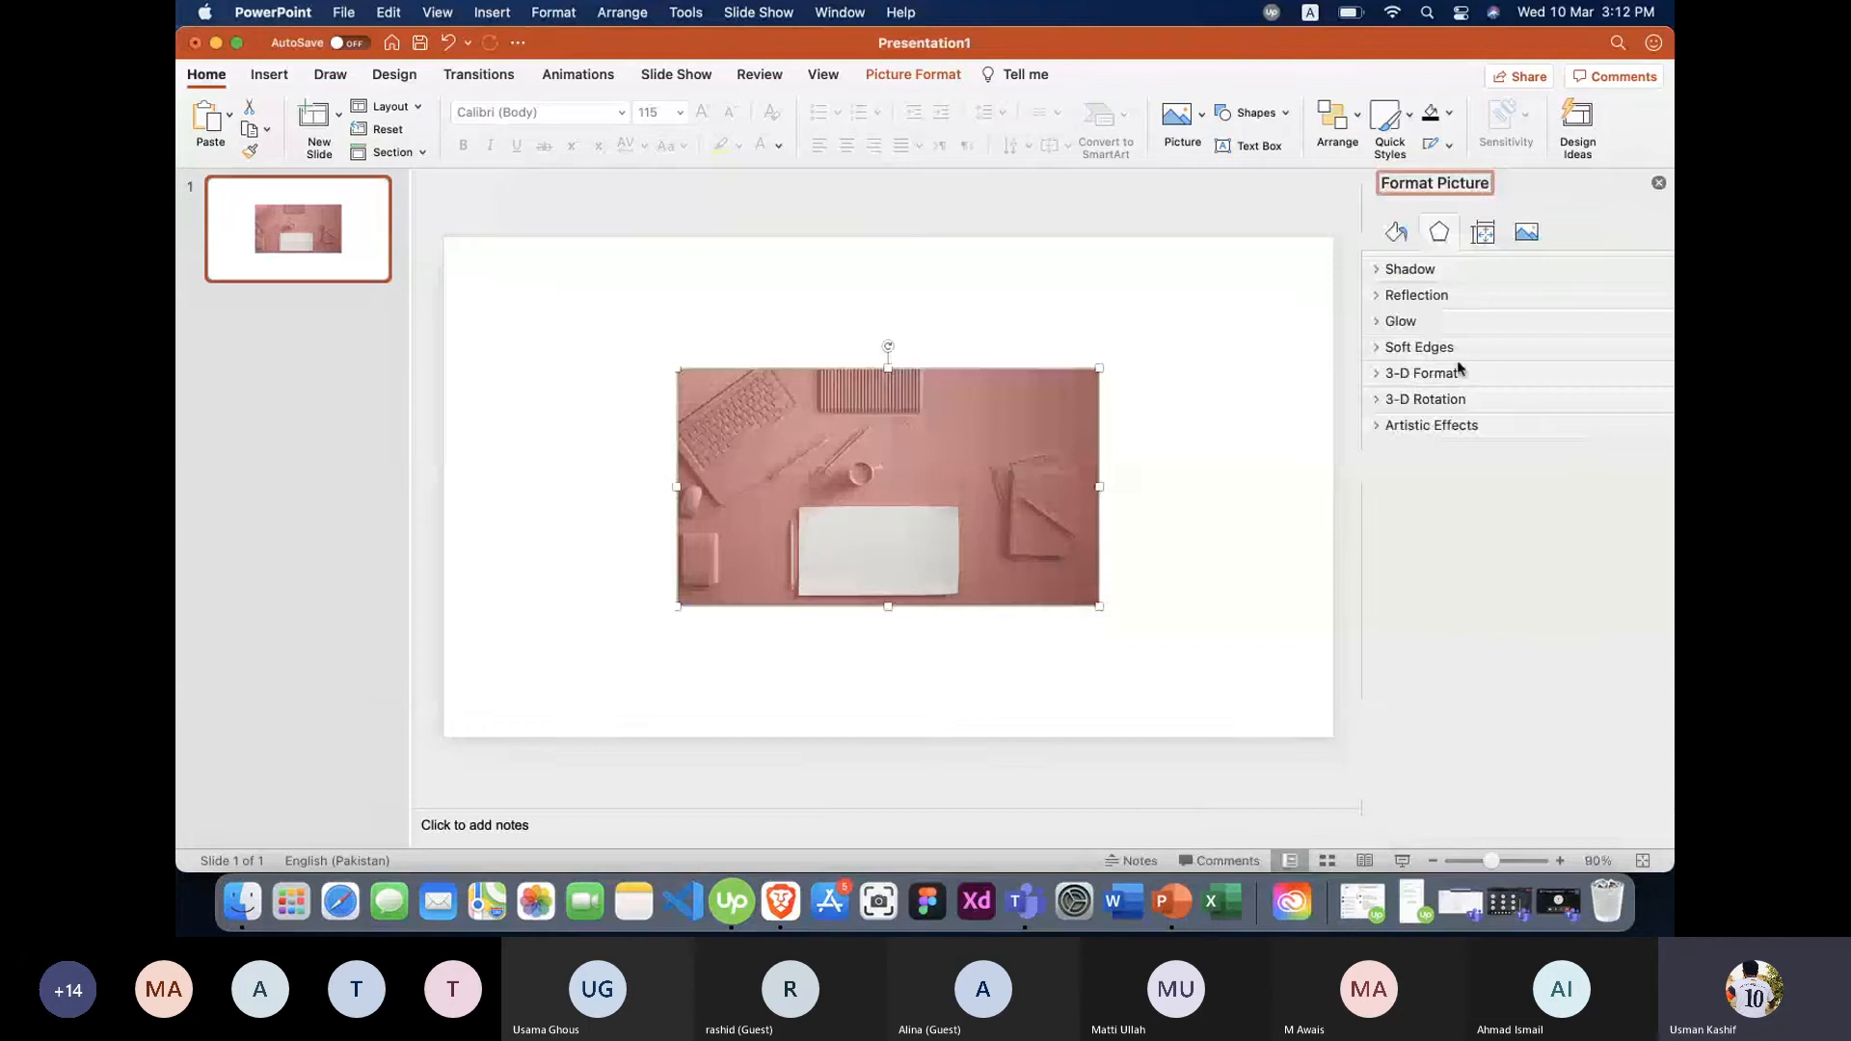
pyautogui.click(1525, 233)
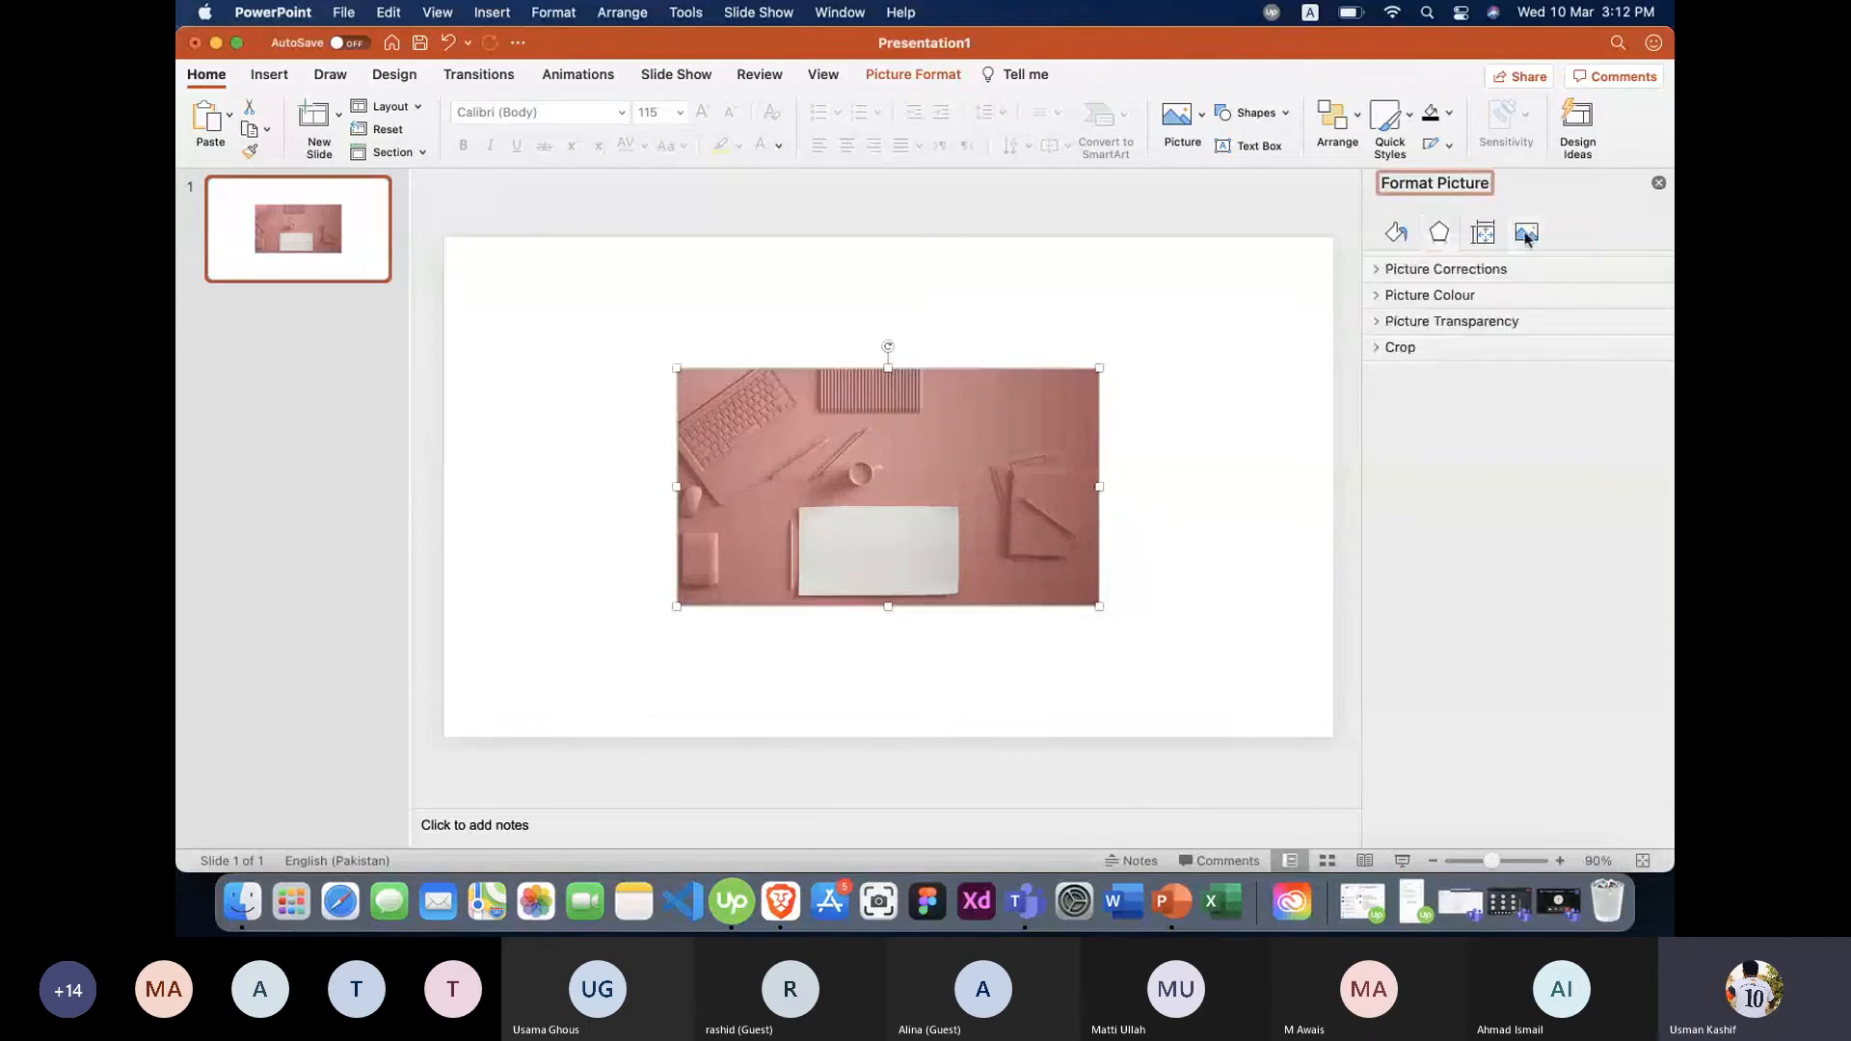
pyautogui.click(1438, 235)
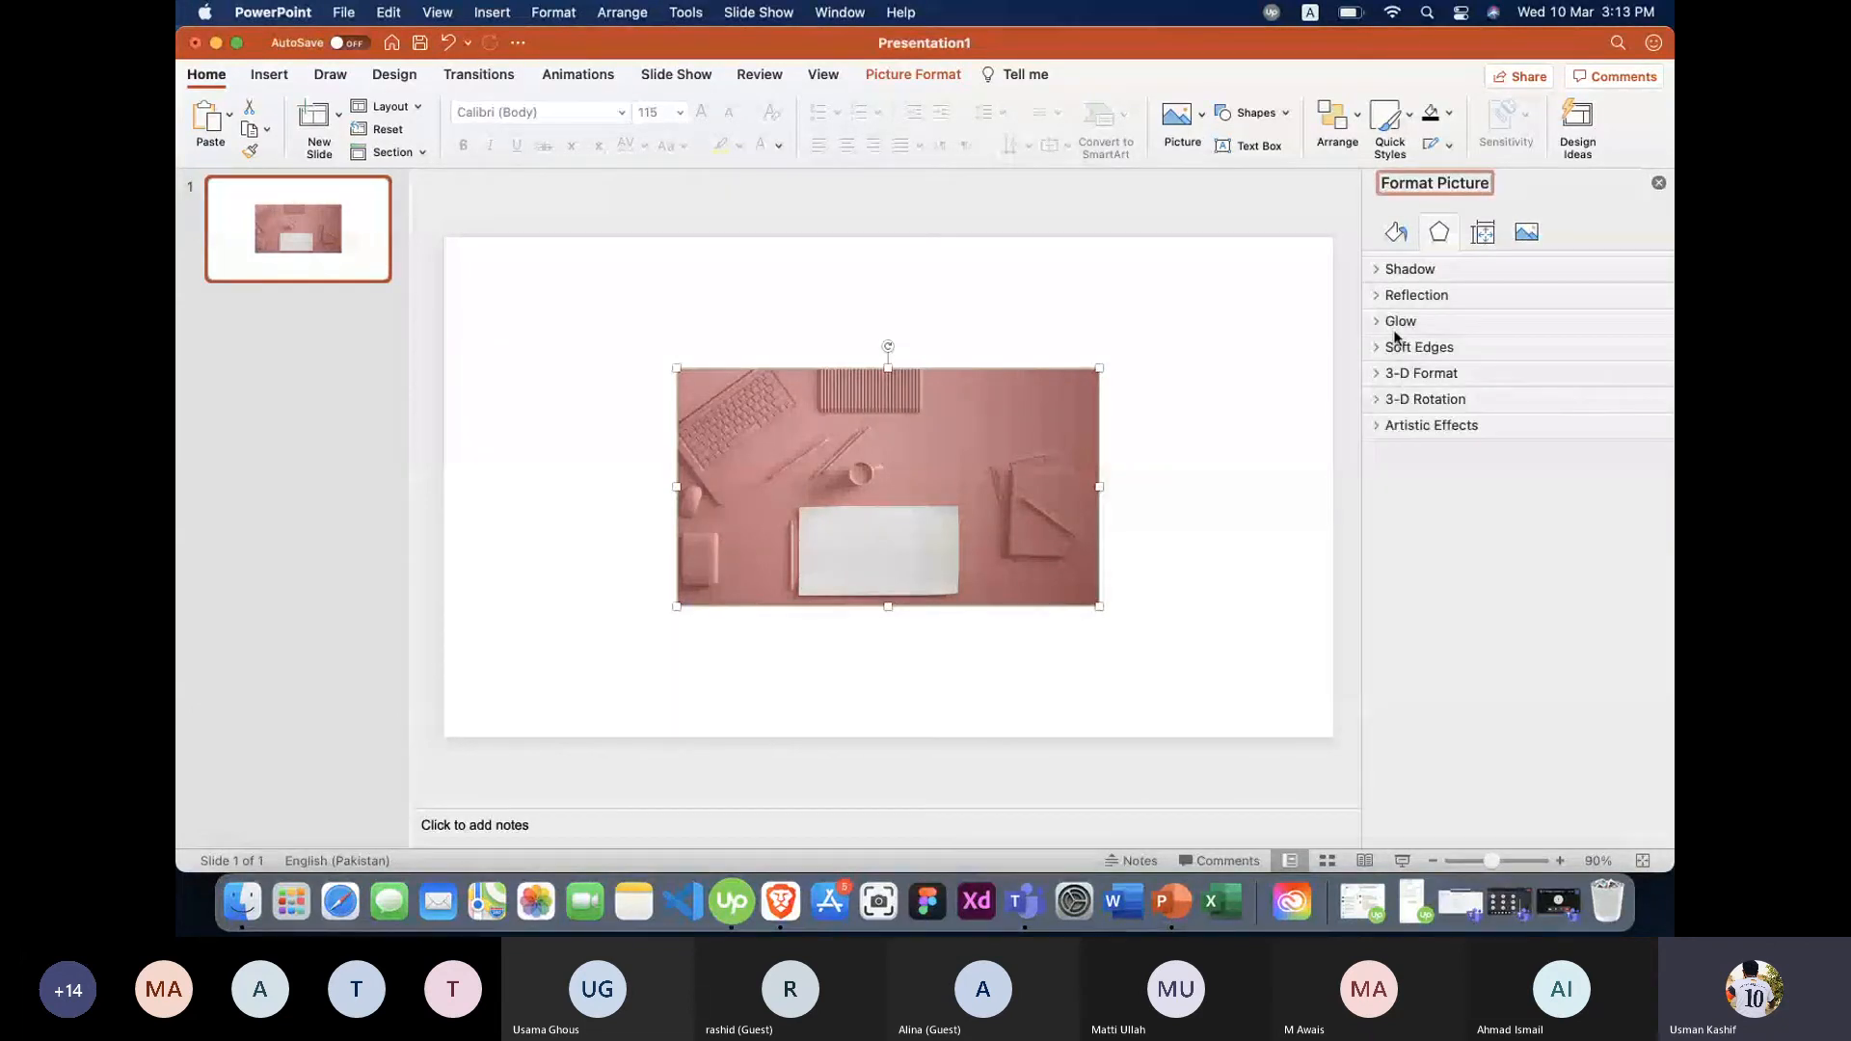
pyautogui.click(1523, 235)
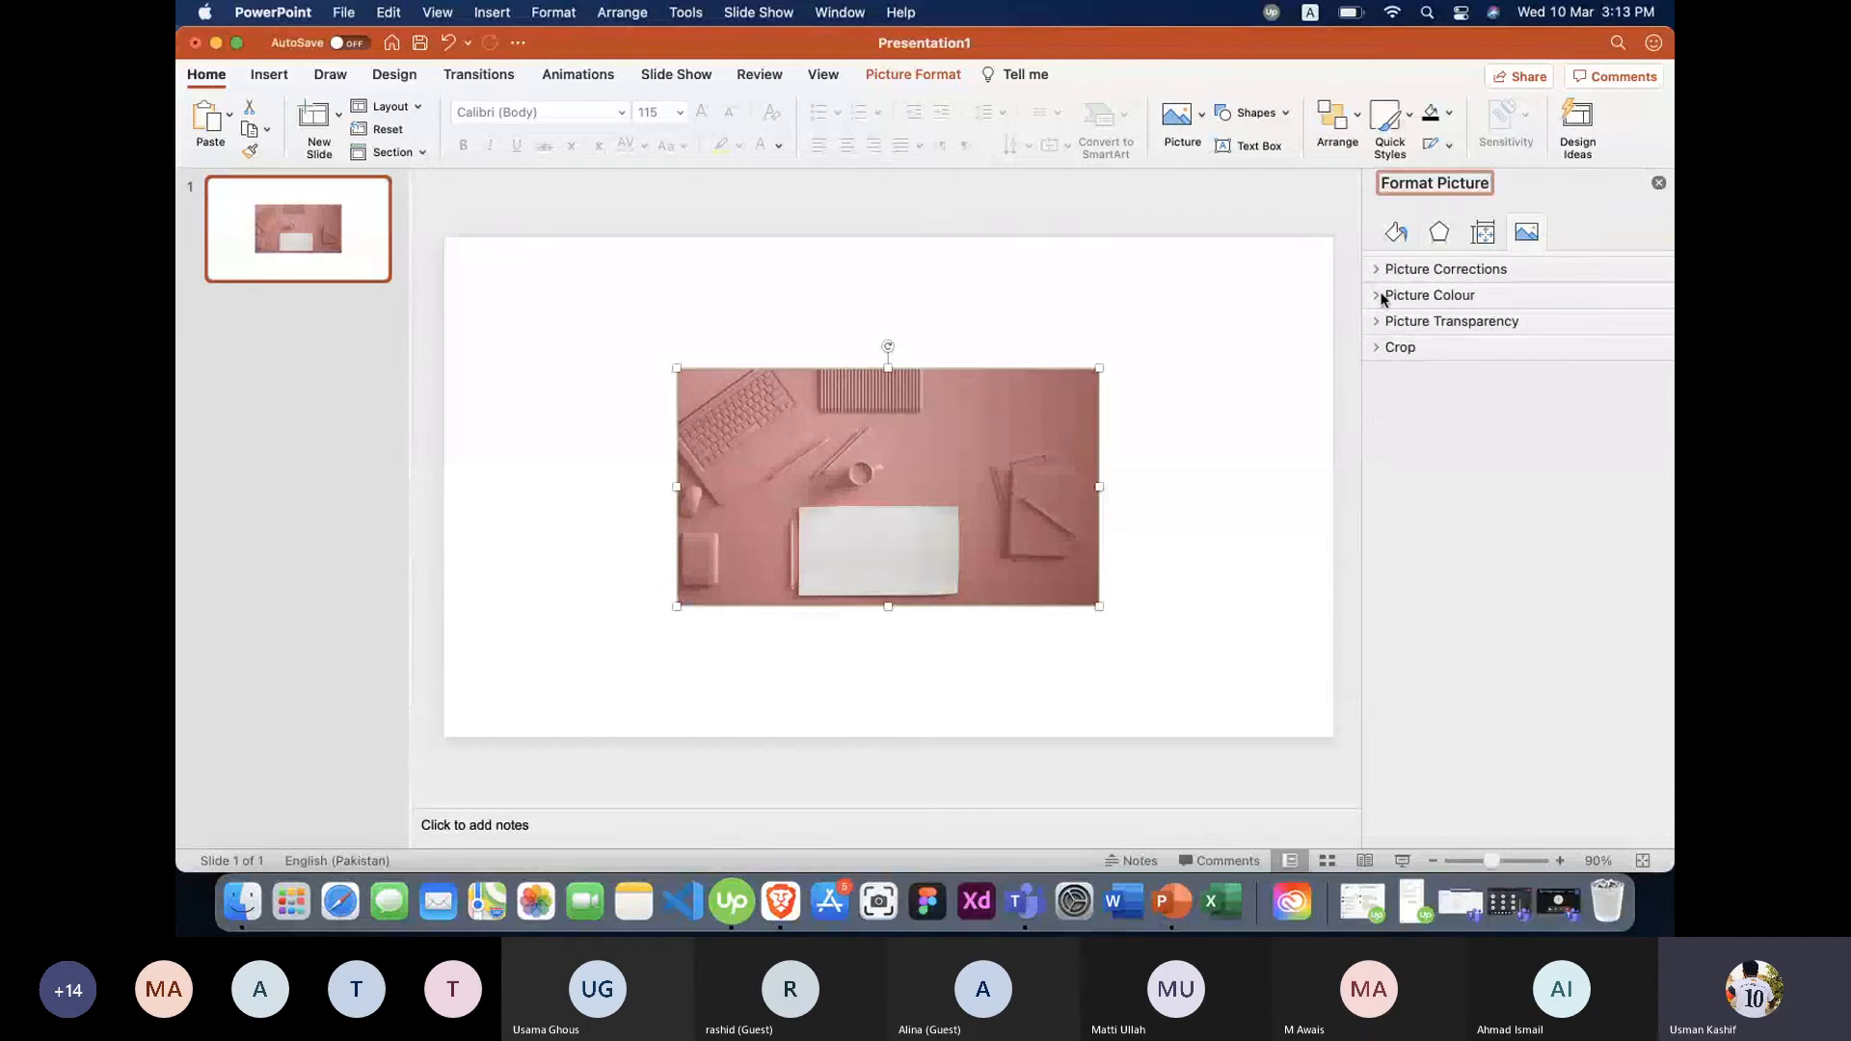
pyautogui.click(1385, 352)
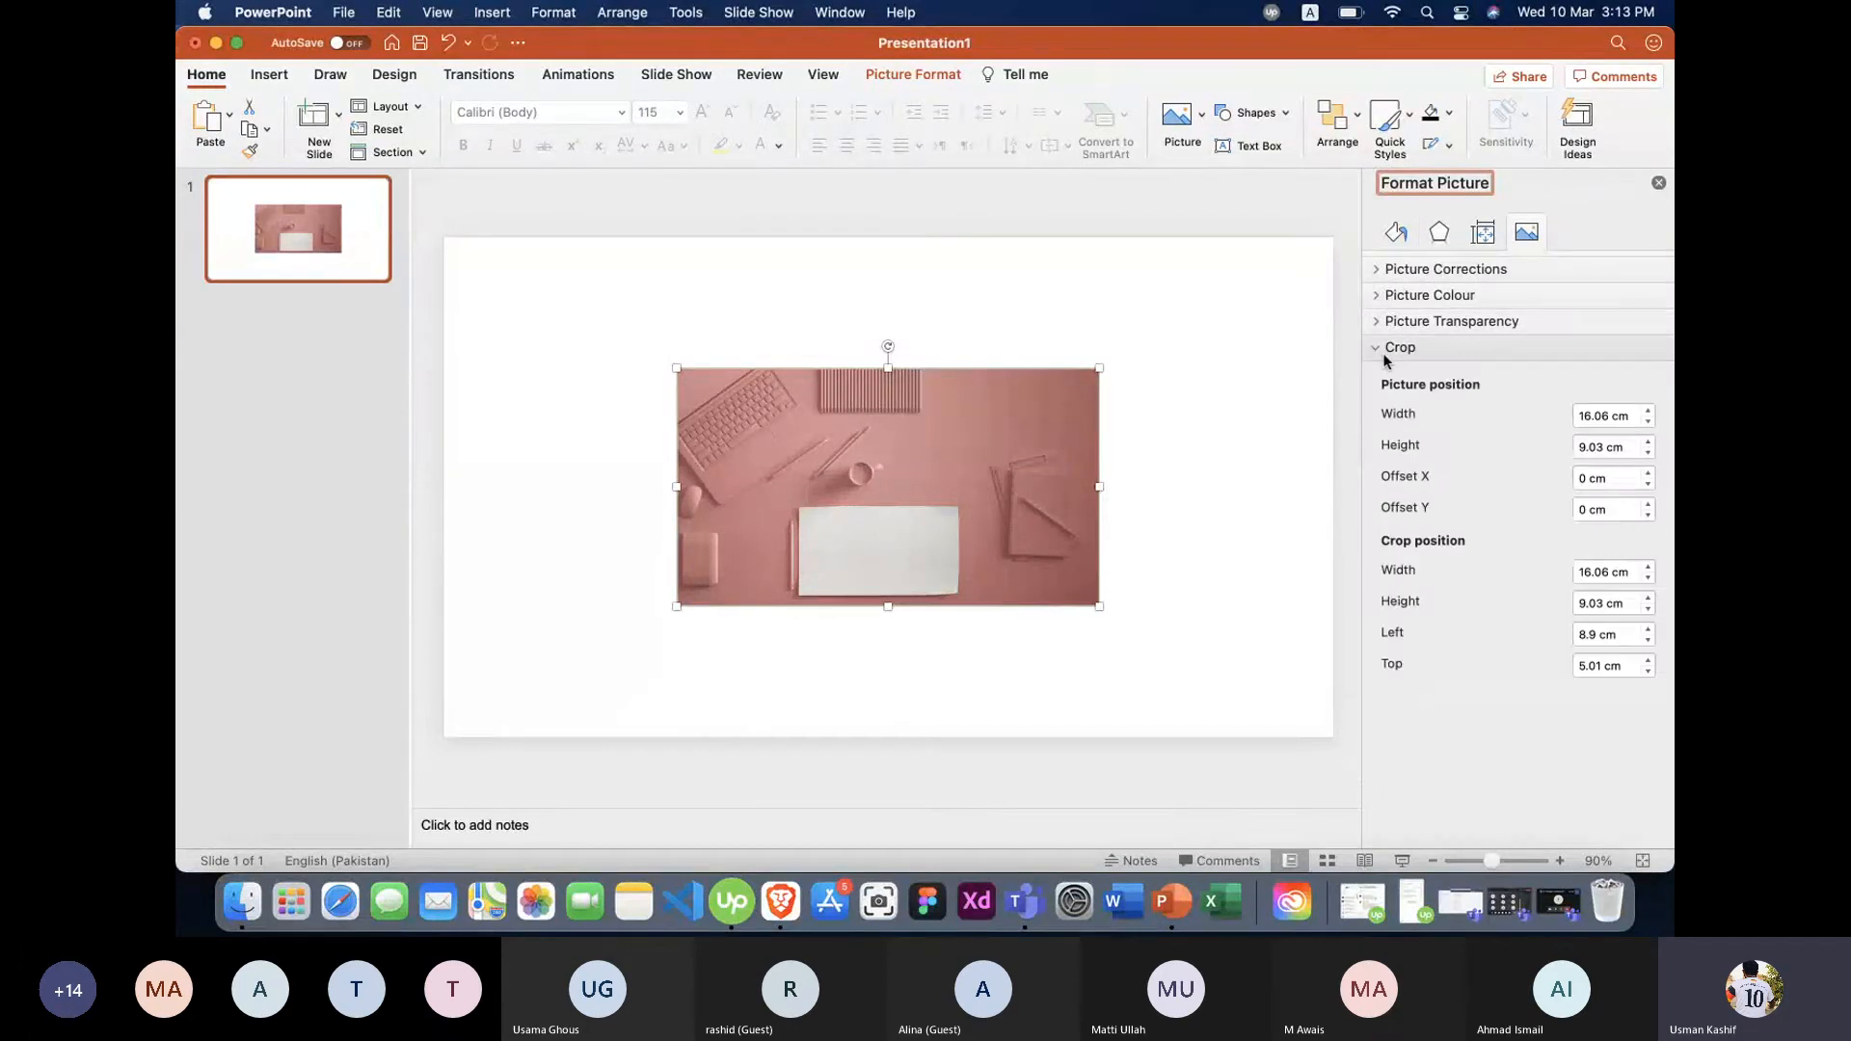
pyautogui.click(1385, 352)
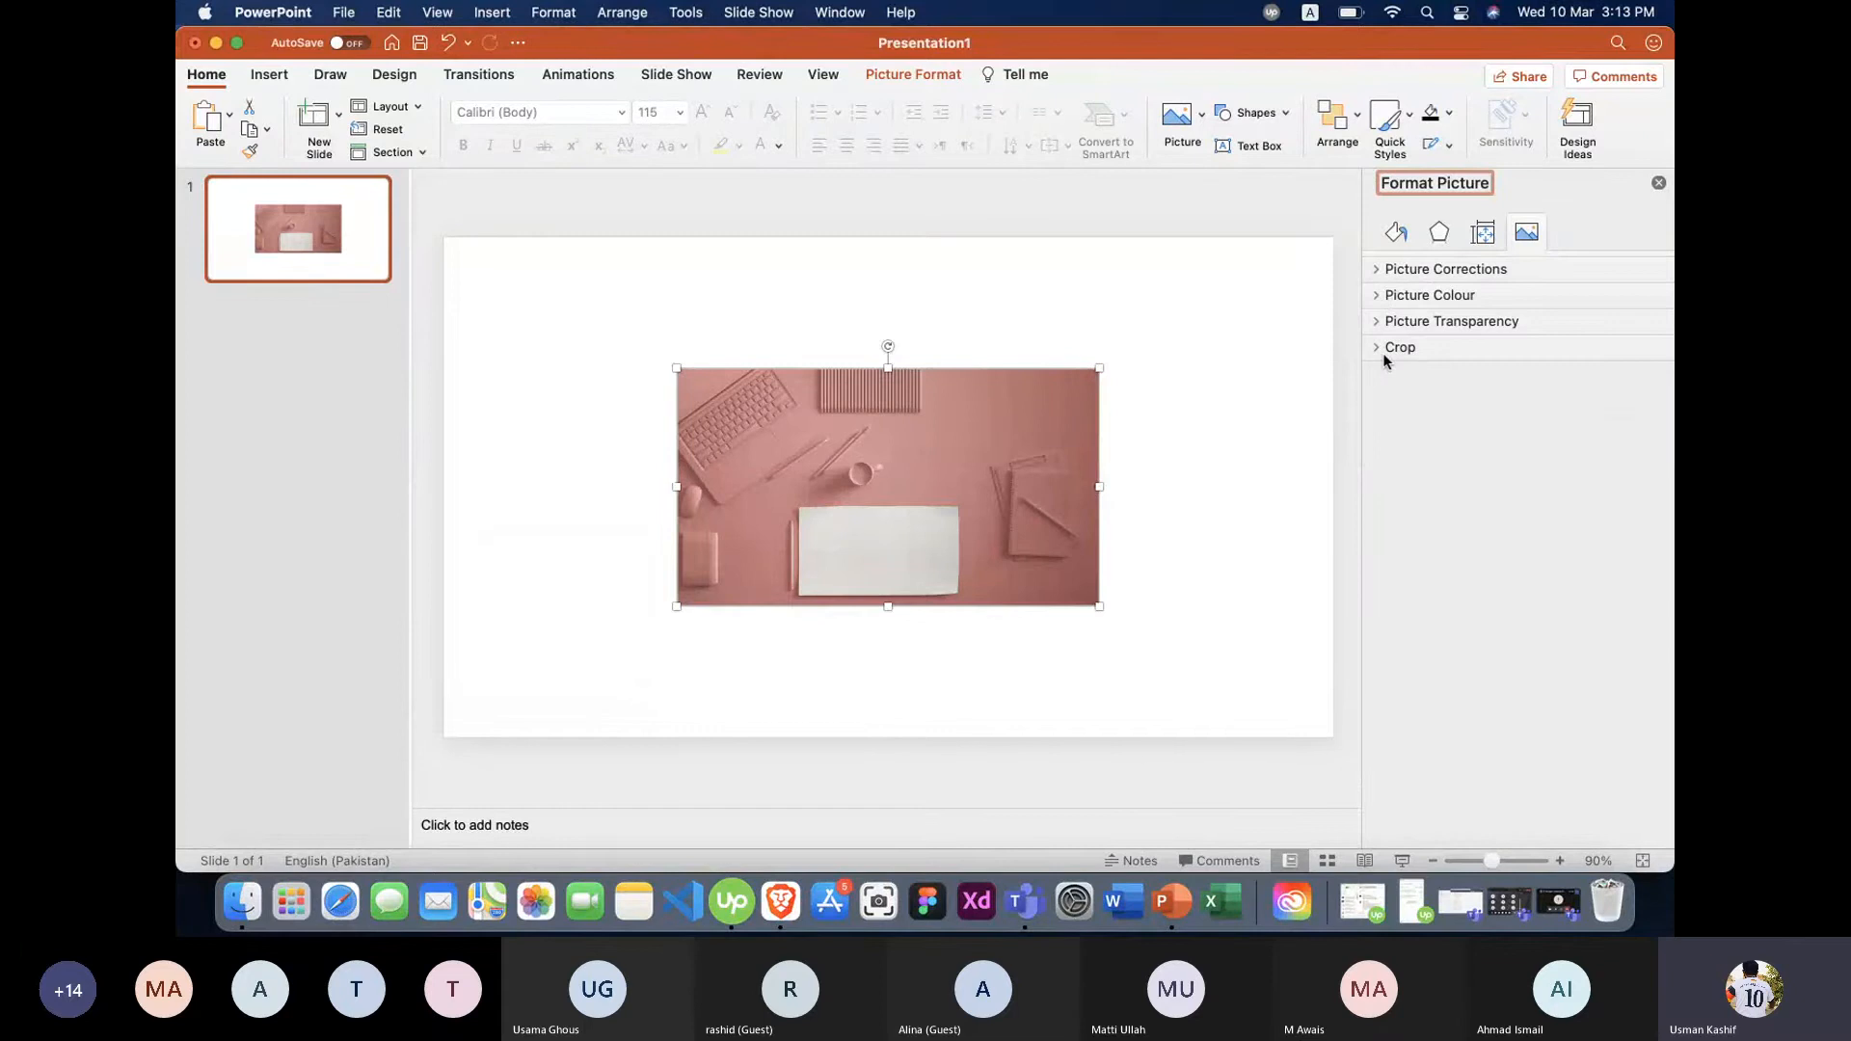
# Crop the desk picture's left and right sides to a width of about 9.72 cm.
pyautogui.click(940, 76)
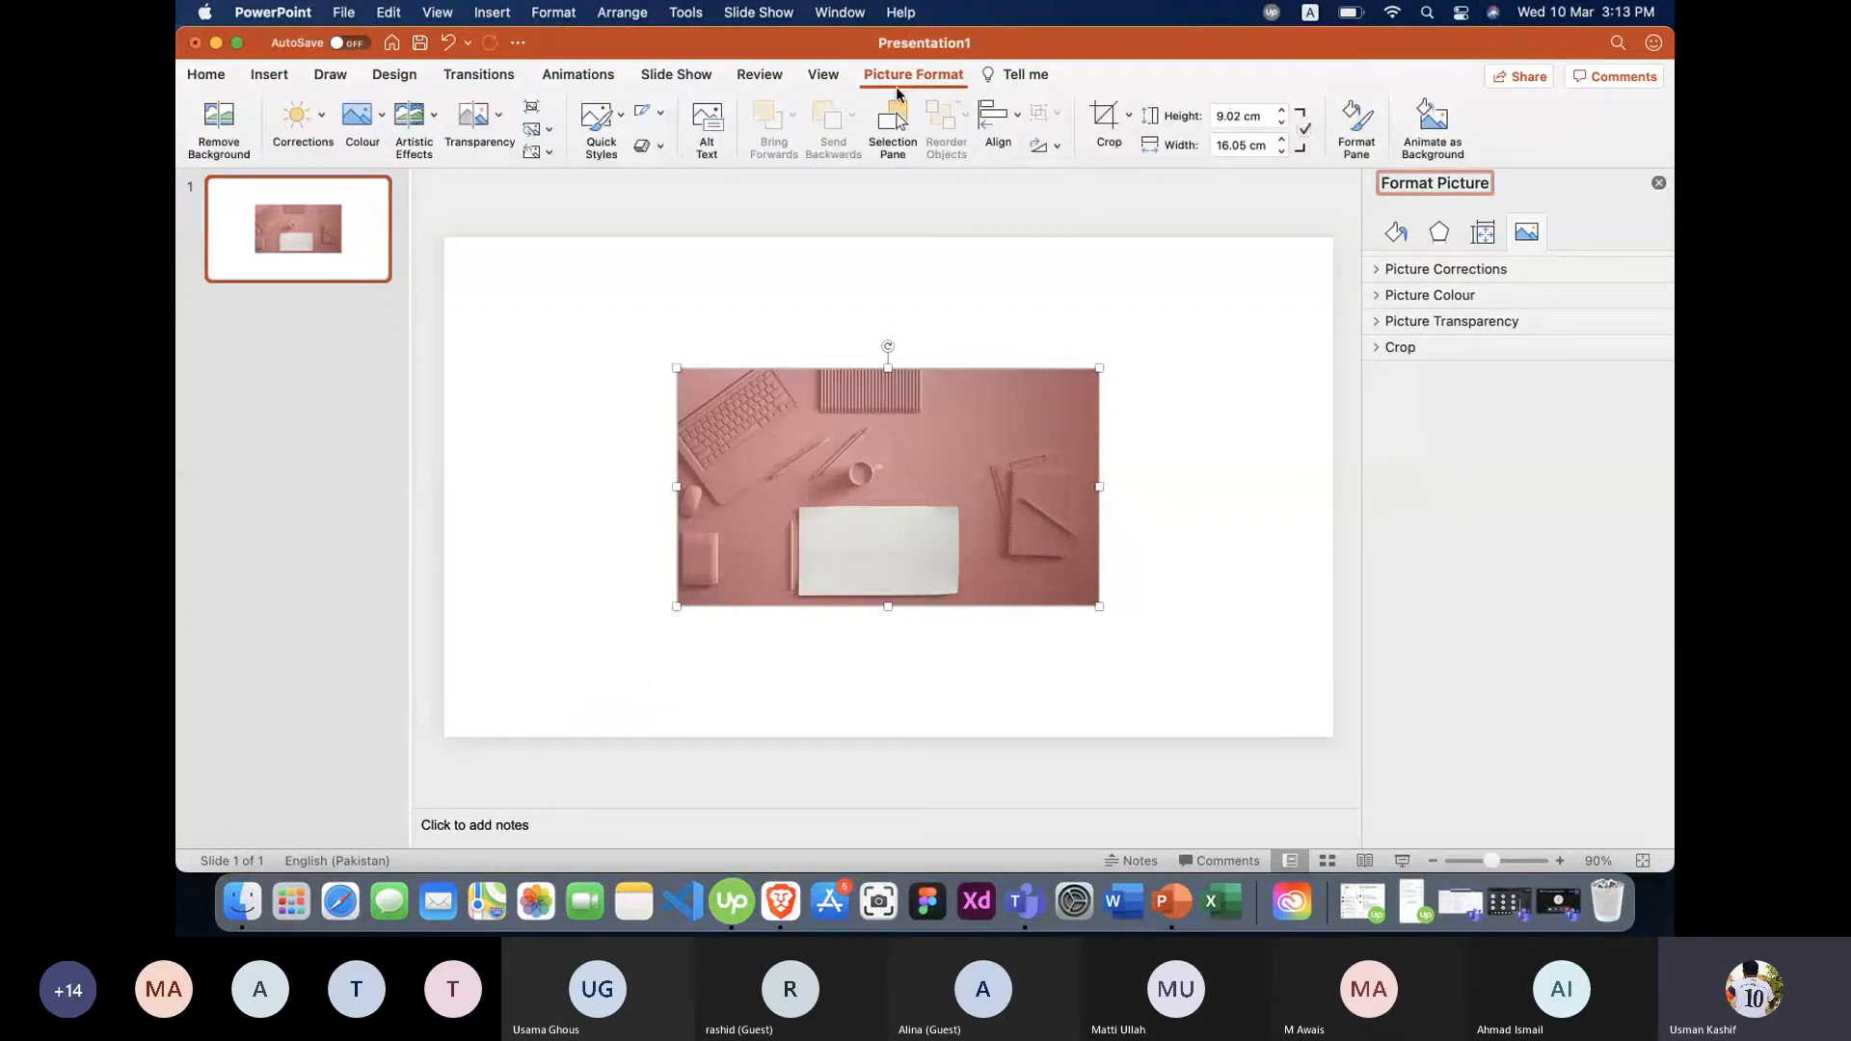
pyautogui.click(1104, 128)
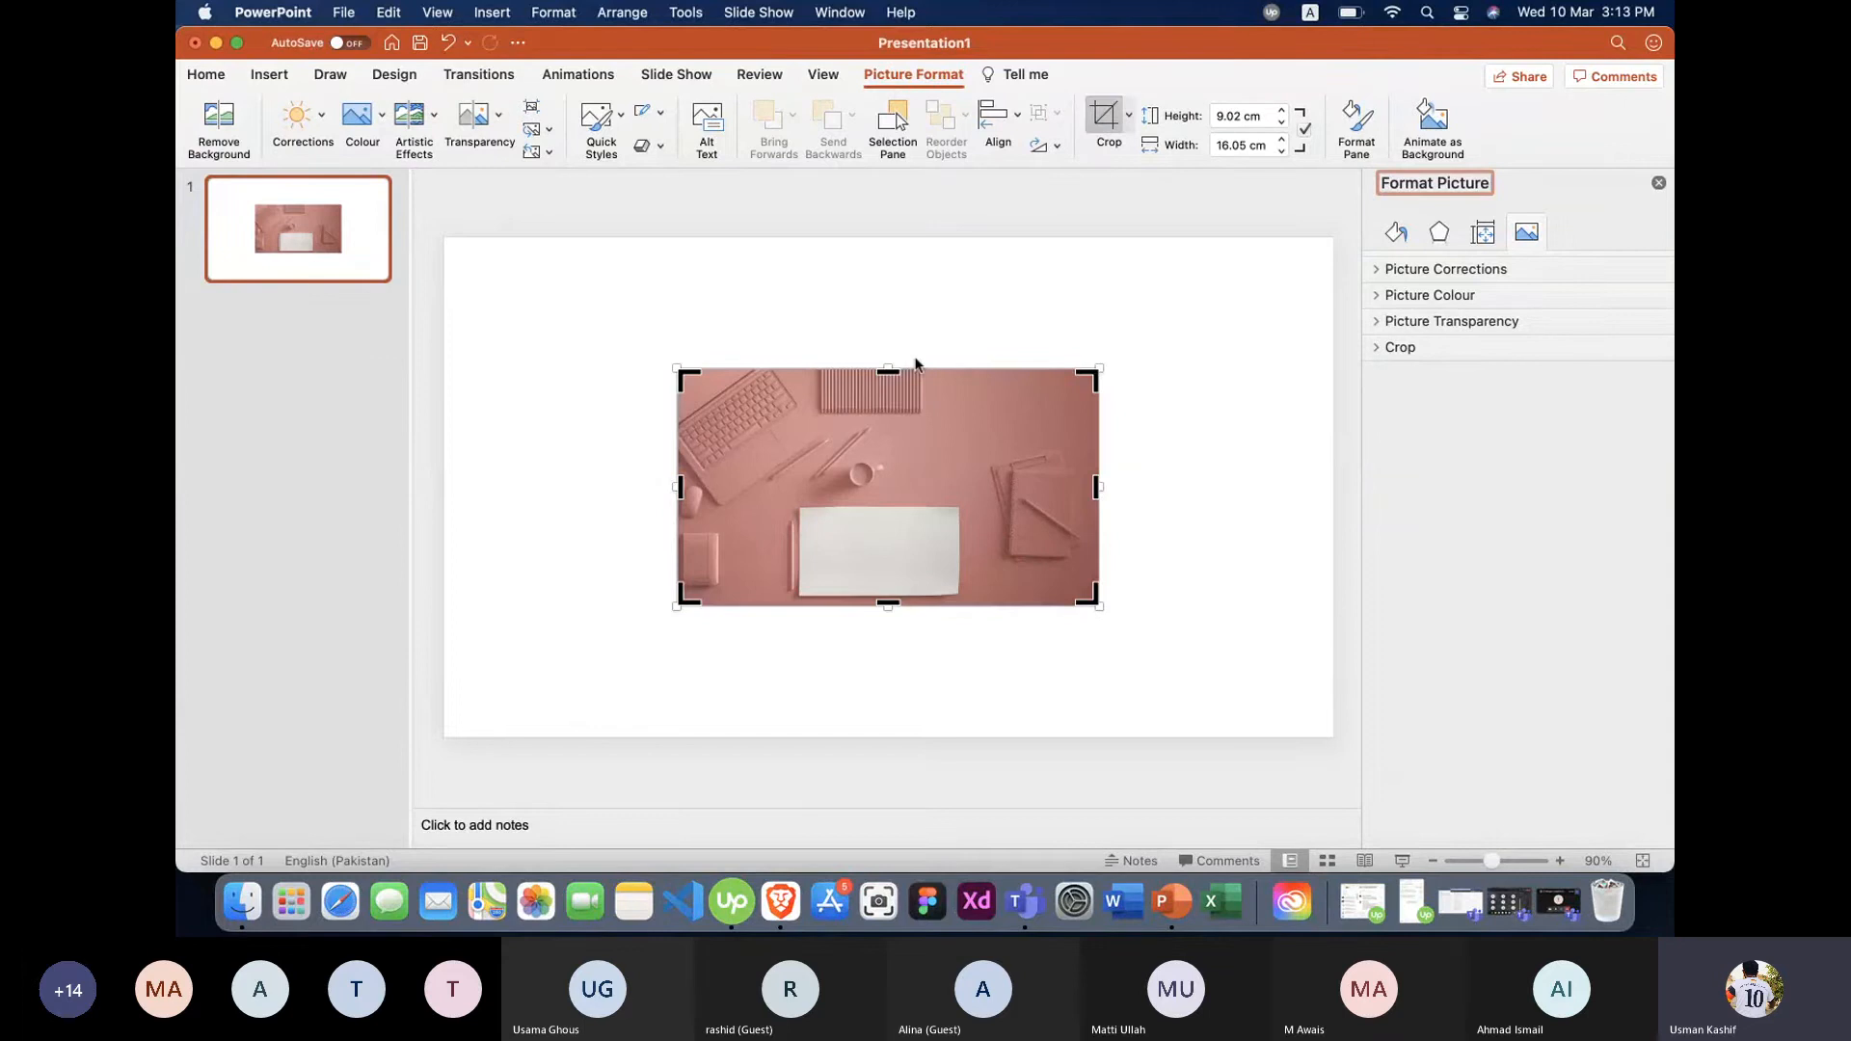
pyautogui.moveTo(680, 487); pyautogui.dragTo(750, 496)
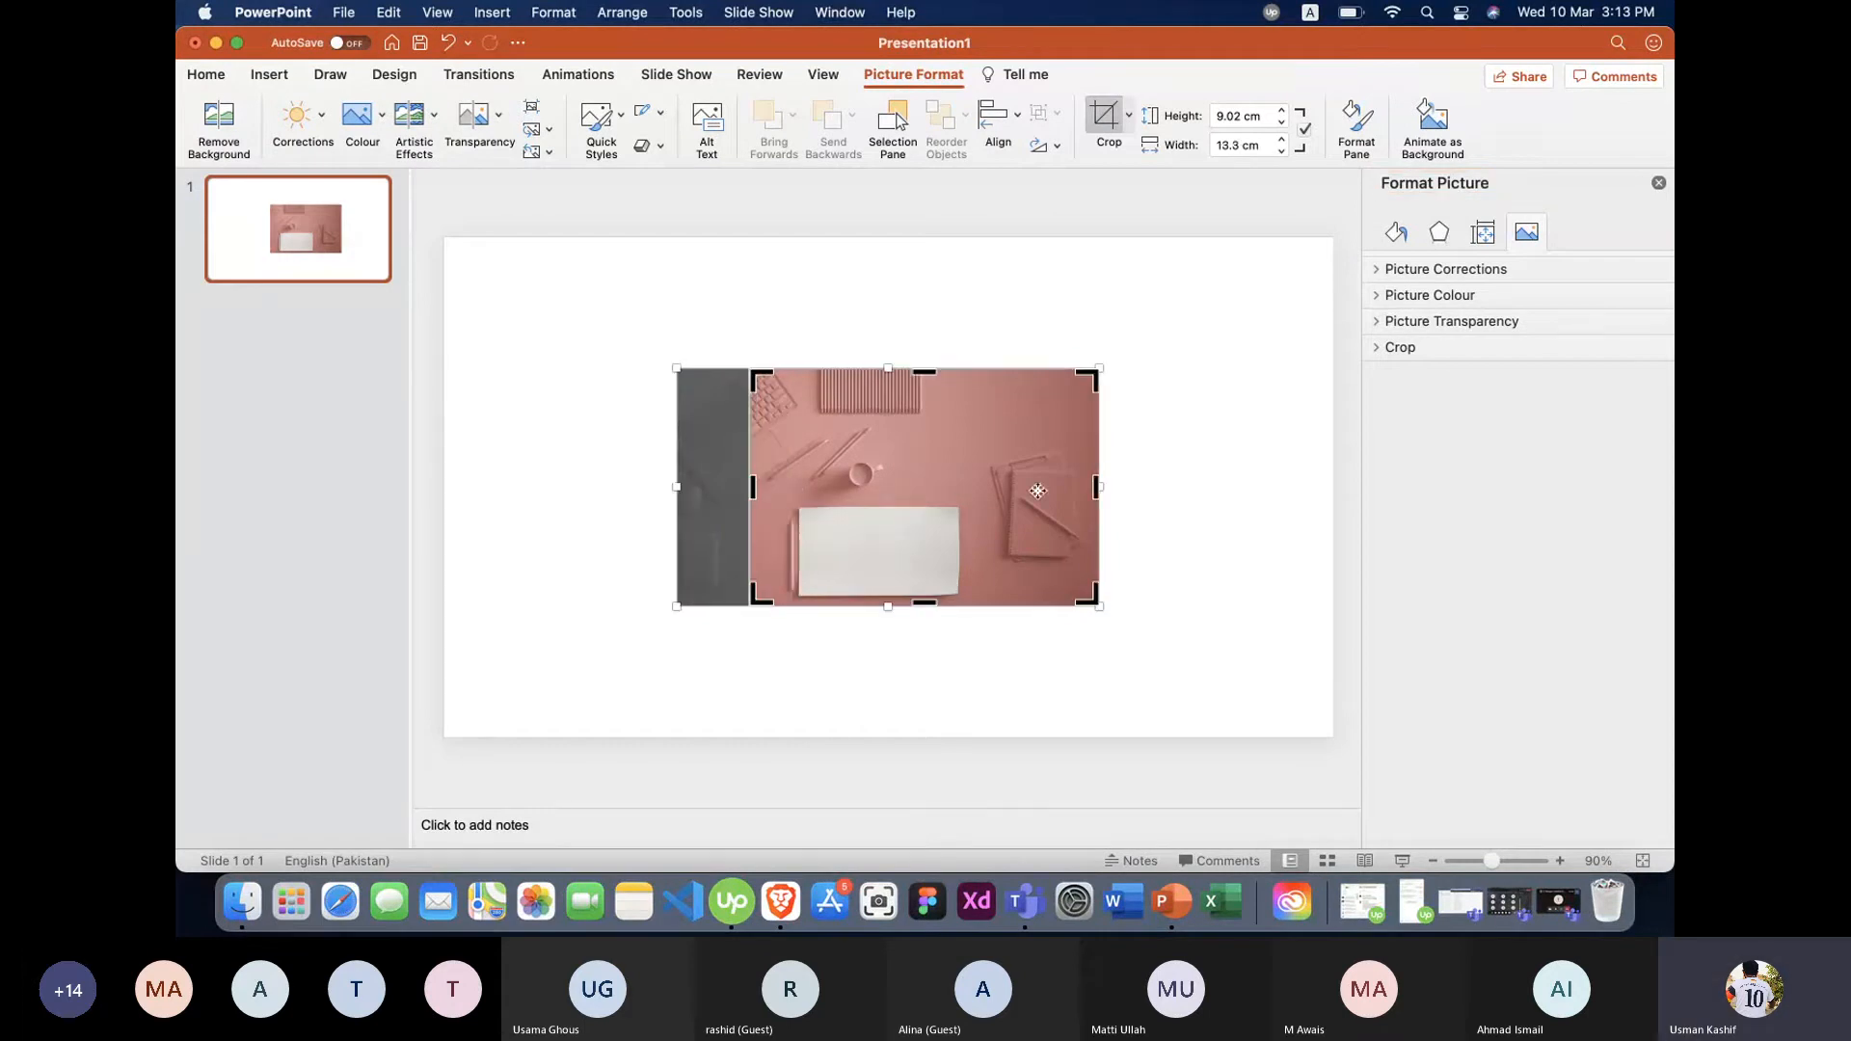
pyautogui.moveTo(1096, 486); pyautogui.dragTo(1005, 480)
pyautogui.click(1109, 123)
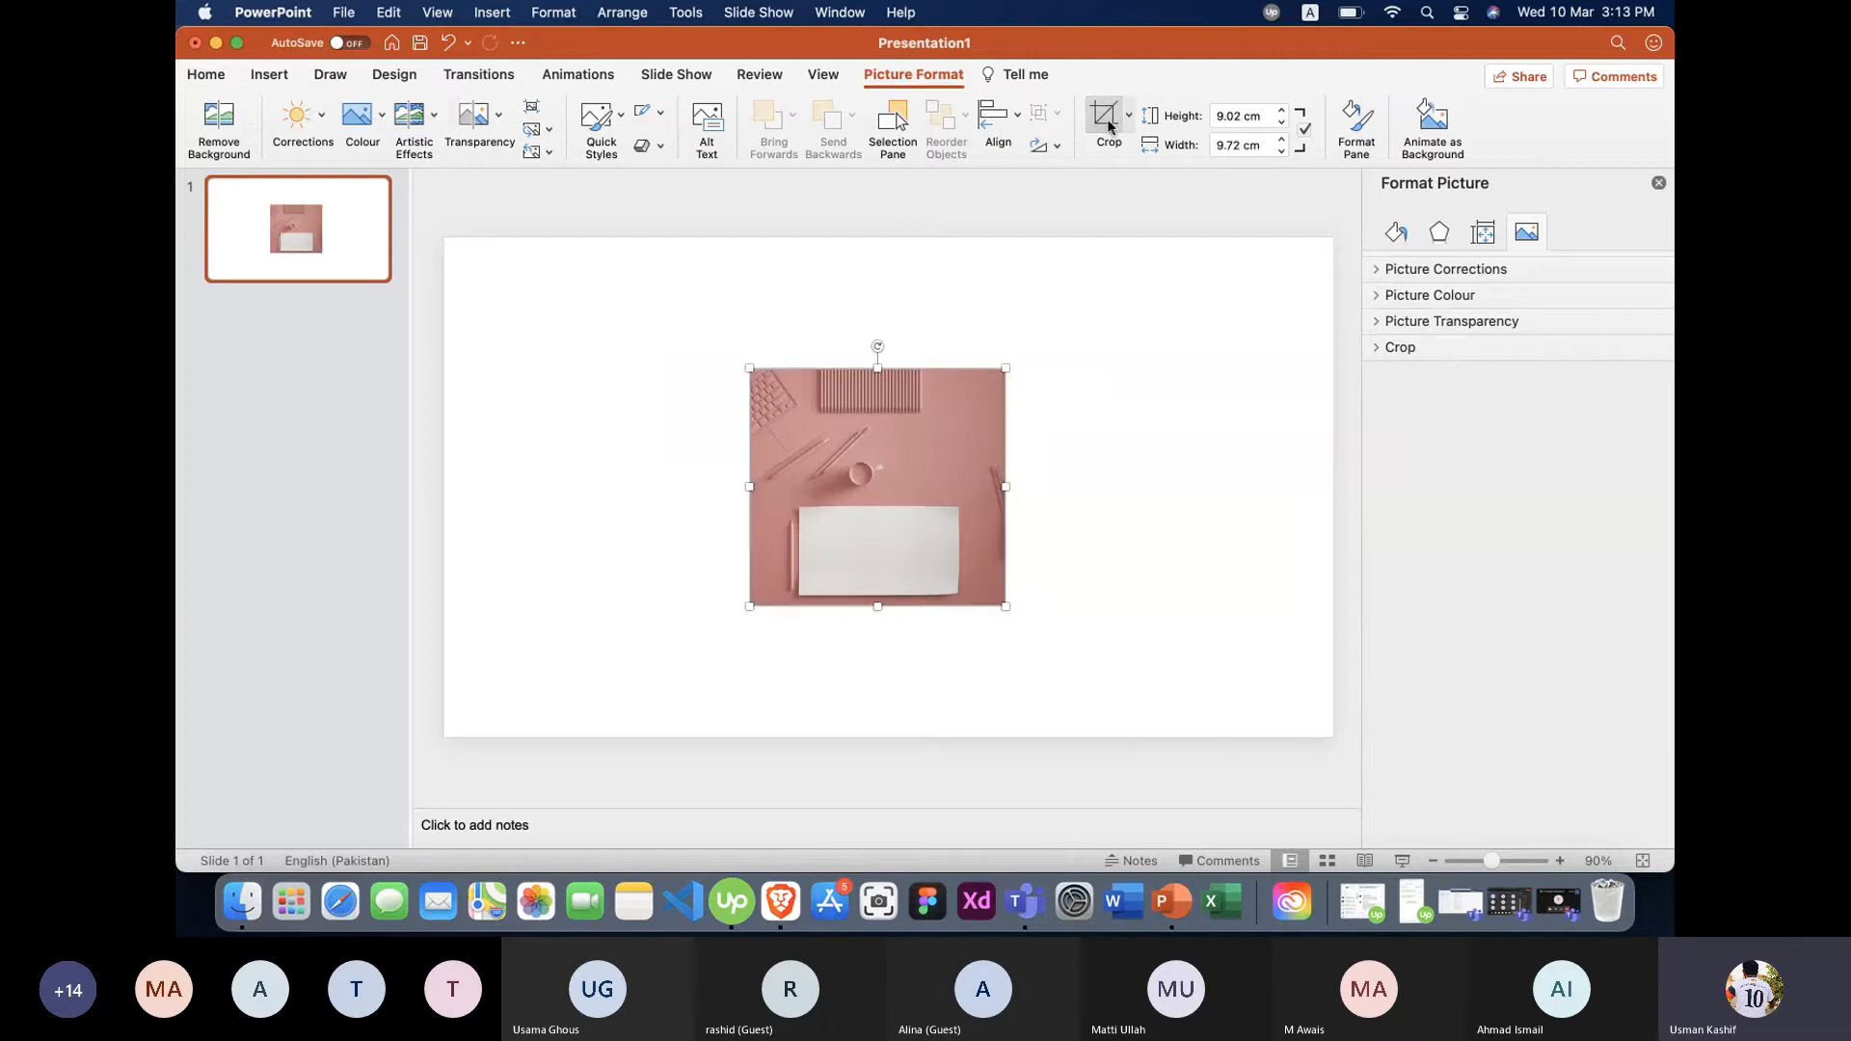
pyautogui.click(1109, 347)
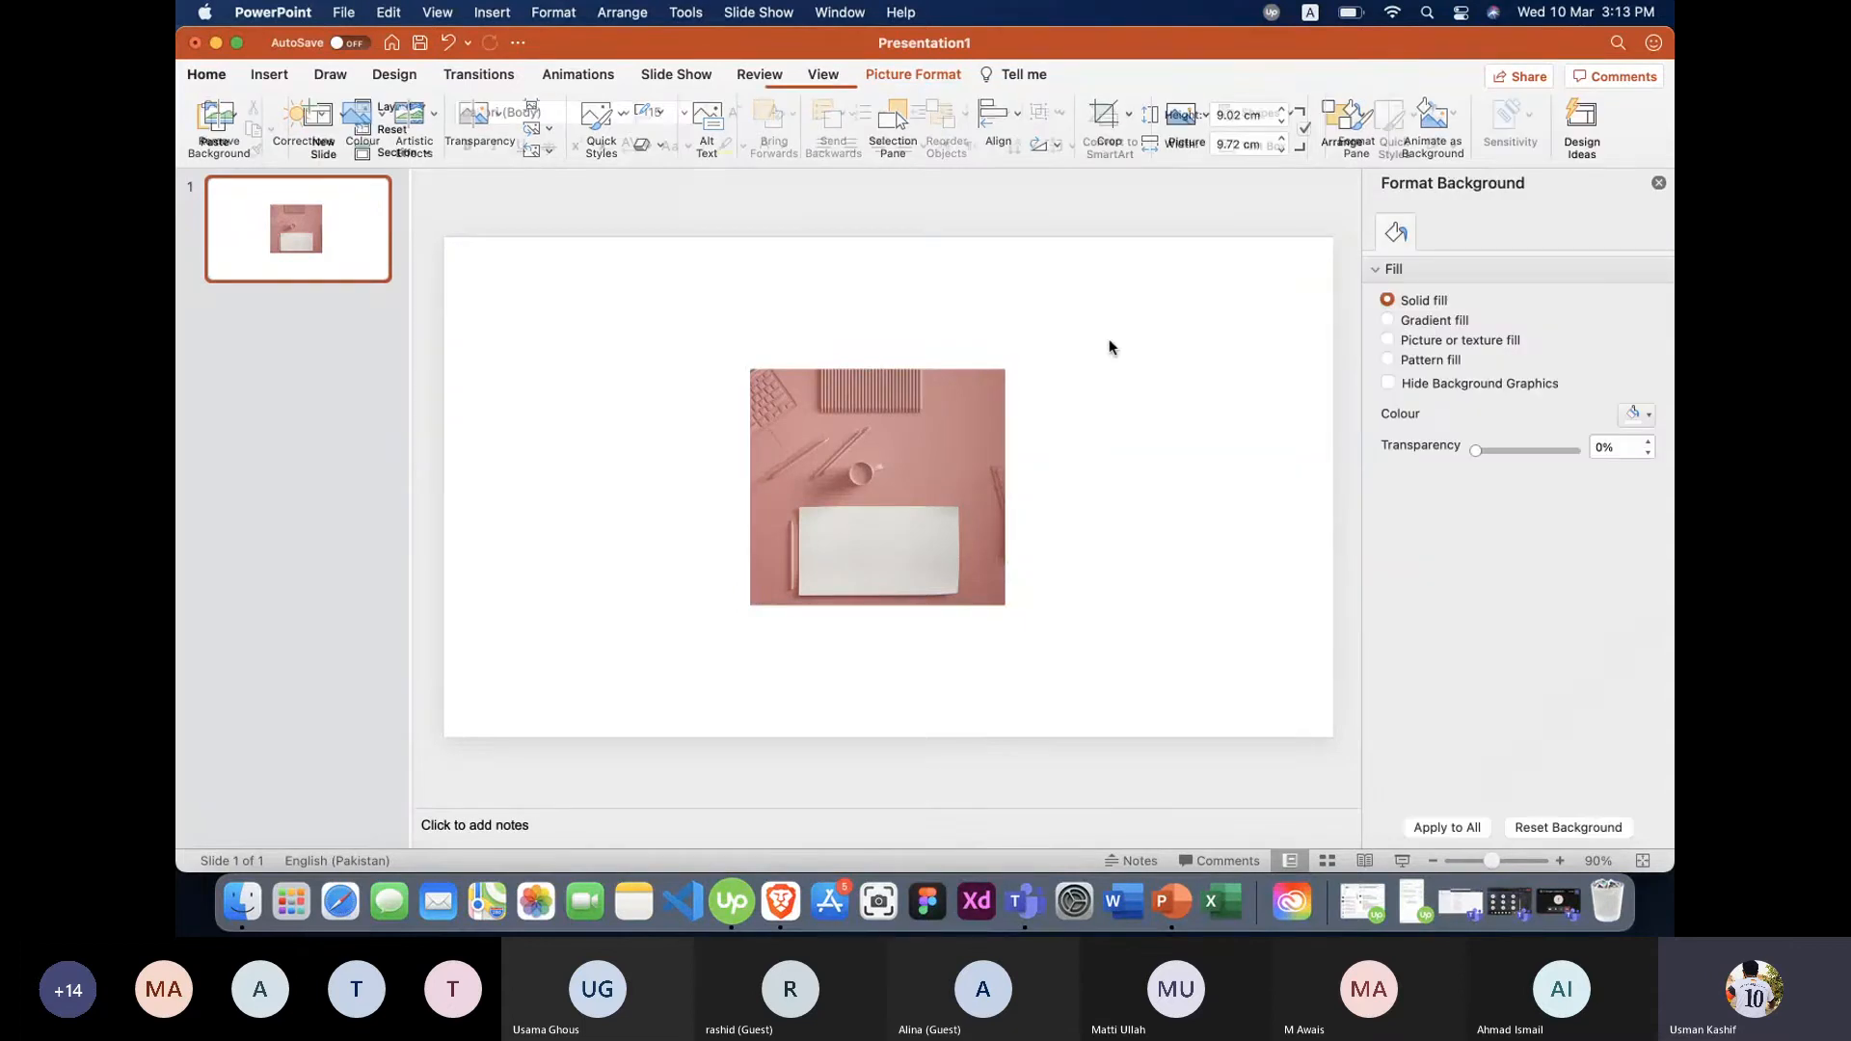
# Delete the cropped desk picture from the slide.
pyautogui.click(869, 475)
pyautogui.moveTo(869, 474)
pyautogui.mouseDown()
pyautogui.moveTo(829, 451)
pyautogui.moveTo(927, 481)
pyautogui.moveTo(854, 482)
pyautogui.moveTo(881, 482)
pyautogui.mouseUp()
pyautogui.press('Delete')
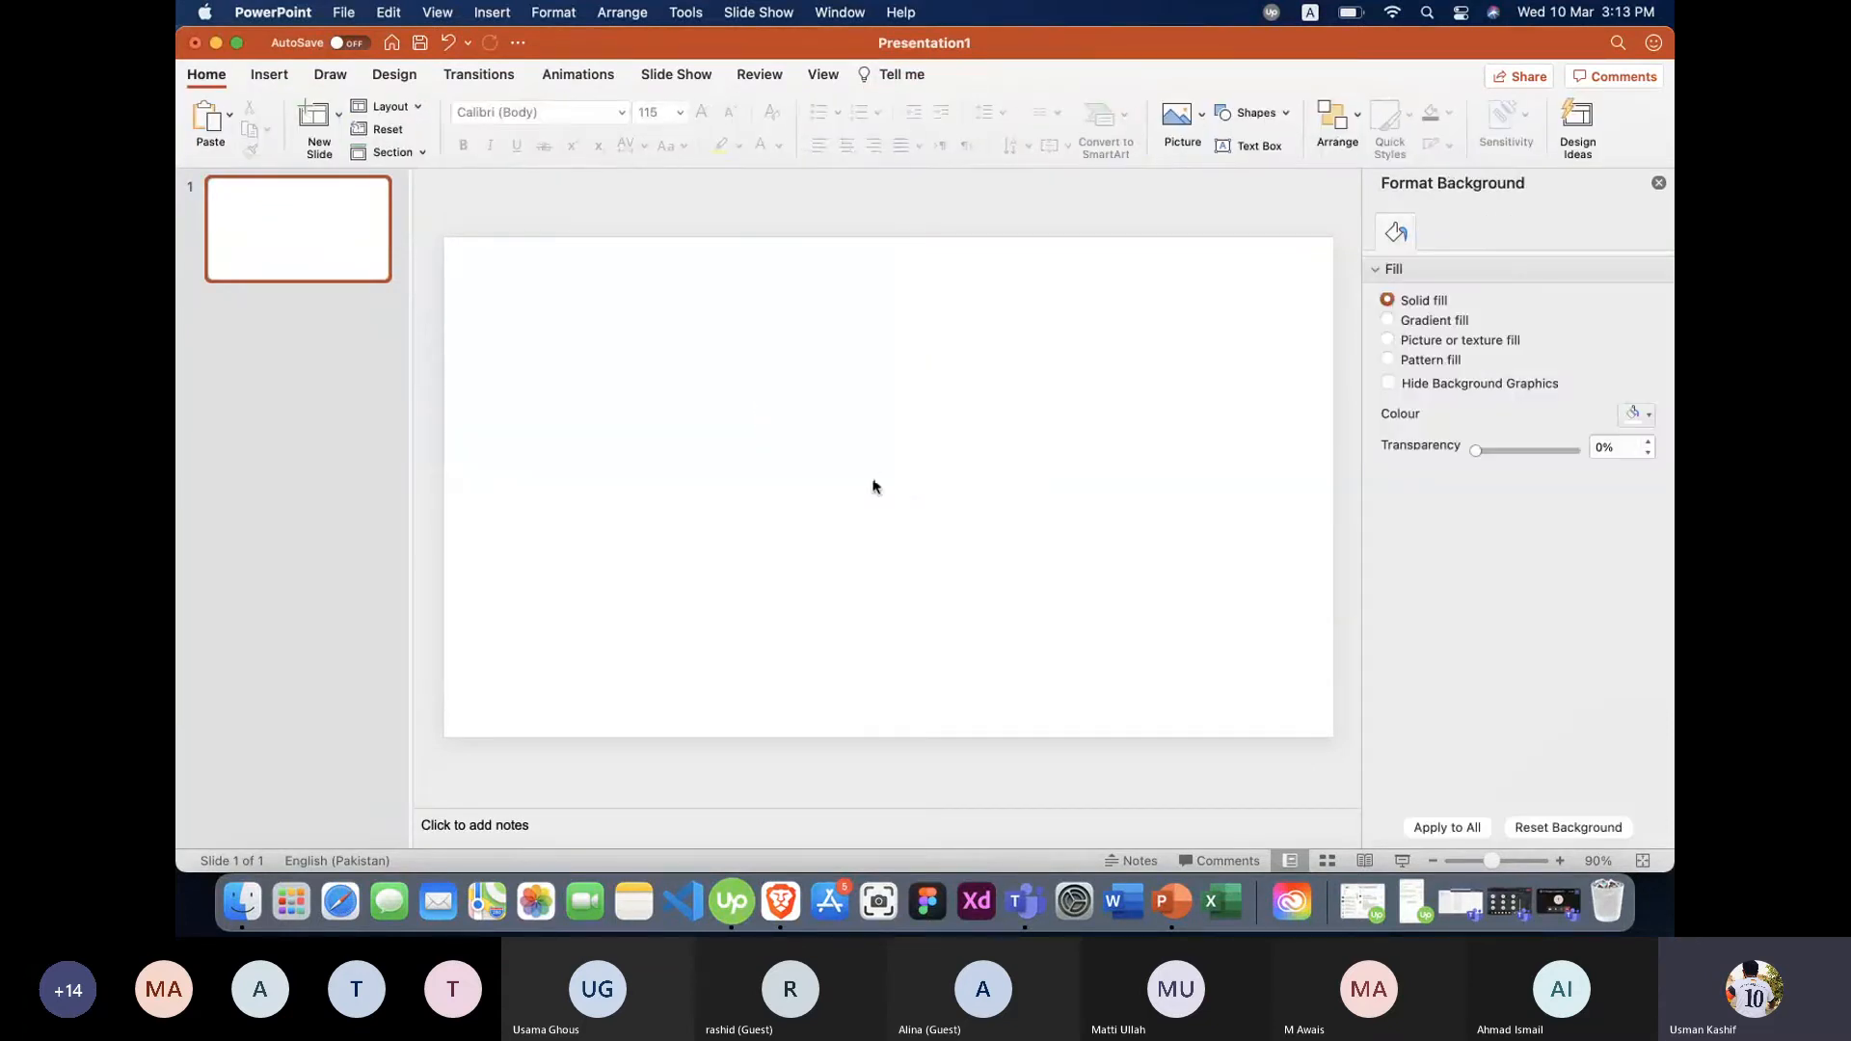
# Draw a wide rectangle about 30.89 × 10.11 cm across the middle of the blank slide.
pyautogui.click(275, 77)
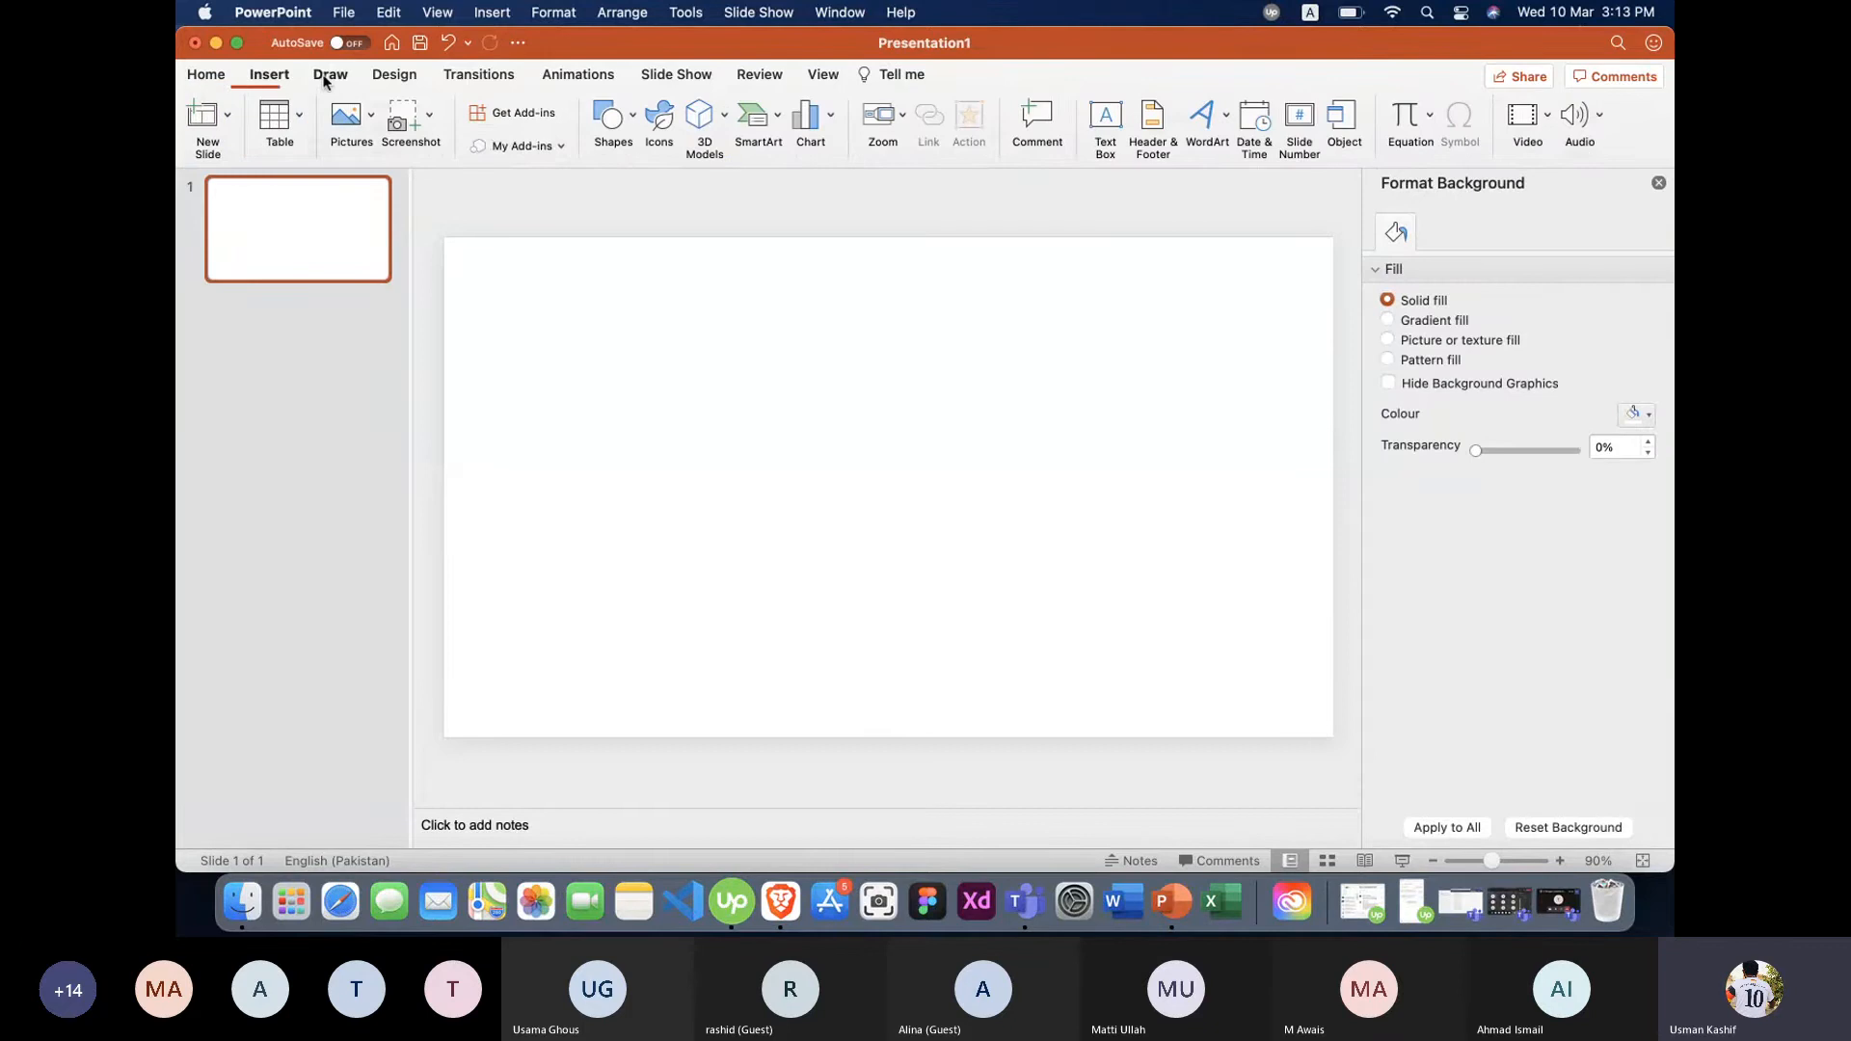
pyautogui.click(611, 118)
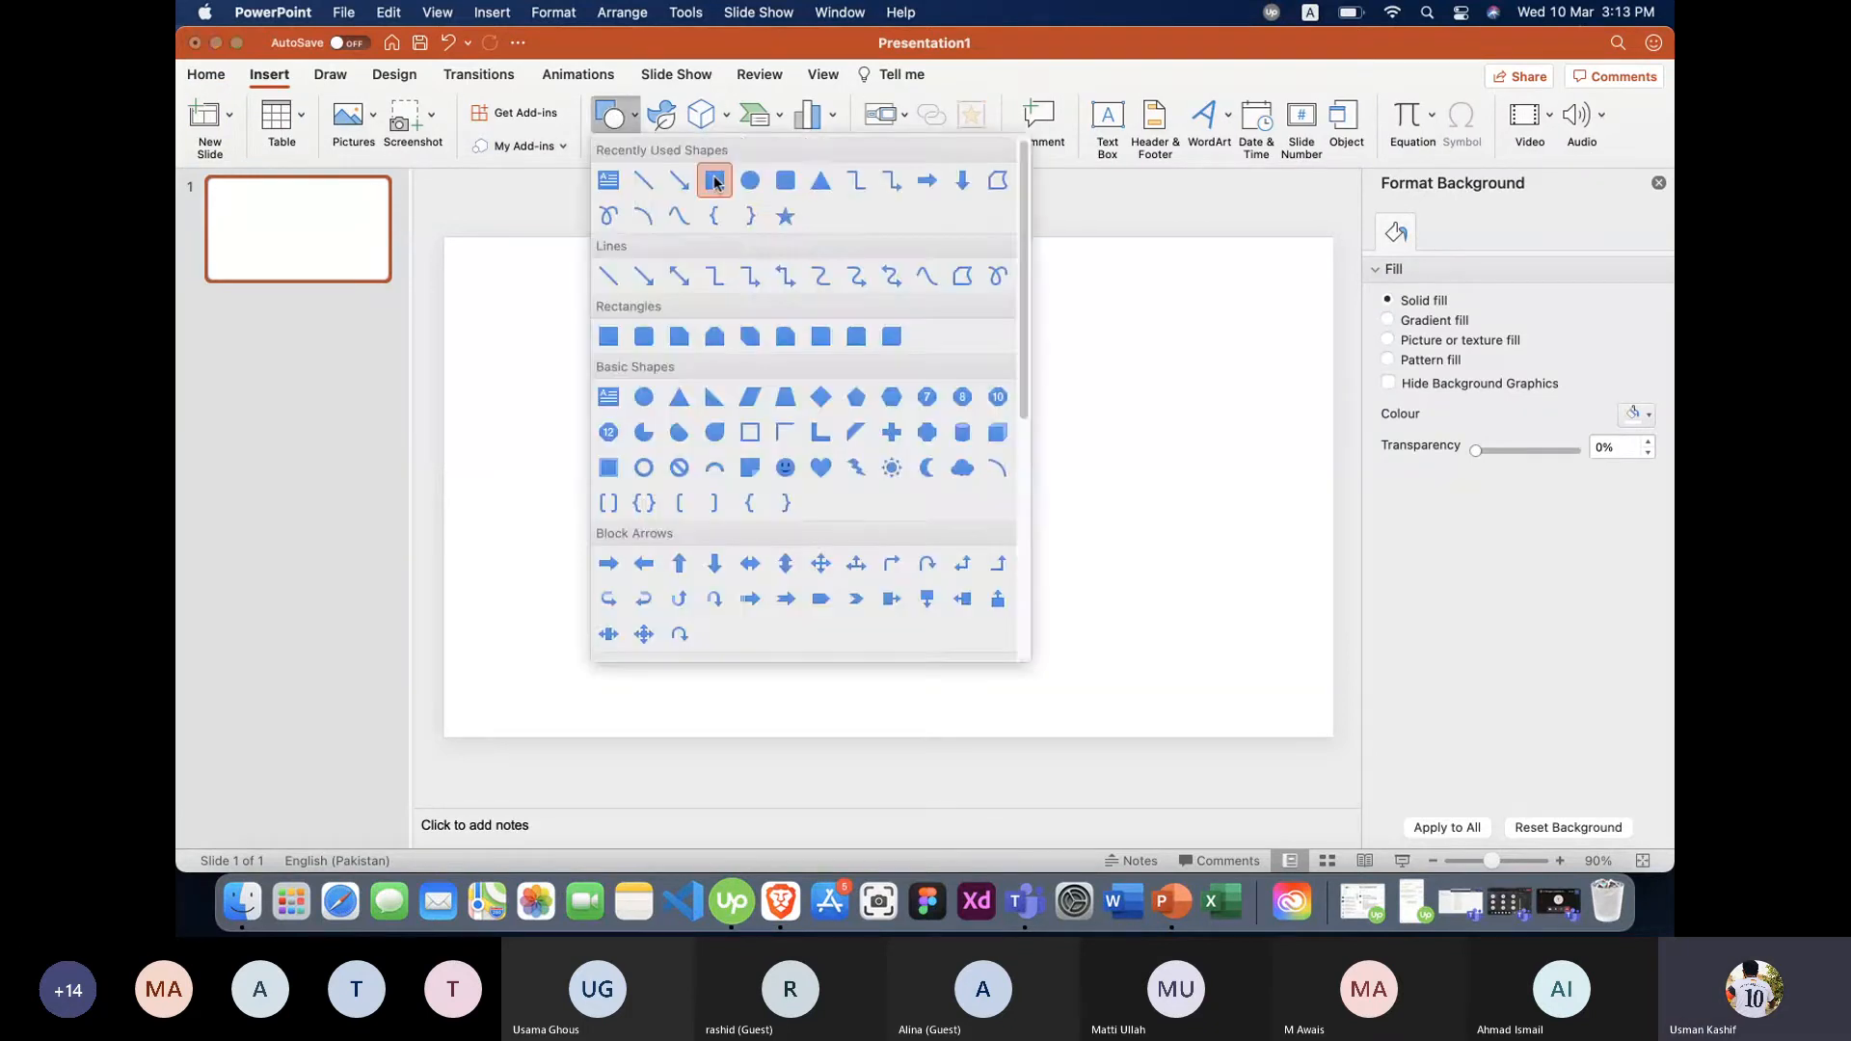
pyautogui.click(711, 177)
pyautogui.moveTo(487, 336)
pyautogui.mouseDown()
pyautogui.moveTo(817, 492)
pyautogui.moveTo(1238, 568)
pyautogui.moveTo(1297, 603)
pyautogui.mouseUp()
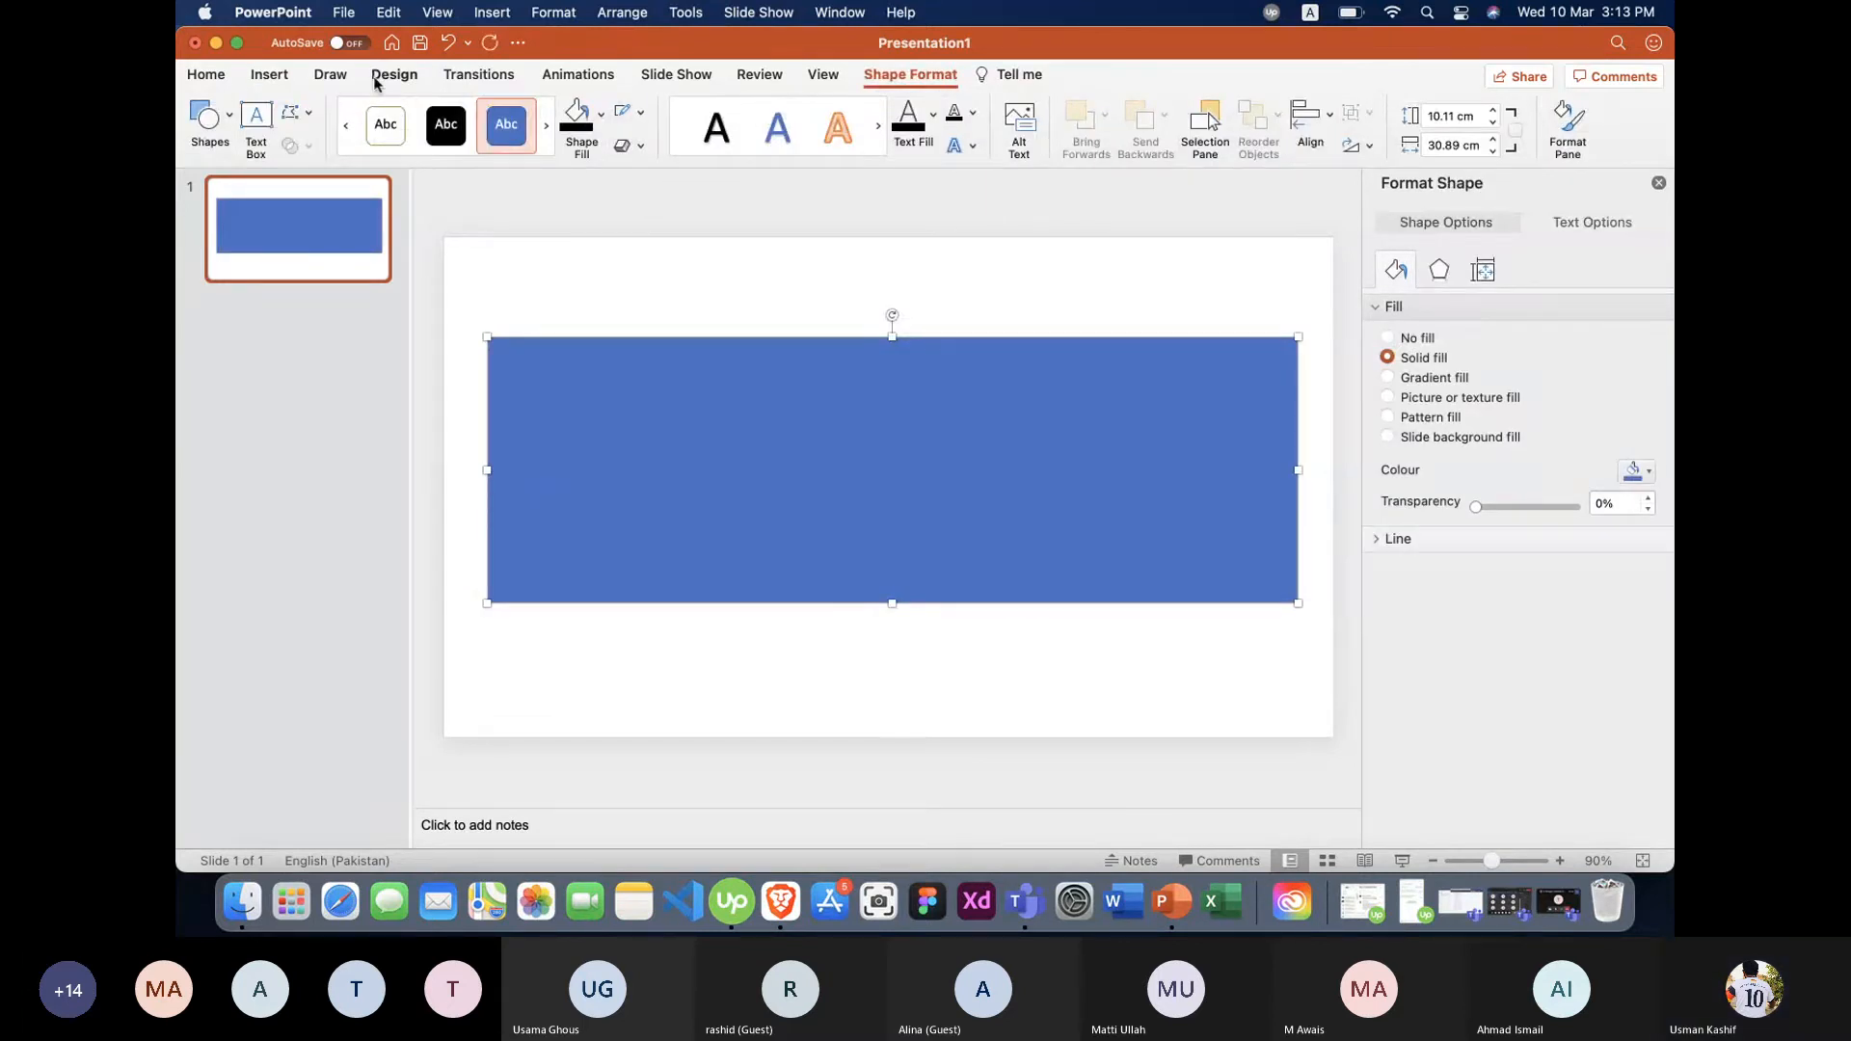
# Look in the Photos library through the Photo Browser for insertable pictures, and close the browser.
pyautogui.click(270, 74)
pyautogui.click(374, 117)
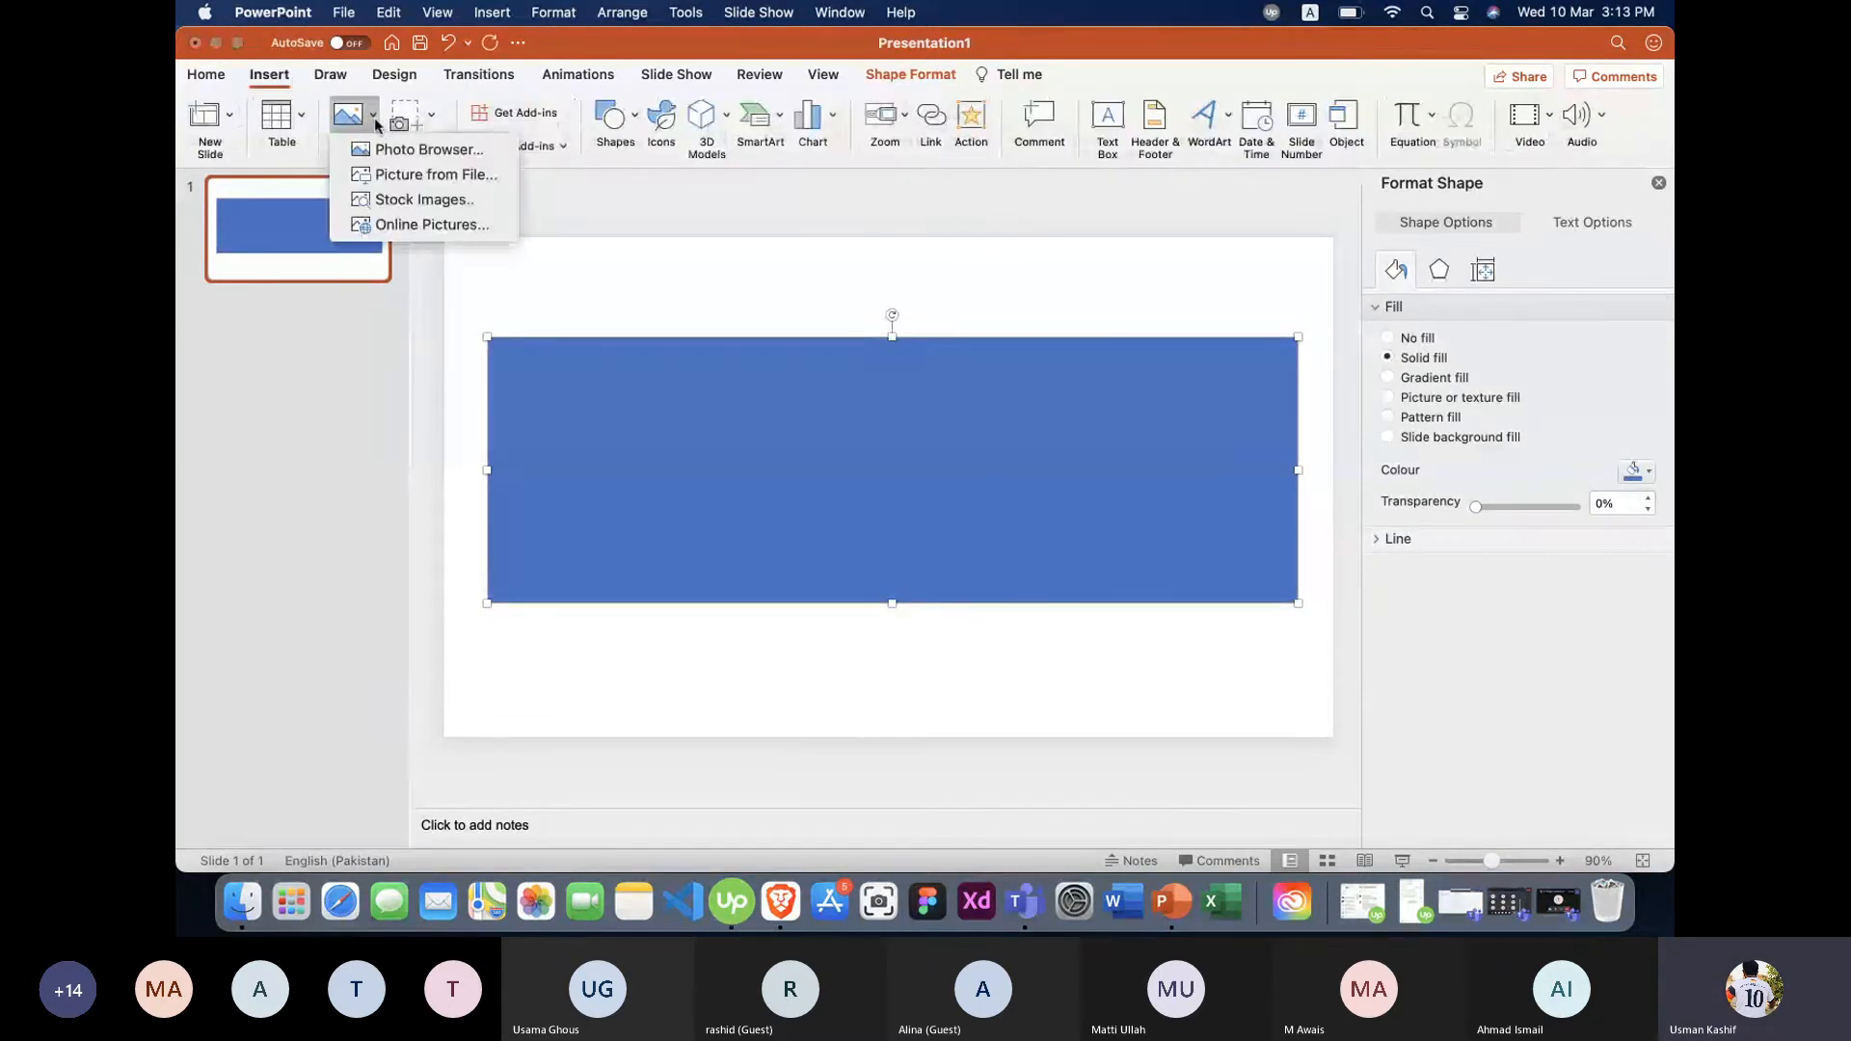
pyautogui.click(374, 117)
pyautogui.click(374, 117)
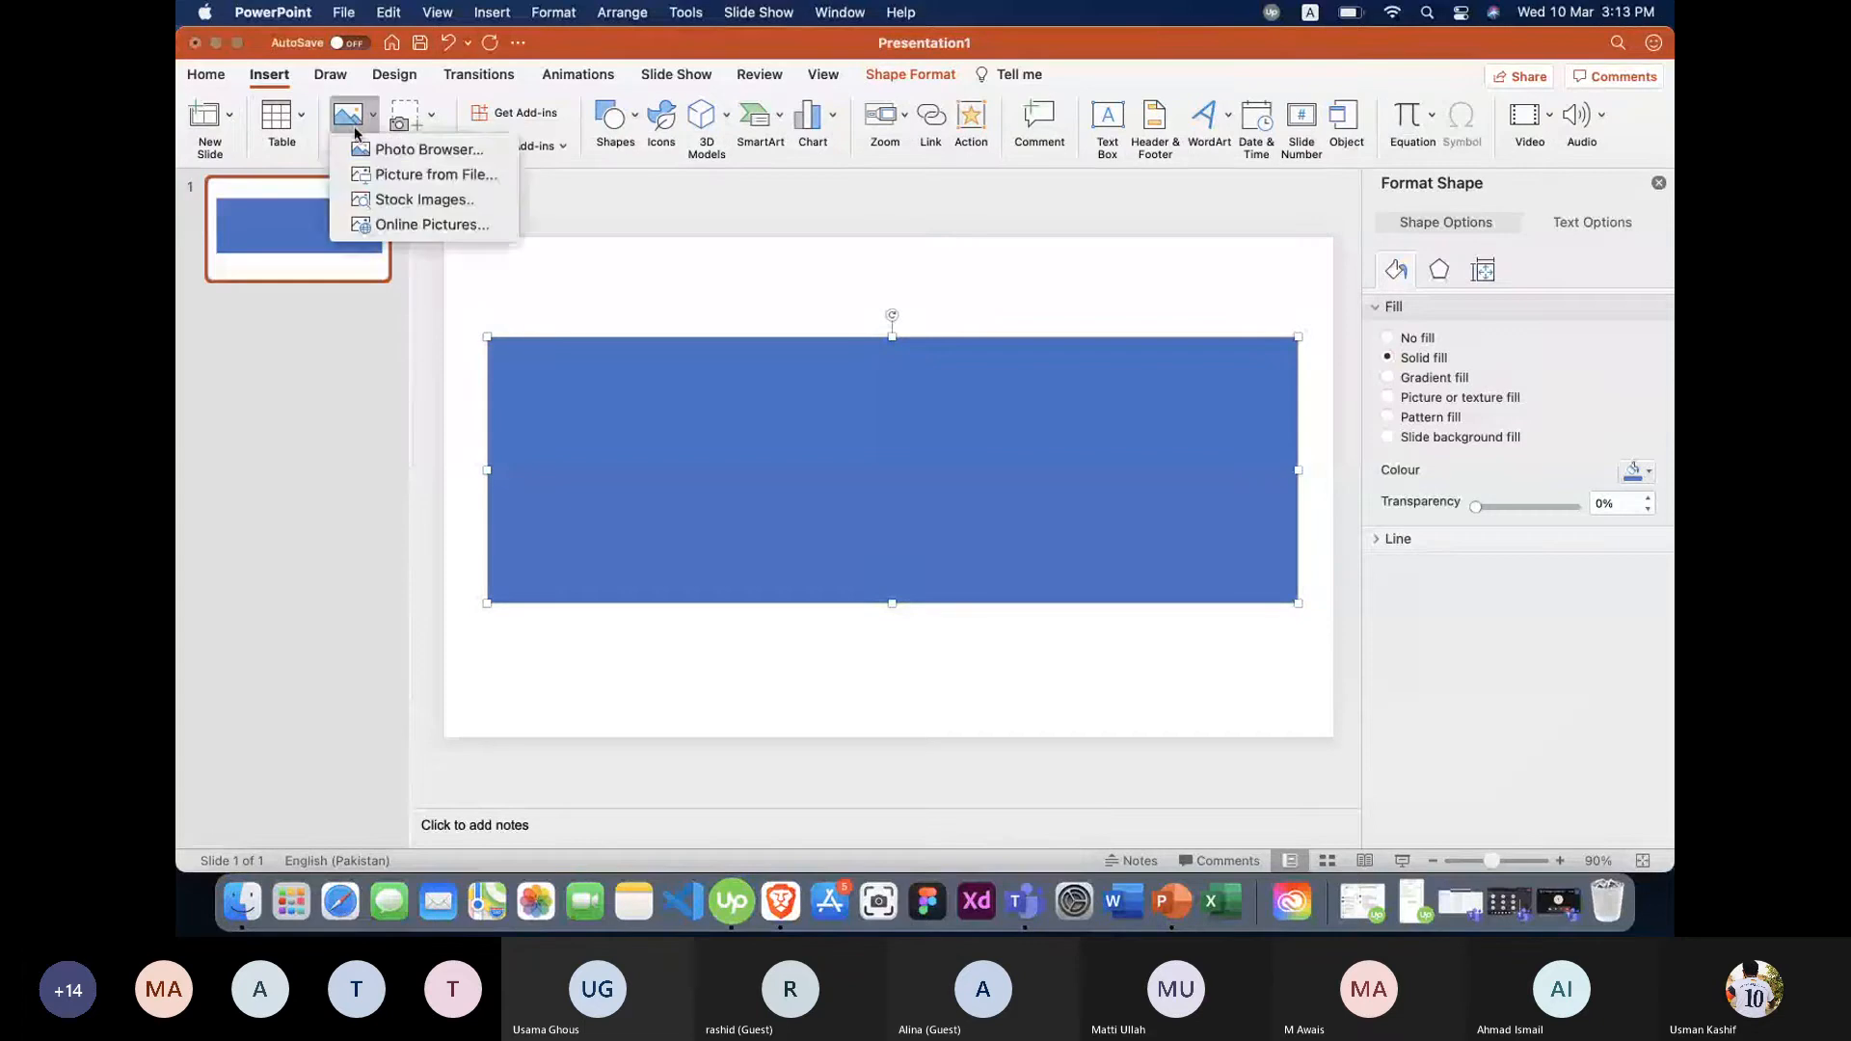
pyautogui.click(427, 149)
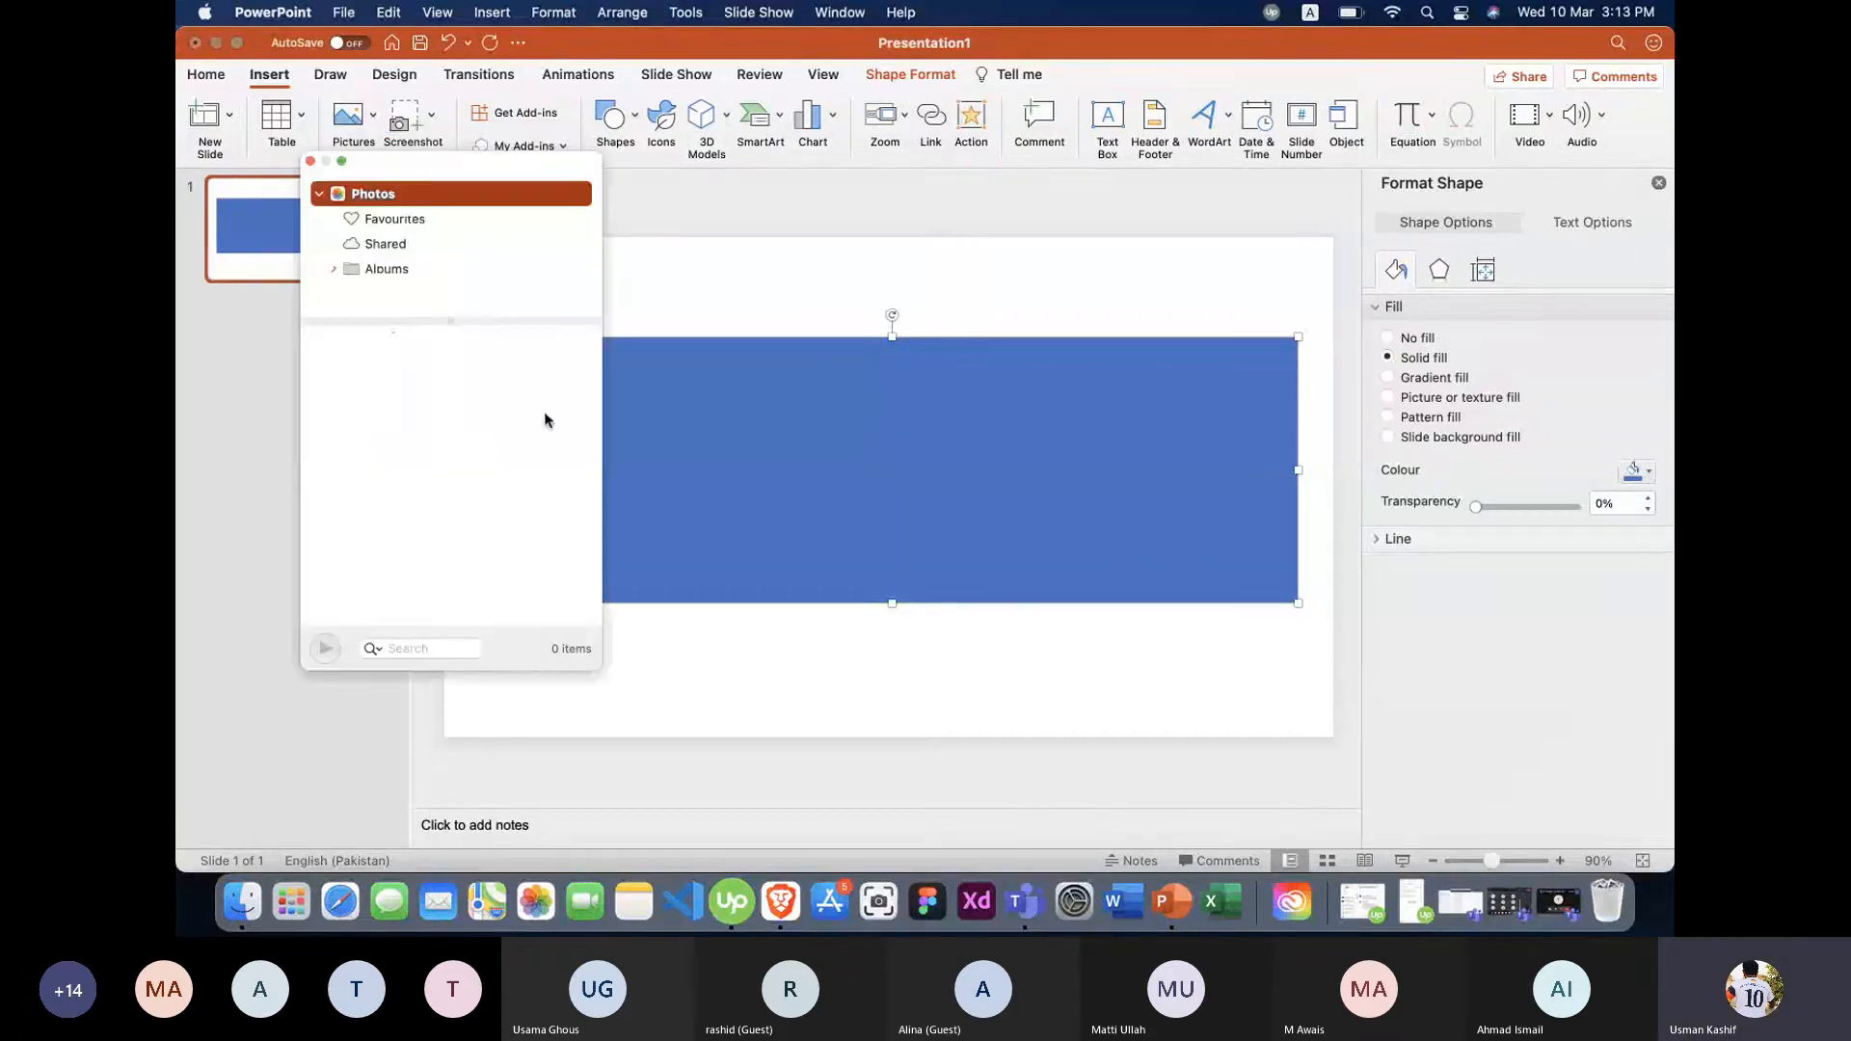
pyautogui.click(310, 162)
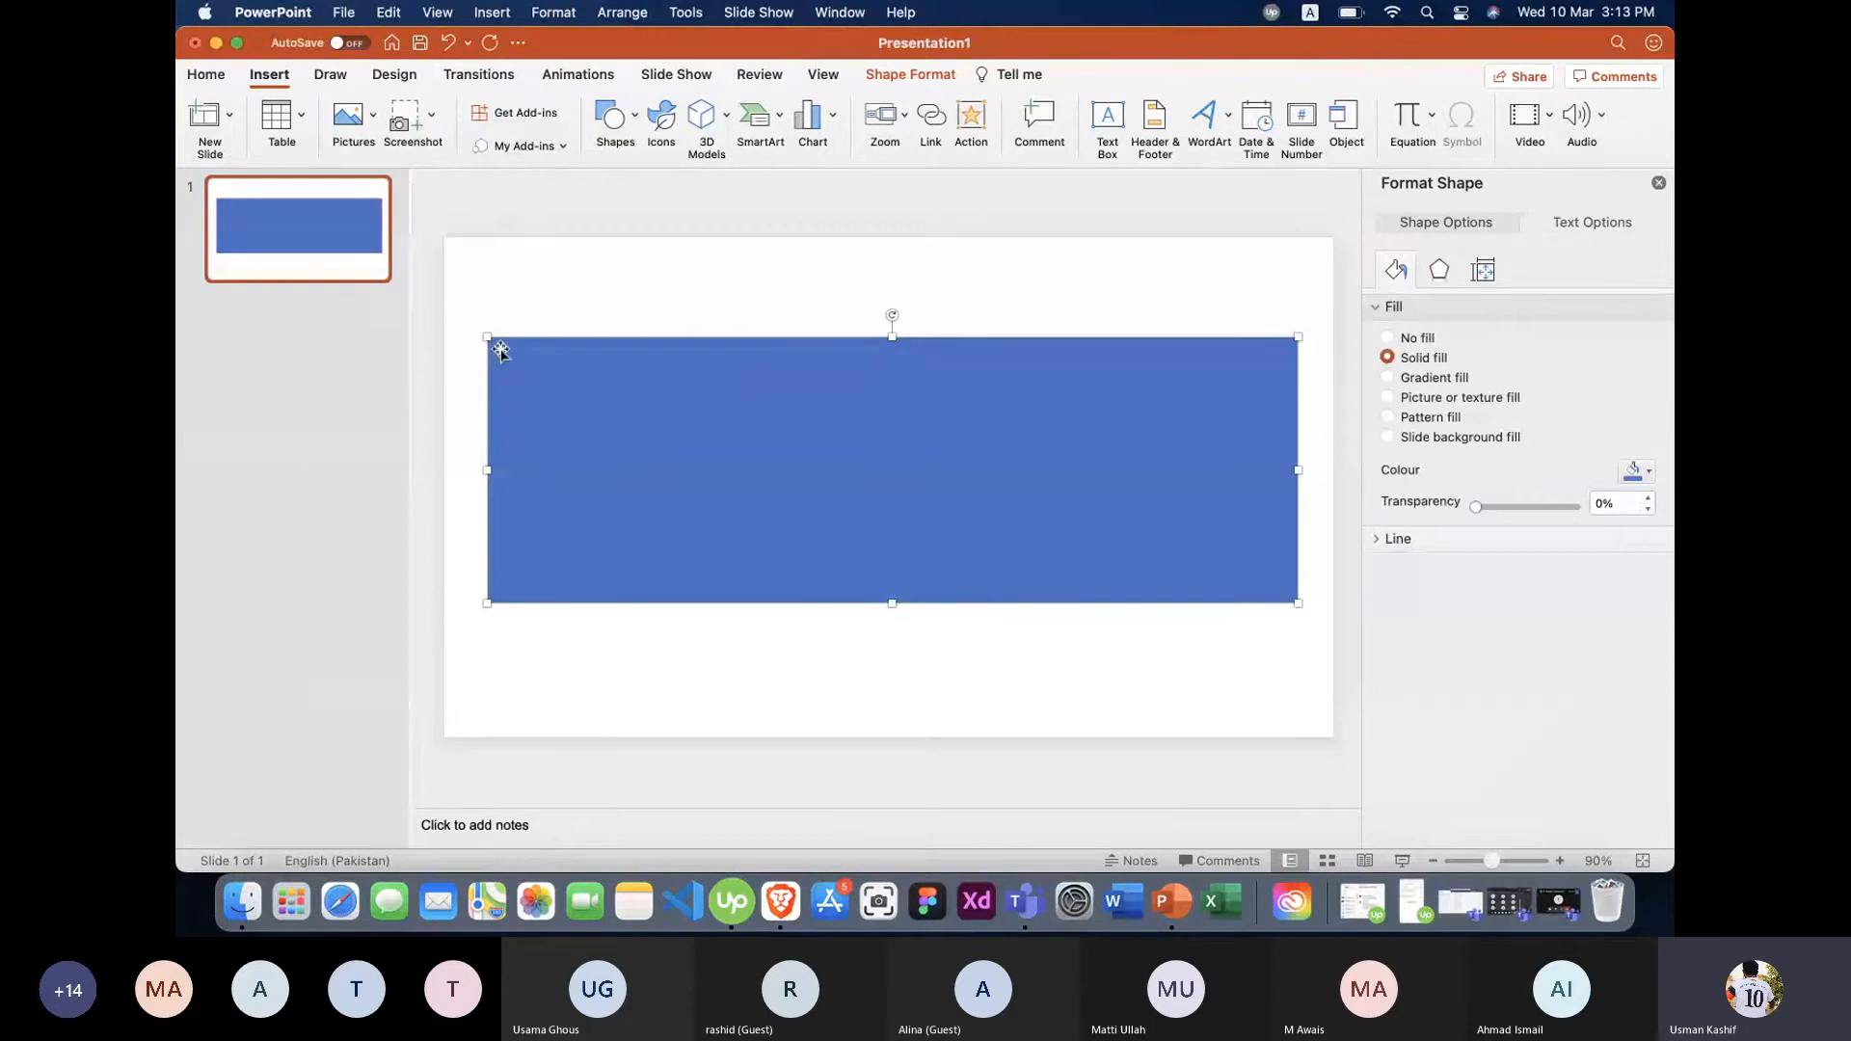
# Centre the blue rectangle on the slide and delete it.
pyautogui.moveTo(500, 352); pyautogui.dragTo(497, 370)
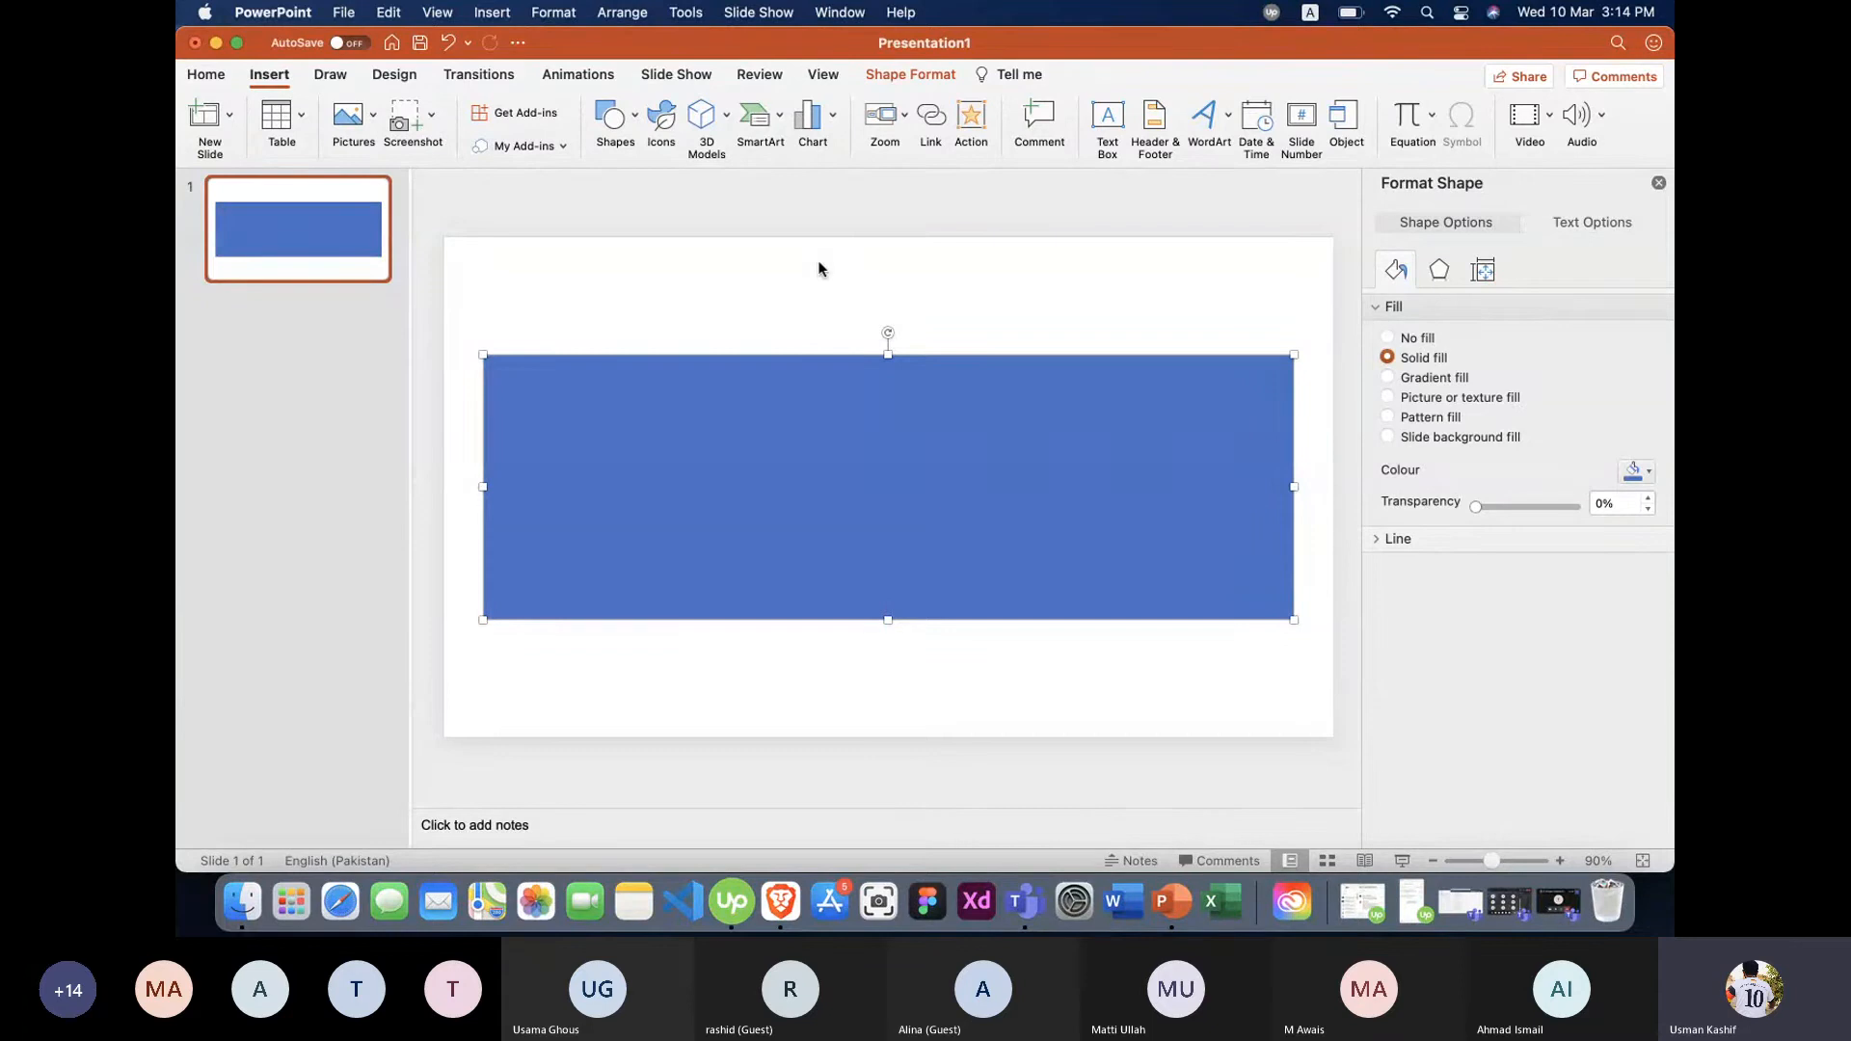
pyautogui.press('Delete')
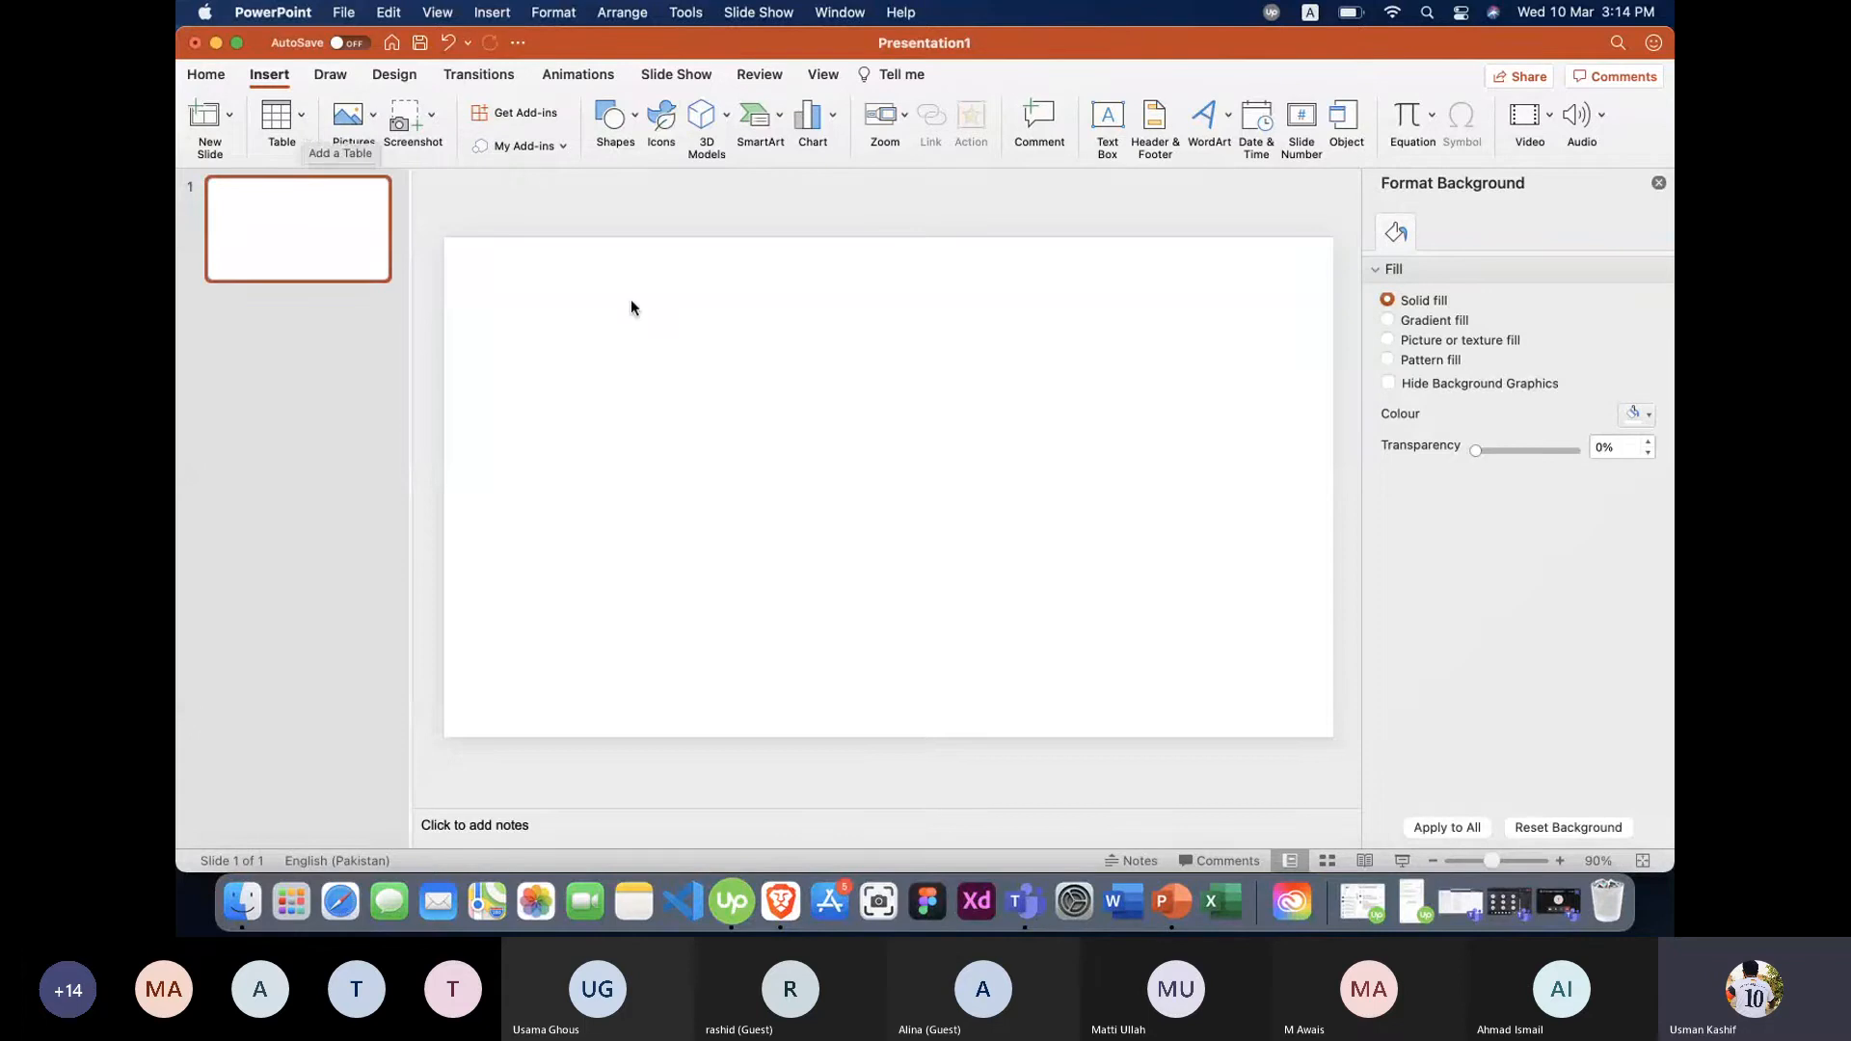
# Insert the solid right-curving arrow icon from the stock icon library onto the blank slide.
pyautogui.click(660, 121)
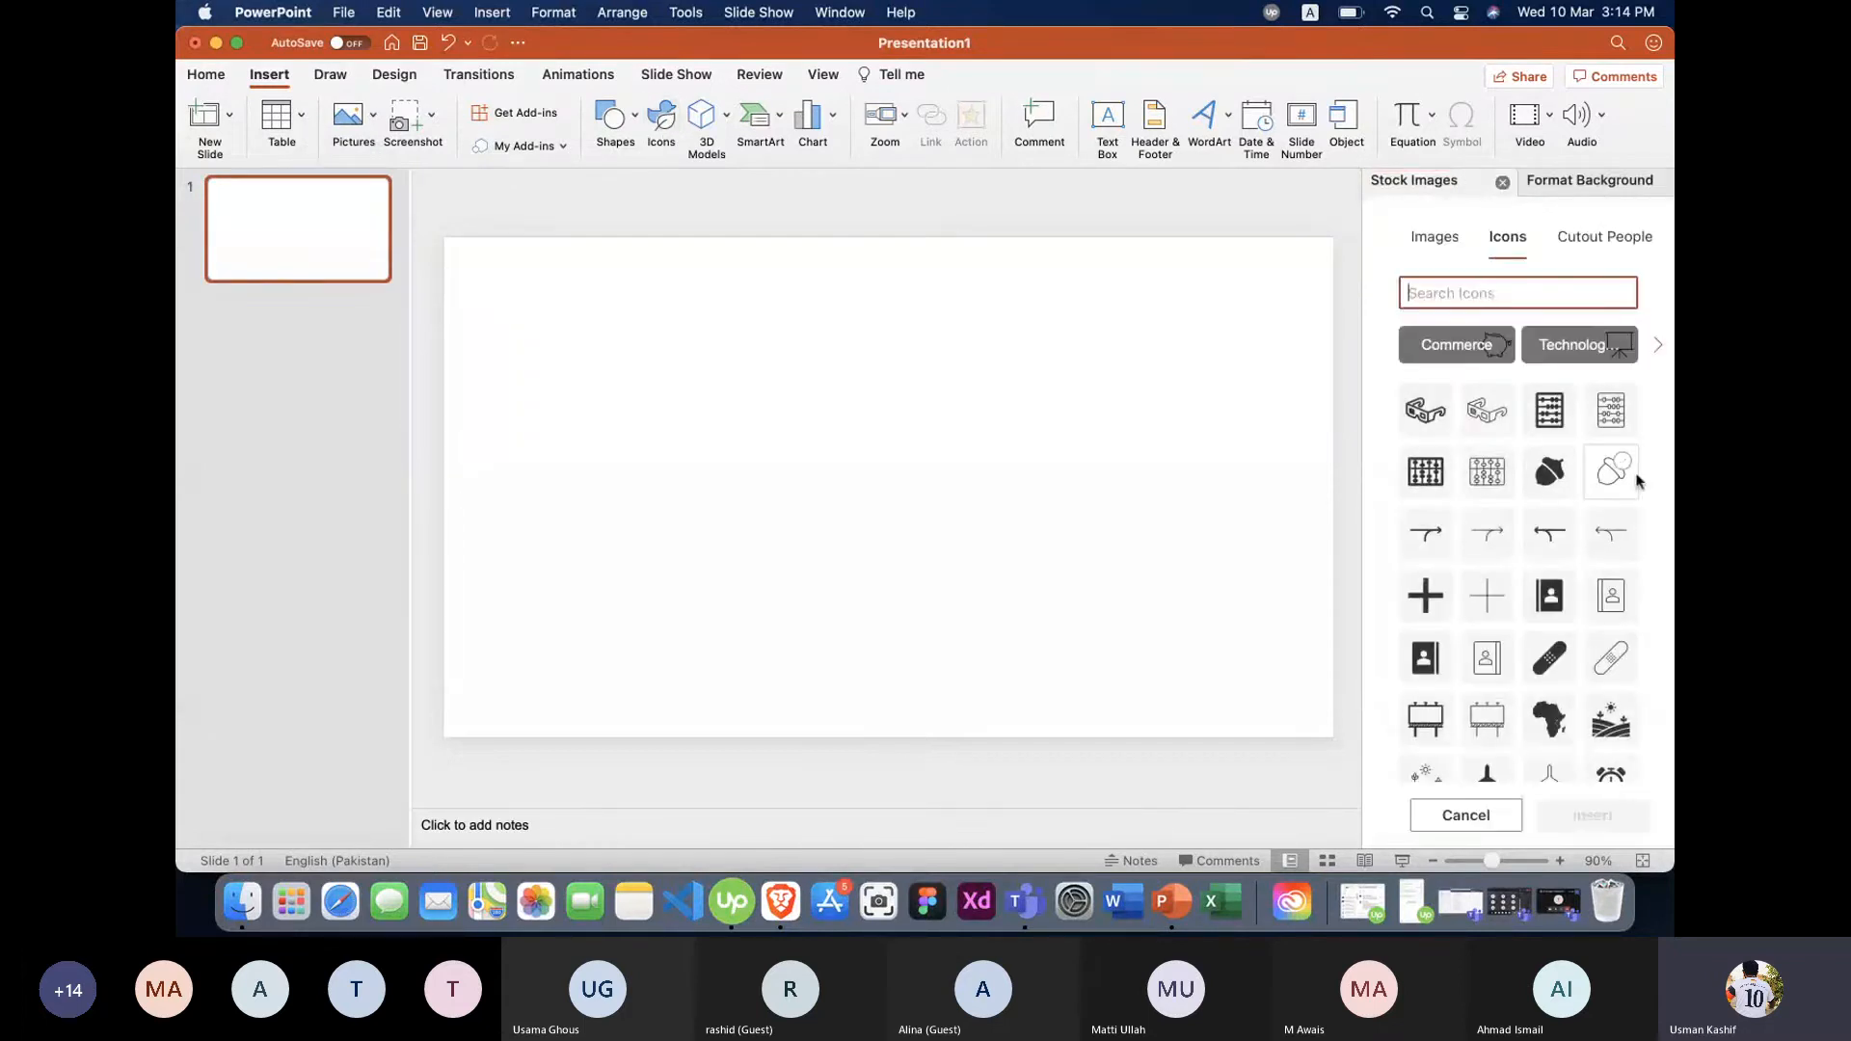
pyautogui.scroll(-15, 1464, 527)
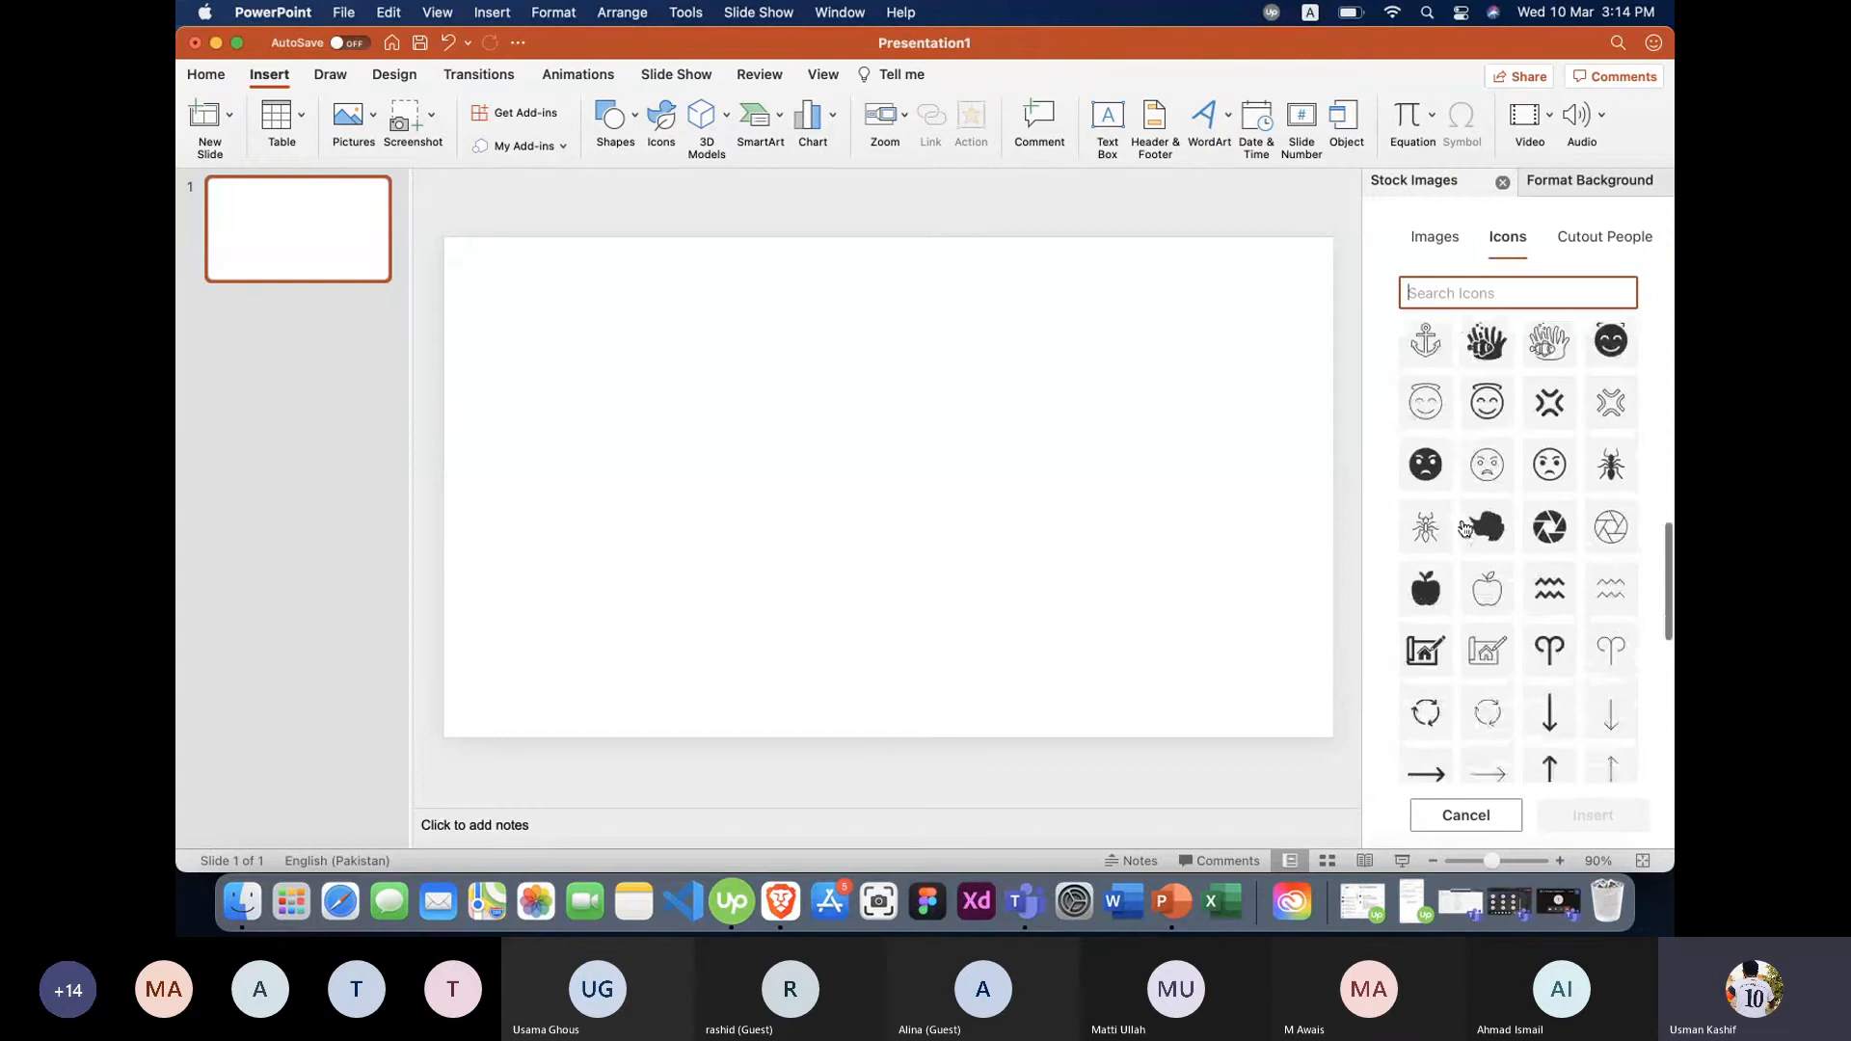
pyautogui.scroll(2, 1464, 528)
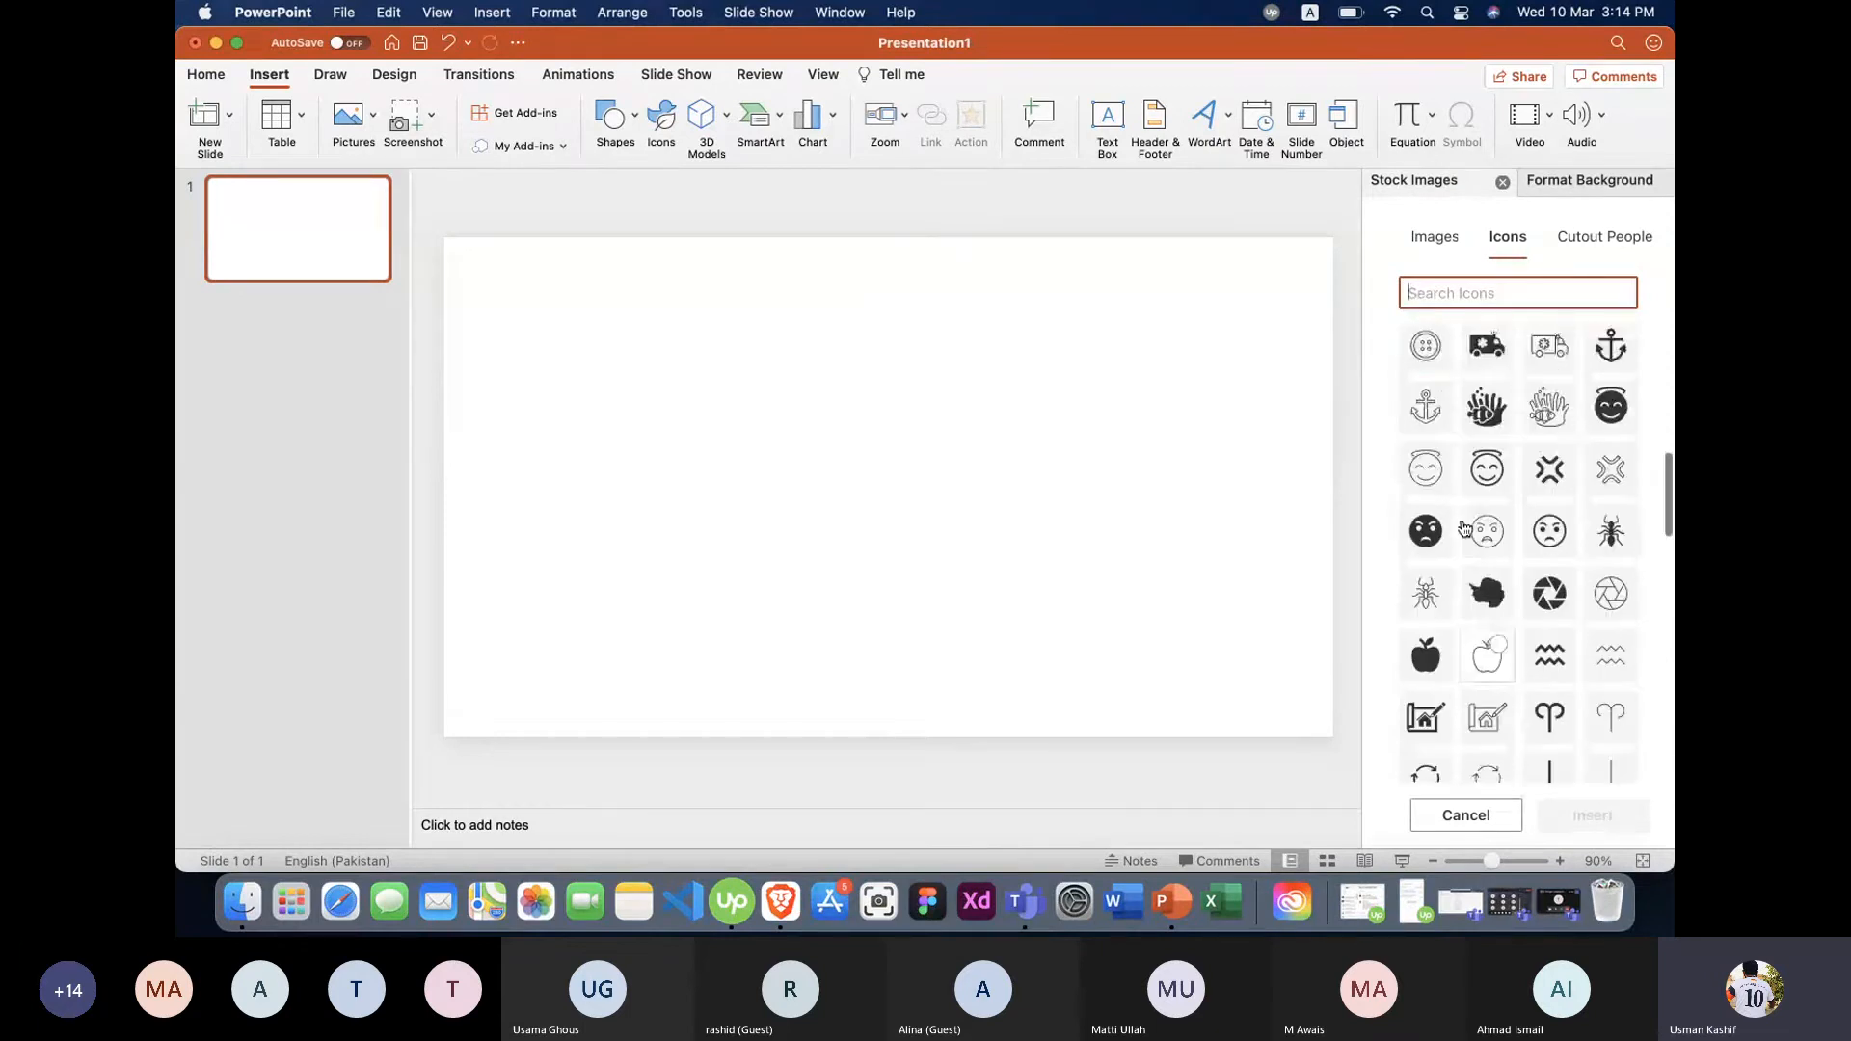
pyautogui.scroll(-10, 1465, 527)
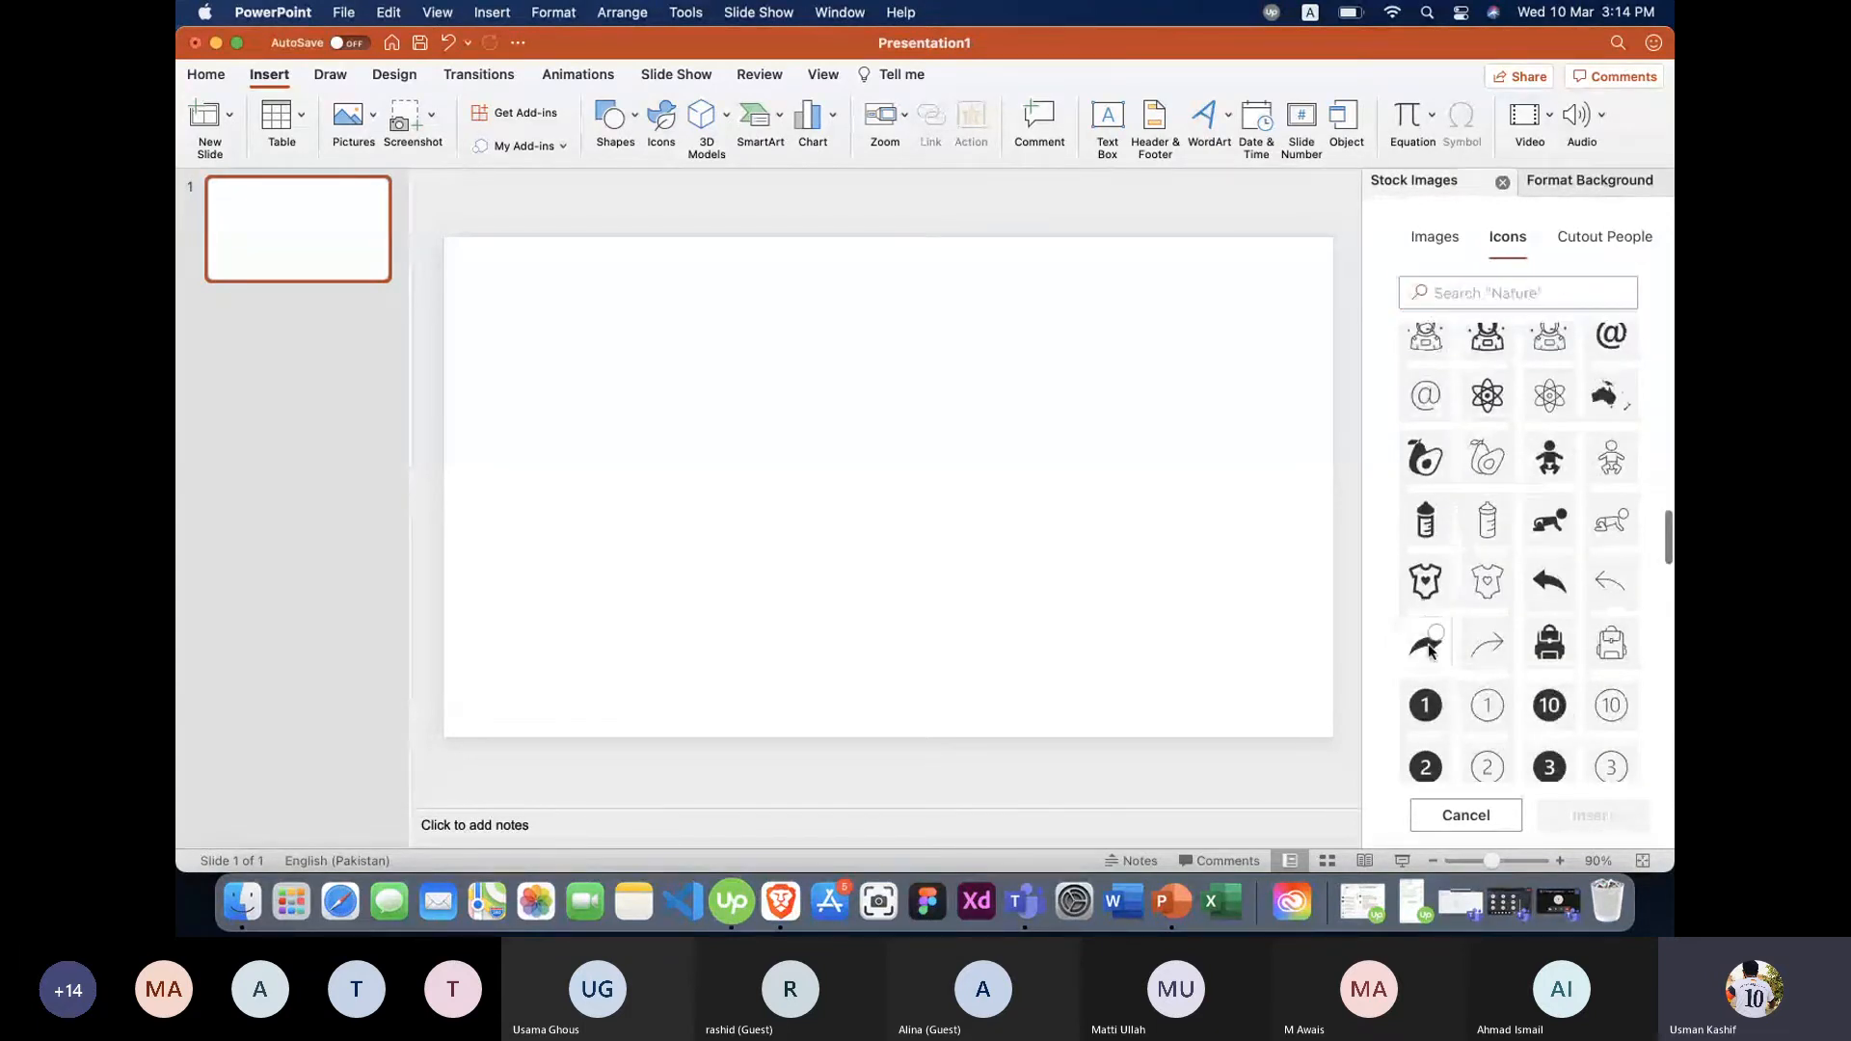
pyautogui.click(1431, 650)
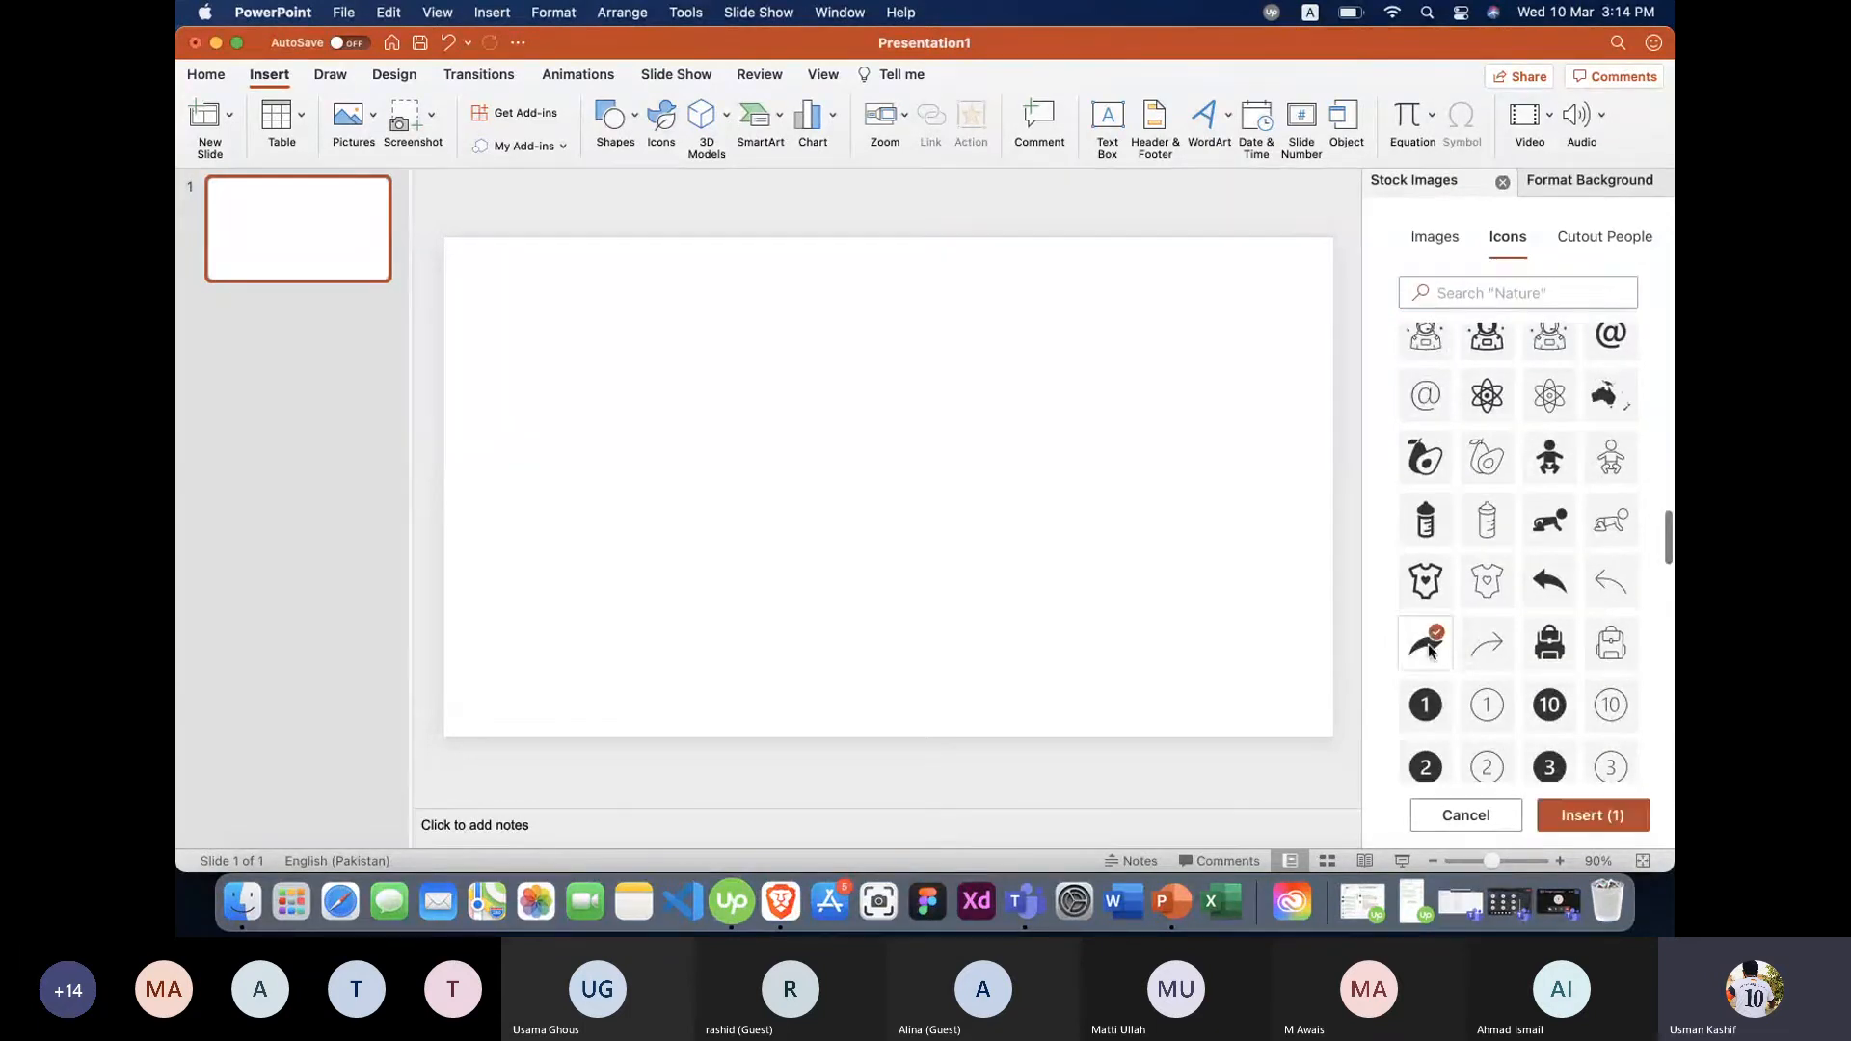
pyautogui.click(1589, 817)
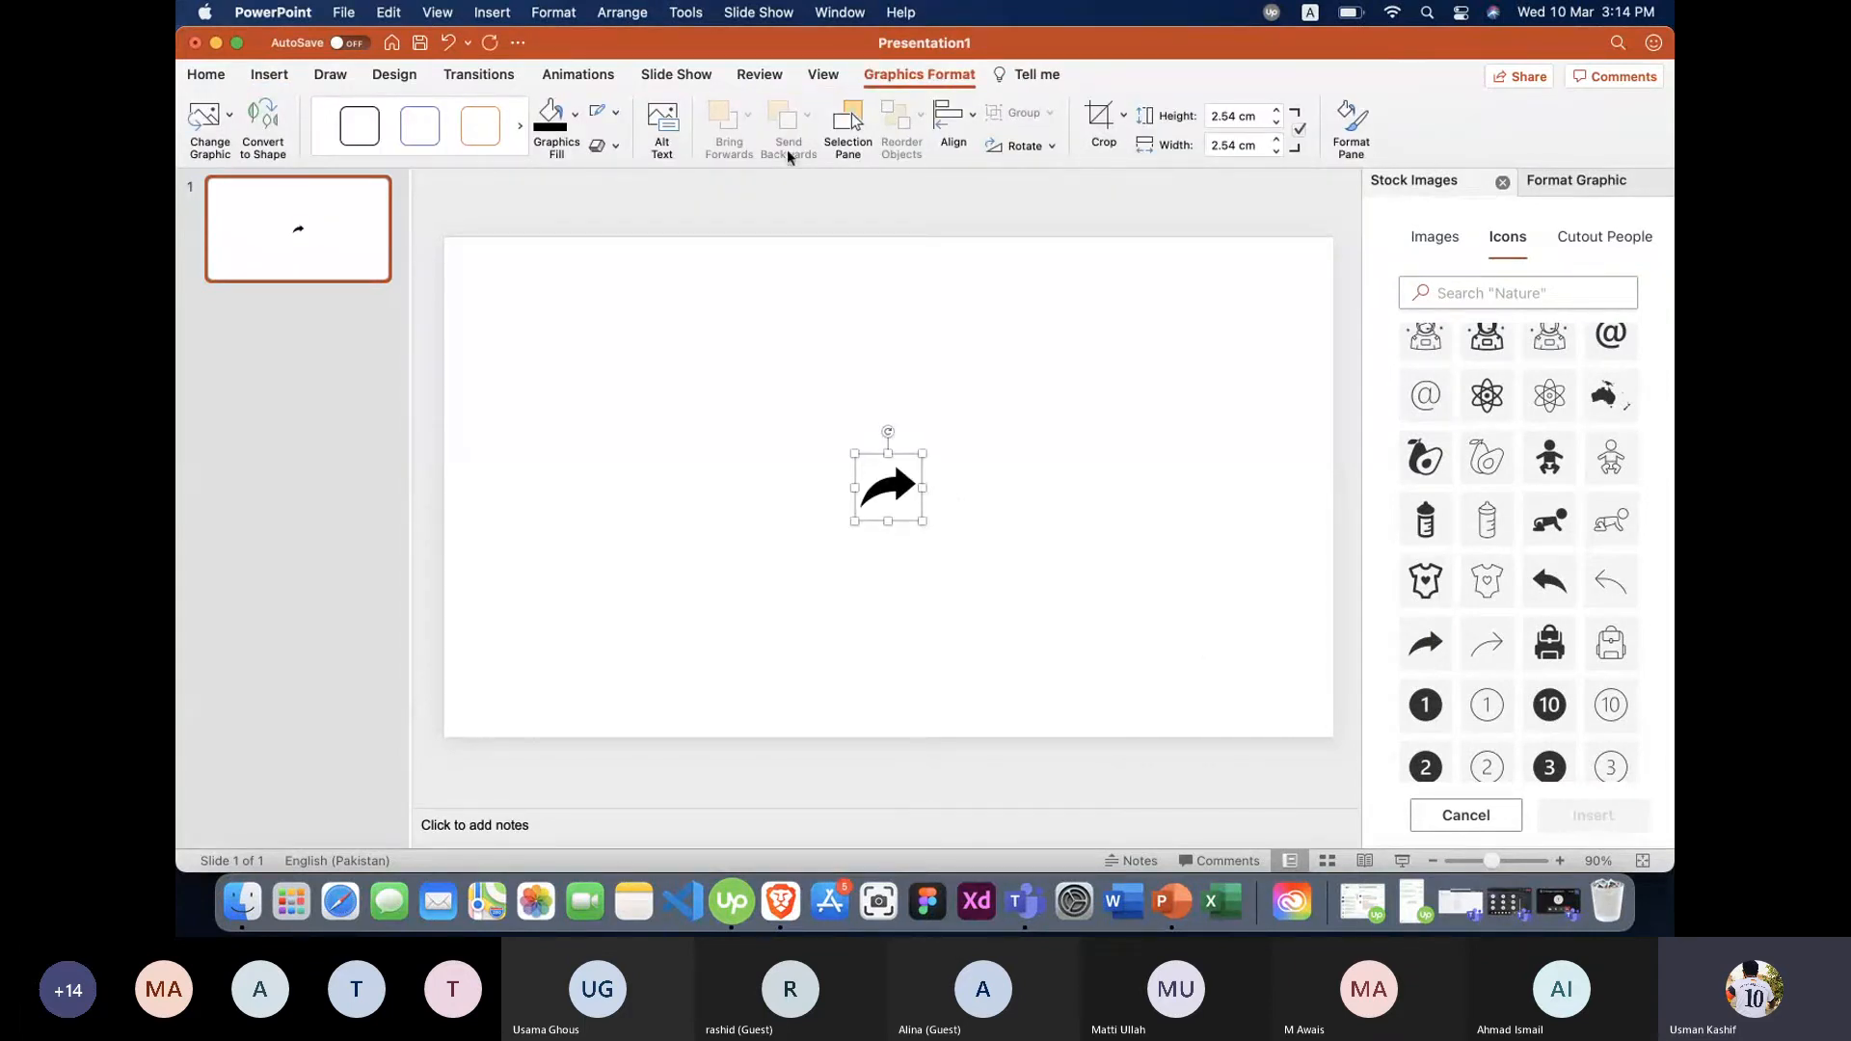
# Fill the arrow icon with standard red and close the stock image library.
pyautogui.click(576, 117)
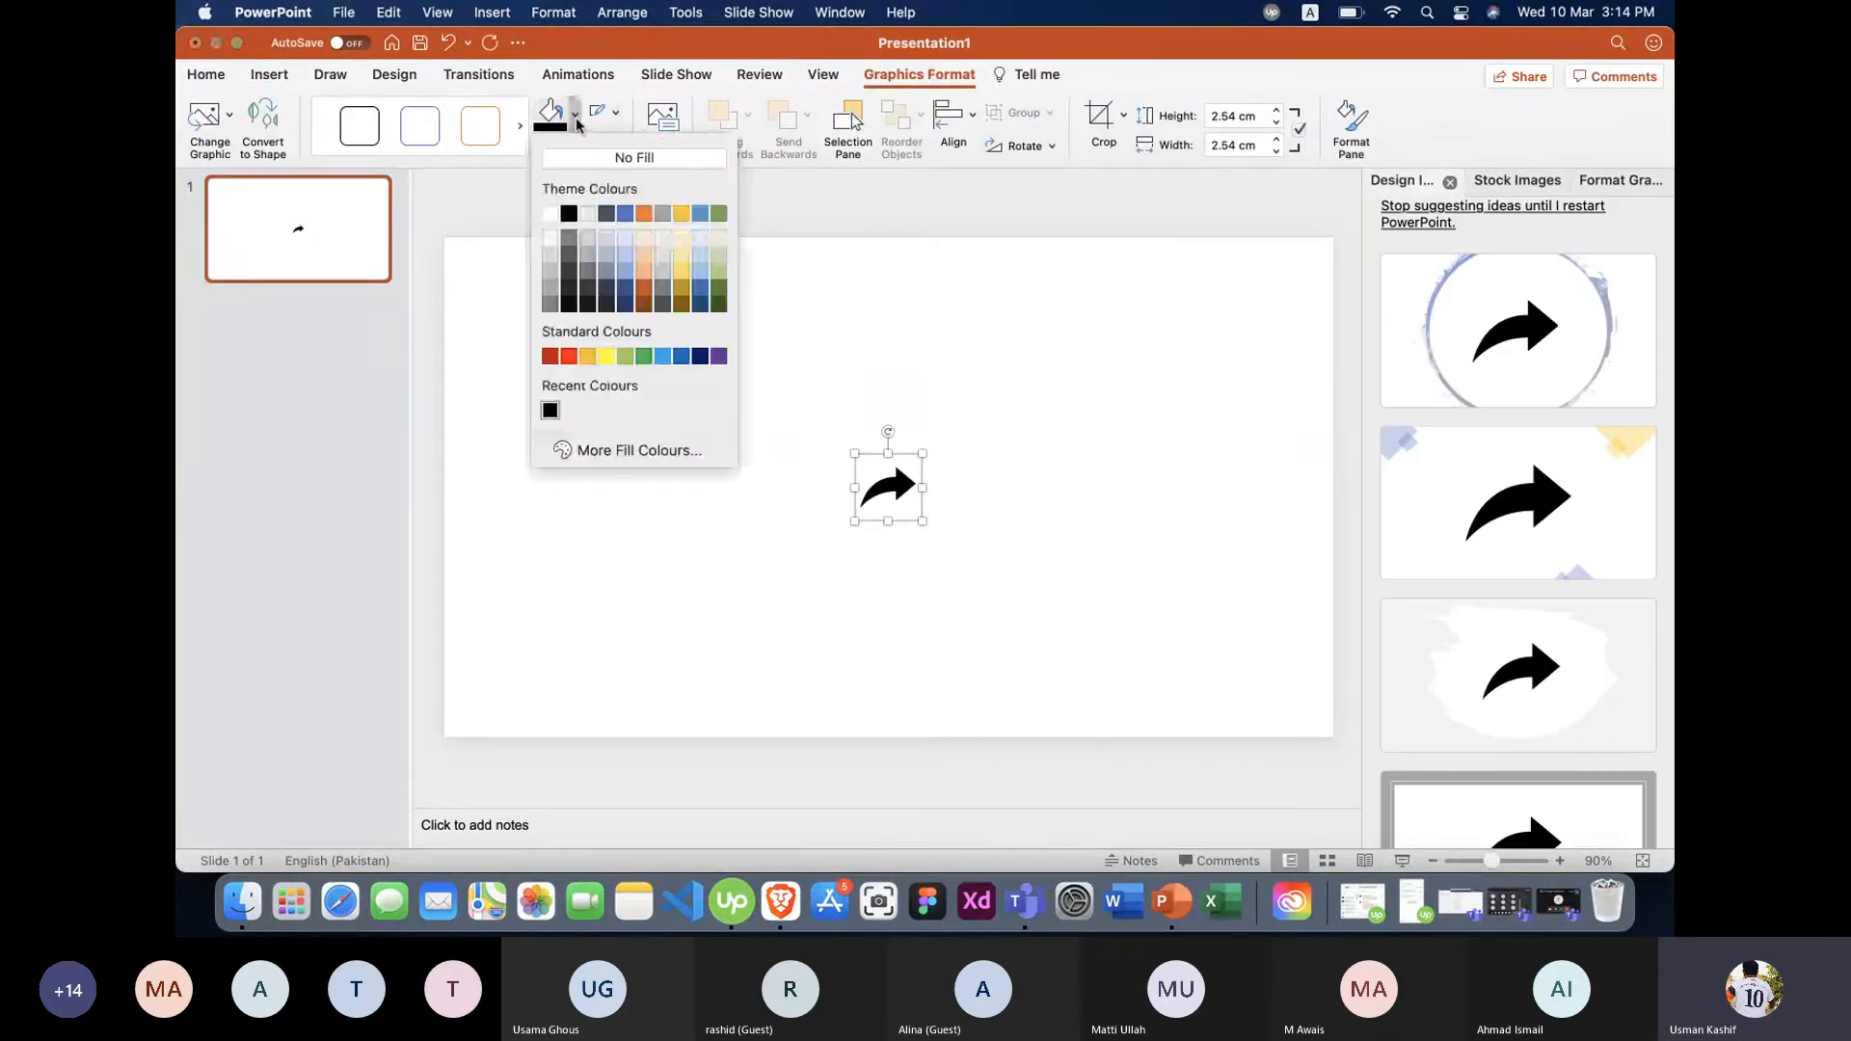
pyautogui.click(569, 357)
pyautogui.click(570, 364)
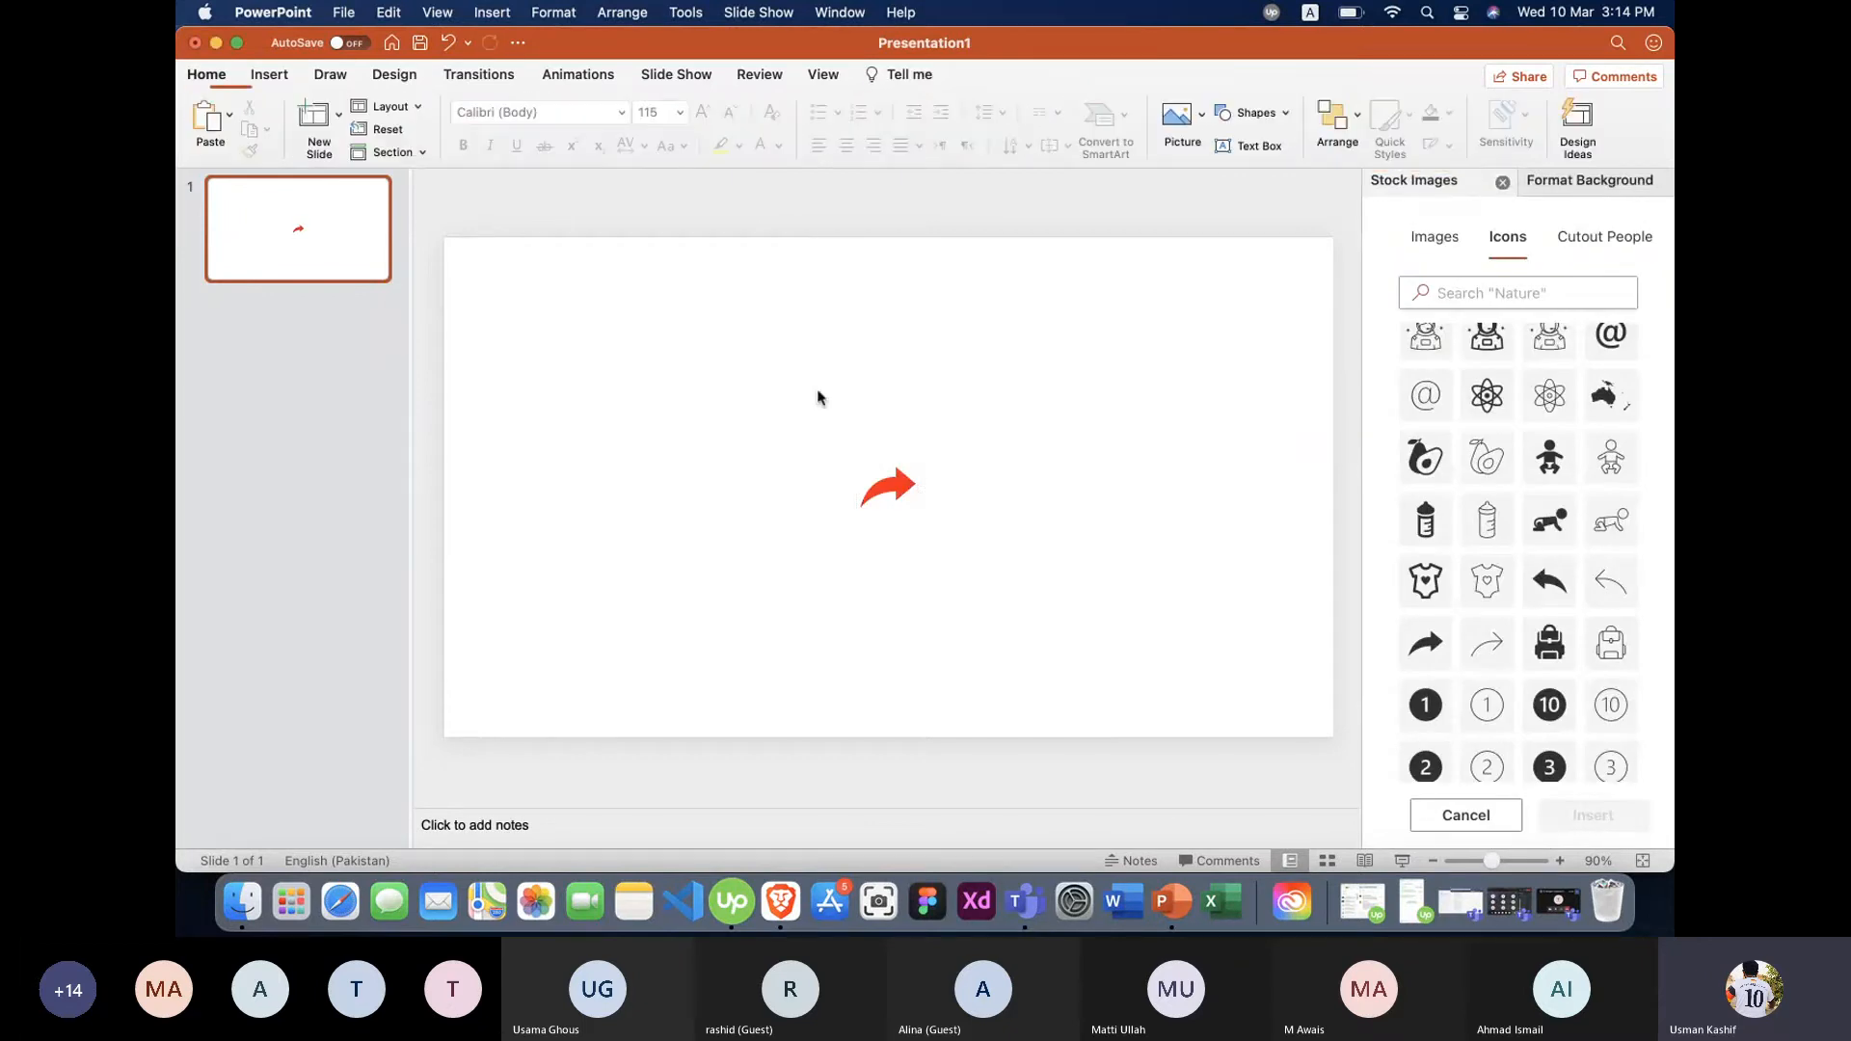
pyautogui.click(1502, 183)
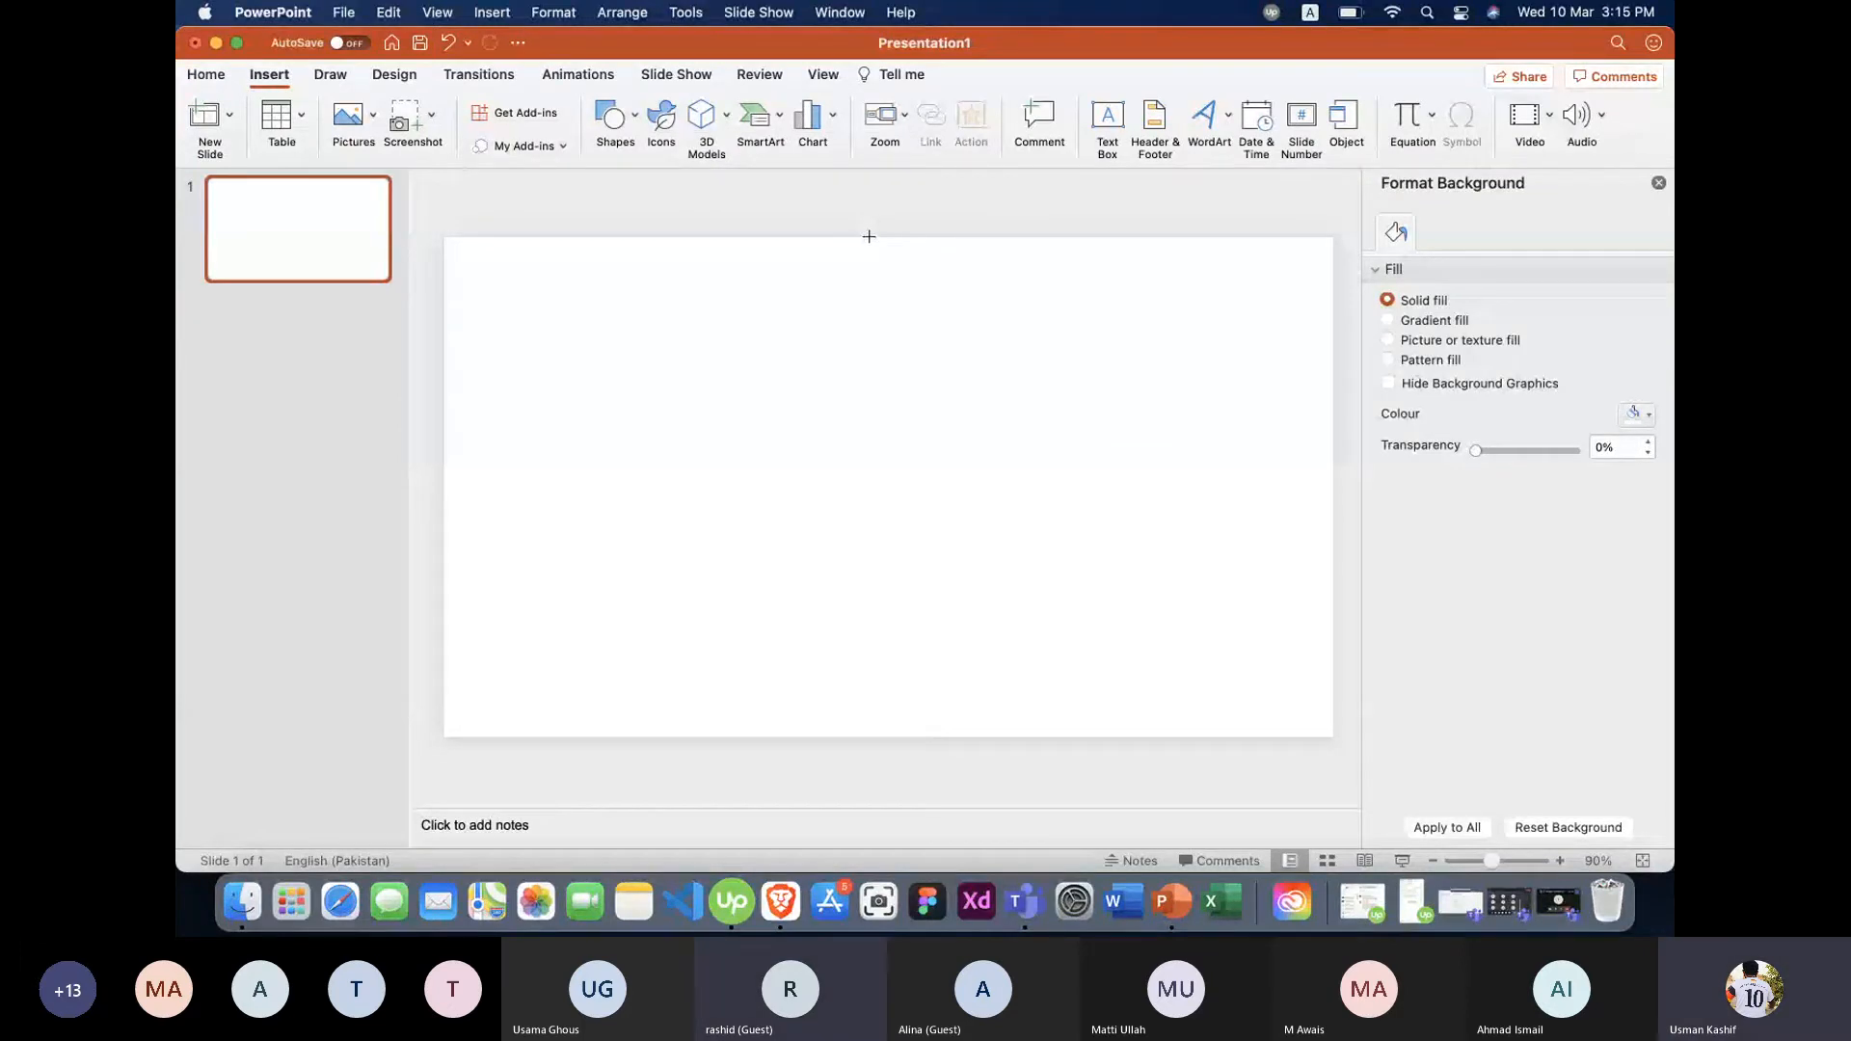
# Draw a rectangle about 17.7 cm wide and 19.05 cm high over the slide's right half and rotate it clockwise.
pyautogui.moveTo(868, 238); pyautogui.dragTo(1331, 736)
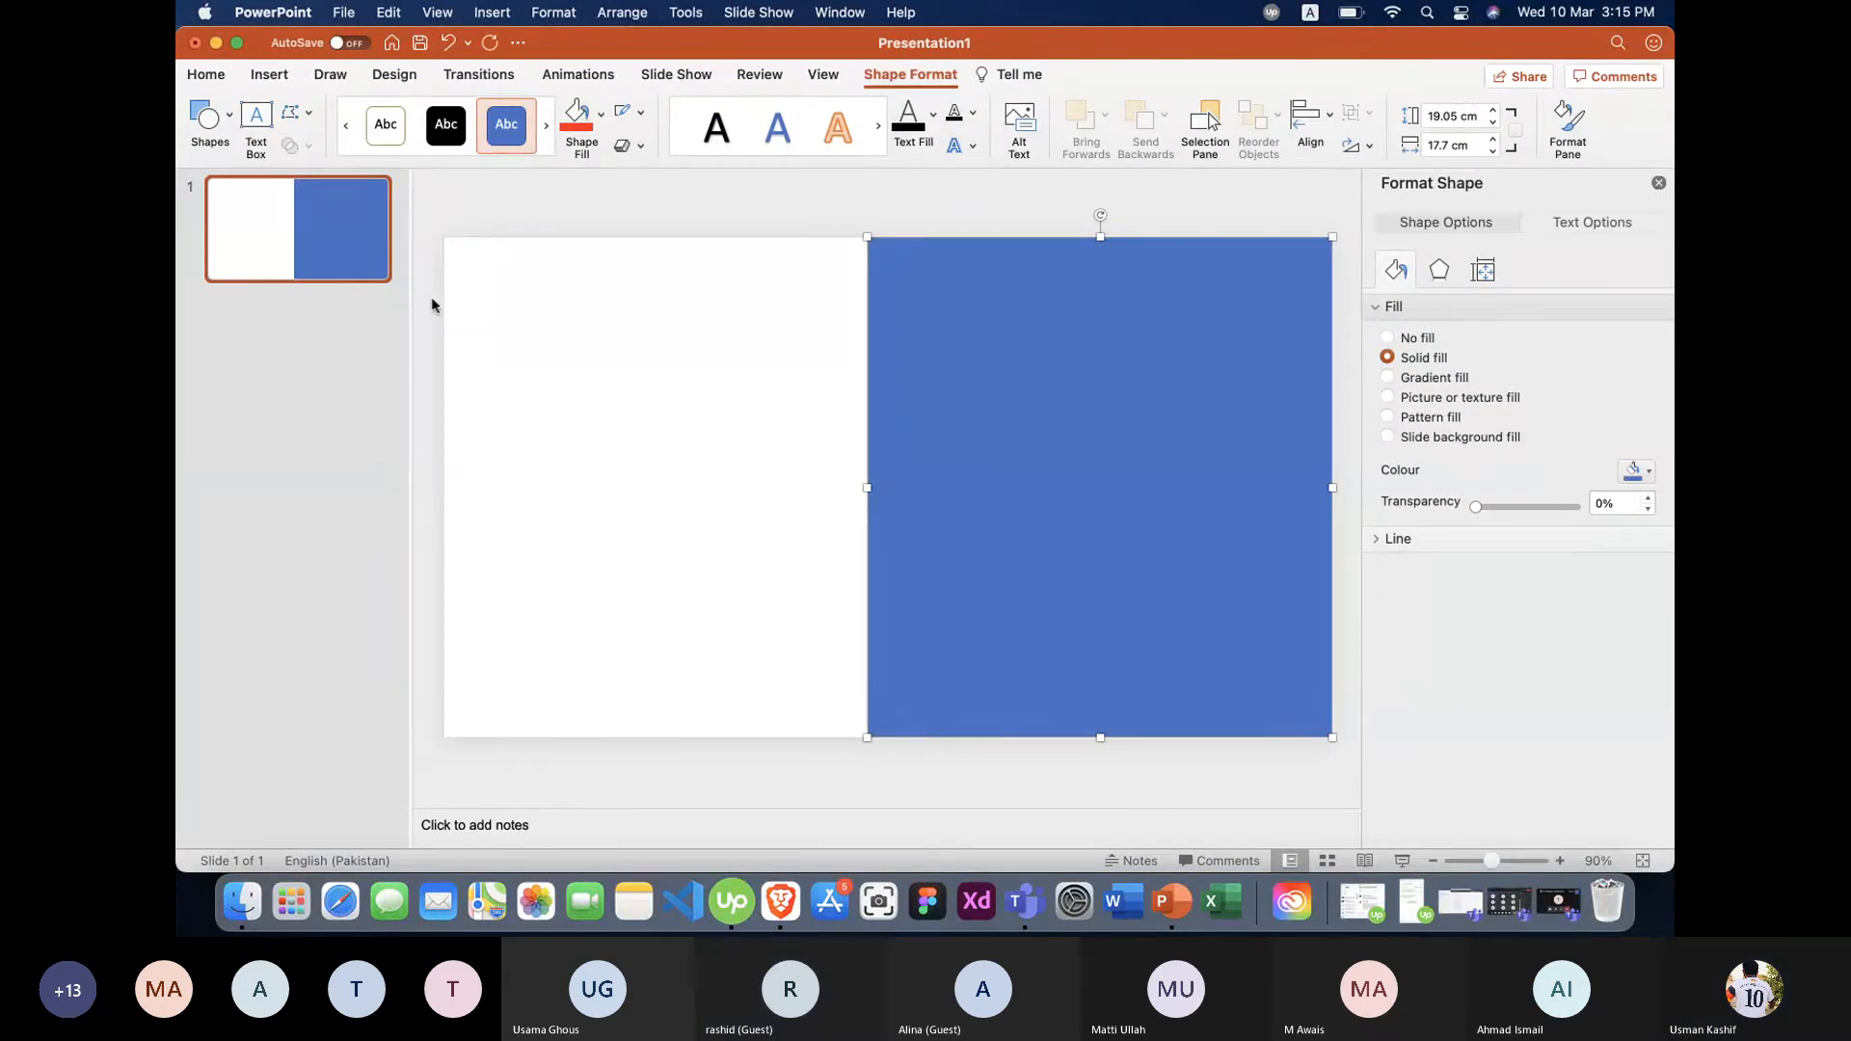
pyautogui.click(484, 231)
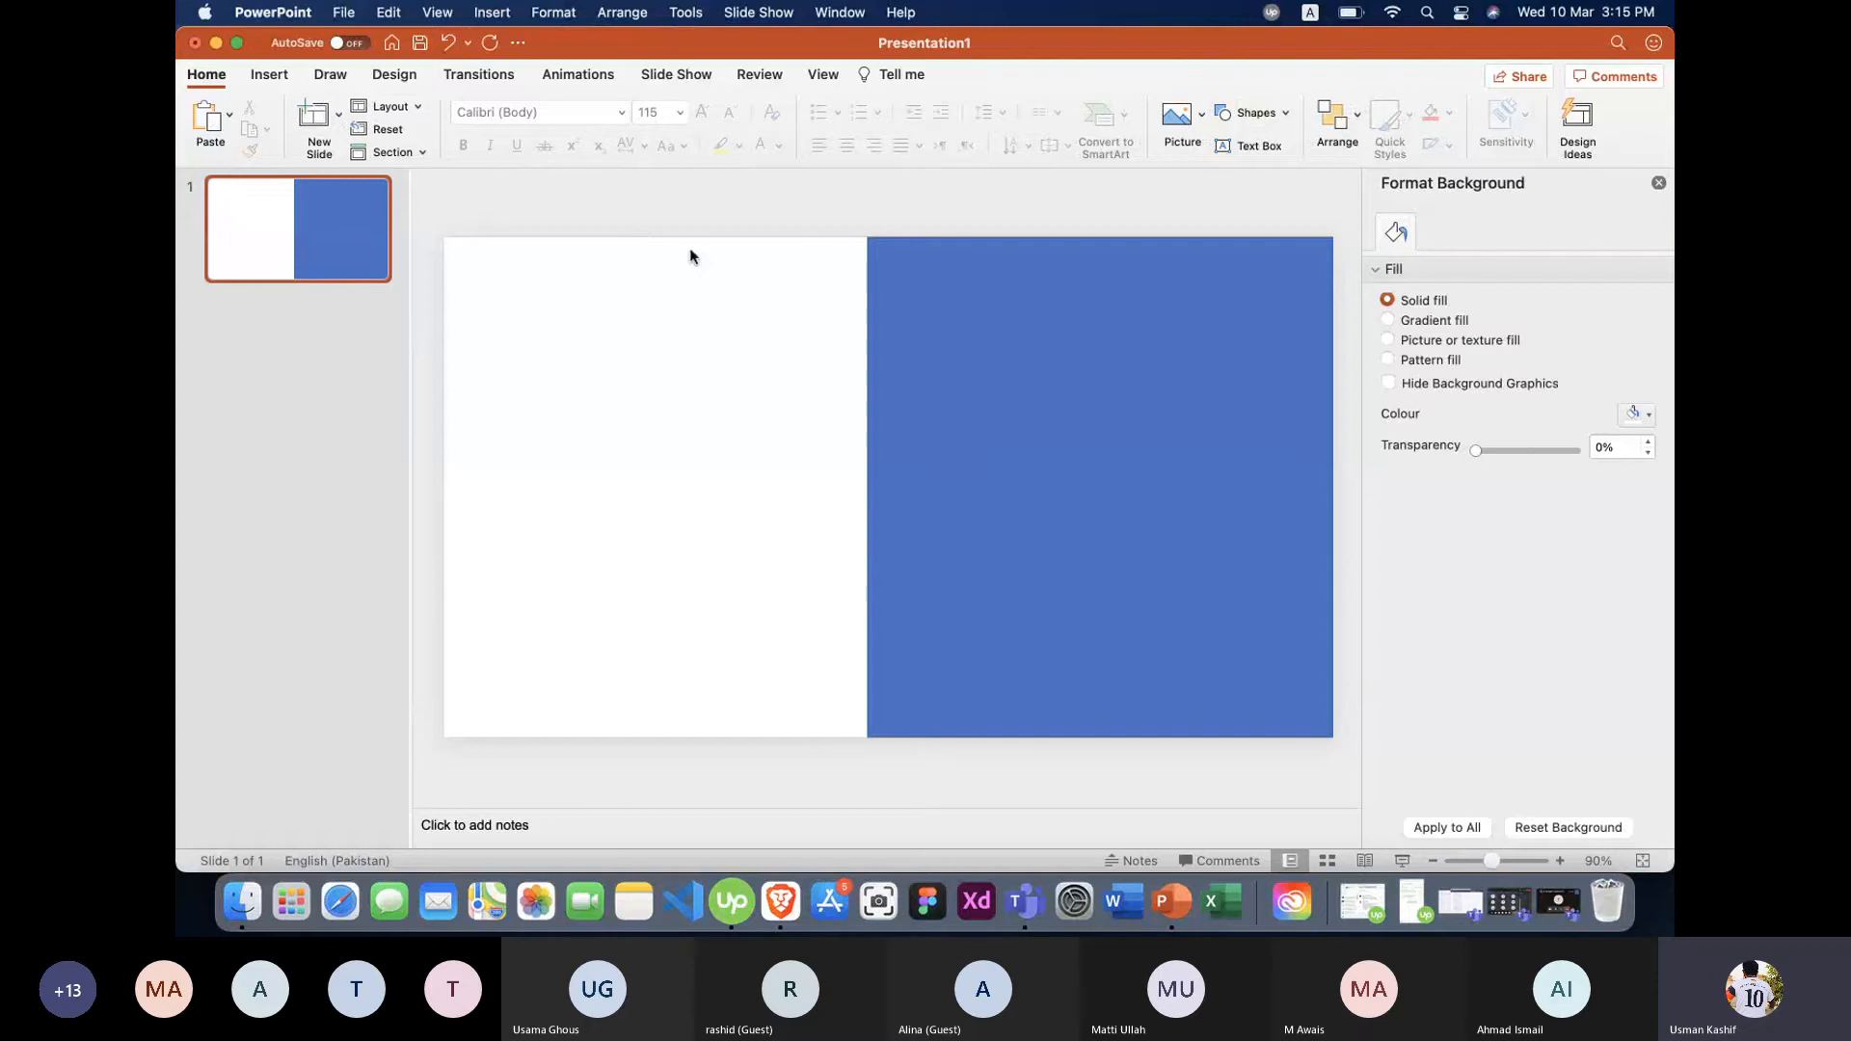
pyautogui.click(934, 388)
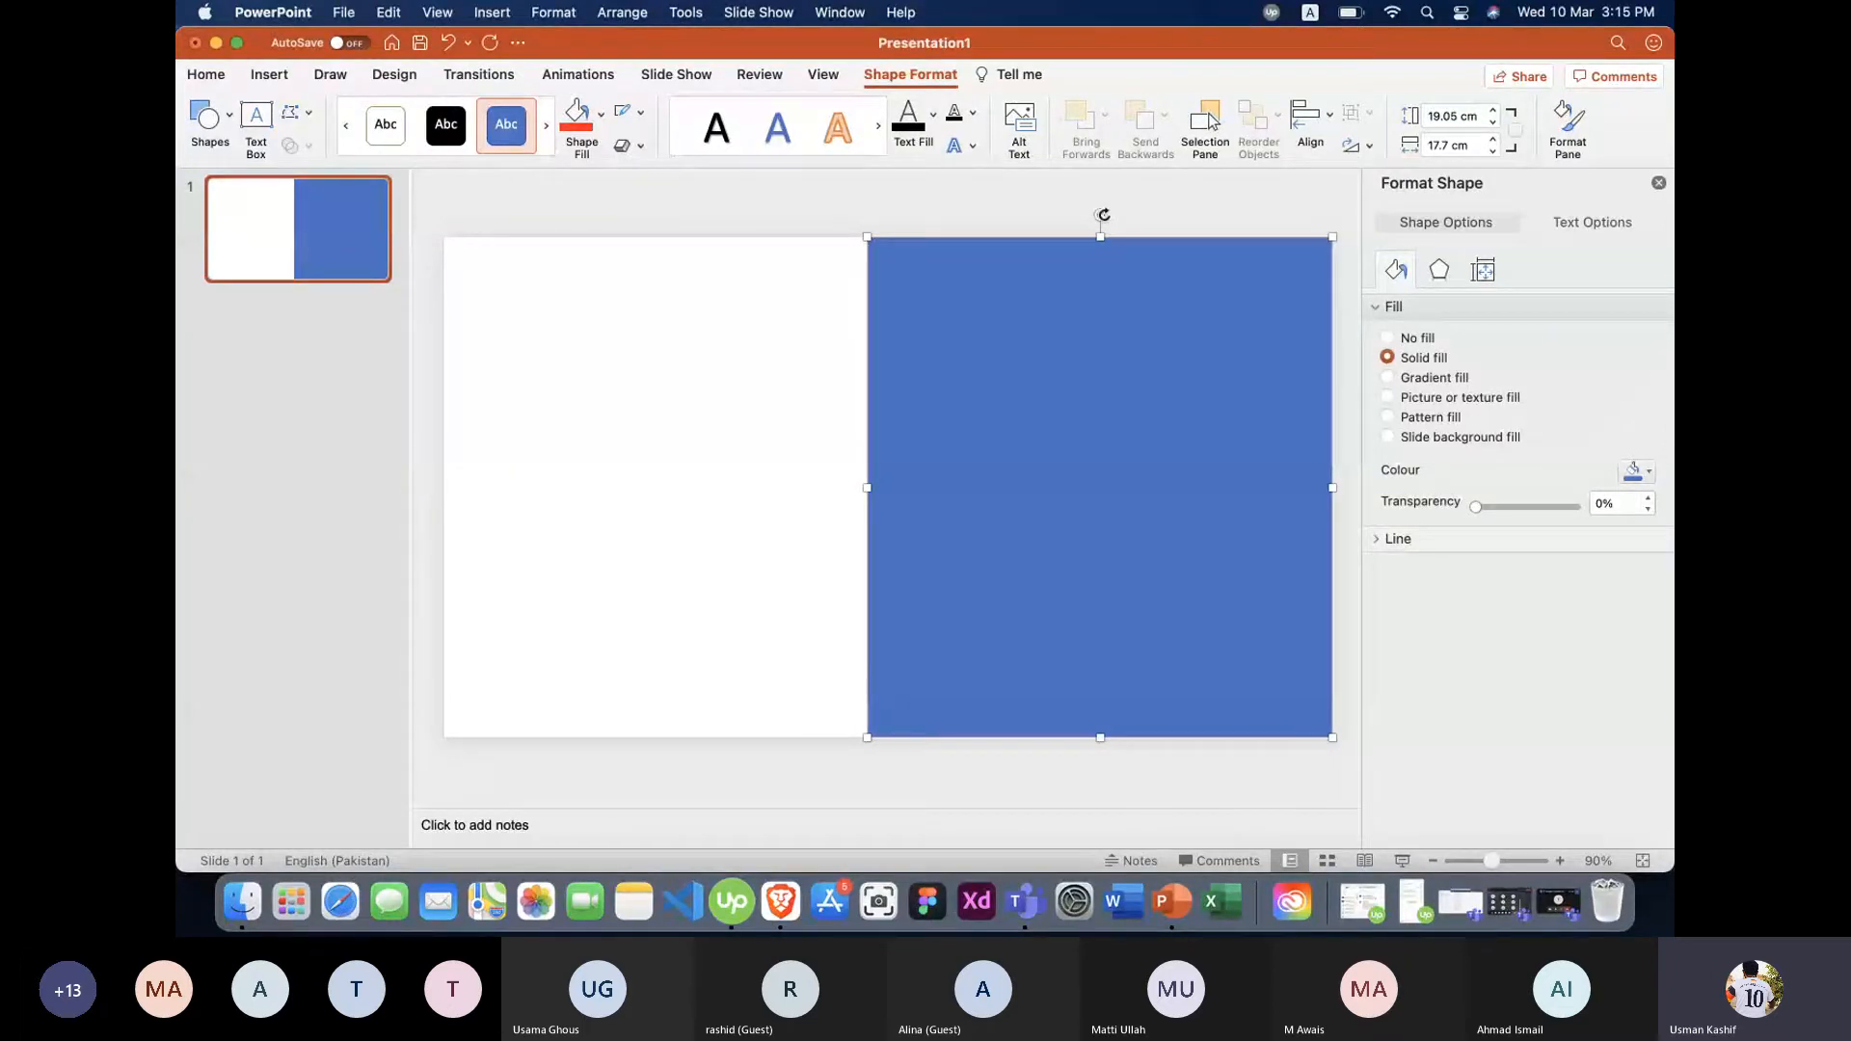
pyautogui.moveTo(1104, 214); pyautogui.dragTo(1217, 183)
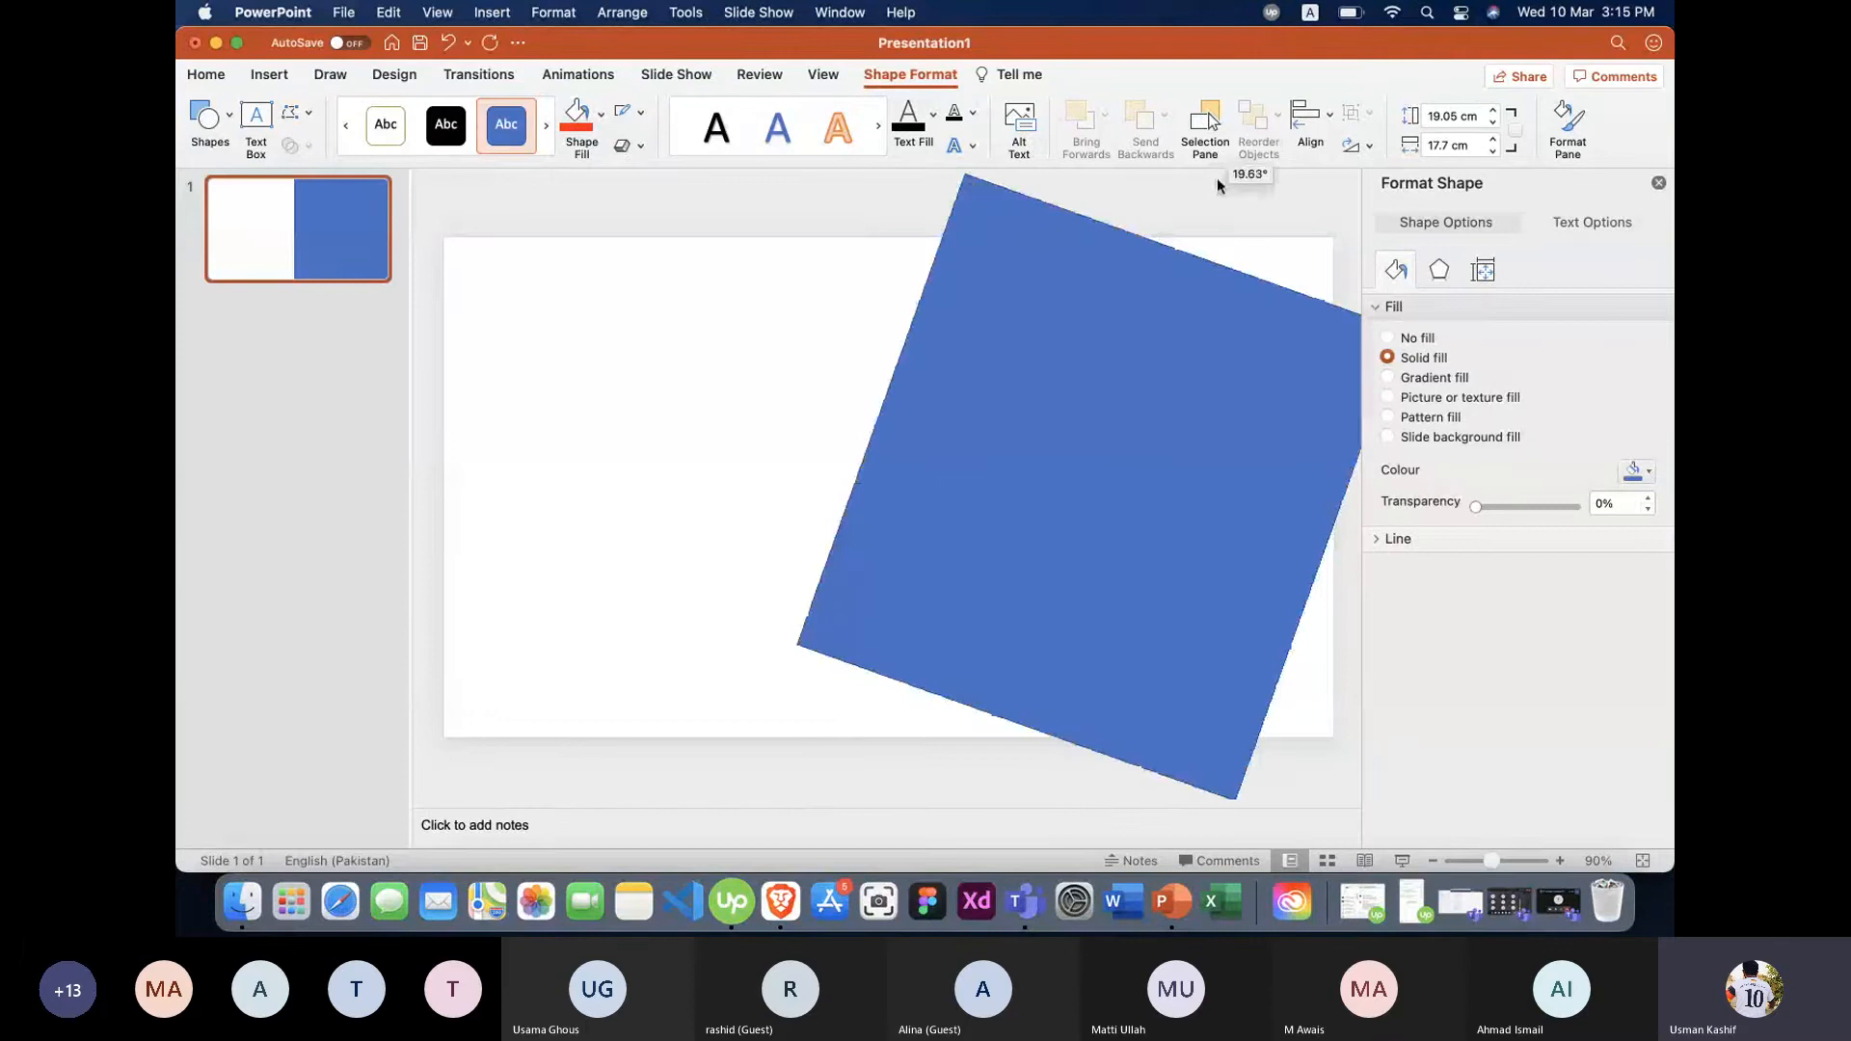
pyautogui.moveTo(1217, 177); pyautogui.dragTo(1241, 190)
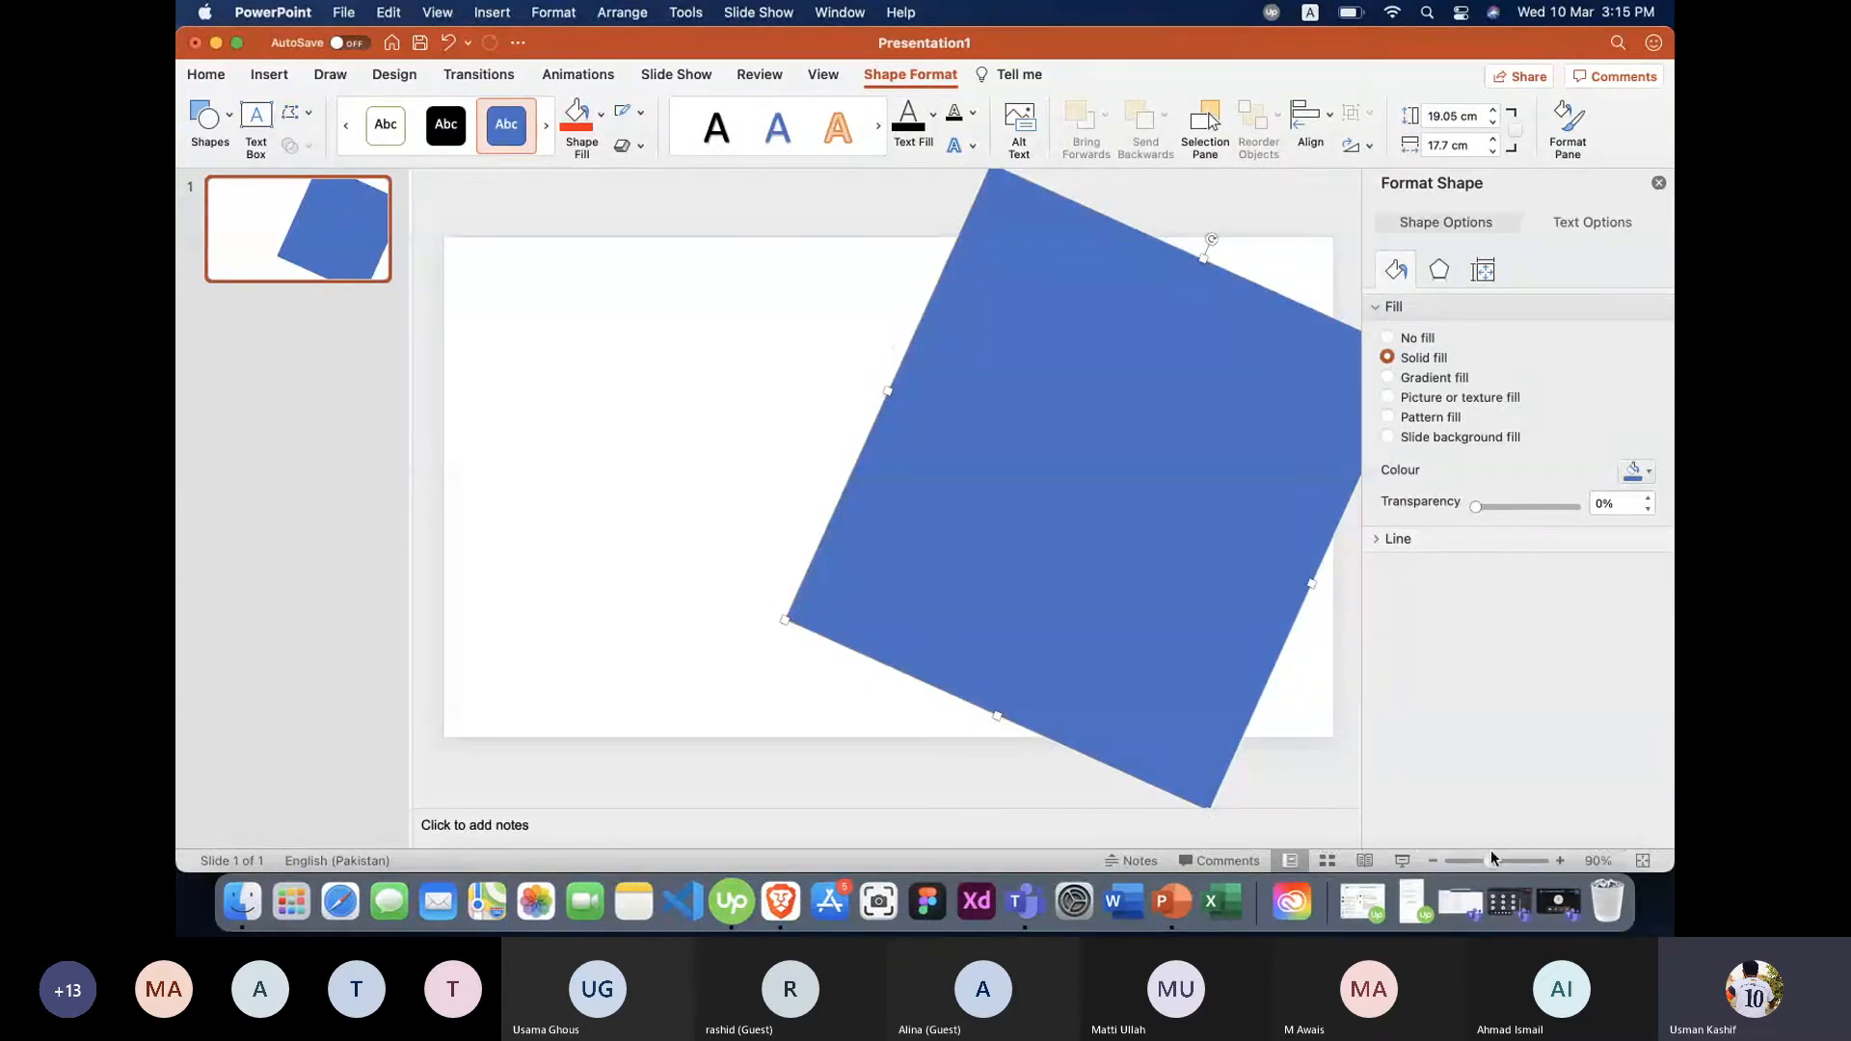
# Enlarge the rotated rectangle to about 31.01 × 28.85 cm and position it so its slanted edge divides the slide diagonally.
pyautogui.moveTo(1491, 857); pyautogui.dragTo(1471, 860)
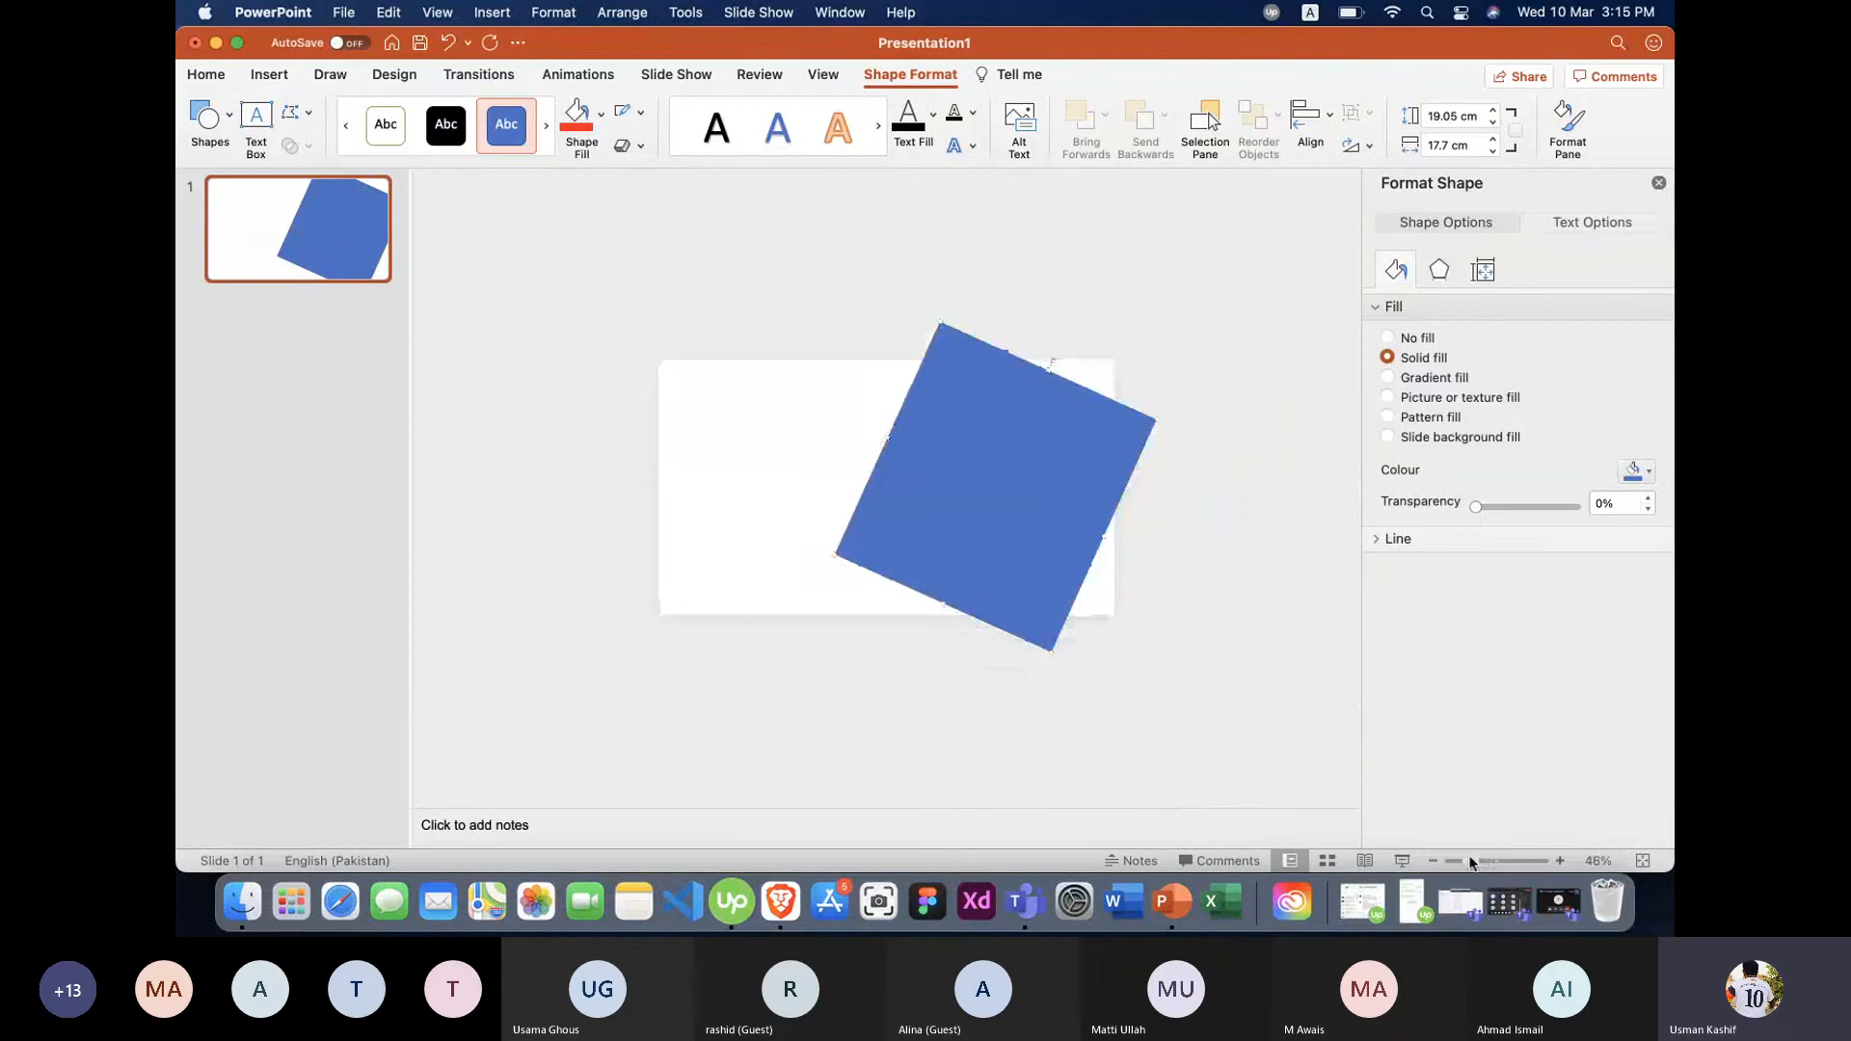
pyautogui.moveTo(943, 512); pyautogui.dragTo(984, 574)
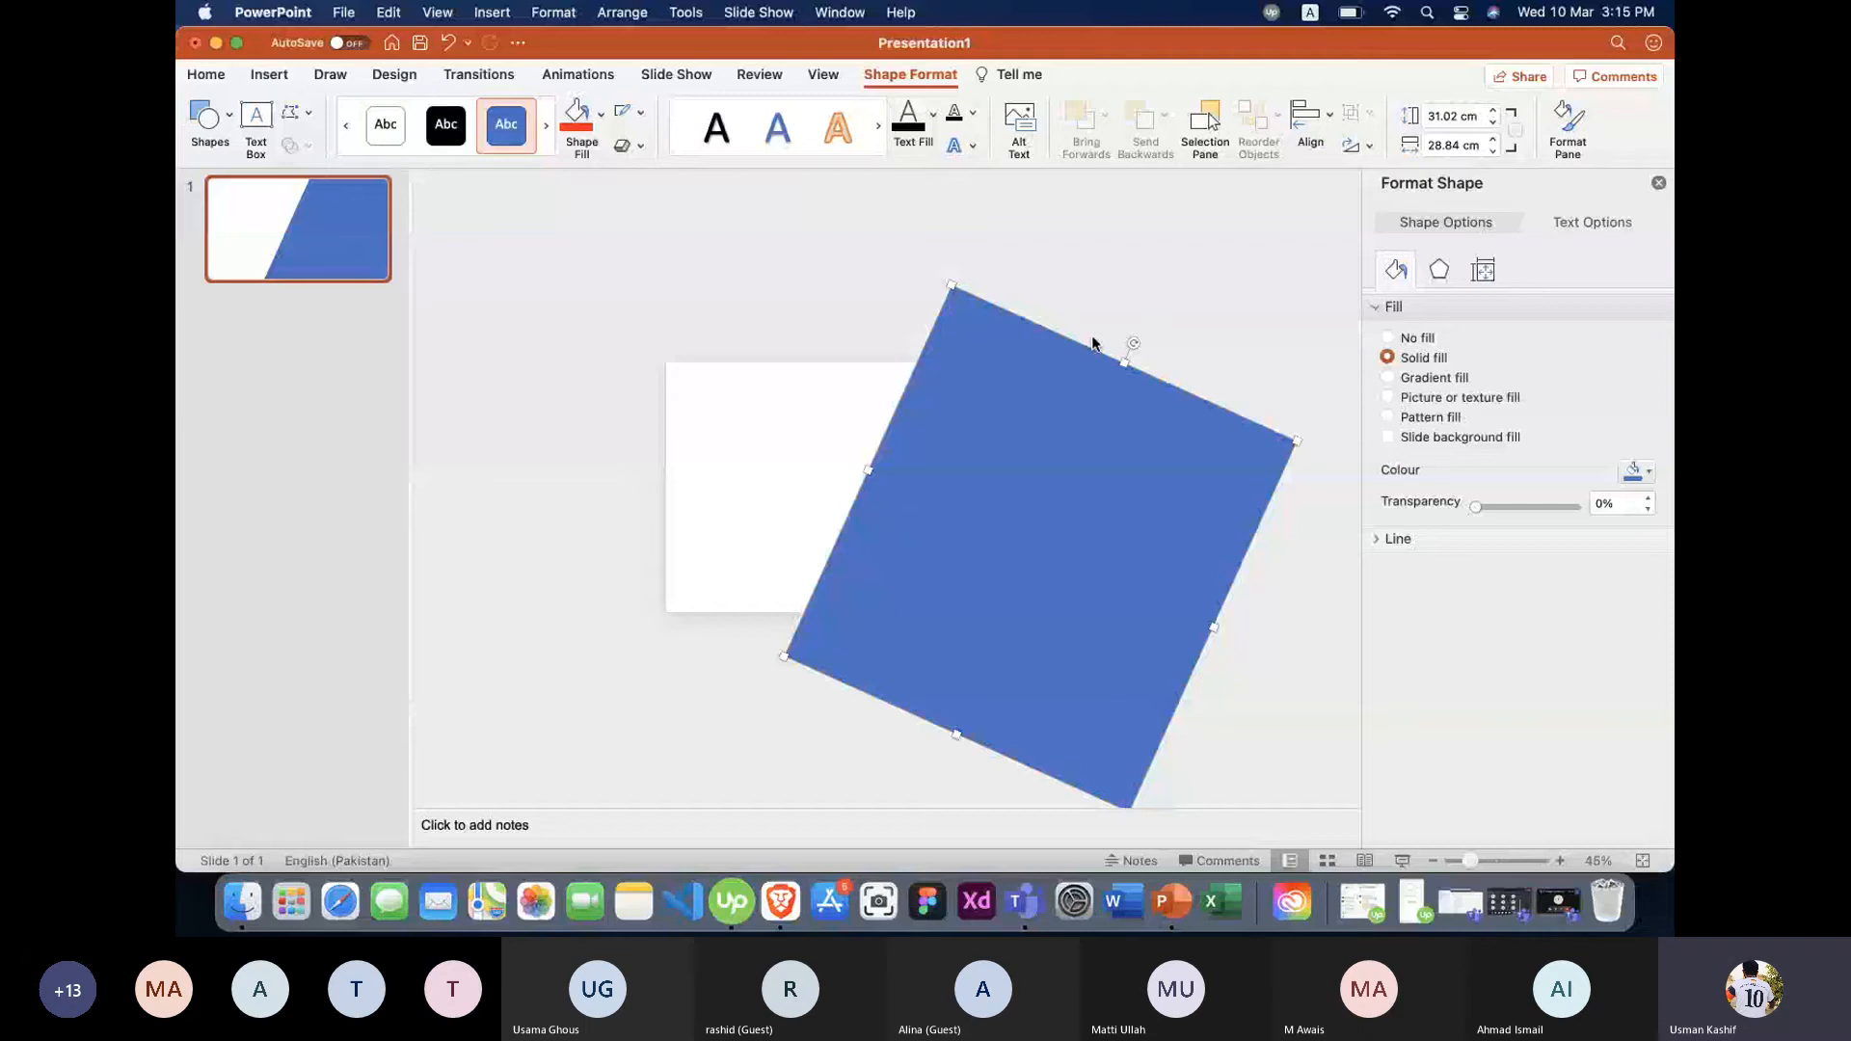
pyautogui.click(1176, 304)
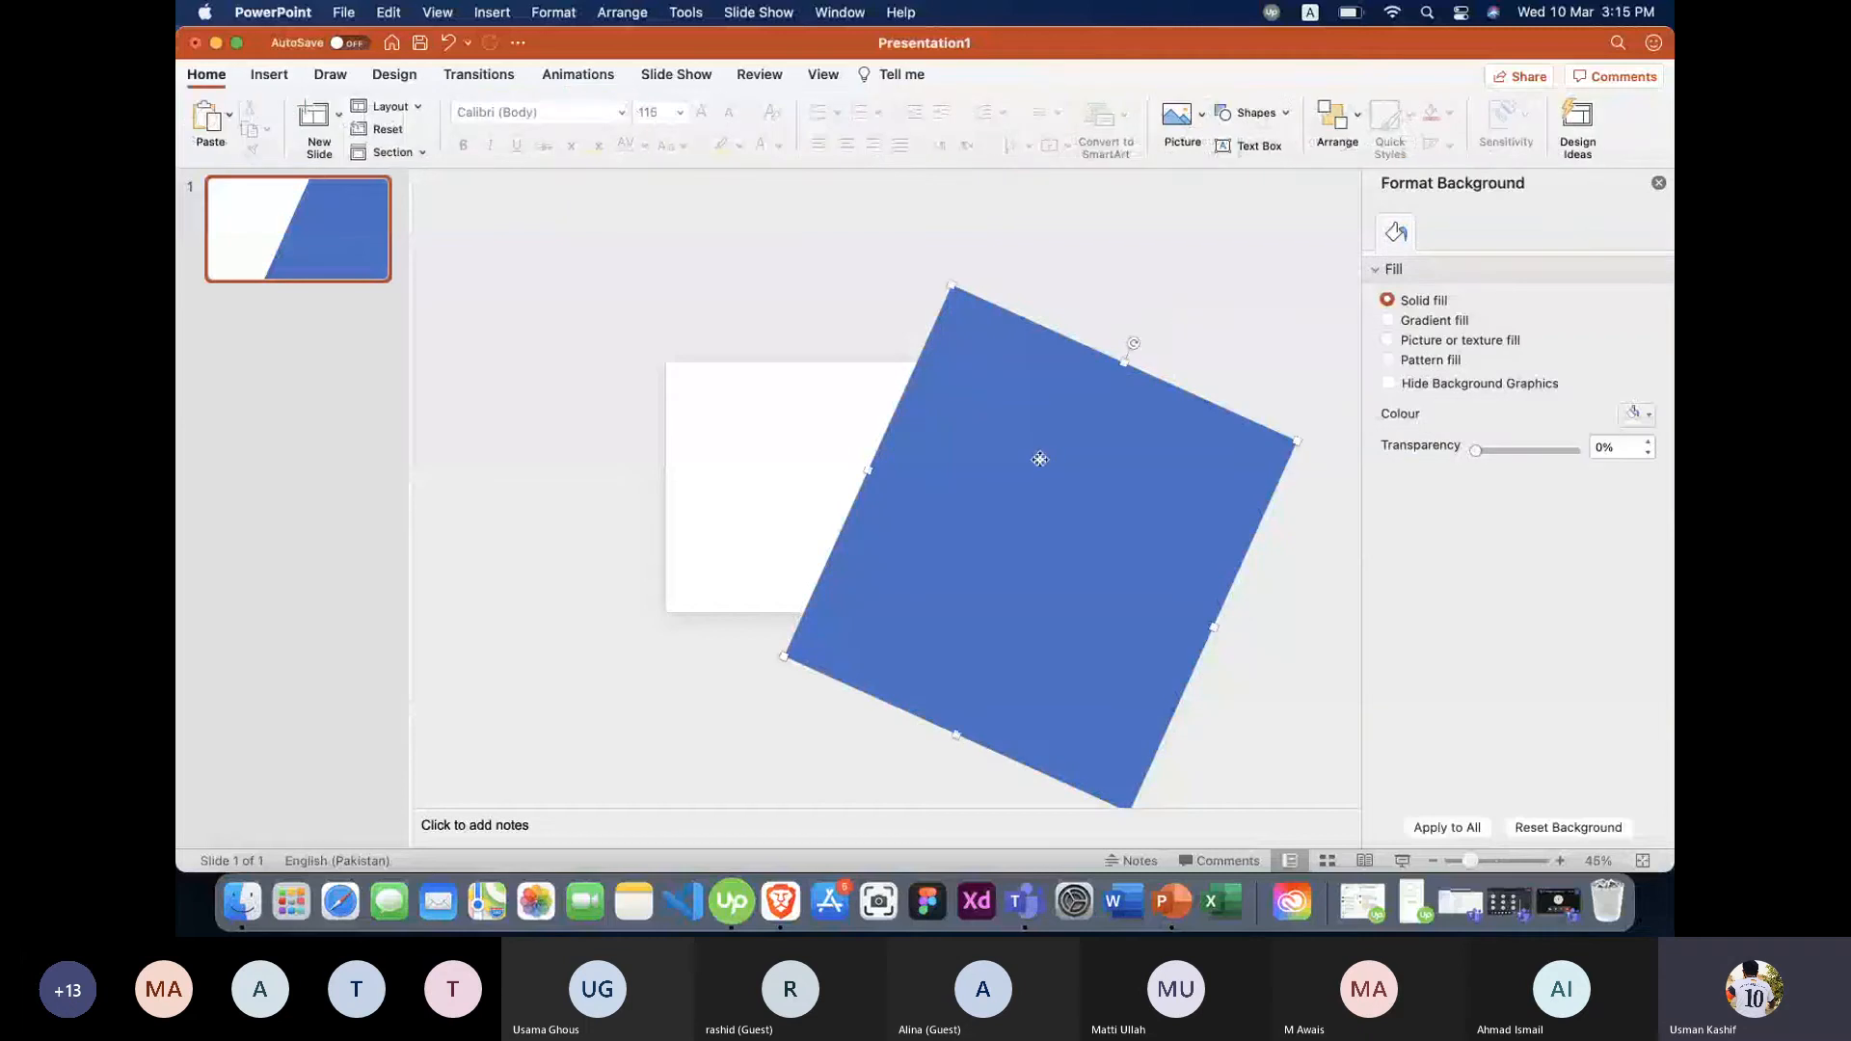
pyautogui.moveTo(1020, 490); pyautogui.dragTo(1030, 488)
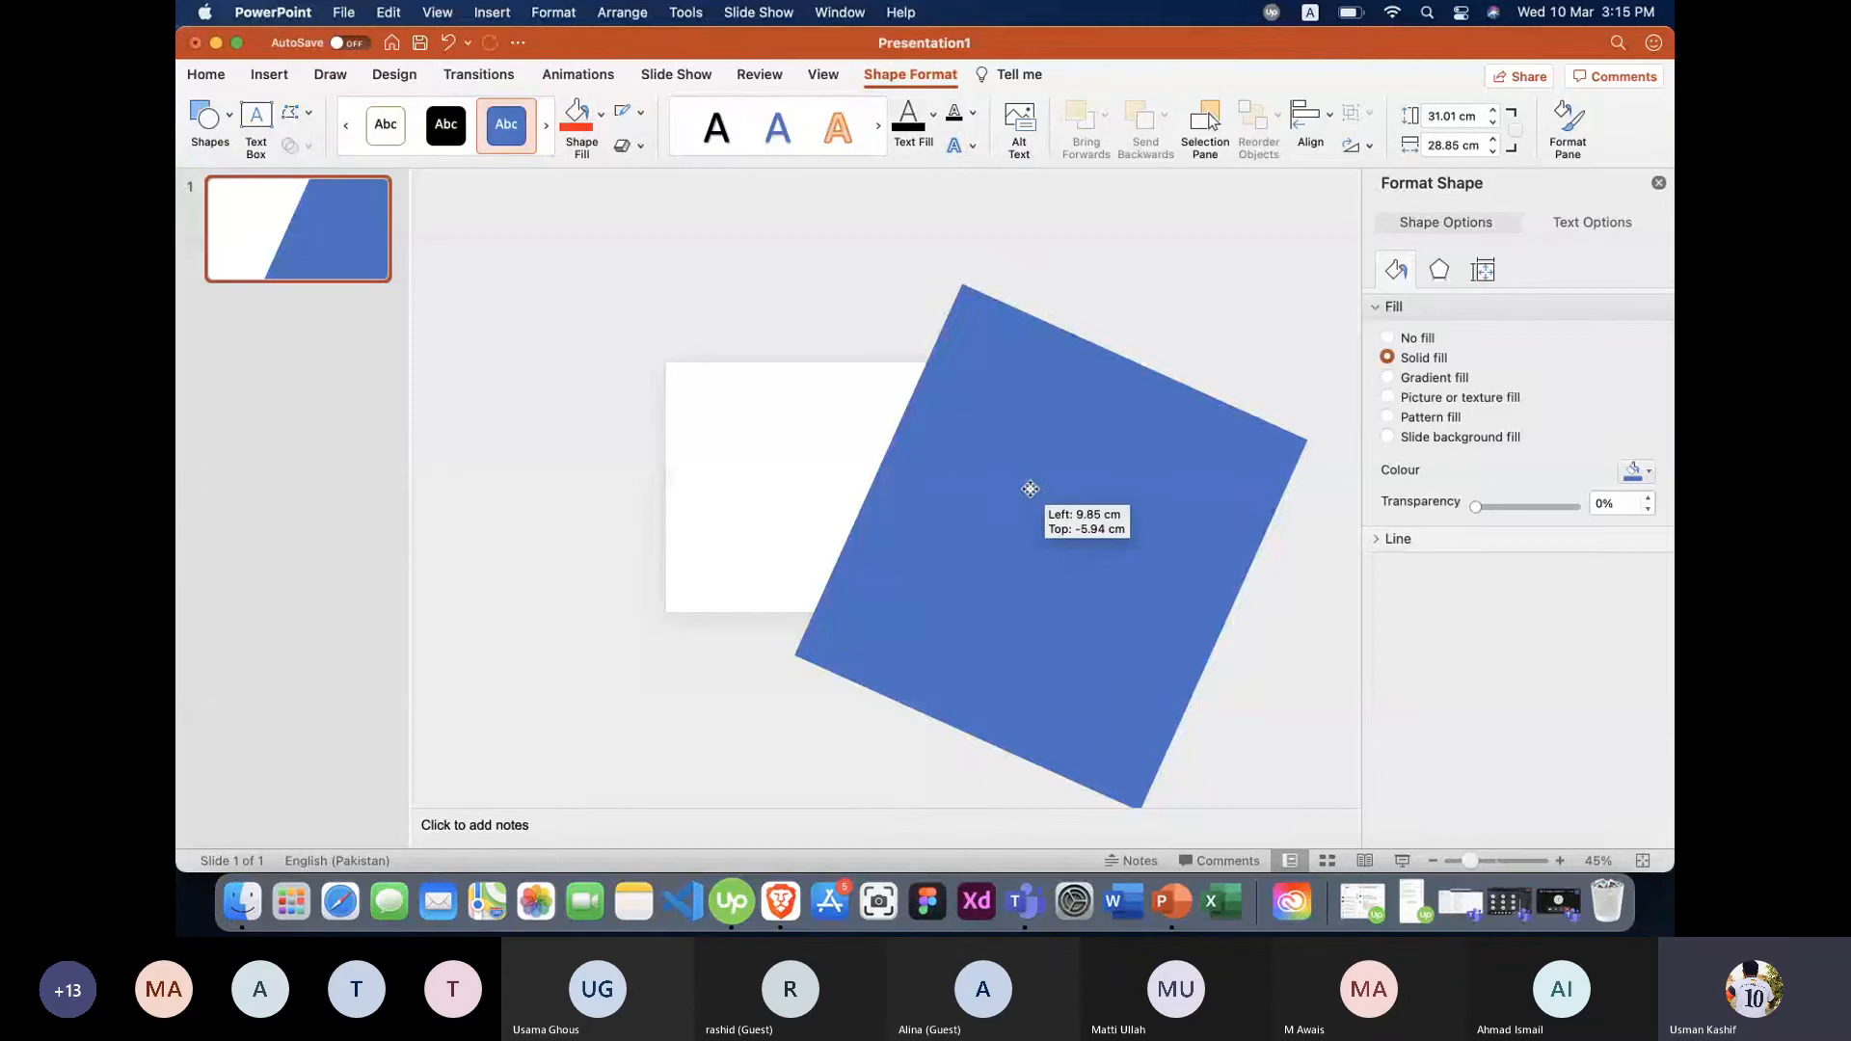
pyautogui.moveTo(1030, 488); pyautogui.dragTo(1028, 491)
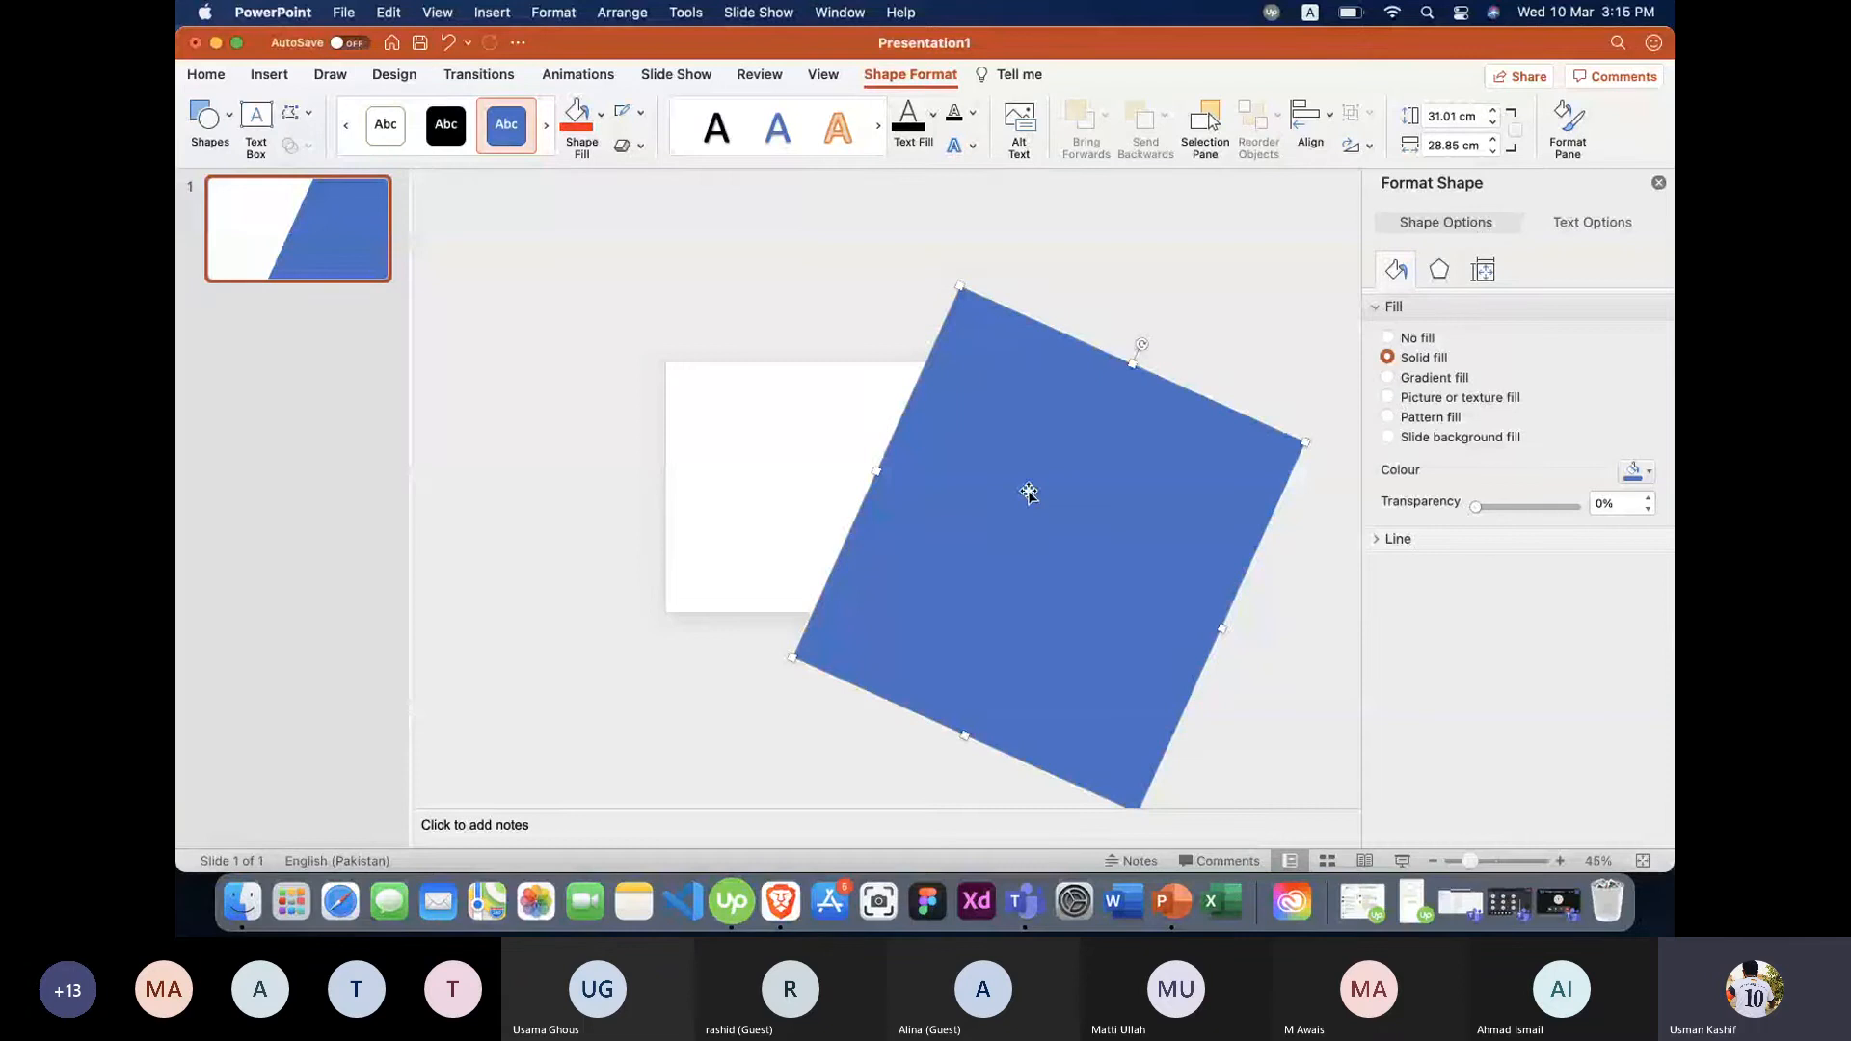
pyautogui.click(1224, 657)
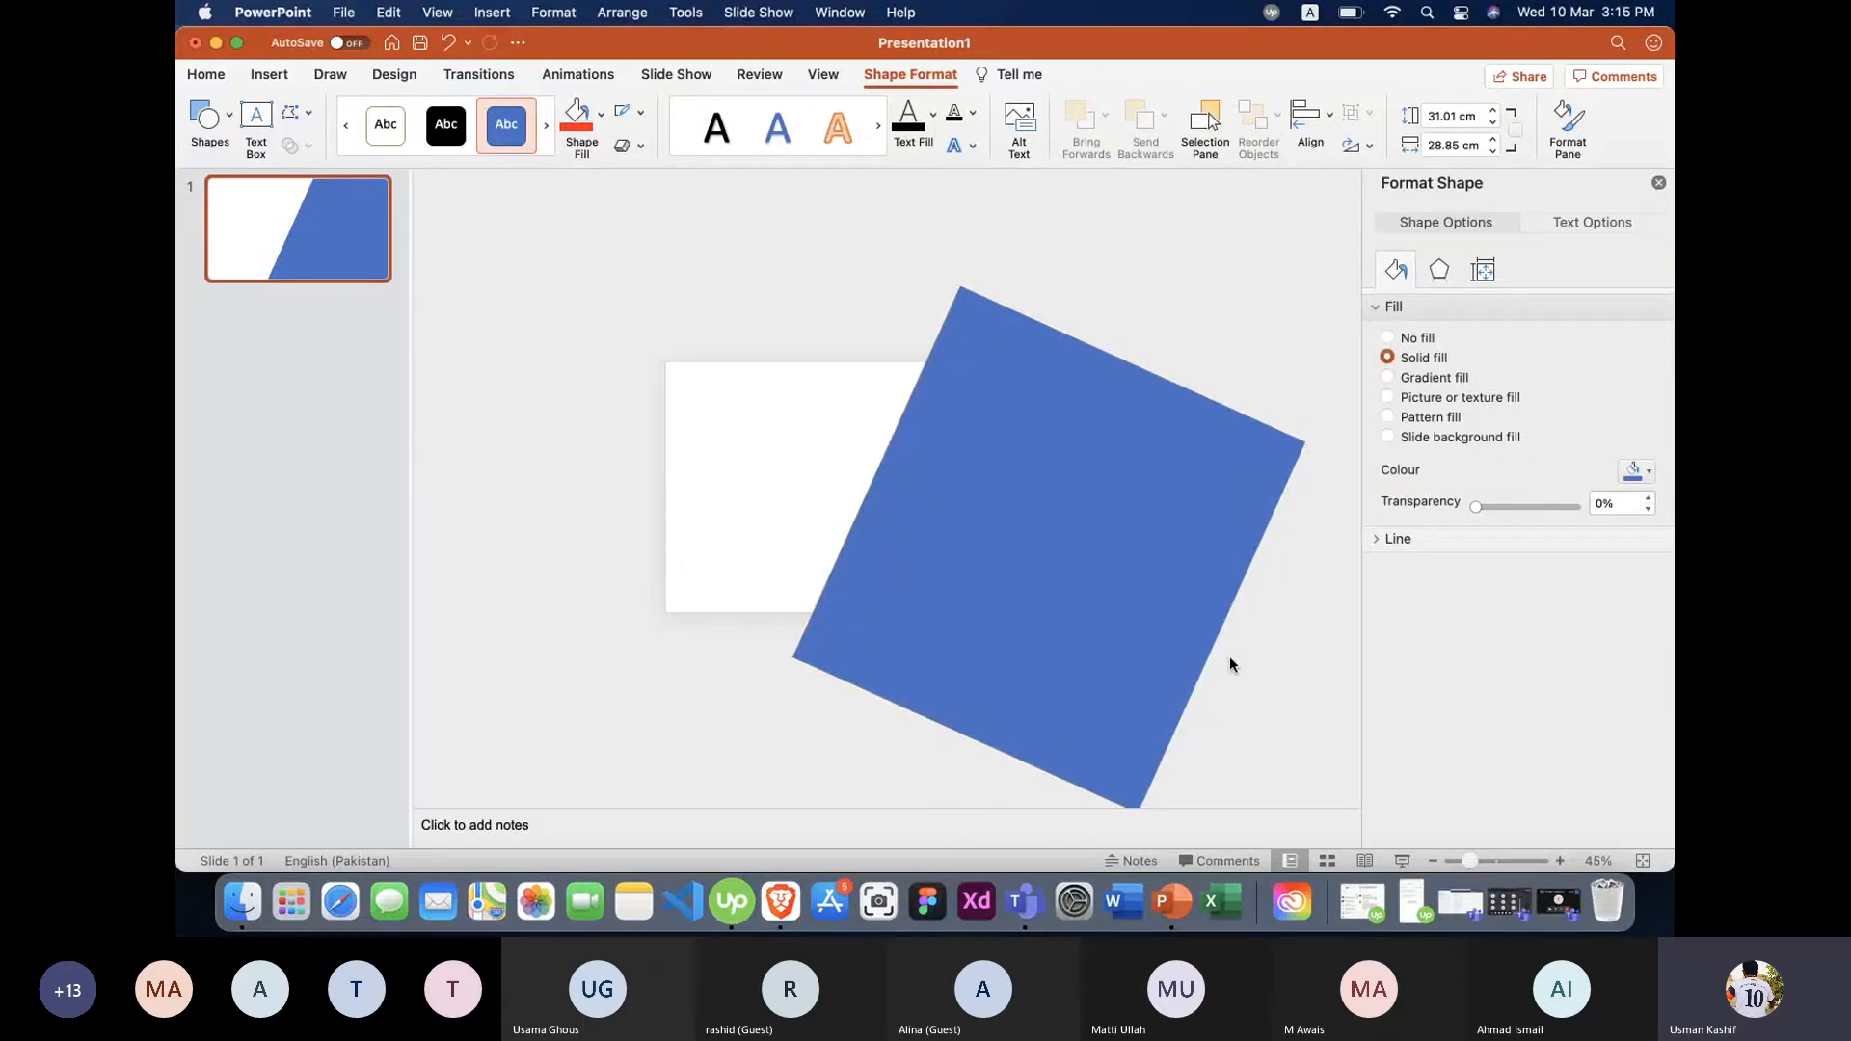
# Set the rotated rectangle's fill transparency to about 55%.
pyautogui.click(1141, 603)
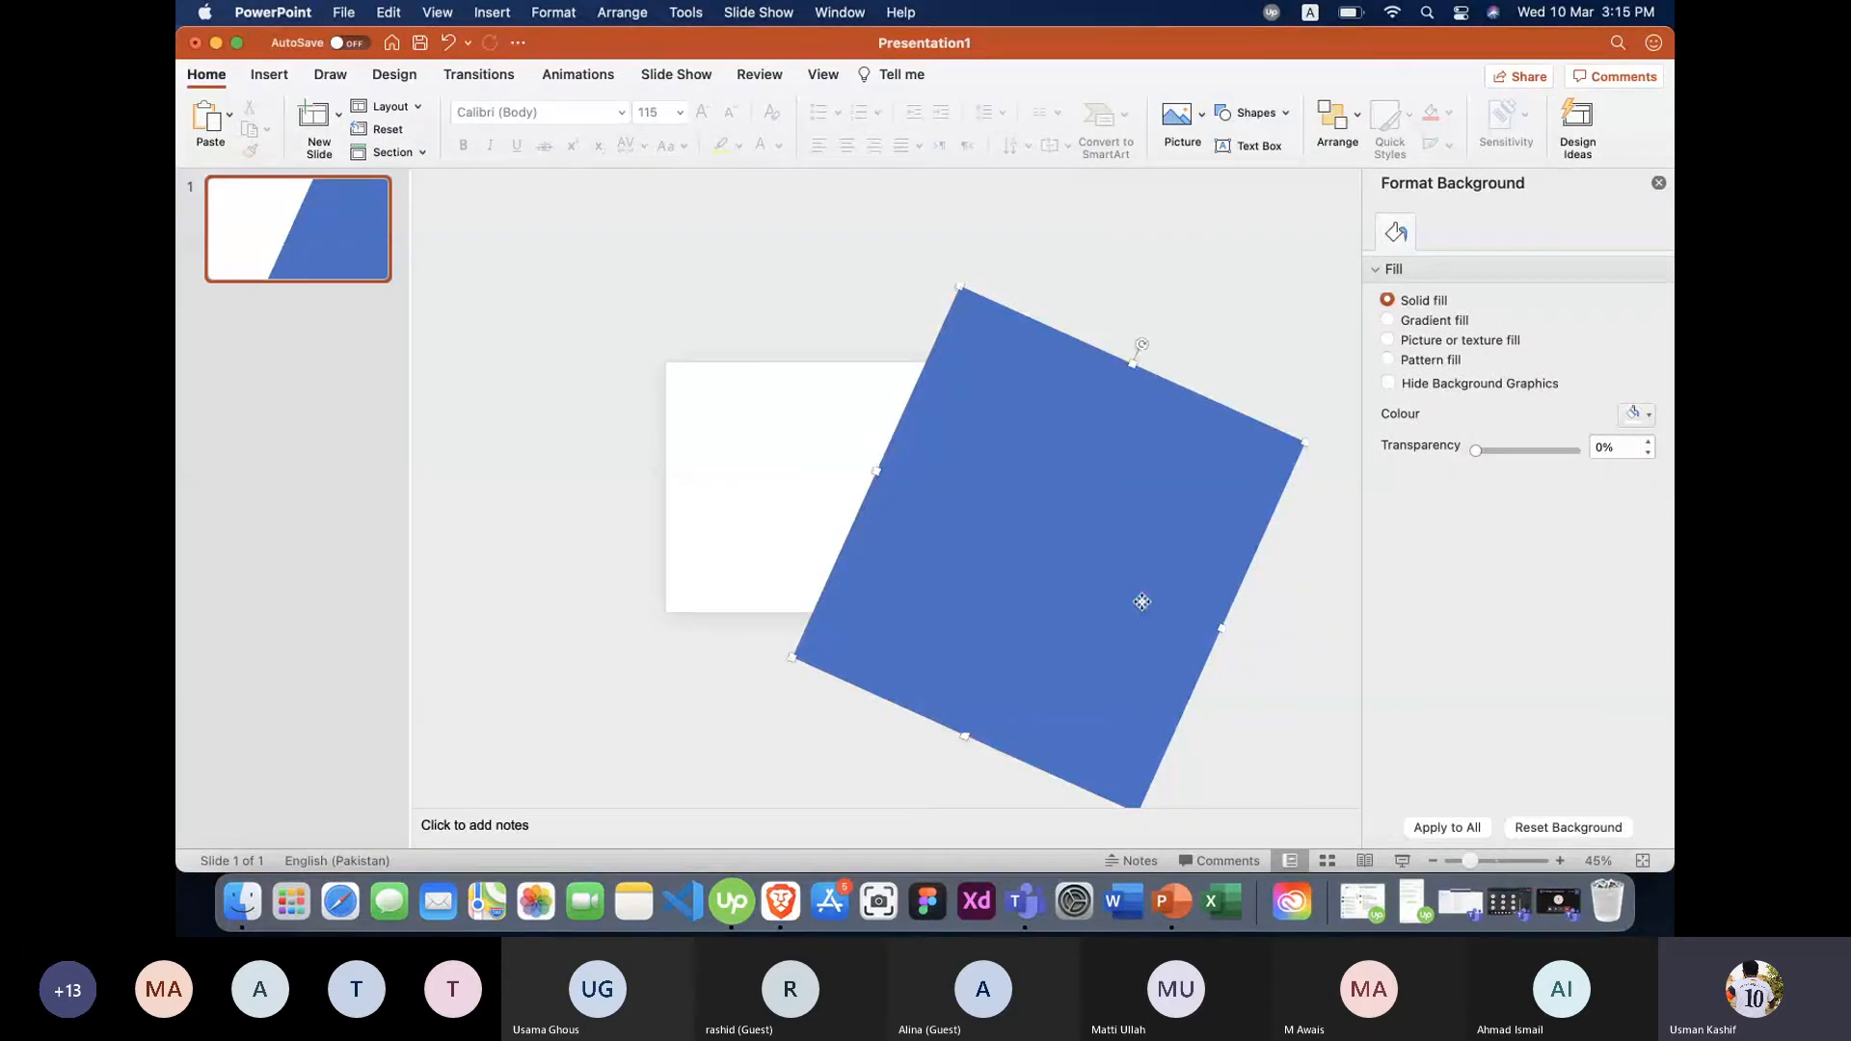
pyautogui.moveTo(1475, 506); pyautogui.dragTo(1524, 507)
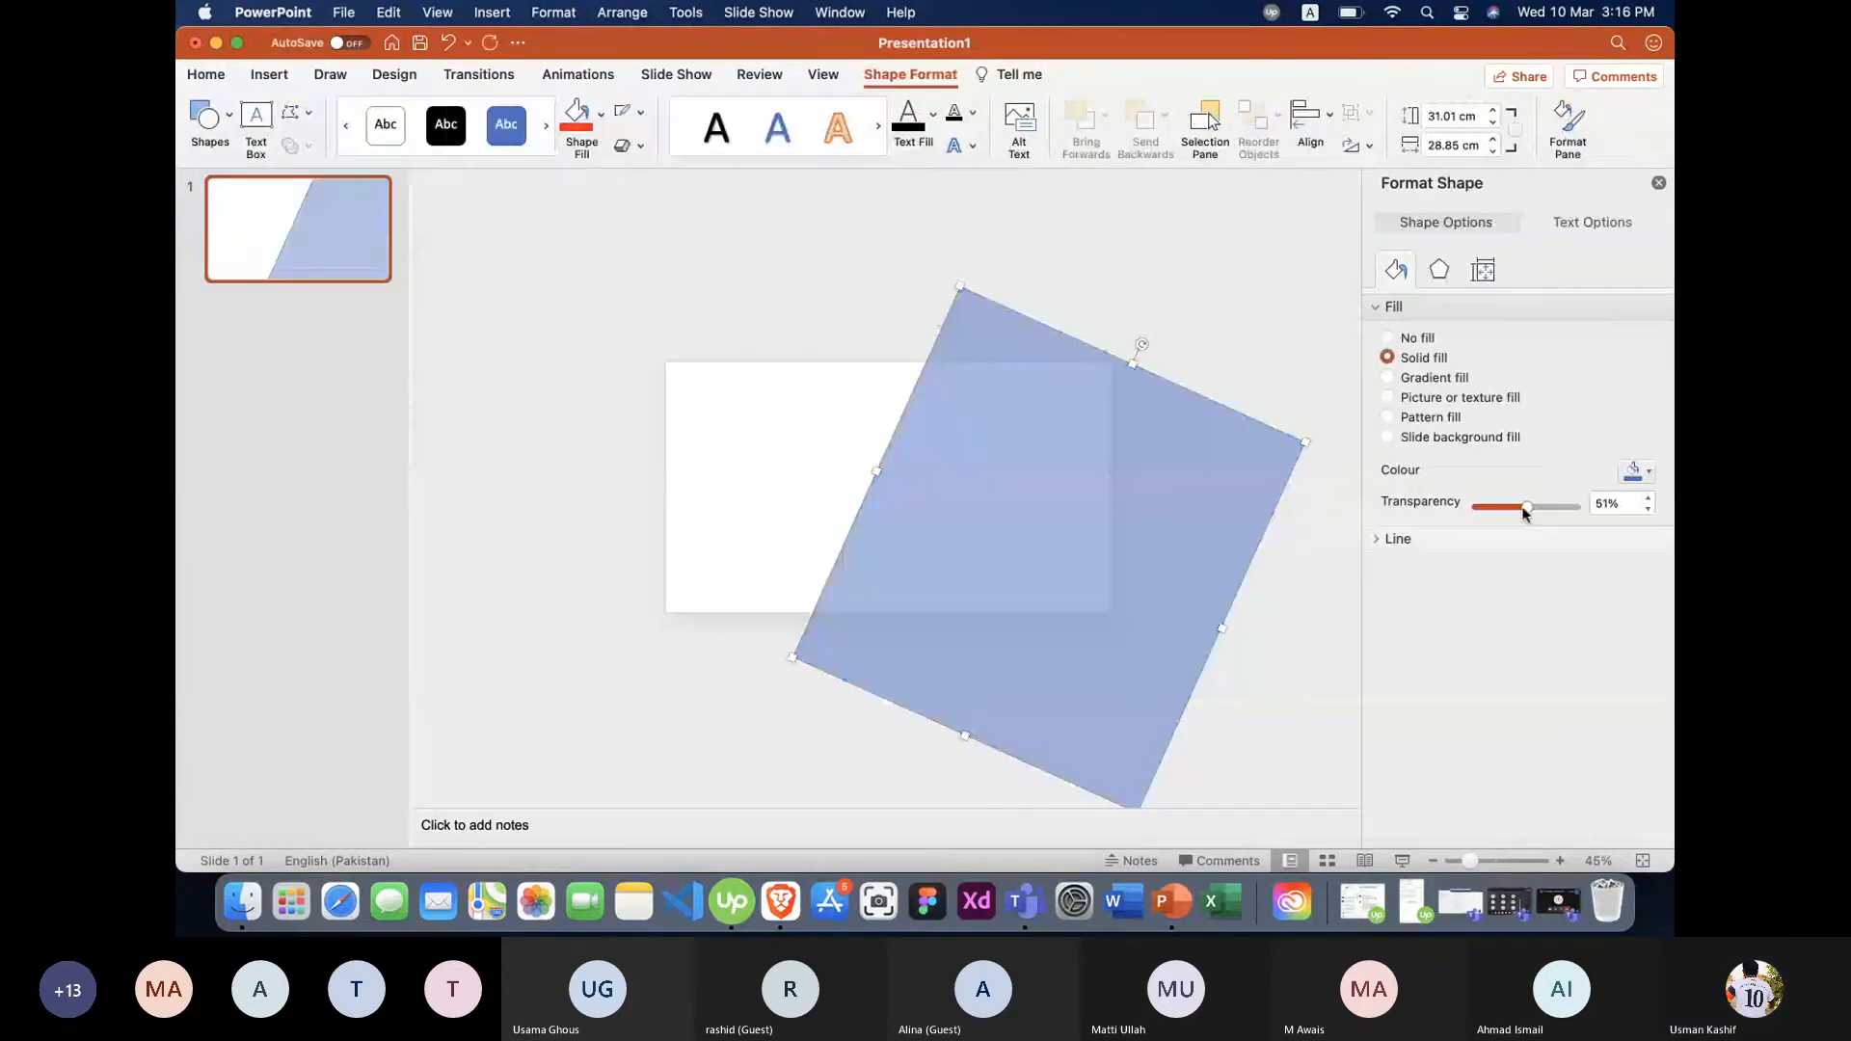
pyautogui.click(1080, 280)
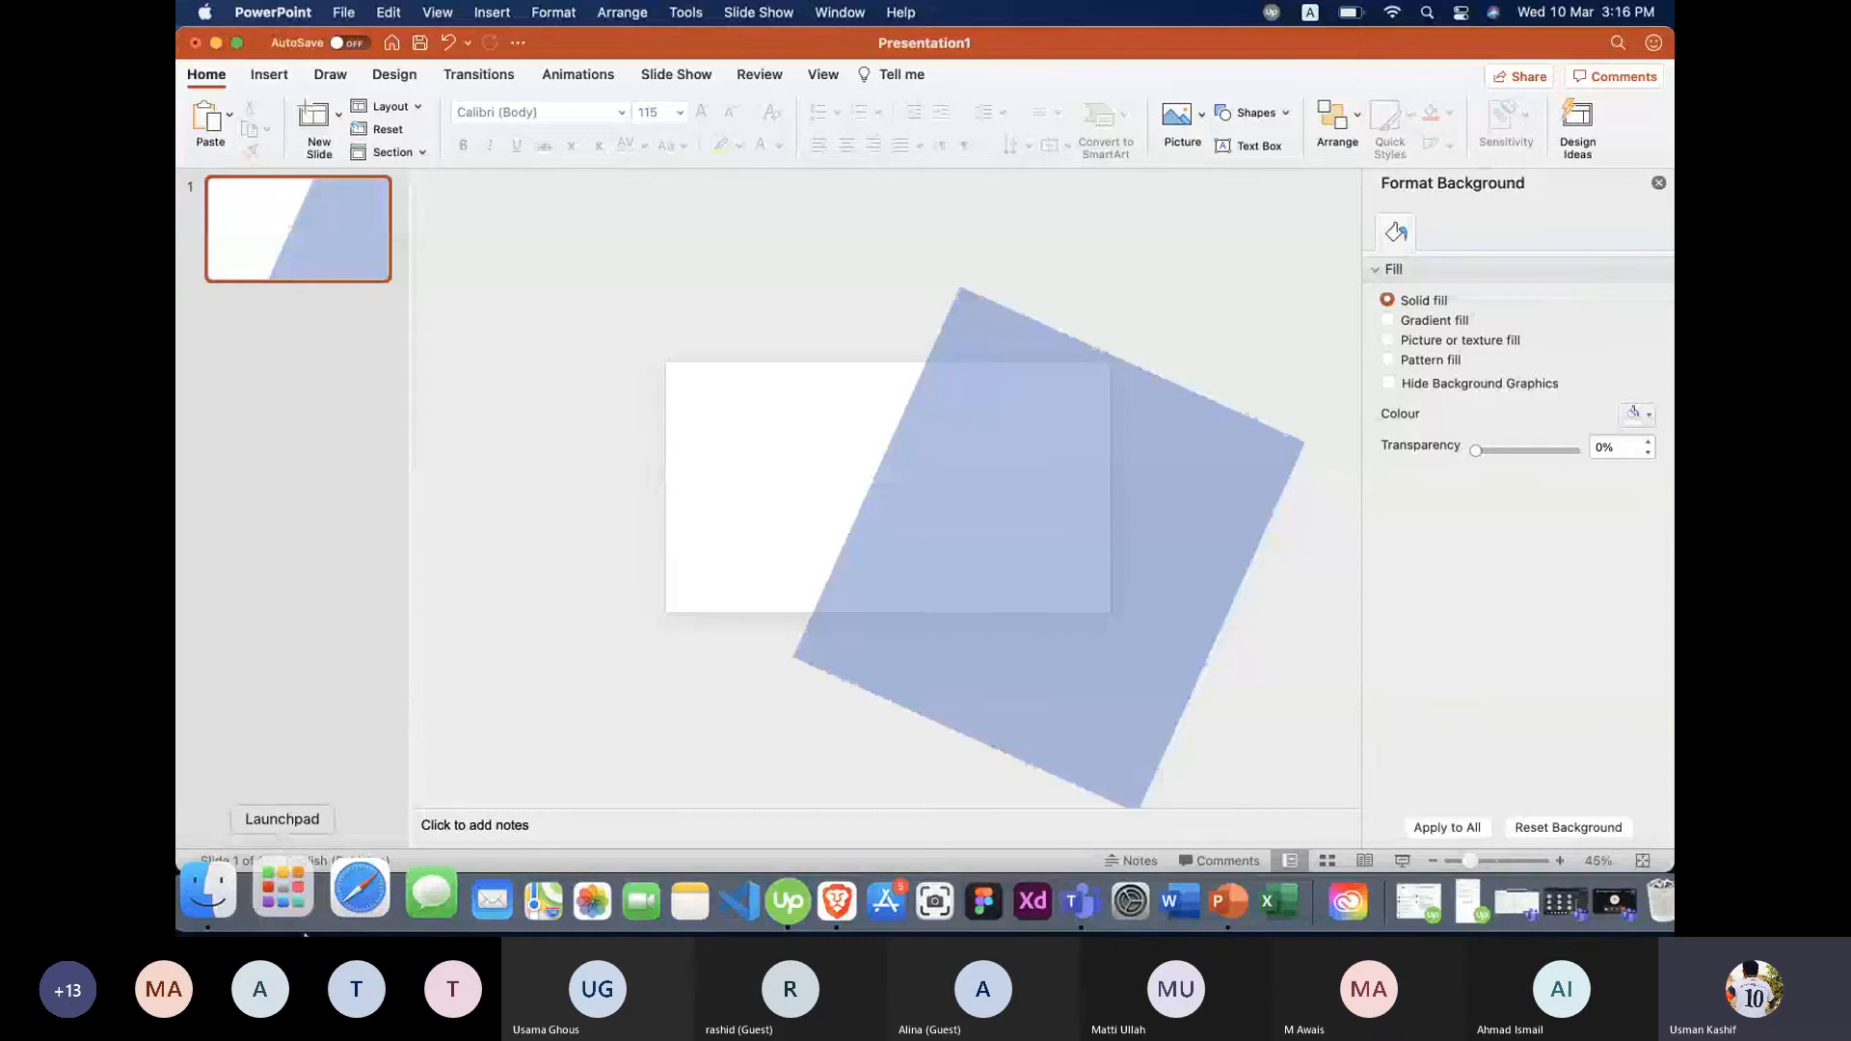
pyautogui.click(908, 581)
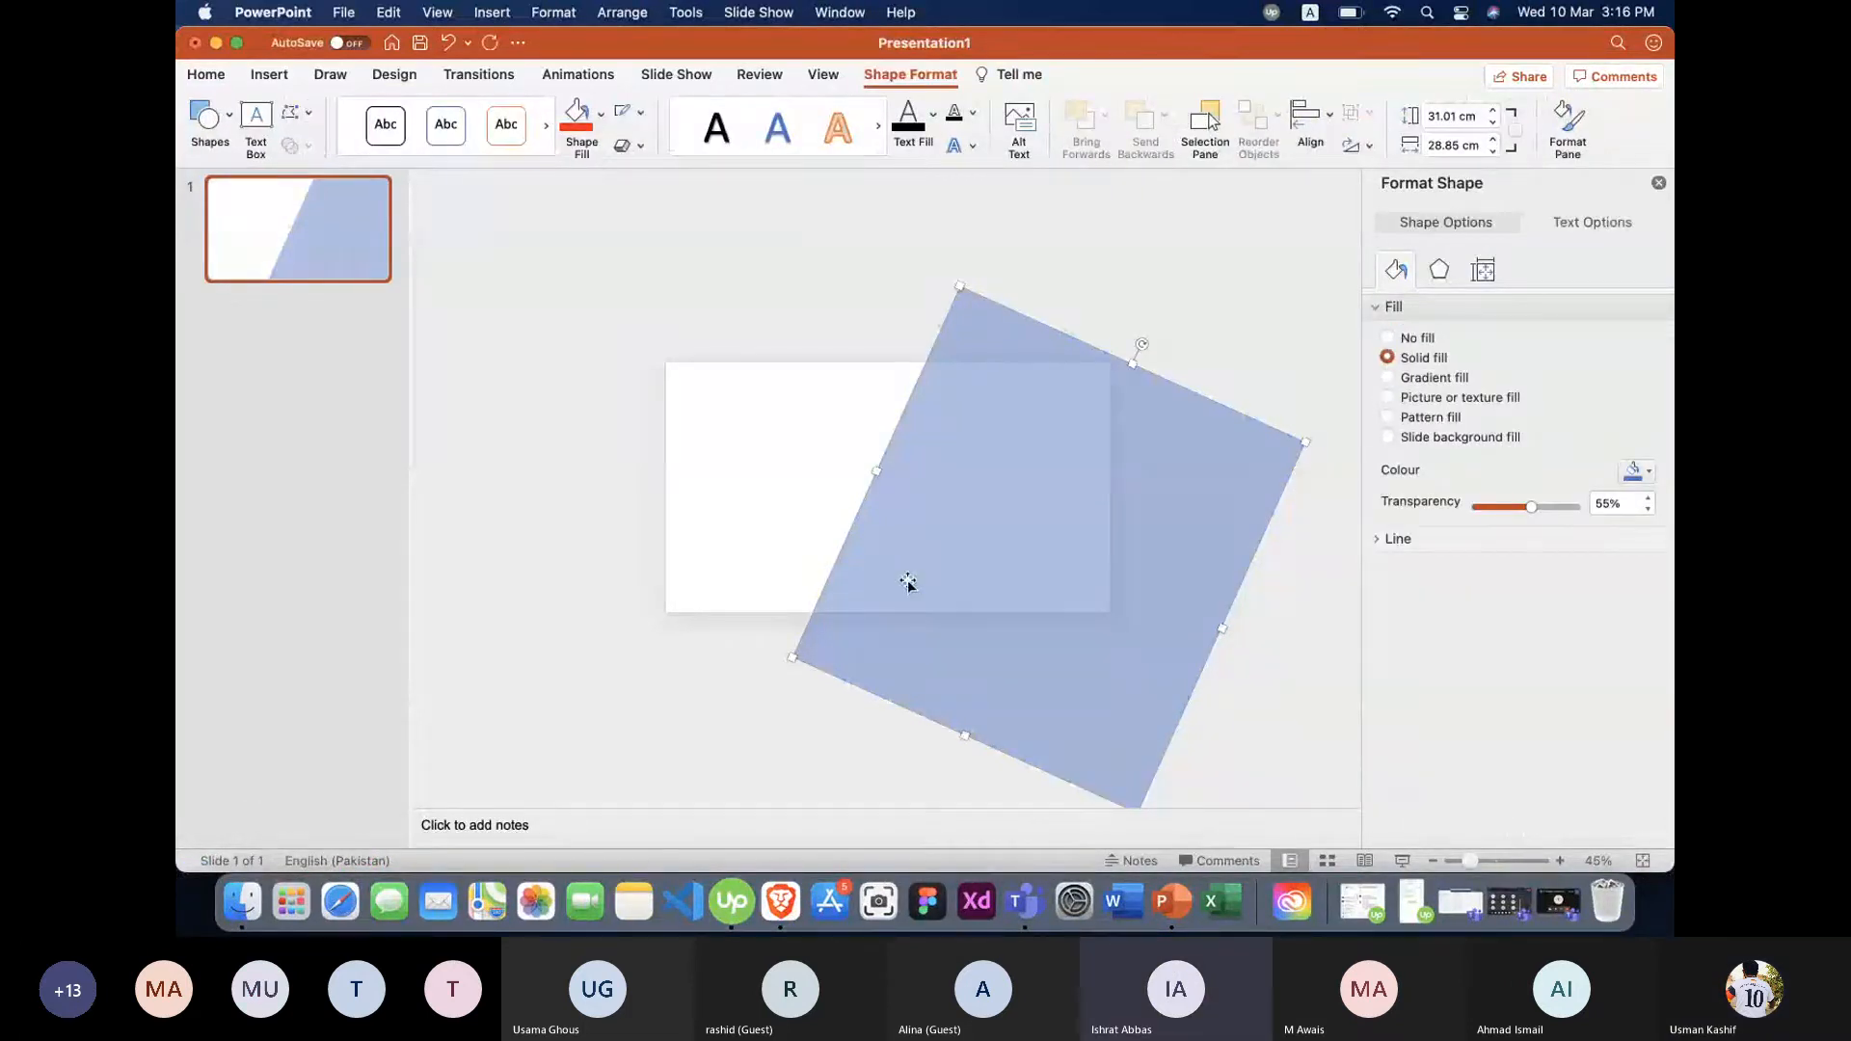
pyautogui.rightClick(793, 663)
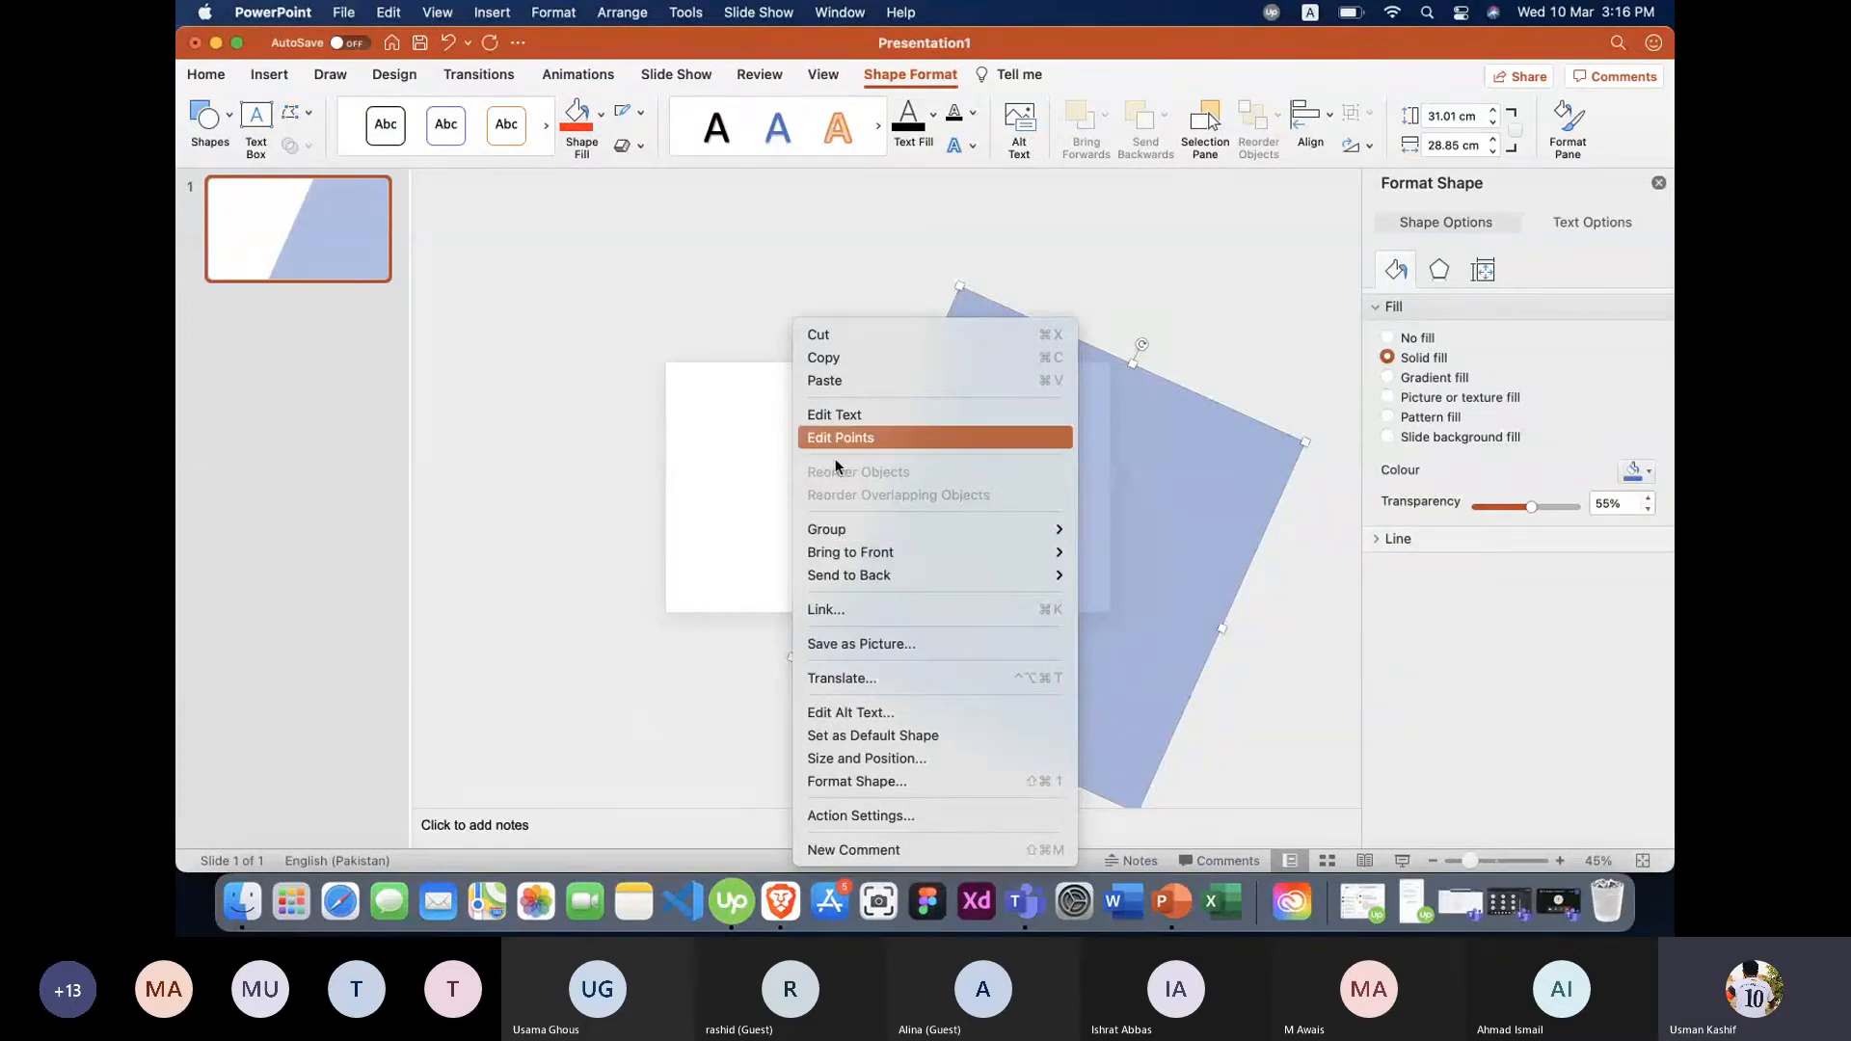
pyautogui.click(725, 637)
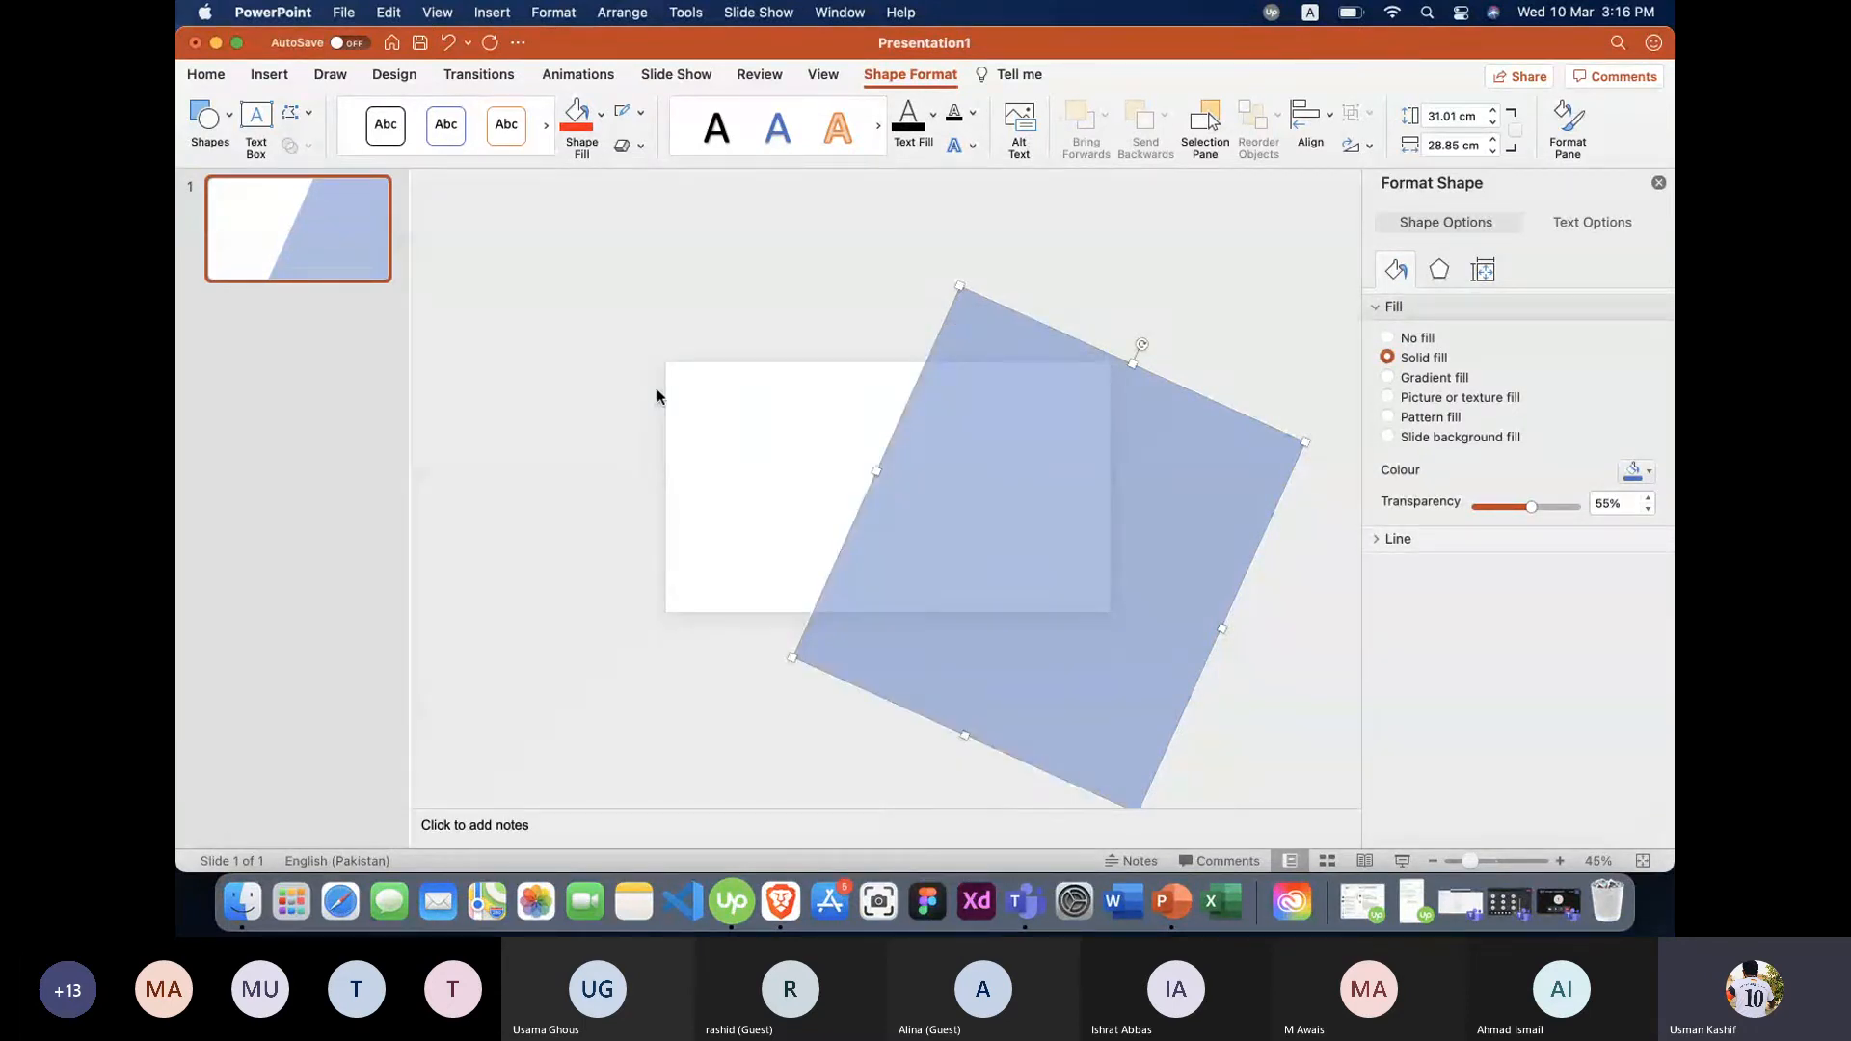
pyautogui.click(656, 389)
pyautogui.click(893, 449)
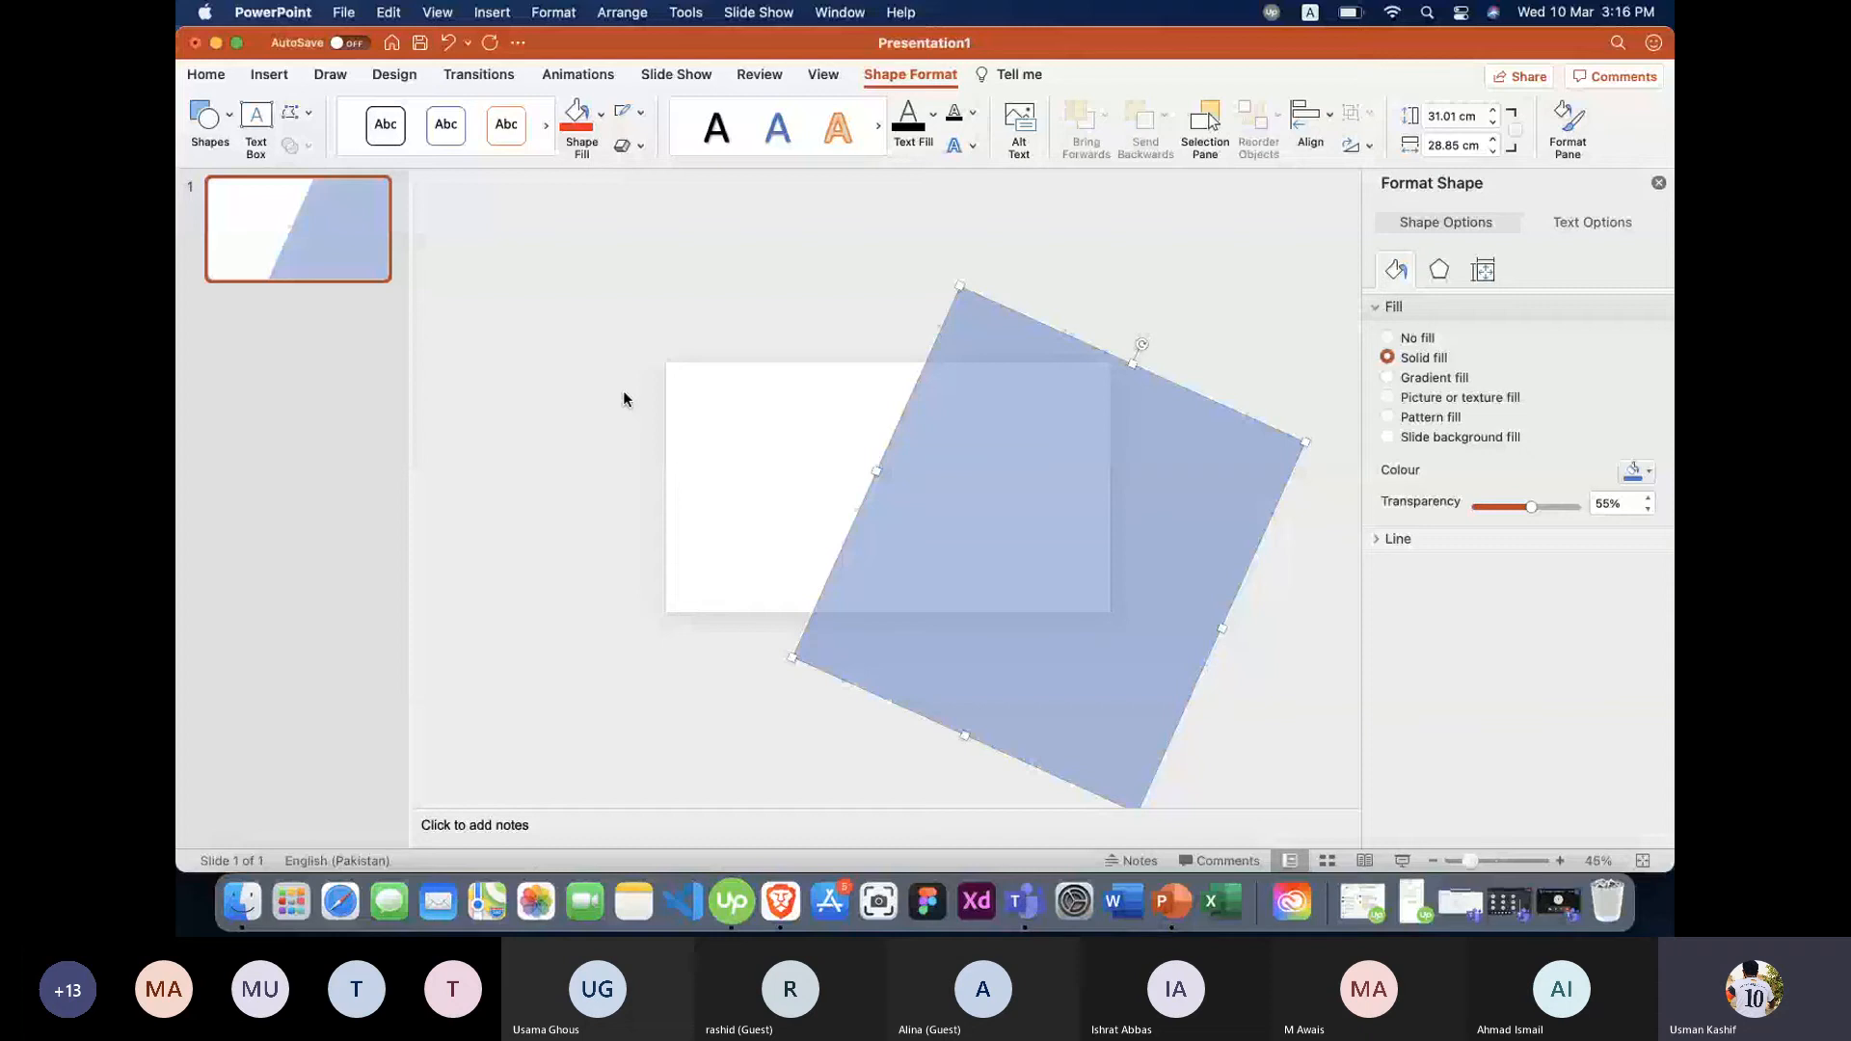
pyautogui.click(670, 372)
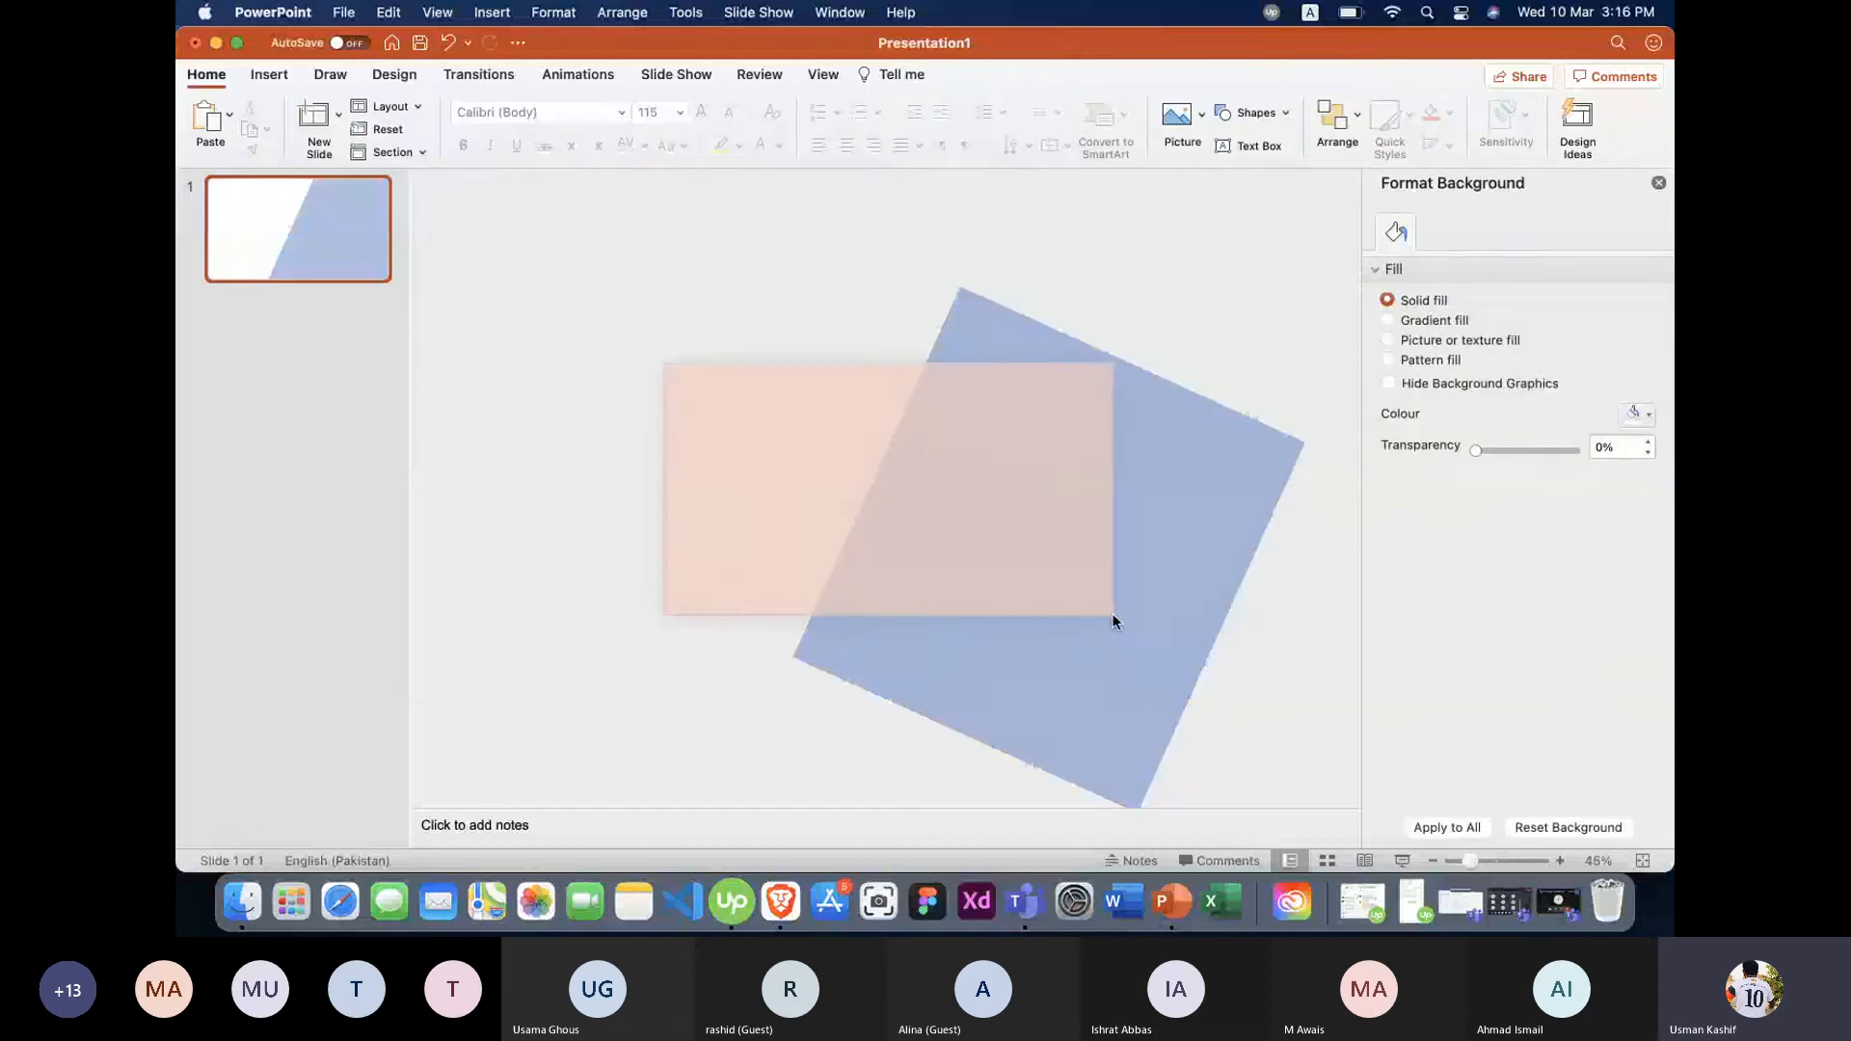
pyautogui.moveTo(663, 363); pyautogui.dragTo(1113, 613)
pyautogui.click(1130, 521)
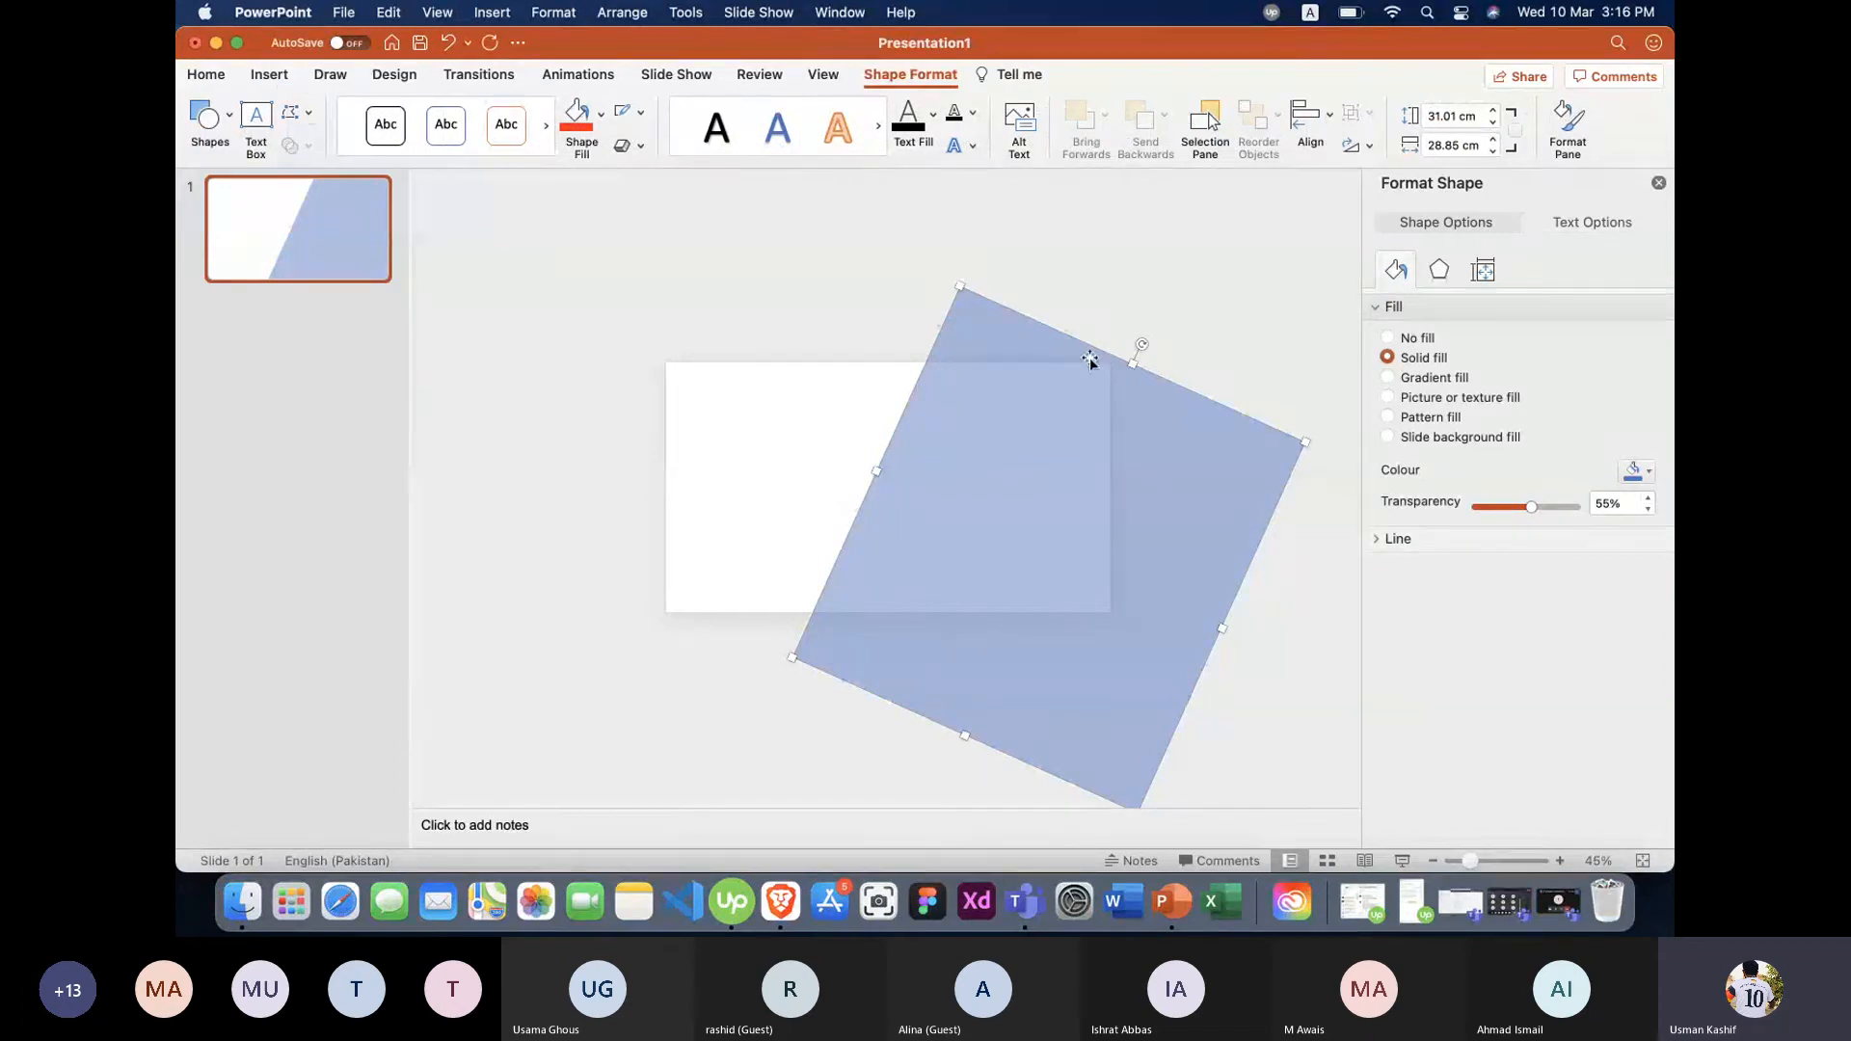
# Draw a rectangle about 28.27 cm wide and 8.81 cm high above the slide, overlapping the rotated rectangle's upper corner.
pyautogui.click(269, 75)
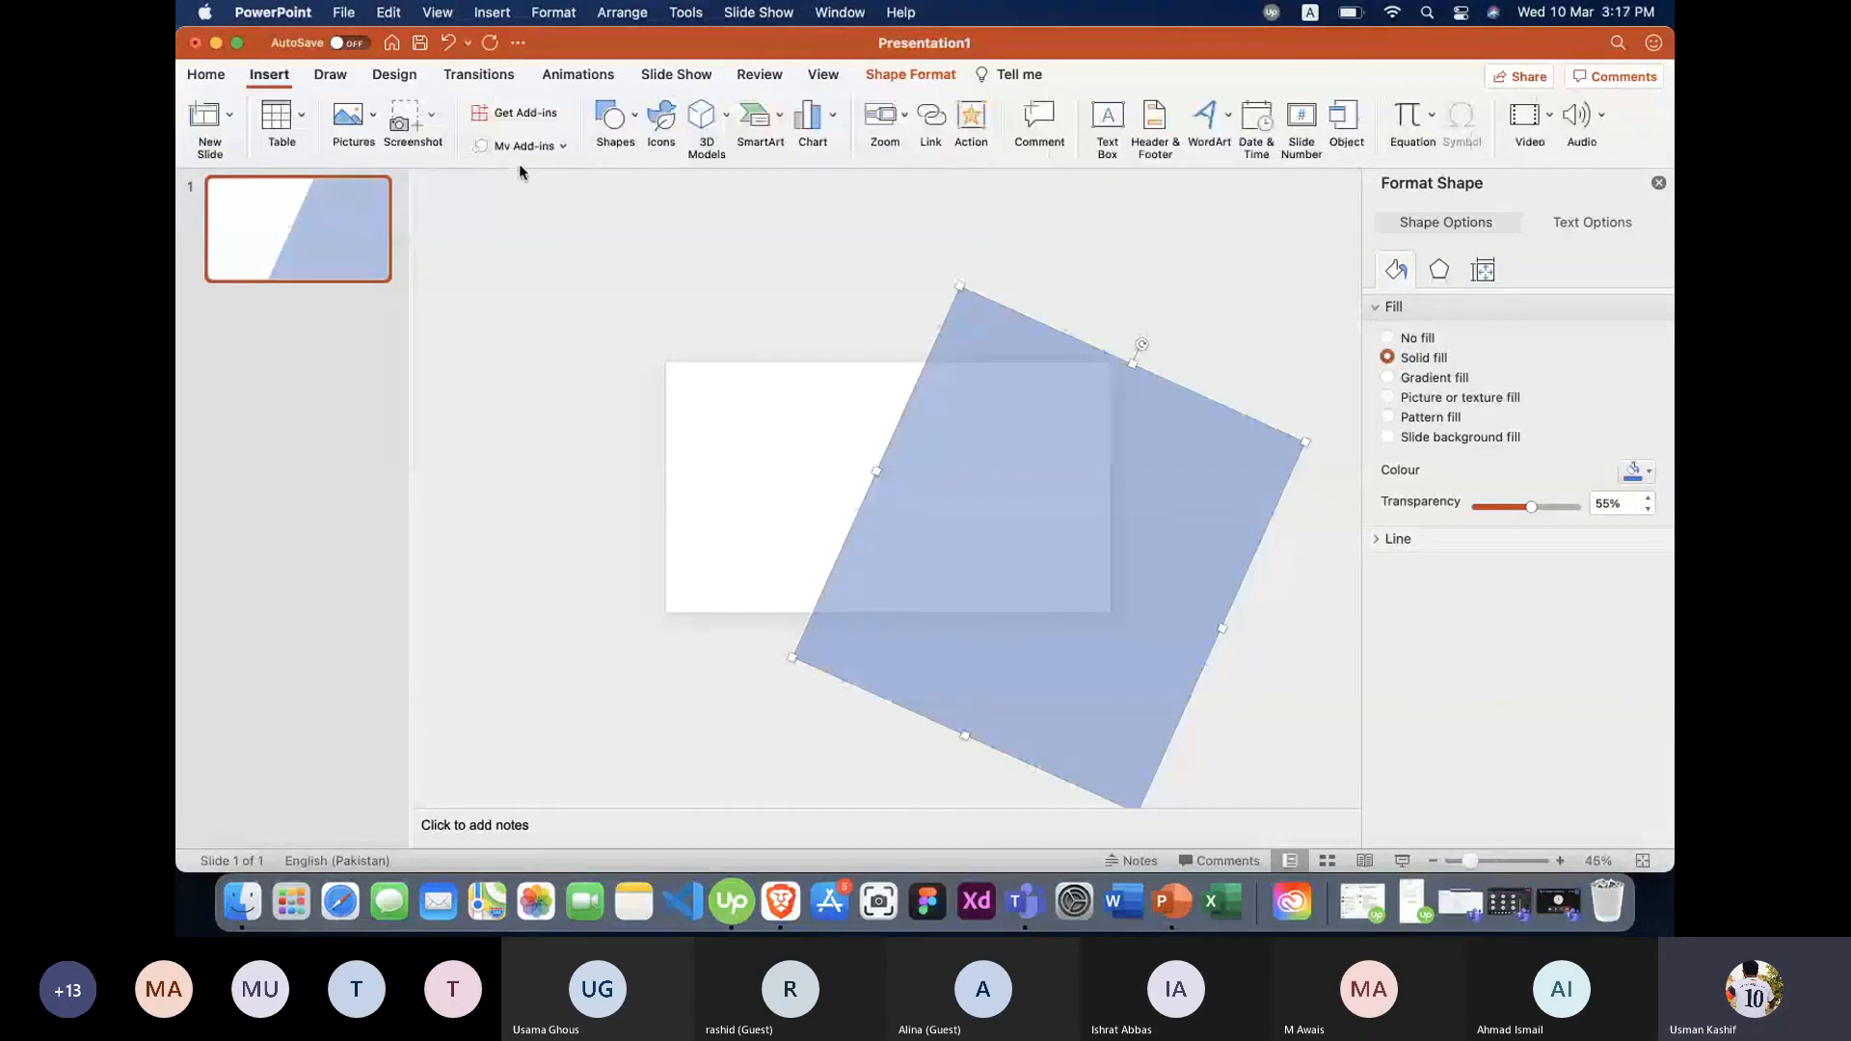
pyautogui.click(615, 118)
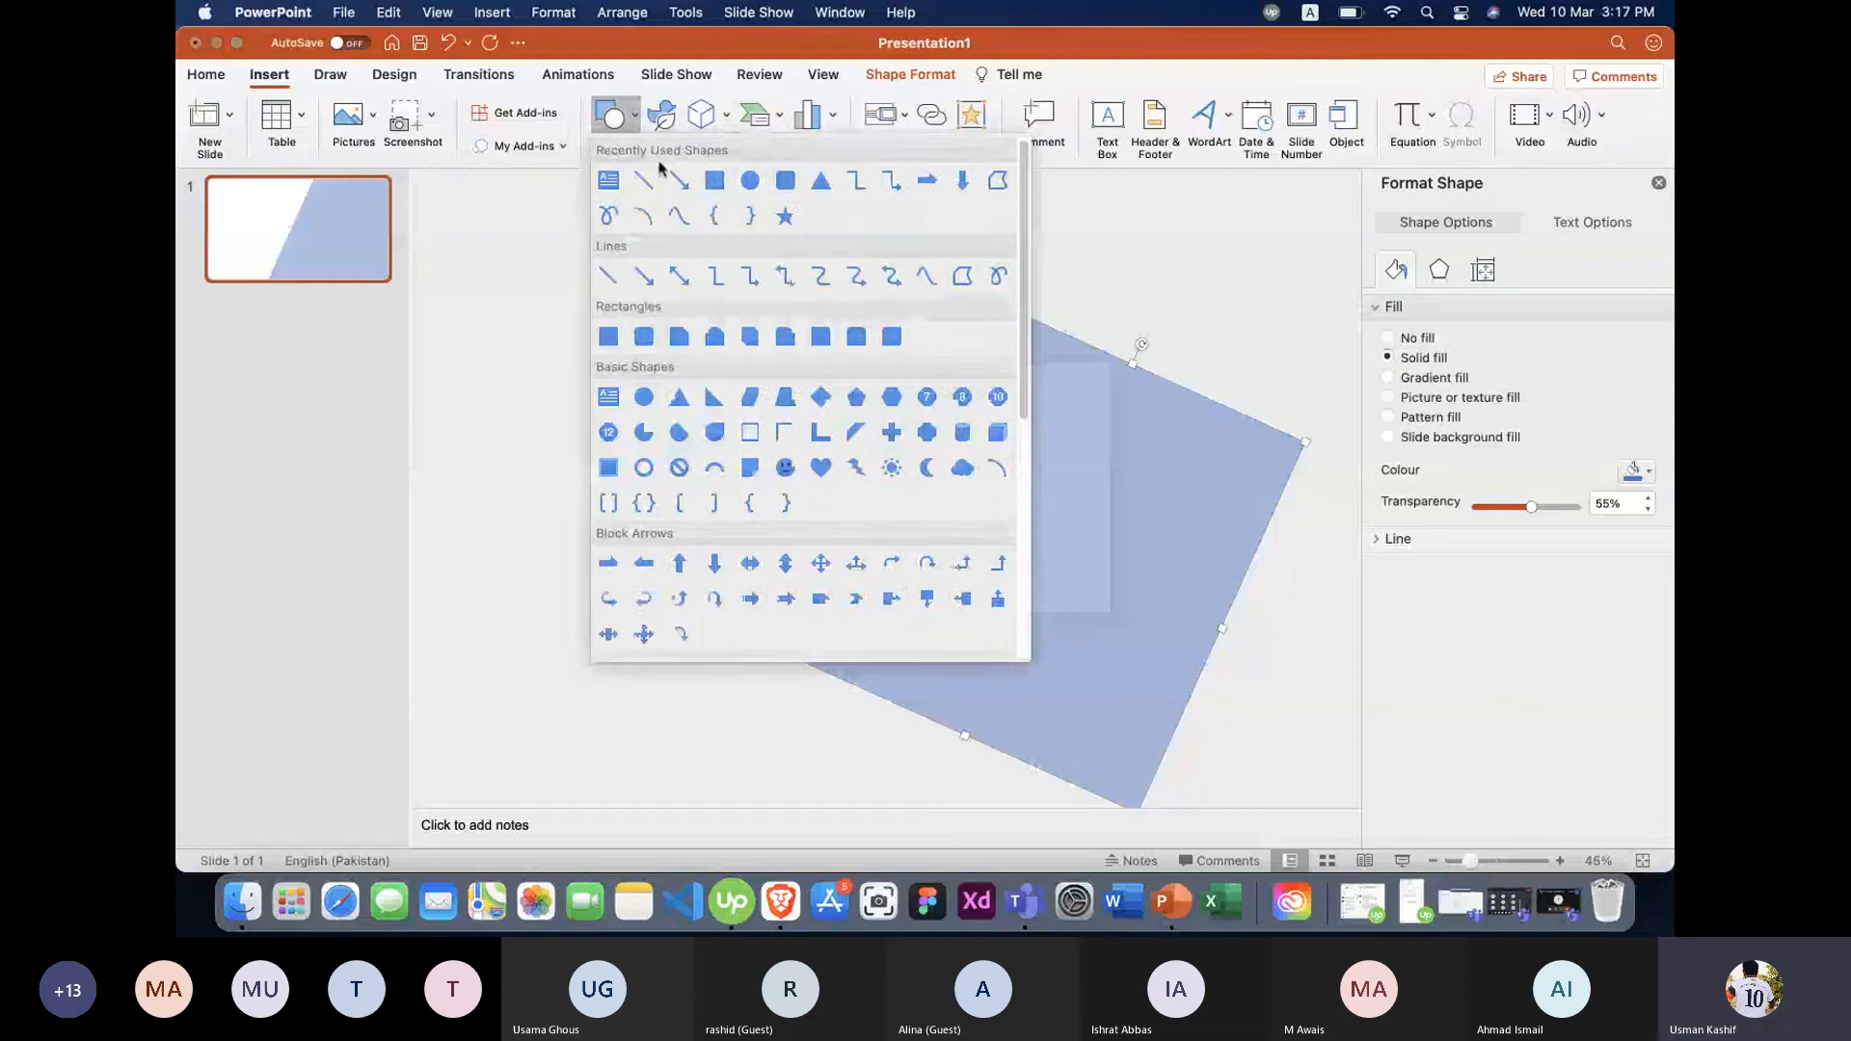
pyautogui.click(715, 181)
pyautogui.moveTo(784, 247); pyautogui.dragTo(1153, 360)
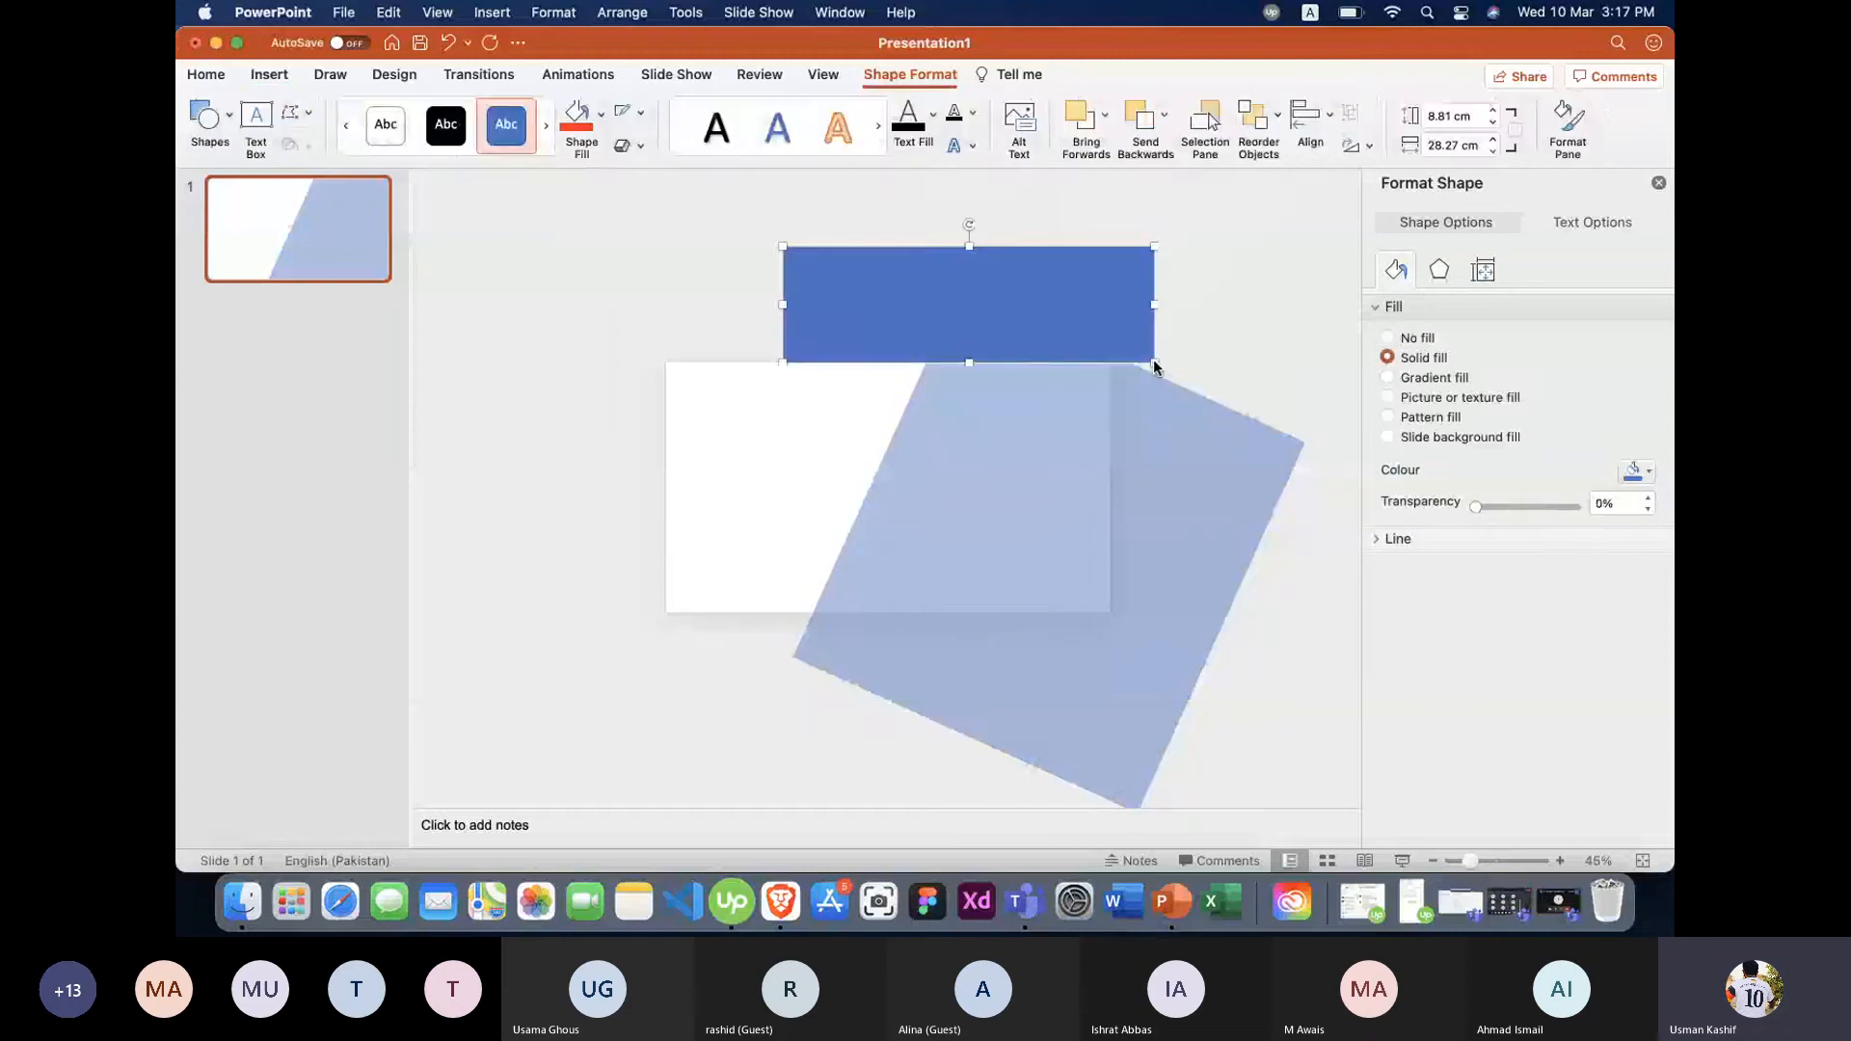
# Try subtracting the rotated rectangle from the new upper rectangle with Merge Shapes, and undo the subtraction.
pyautogui.keyDown('shift'); pyautogui.click(975, 460); pyautogui.keyUp('shift')
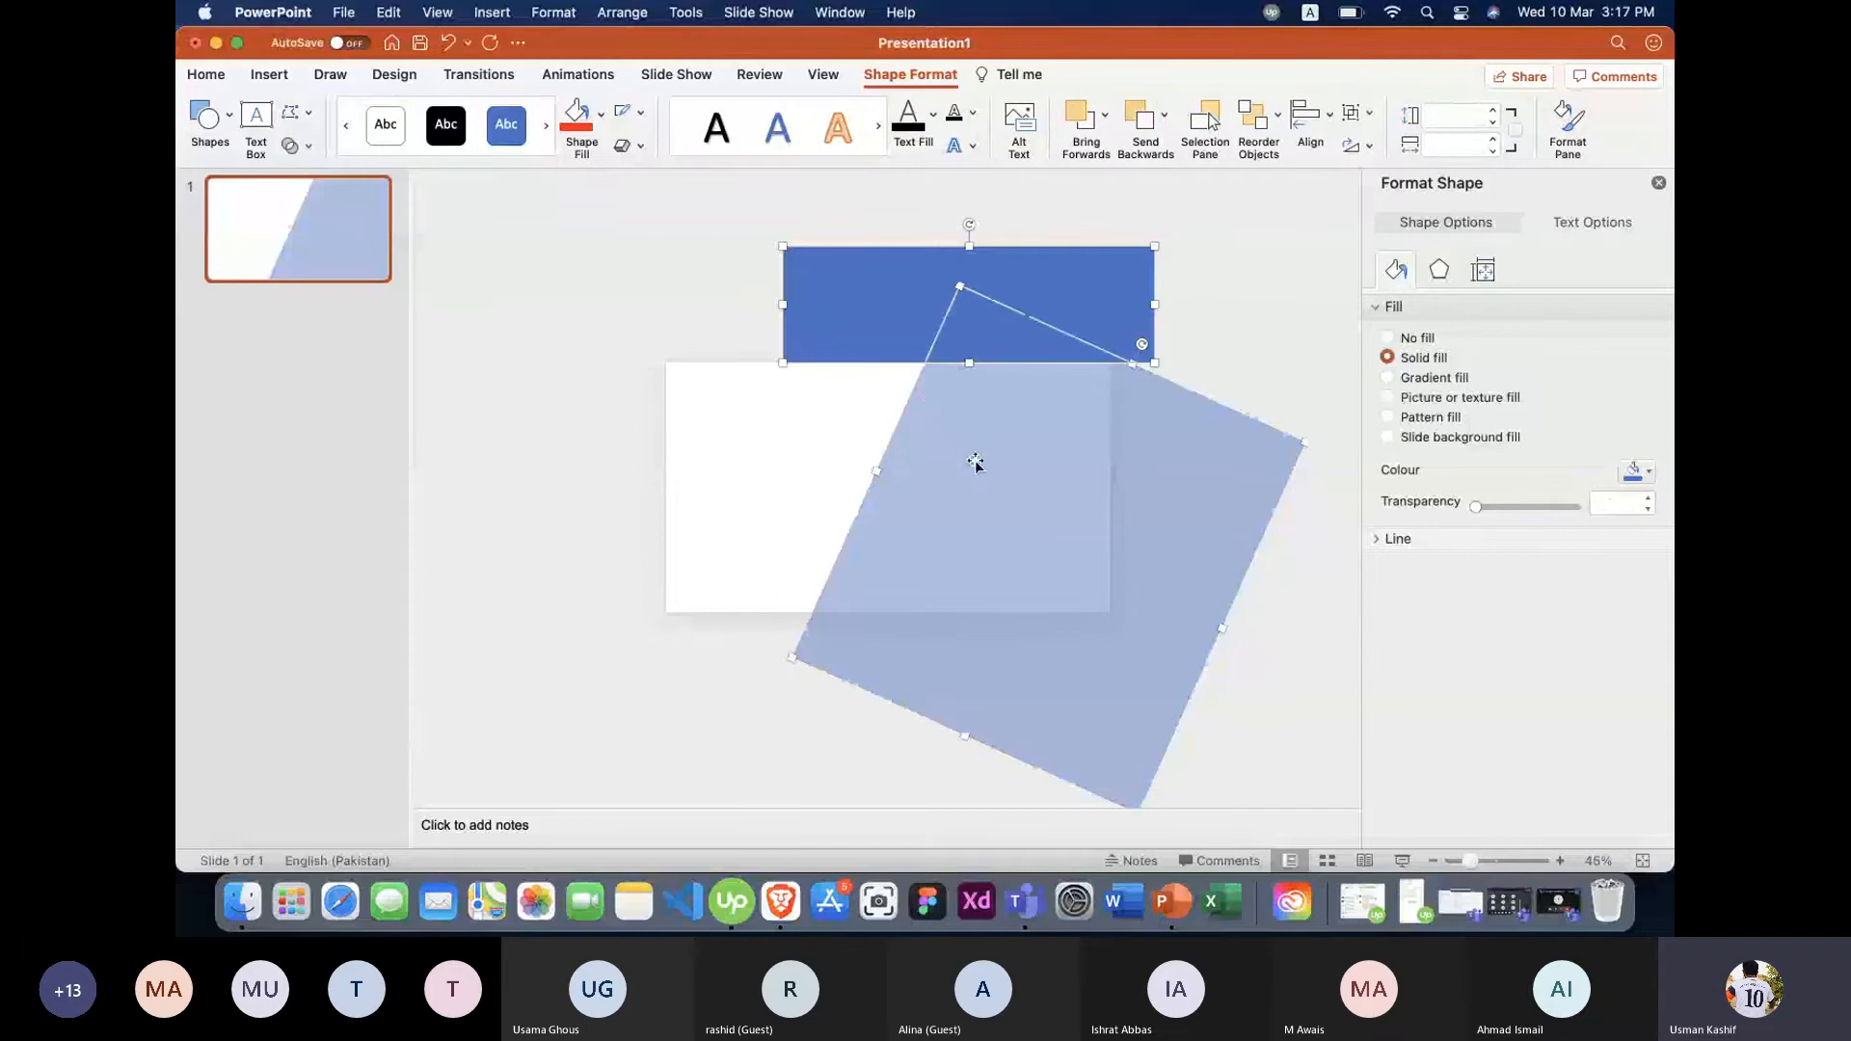
pyautogui.click(295, 146)
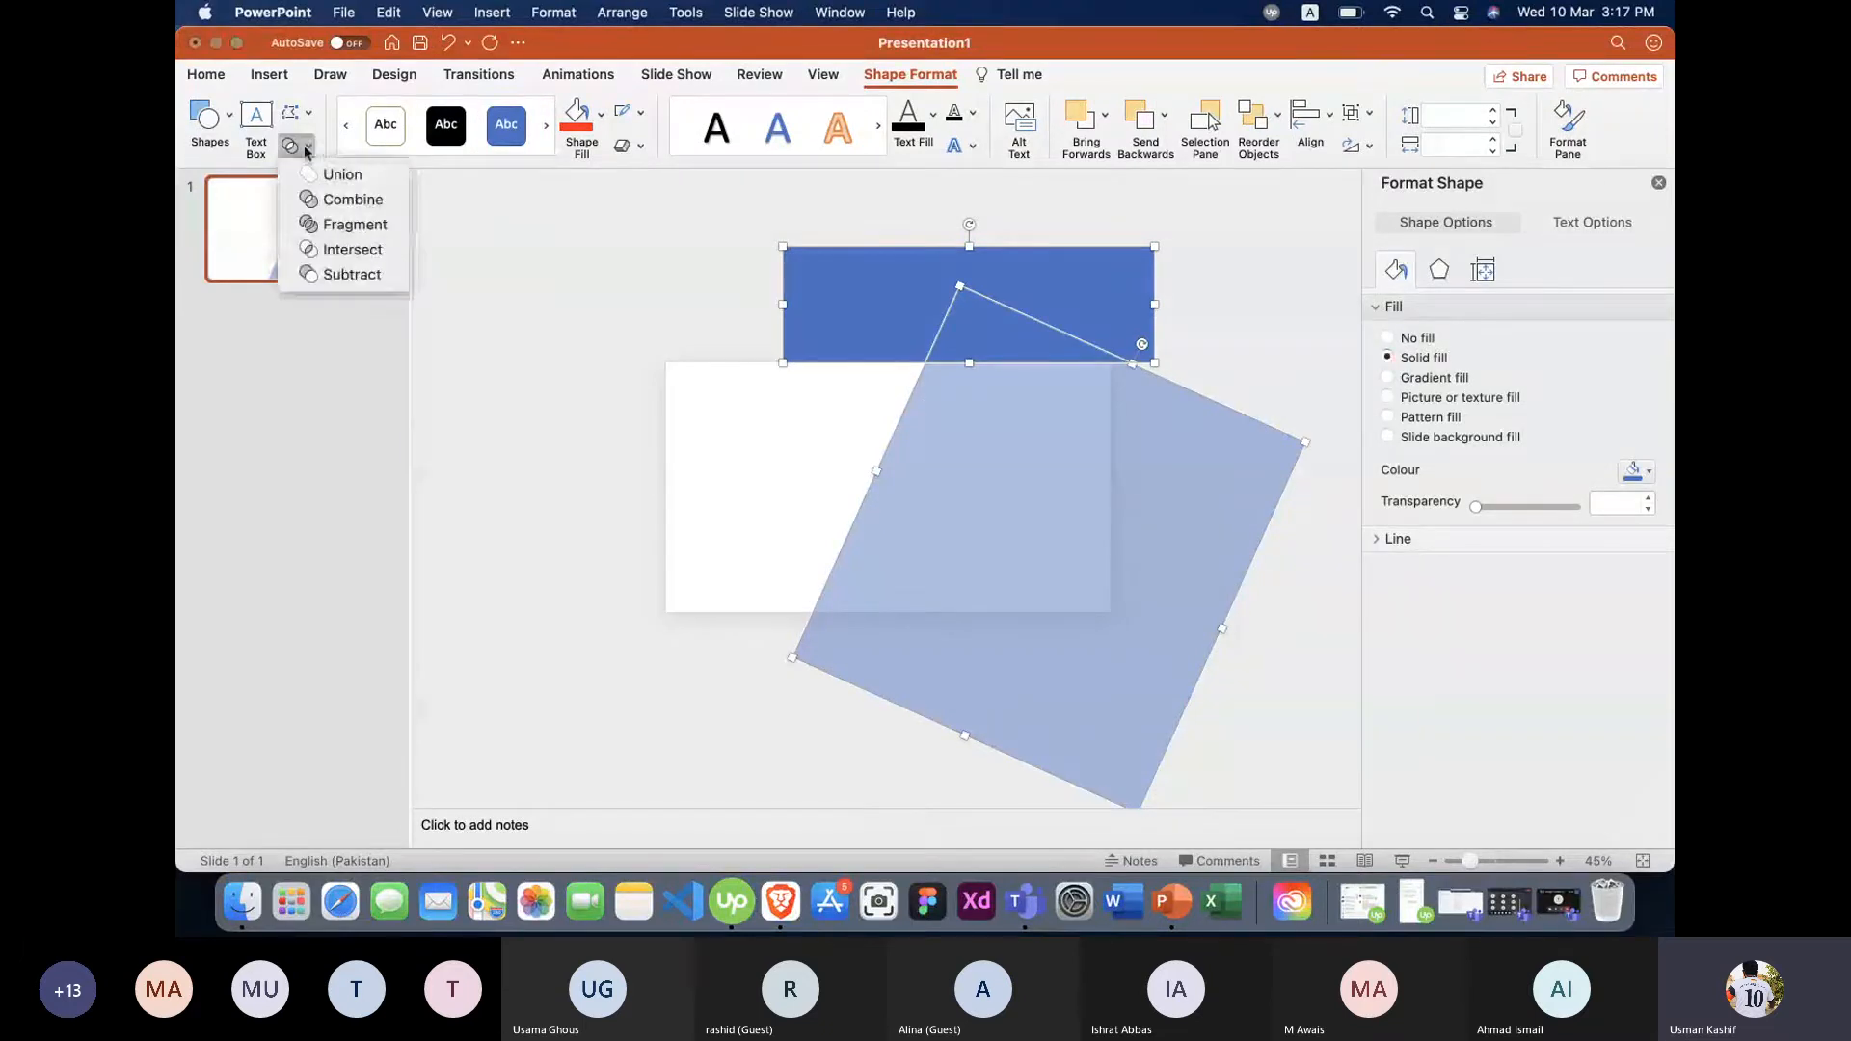
pyautogui.click(334, 275)
pyautogui.press('super+z')
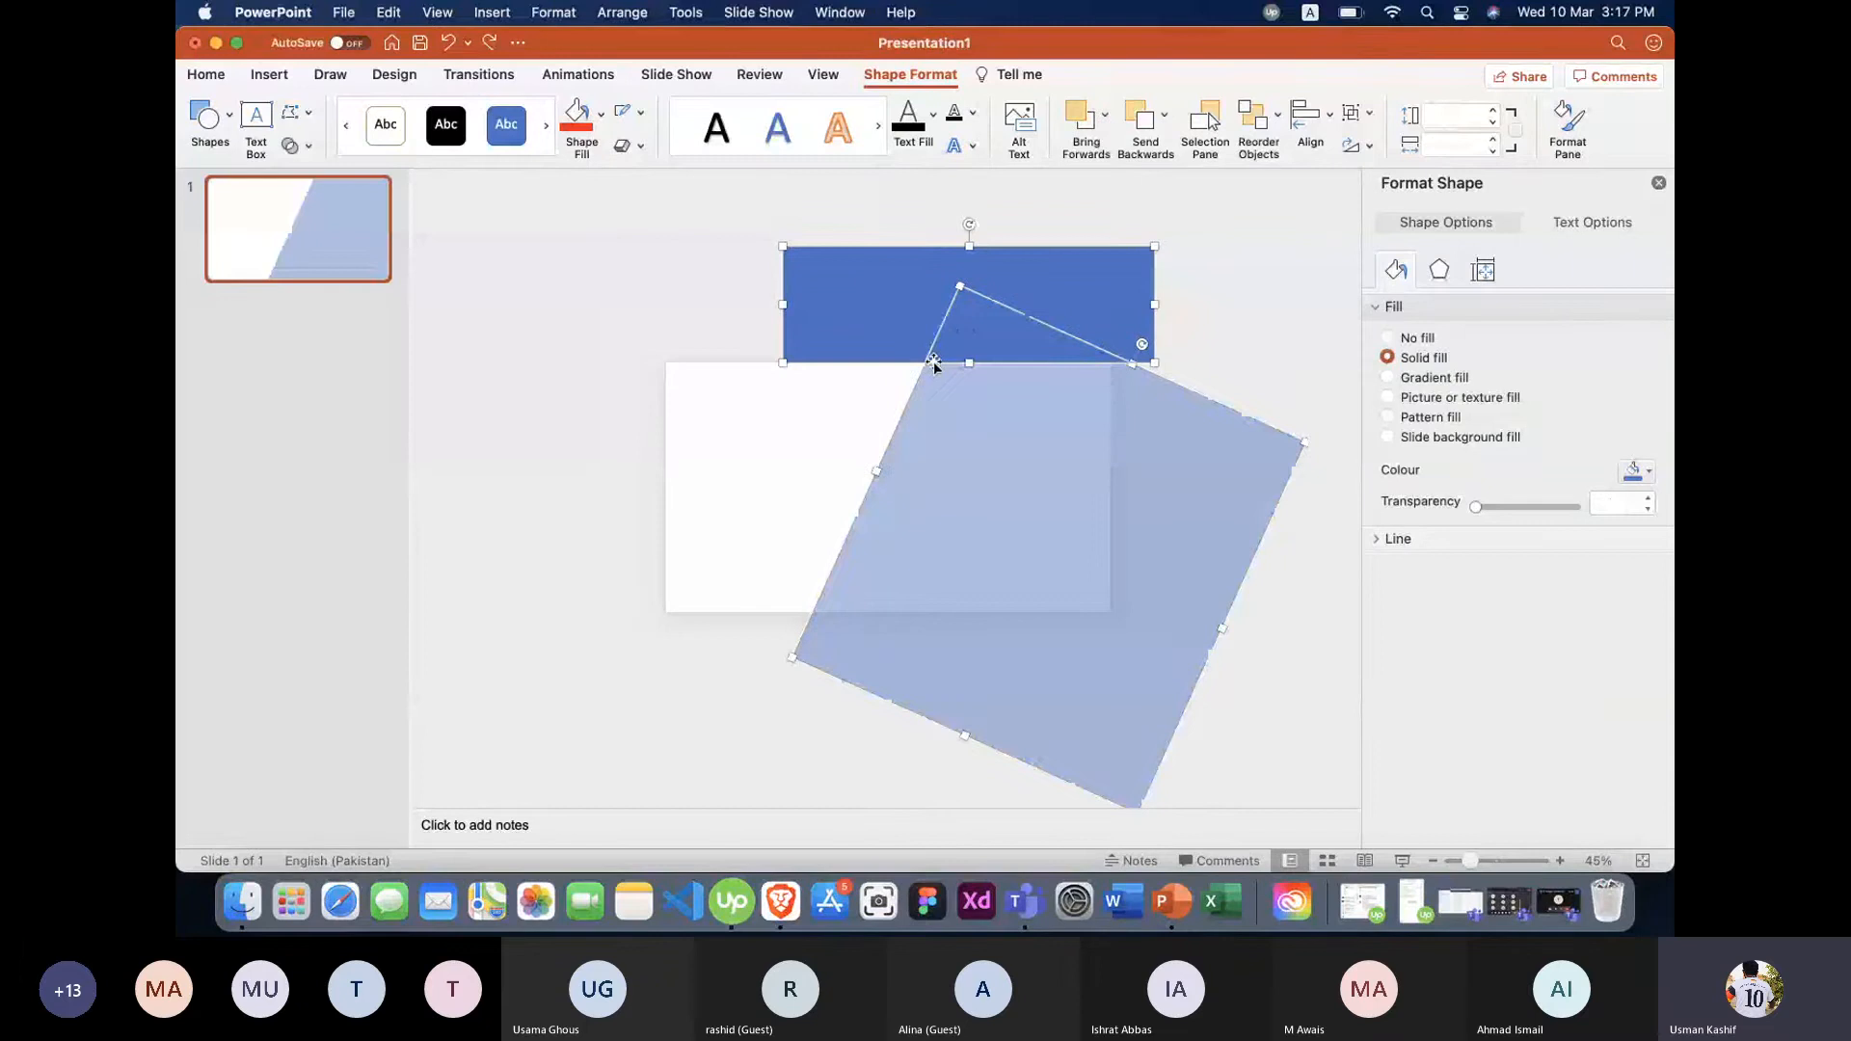
# Send the solid blue rectangle above the slide behind the translucent rotated rectangle.
pyautogui.click(718, 350)
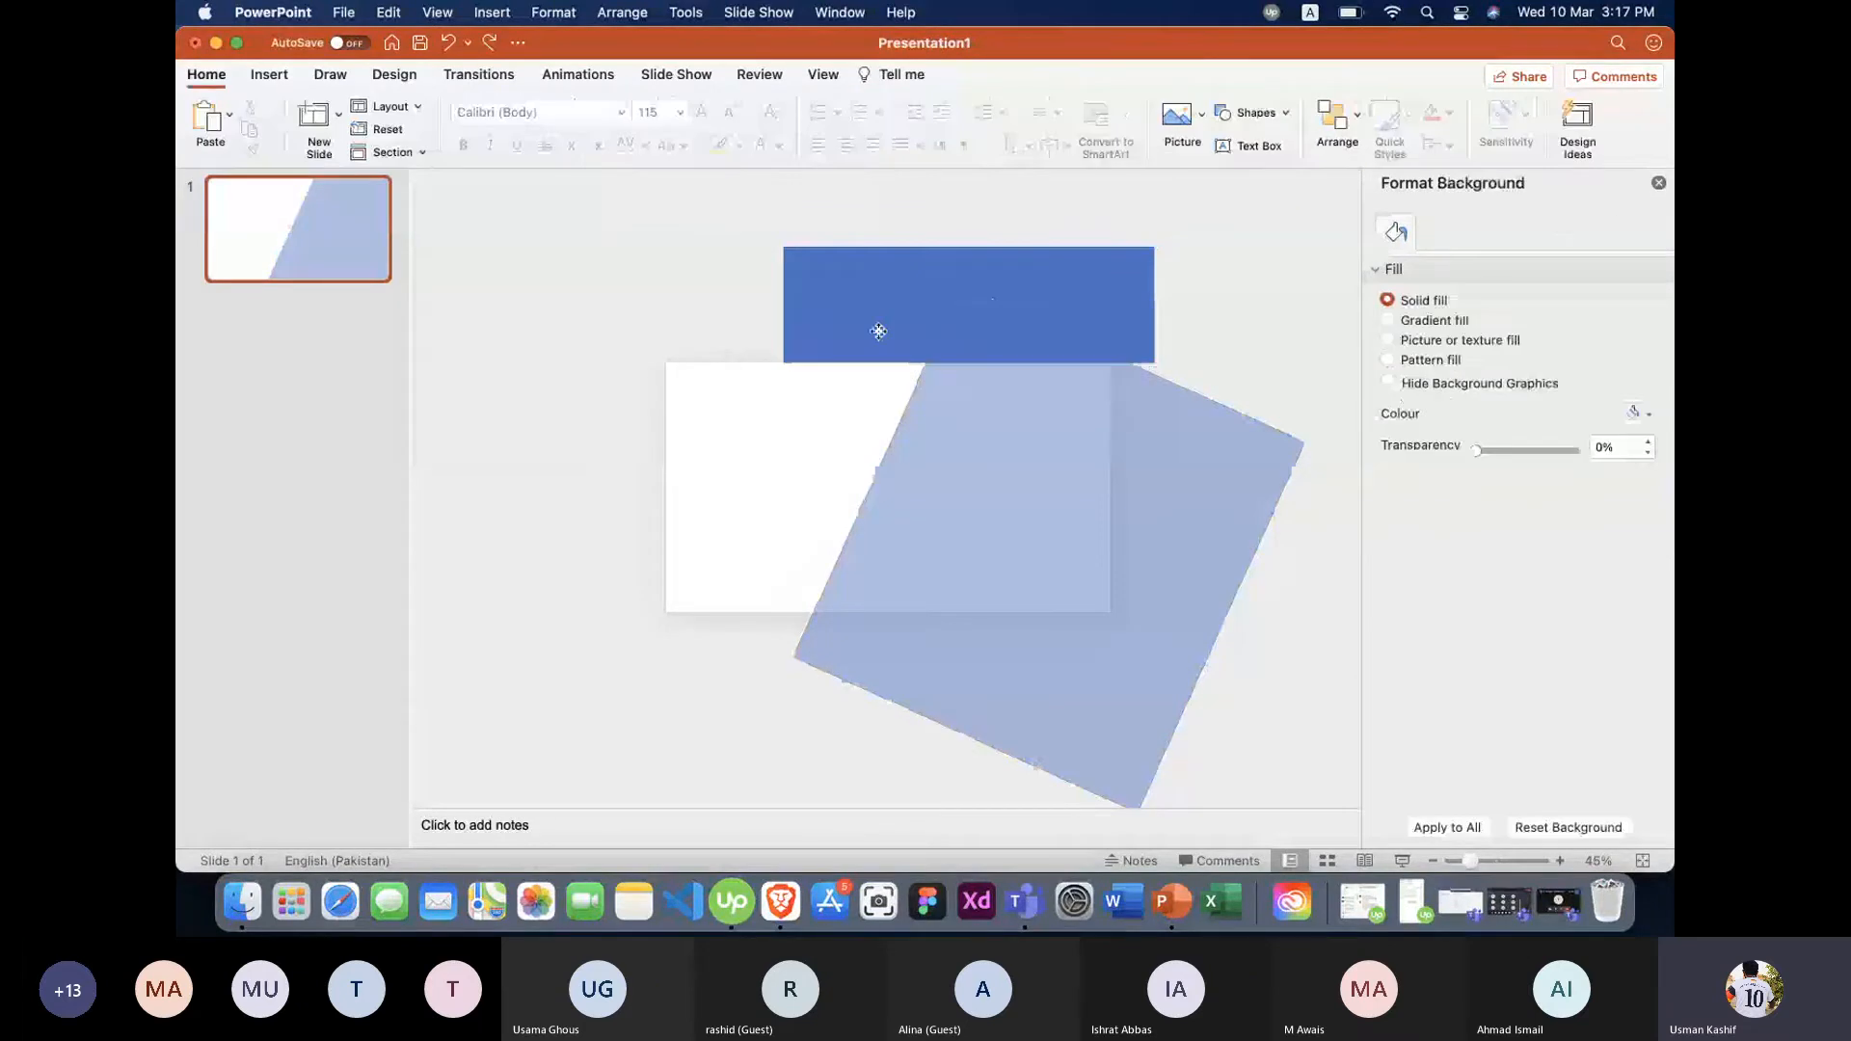
pyautogui.click(878, 331)
pyautogui.rightClick(878, 330)
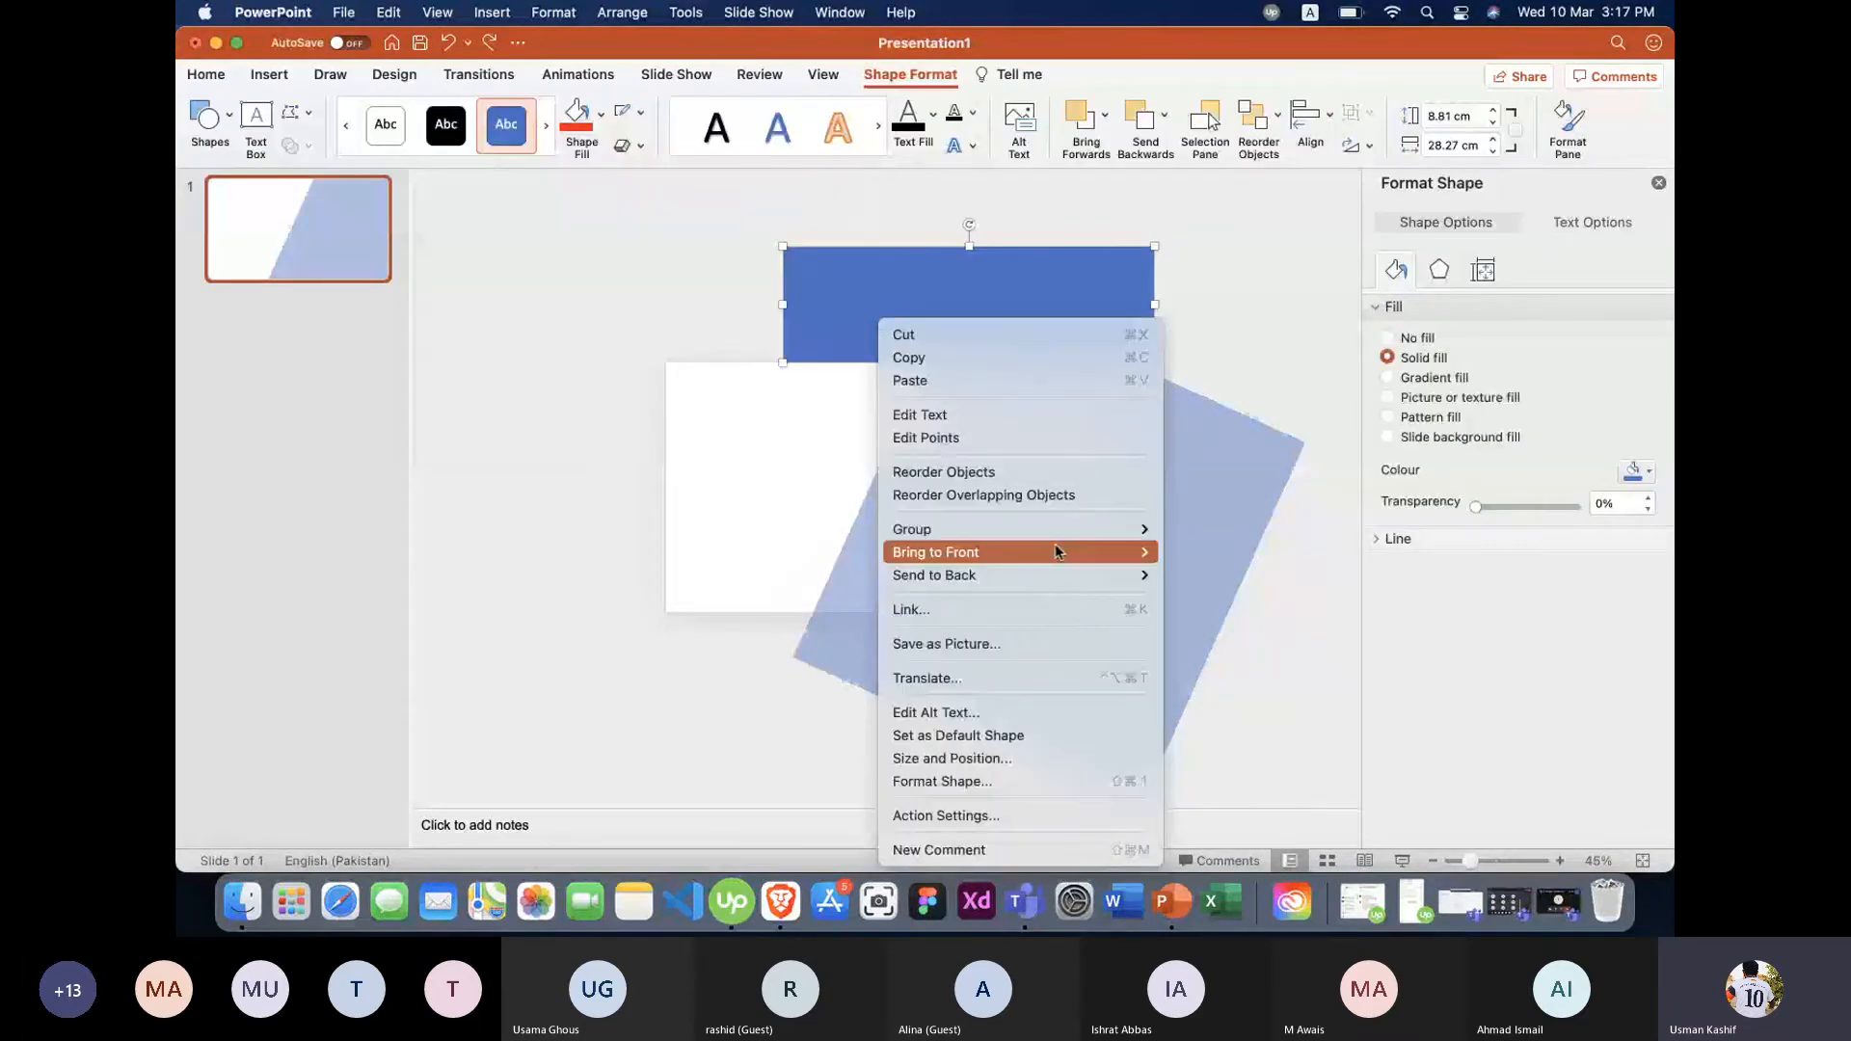
pyautogui.click(1214, 574)
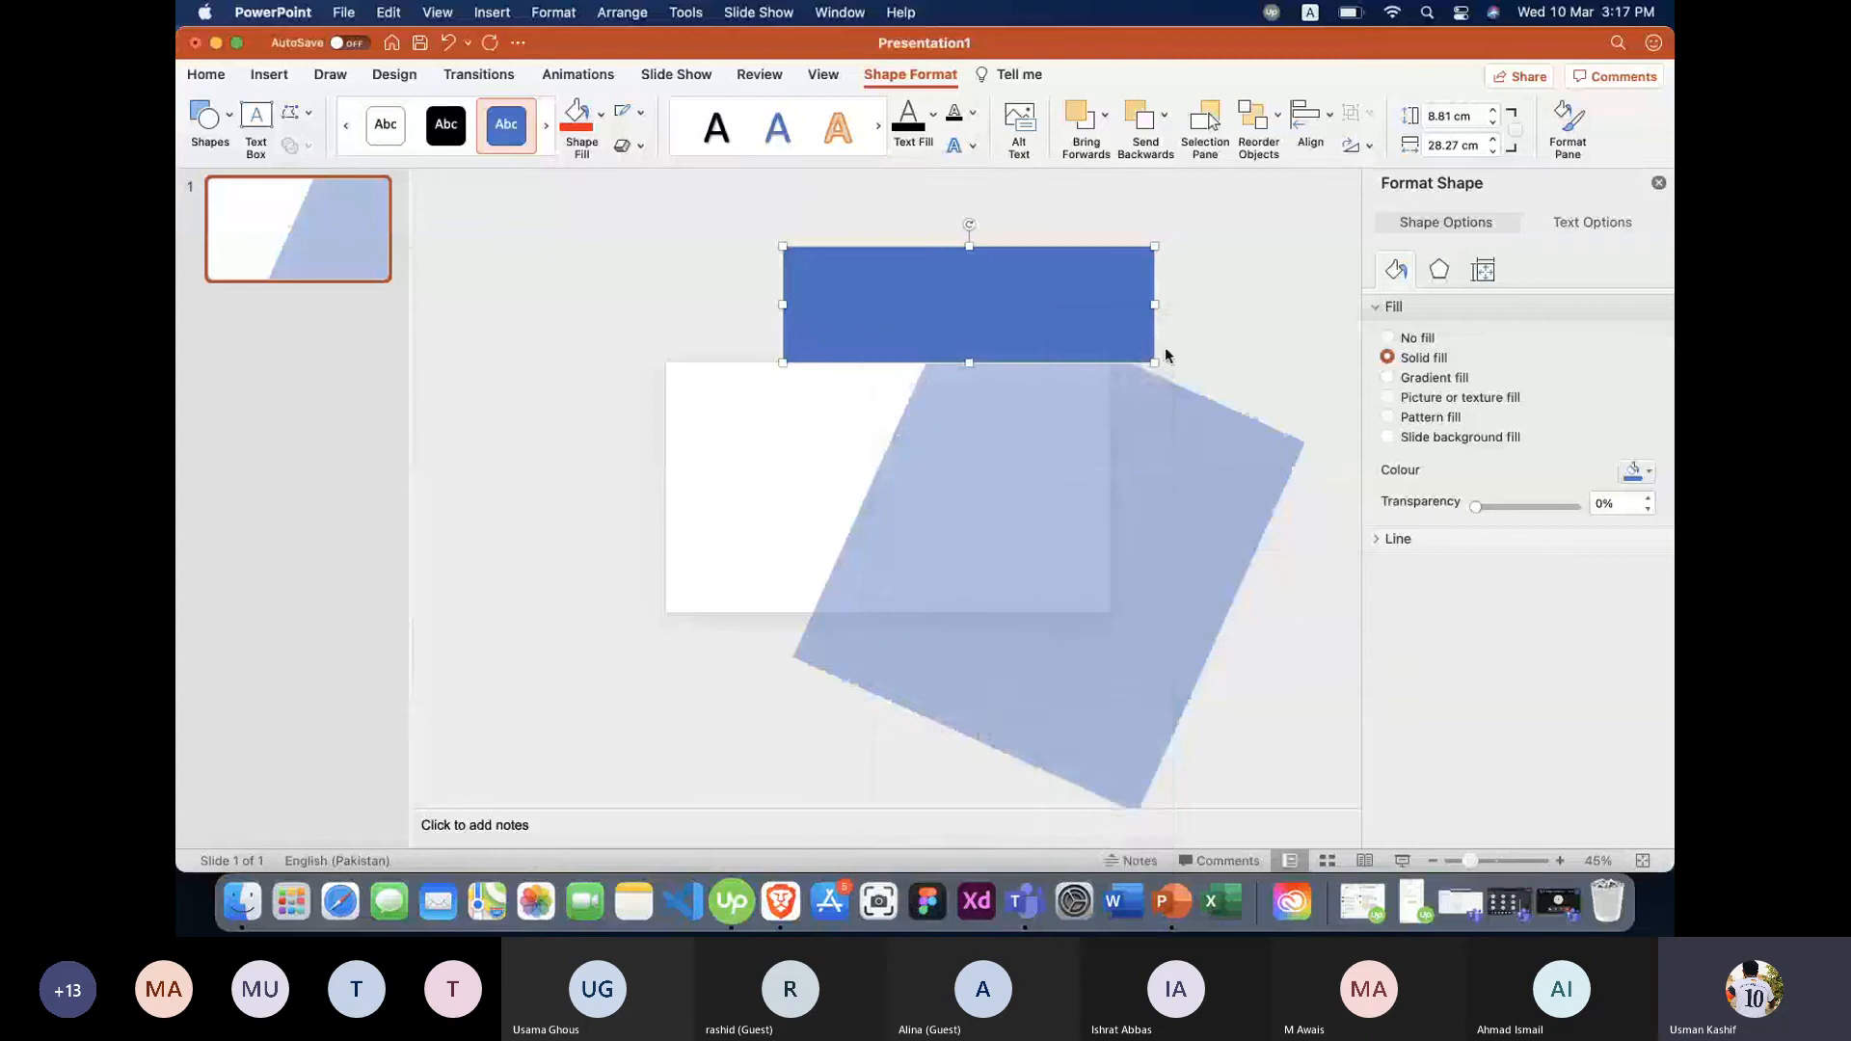
pyautogui.rightClick(1056, 321)
pyautogui.moveTo(1316, 573)
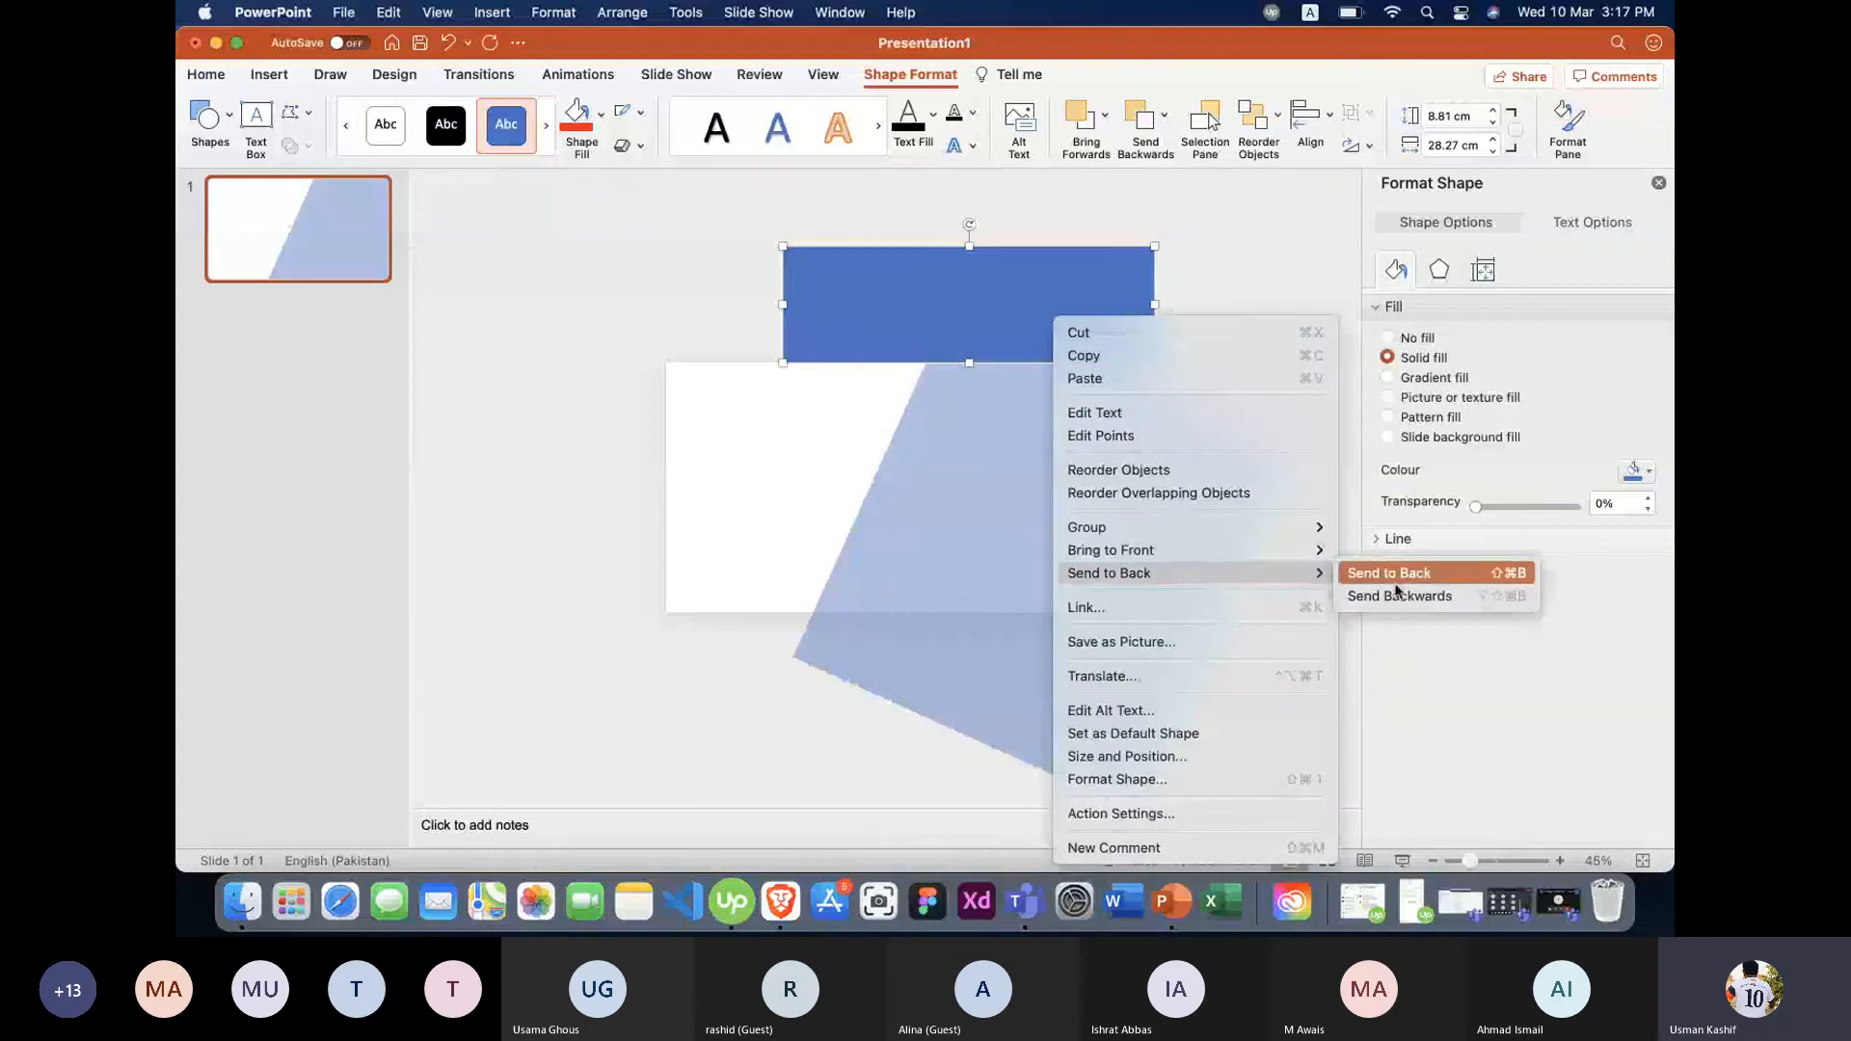
pyautogui.click(1390, 598)
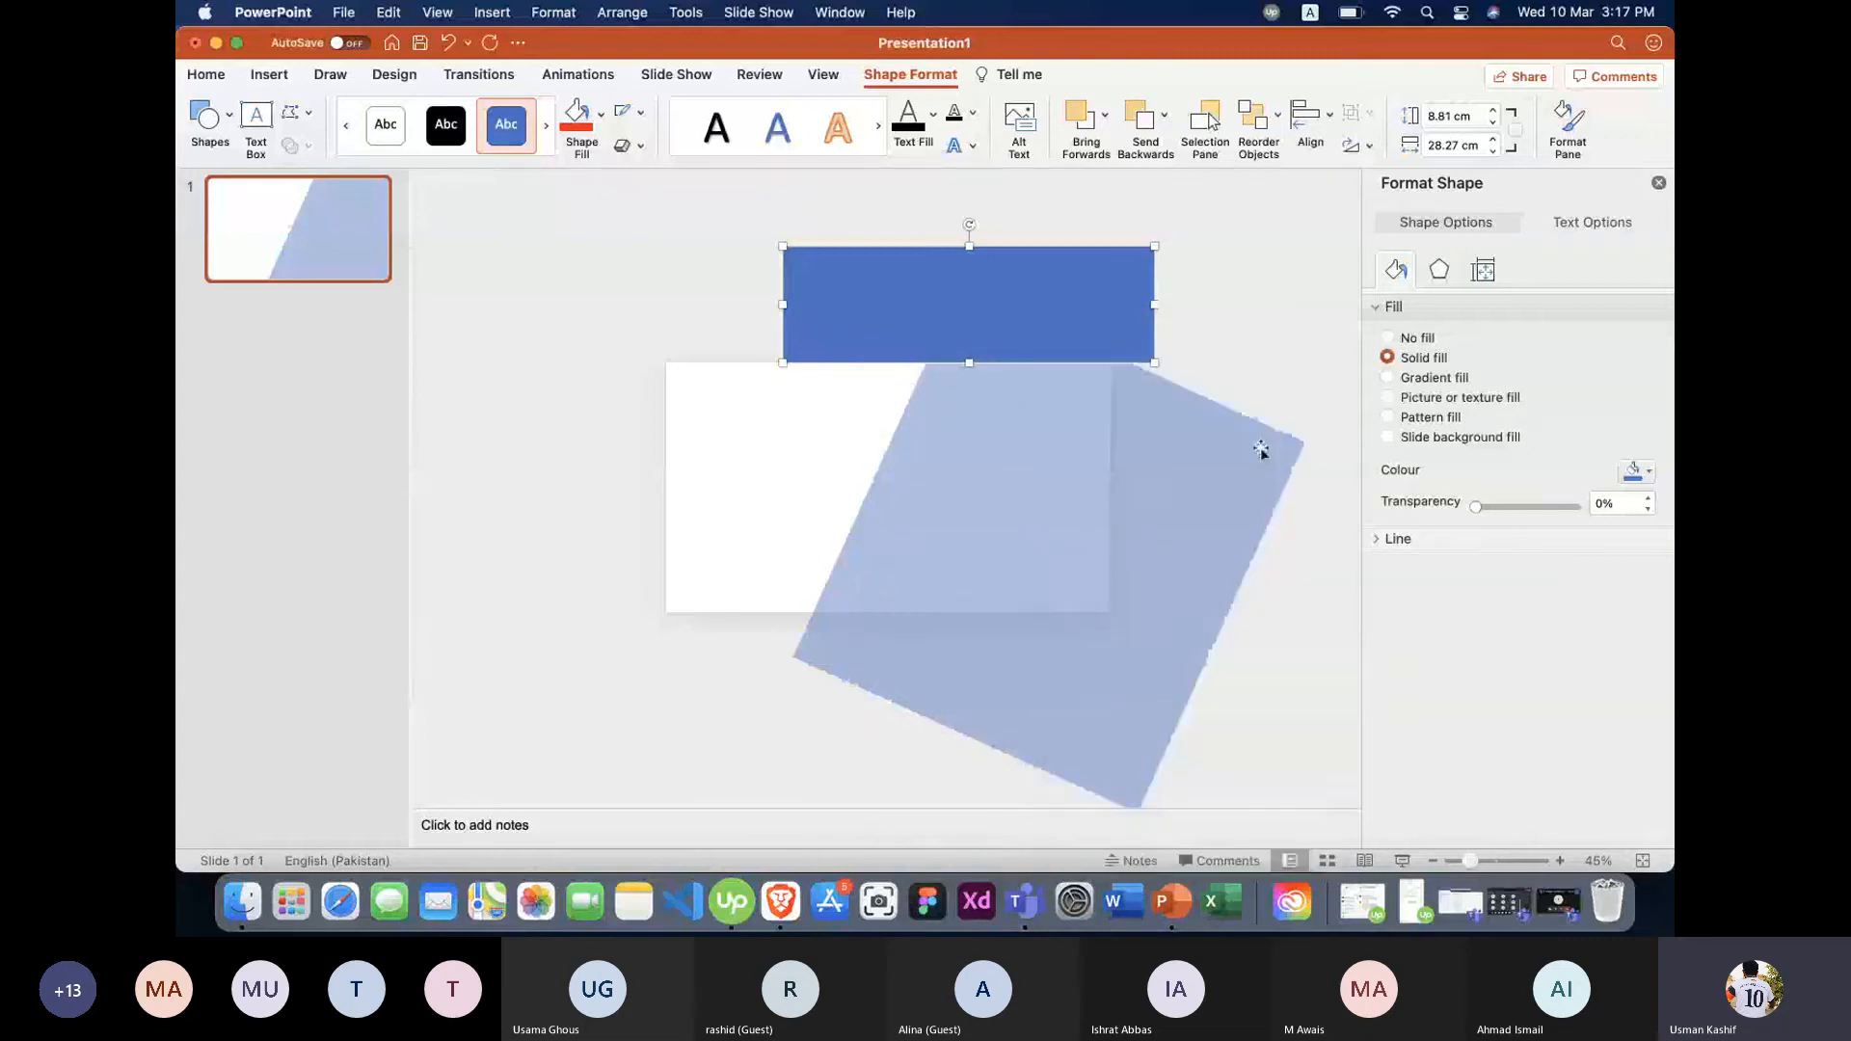
# Select both shapes and subtract the upper rectangle from the rotated rectangle with Merge Shapes.
pyautogui.click(1226, 330)
pyautogui.moveTo(1155, 381); pyautogui.dragTo(1123, 467)
pyautogui.press('super+z')
pyautogui.press('super+a')
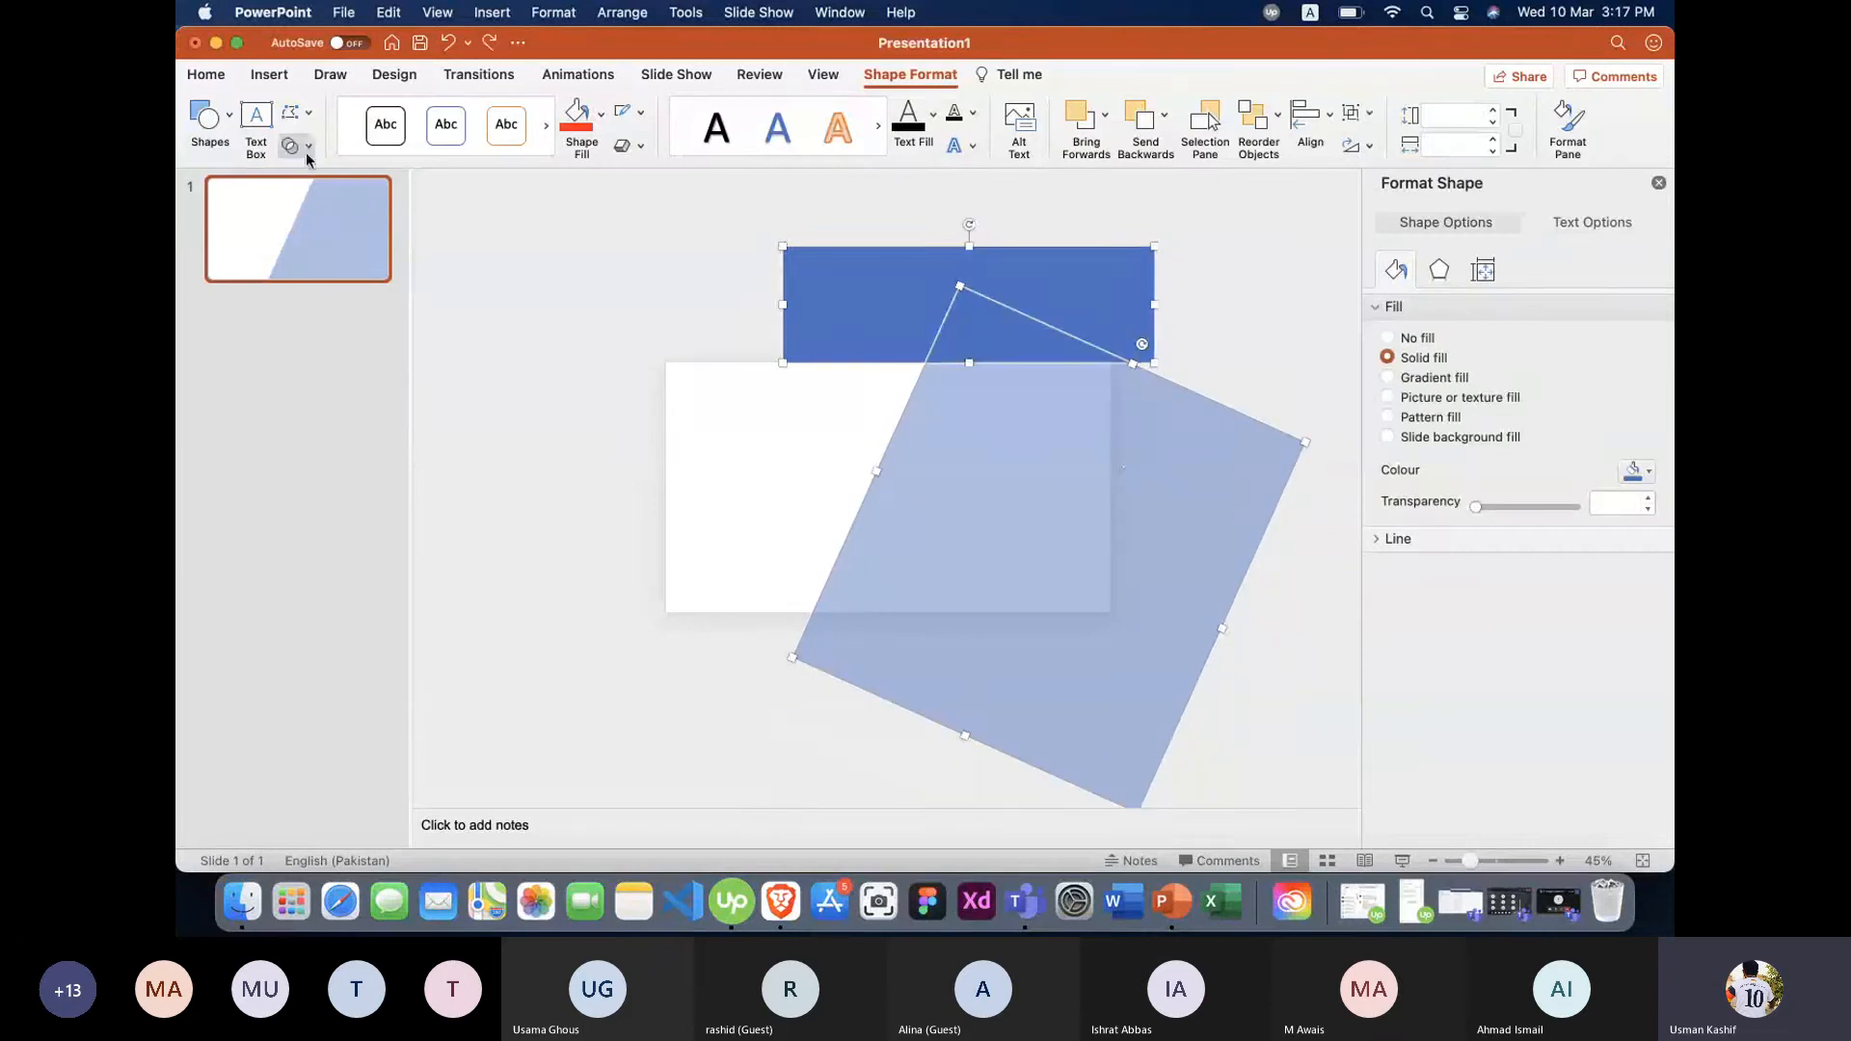
pyautogui.click(297, 146)
pyautogui.click(330, 252)
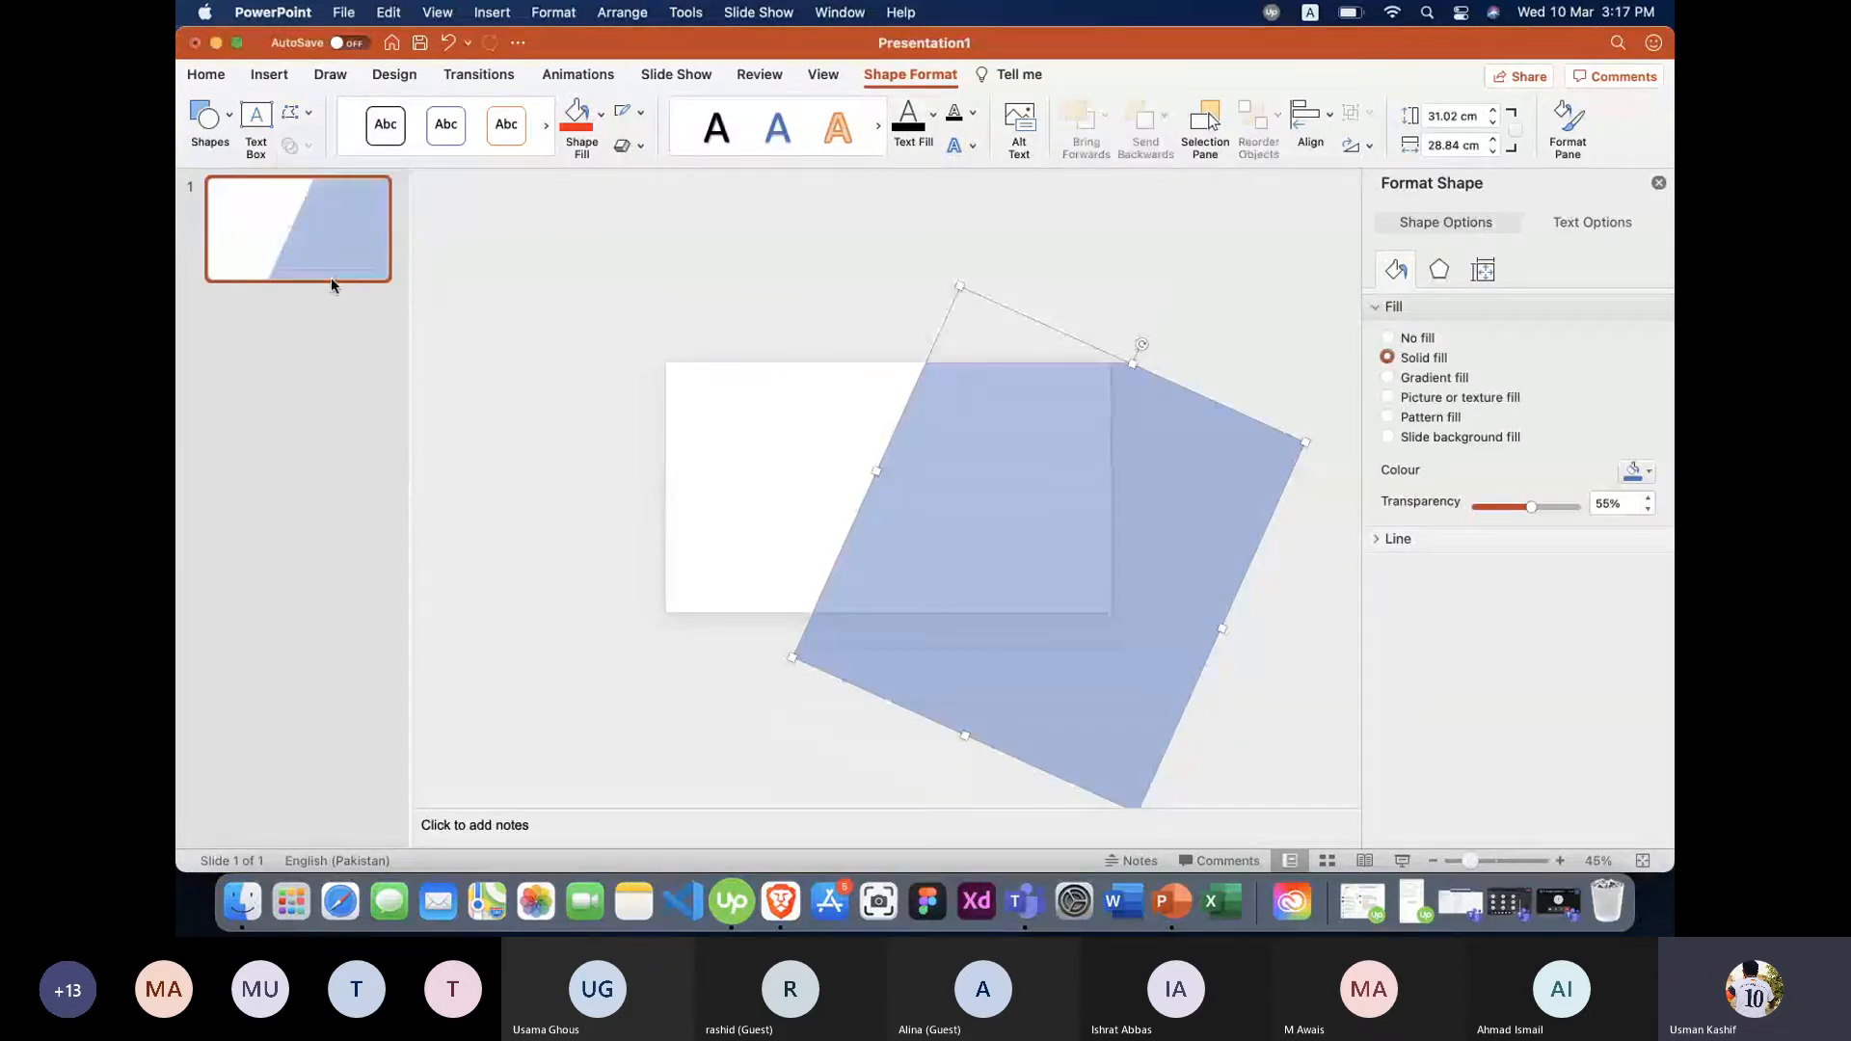
pyautogui.click(763, 279)
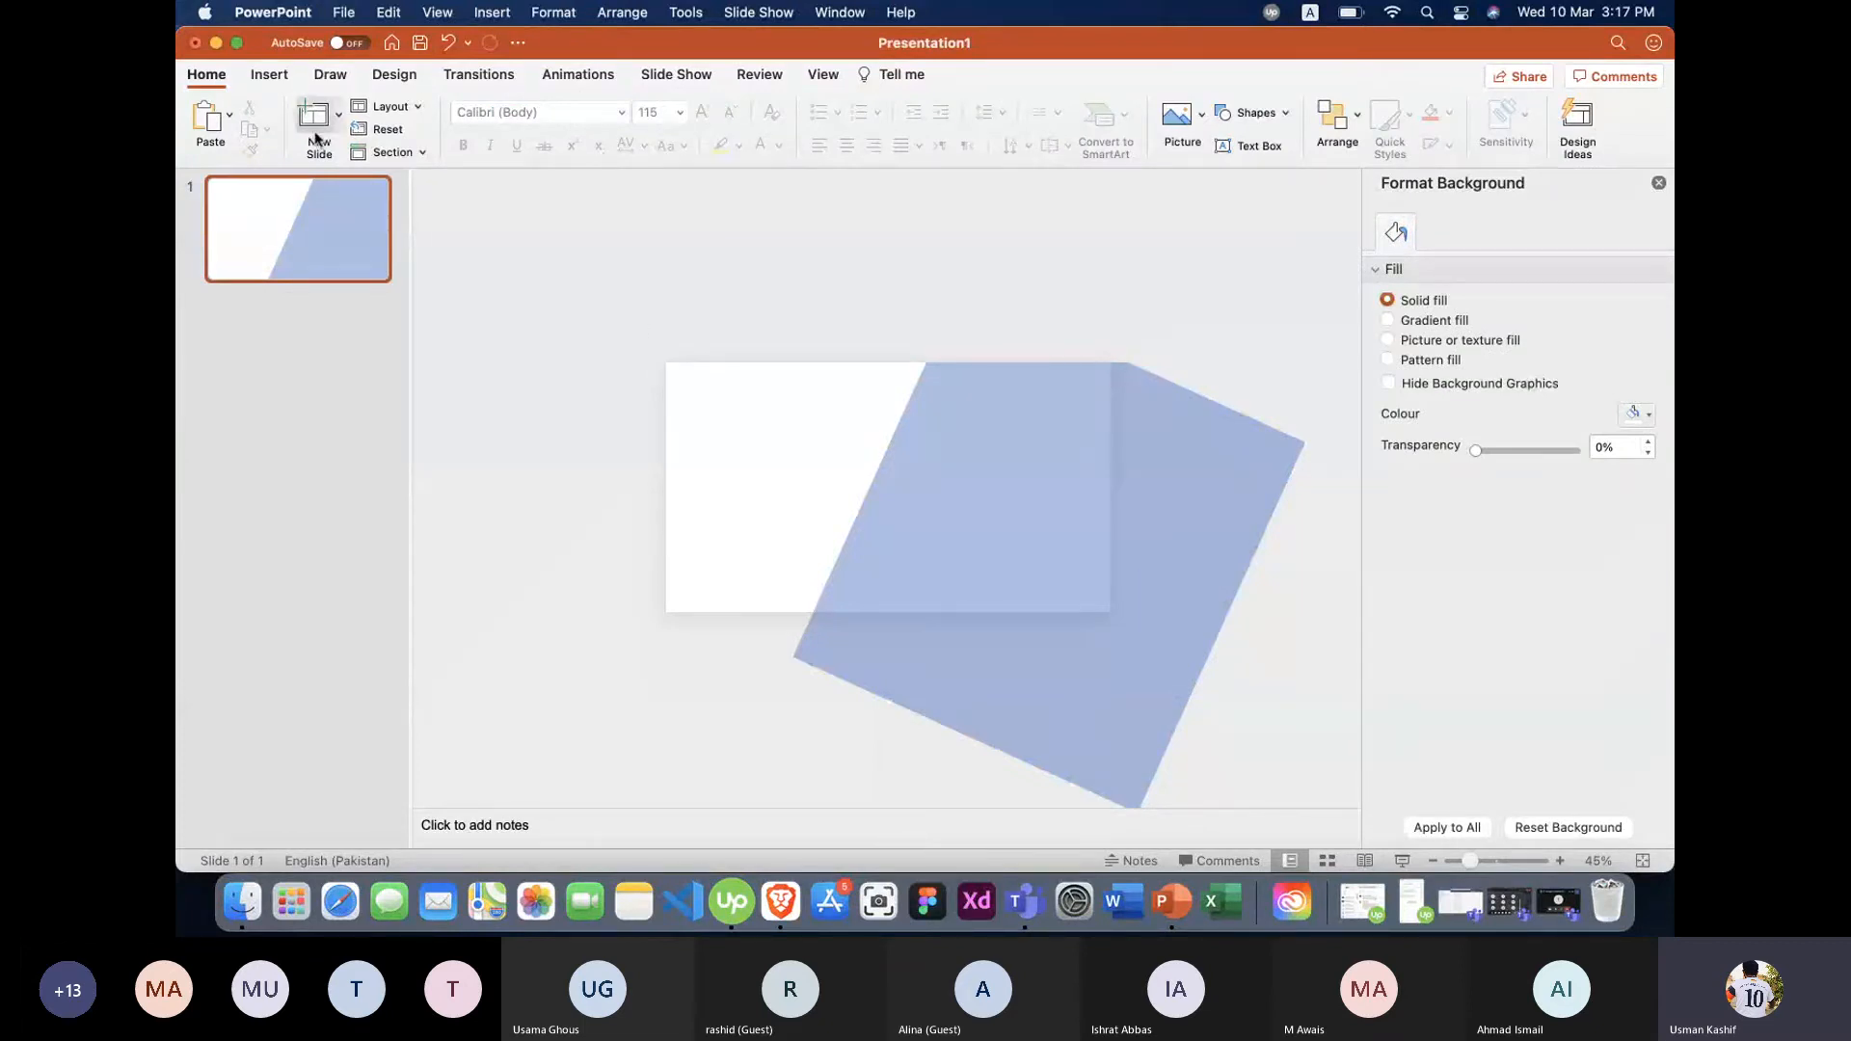
# Draw a rectangle about 28.47 cm wide and 19.05 cm high, flush with the slide's right edge, and select it together with the rotated shape.
pyautogui.click(270, 75)
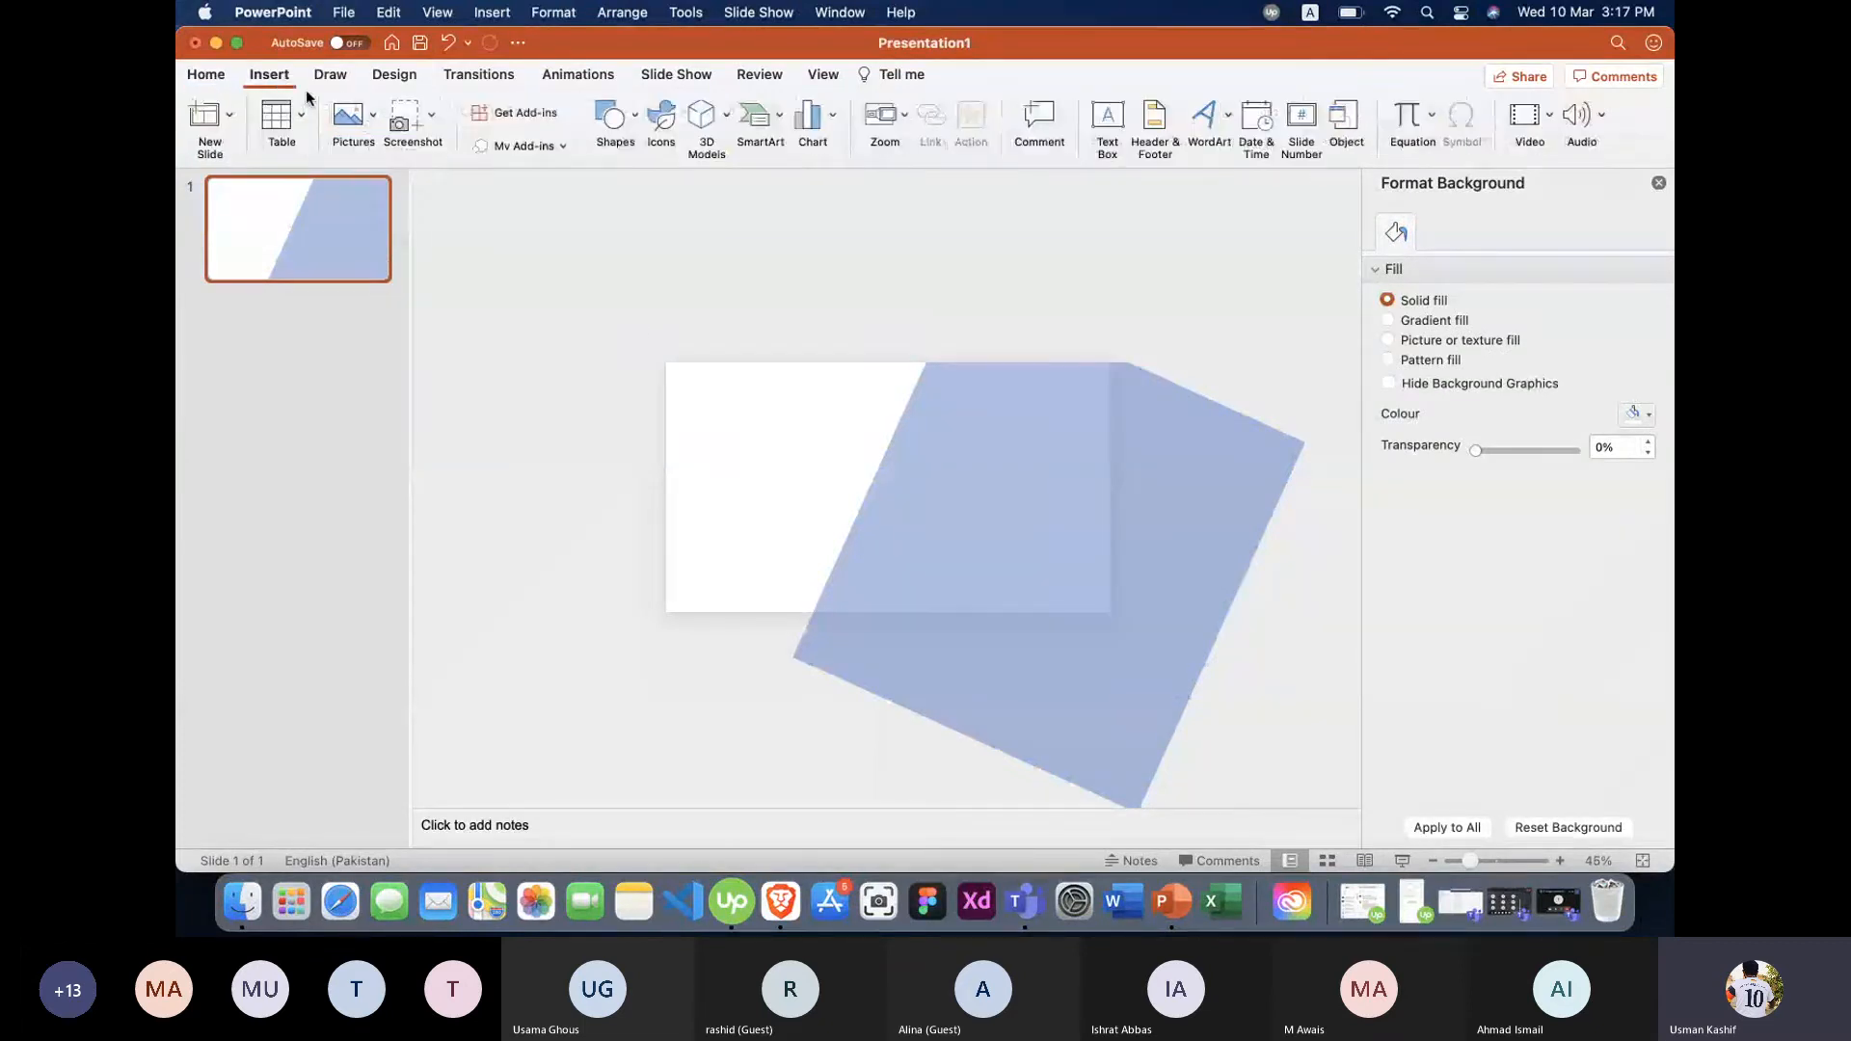
pyautogui.click(609, 118)
pyautogui.click(741, 334)
pyautogui.moveTo(736, 362)
pyautogui.mouseDown()
pyautogui.moveTo(1078, 552)
pyautogui.moveTo(1111, 612)
pyautogui.mouseUp()
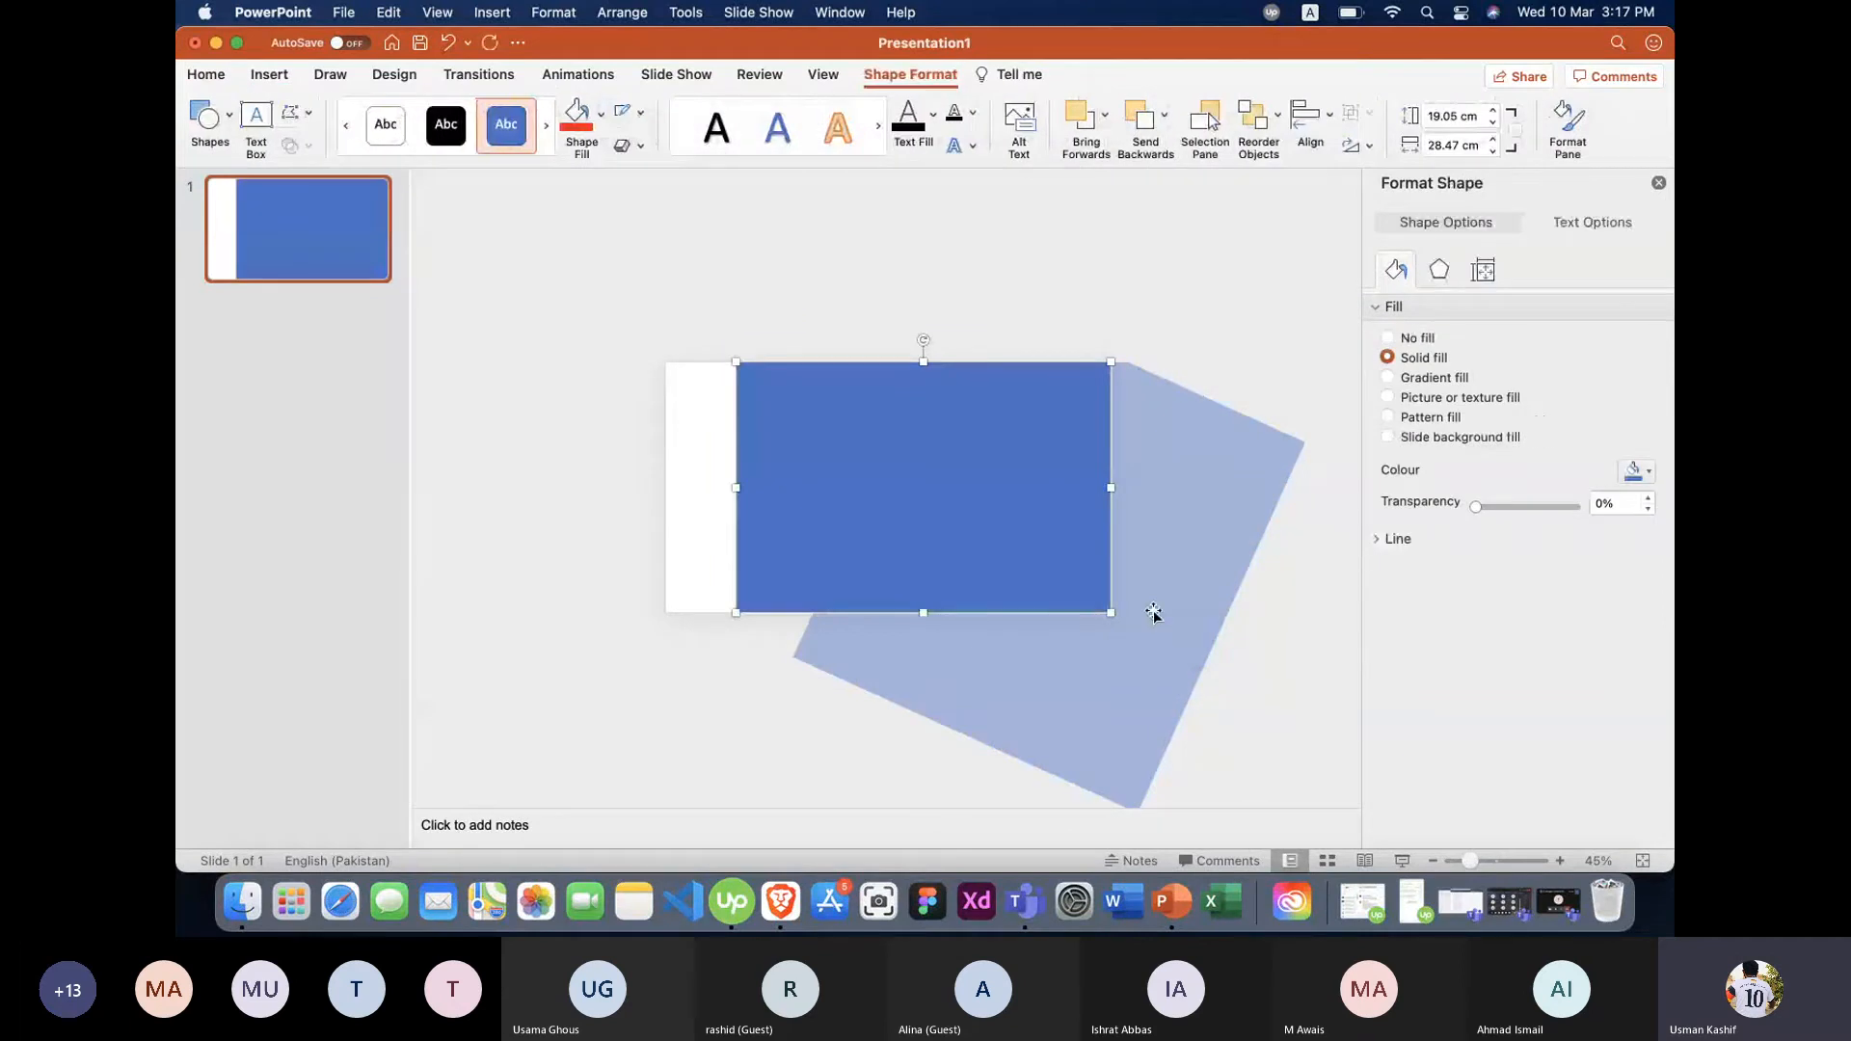
pyautogui.moveTo(1154, 613); pyautogui.dragTo(1153, 613)
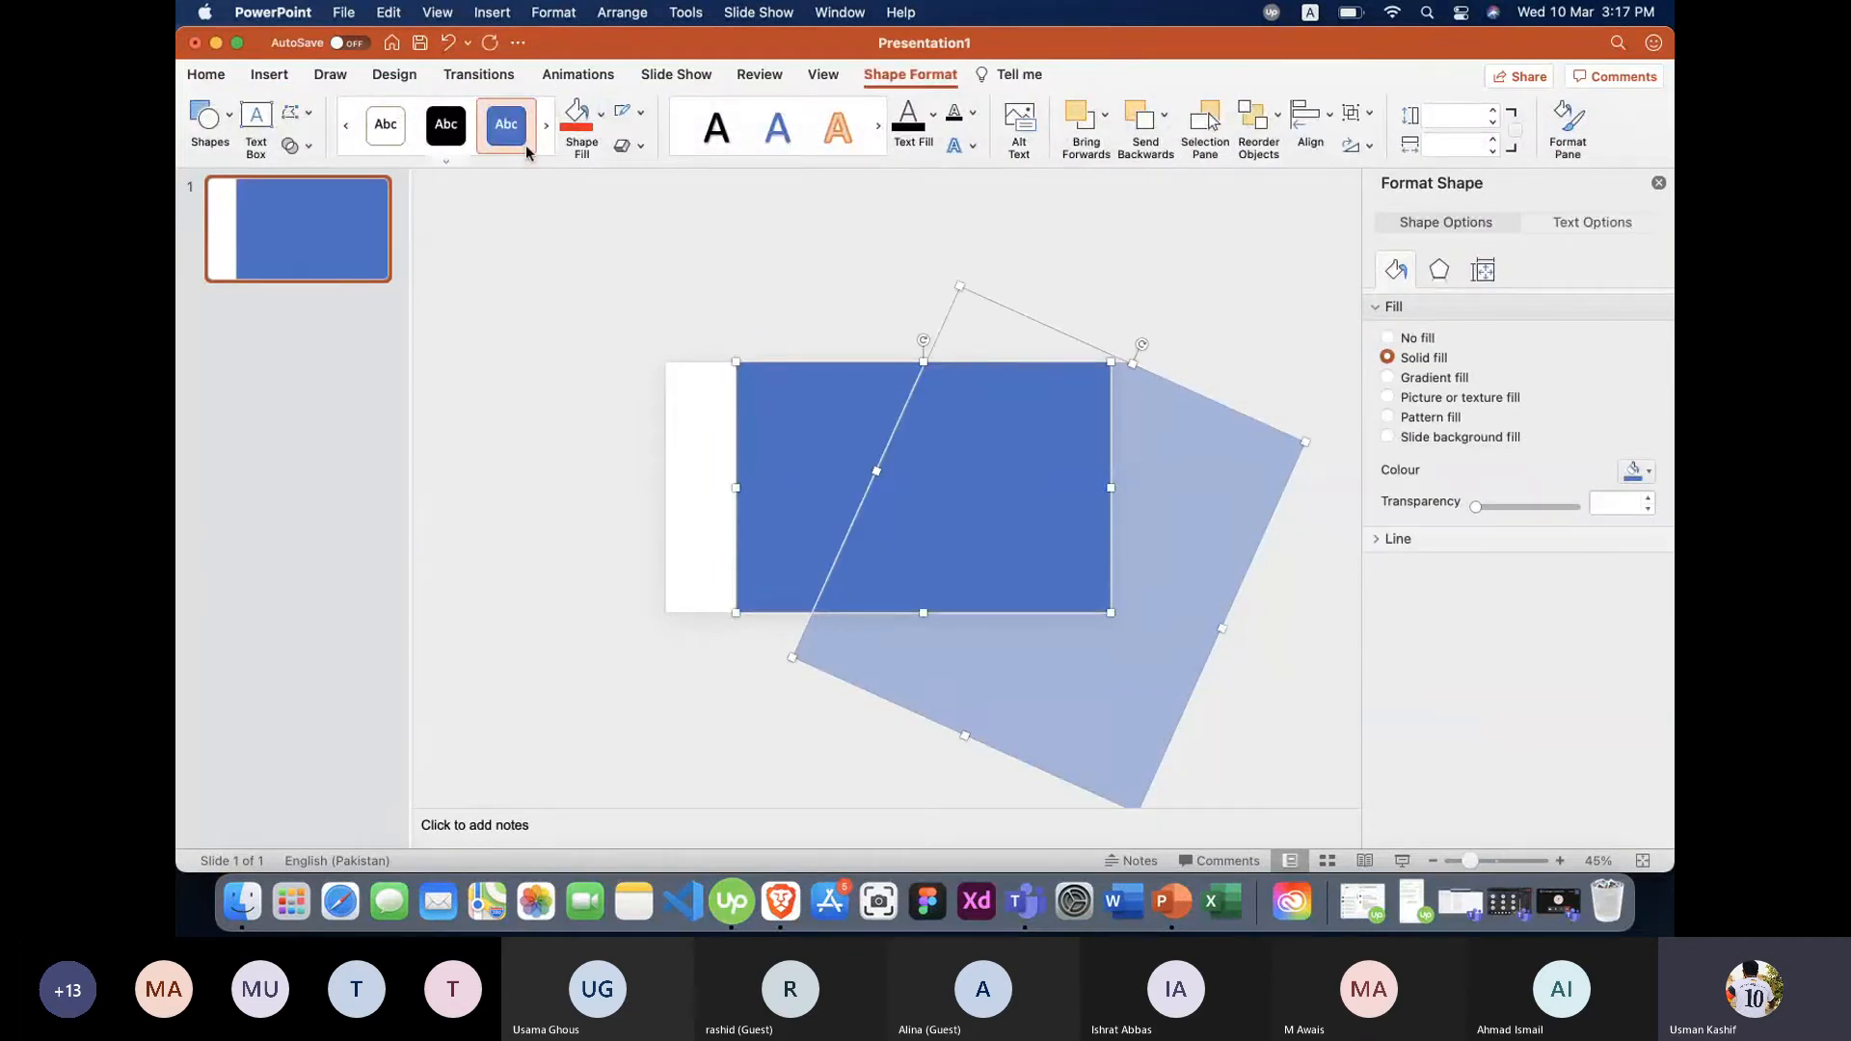
# Try subtracting one selected shape from the other with Merge Shapes, and undo the subtraction.
pyautogui.click(309, 149)
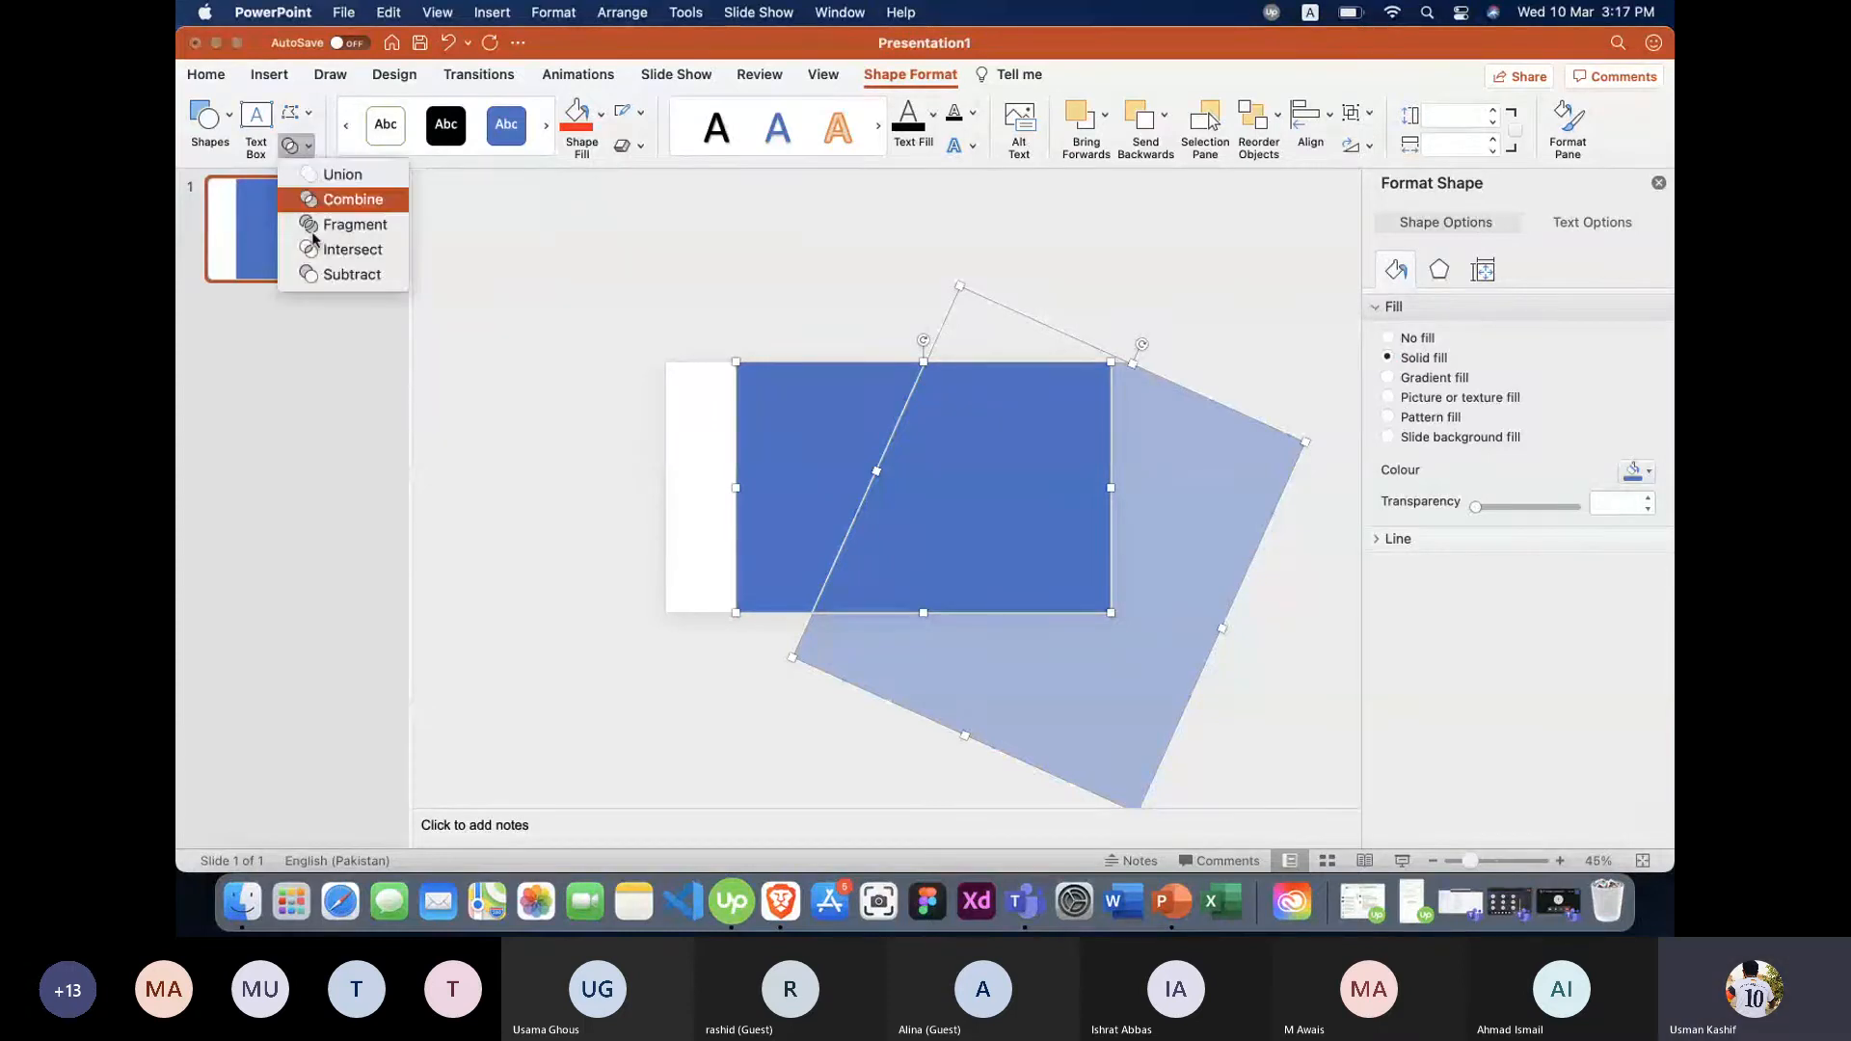
pyautogui.click(330, 274)
pyautogui.press('super+z')
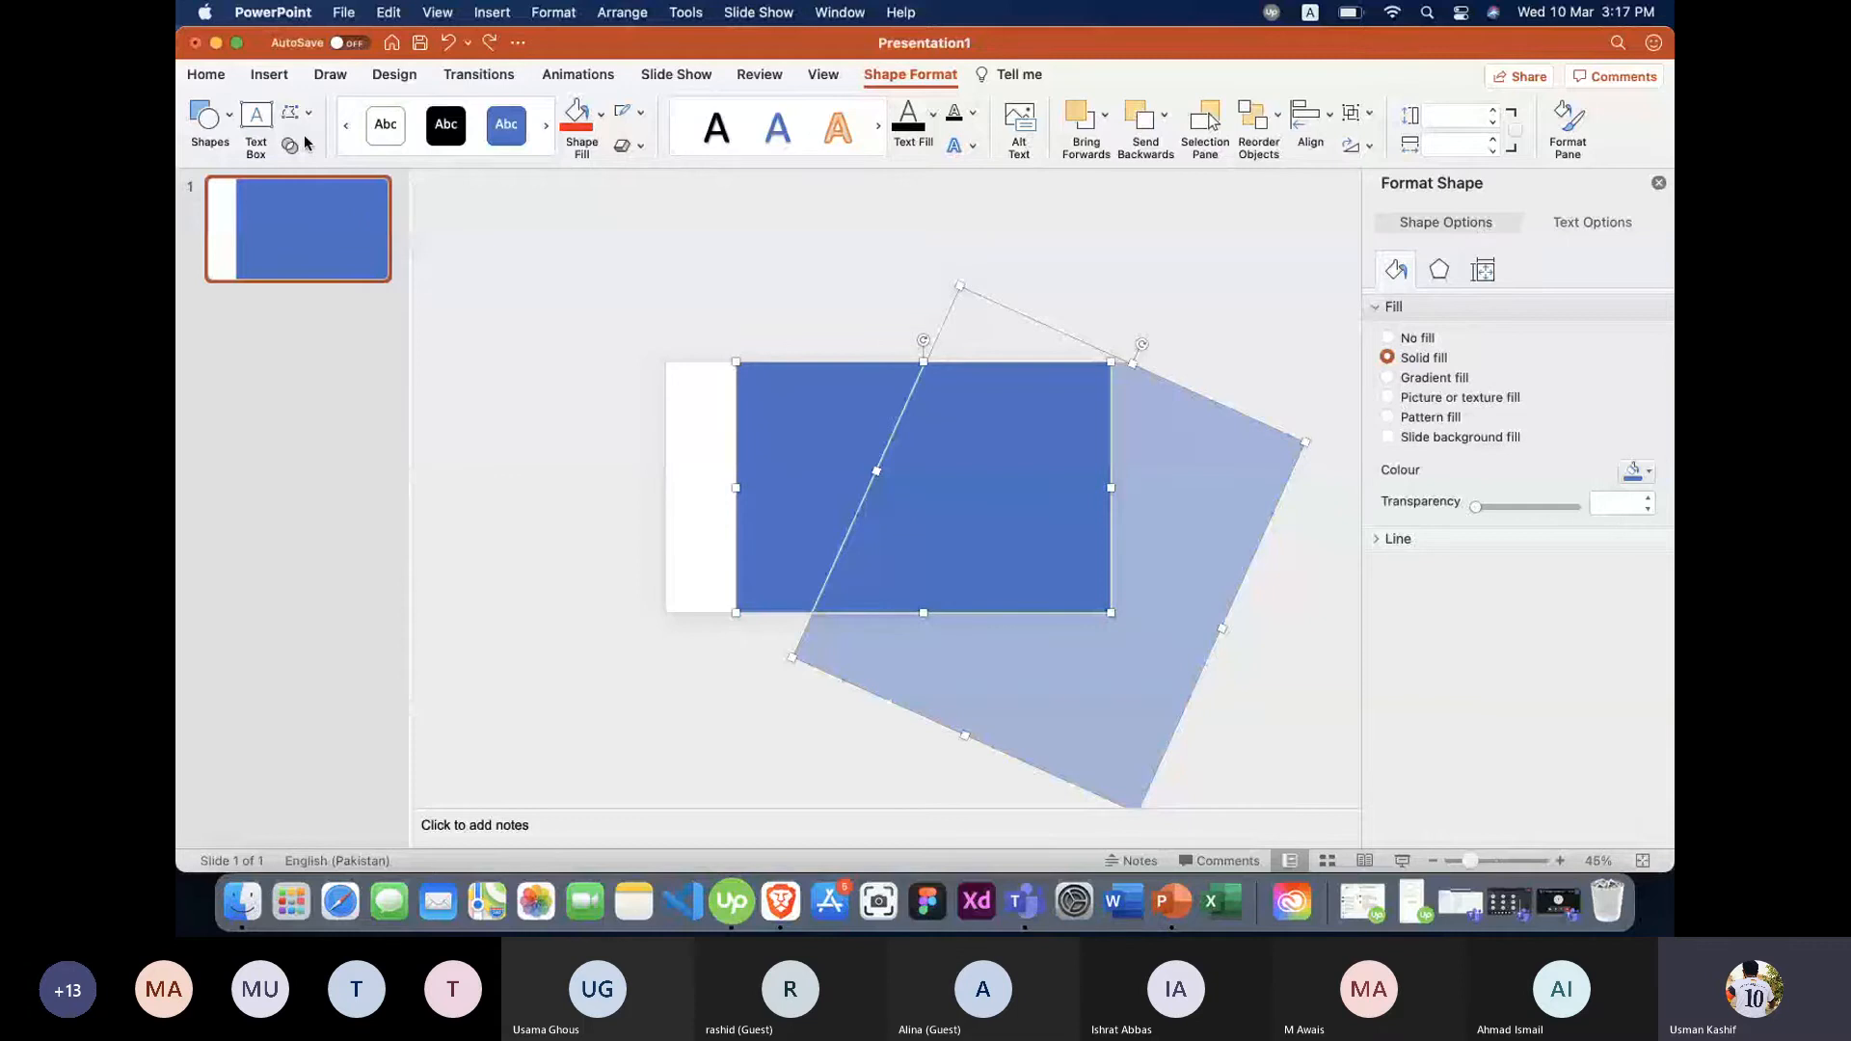
# Intersect the two selected shapes with Merge Shapes, keeping only their overlap within the slide.
pyautogui.click(308, 145)
pyautogui.click(345, 250)
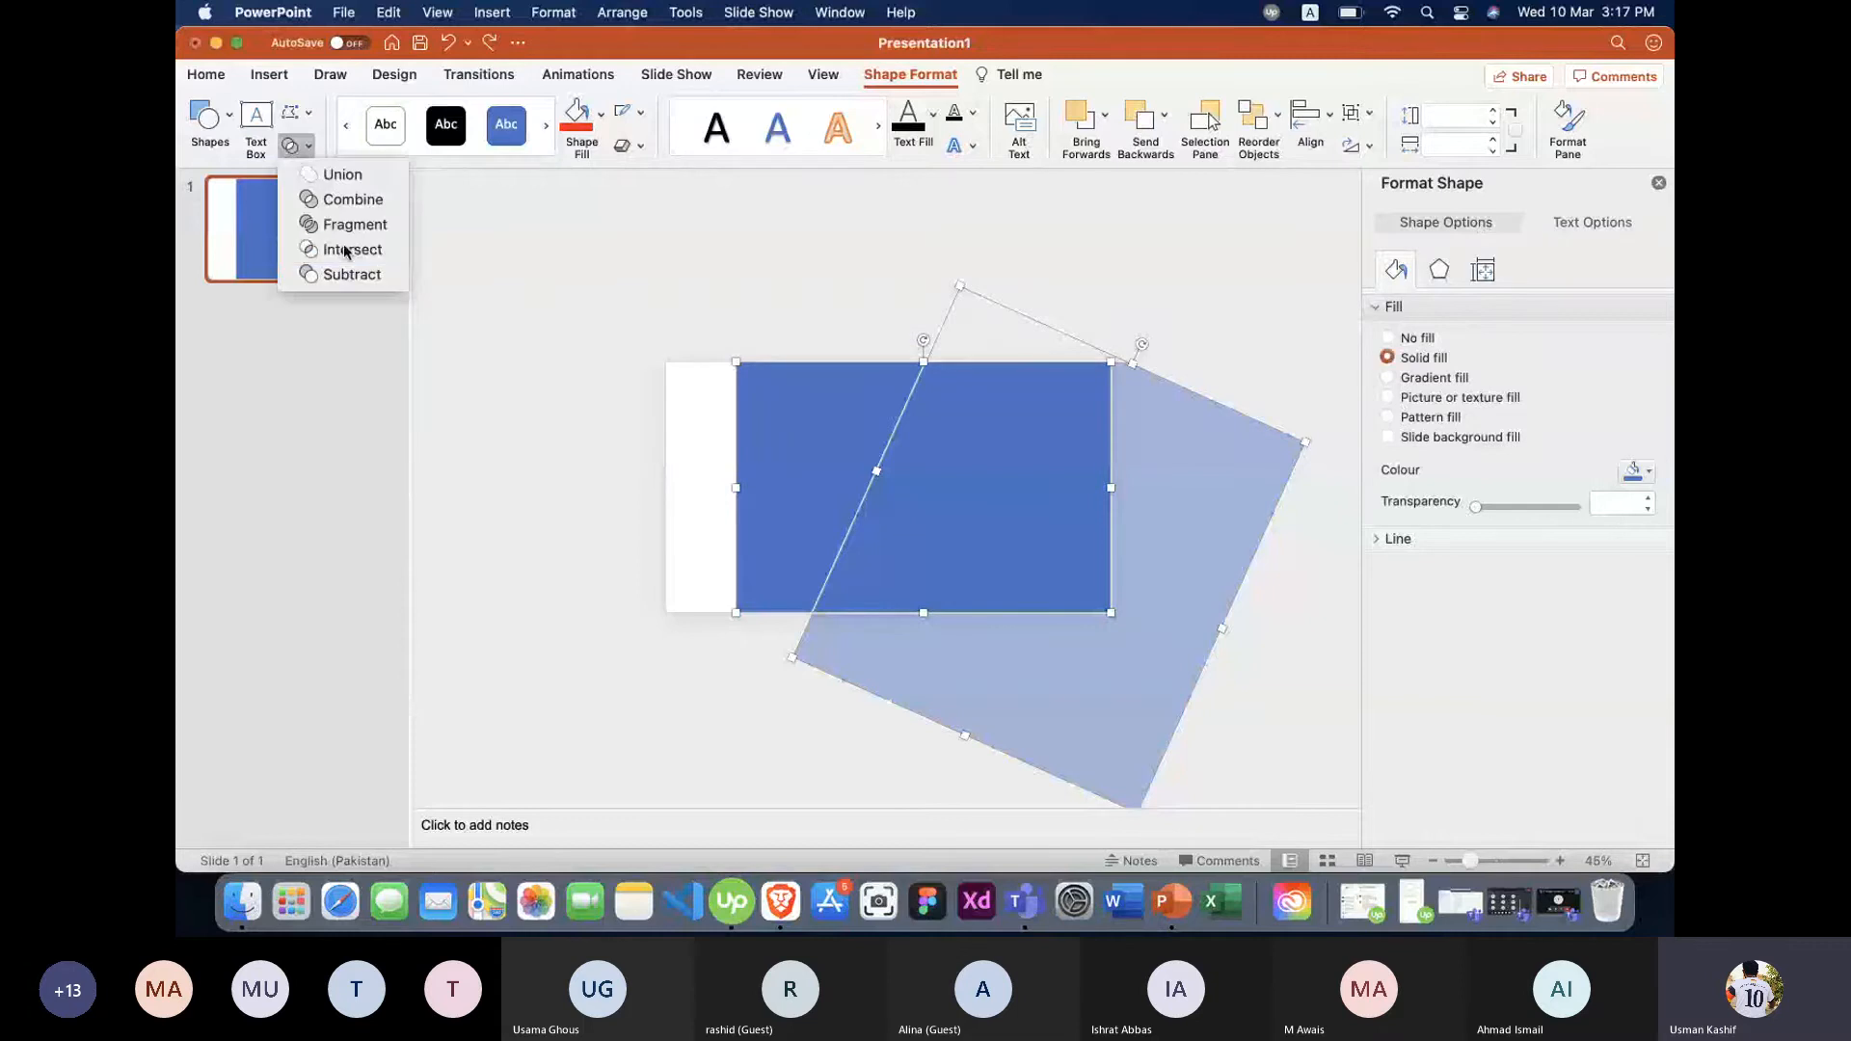
pyautogui.click(659, 628)
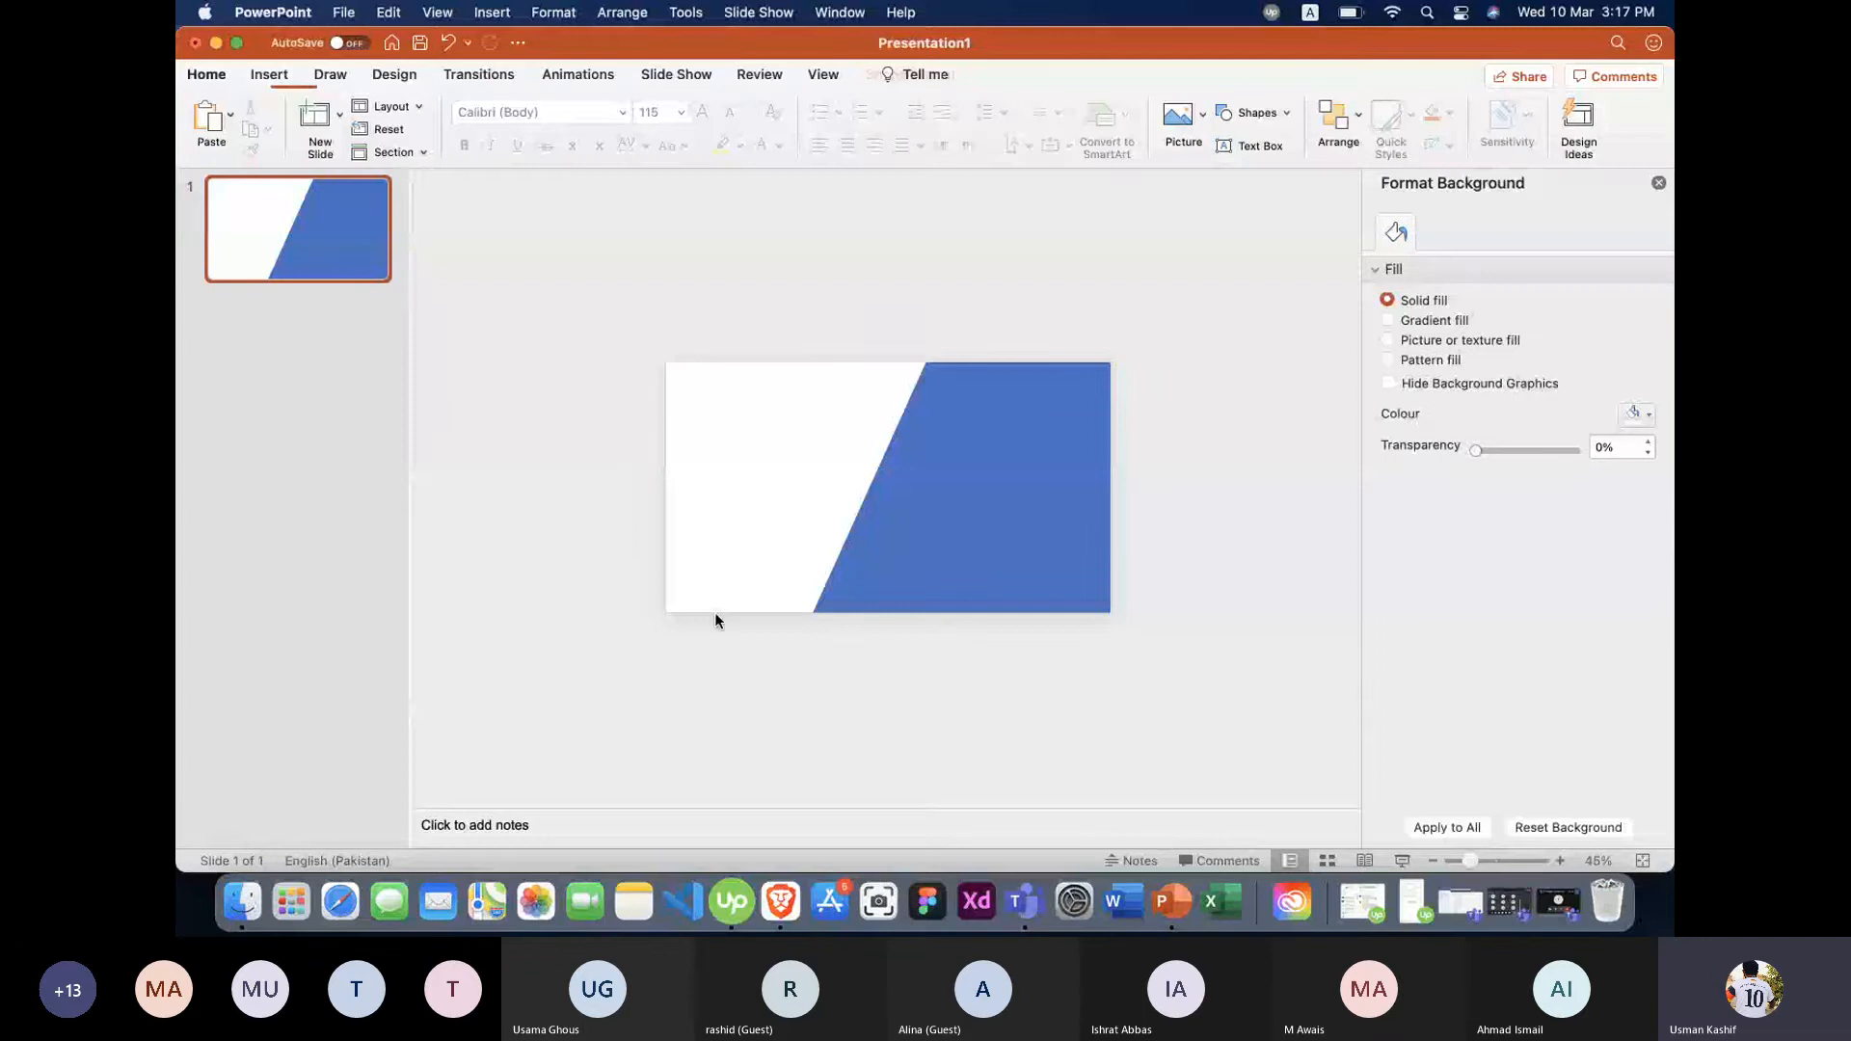
pyautogui.click(938, 553)
pyautogui.moveTo(937, 554)
pyautogui.mouseDown()
pyautogui.moveTo(740, 563)
pyautogui.moveTo(946, 552)
pyautogui.mouseUp()
pyautogui.click(981, 694)
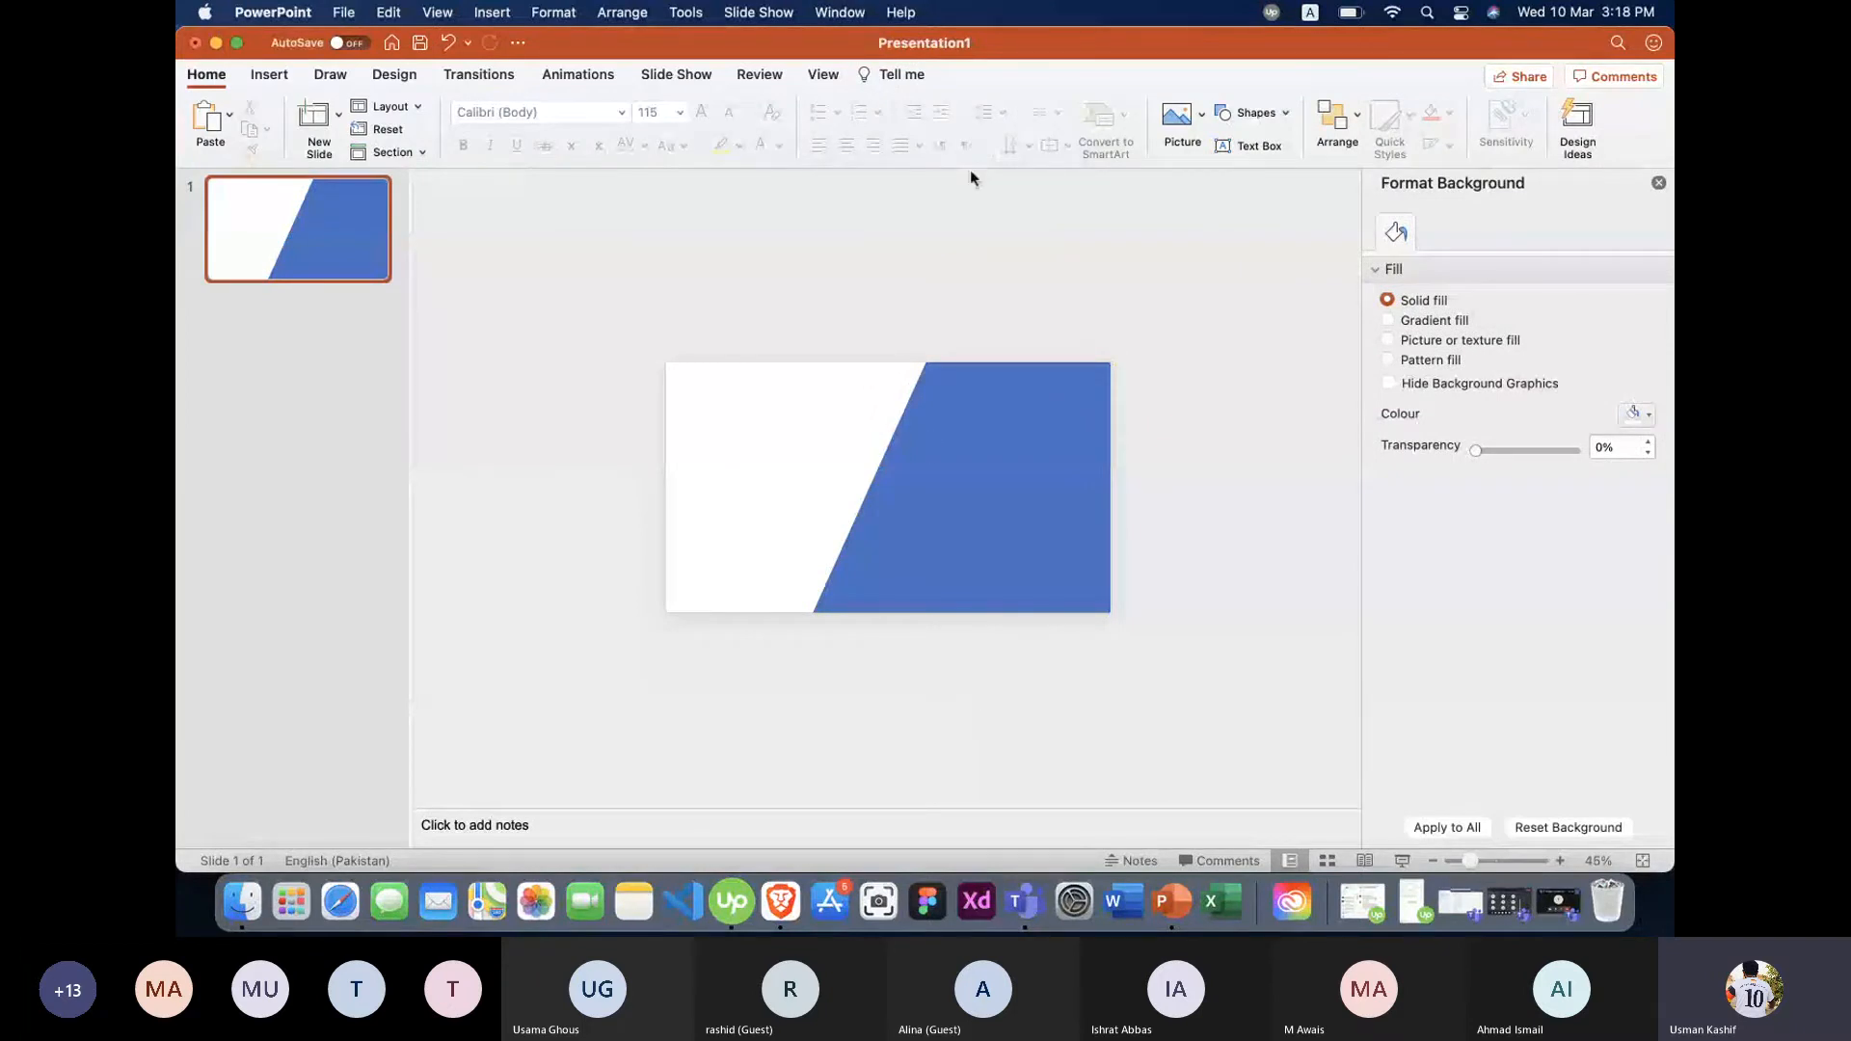
# Edit the slanted panel's points, moving its lower-left corner outward along the slide's bottom edge until the panel is about 28.26 cm wide.
pyautogui.click(931, 446)
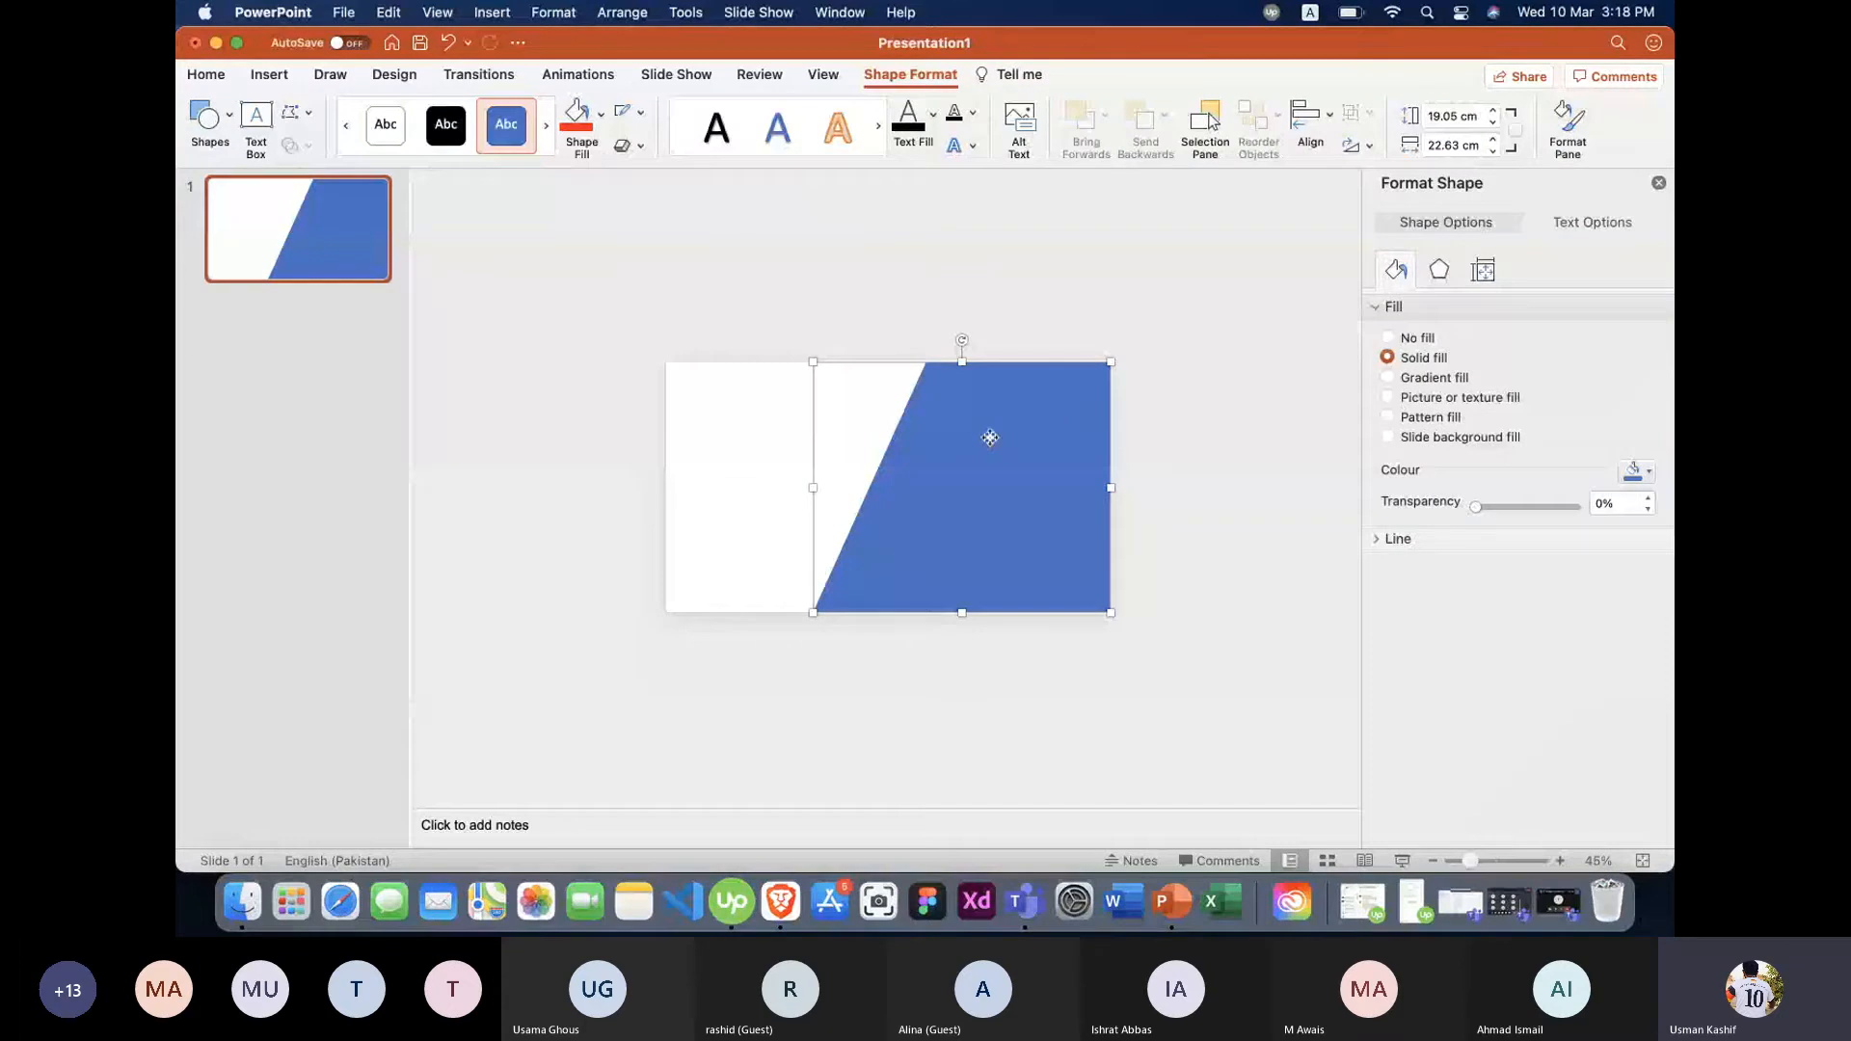
pyautogui.press('Escape')
pyautogui.click(1098, 367)
pyautogui.rightClick(1112, 360)
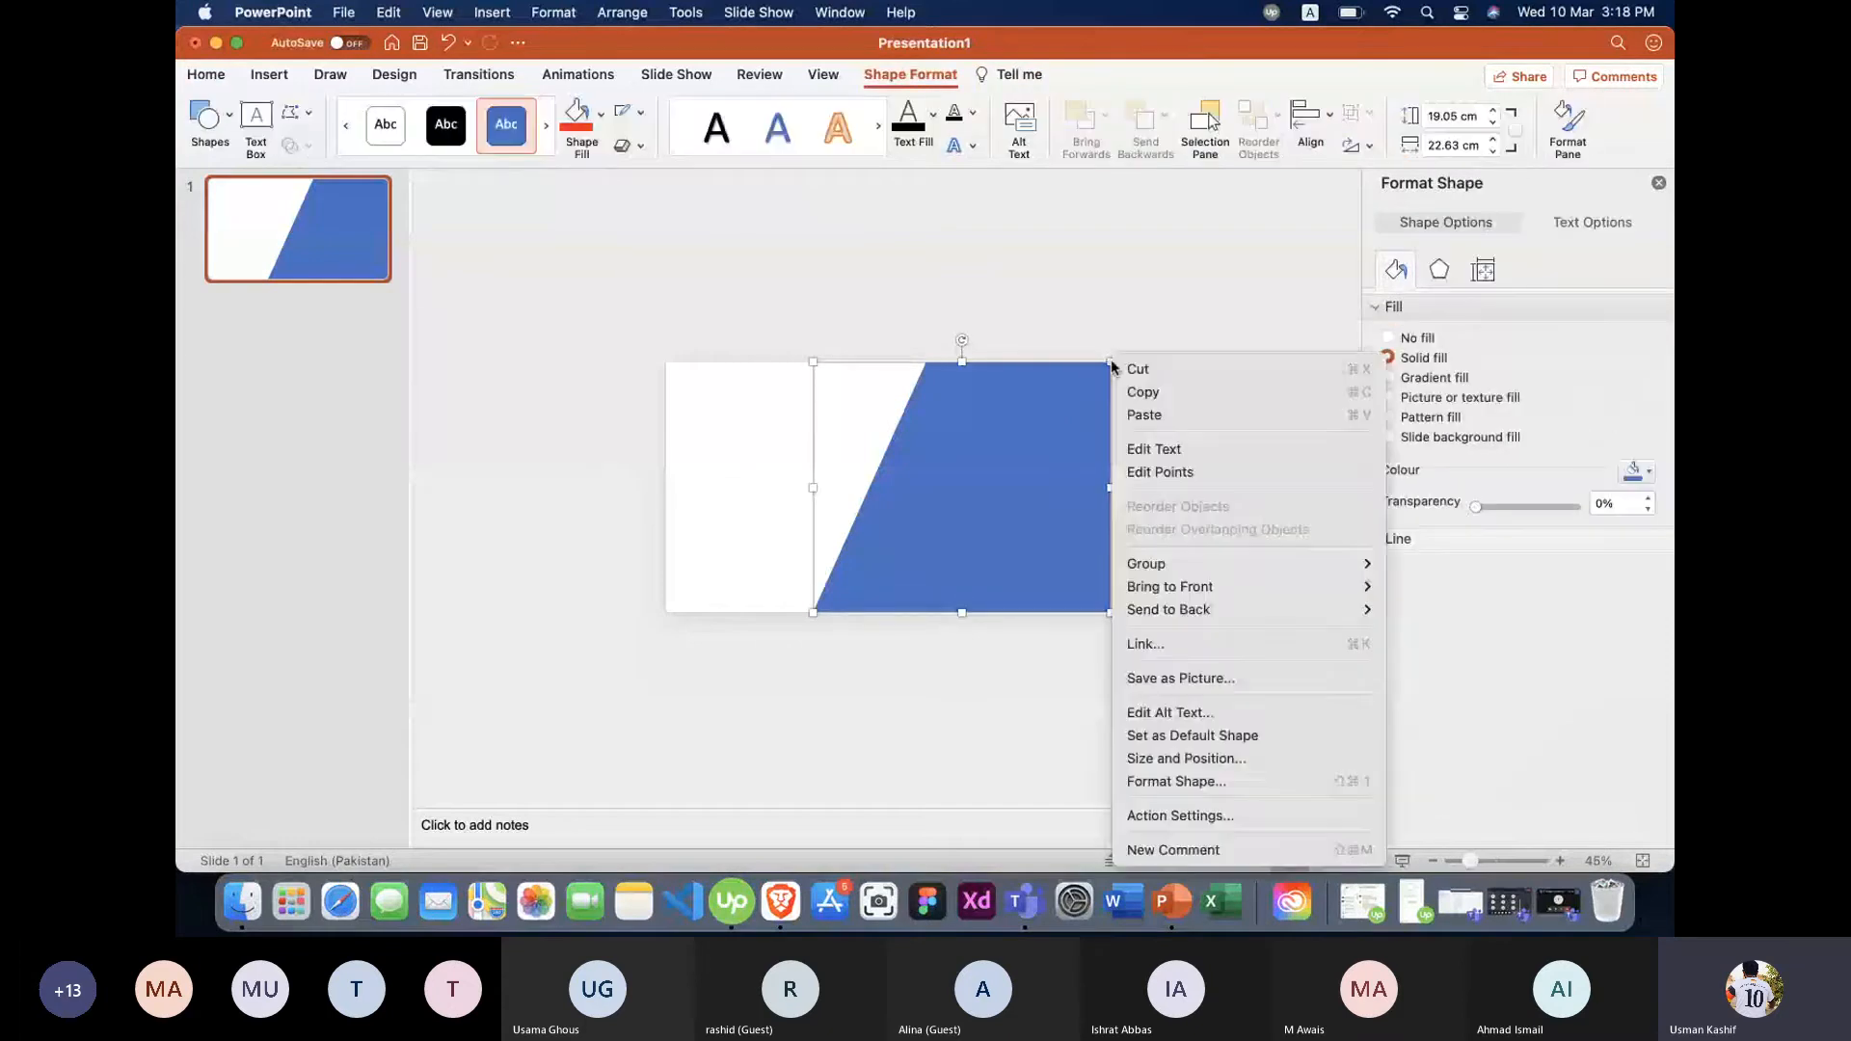
pyautogui.click(1149, 476)
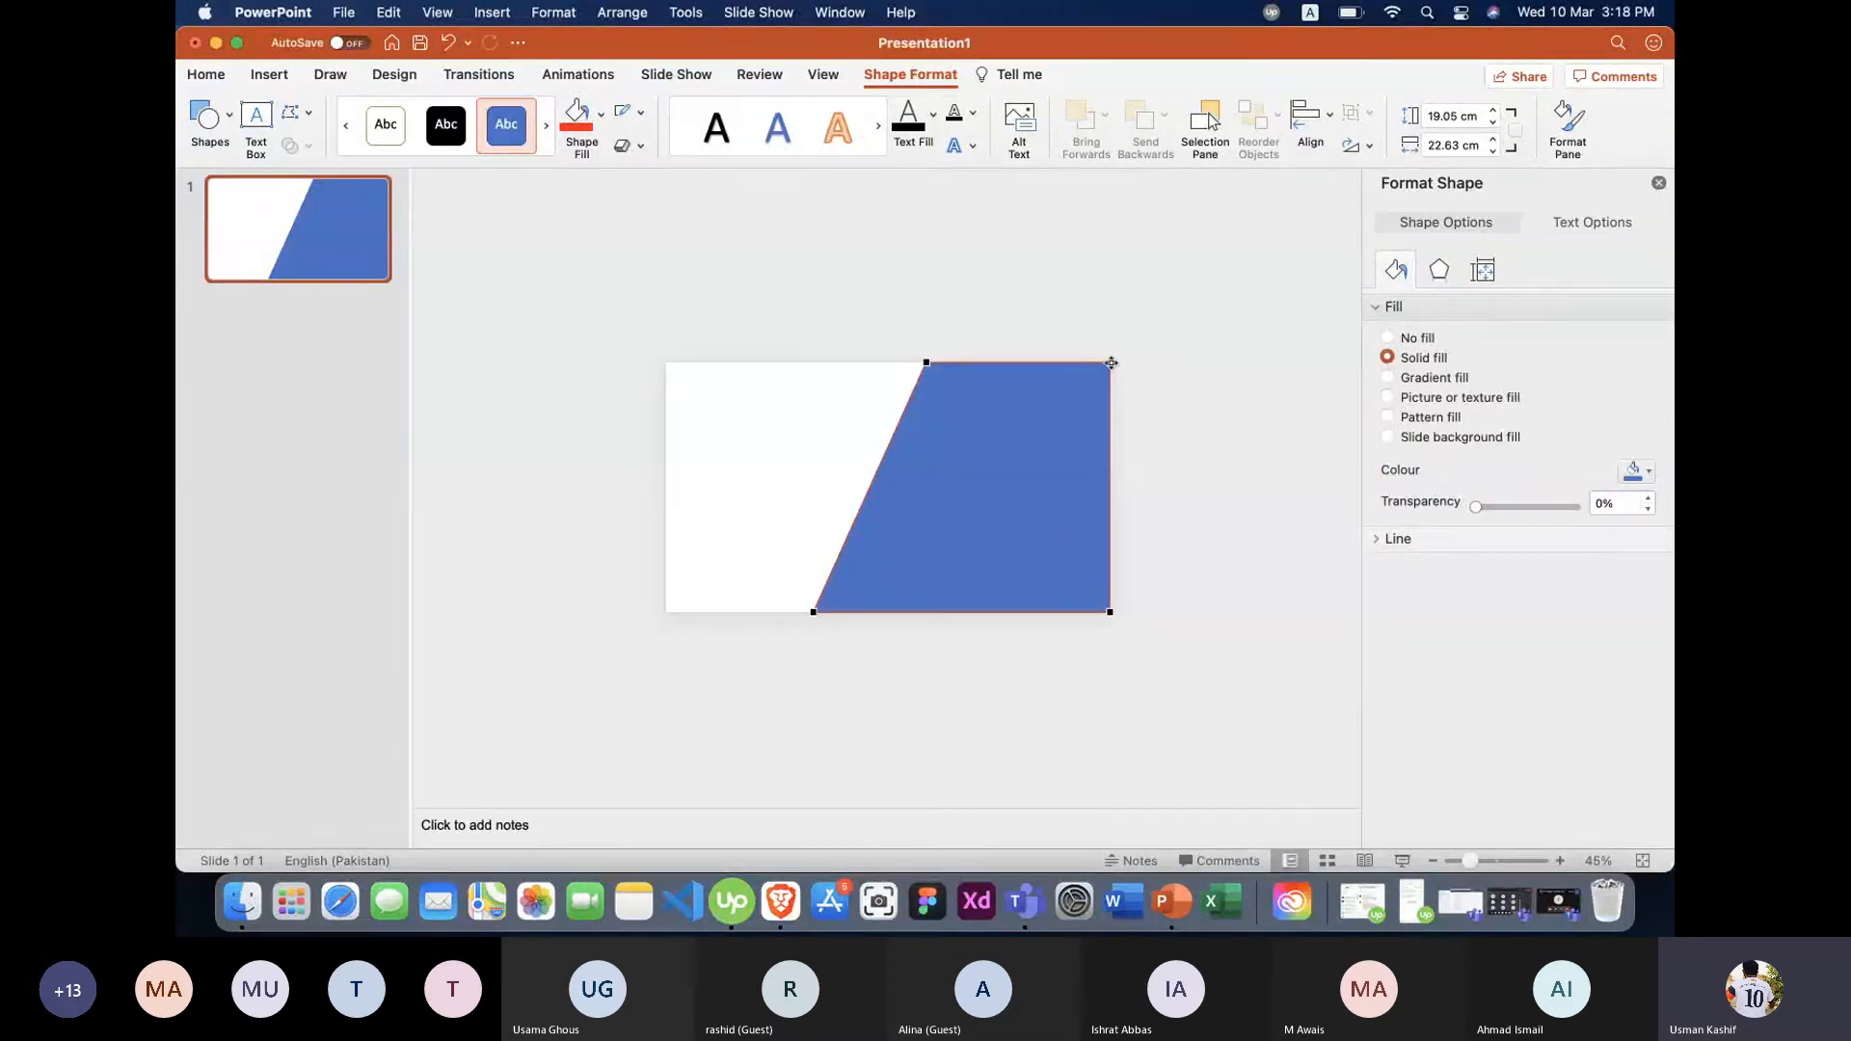
pyautogui.moveTo(814, 611); pyautogui.dragTo(739, 613)
# Nudge the slanted panel slightly to the right, past the slide's edge, and finish editing its points.
pyautogui.press('Right')
pyautogui.press('Right')
pyautogui.press('Right')
pyautogui.press('Right')
pyautogui.press('Right')
pyautogui.press('Right')
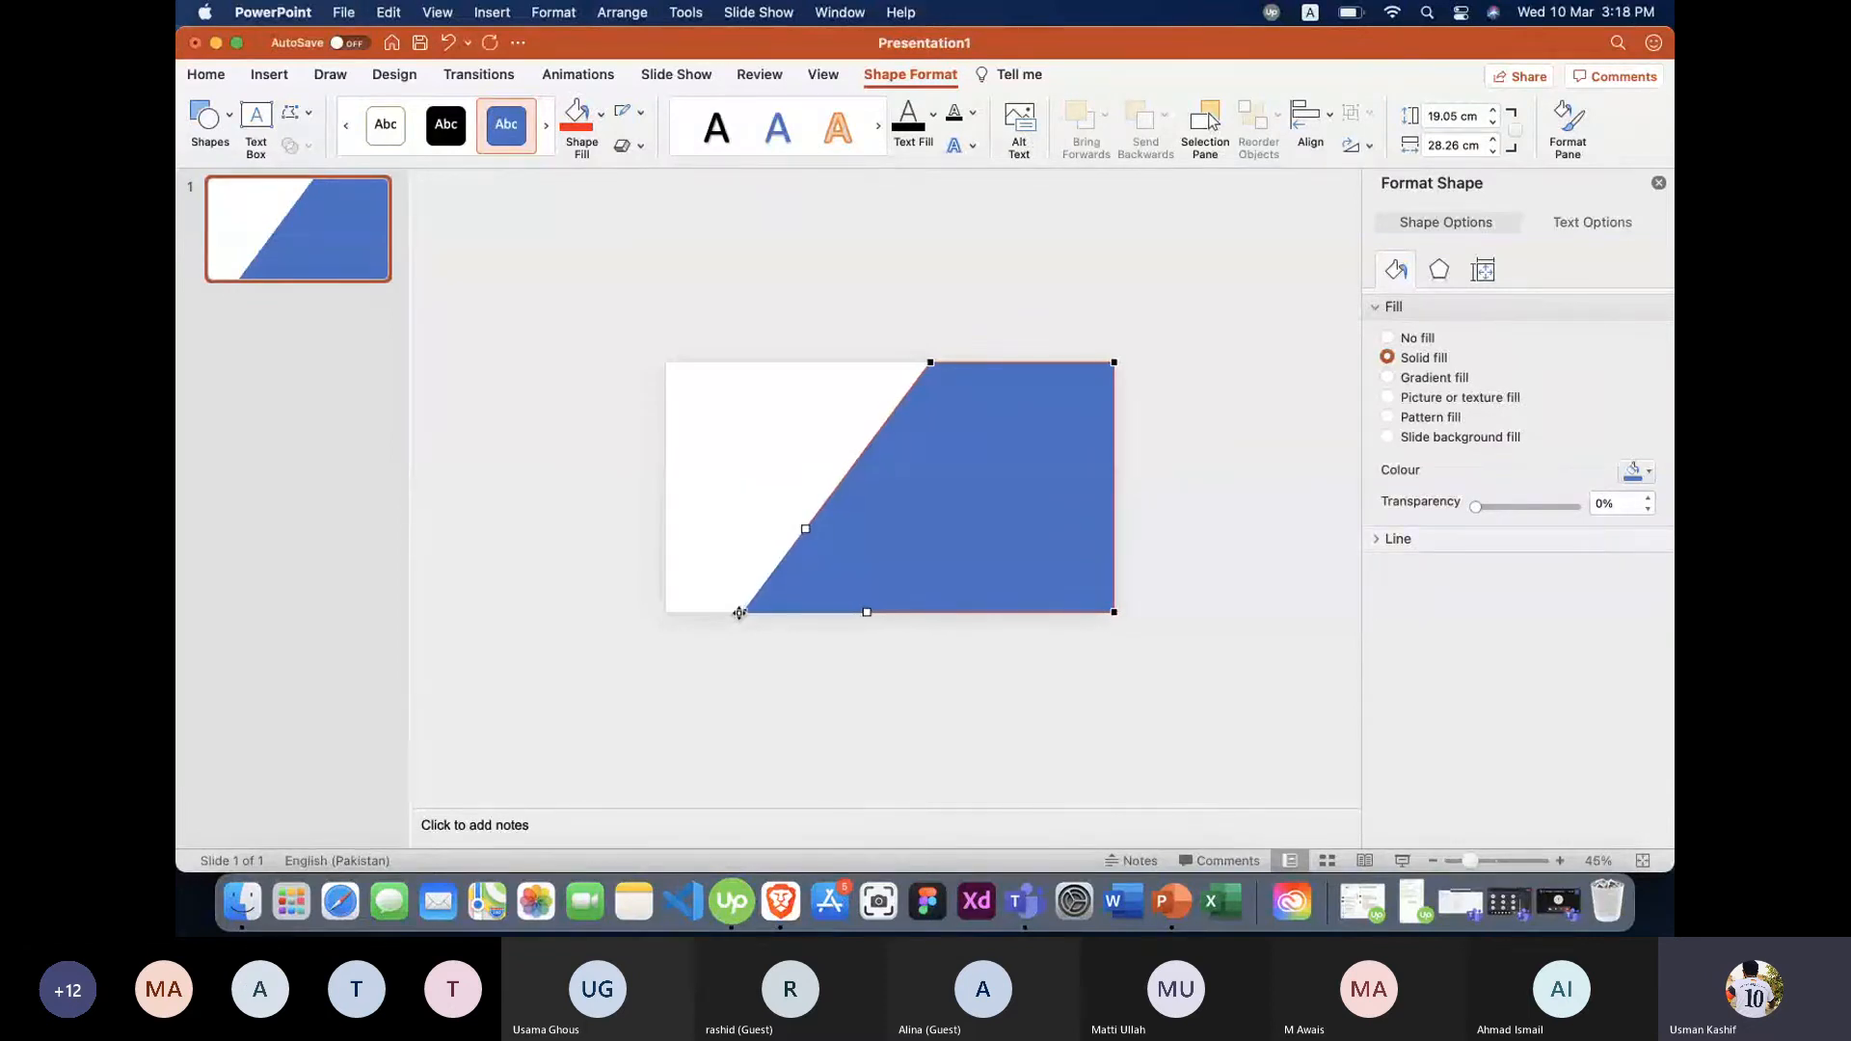
pyautogui.click(744, 613)
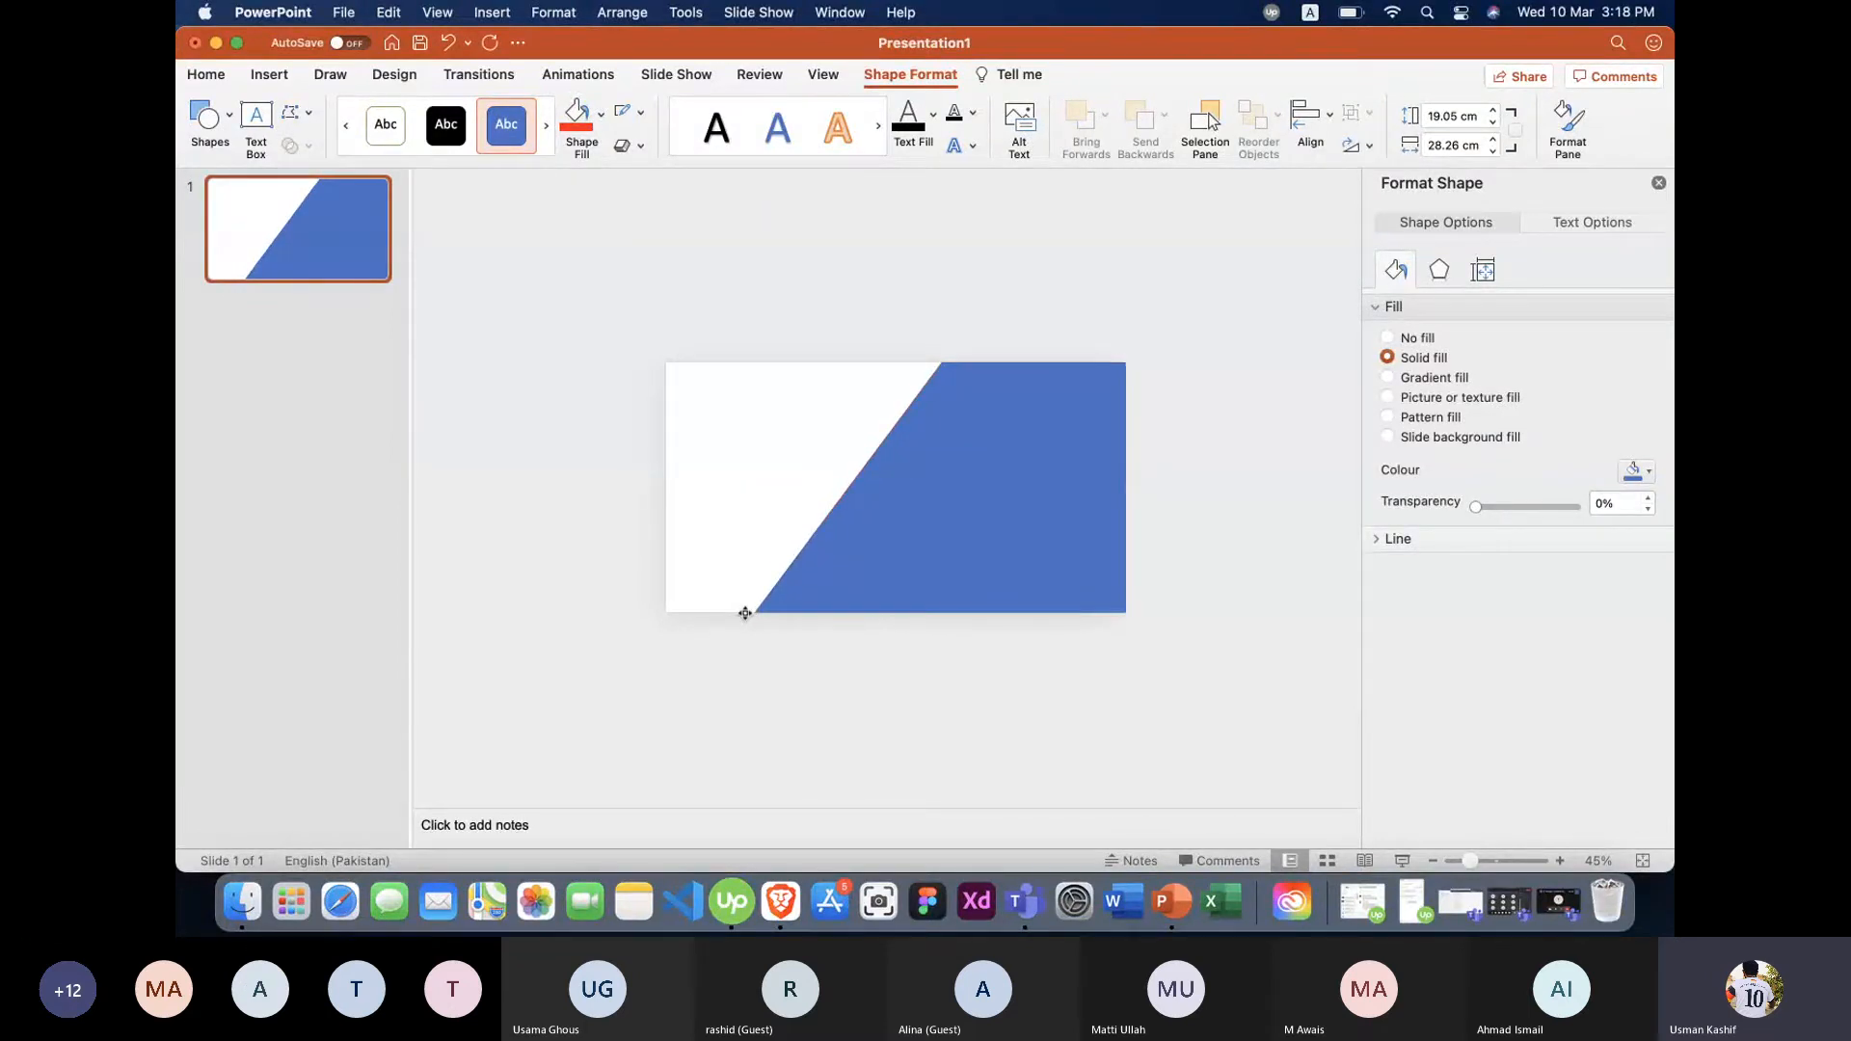
# Make the panel's upper-right corner a smooth point, and stretch its handle and the point outward to form a large curve beyond the slide.
pyautogui.click(829, 576)
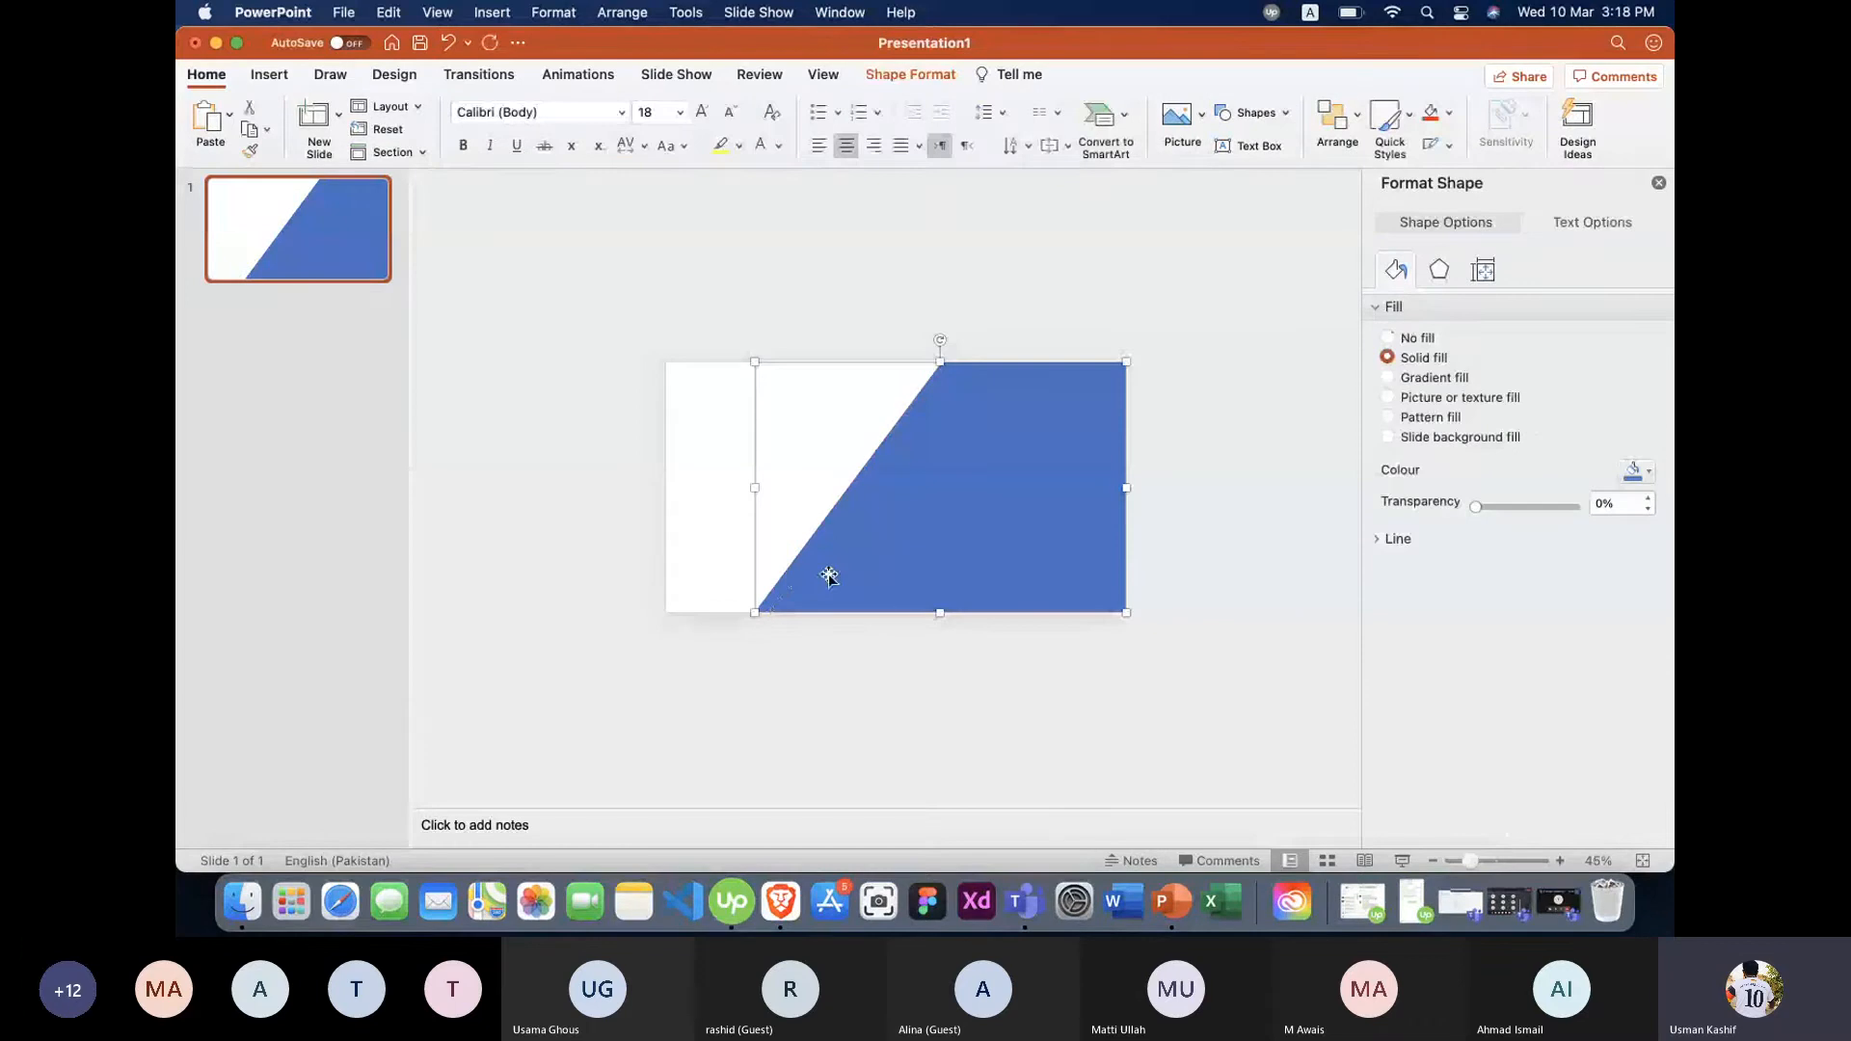
pyautogui.rightClick(829, 576)
pyautogui.click(916, 476)
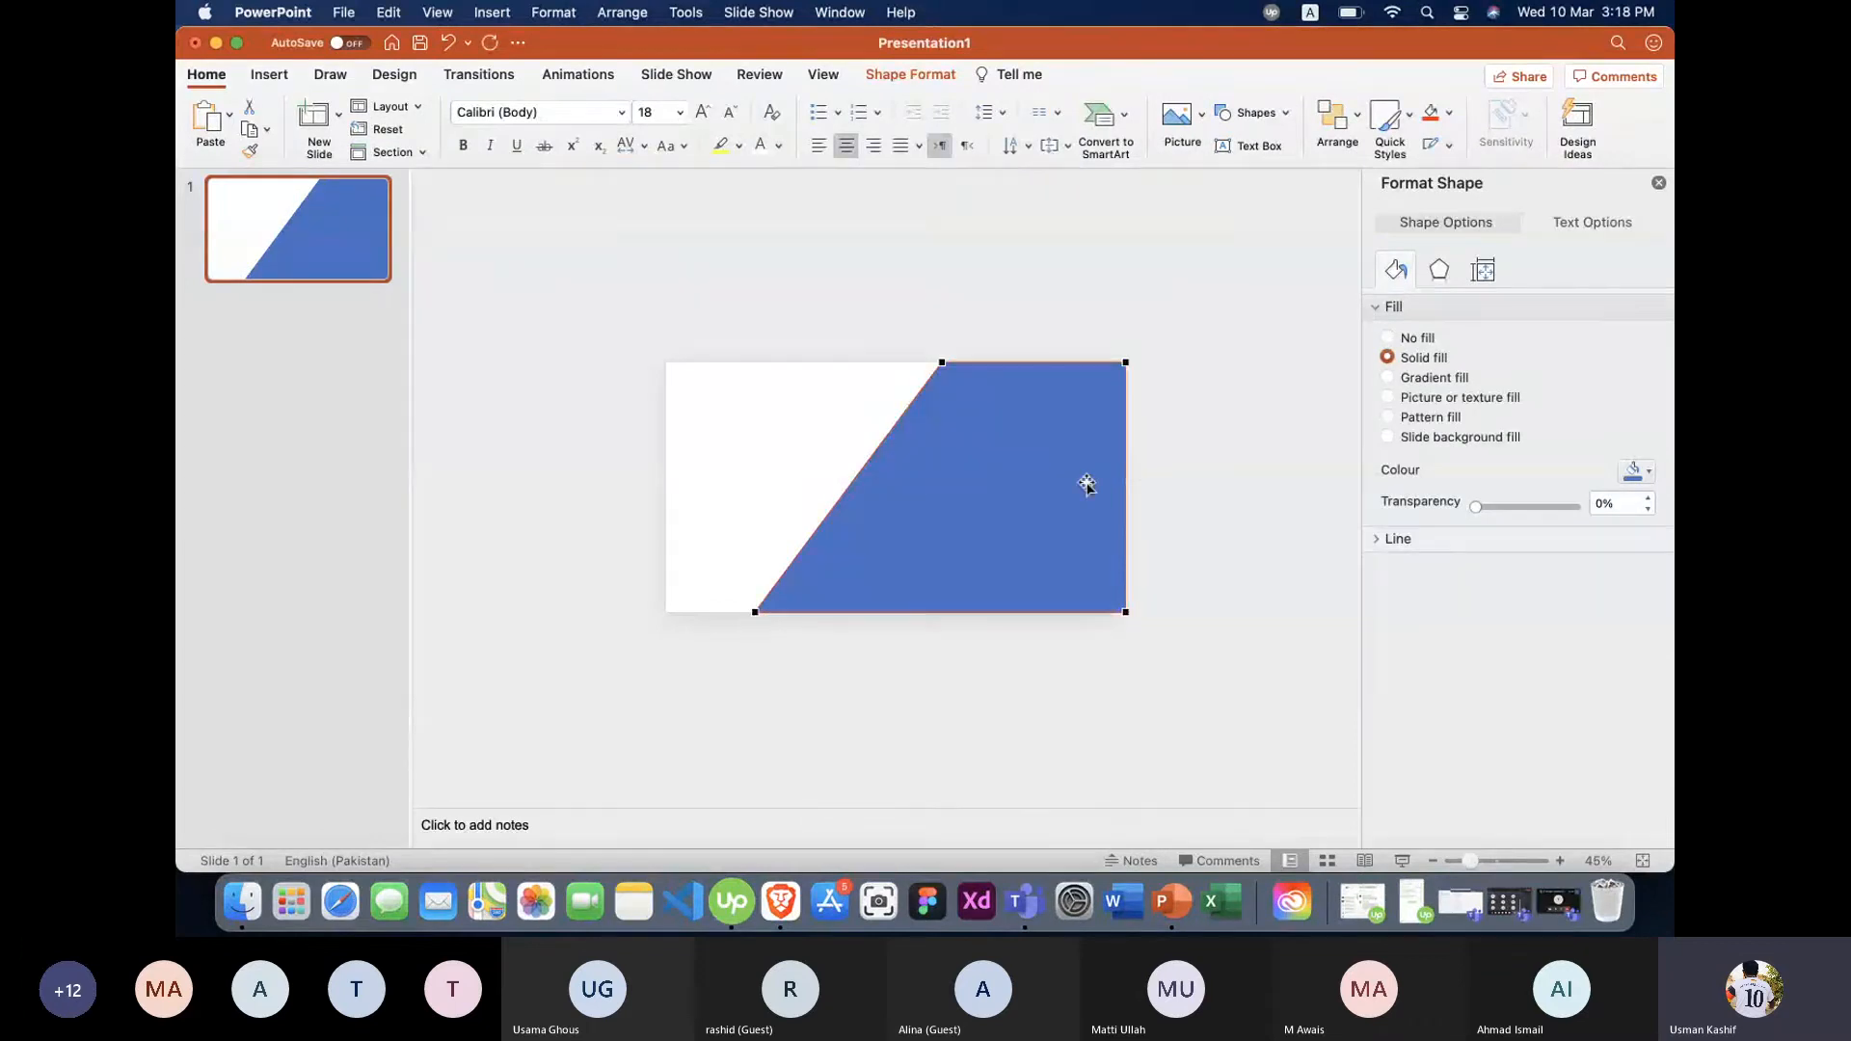
pyautogui.rightClick(1125, 361)
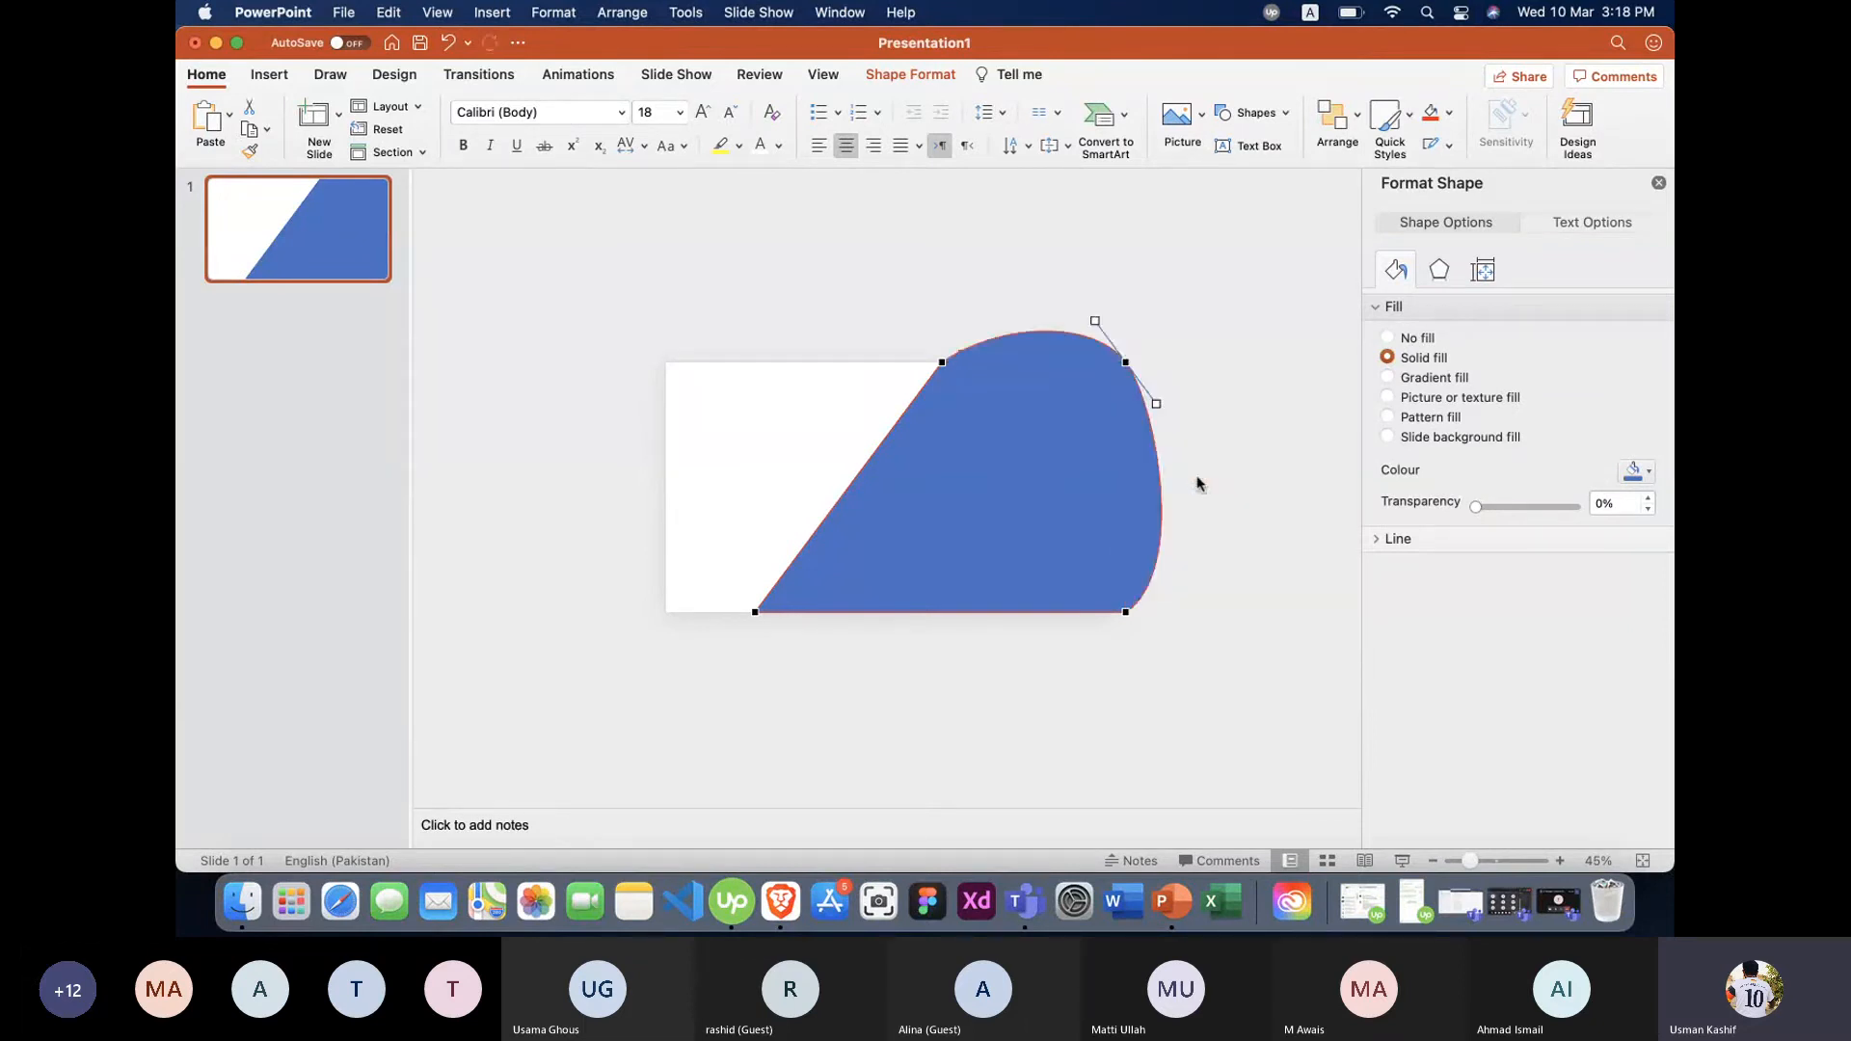
pyautogui.moveTo(1155, 402); pyautogui.dragTo(1209, 440)
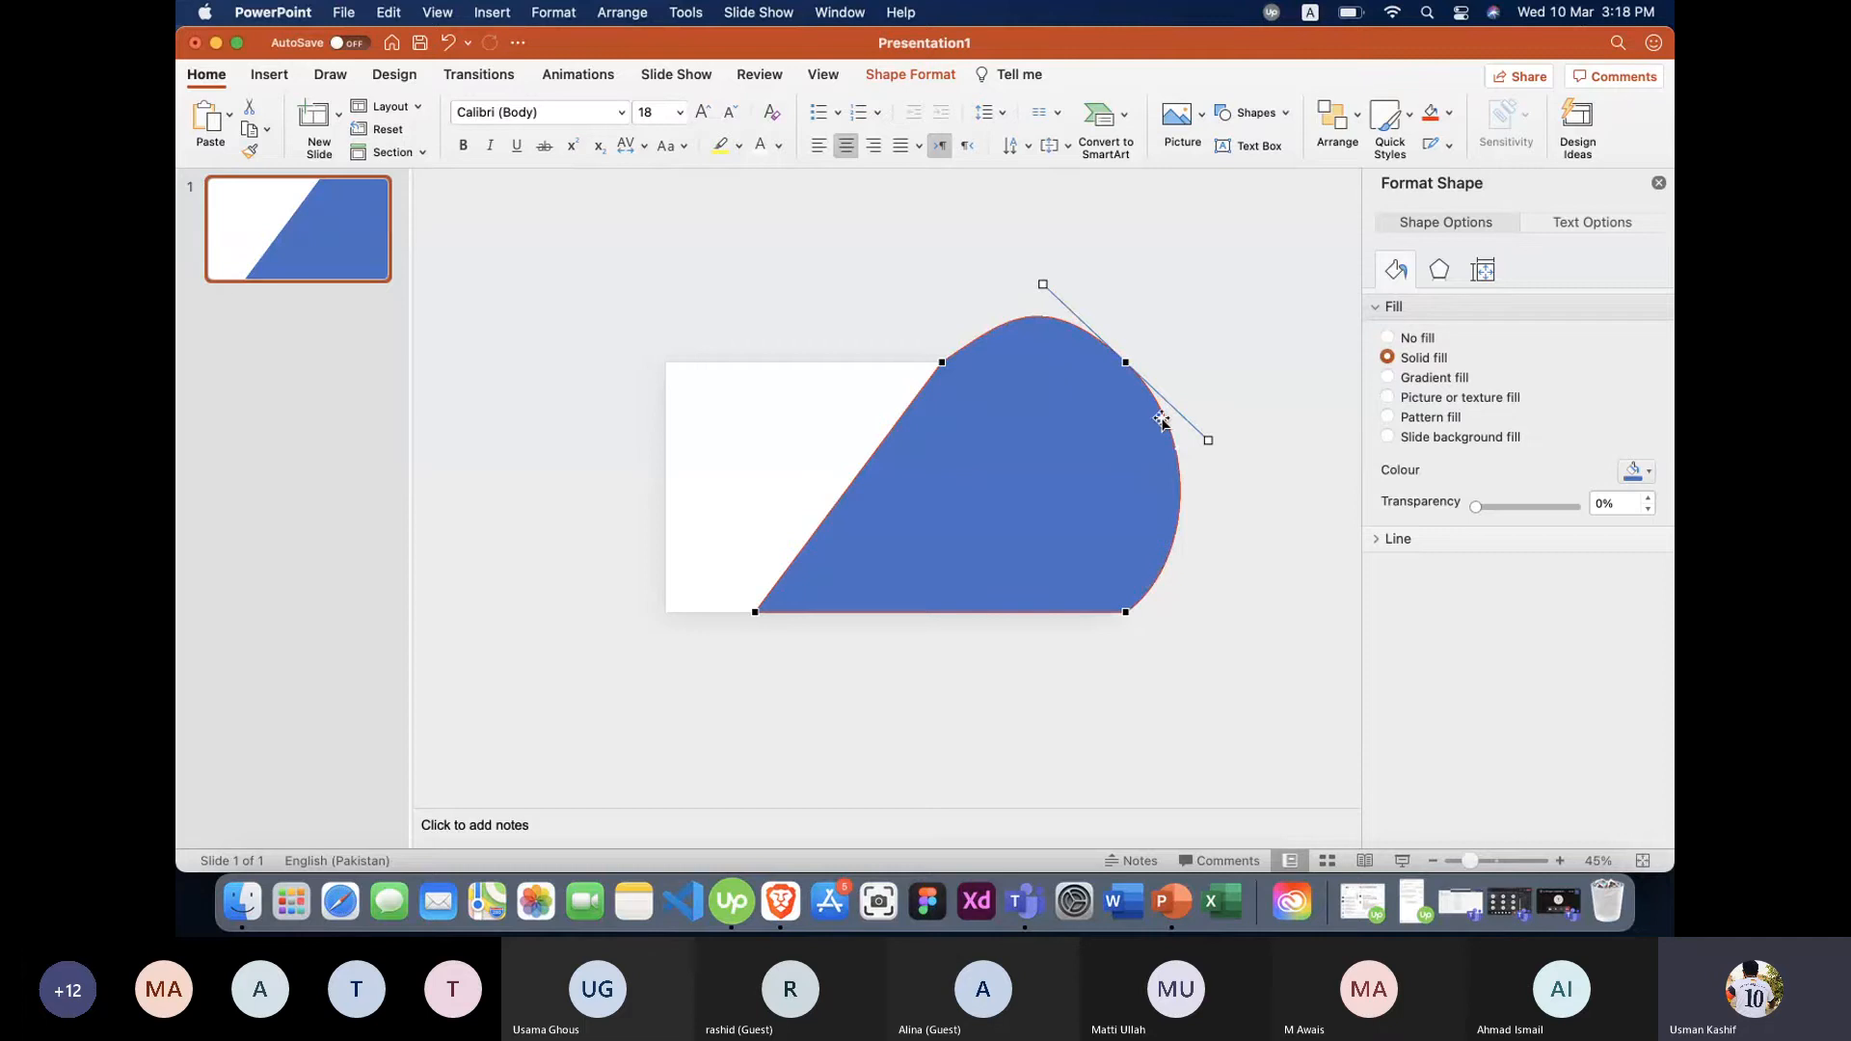
pyautogui.moveTo(1128, 358); pyautogui.dragTo(1170, 333)
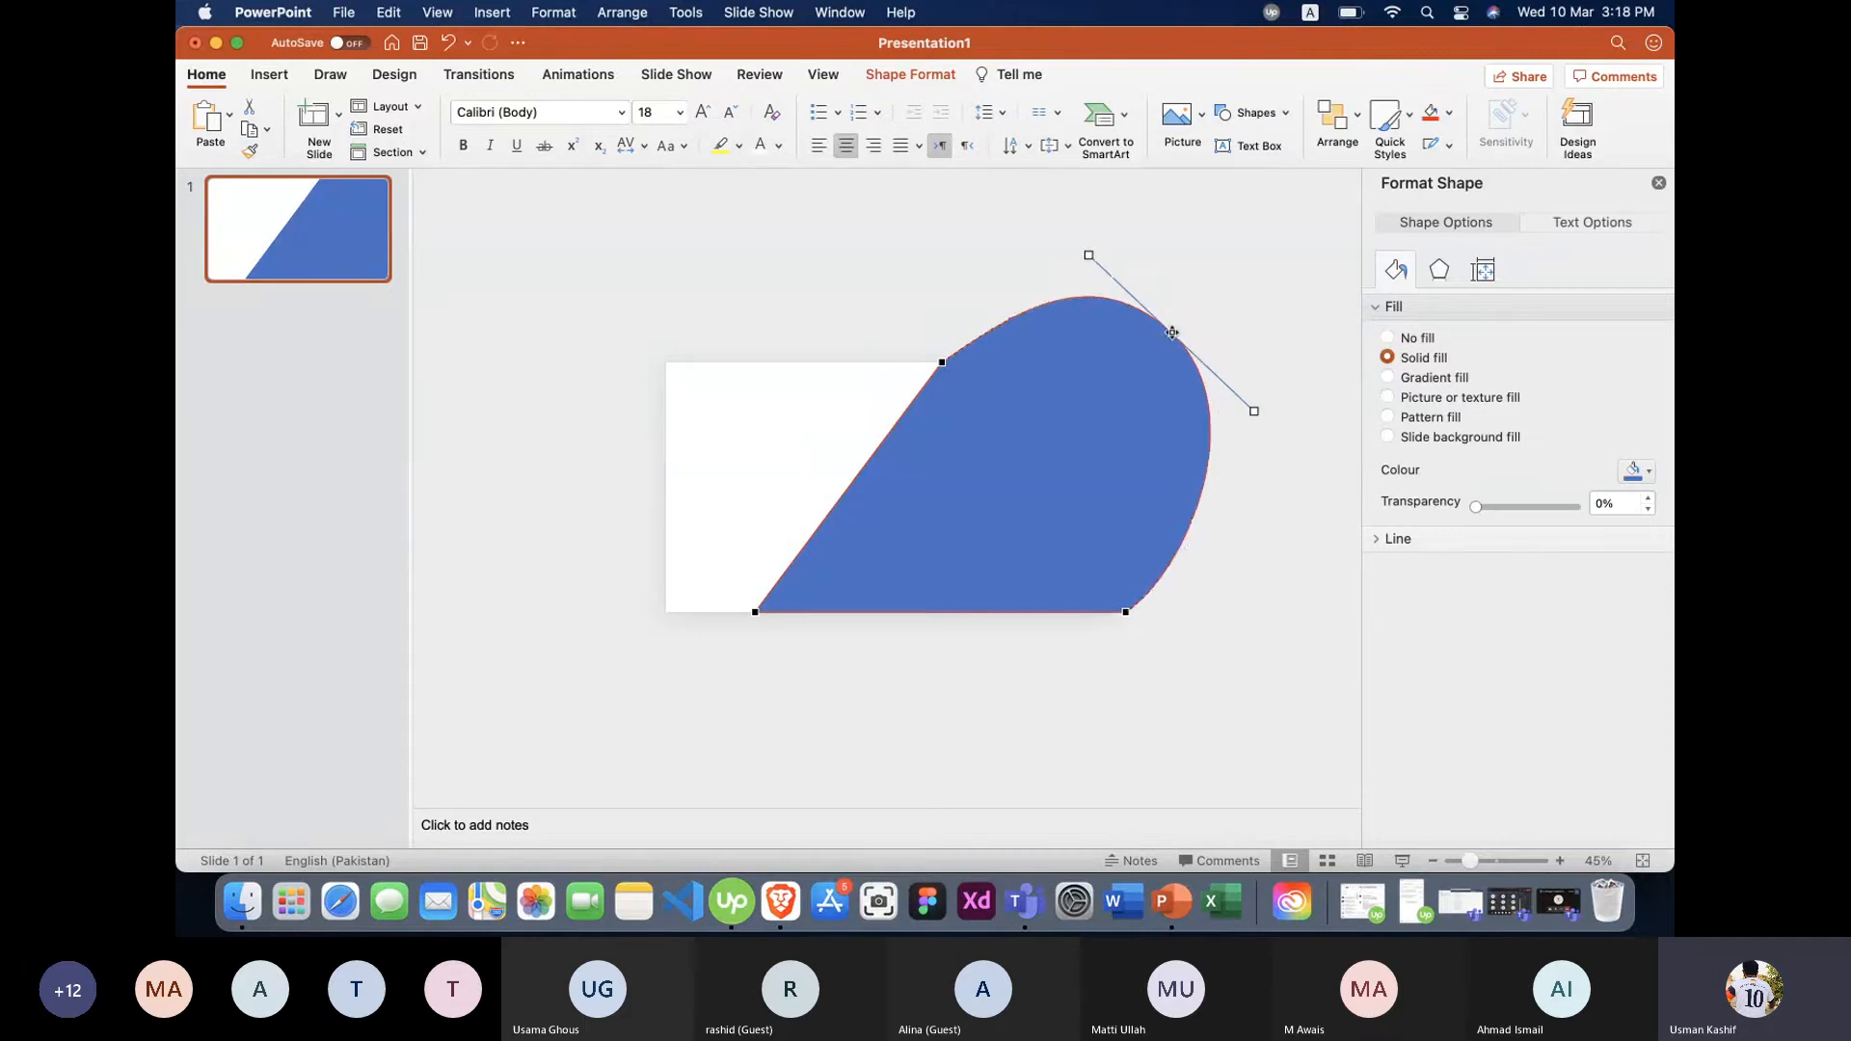
pyautogui.click(1050, 683)
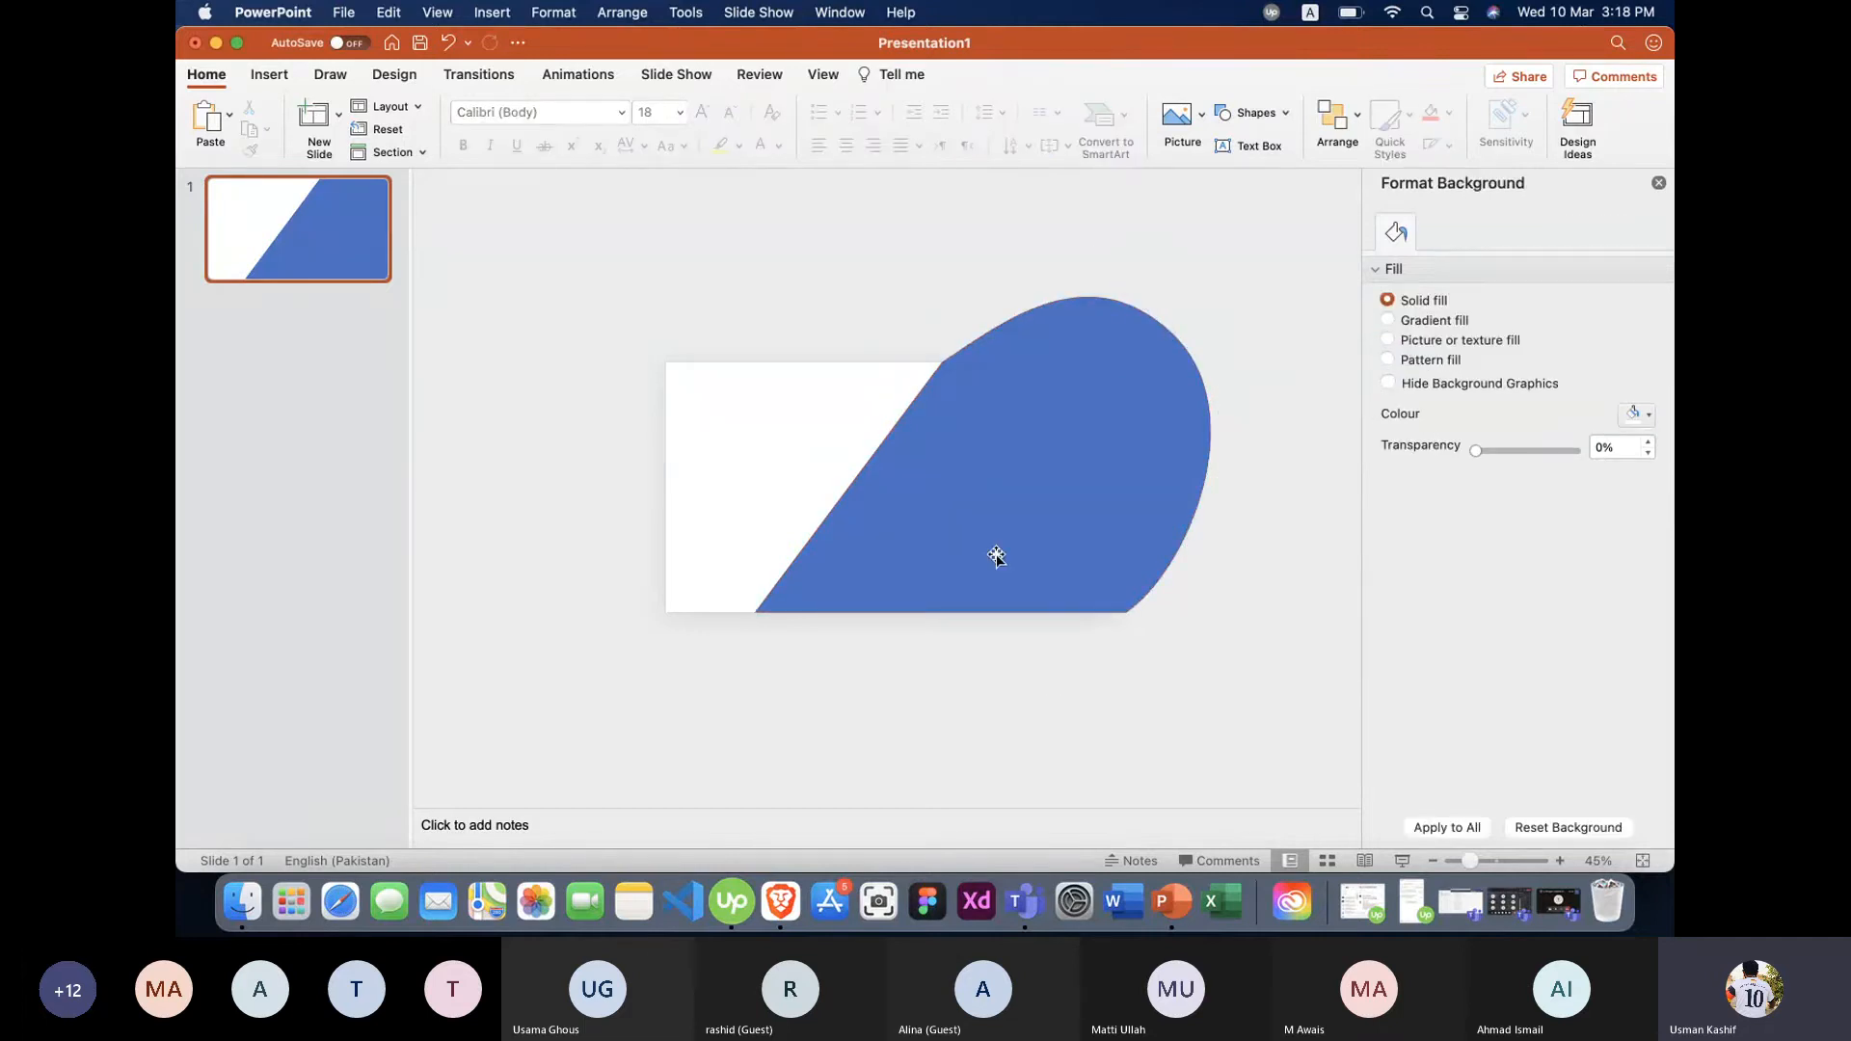
# Delete the curved blue shape from the slide.
pyautogui.click(967, 537)
pyautogui.press('Delete')
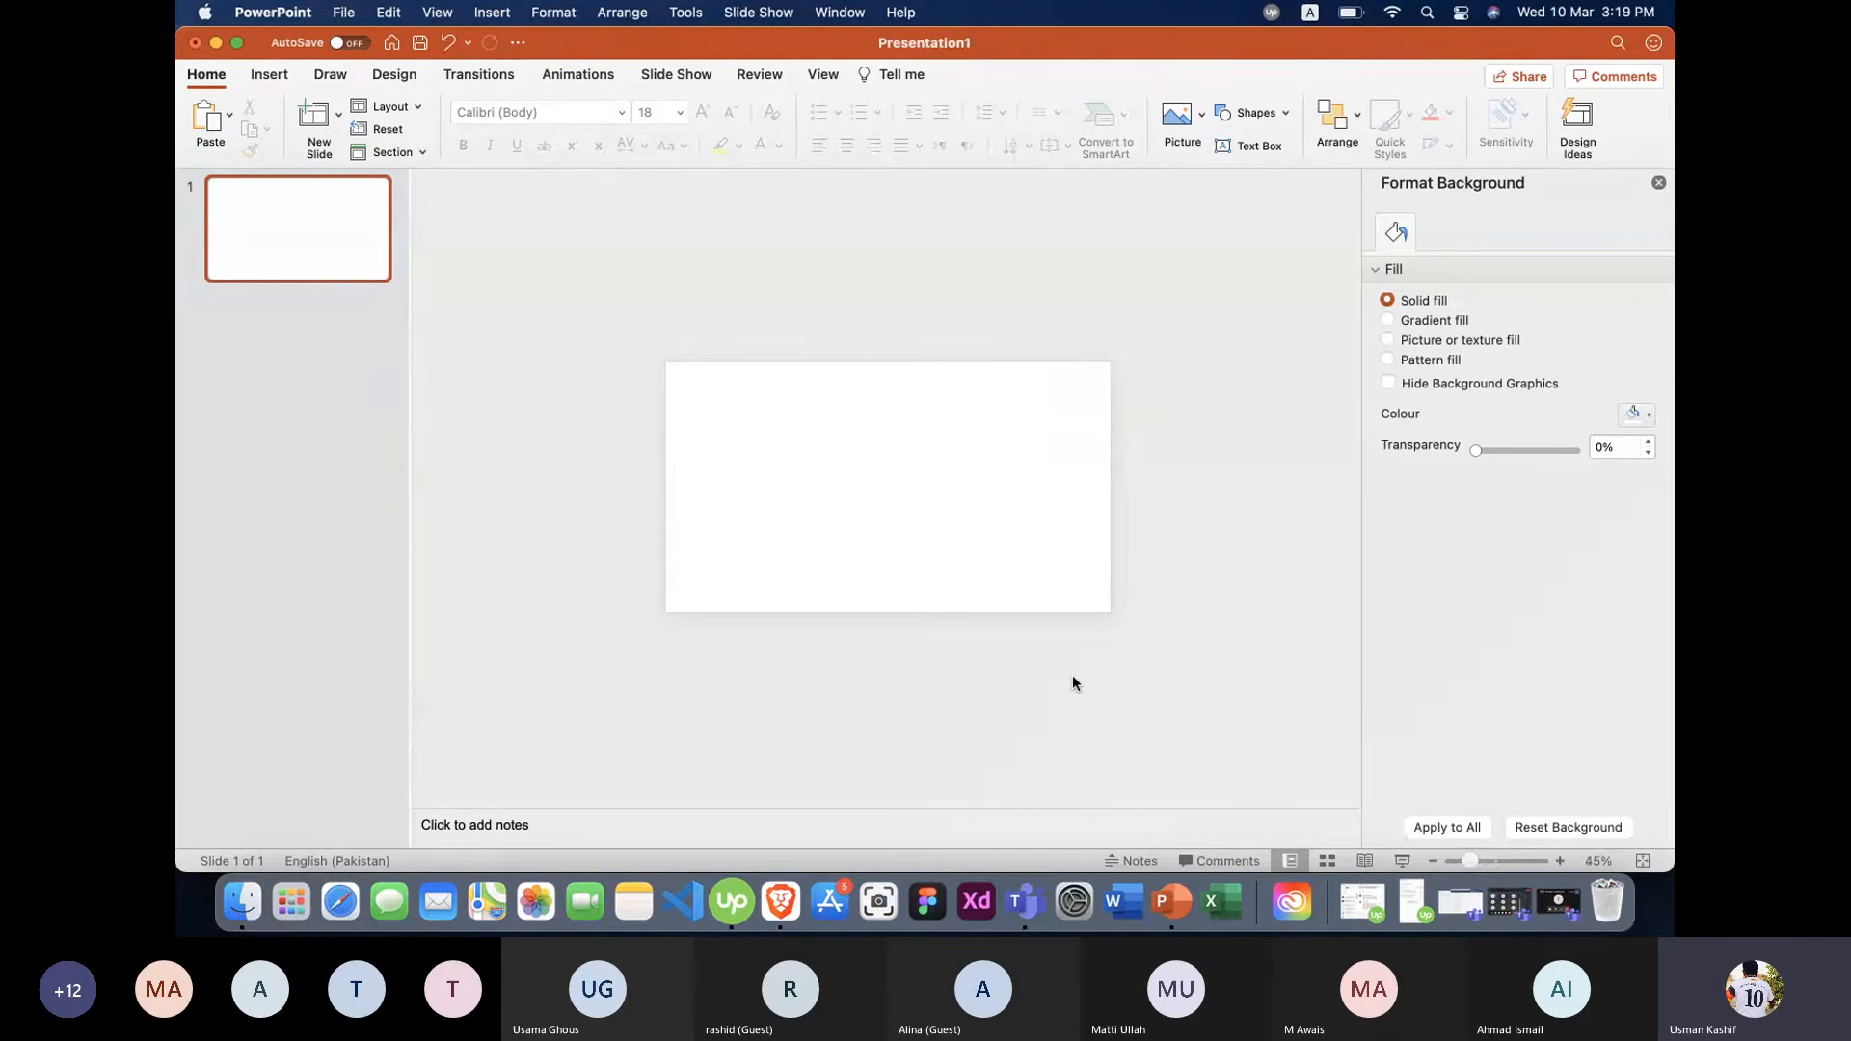
# Format the slide background with a solid fill in a lighter tint of the theme's blue.
pyautogui.scroll(5, 1072, 684)
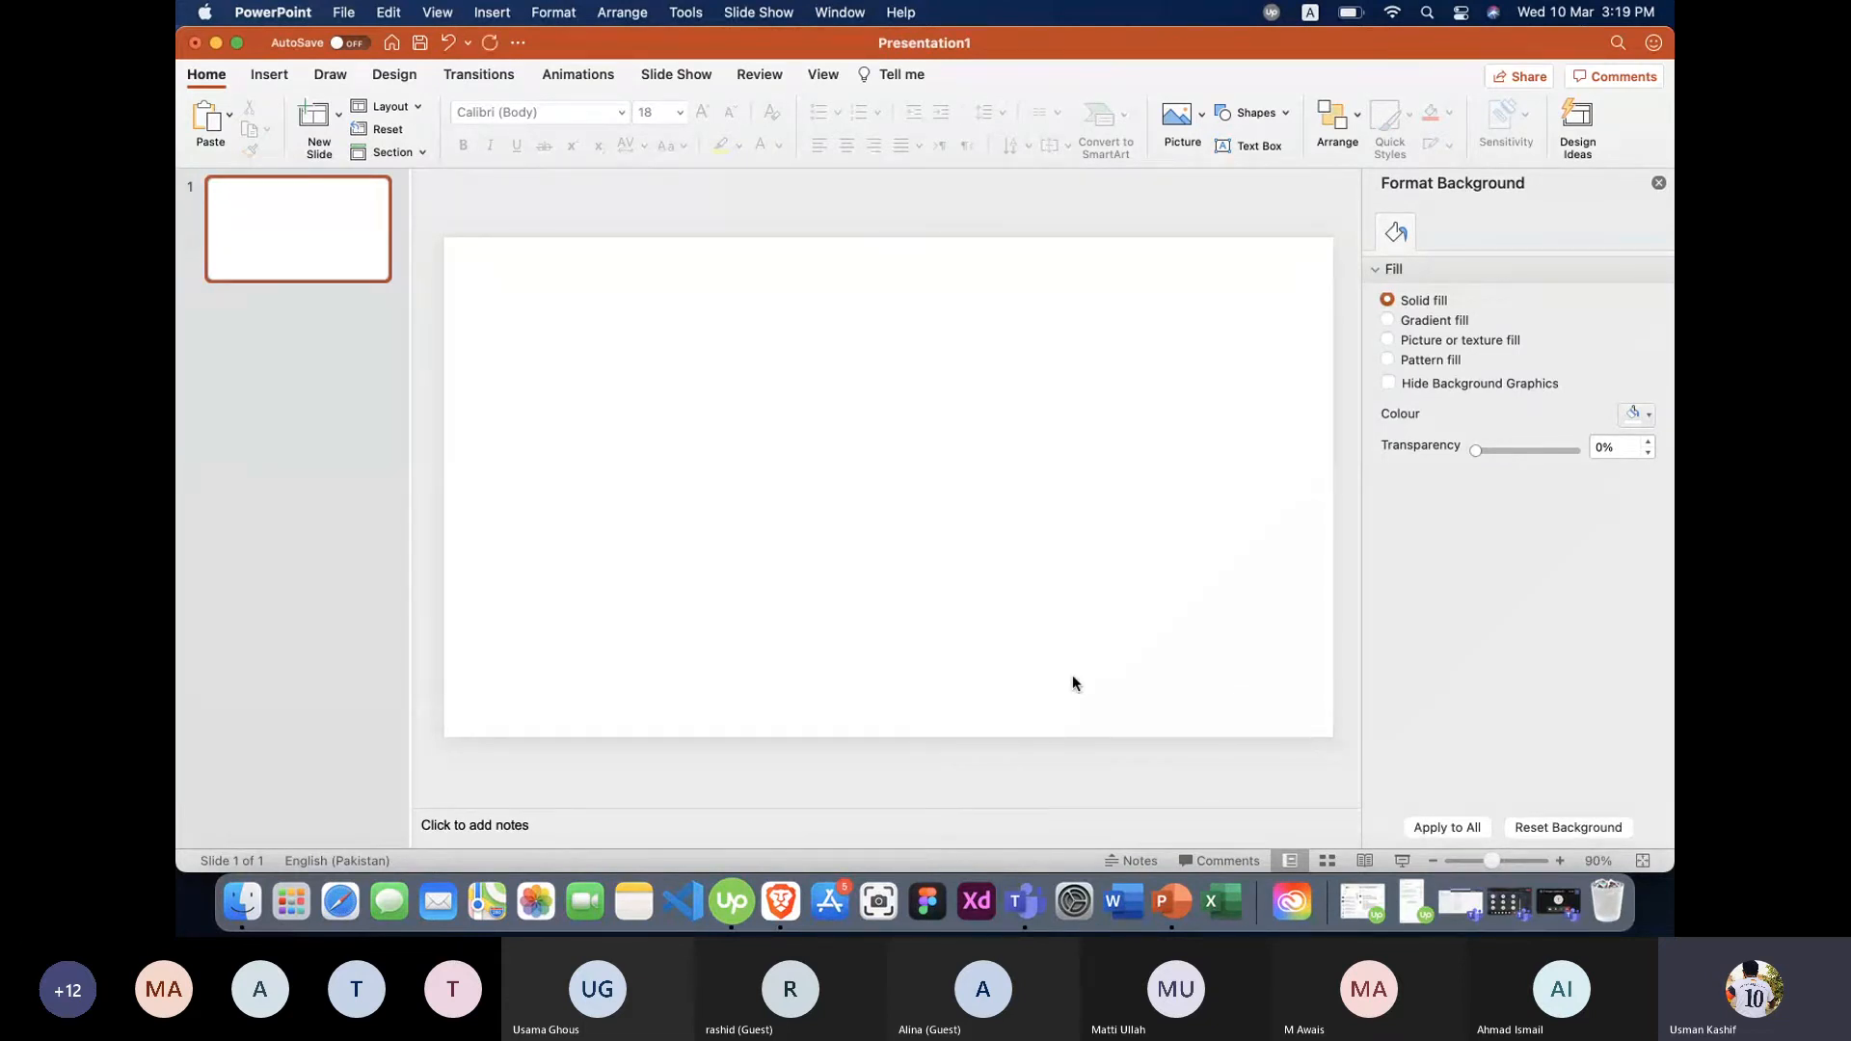
pyautogui.press('super+equal')
pyautogui.press('super+equal')
pyautogui.press('super+equal')
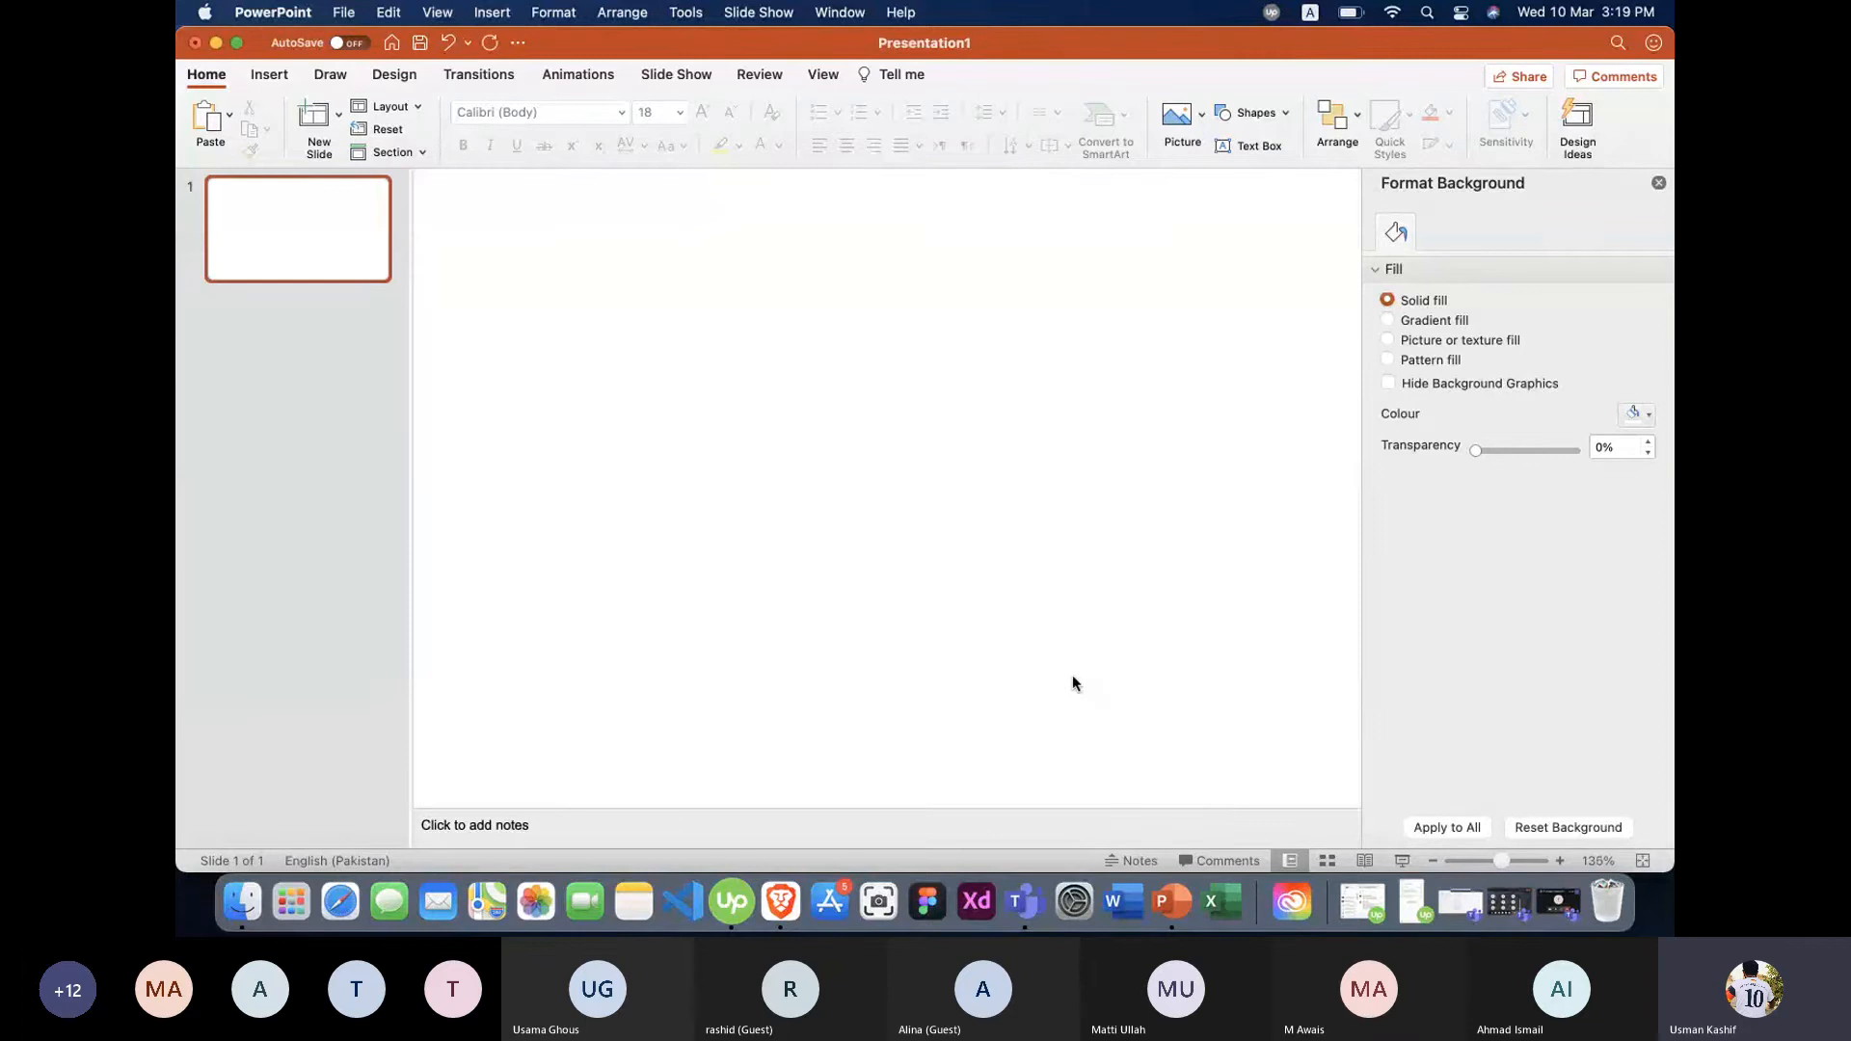
pyautogui.press('super+equal')
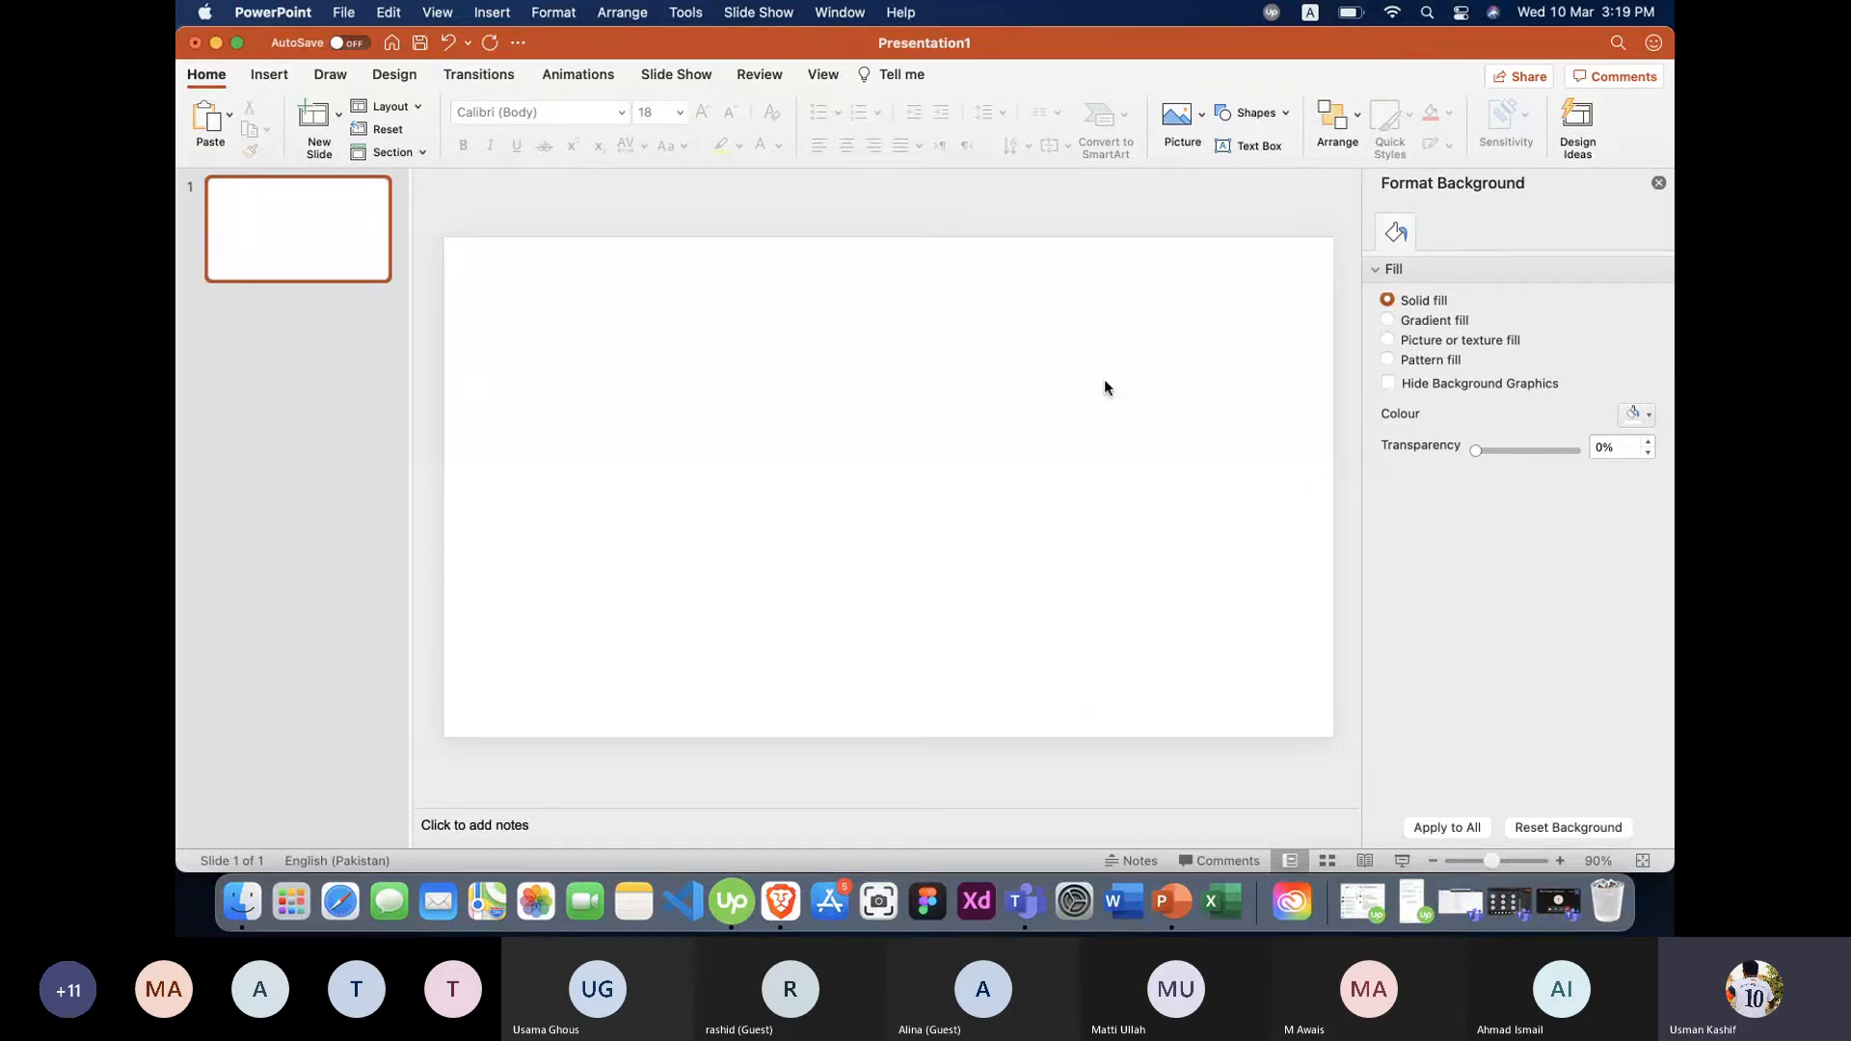
pyautogui.rightClick(786, 476)
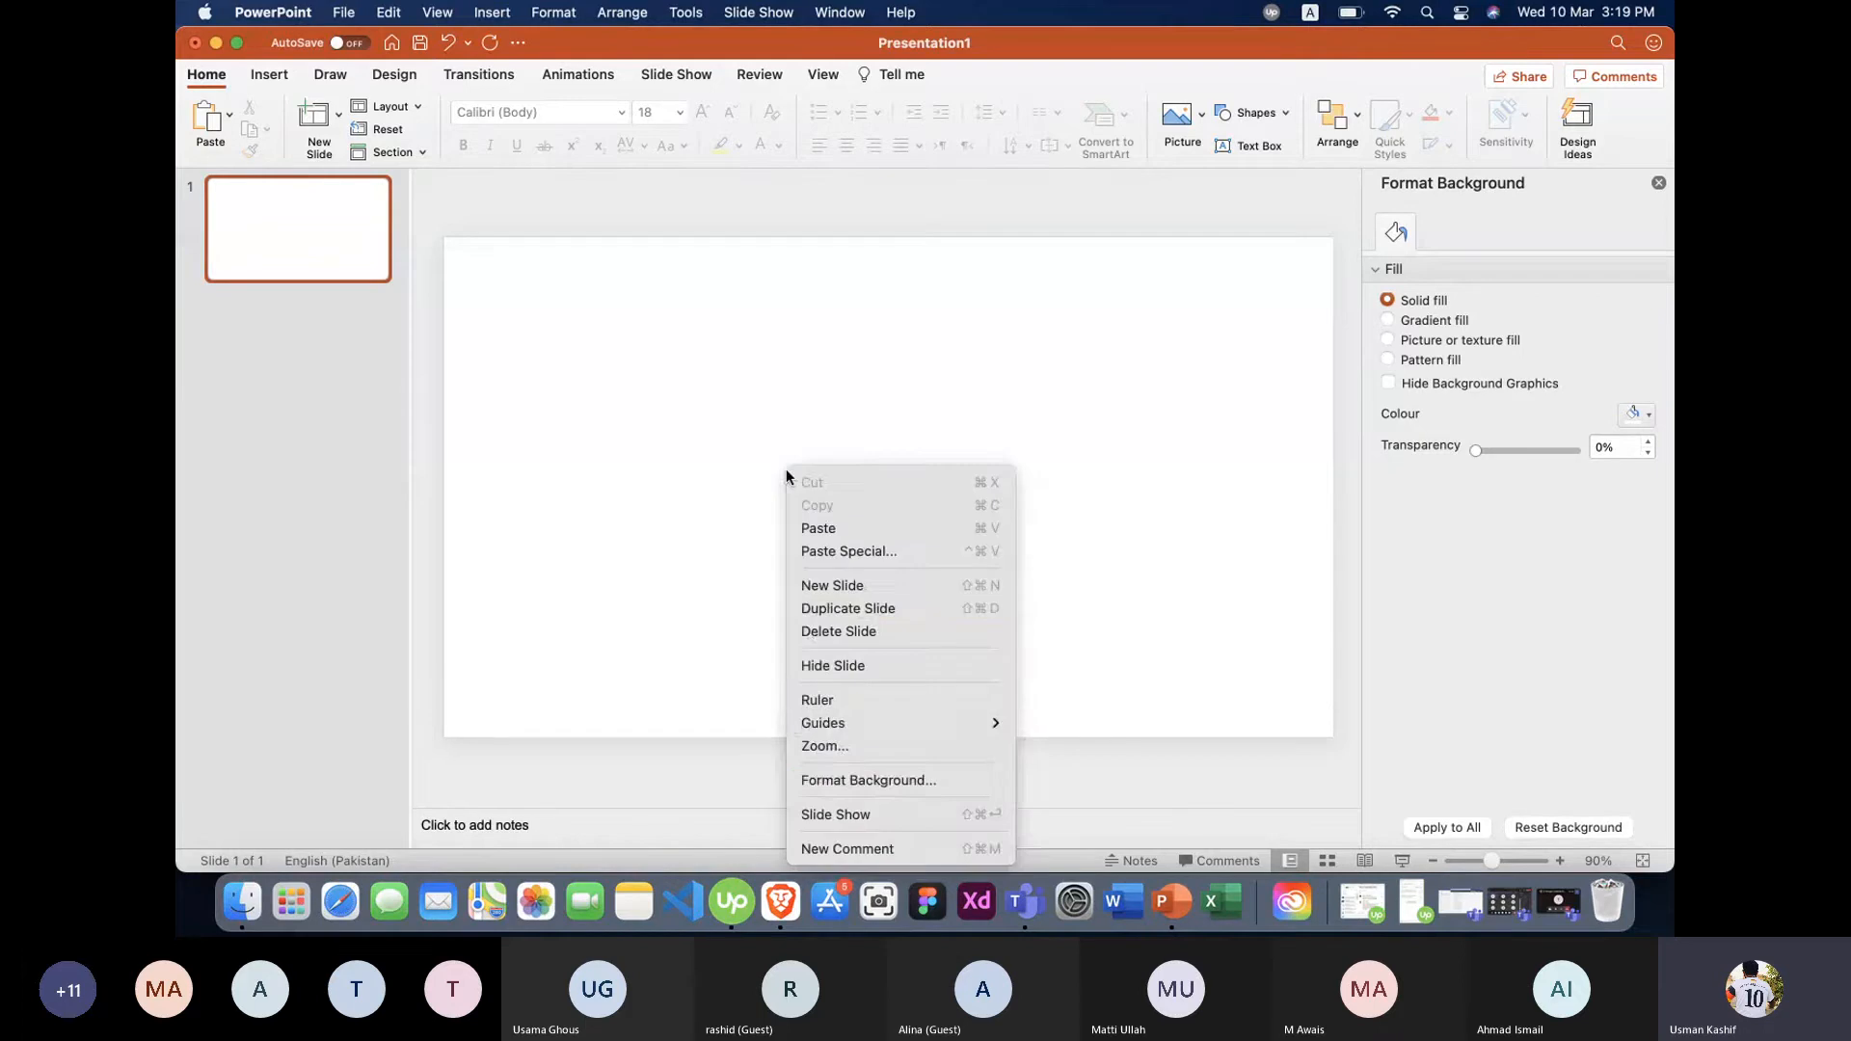
pyautogui.click(850, 778)
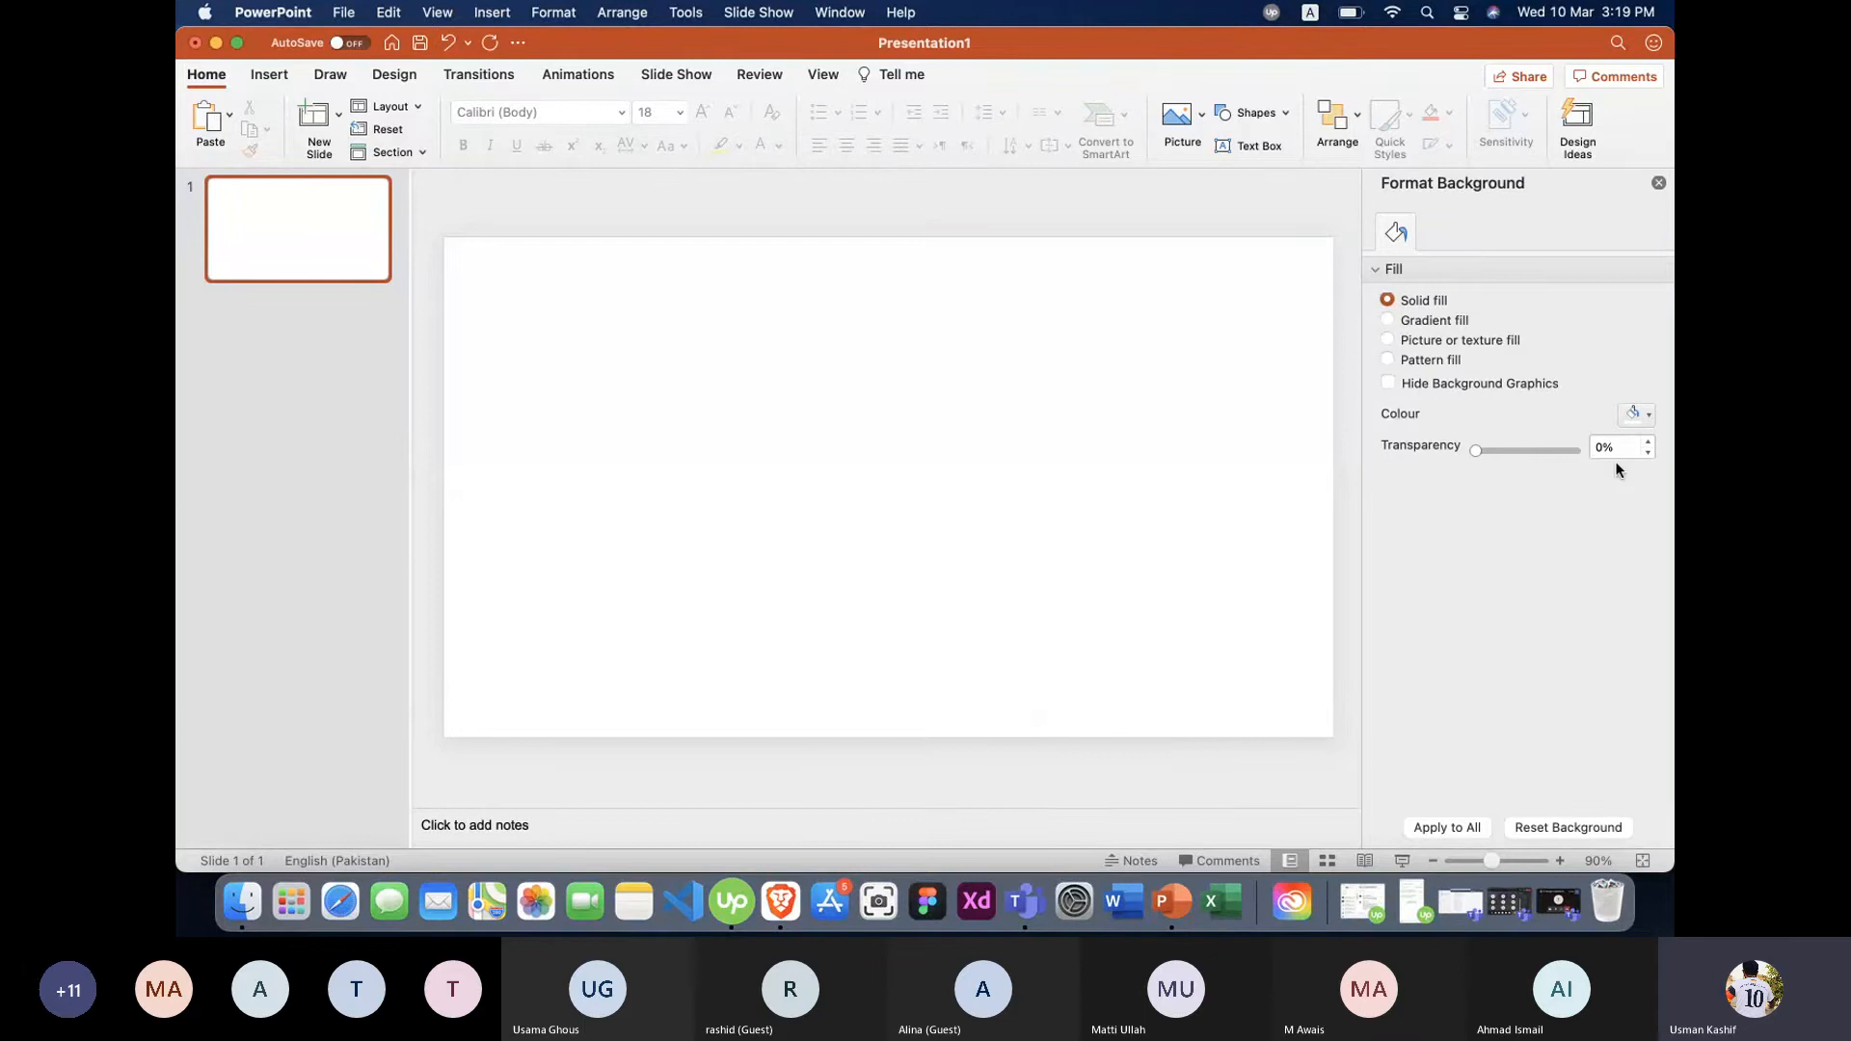
pyautogui.click(1651, 420)
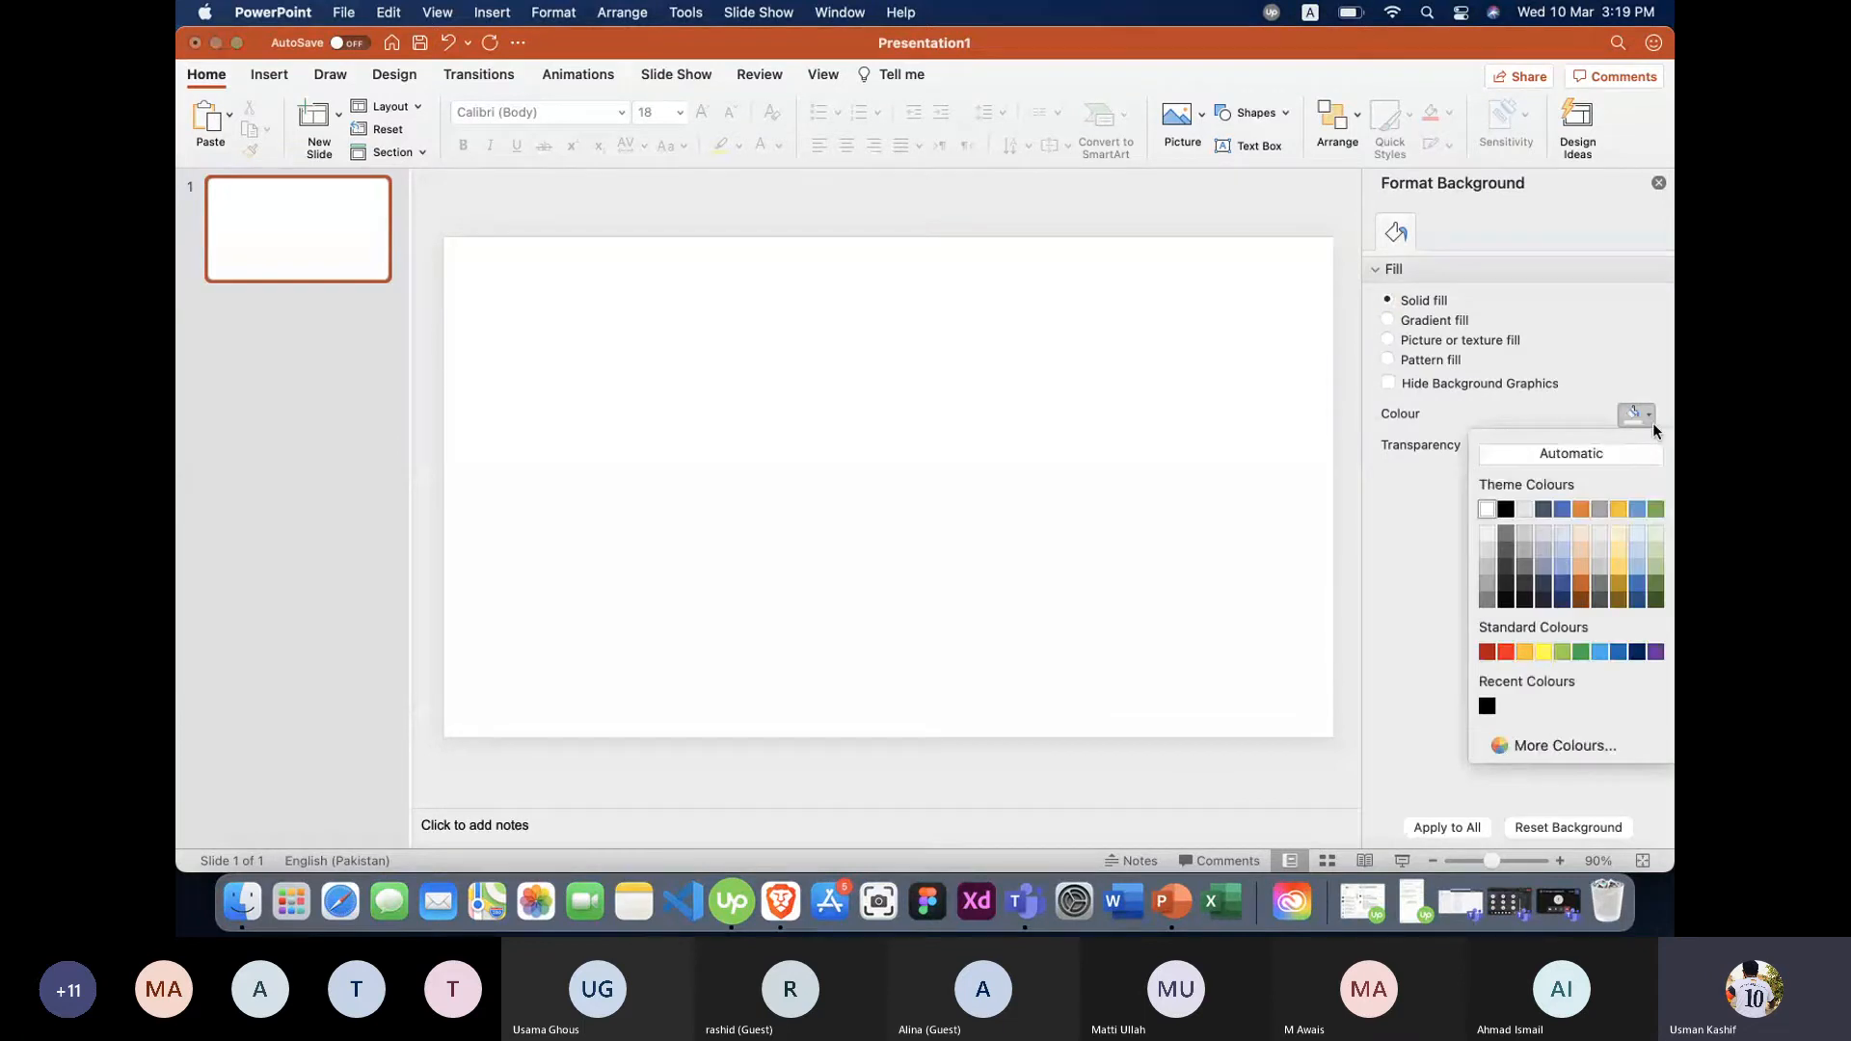
pyautogui.click(1561, 567)
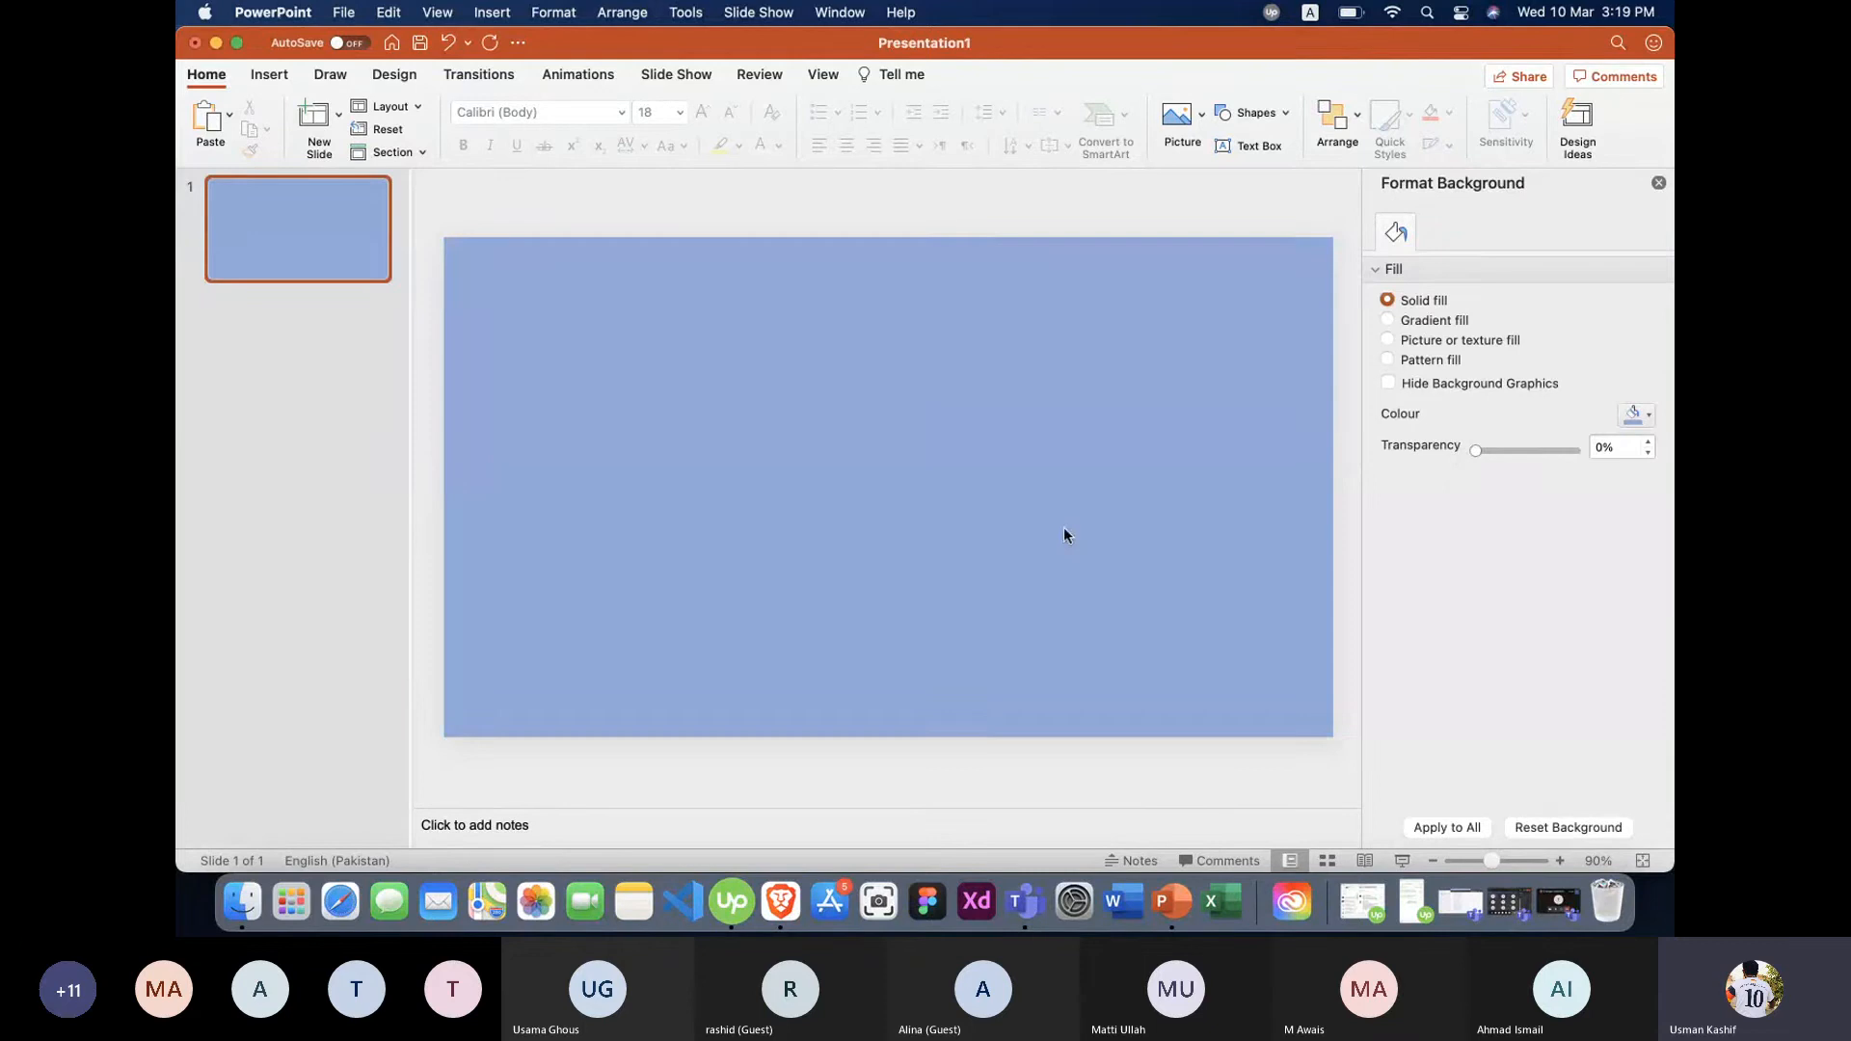
# Change the slide background's solid fill to a near-black theme shade and apply it to all slides.
pyautogui.click(1648, 417)
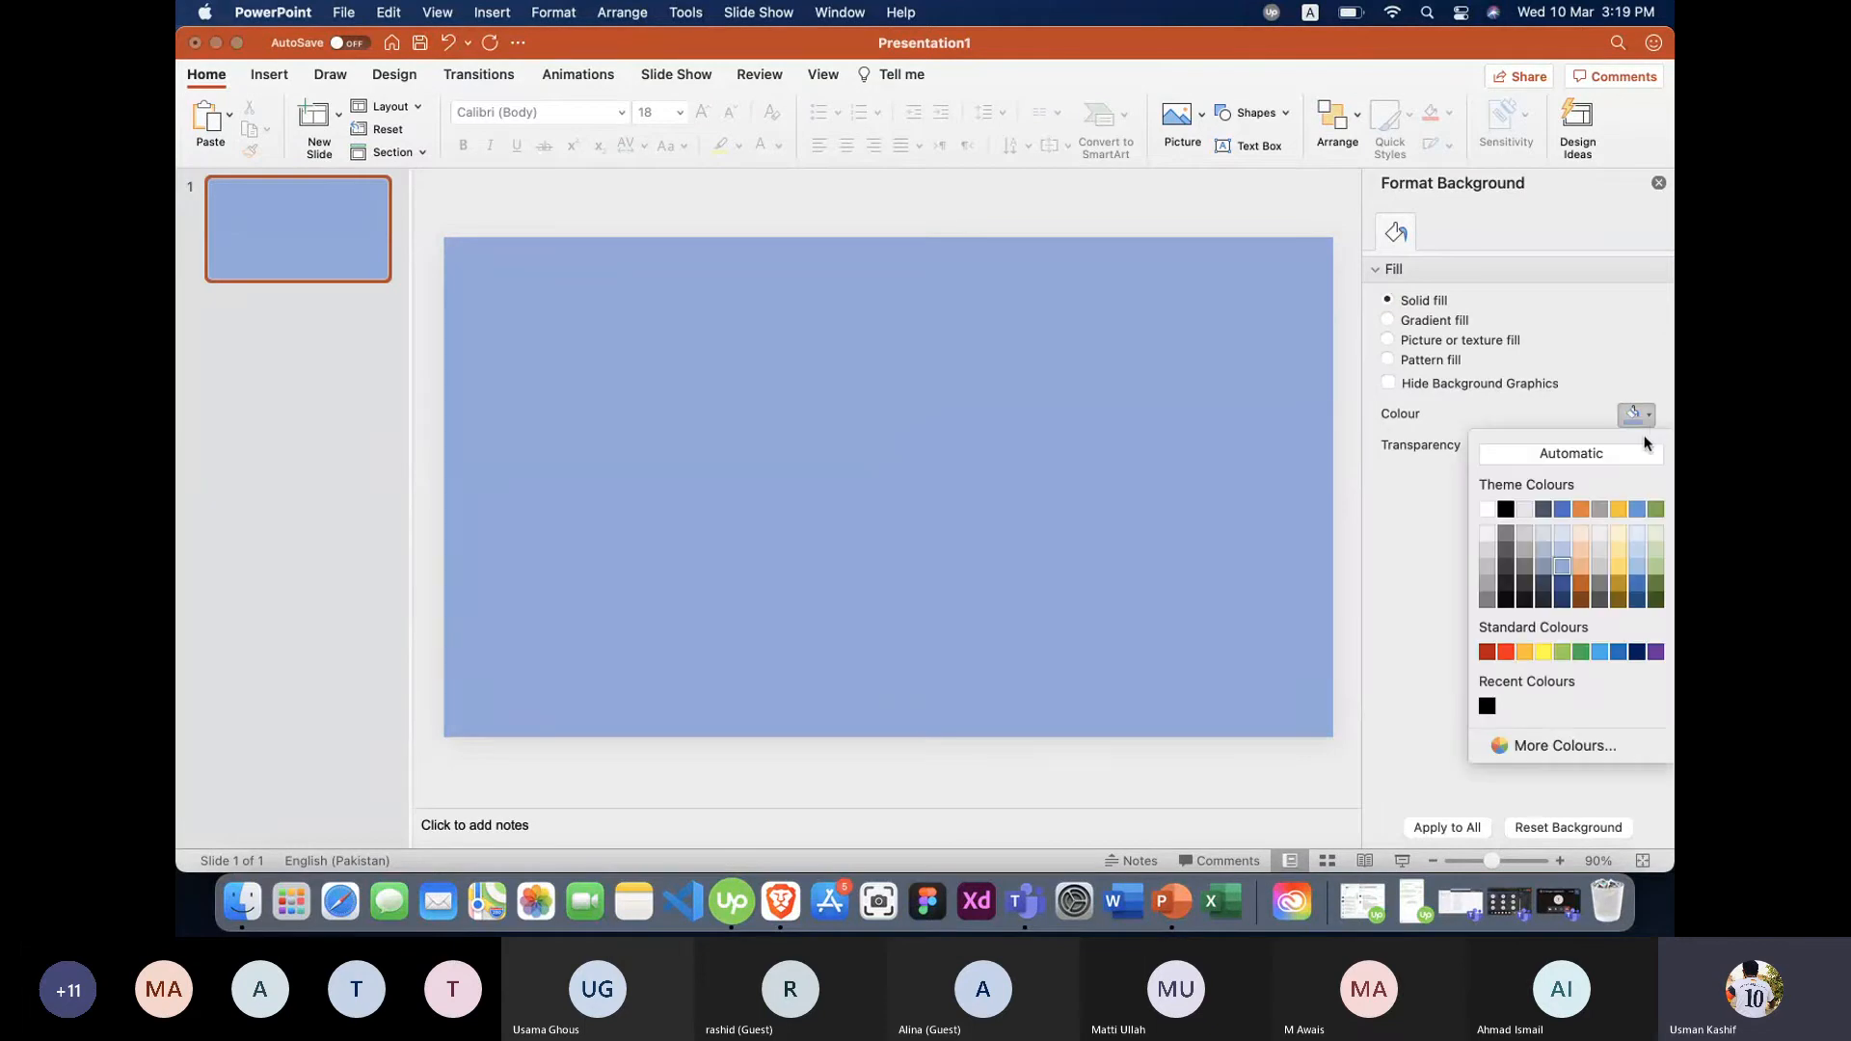
pyautogui.click(1539, 609)
pyautogui.click(1454, 831)
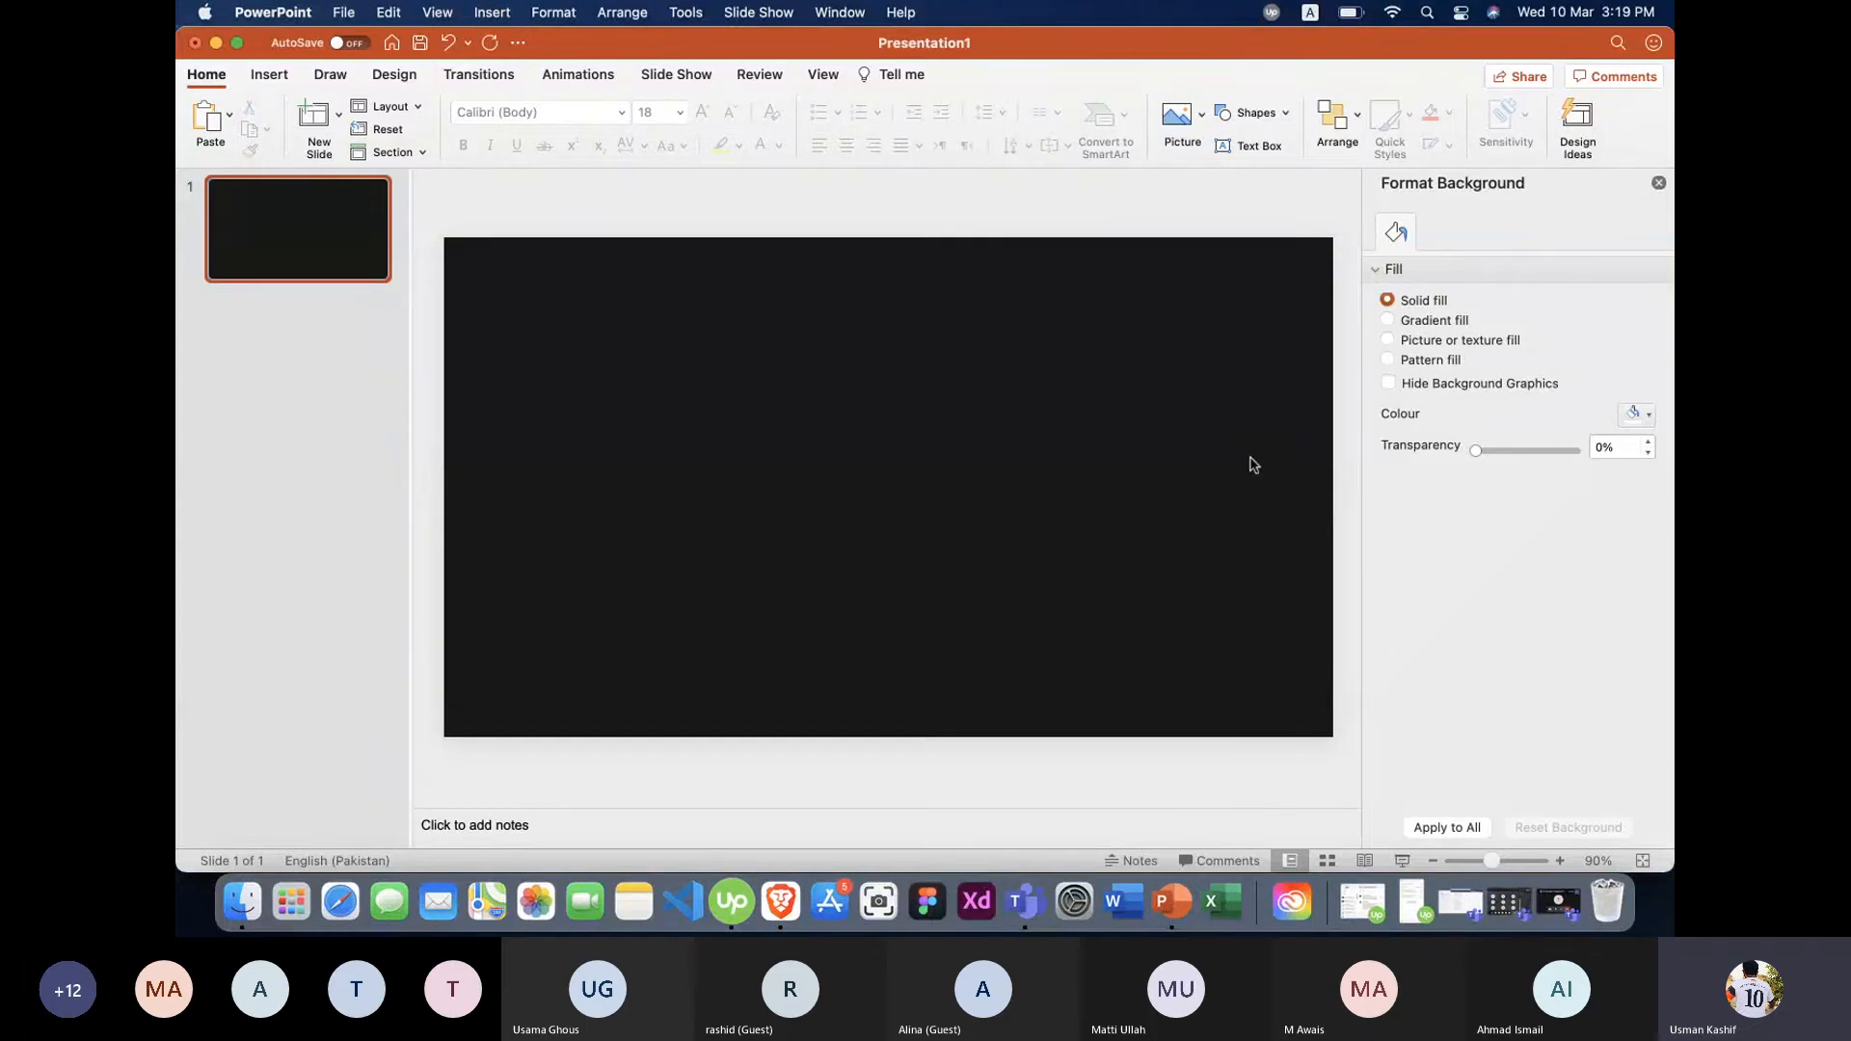
# Add a new slide after slide 1 and delete its title and content placeholders.
pyautogui.click(333, 138)
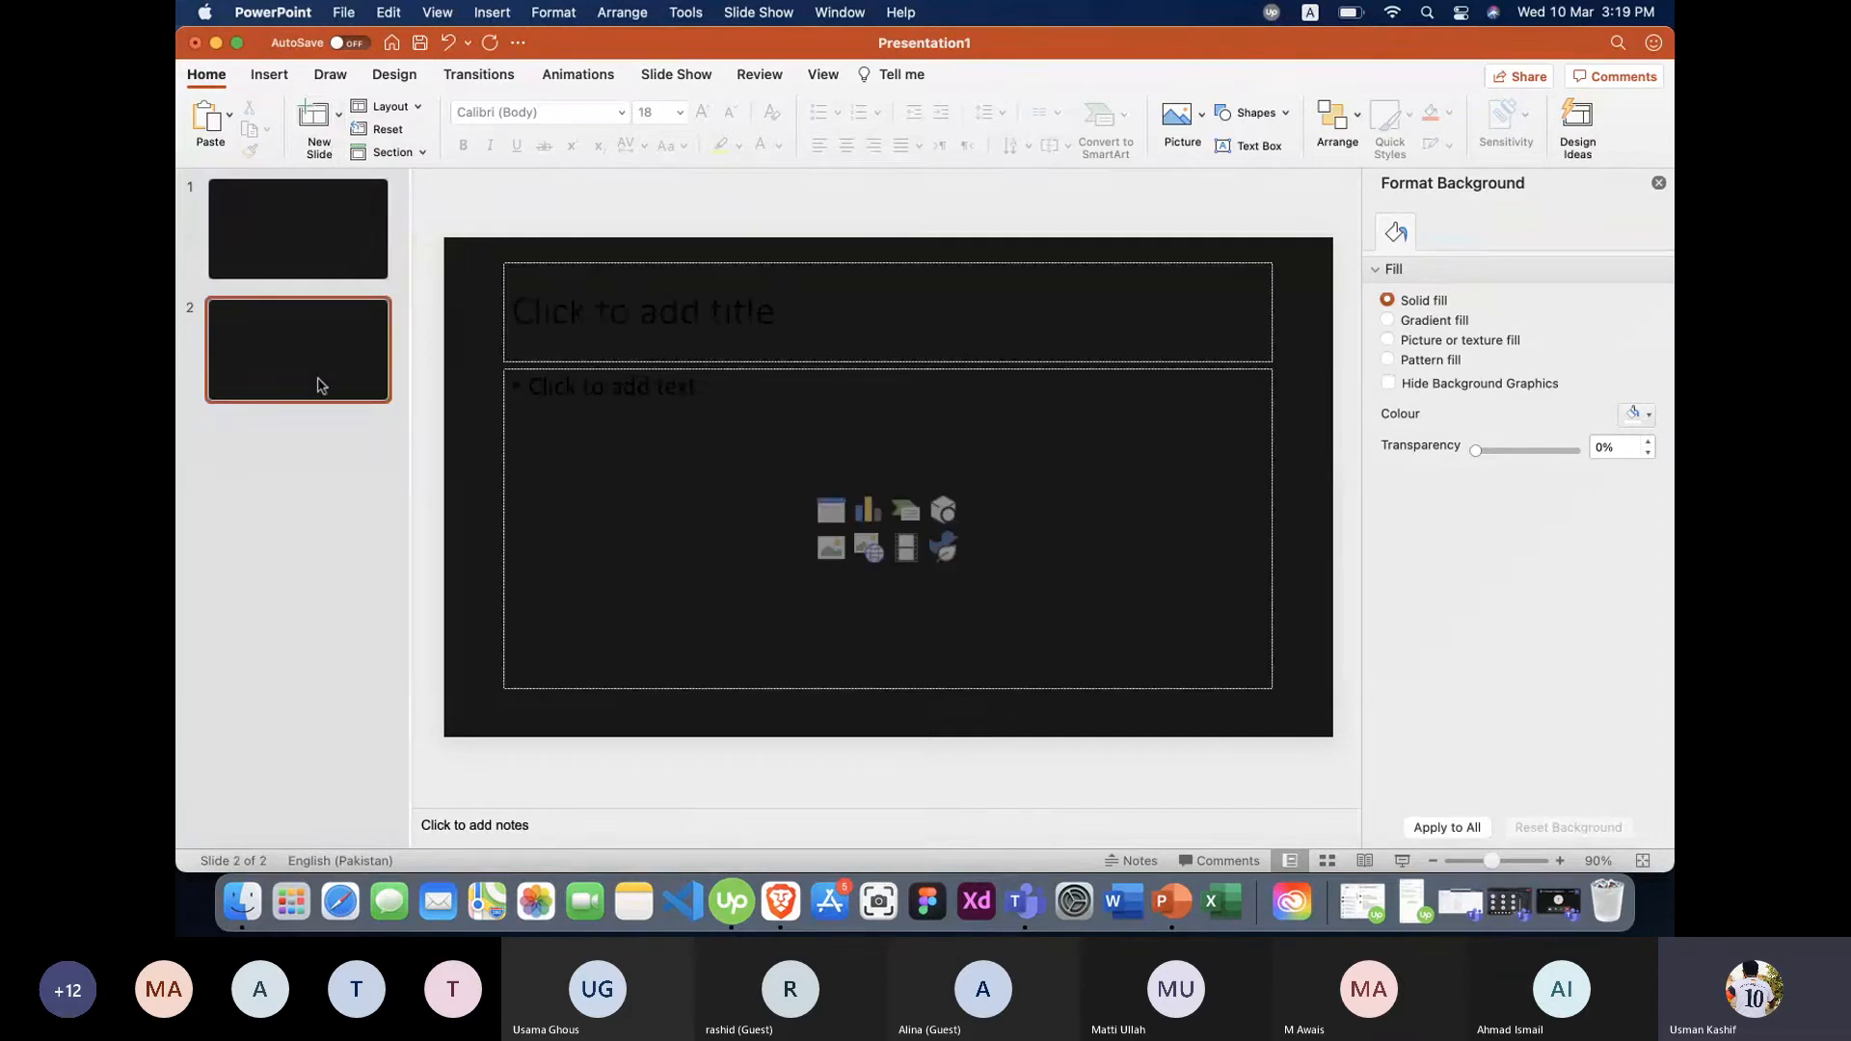
pyautogui.click(613, 307)
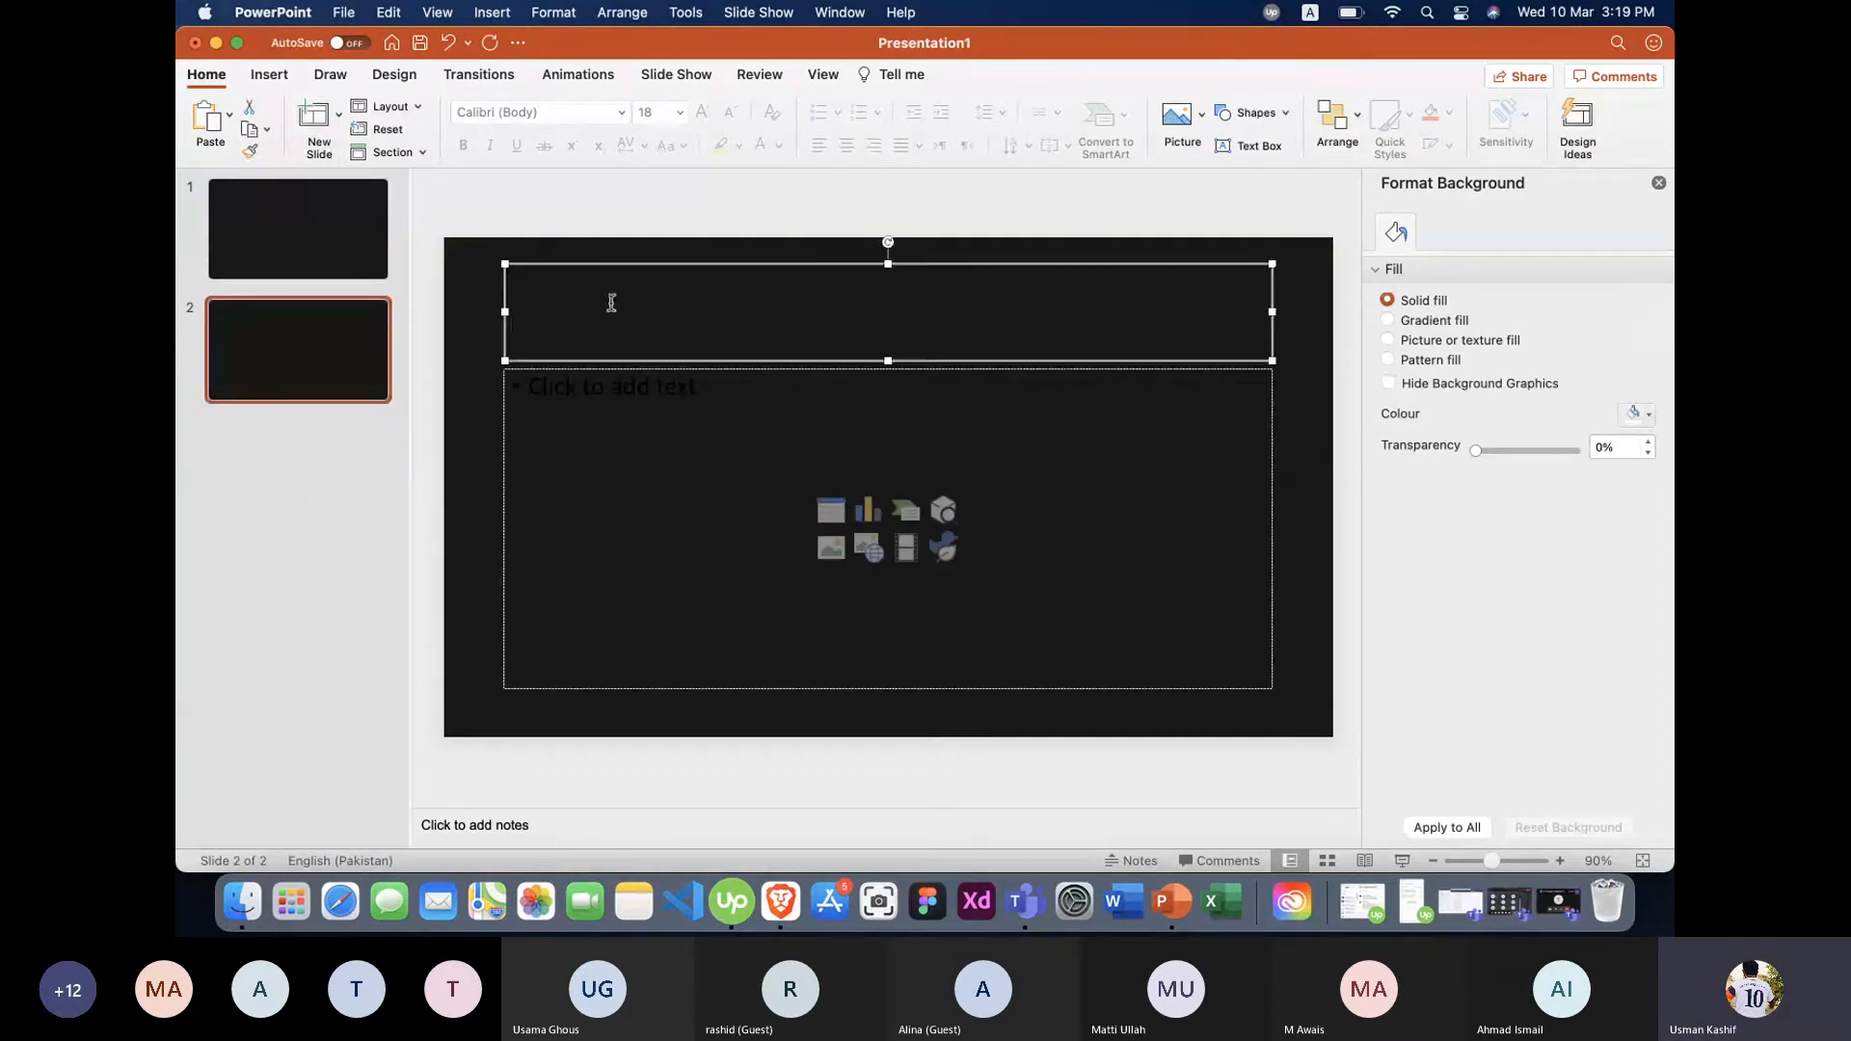
pyautogui.moveTo(463, 258); pyautogui.dragTo(1372, 743)
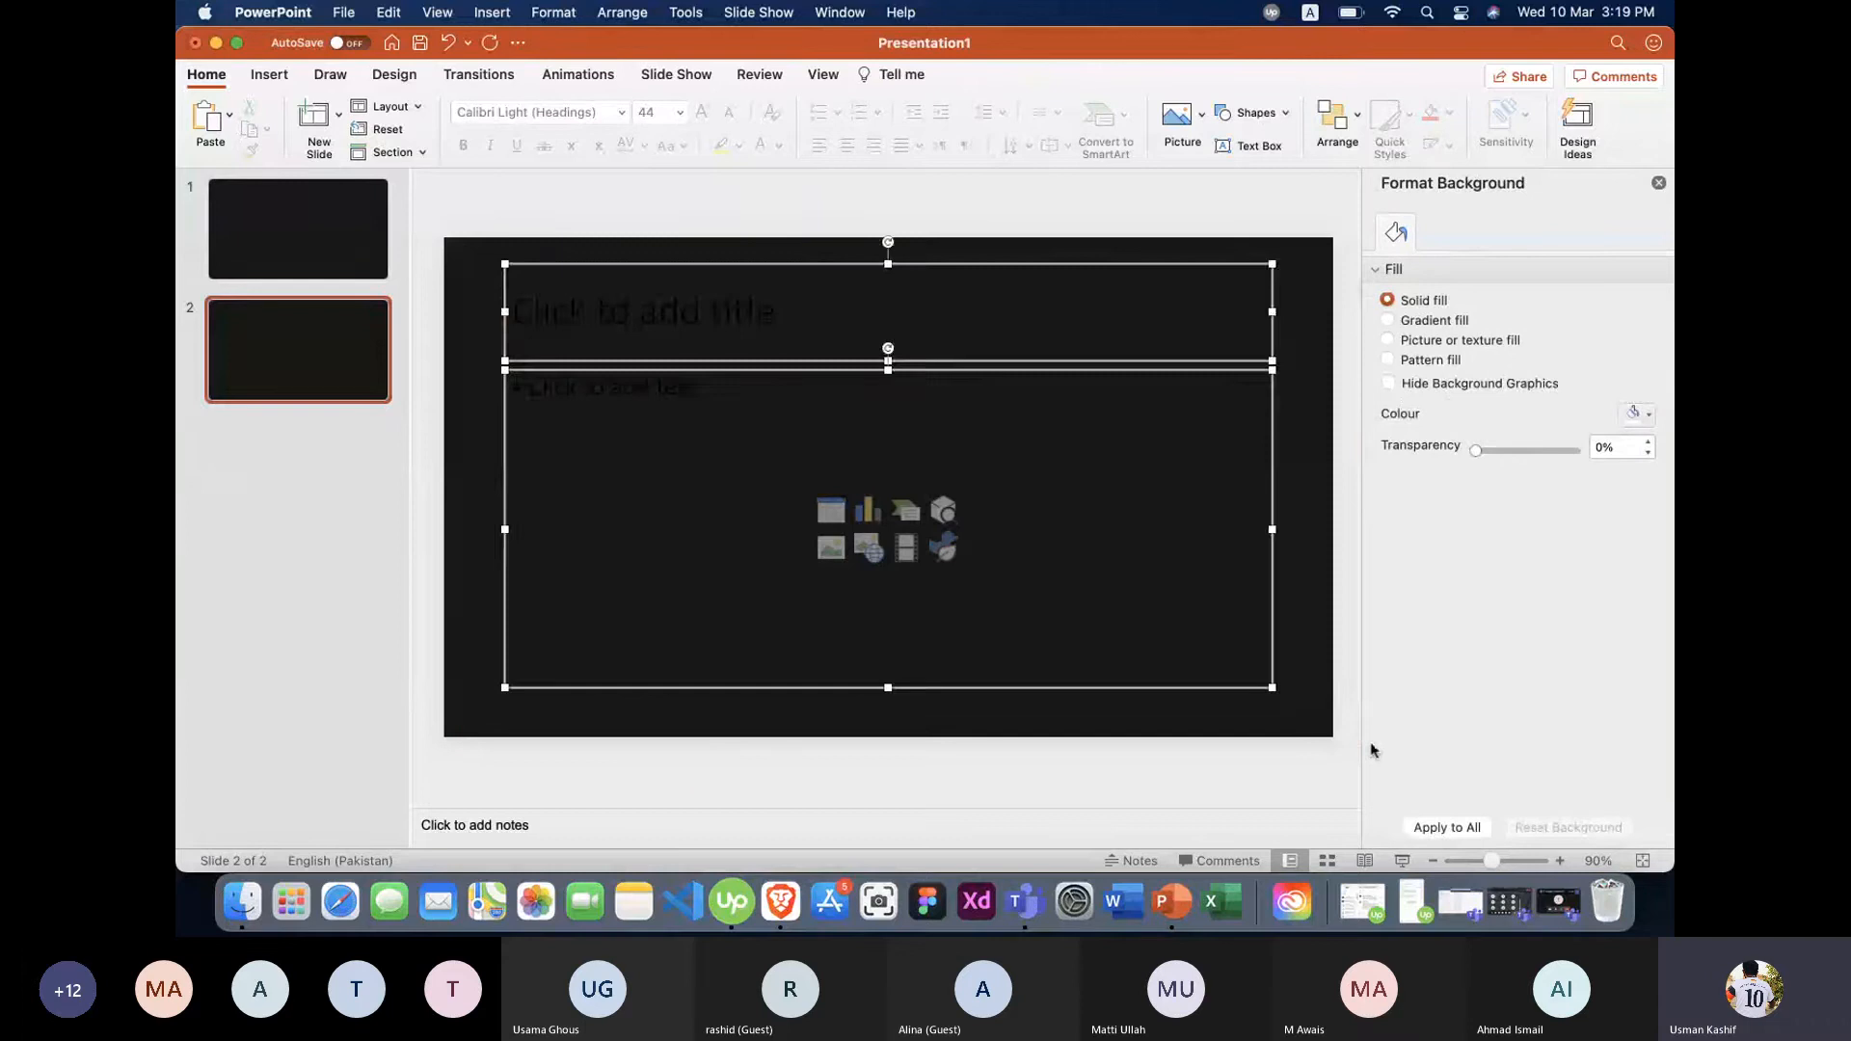
pyautogui.press('Delete')
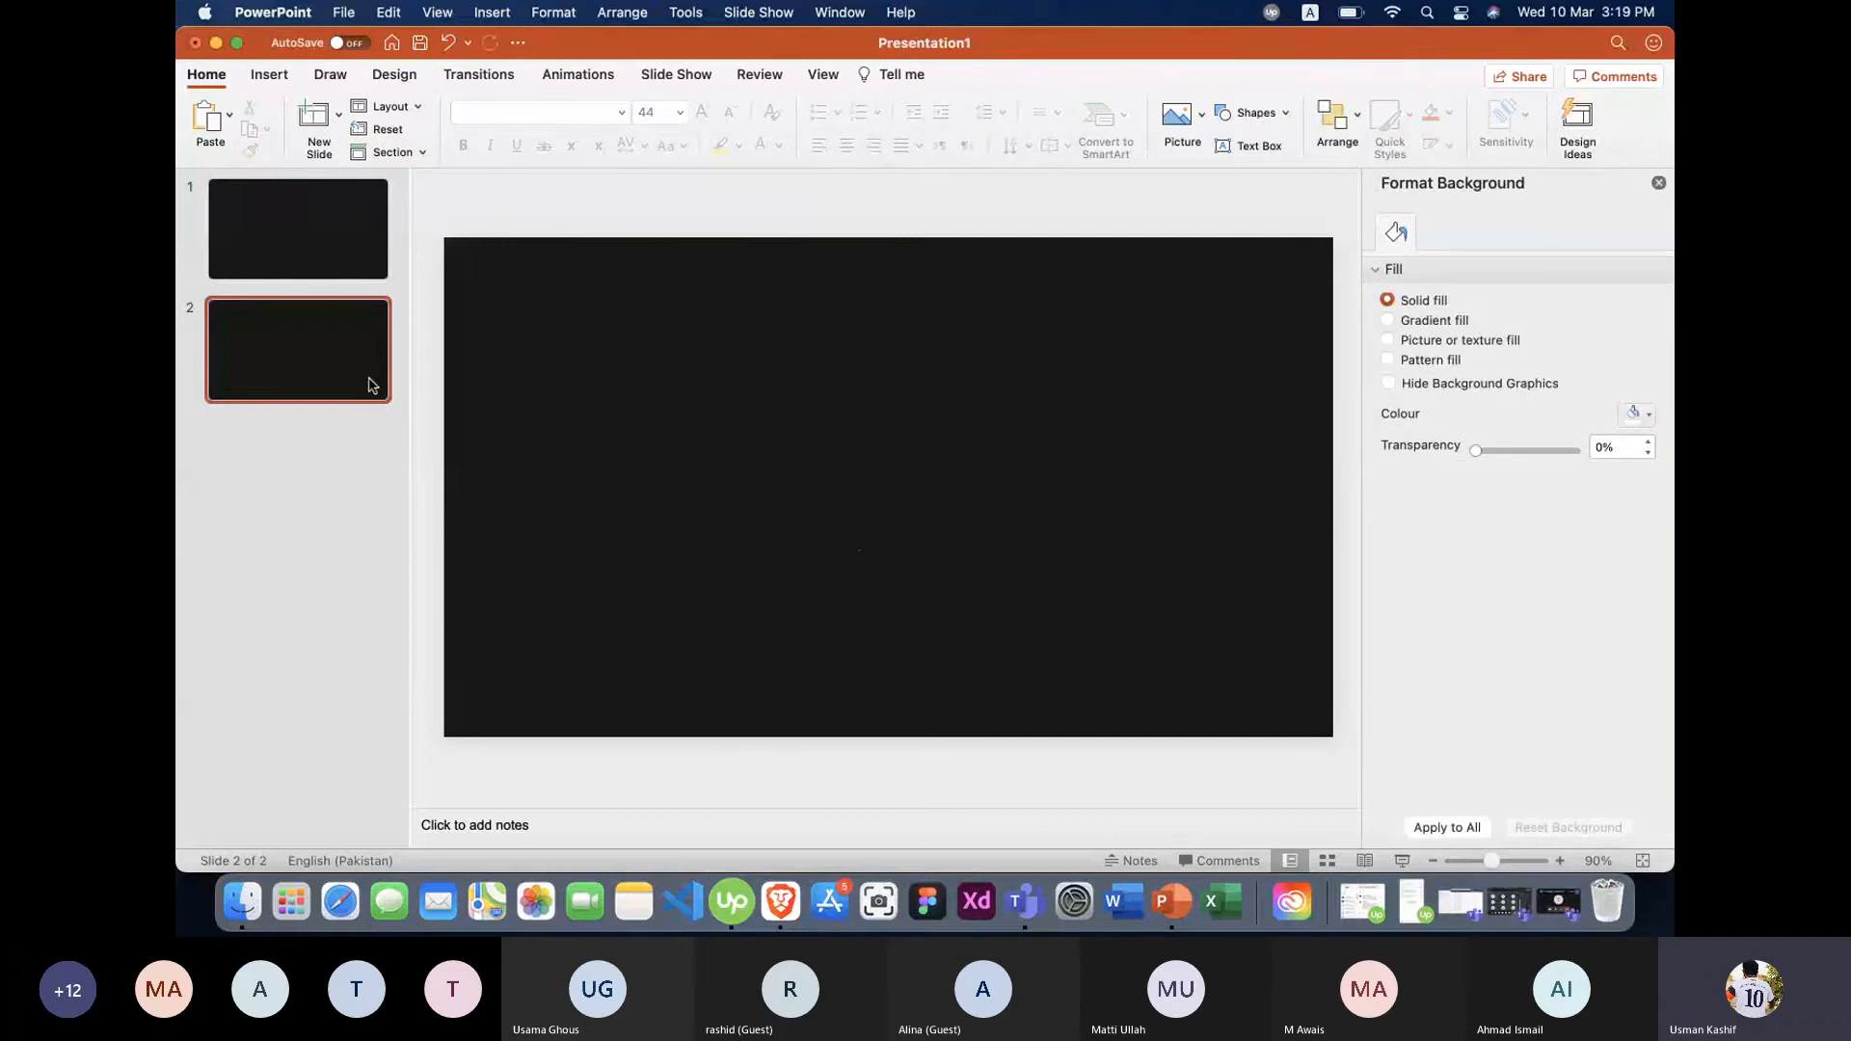
# Delete the empty second slide from the presentation.
pyautogui.rightClick(371, 385)
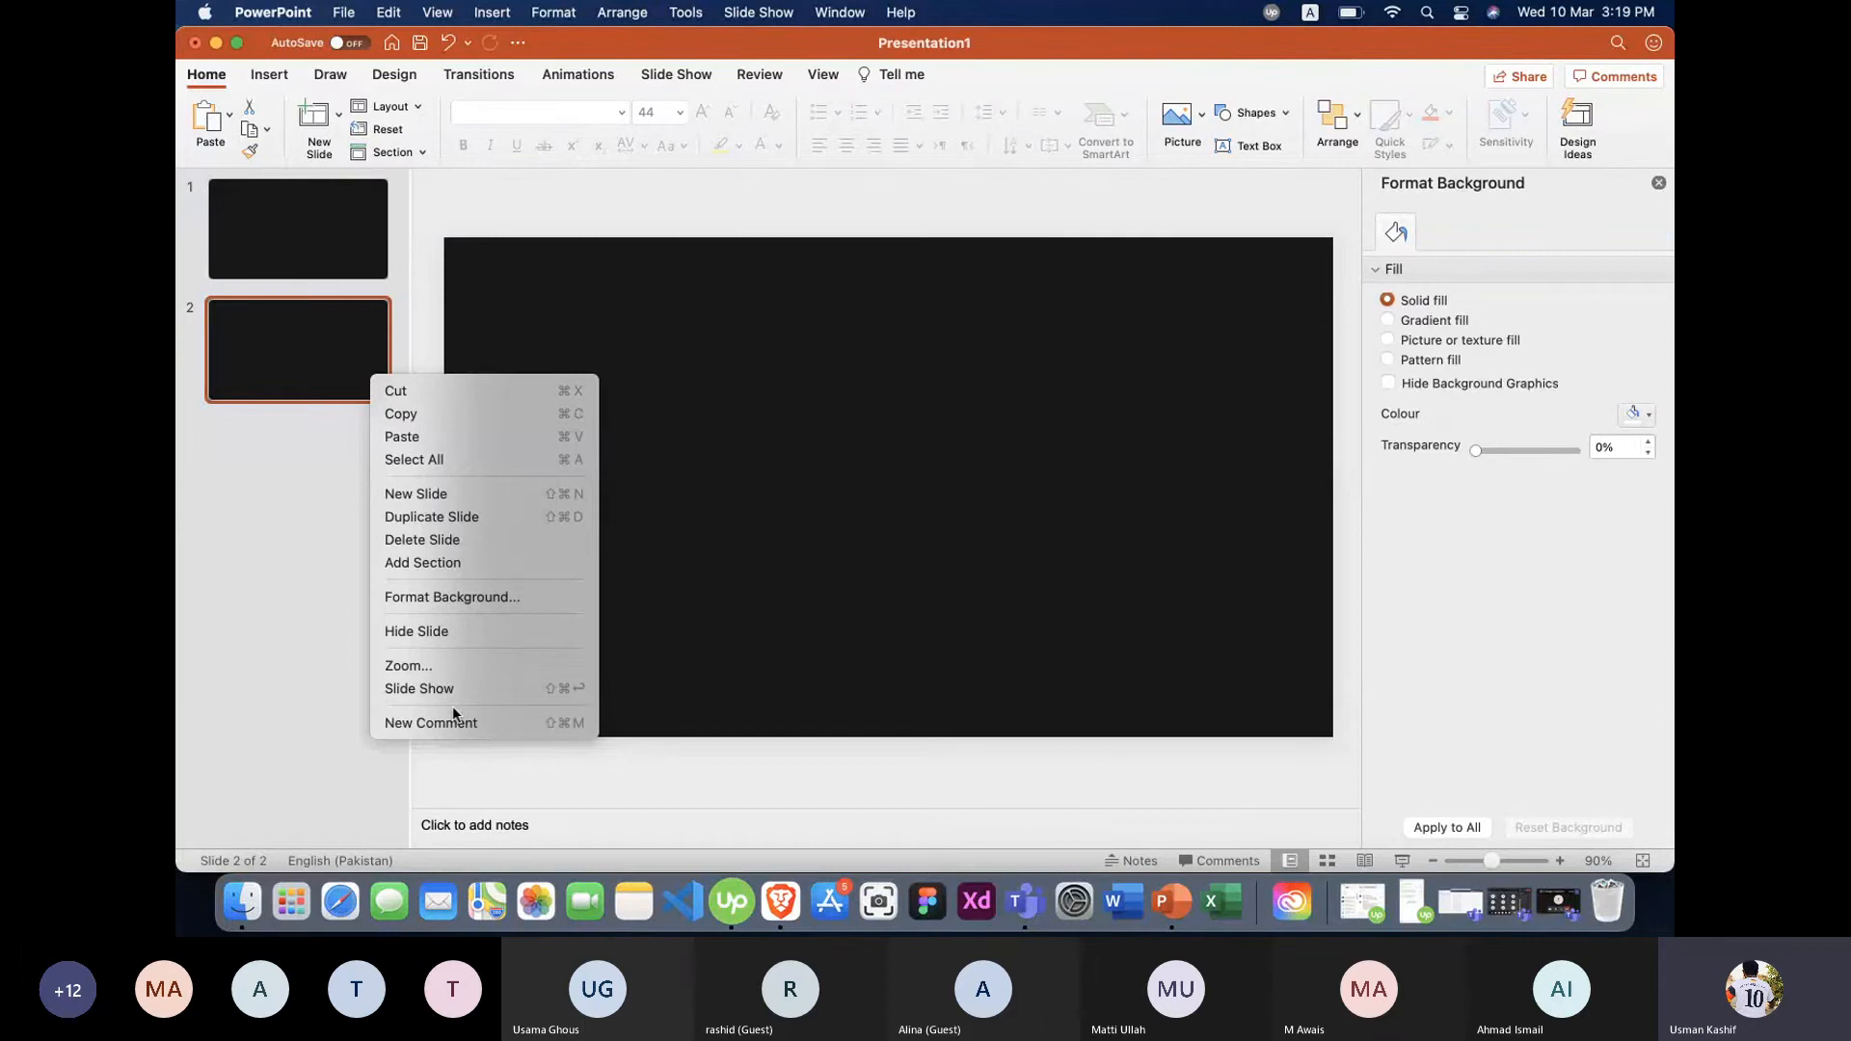
pyautogui.click(446, 540)
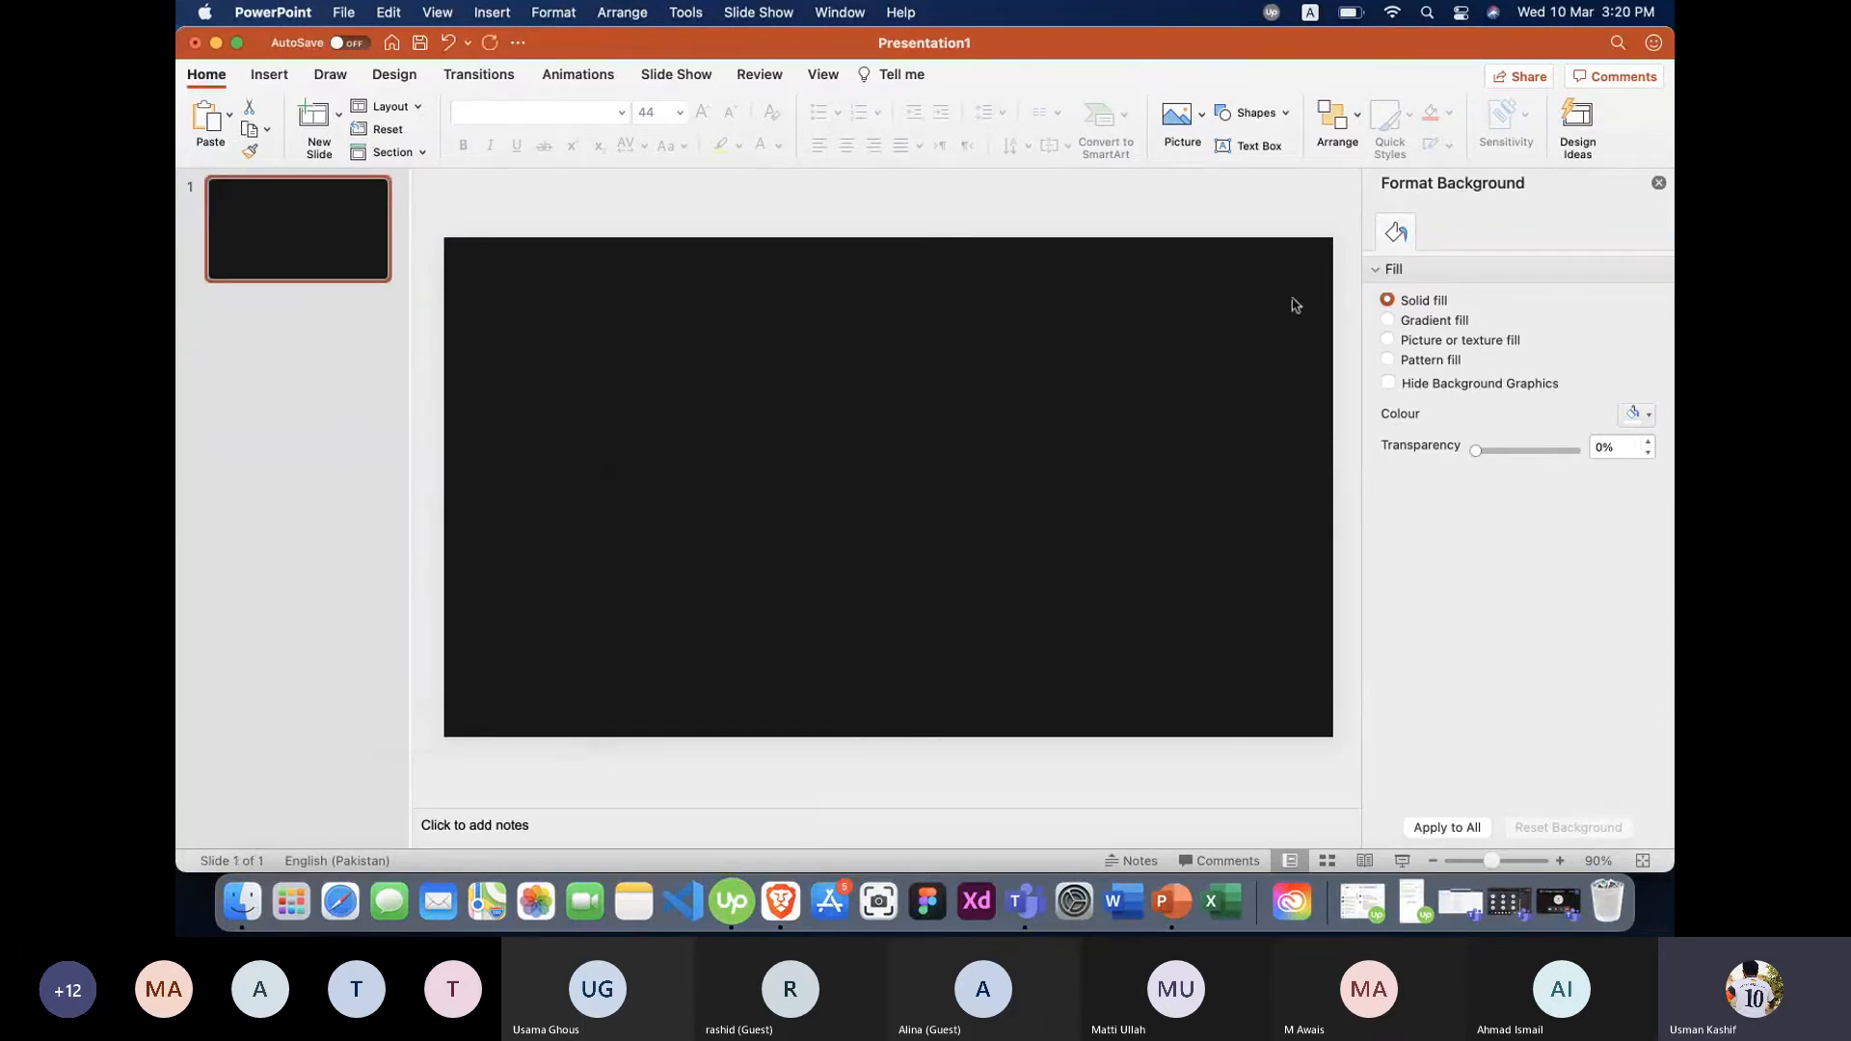
# Set the remaining slide's solid background fill to the white theme colour.
pyautogui.click(1649, 414)
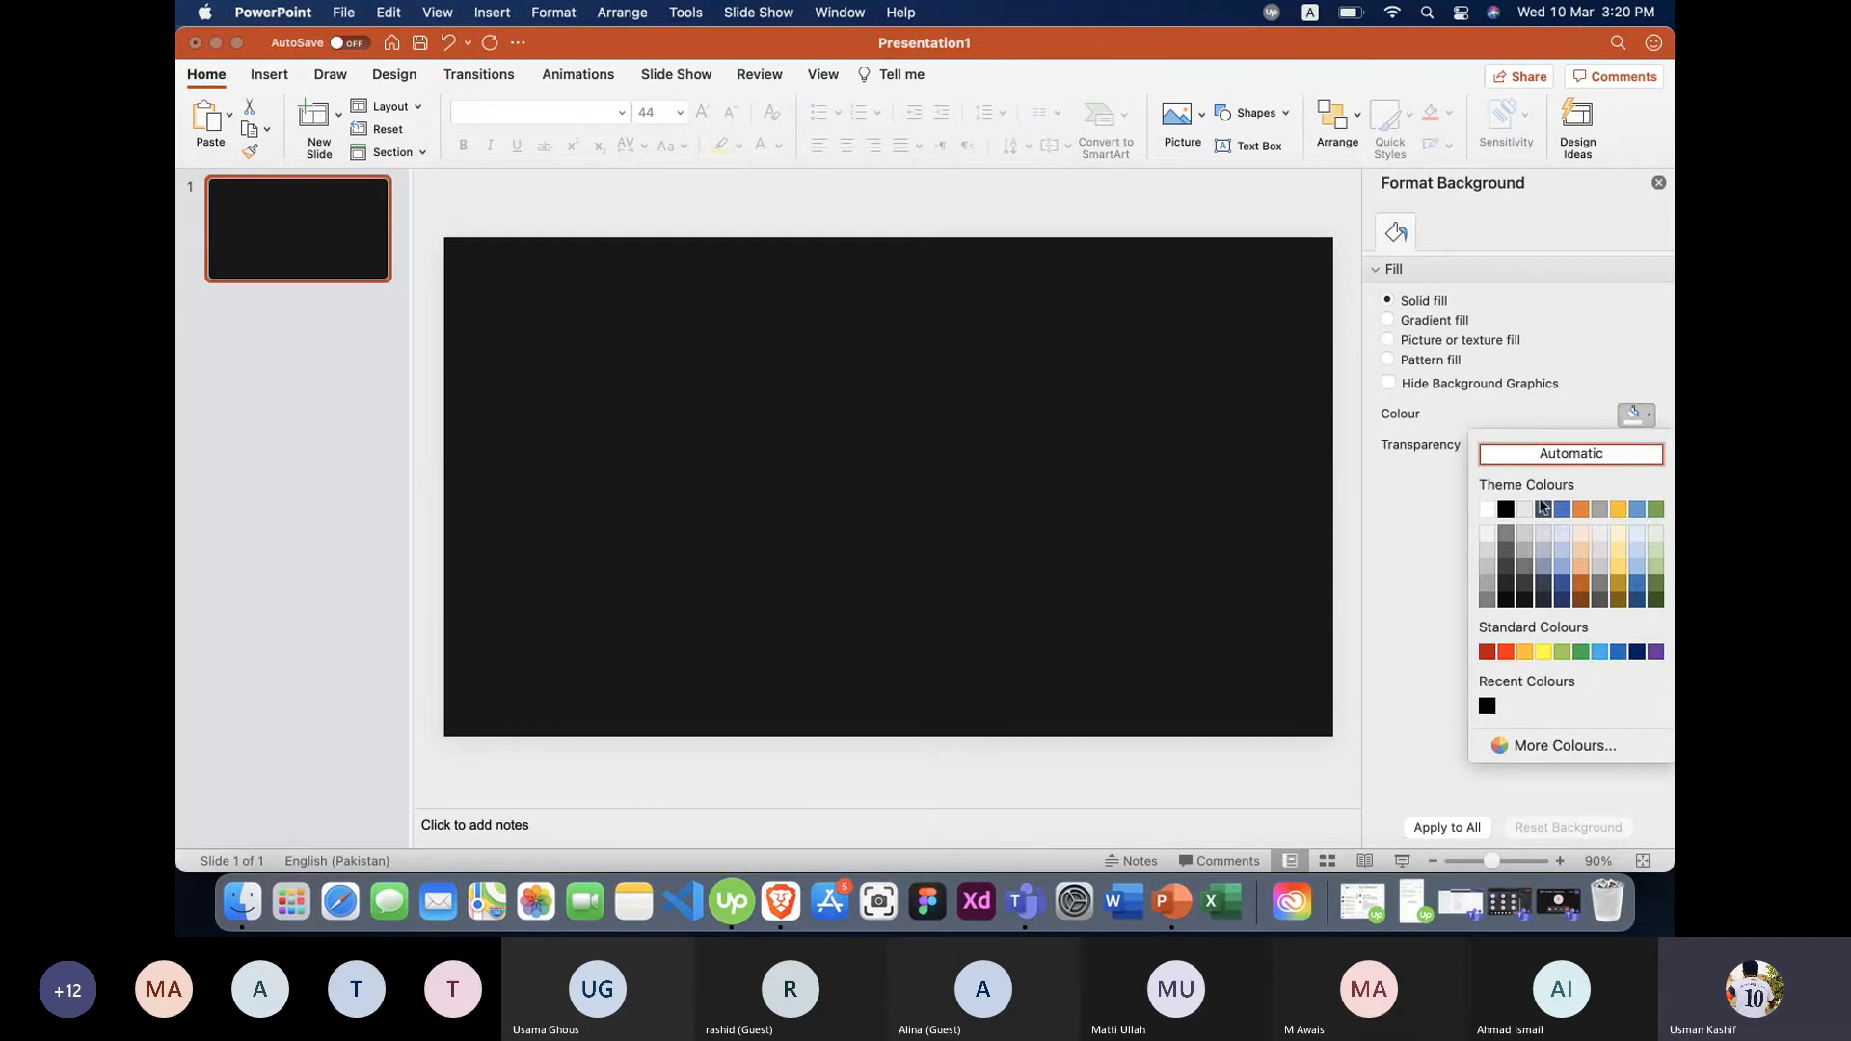
pyautogui.click(1487, 509)
pyautogui.click(279, 609)
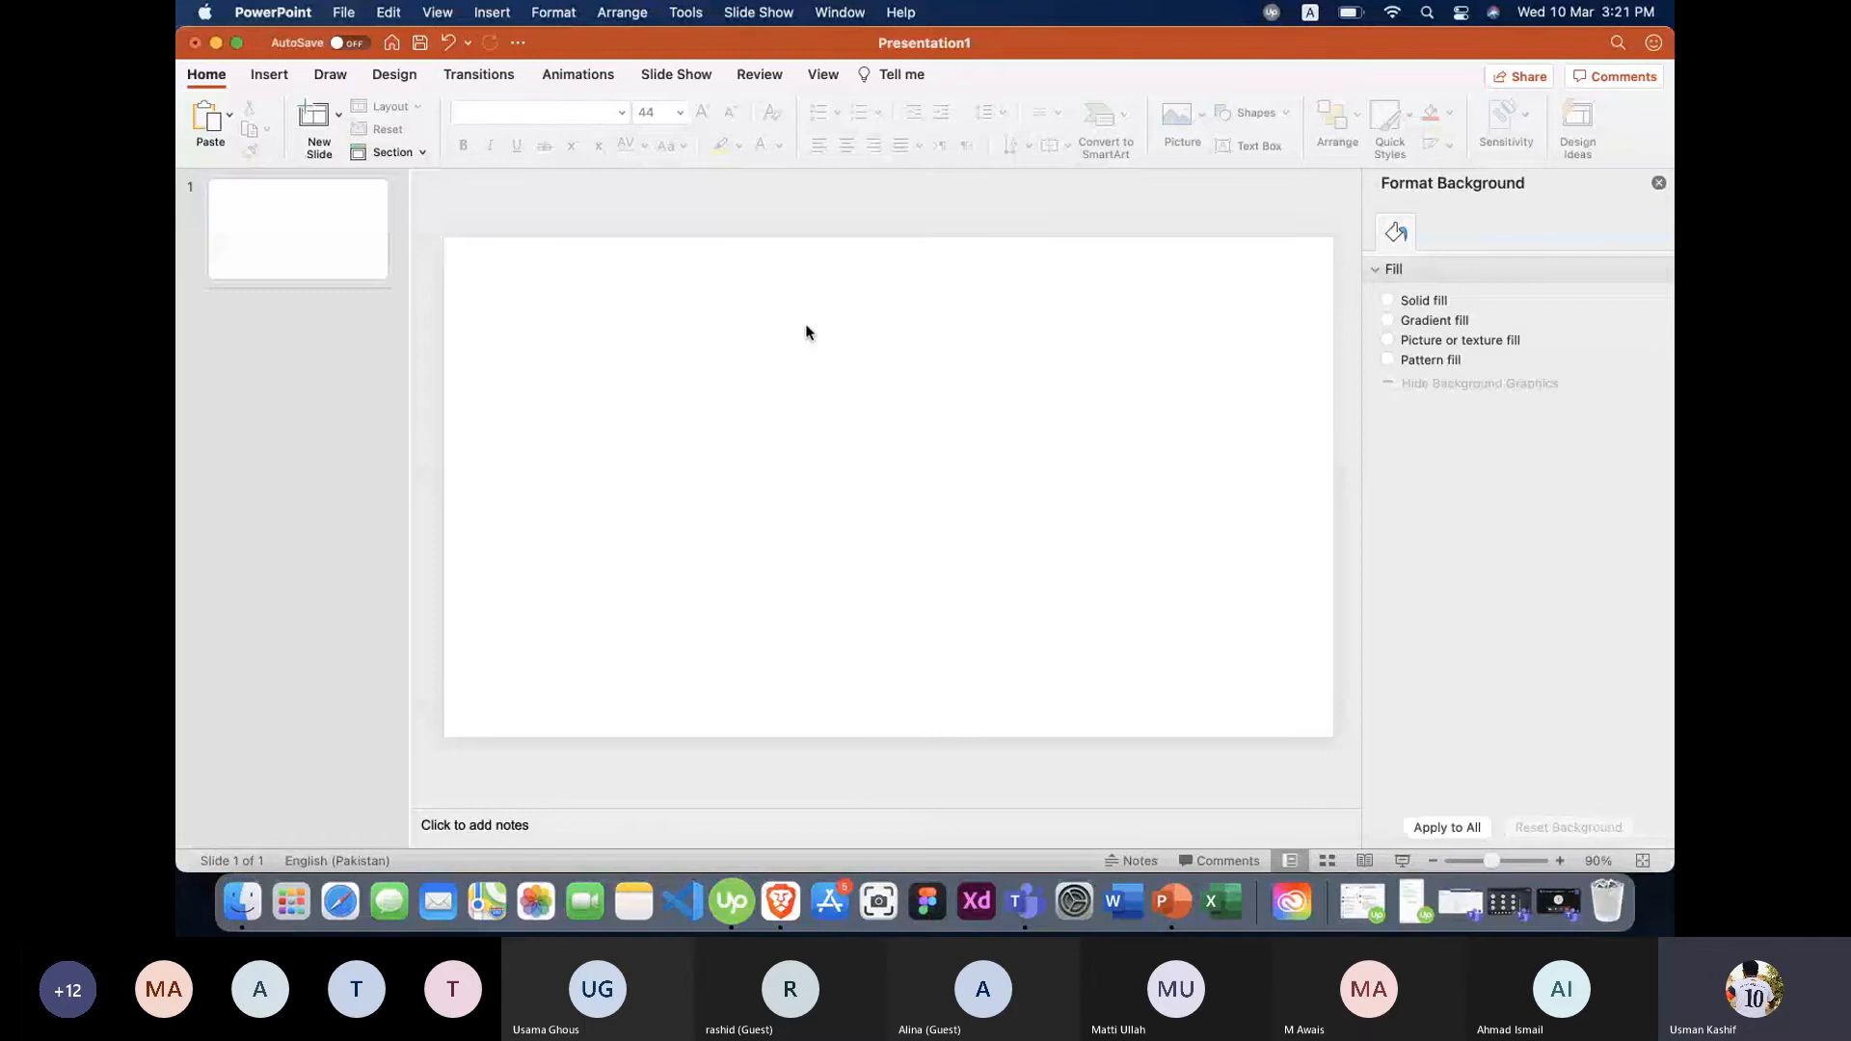
# Draw a small rectangle in the slide's upper-left area and a circle below it, and select both shapes.
pyautogui.click(269, 74)
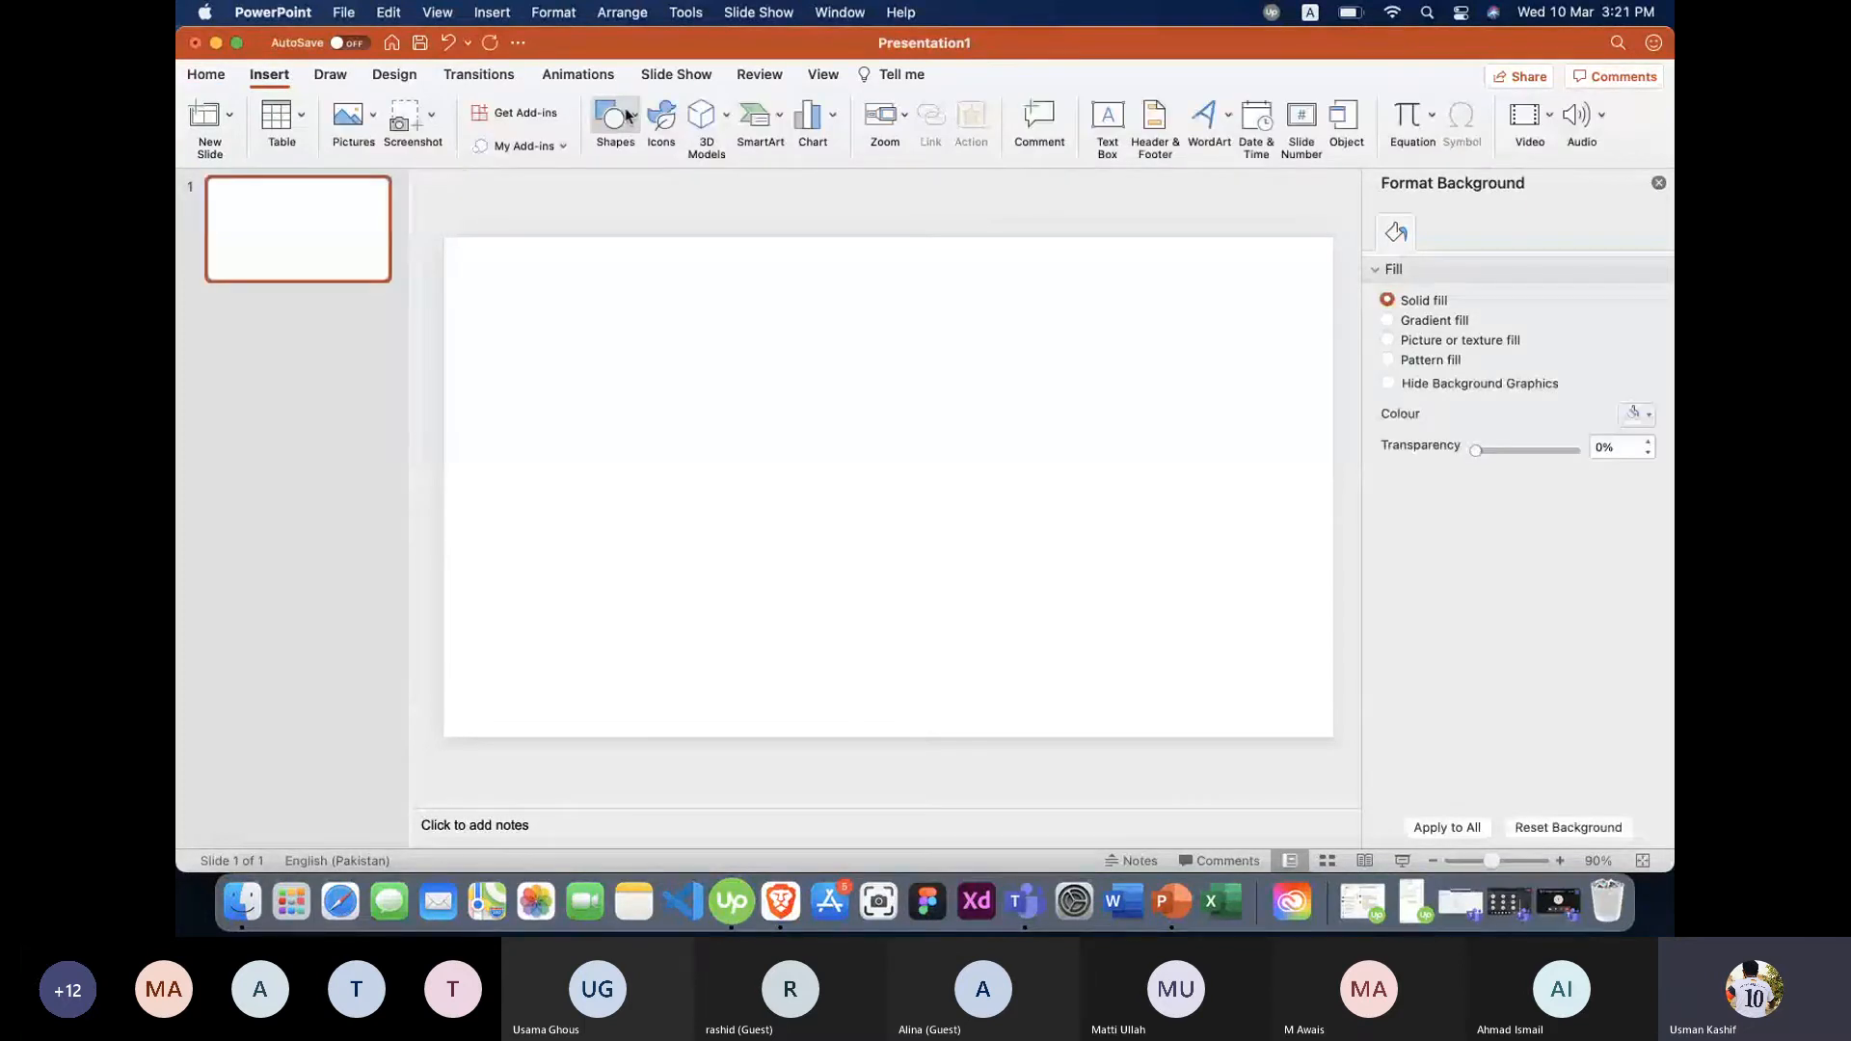
pyautogui.click(627, 116)
pyautogui.click(710, 178)
pyautogui.moveTo(613, 276); pyautogui.dragTo(697, 336)
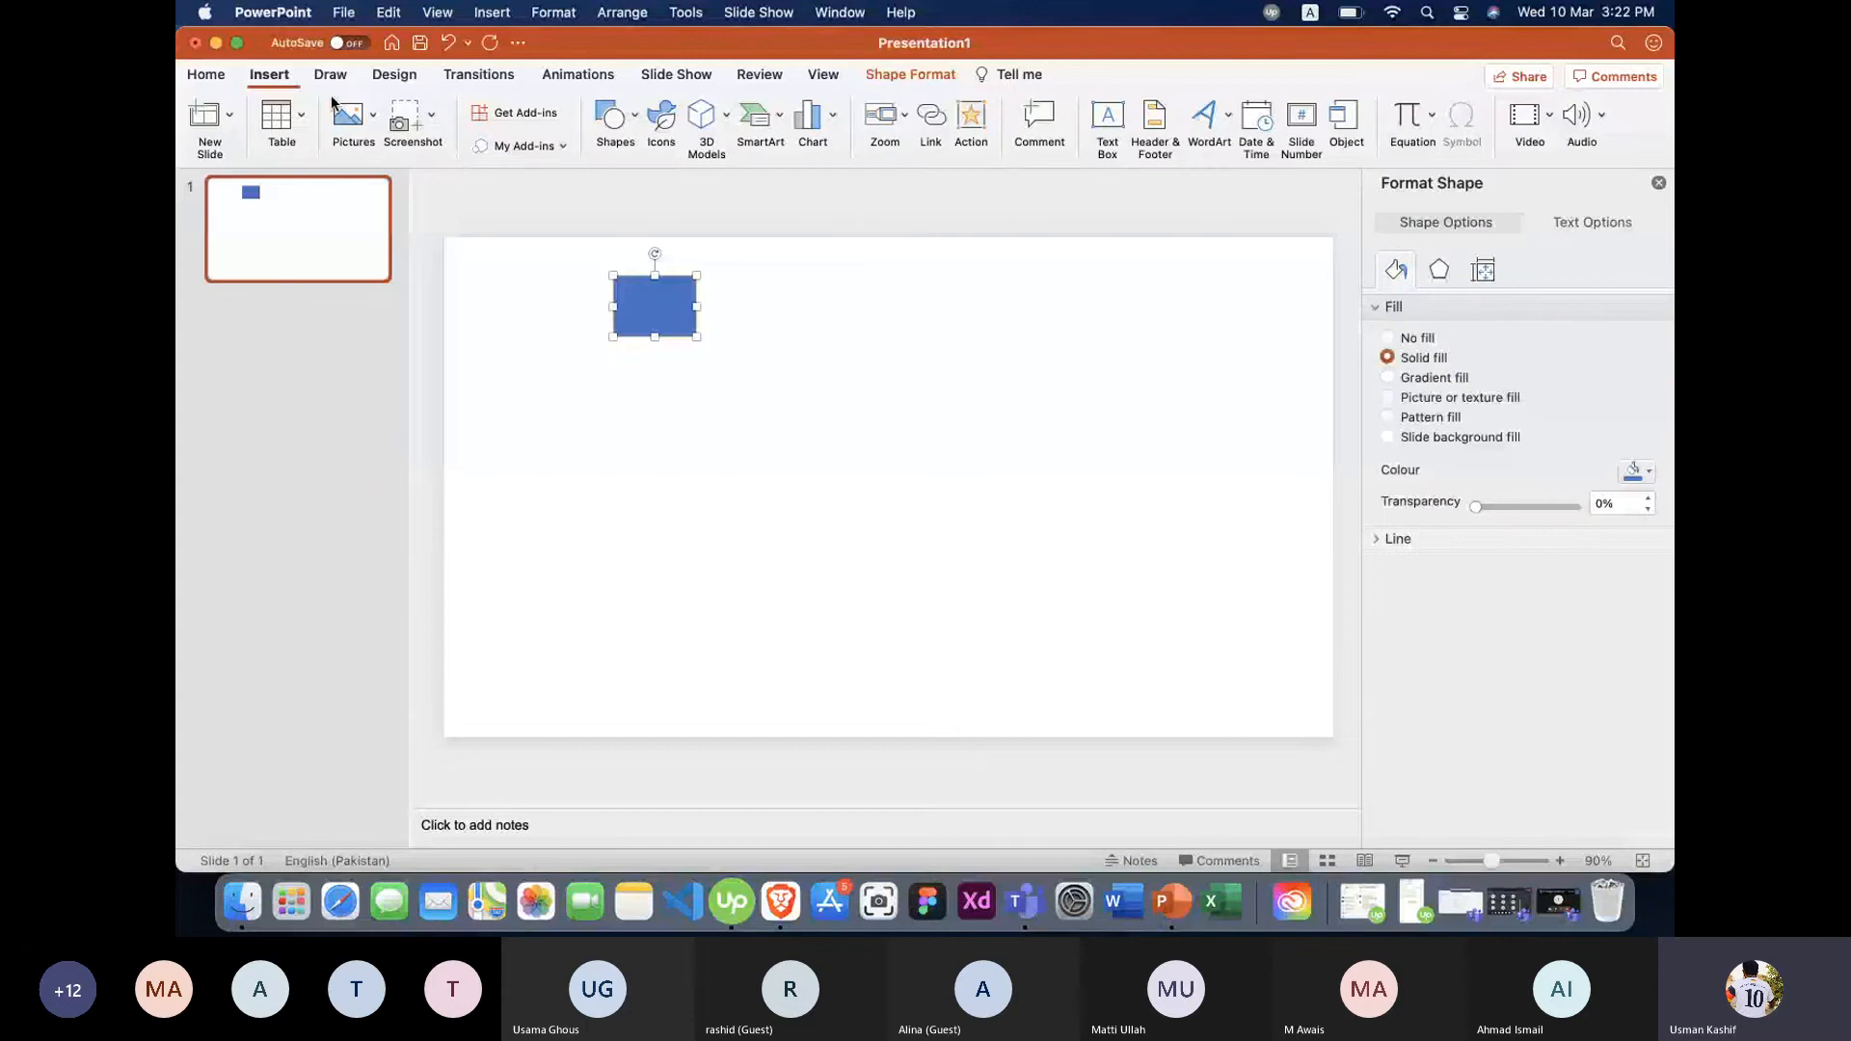
pyautogui.moveTo(645, 387)
pyautogui.mouseDown()
pyautogui.moveTo(747, 488)
pyautogui.moveTo(565, 261)
pyautogui.mouseUp()
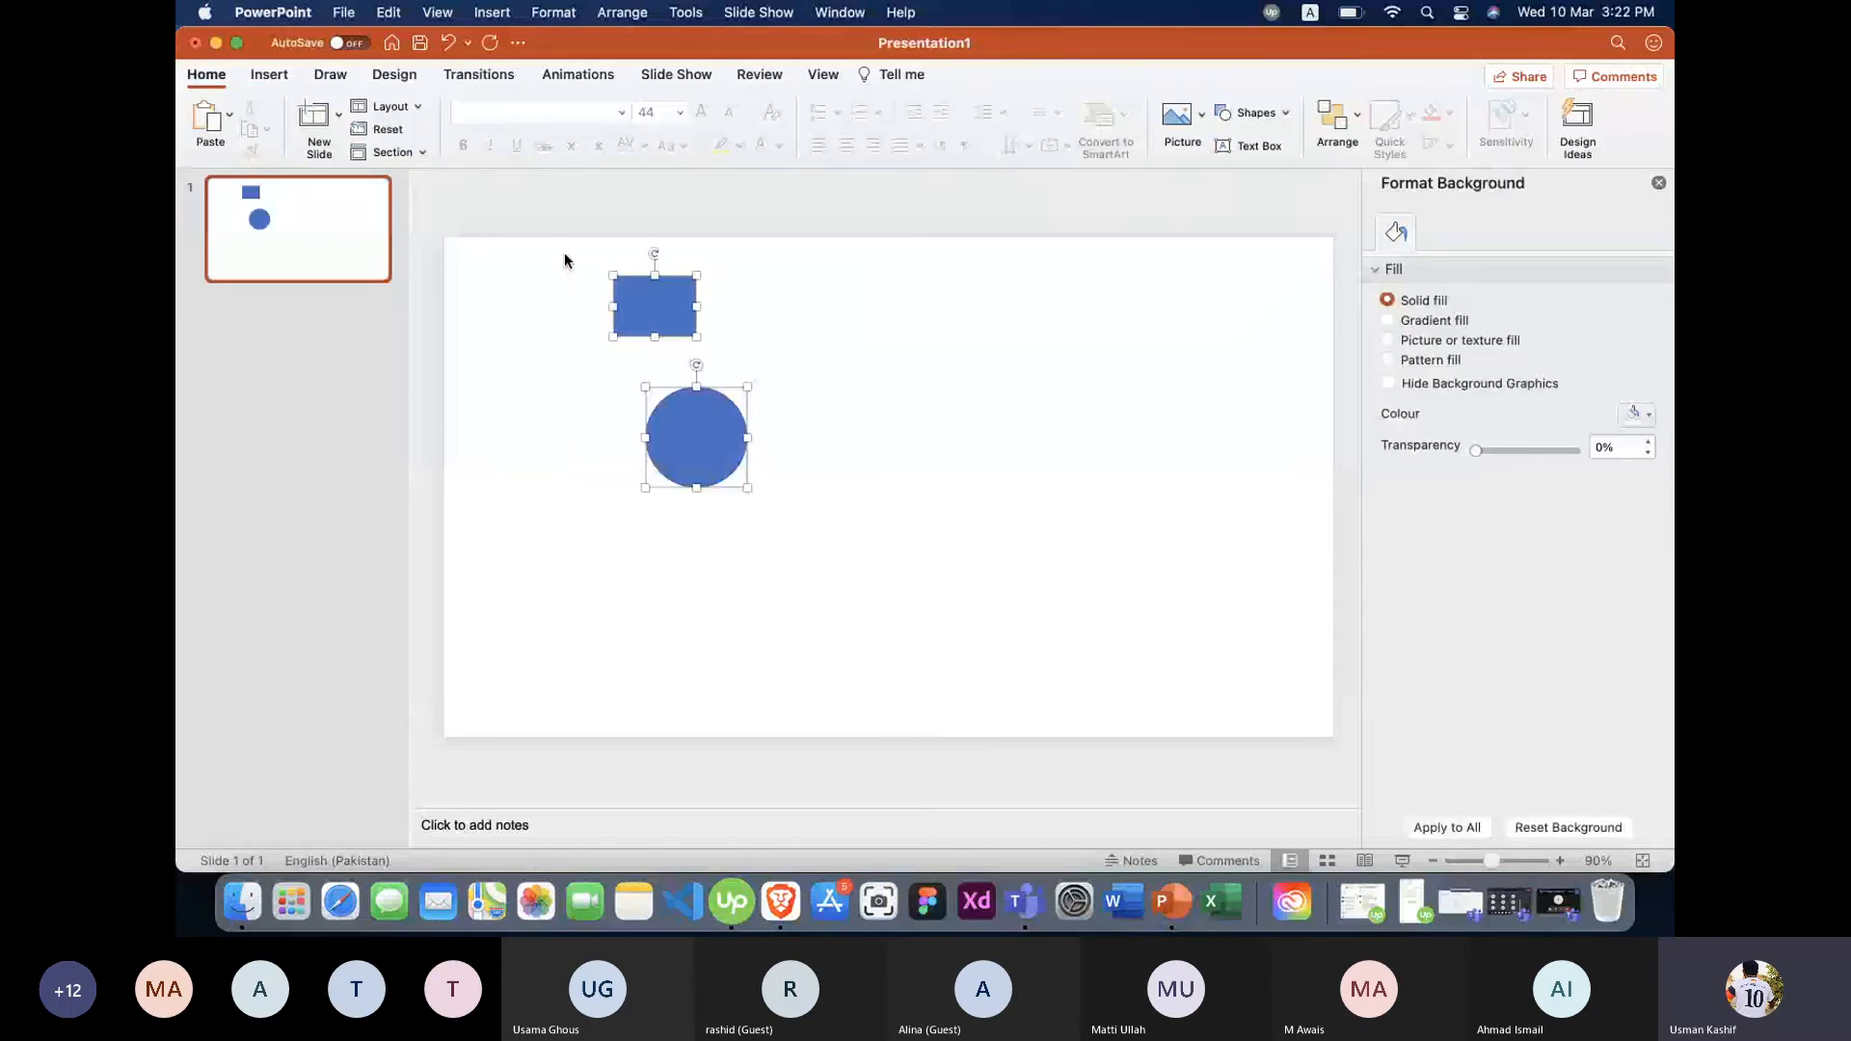
# Align the selected rectangle and circle to the left, and look at the grouping options available for them.
pyautogui.click(1331, 117)
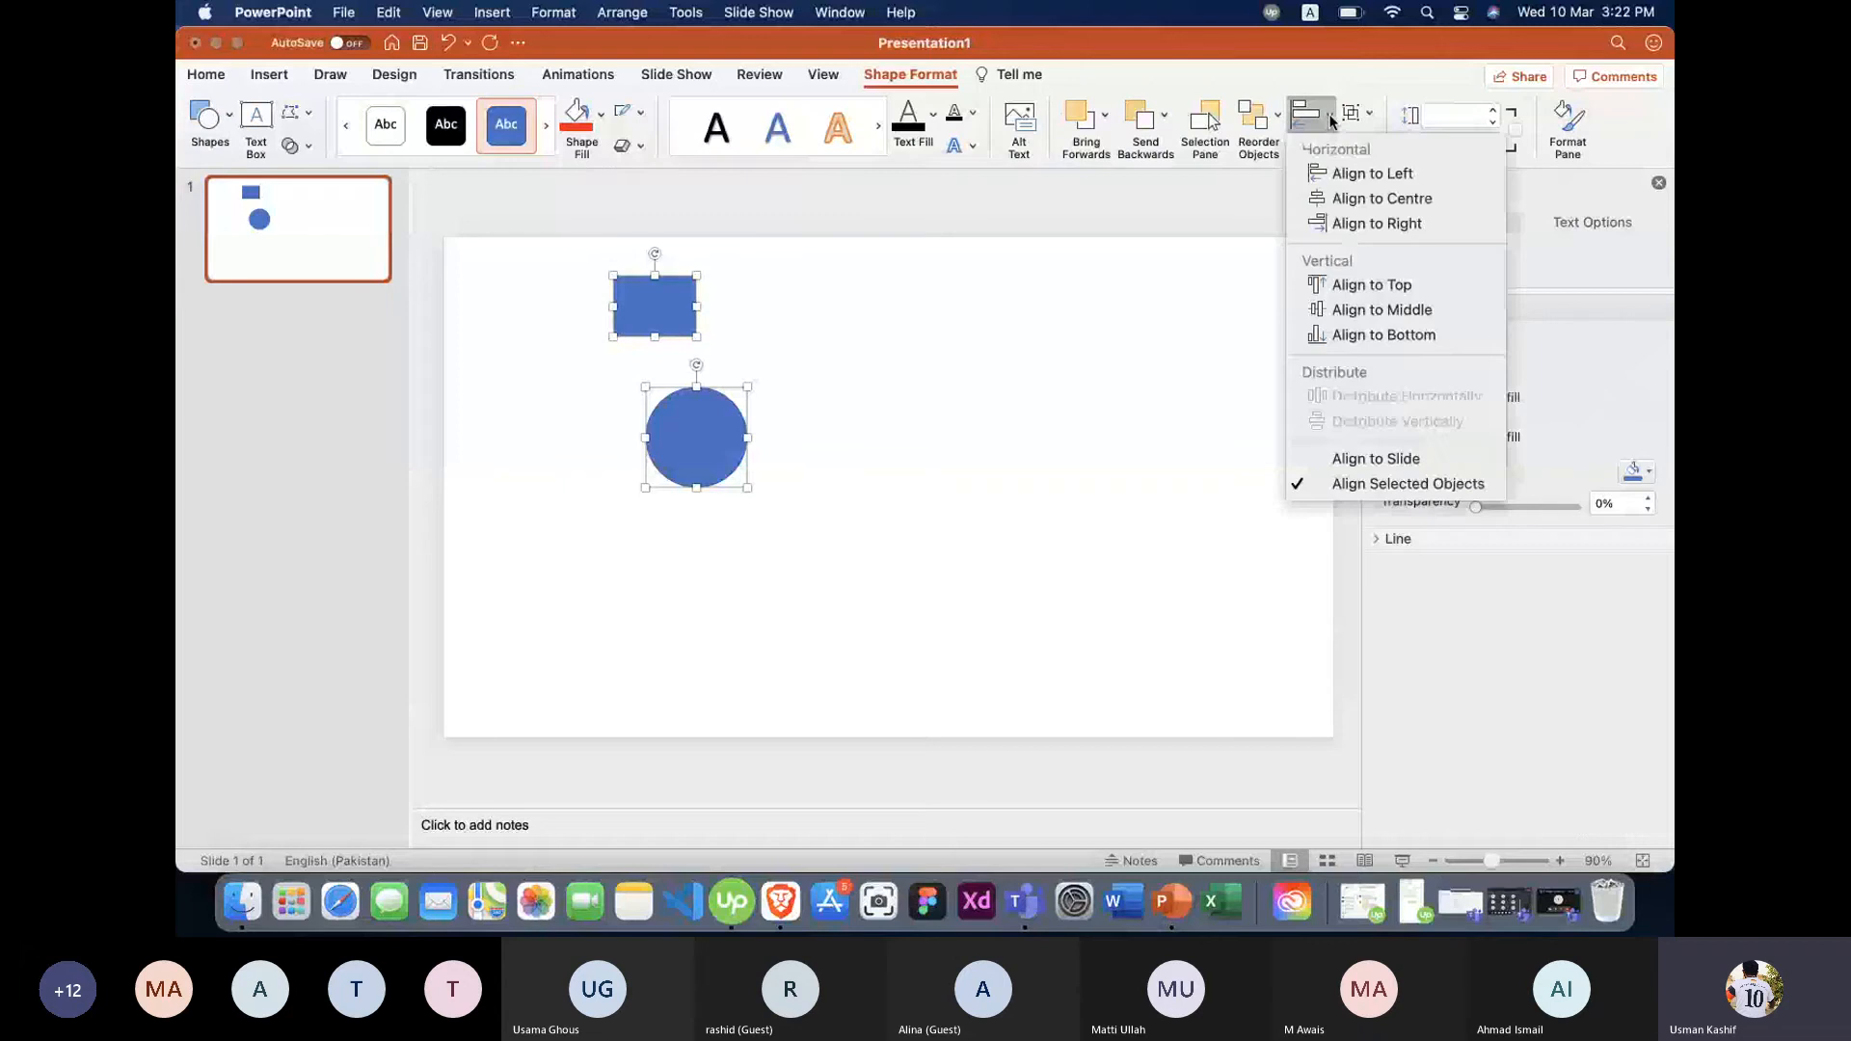
pyautogui.click(1359, 173)
pyautogui.click(1365, 119)
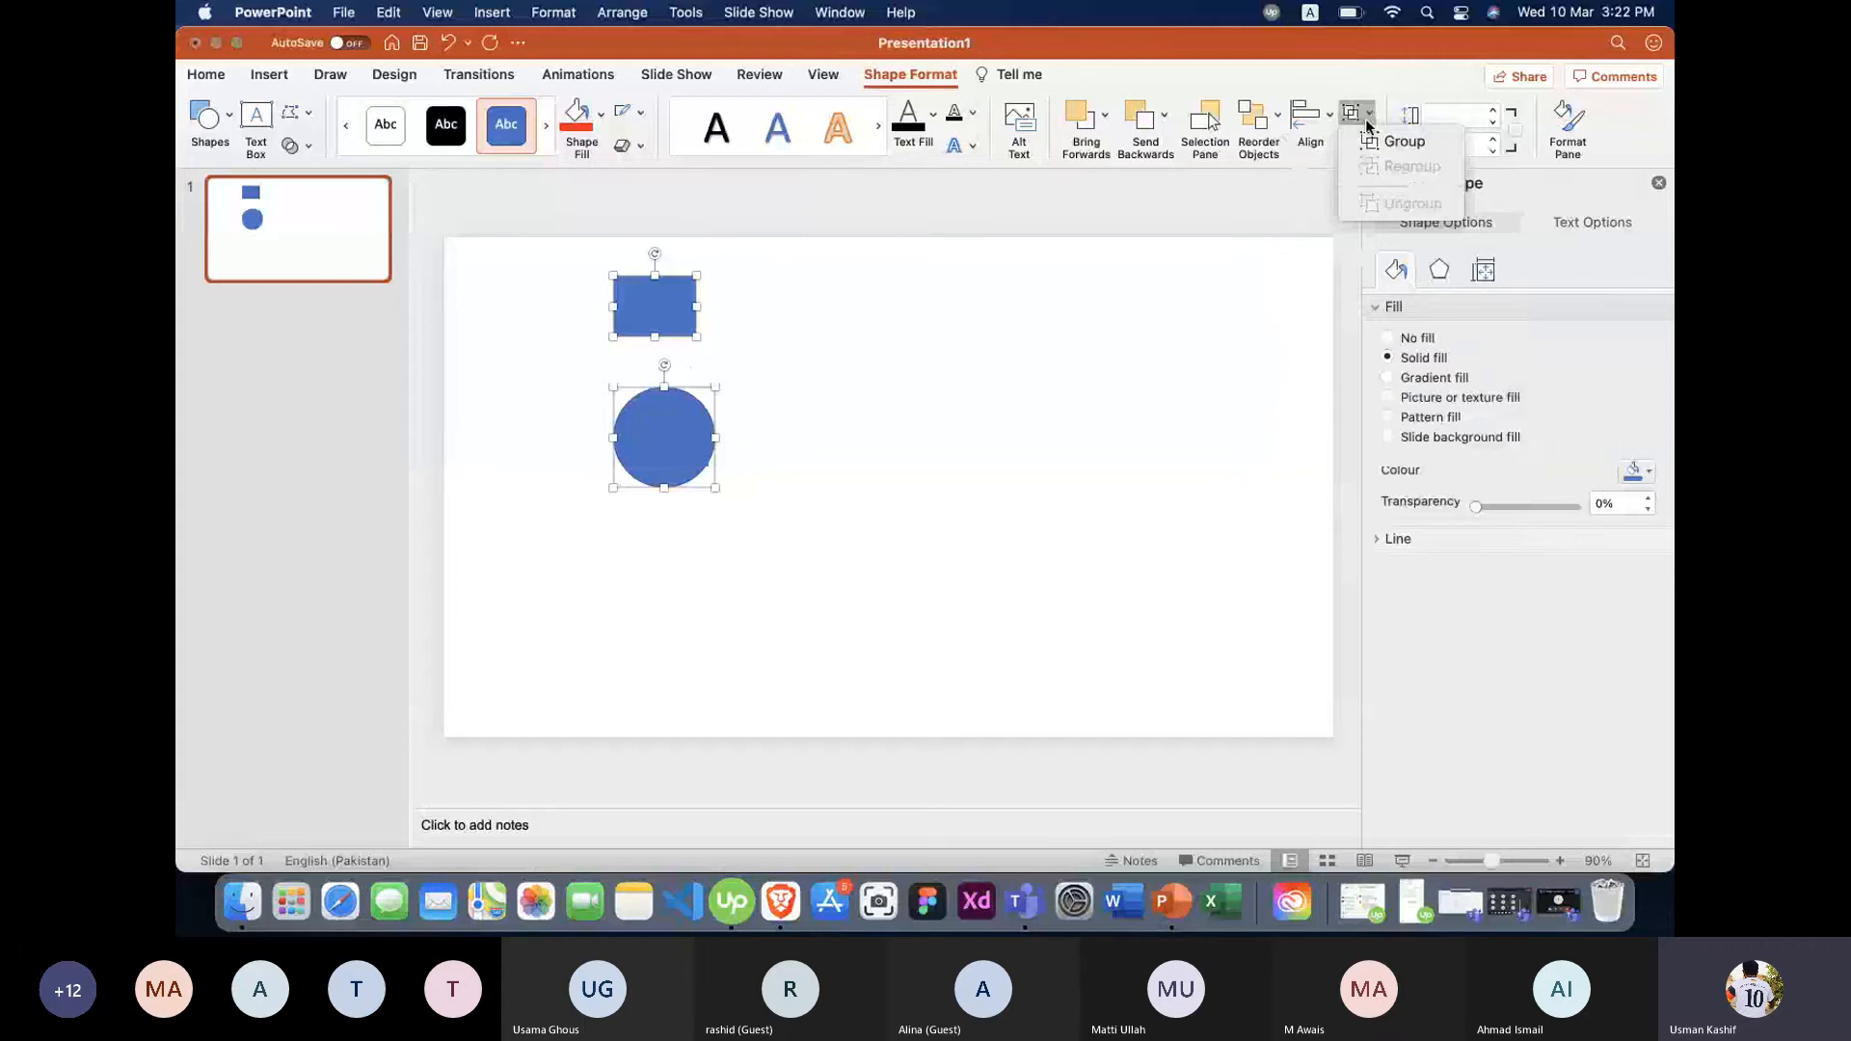
pyautogui.rightClick(676, 431)
pyautogui.moveTo(774, 530)
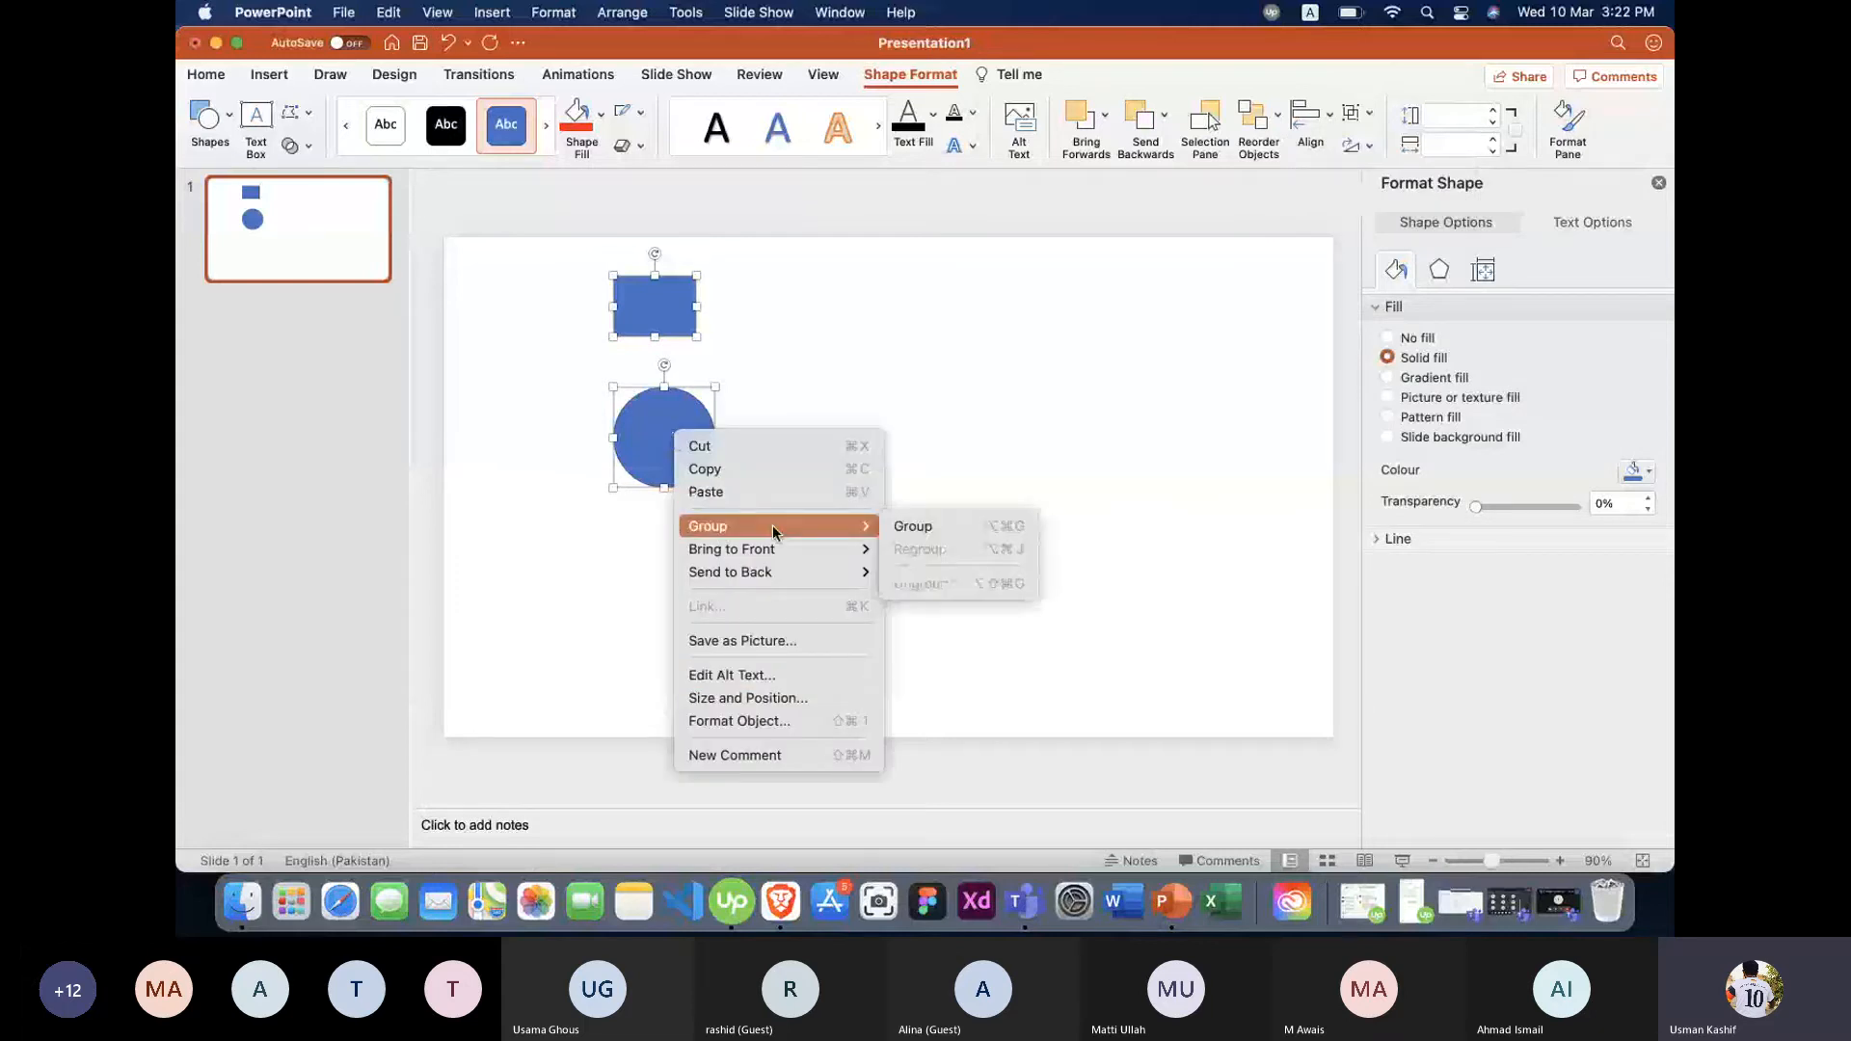
pyautogui.click(922, 638)
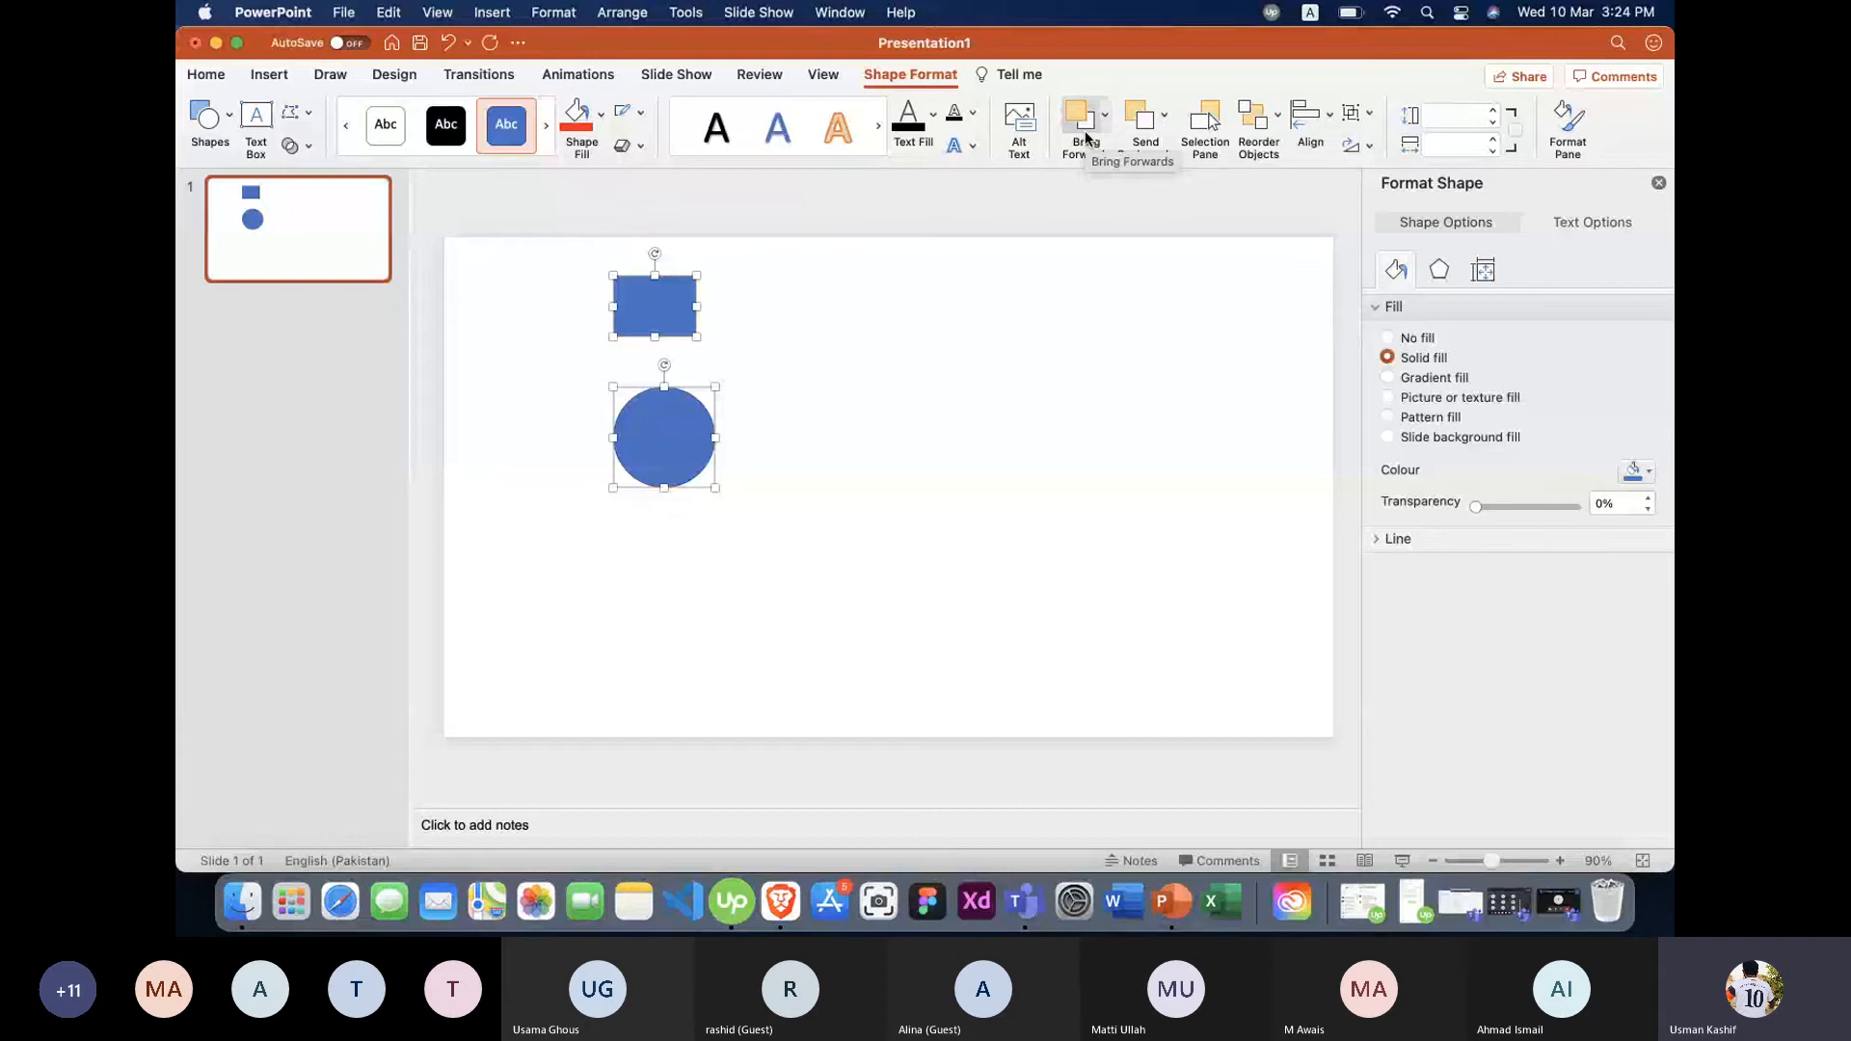
# Switch to the Brave browser and look over the YouTube page of "PowerPoint Slide Design from Beginner to EXPERT in One Video", including description and comments.
pyautogui.click(781, 891)
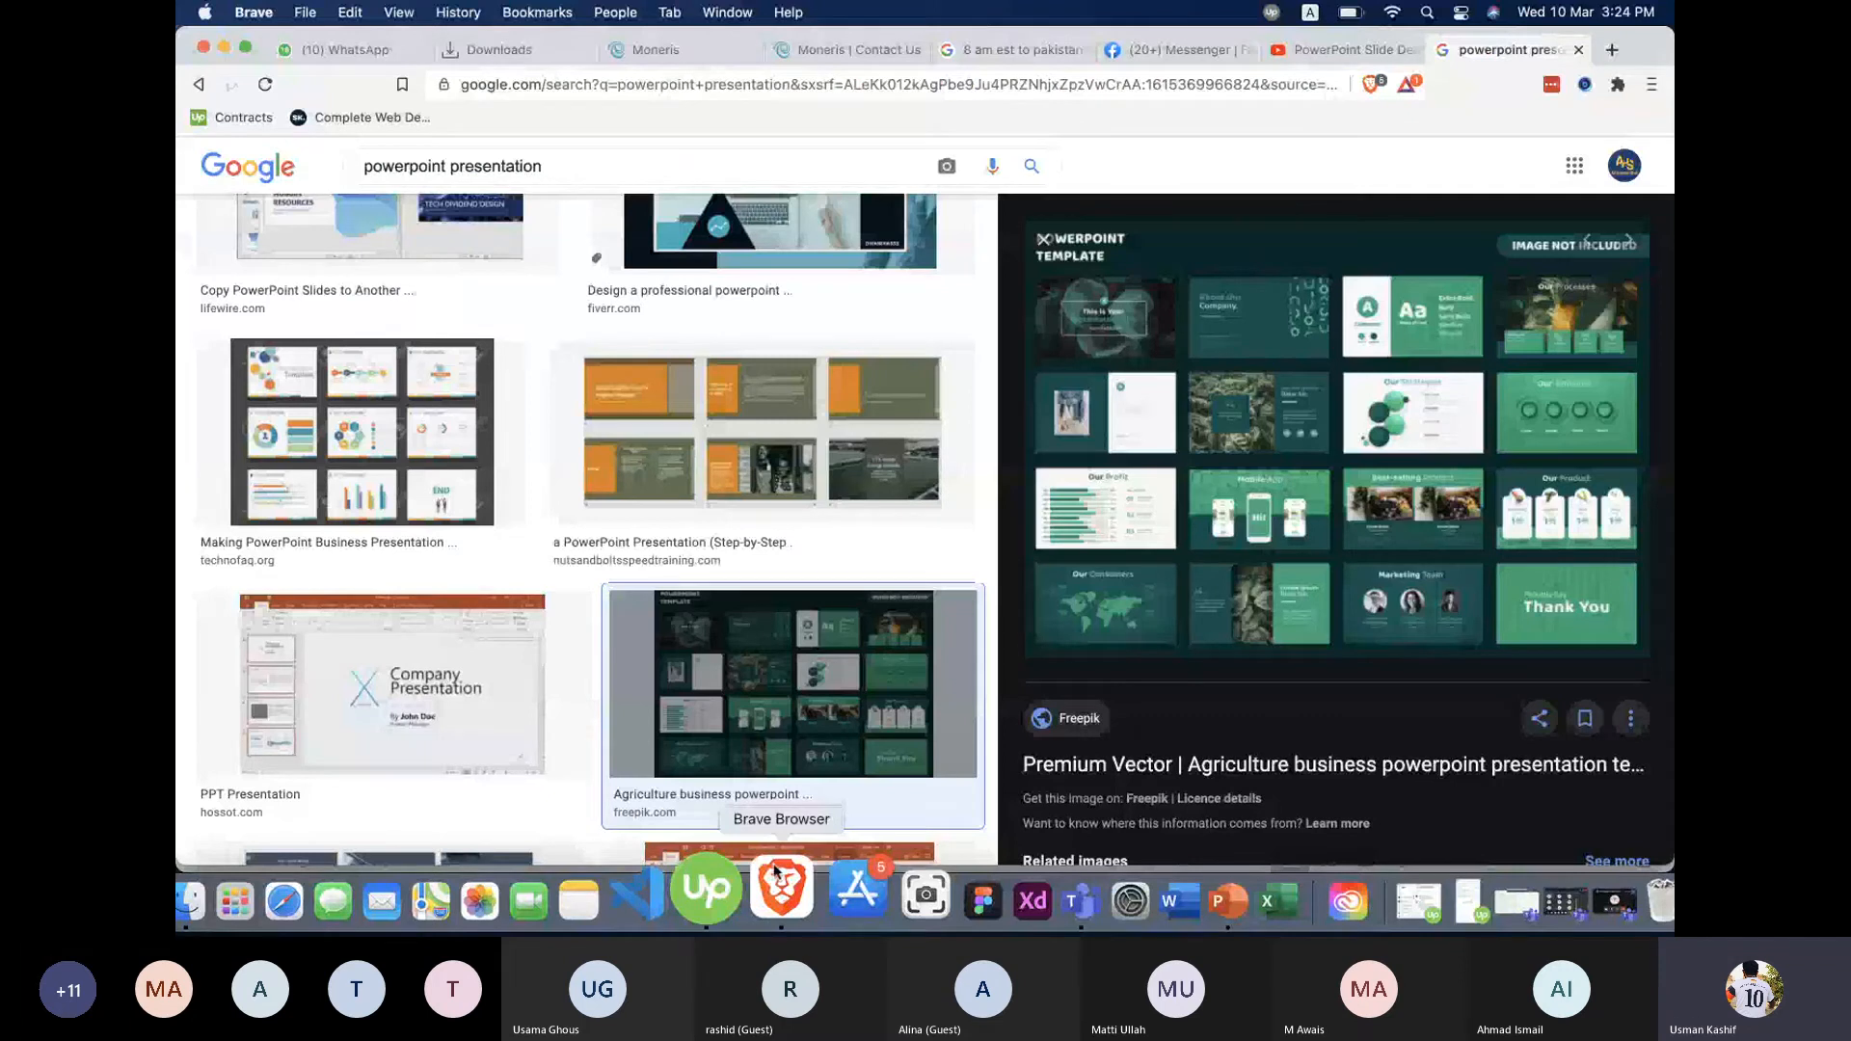
pyautogui.hotkey('ctrl', 'shift', 'Tab')
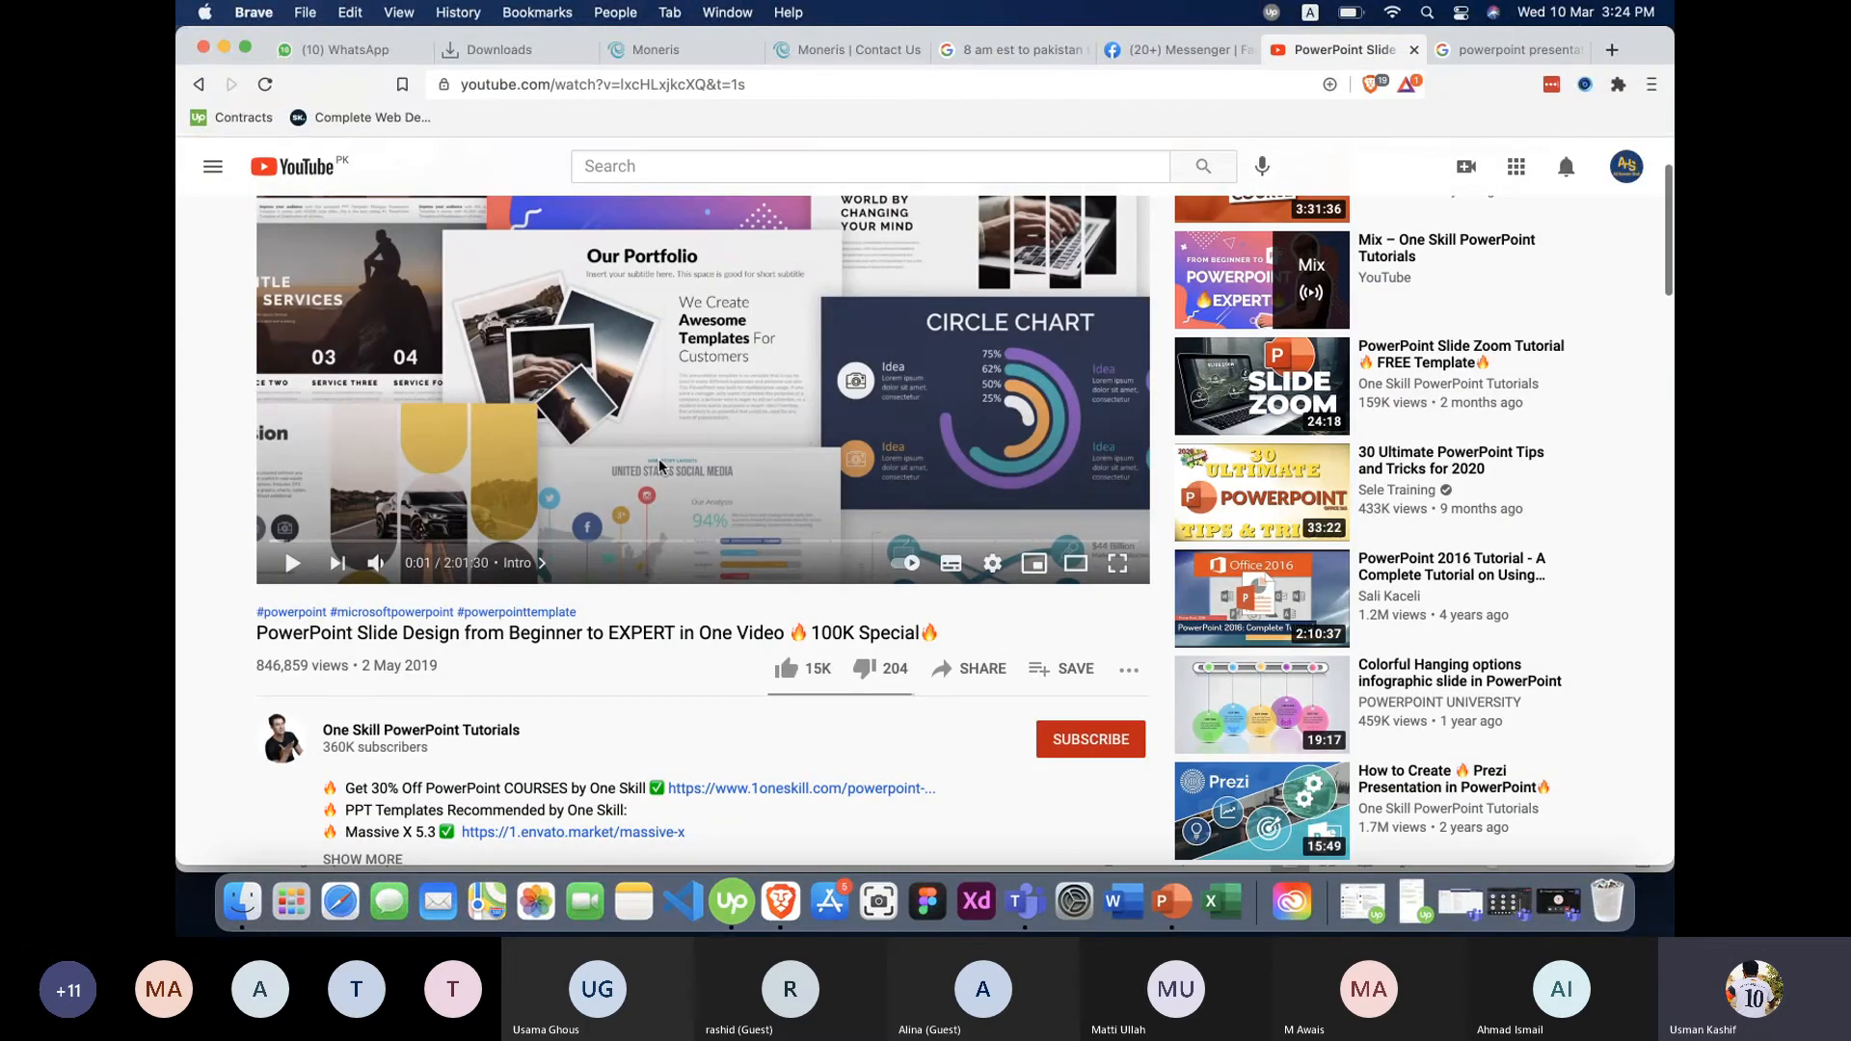
pyautogui.scroll(3, 659, 465)
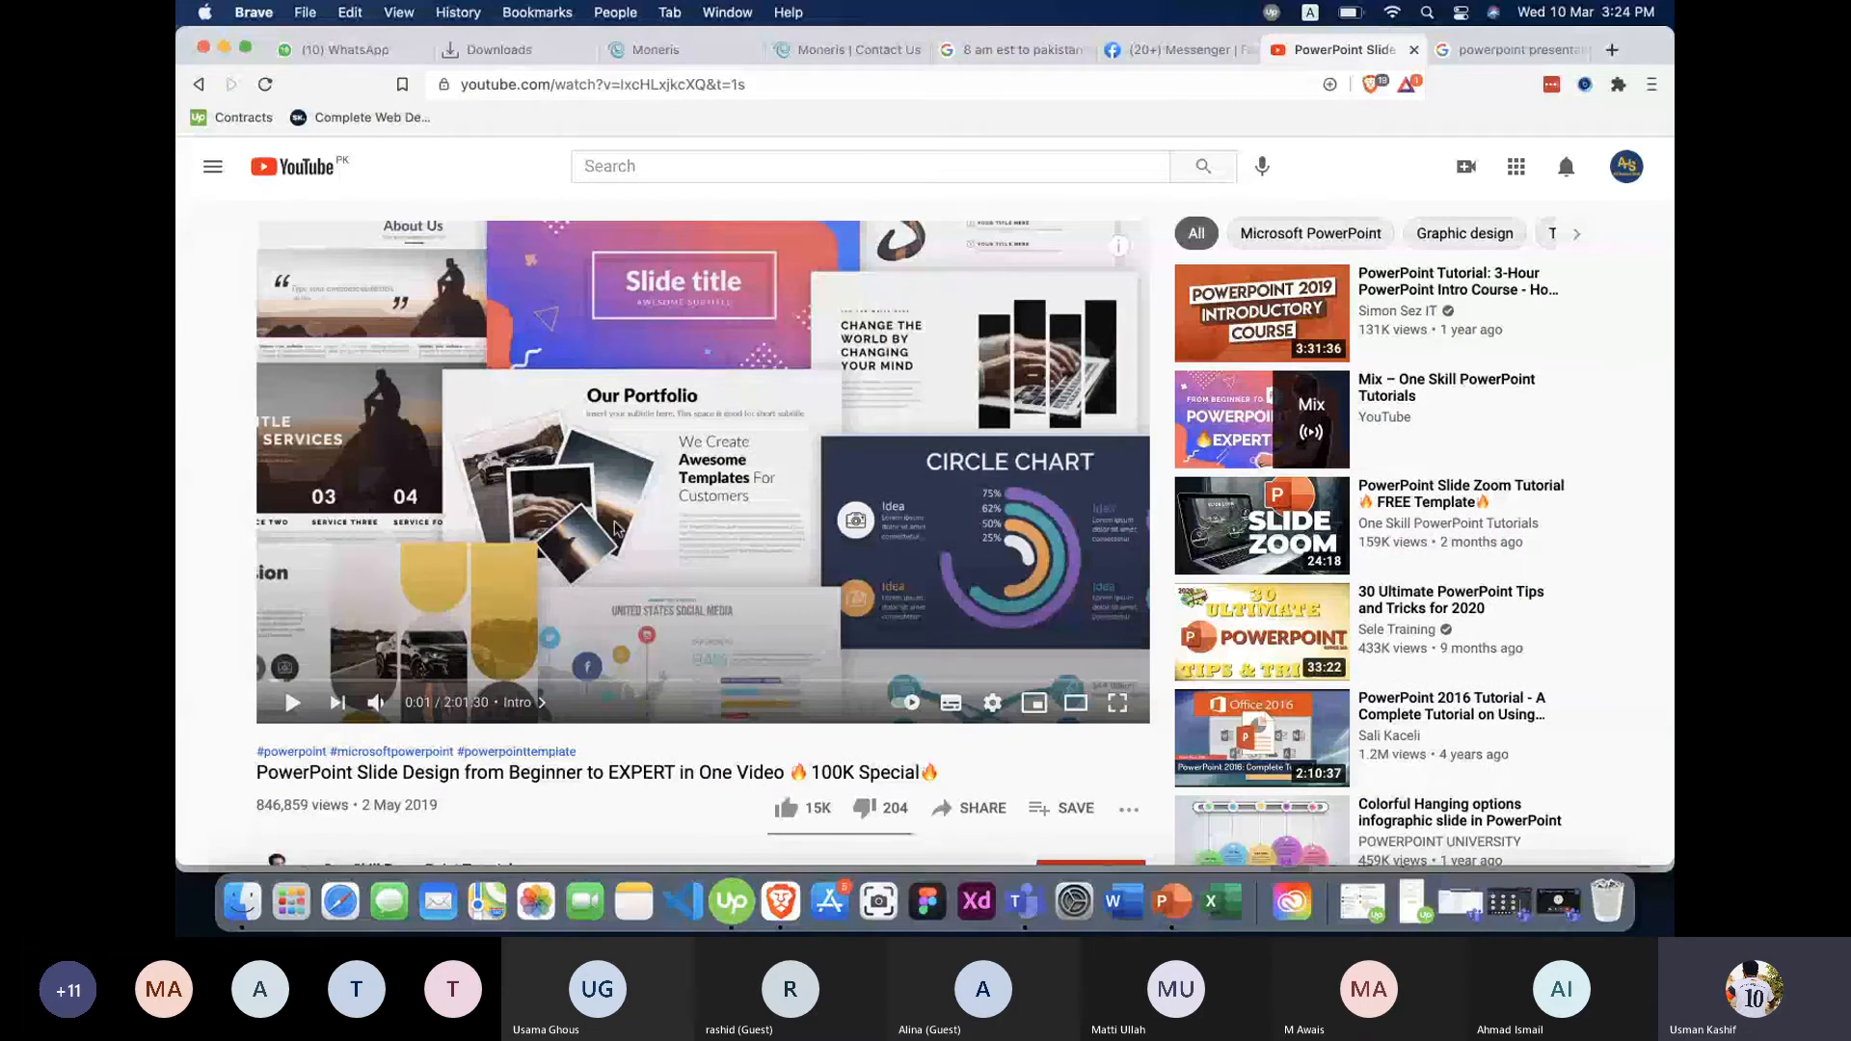
pyautogui.scroll(-2, 615, 528)
pyautogui.scroll(2, 761, 431)
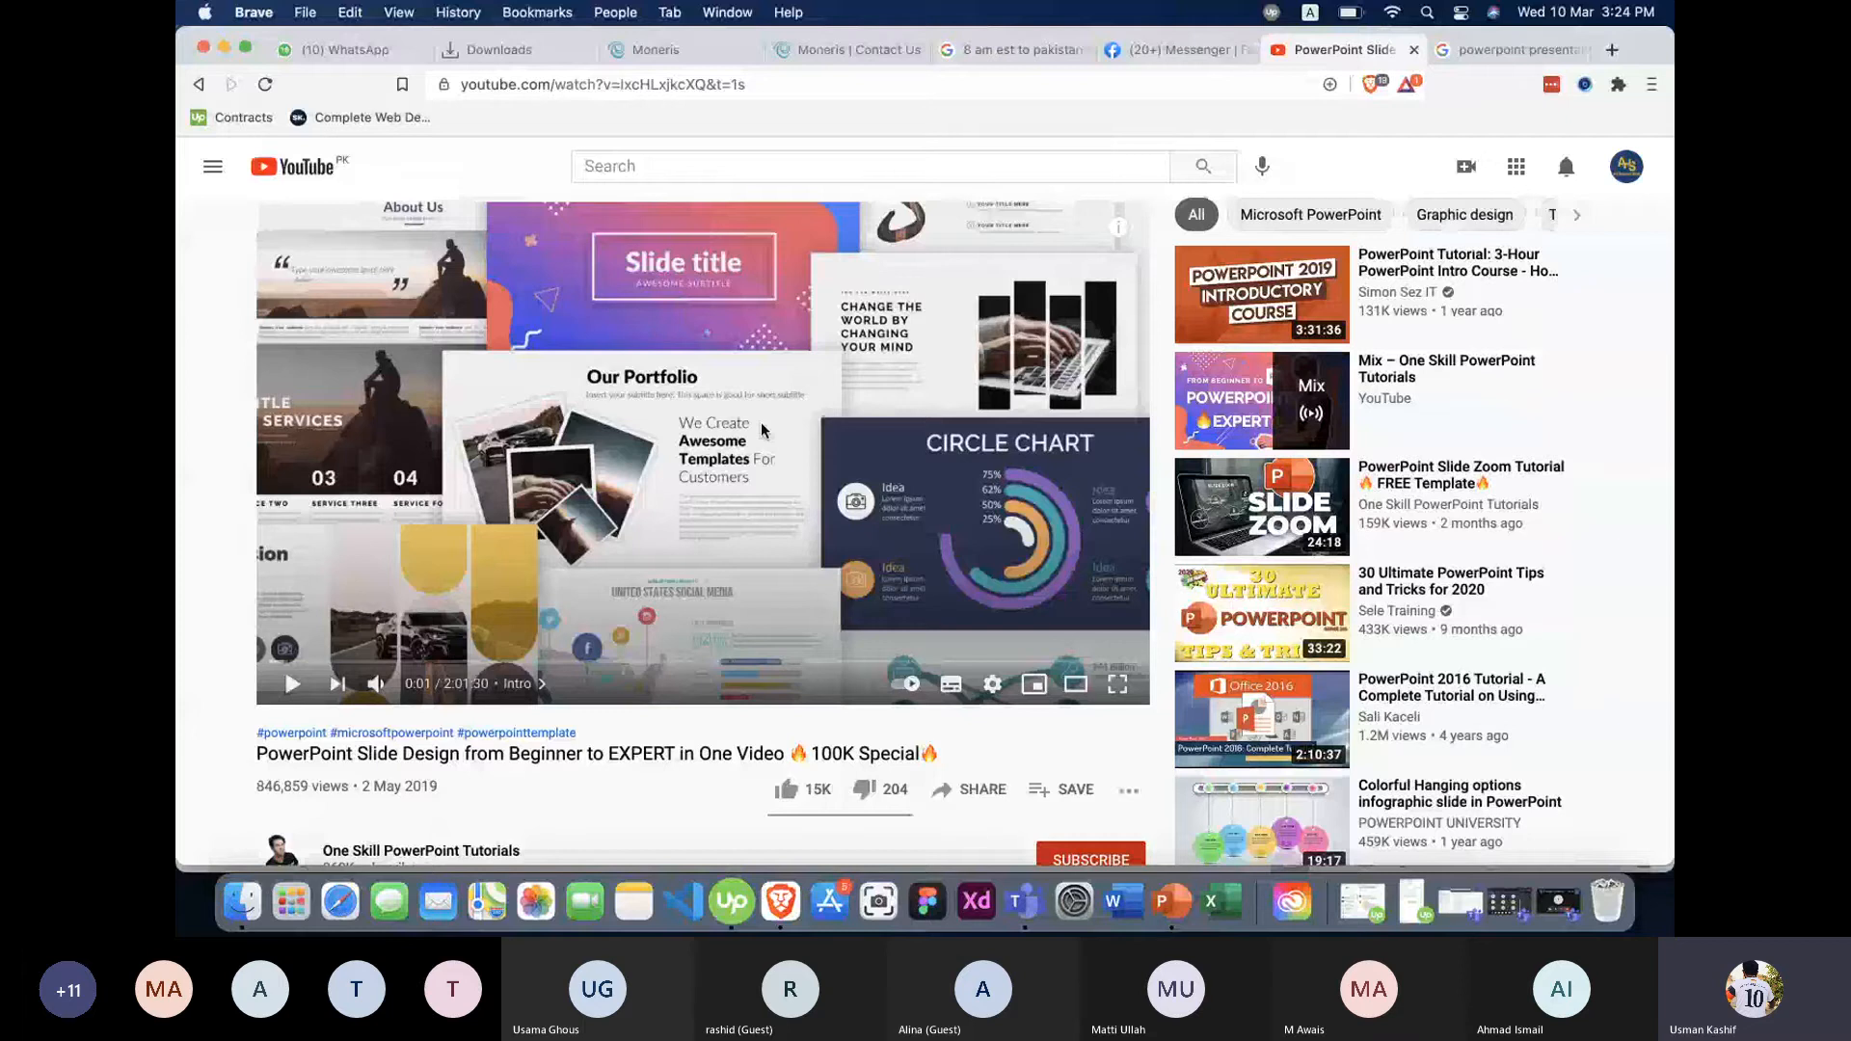
pyautogui.scroll(1, 559, 490)
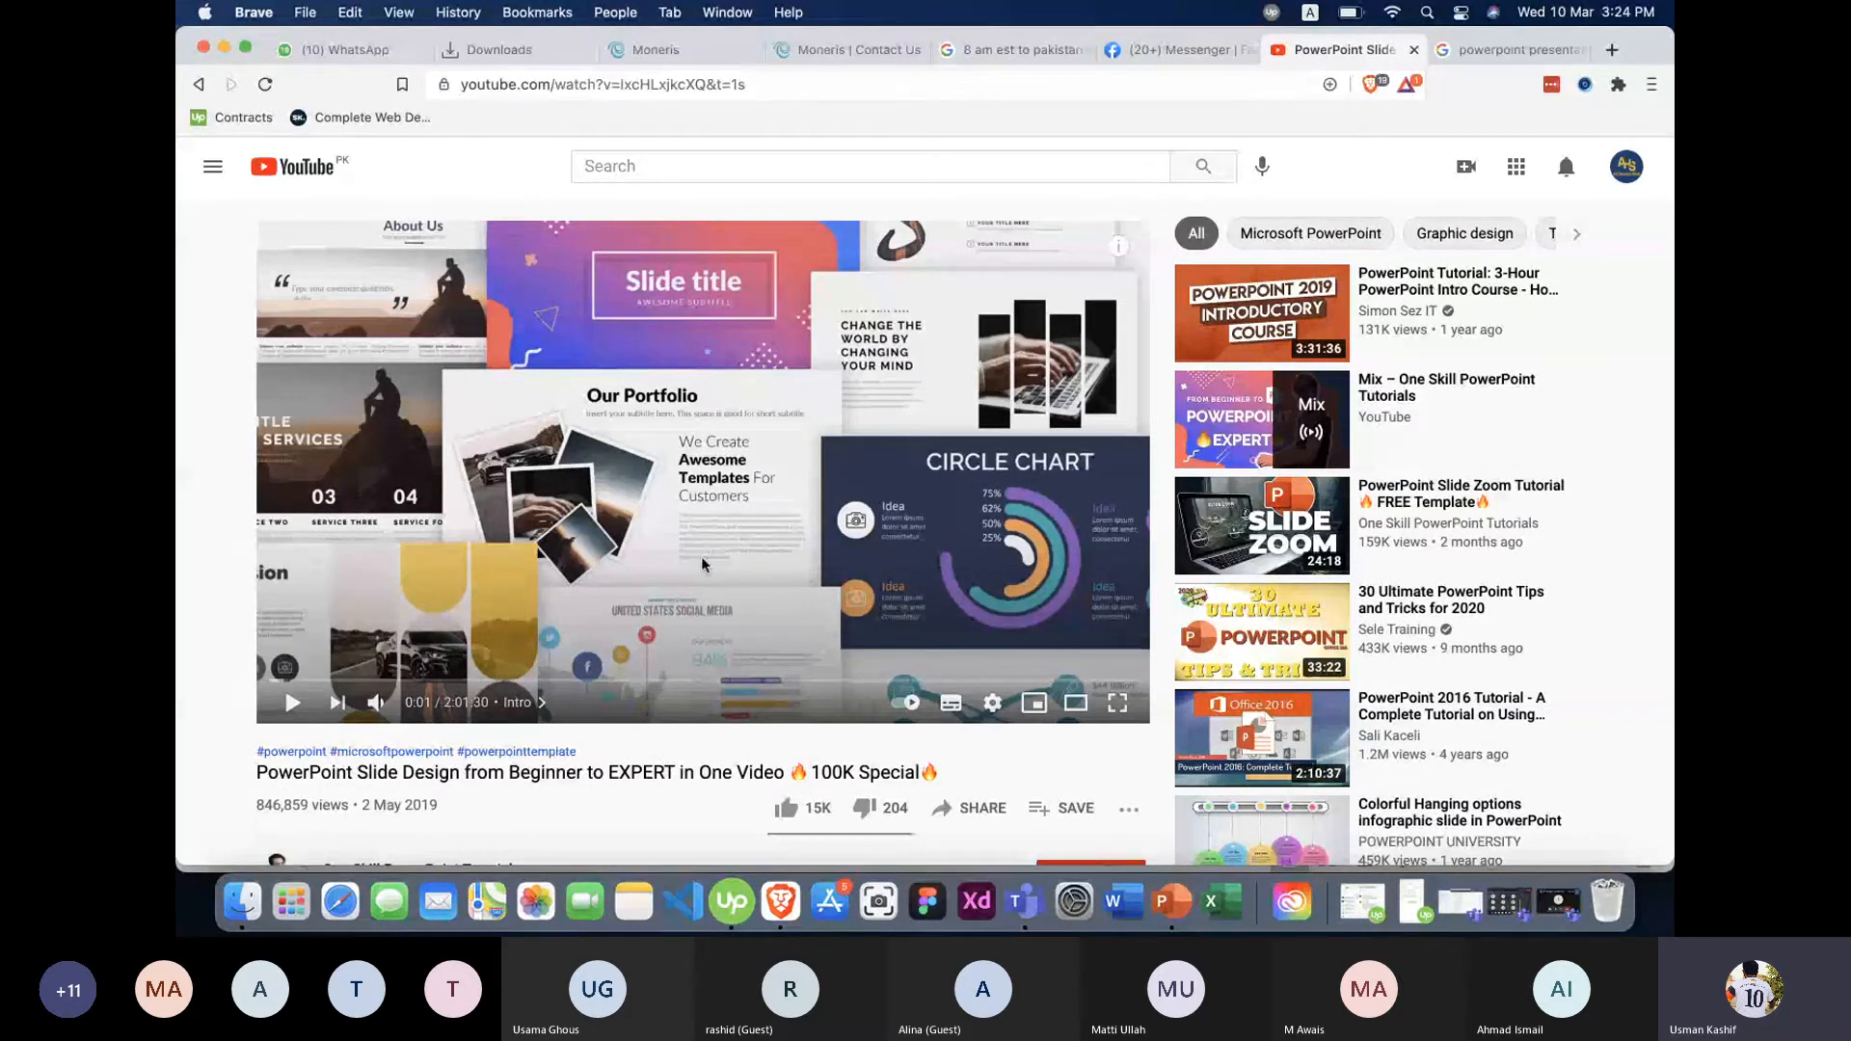
pyautogui.scroll(-3, 343, 683)
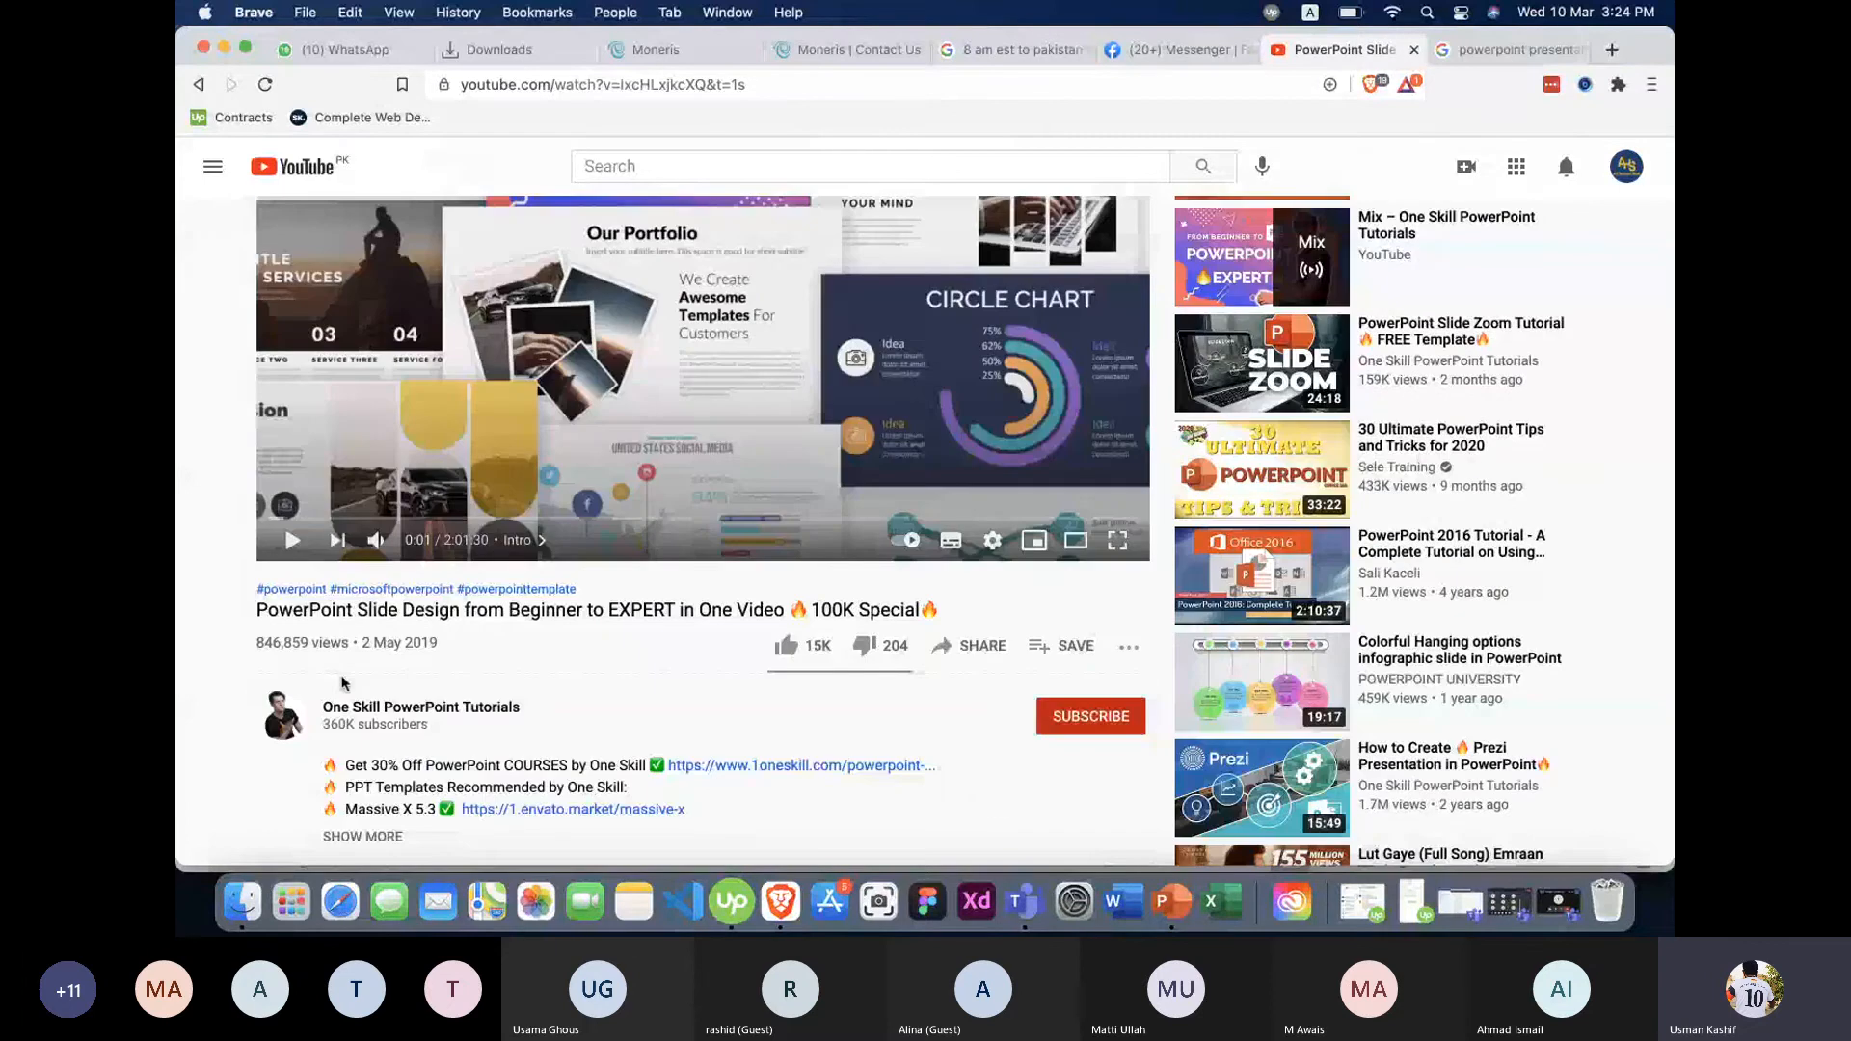
pyautogui.scroll(1, 556, 644)
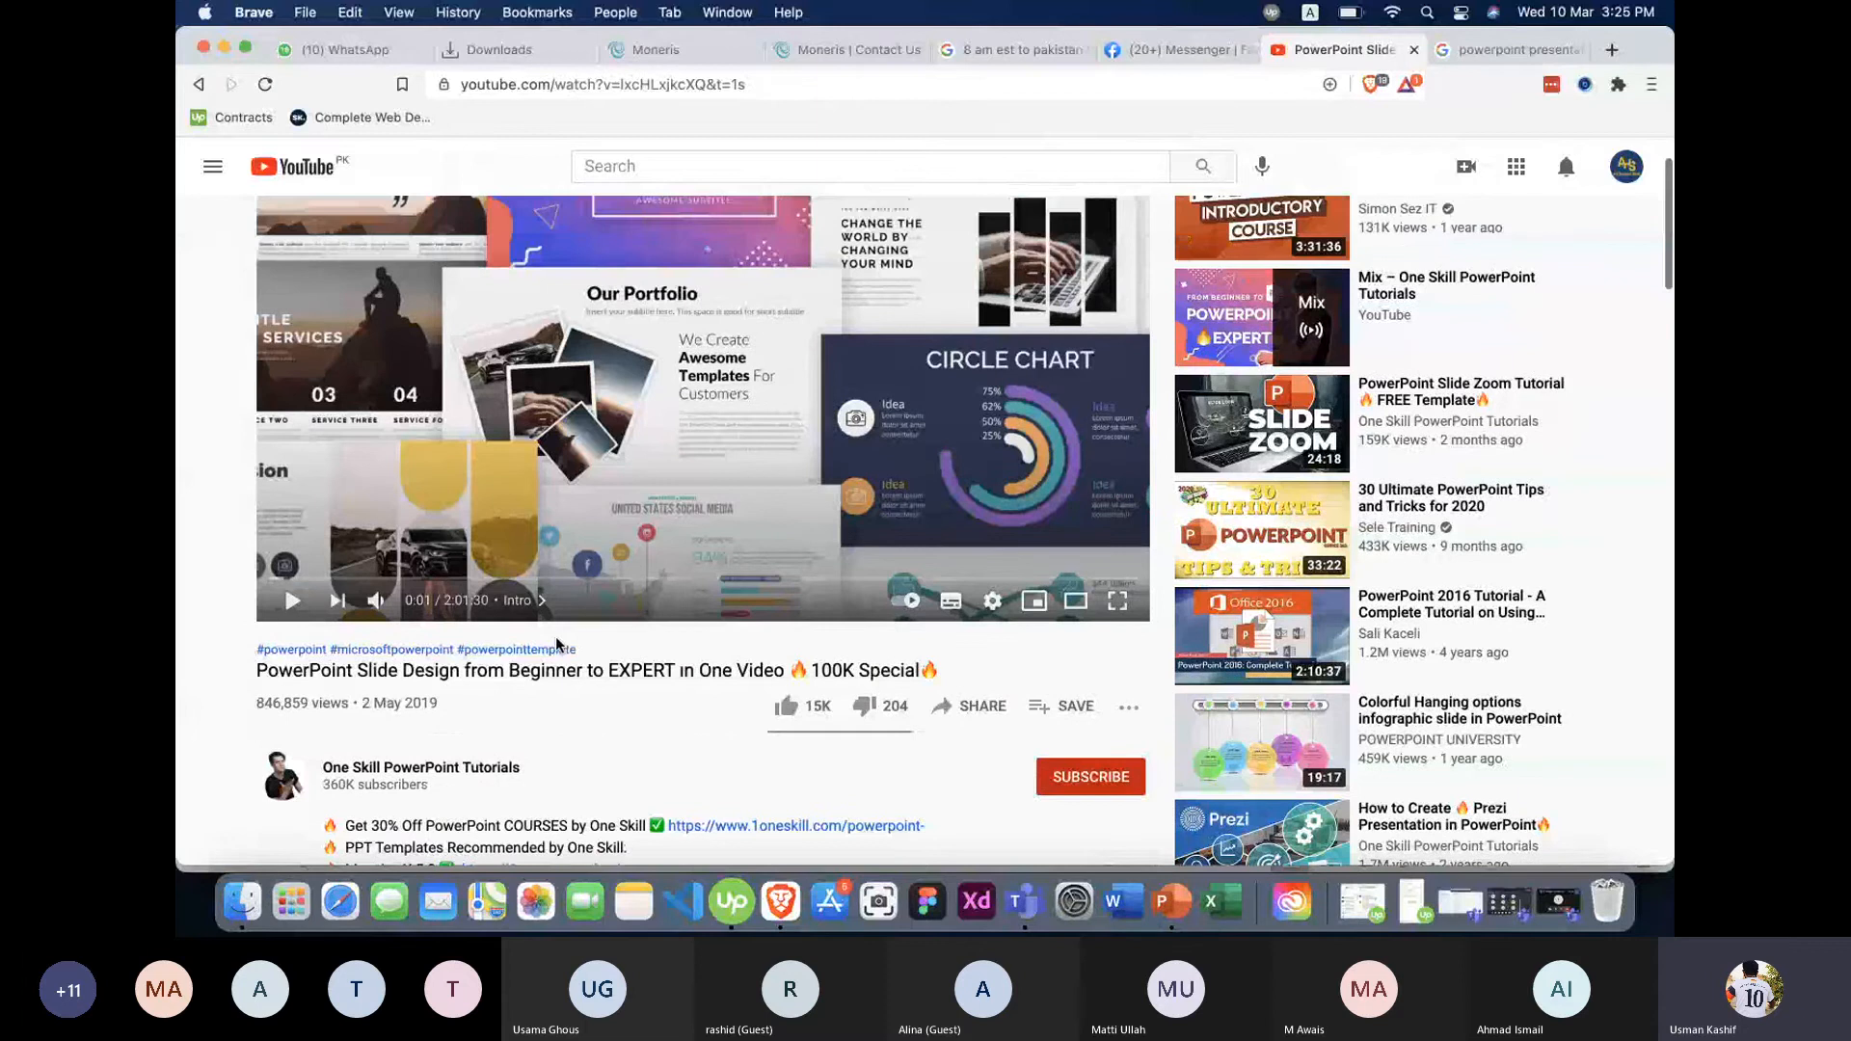
pyautogui.scroll(2, 556, 644)
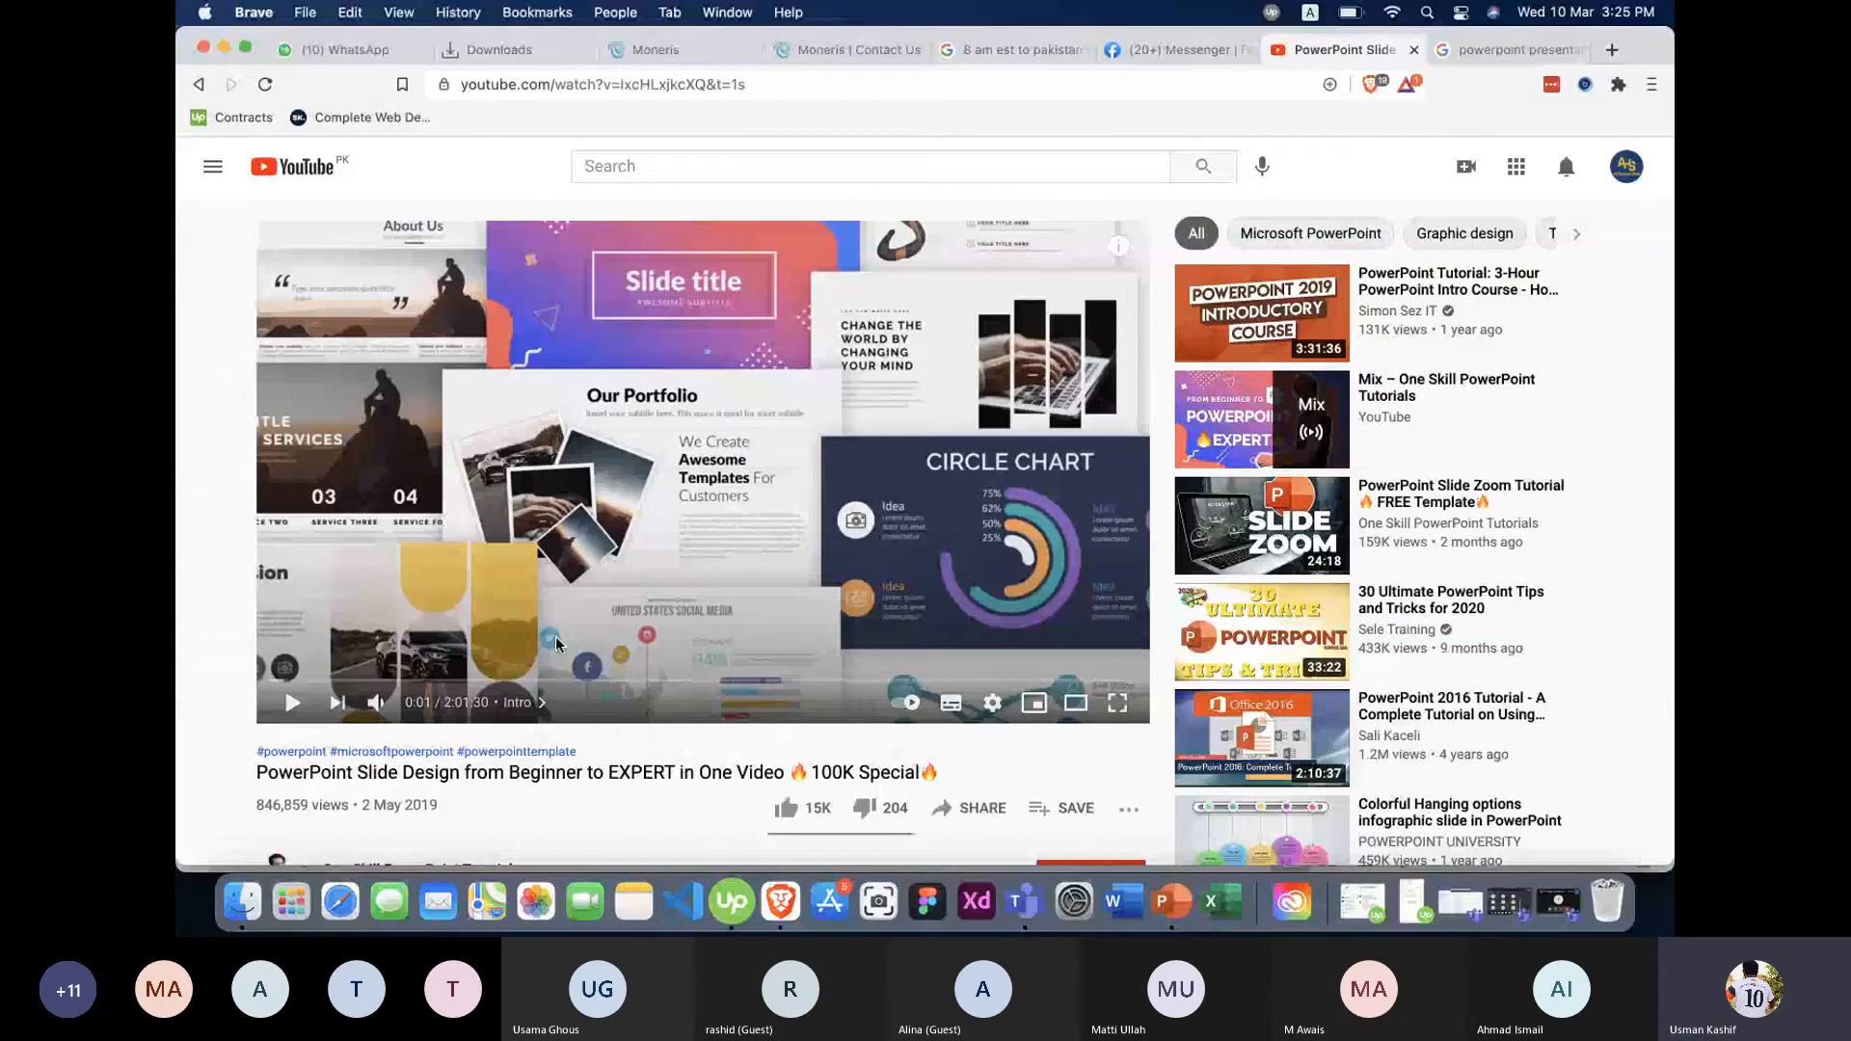
pyautogui.scroll(-3, 549, 575)
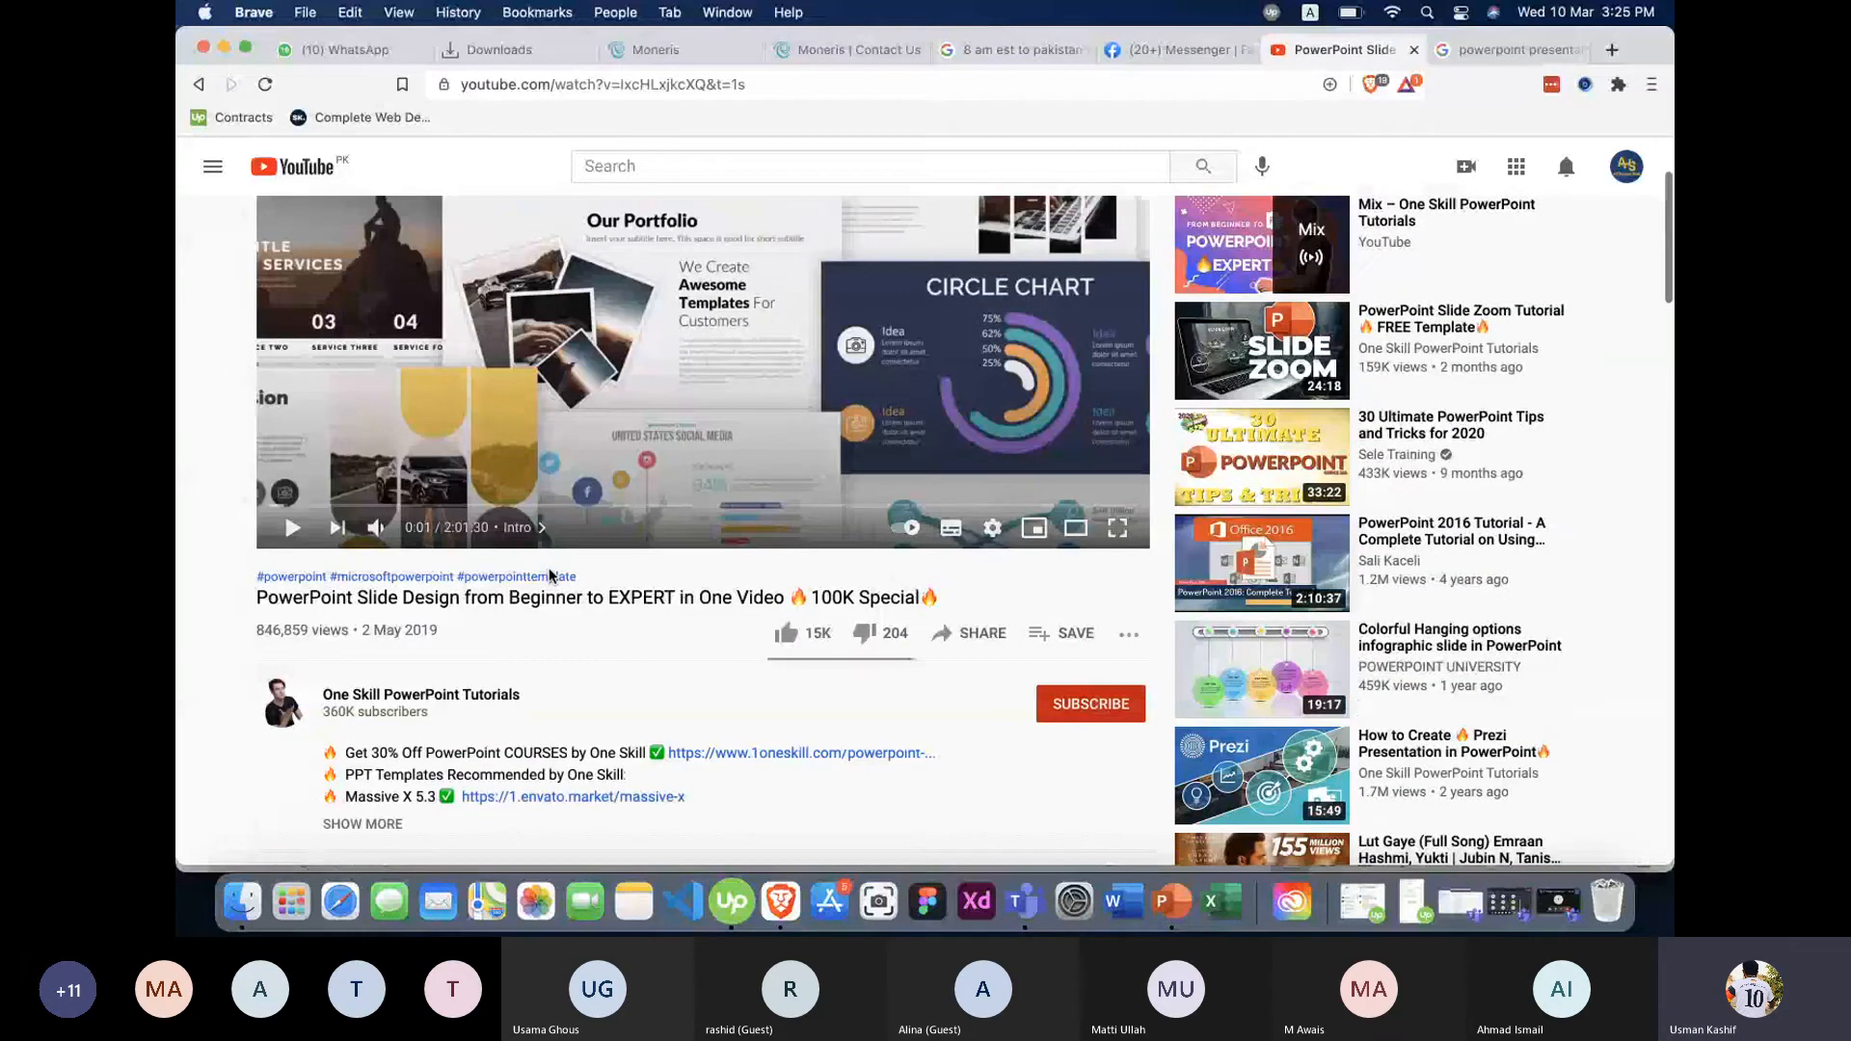
pyautogui.scroll(3, 549, 575)
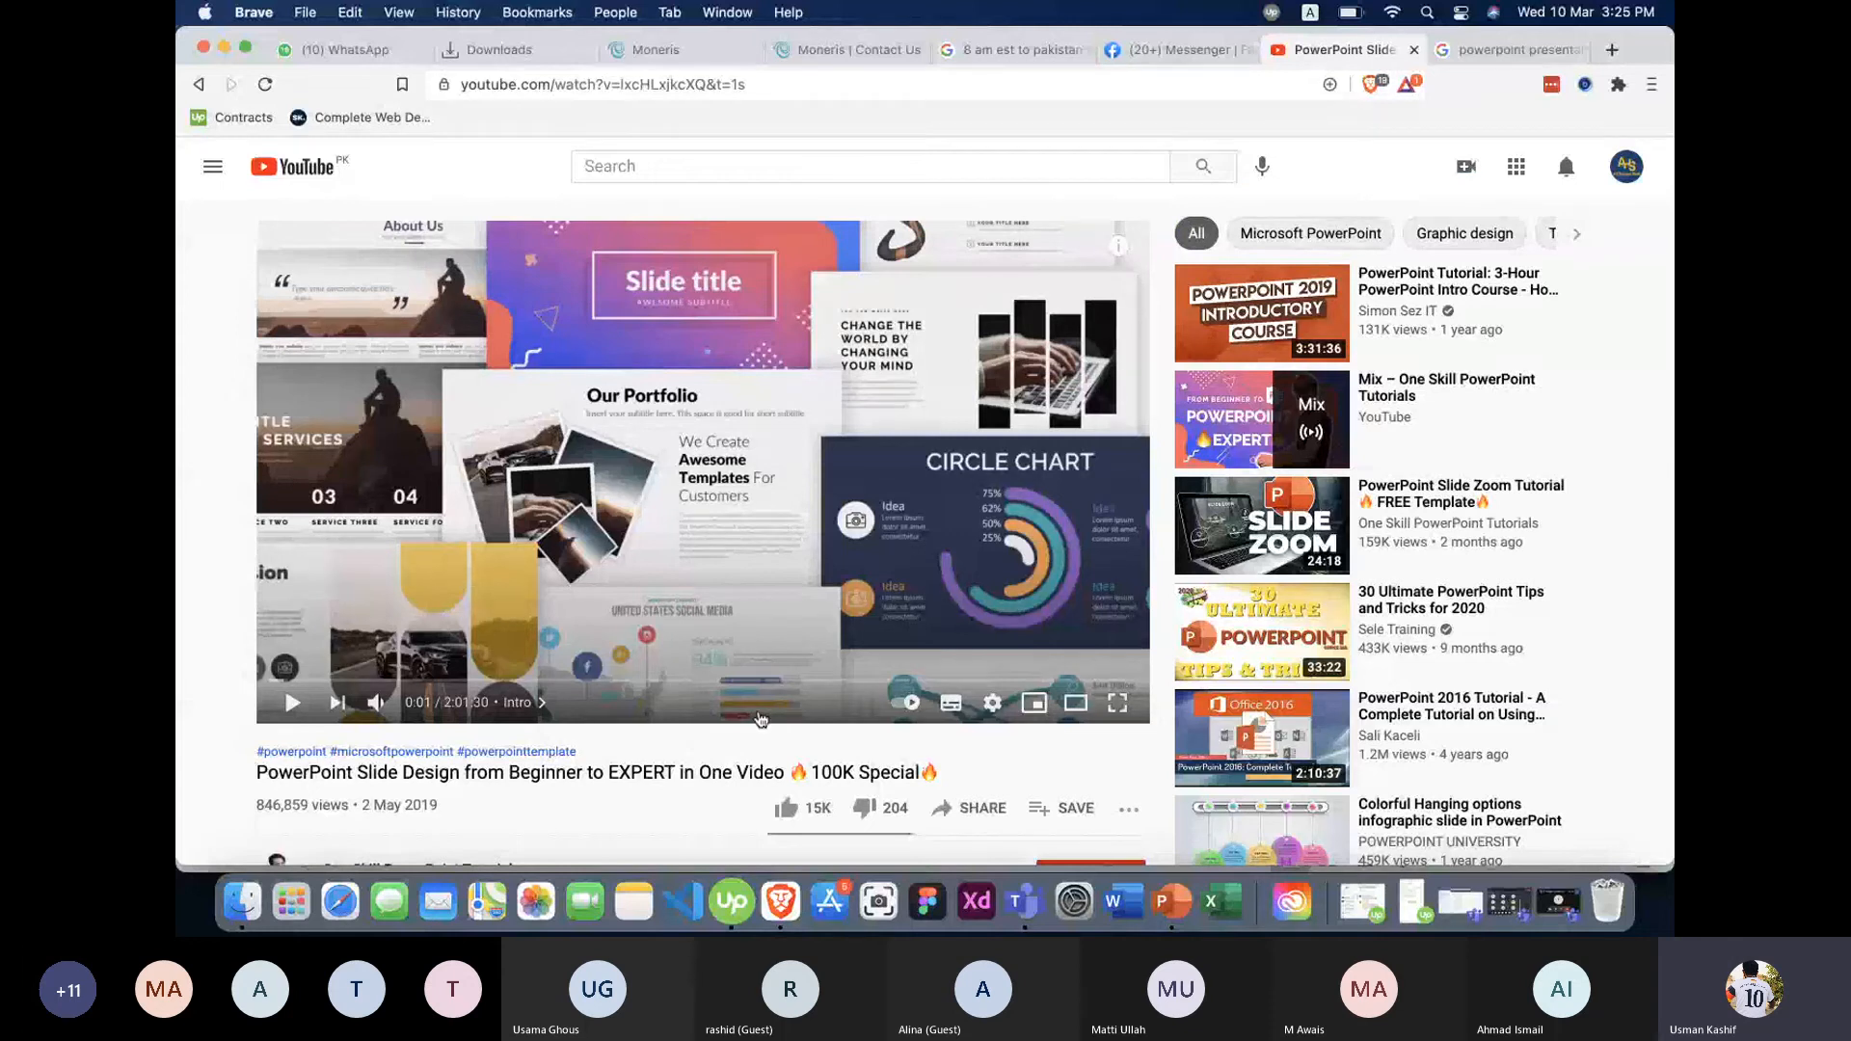
pyautogui.scroll(-3, 761, 719)
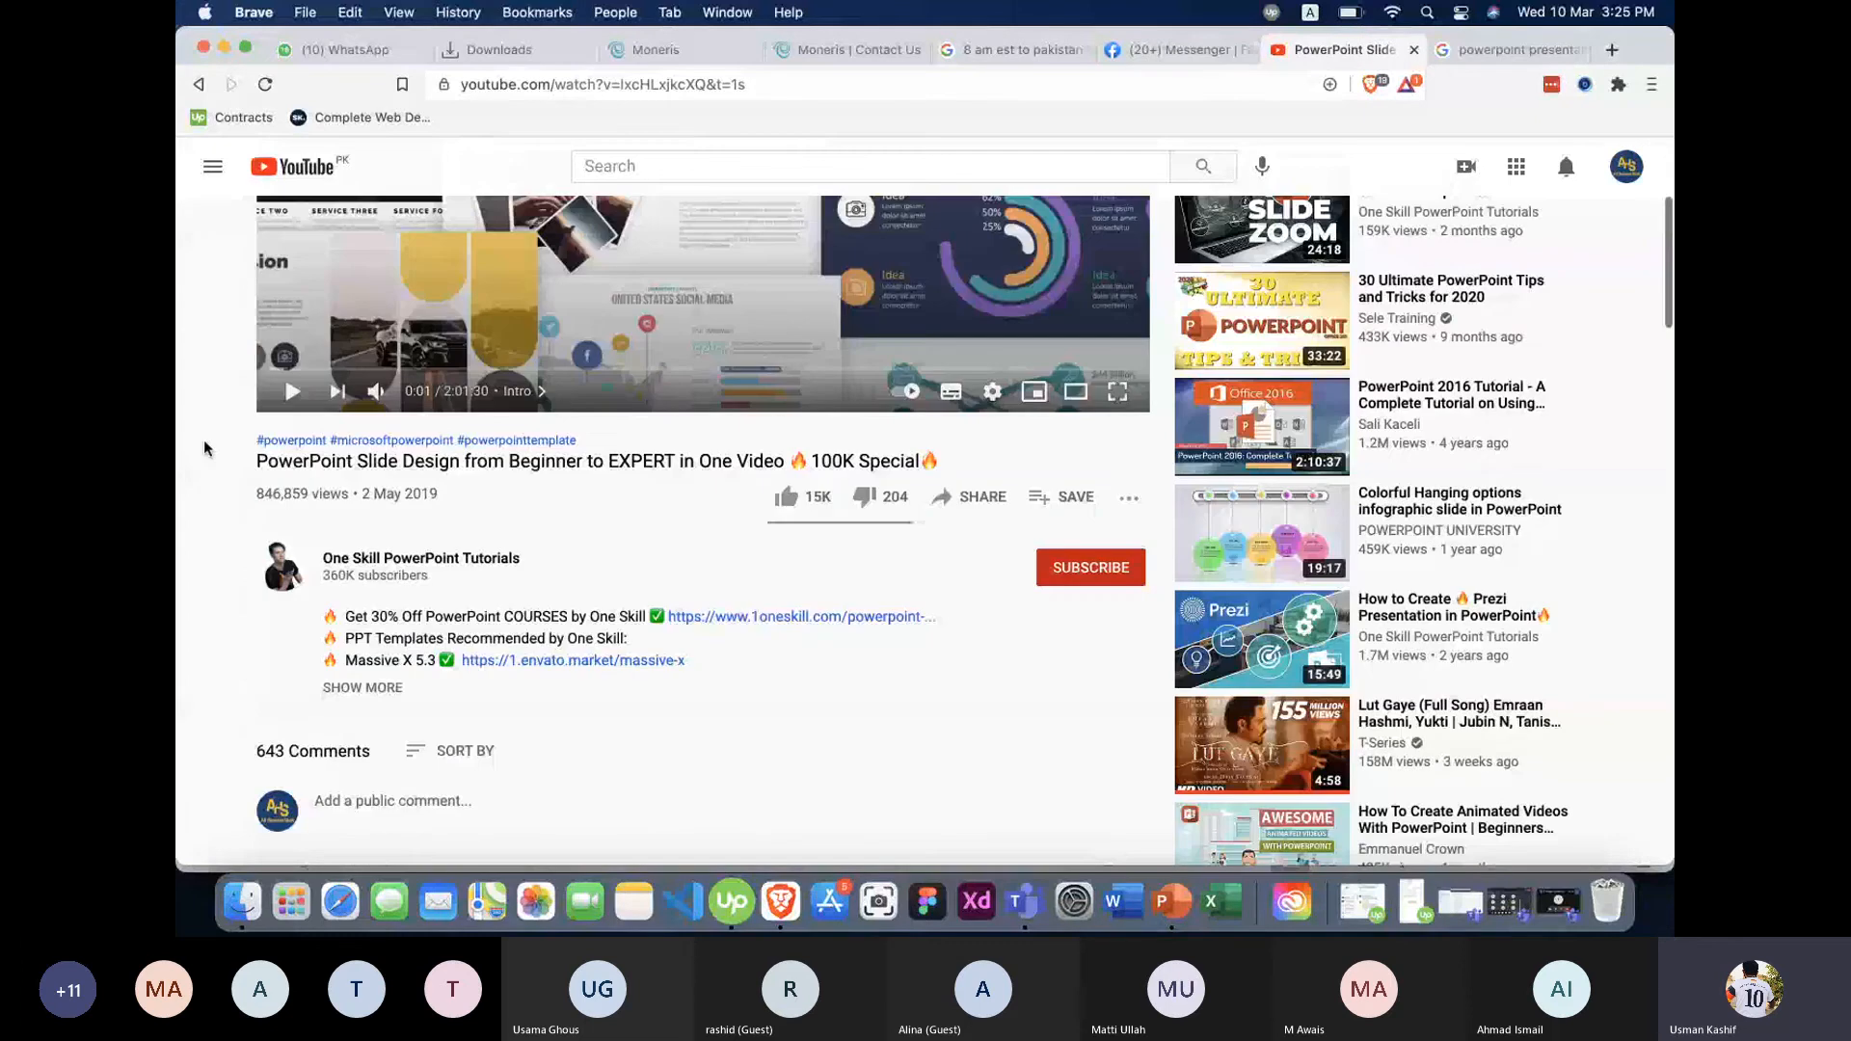
pyautogui.scroll(-7, 204, 449)
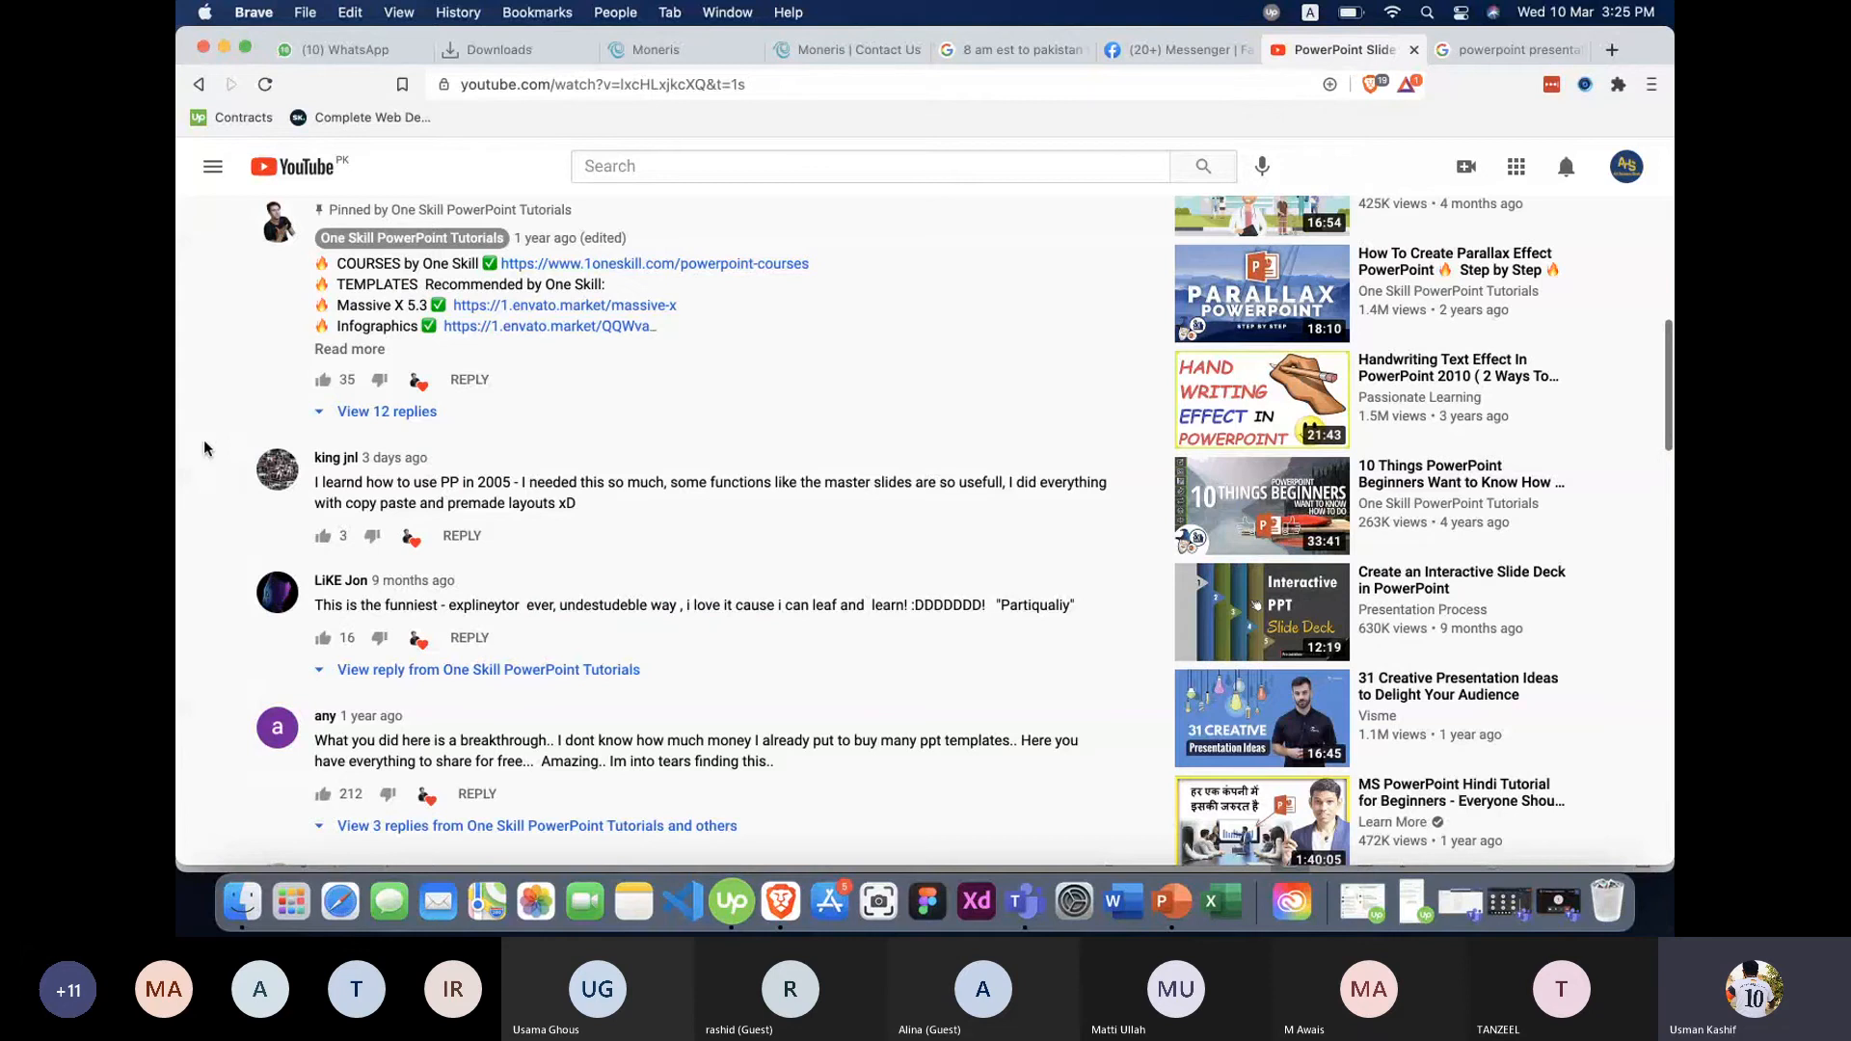
pyautogui.scroll(10, 204, 448)
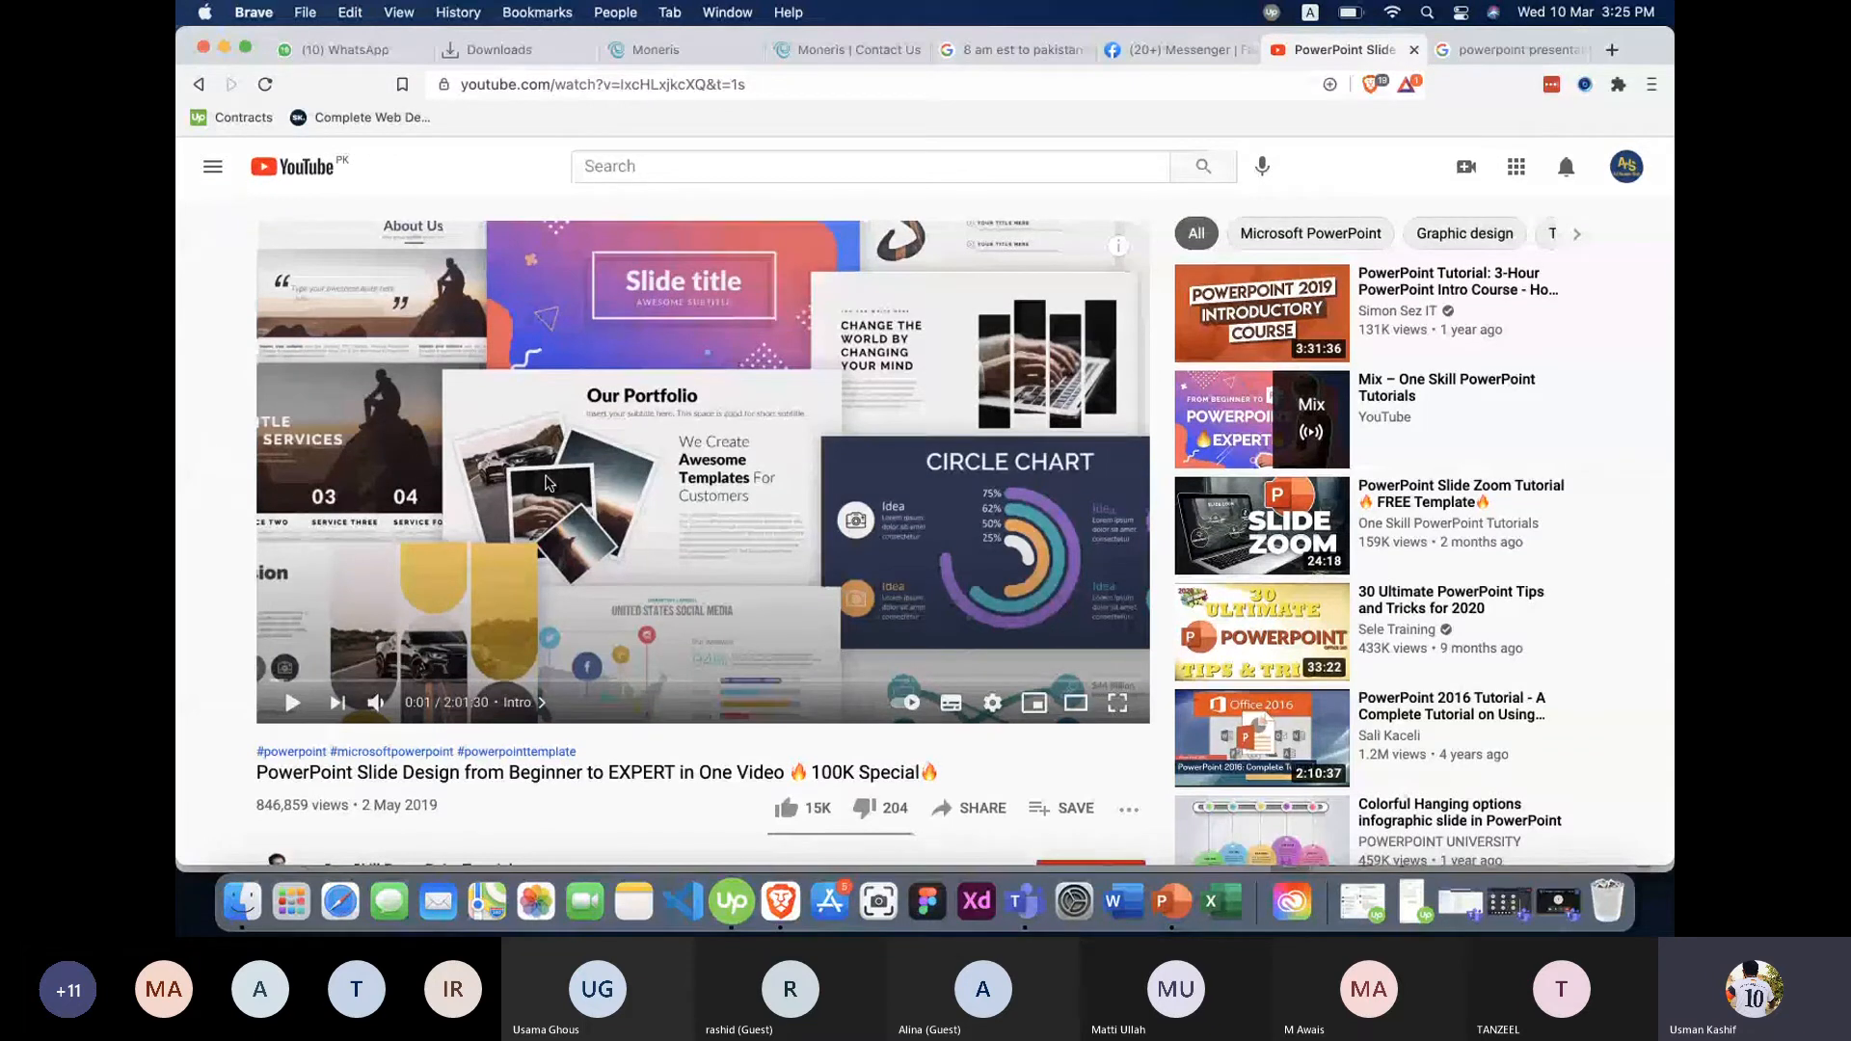
pyautogui.scroll(-3, 387, 437)
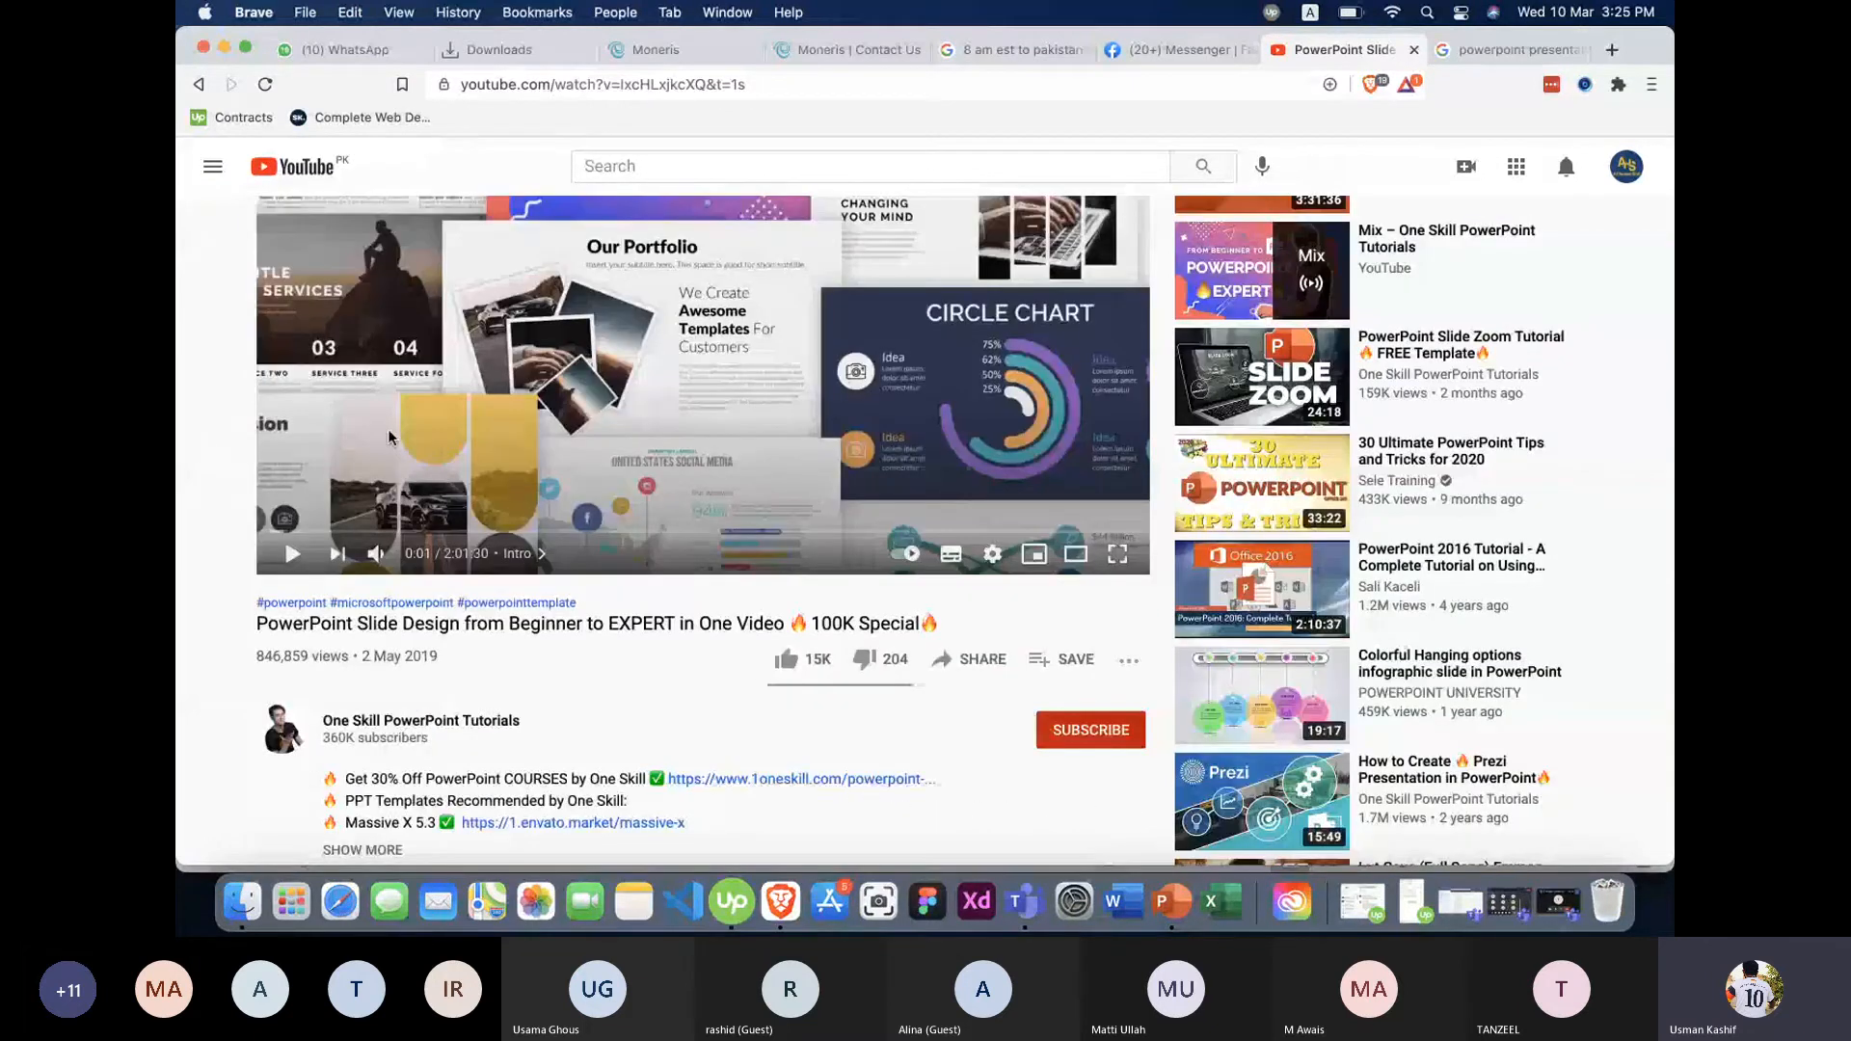
pyautogui.scroll(3, 744, 288)
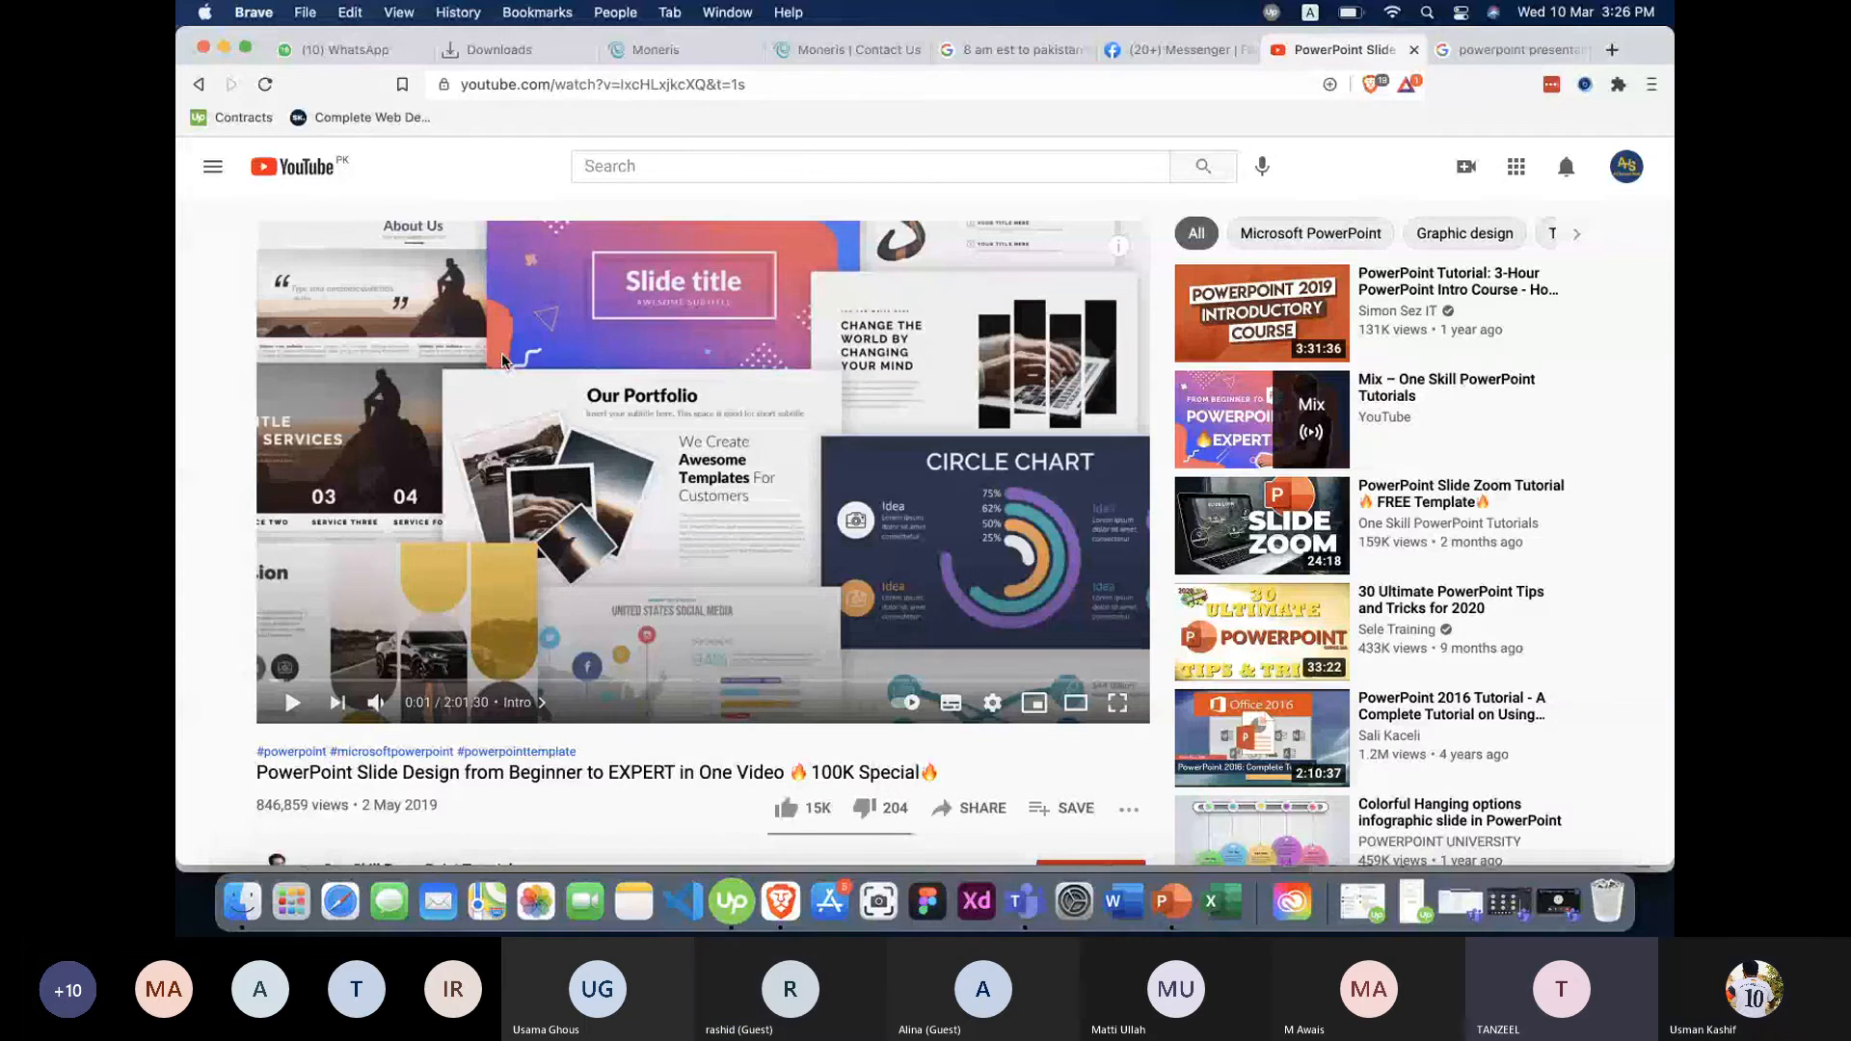
# Switch back to PowerPoint and move the selected rectangle and circle together slightly down and to the right on the slide.
pyautogui.click(1172, 901)
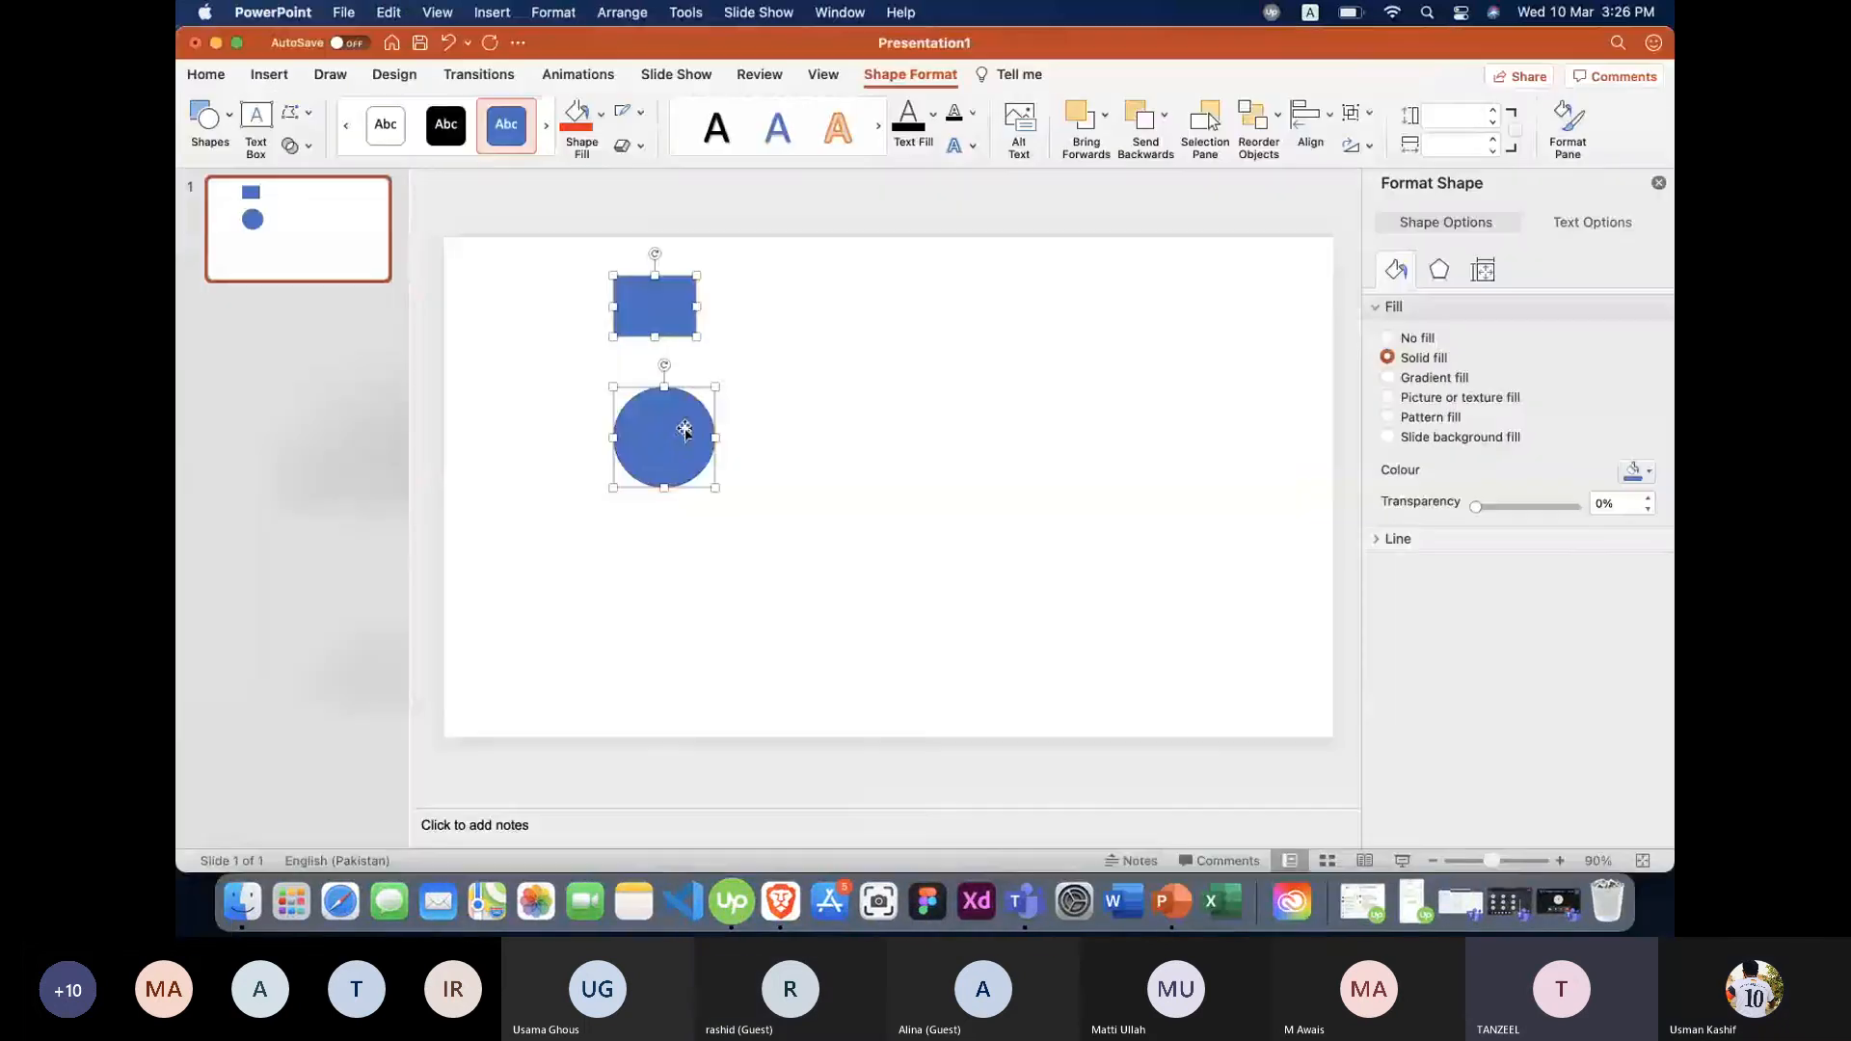
pyautogui.moveTo(679, 427); pyautogui.dragTo(738, 469)
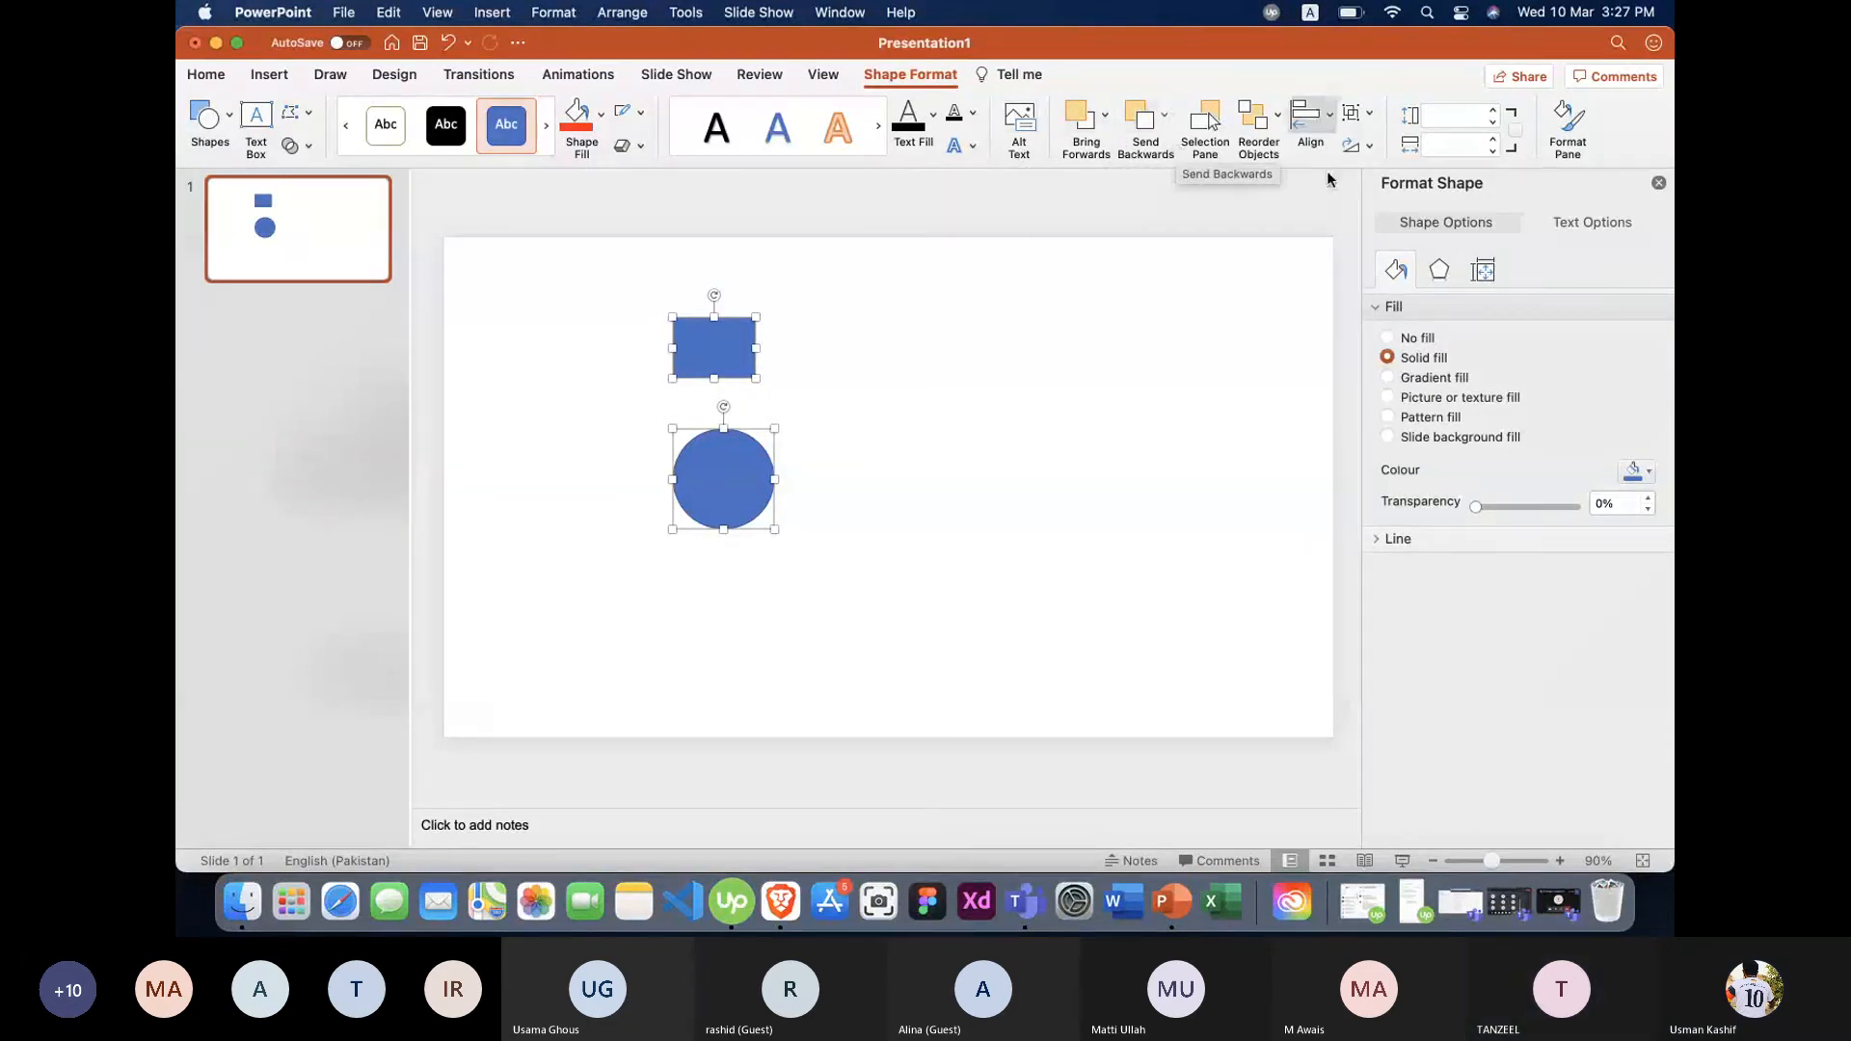
# Look through the Change Shape gallery and the Merge Shapes options for the two selected shapes without applying any.
pyautogui.click(308, 115)
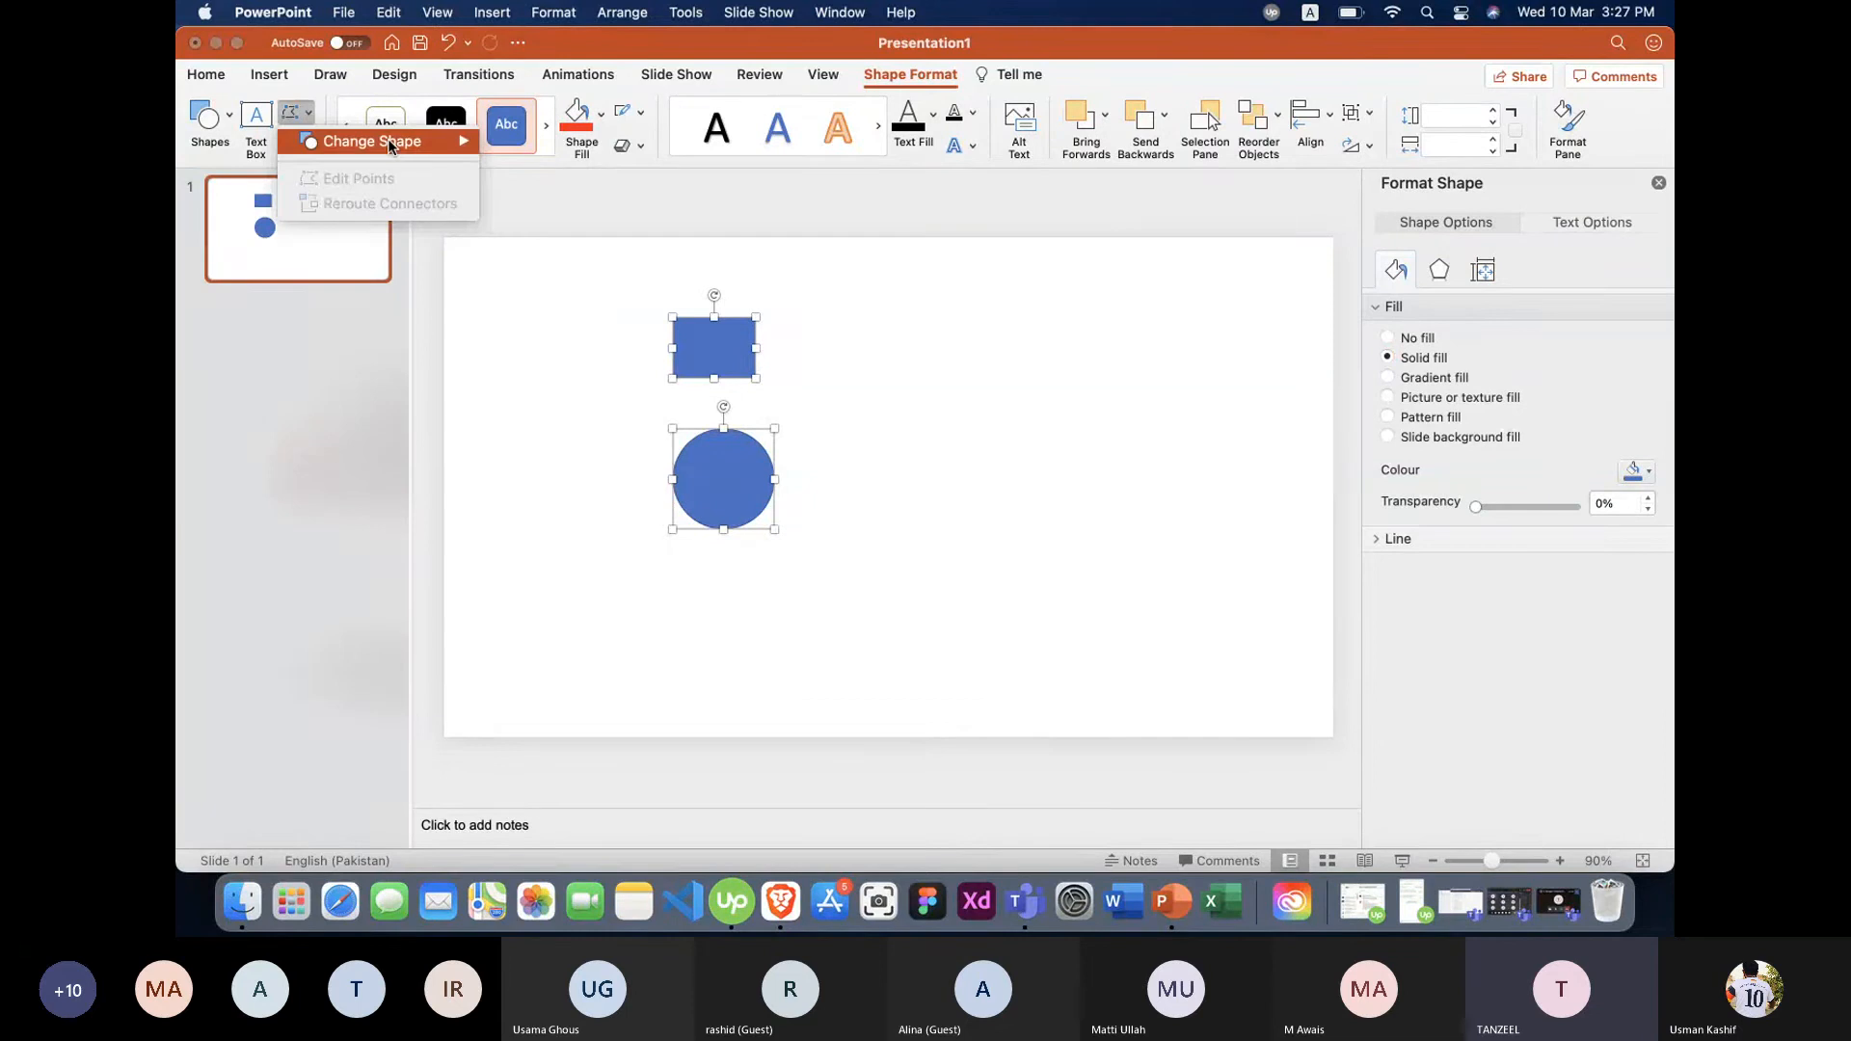
pyautogui.moveTo(388, 142)
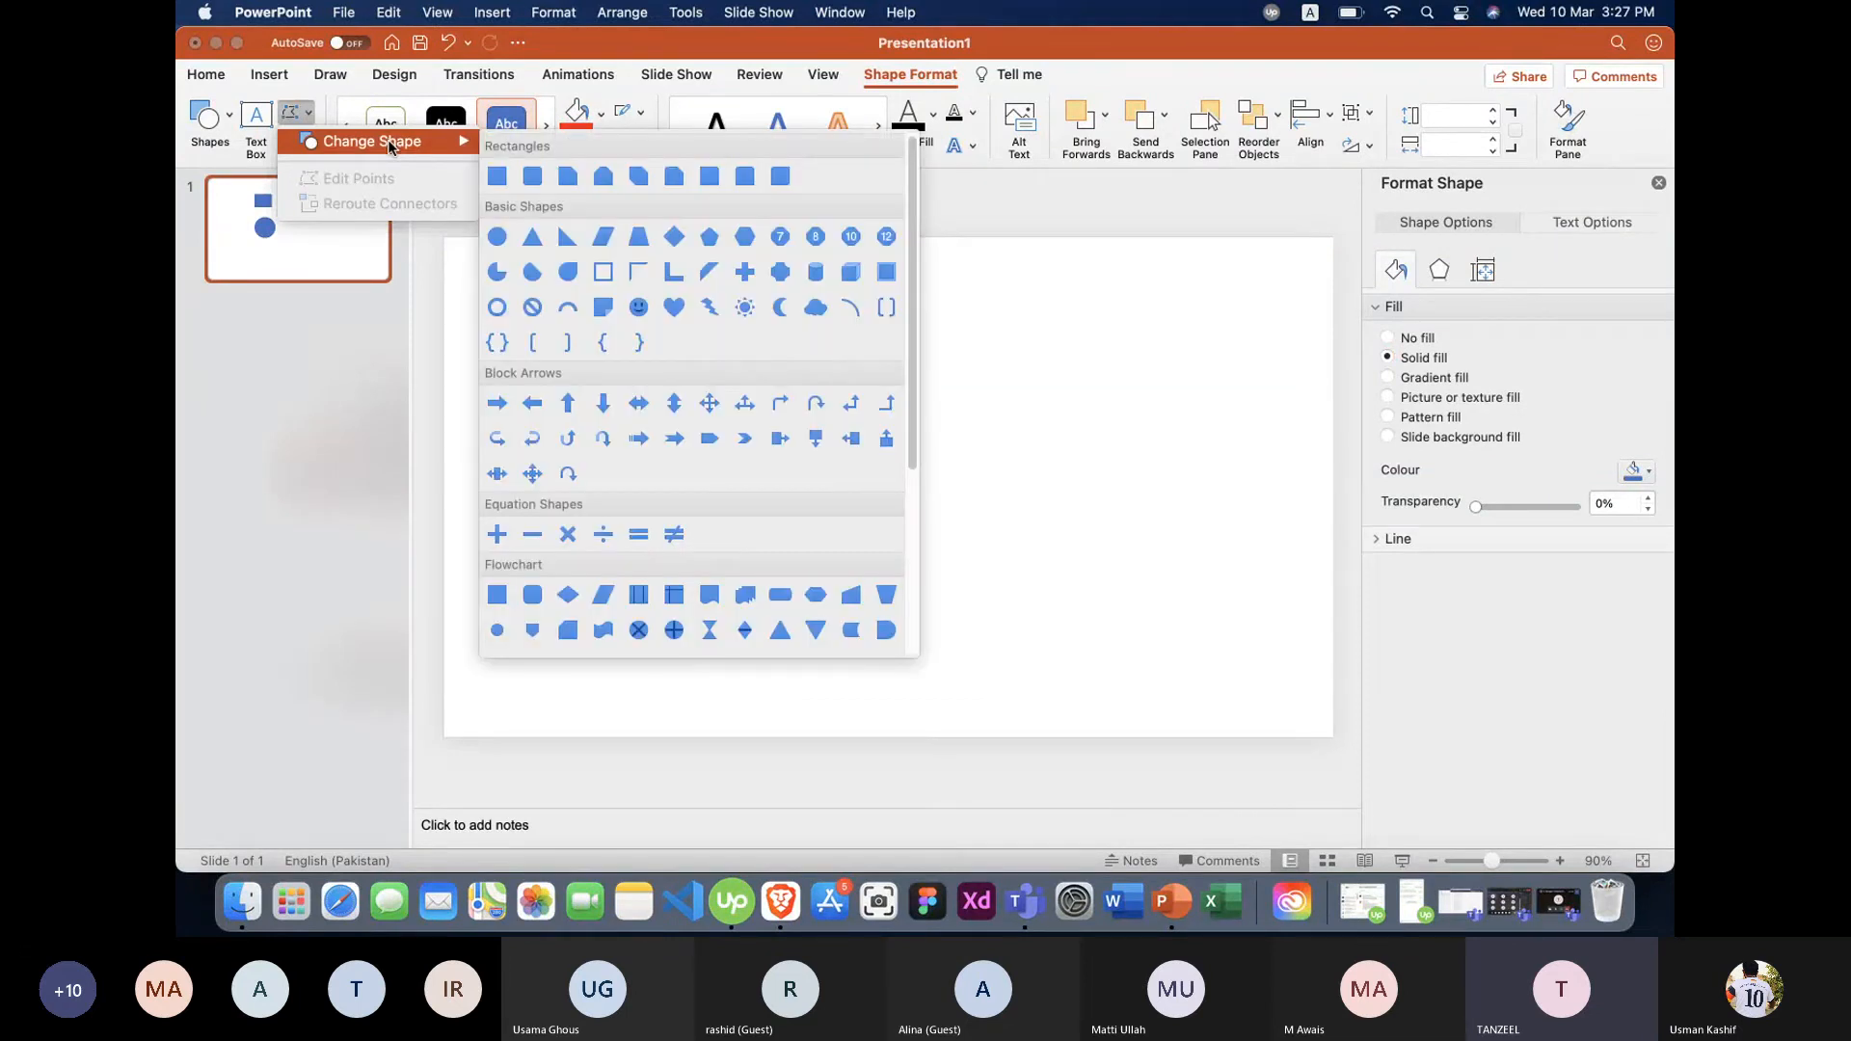
pyautogui.click(313, 127)
pyautogui.click(311, 147)
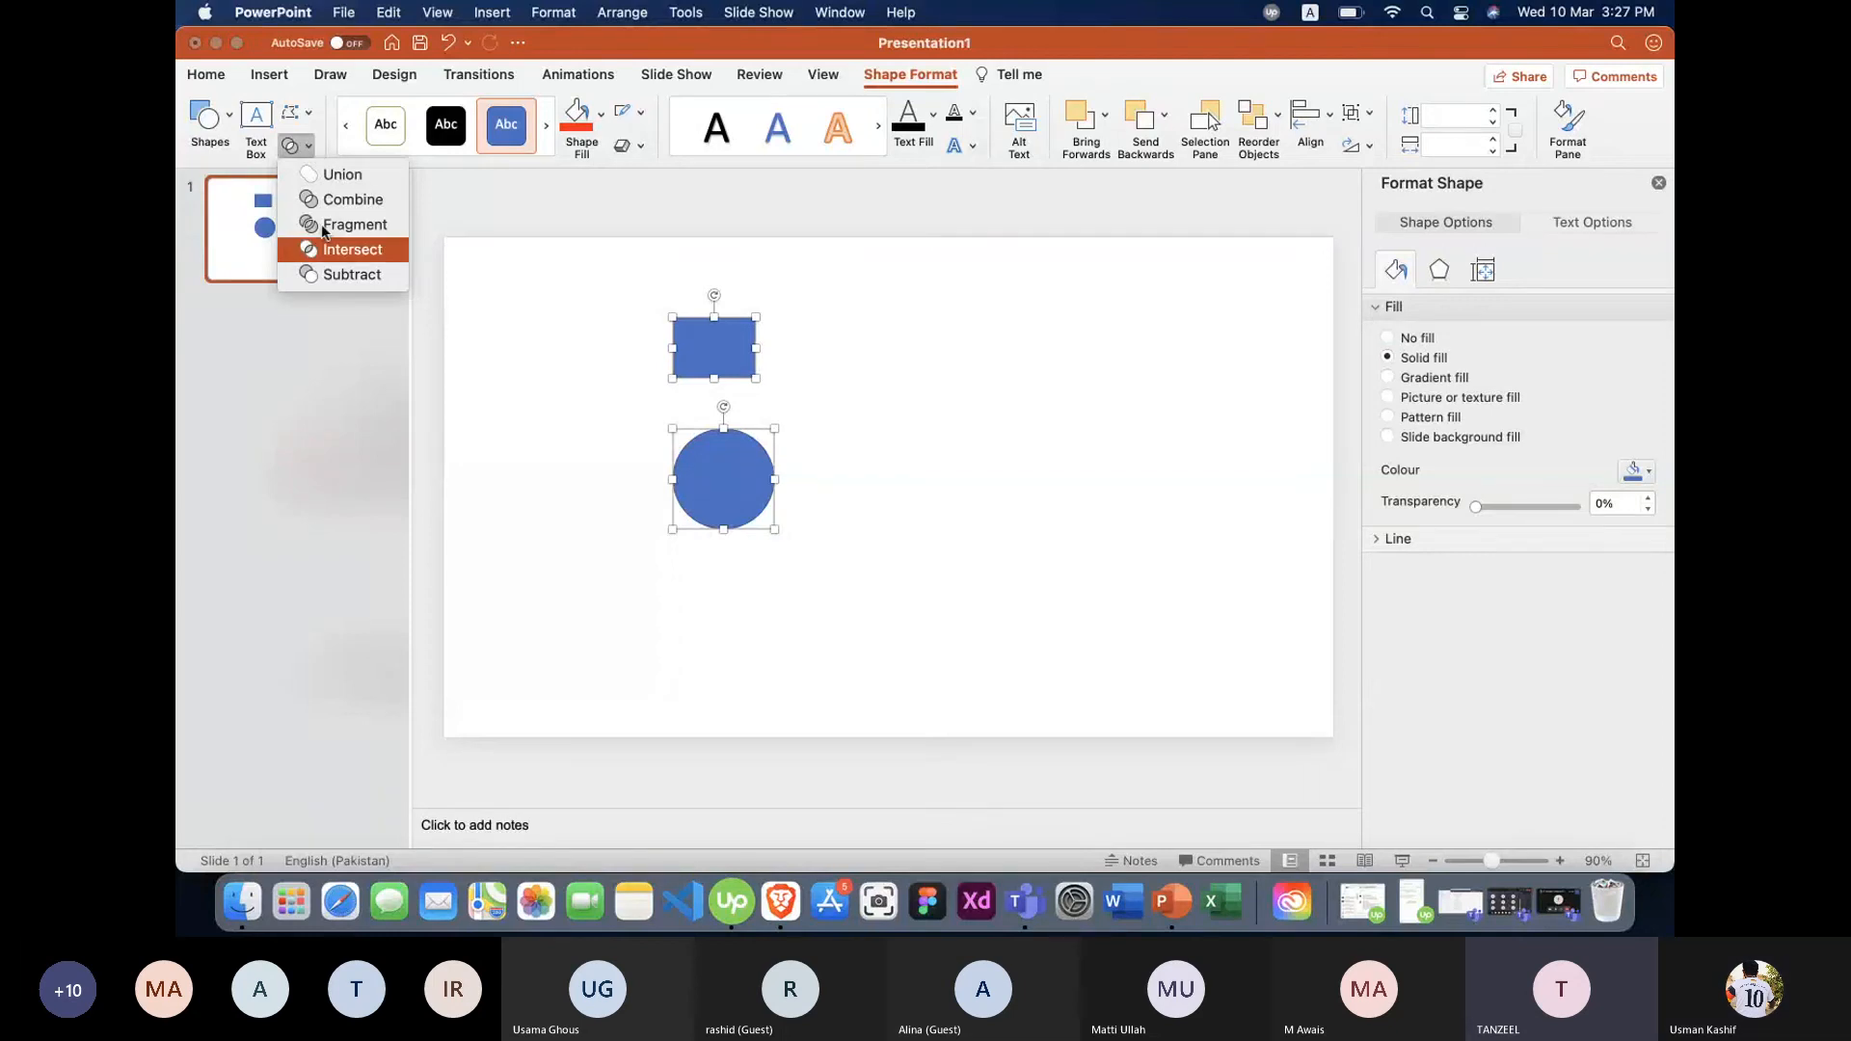
pyautogui.click(310, 147)
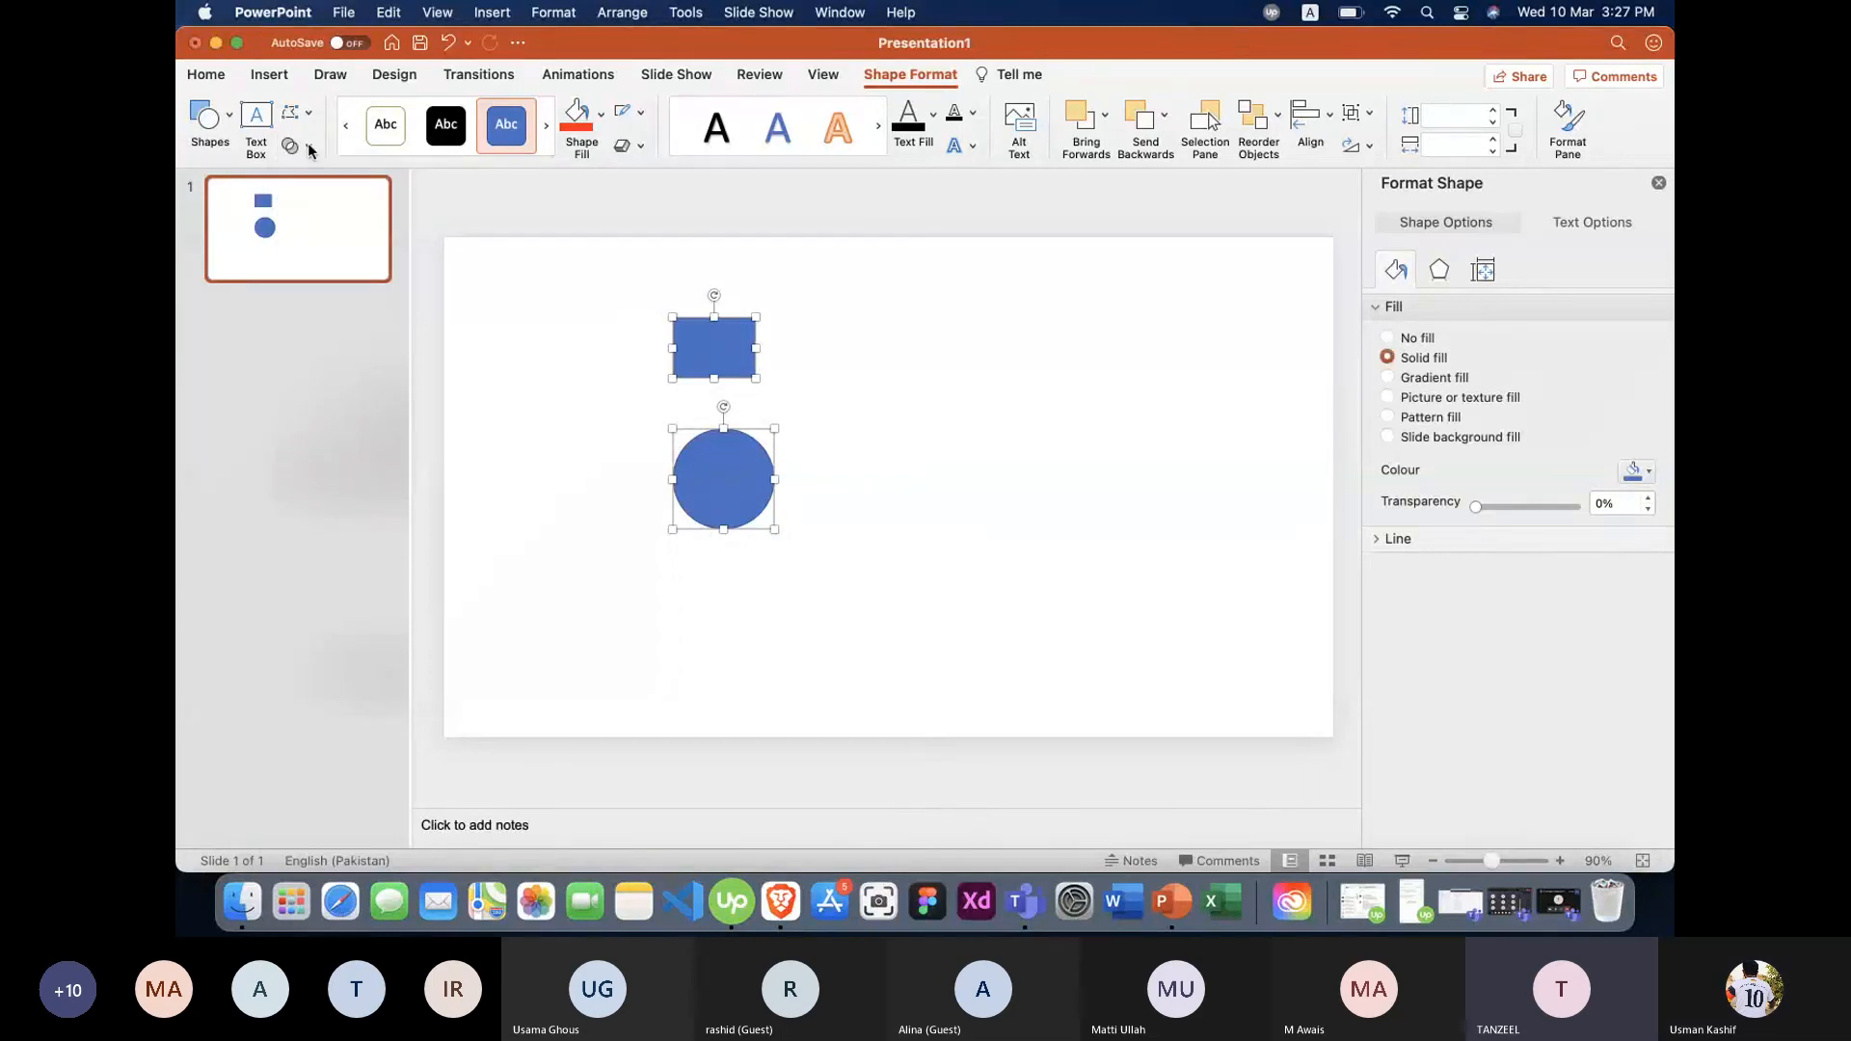
pyautogui.click(310, 147)
pyautogui.click(463, 168)
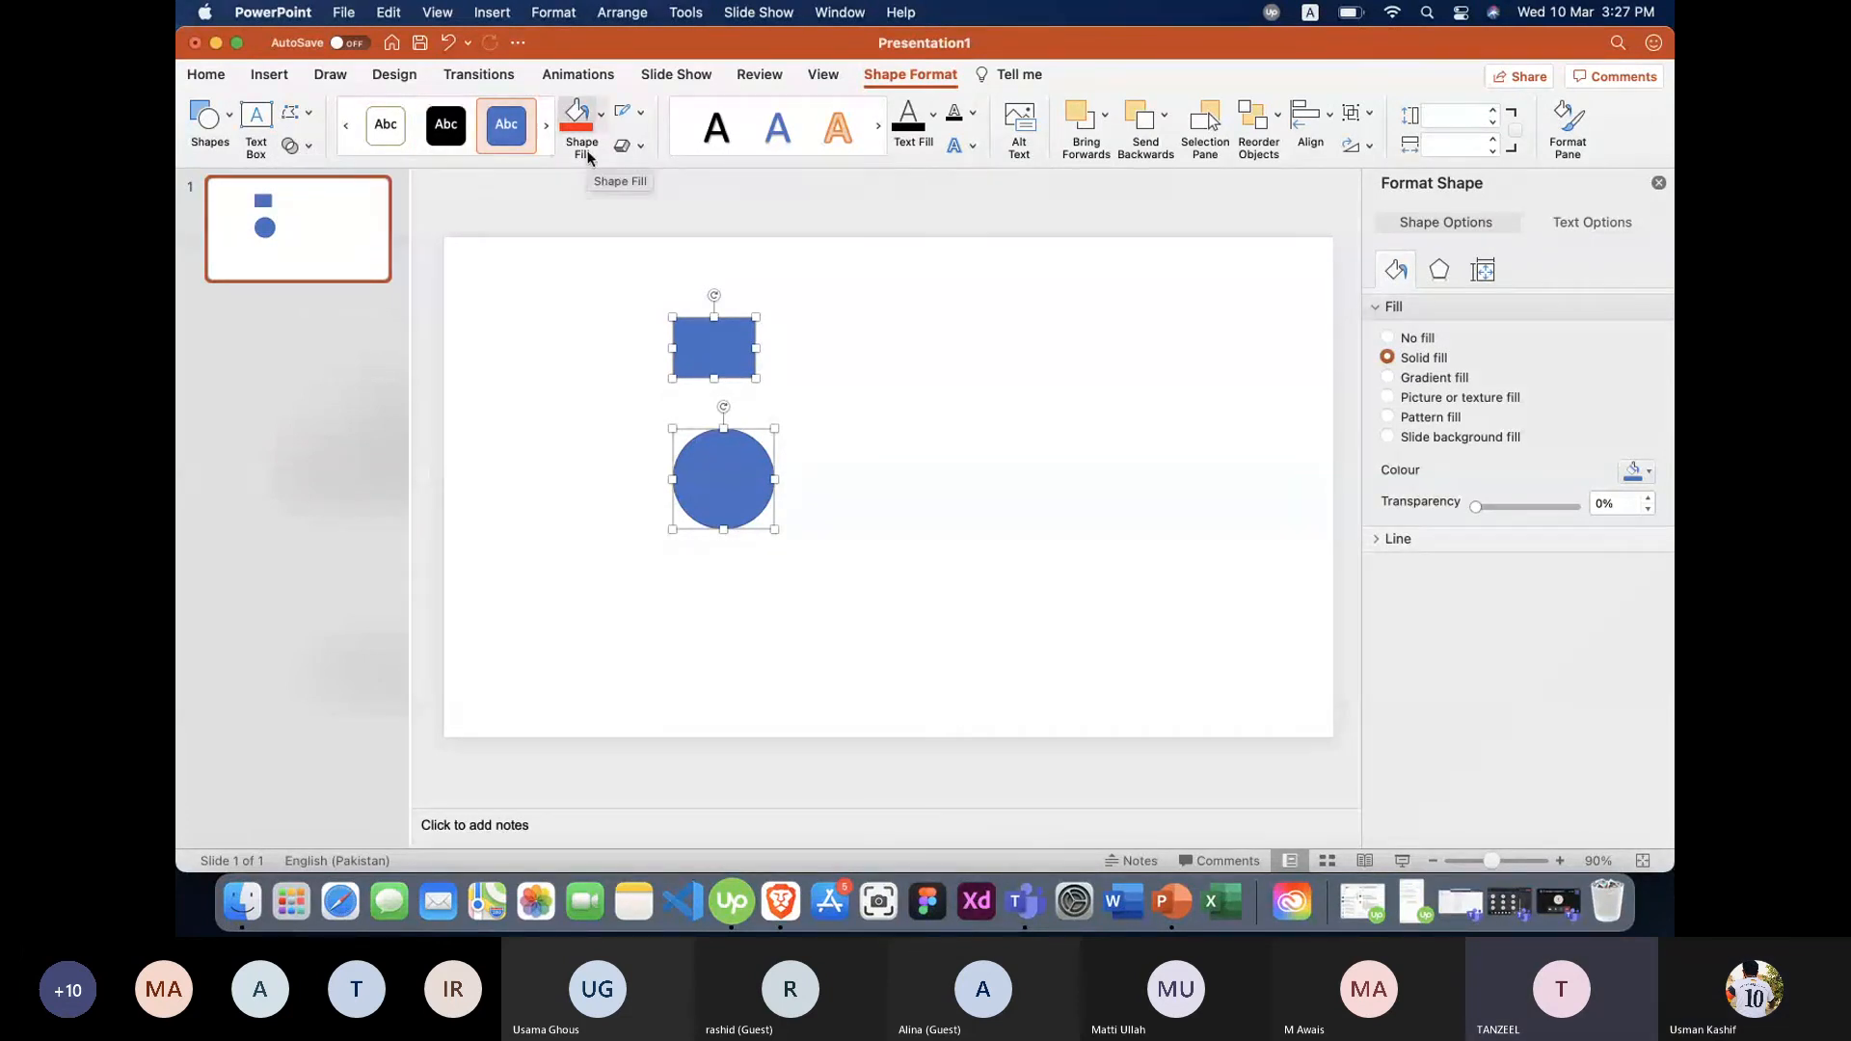
# Overlap the circle with the rectangle to try an enclosing selection, and place the circle centred just below the rectangle.
pyautogui.click(783, 391)
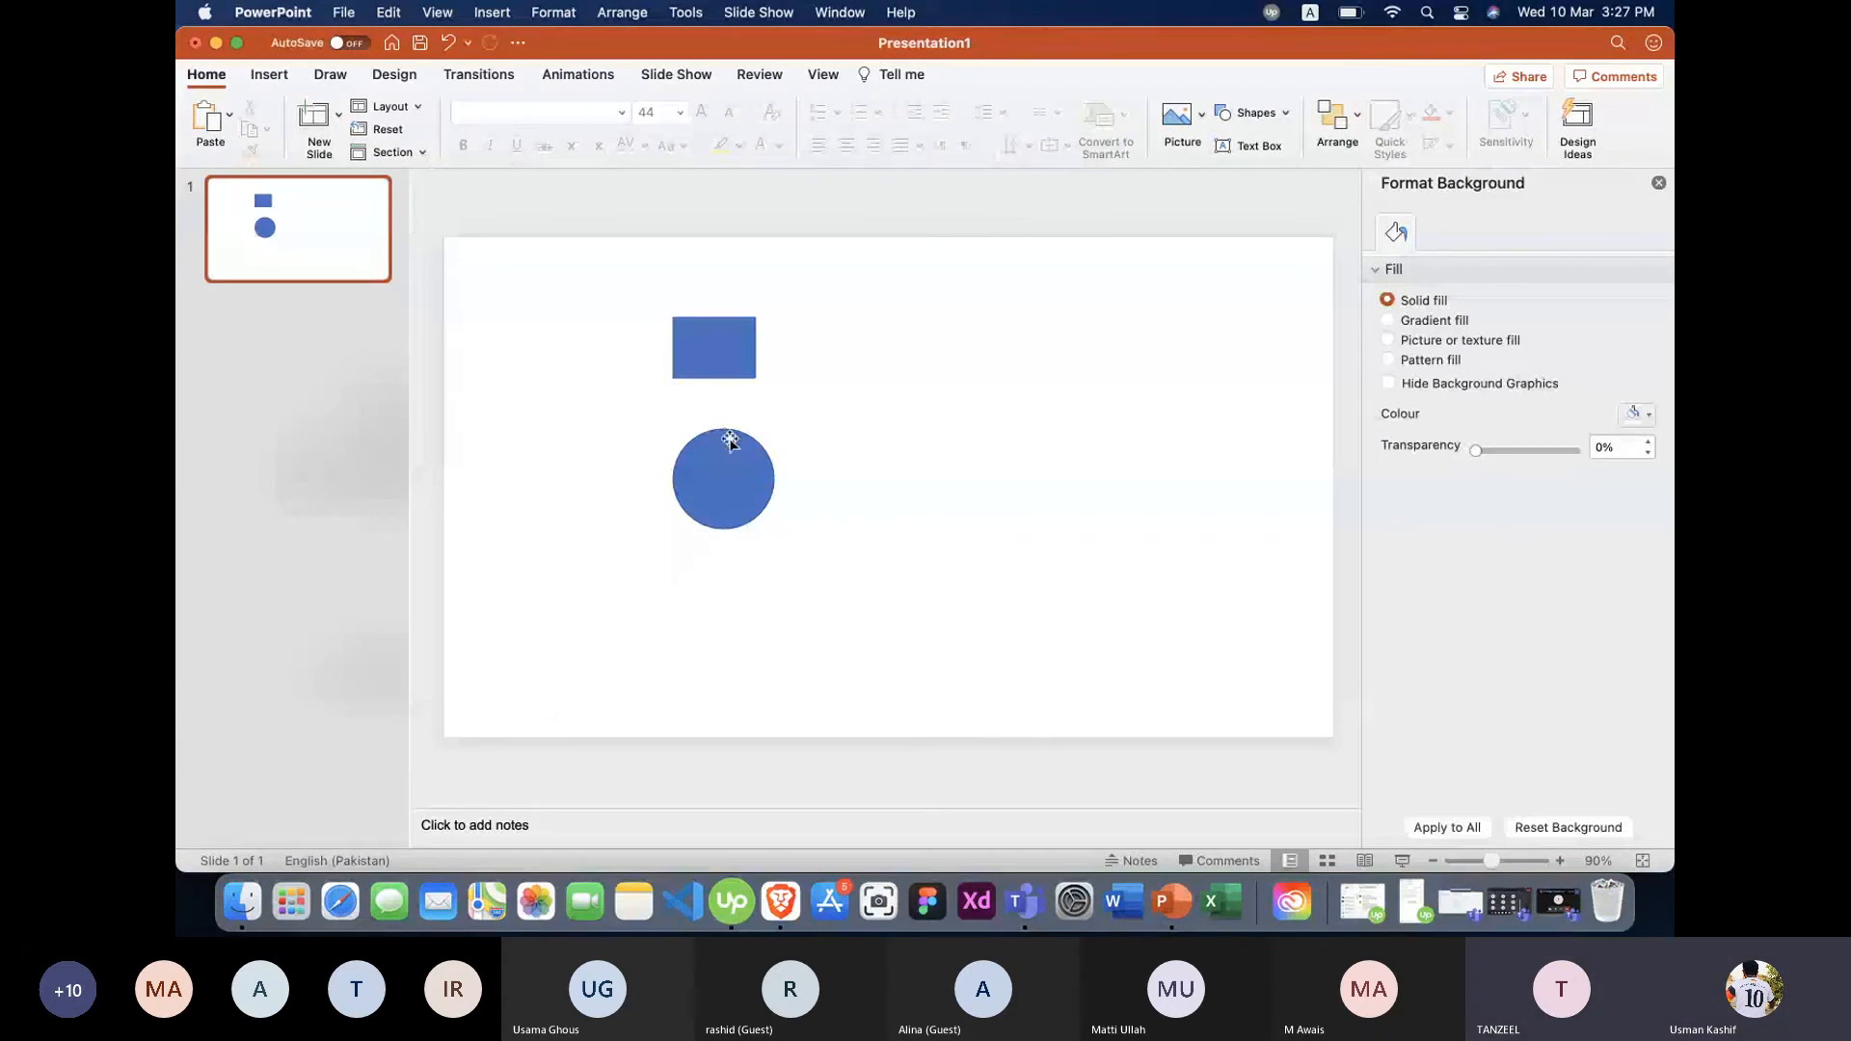
pyautogui.moveTo(729, 440); pyautogui.dragTo(748, 339)
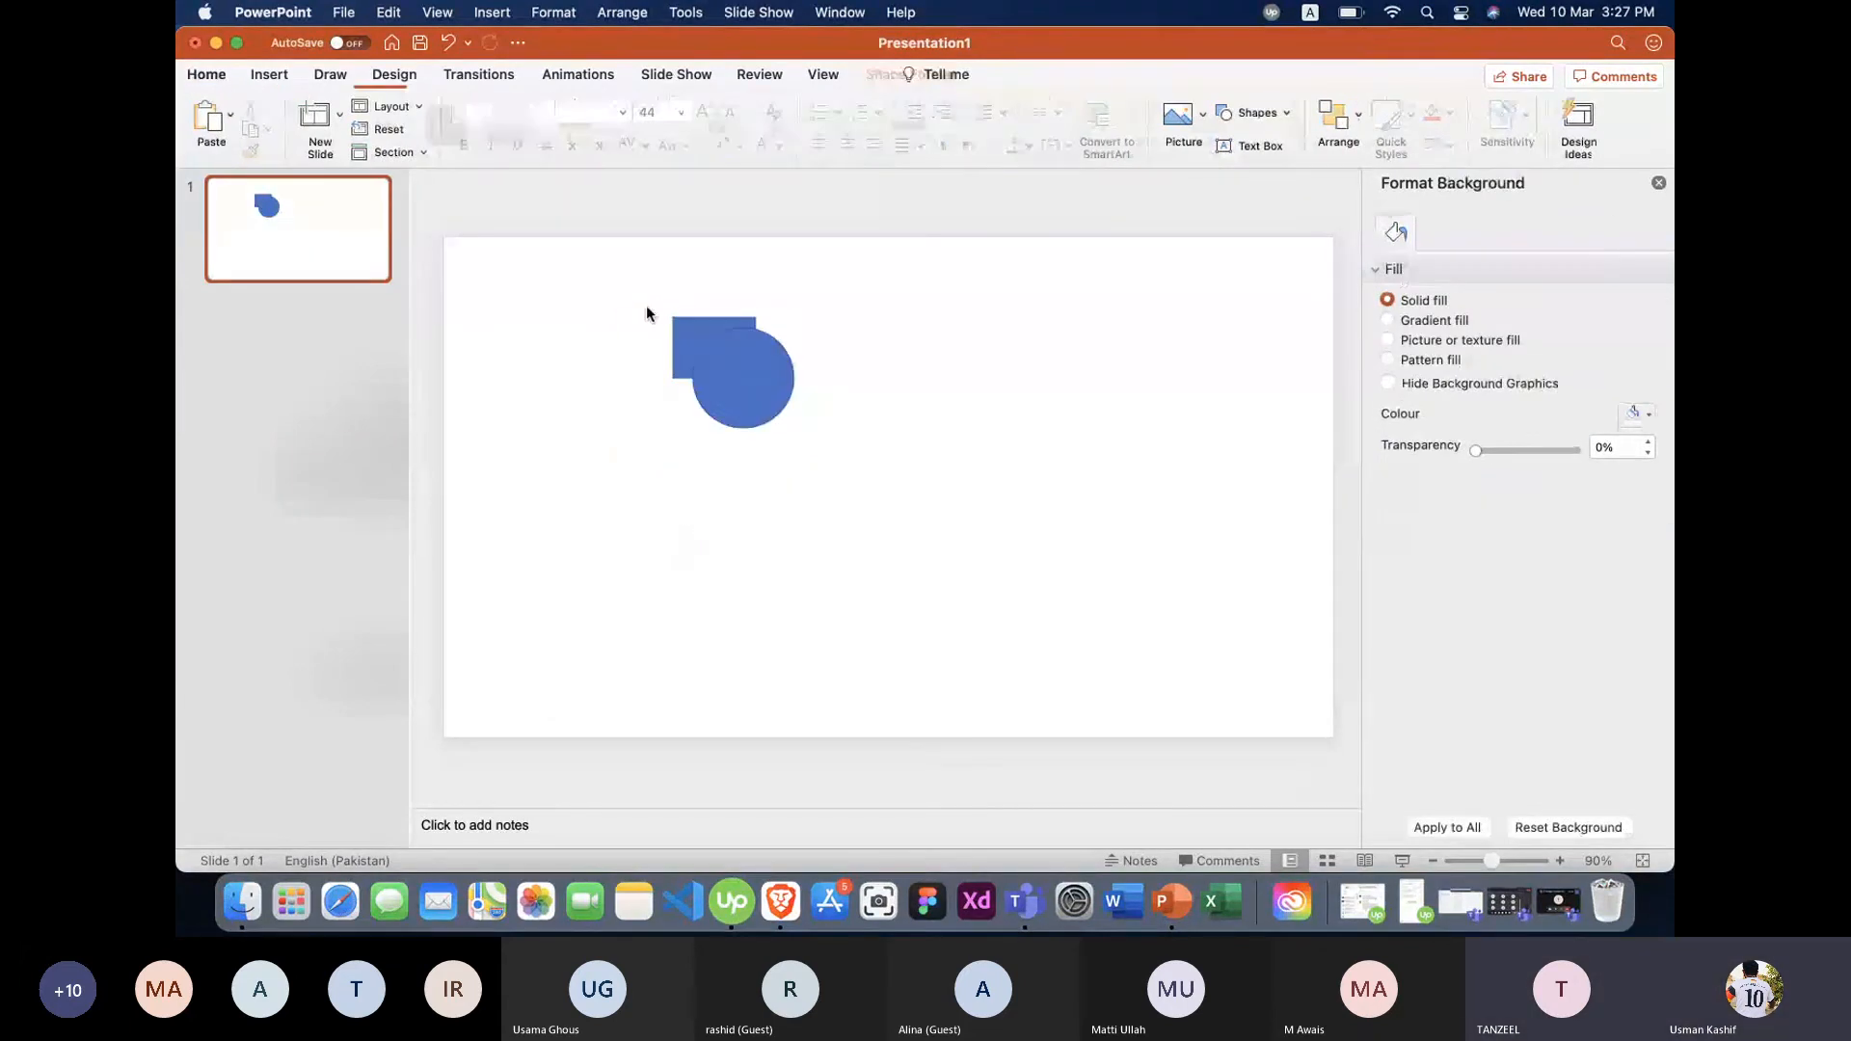
pyautogui.moveTo(617, 310); pyautogui.dragTo(792, 465)
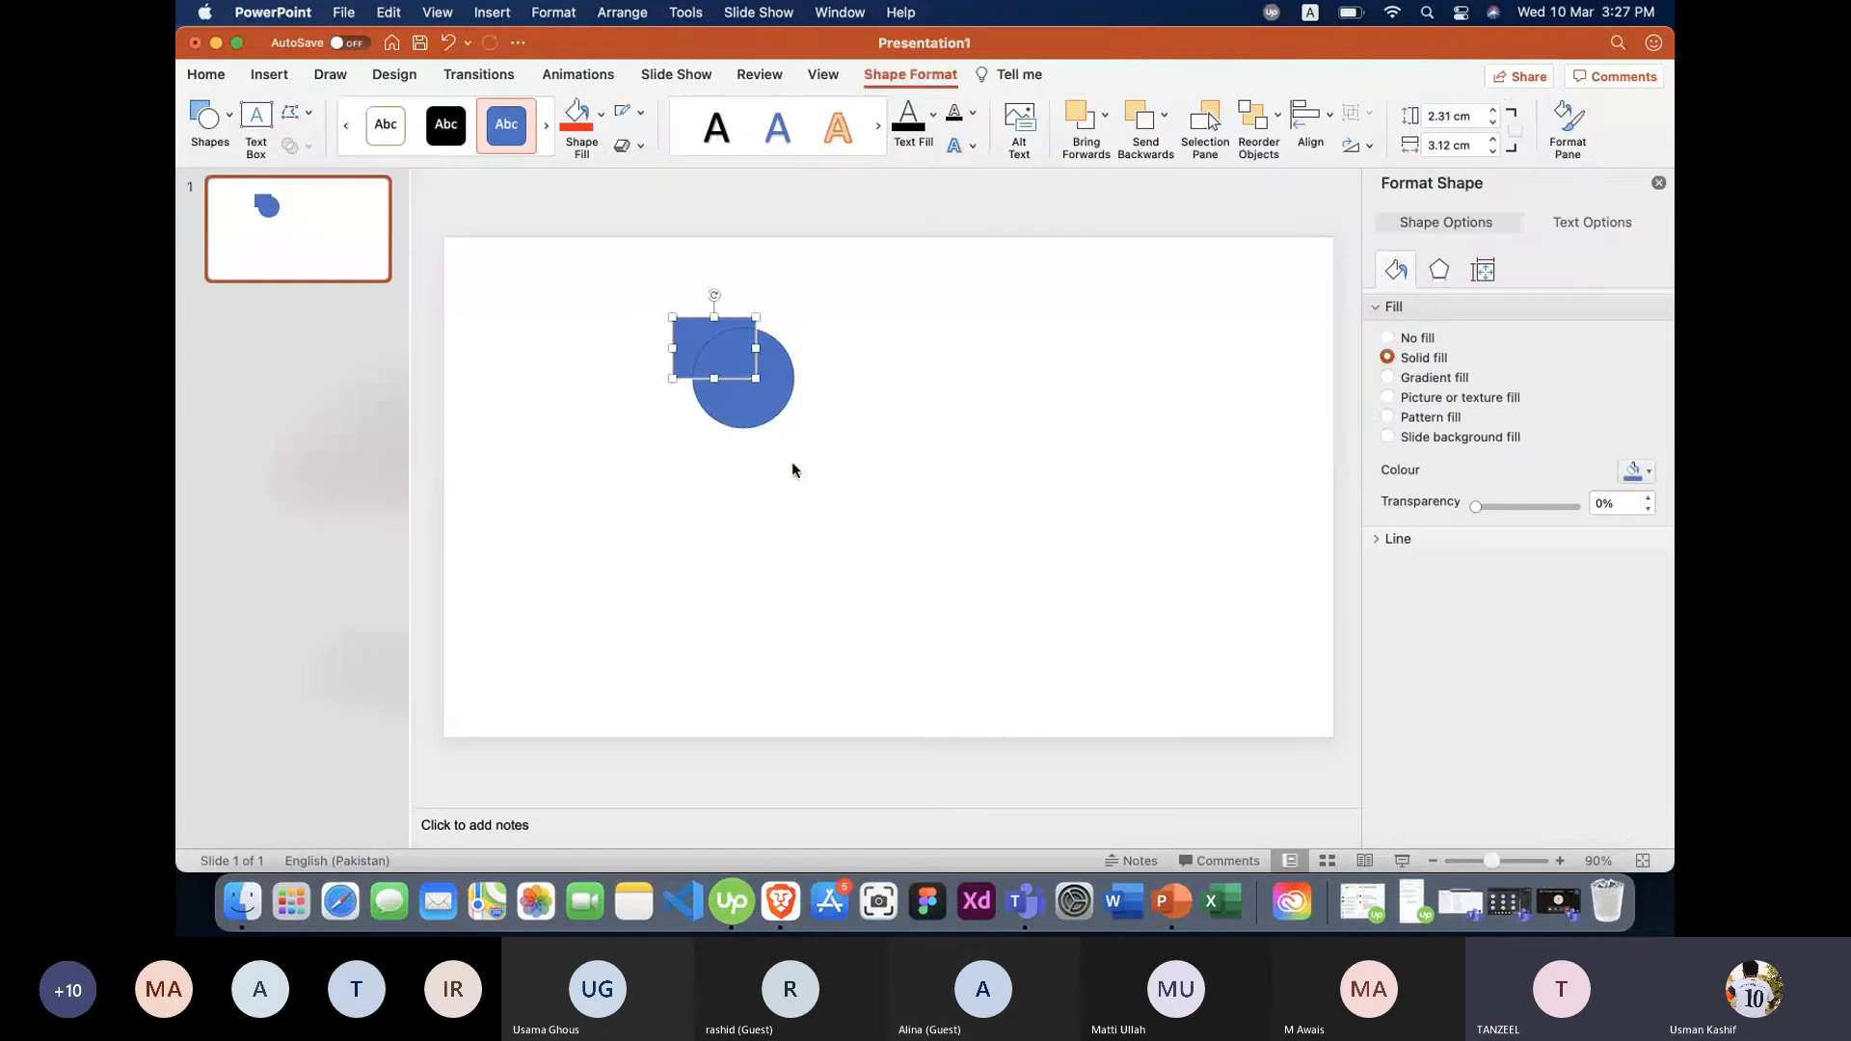
pyautogui.click(761, 400)
pyautogui.moveTo(762, 400); pyautogui.dragTo(733, 460)
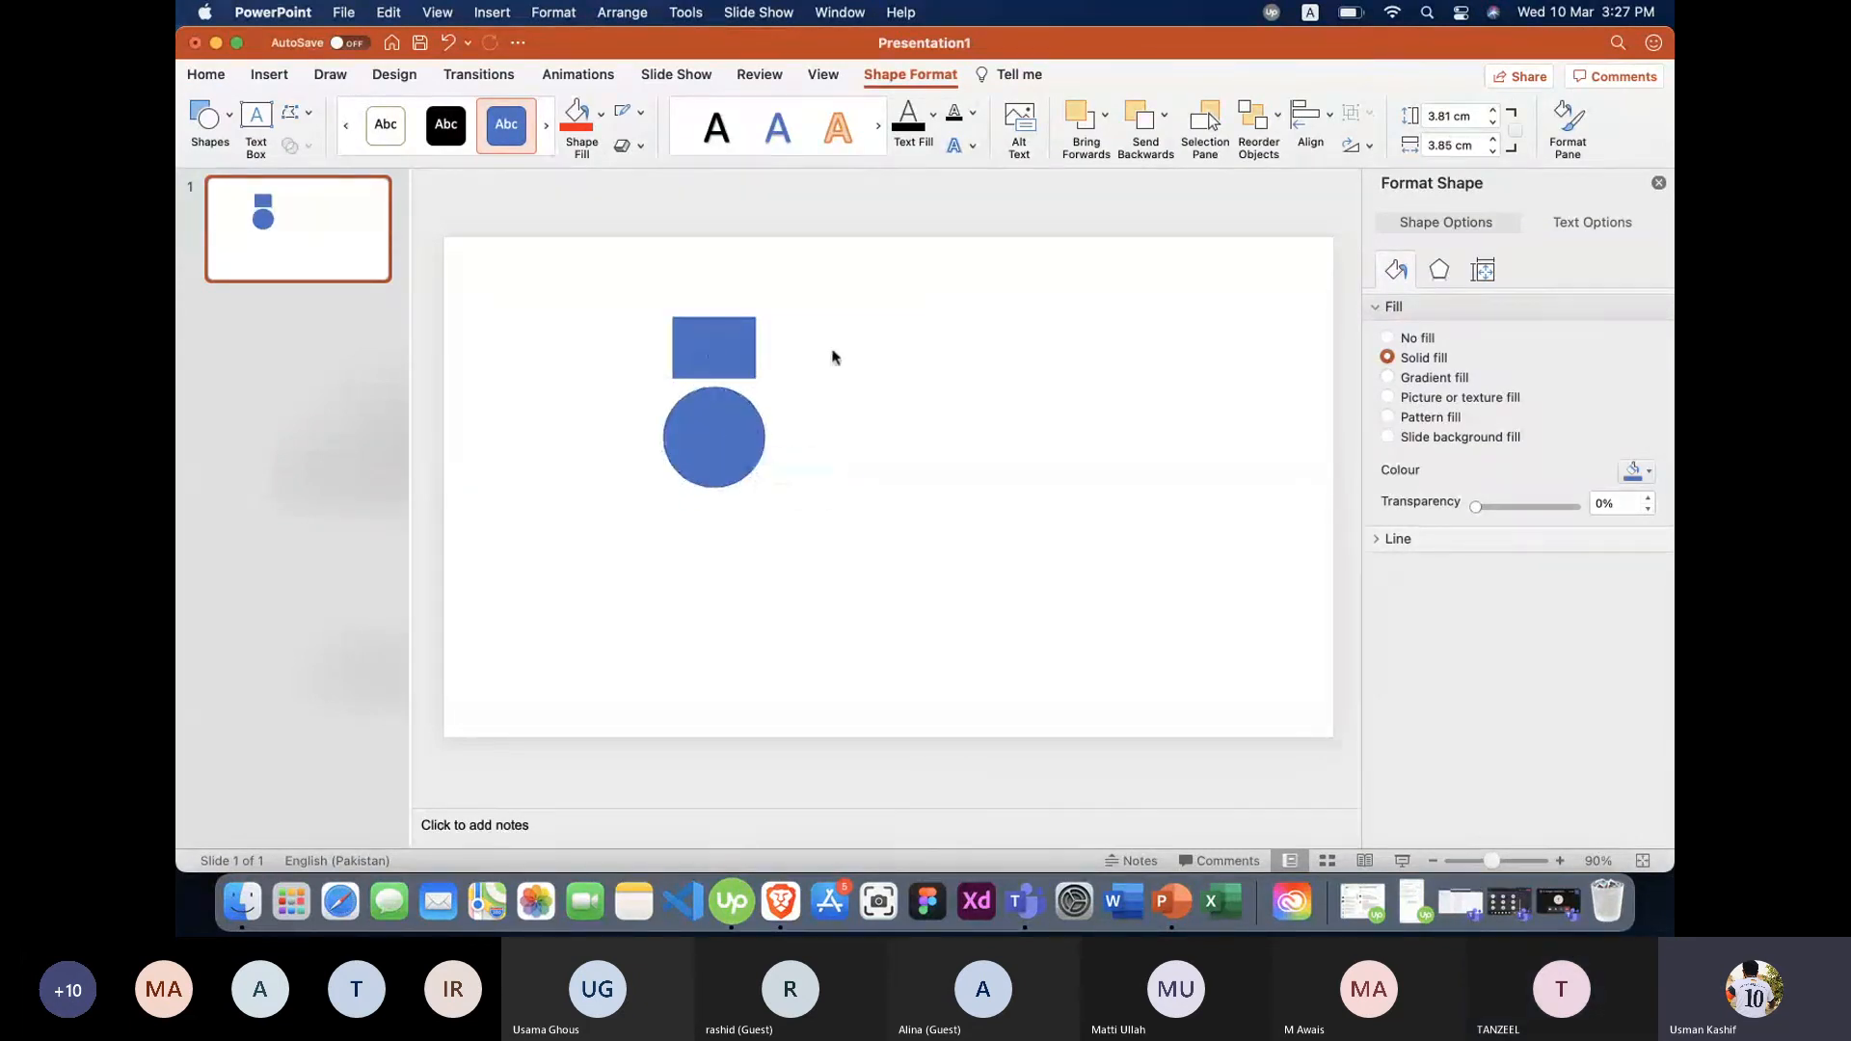
# Select everything on the slide at once, clear the selection, and select both shapes again by enclosing them completely in a selection area.
pyautogui.click(813, 349)
pyautogui.press('super+a')
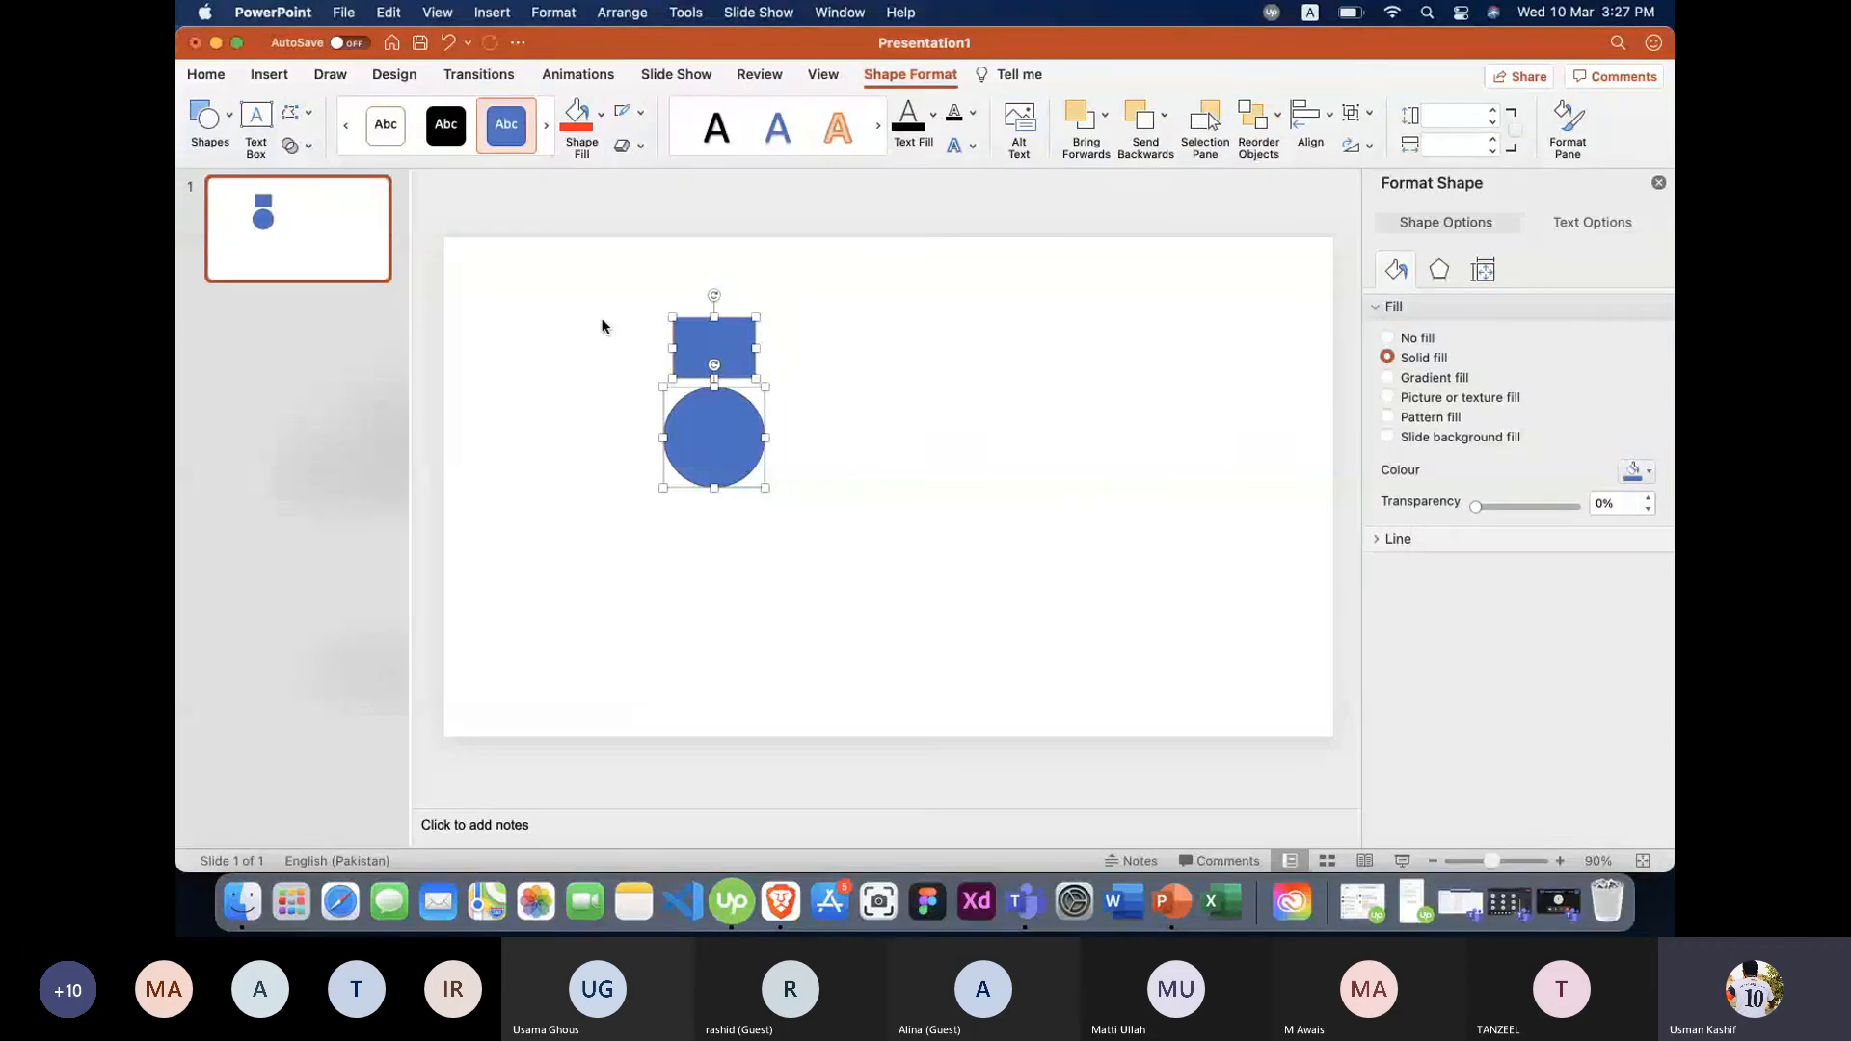
pyautogui.click(603, 323)
pyautogui.moveTo(669, 287); pyautogui.dragTo(709, 403)
pyautogui.click(733, 288)
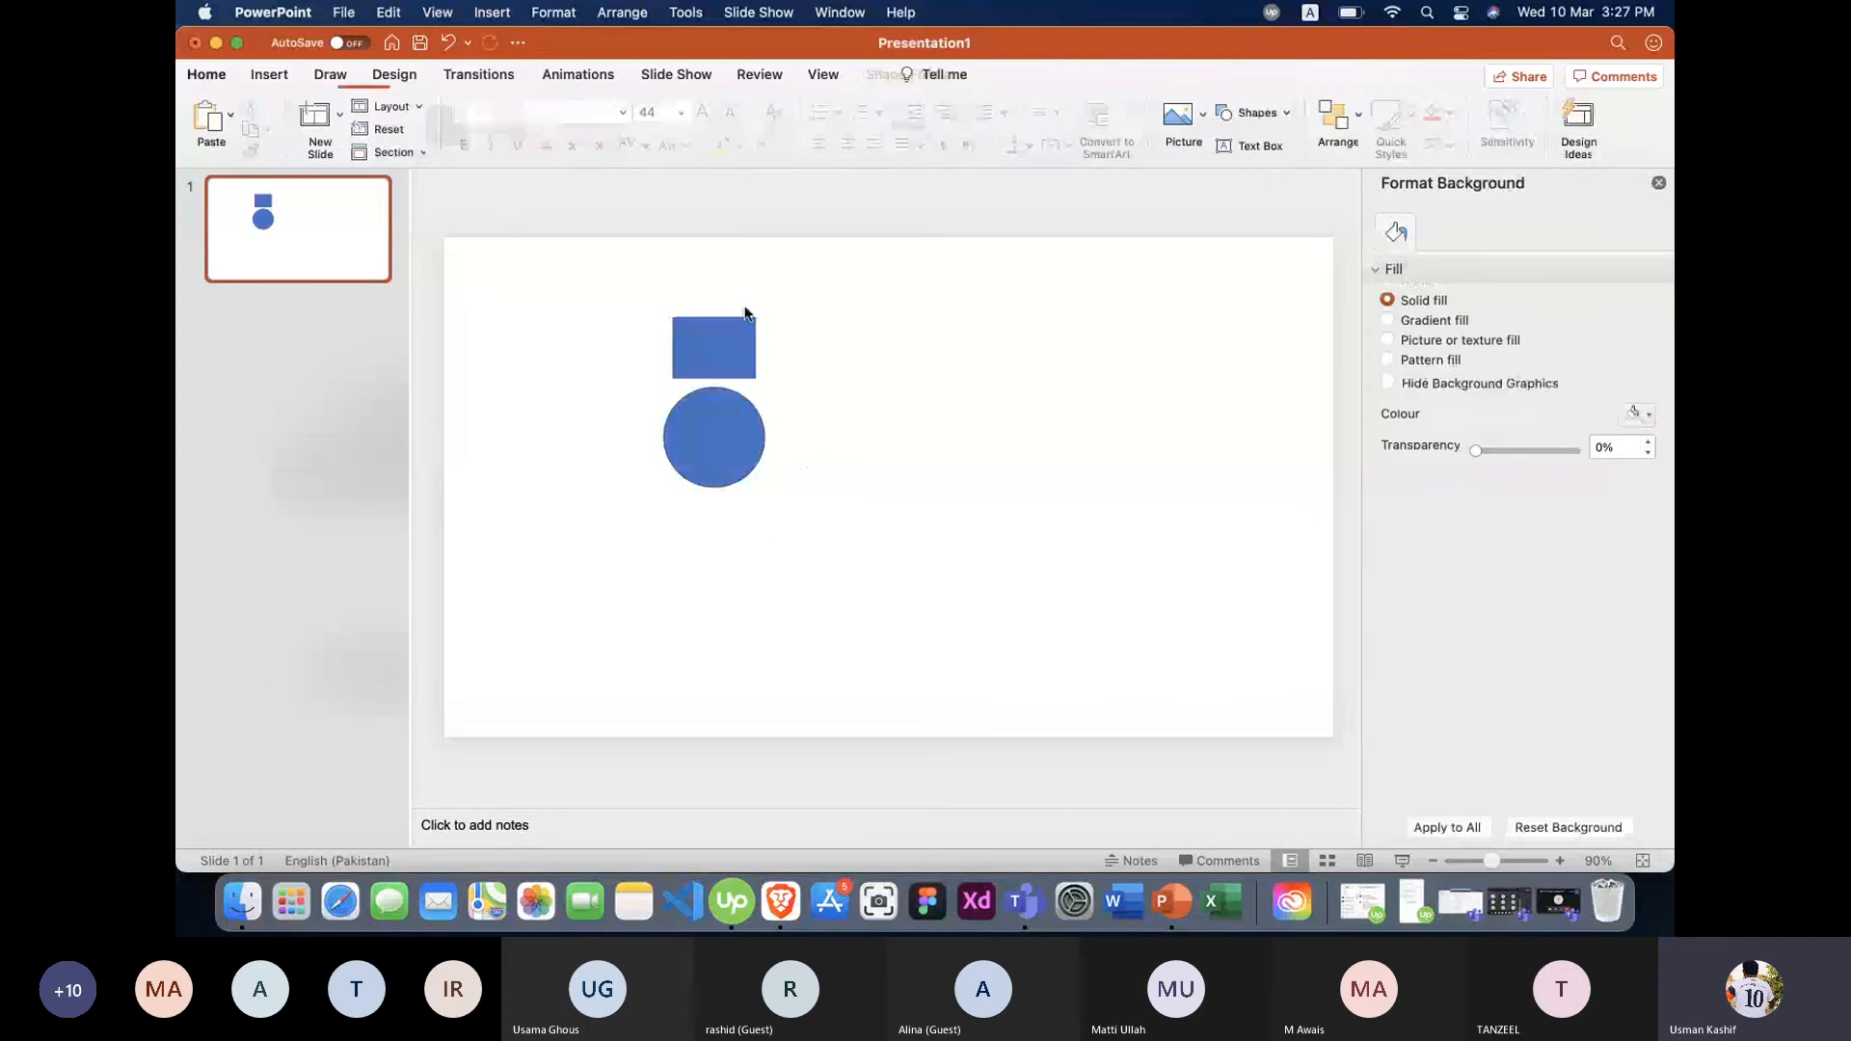
pyautogui.moveTo(706, 280); pyautogui.dragTo(854, 588)
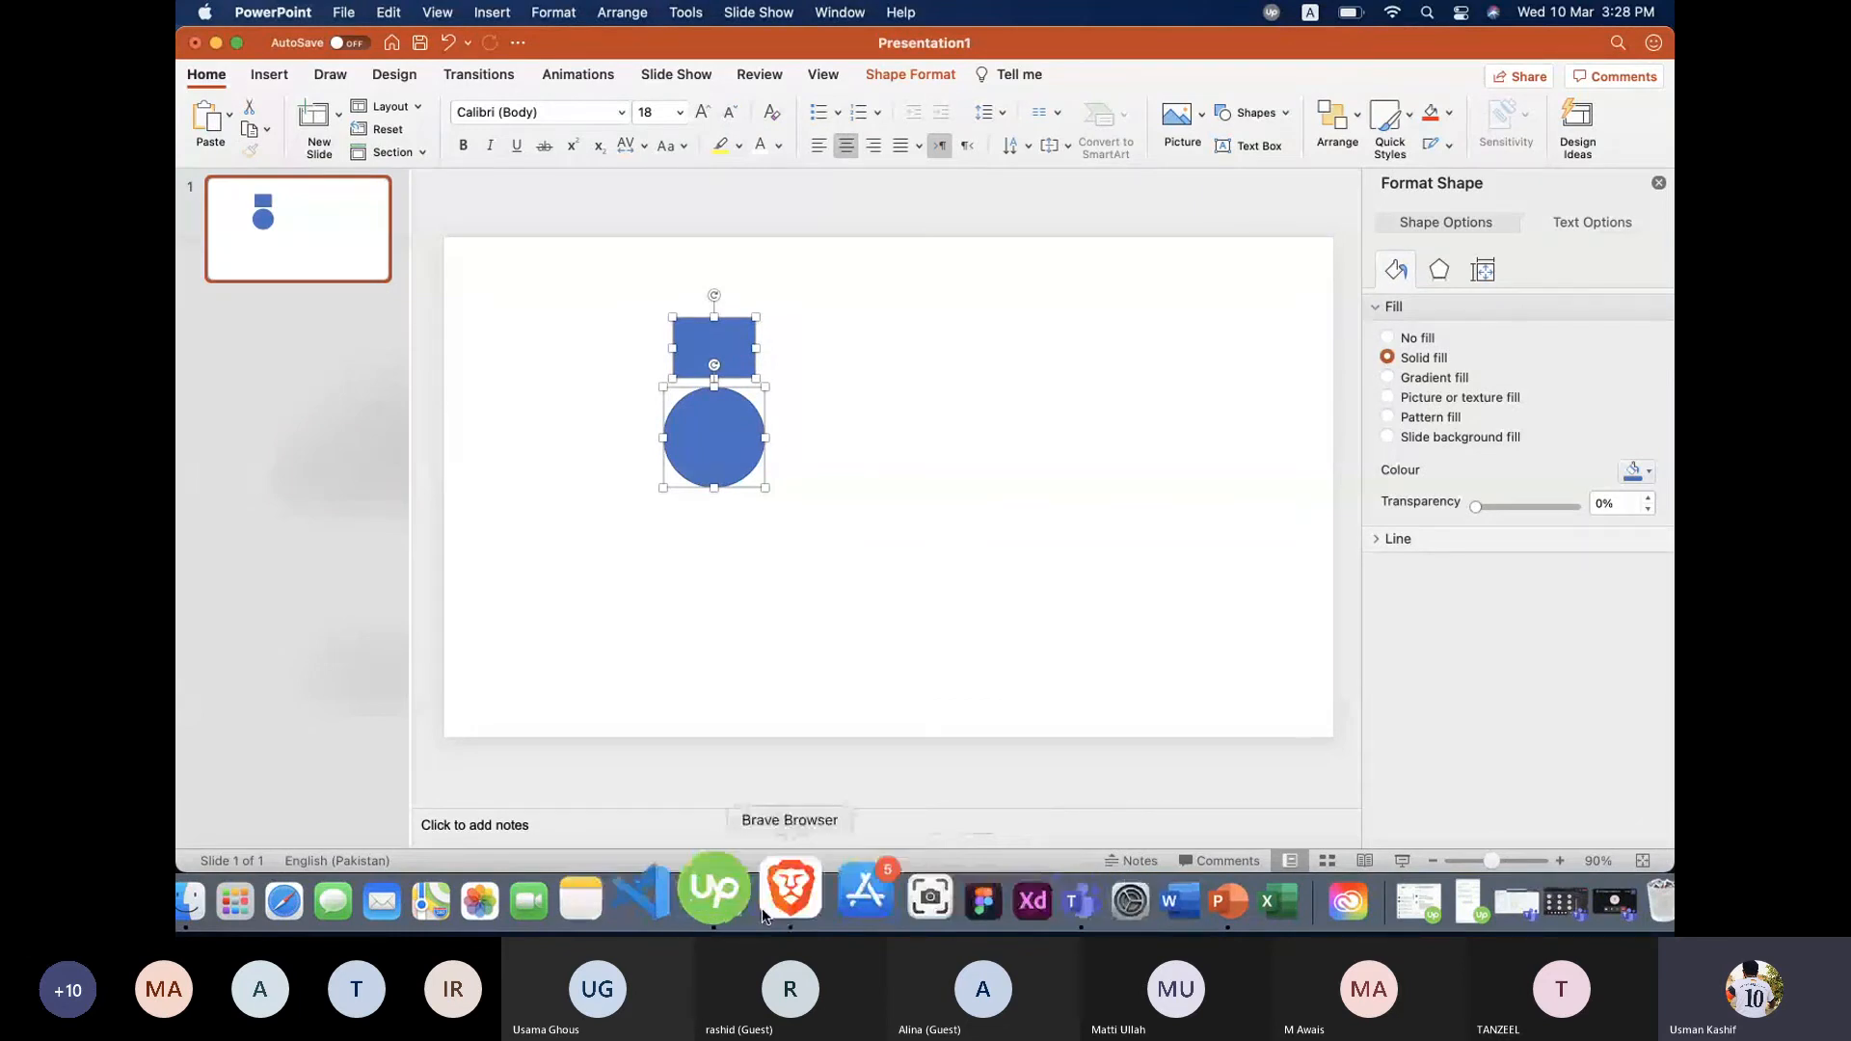
# Switch to the Brave browser, open the graphic designer's Fiverr seller profile in a new tab, and examine its gig, description, skills and reviews.
pyautogui.click(773, 903)
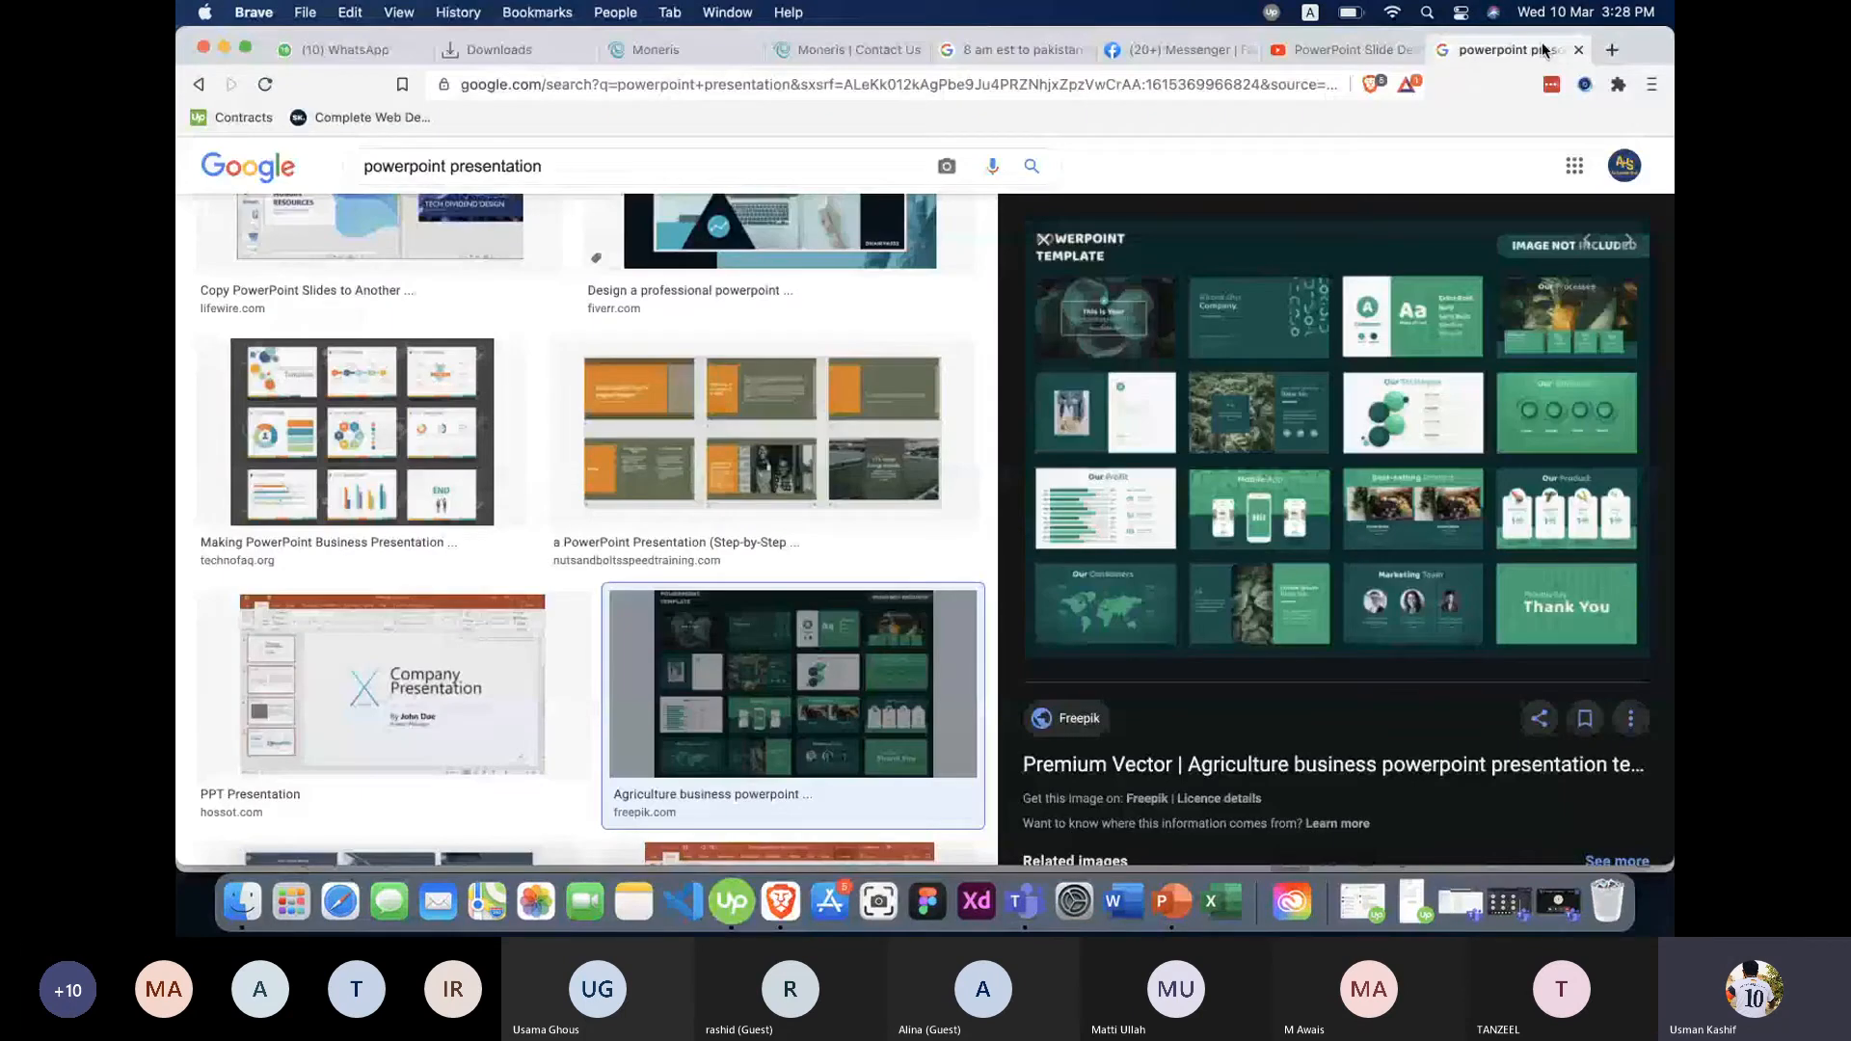
pyautogui.click(1610, 51)
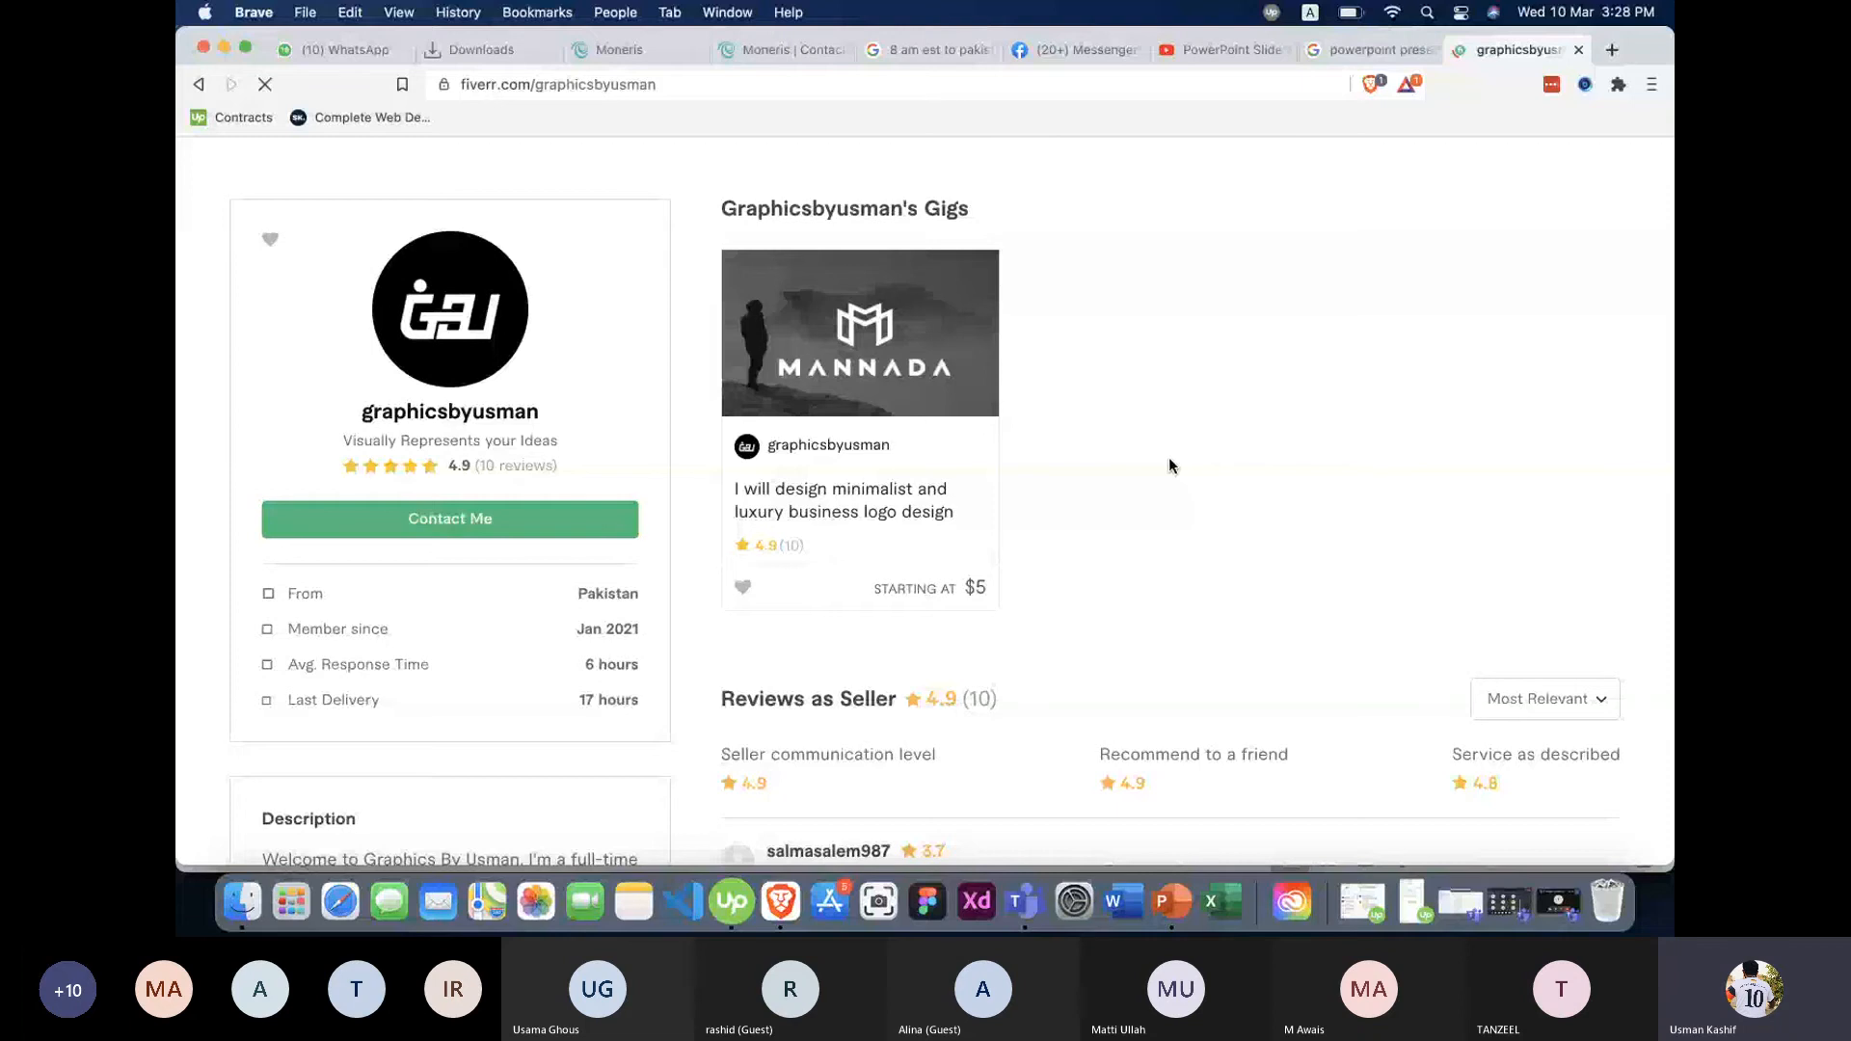
pyautogui.scroll(-6, 1169, 459)
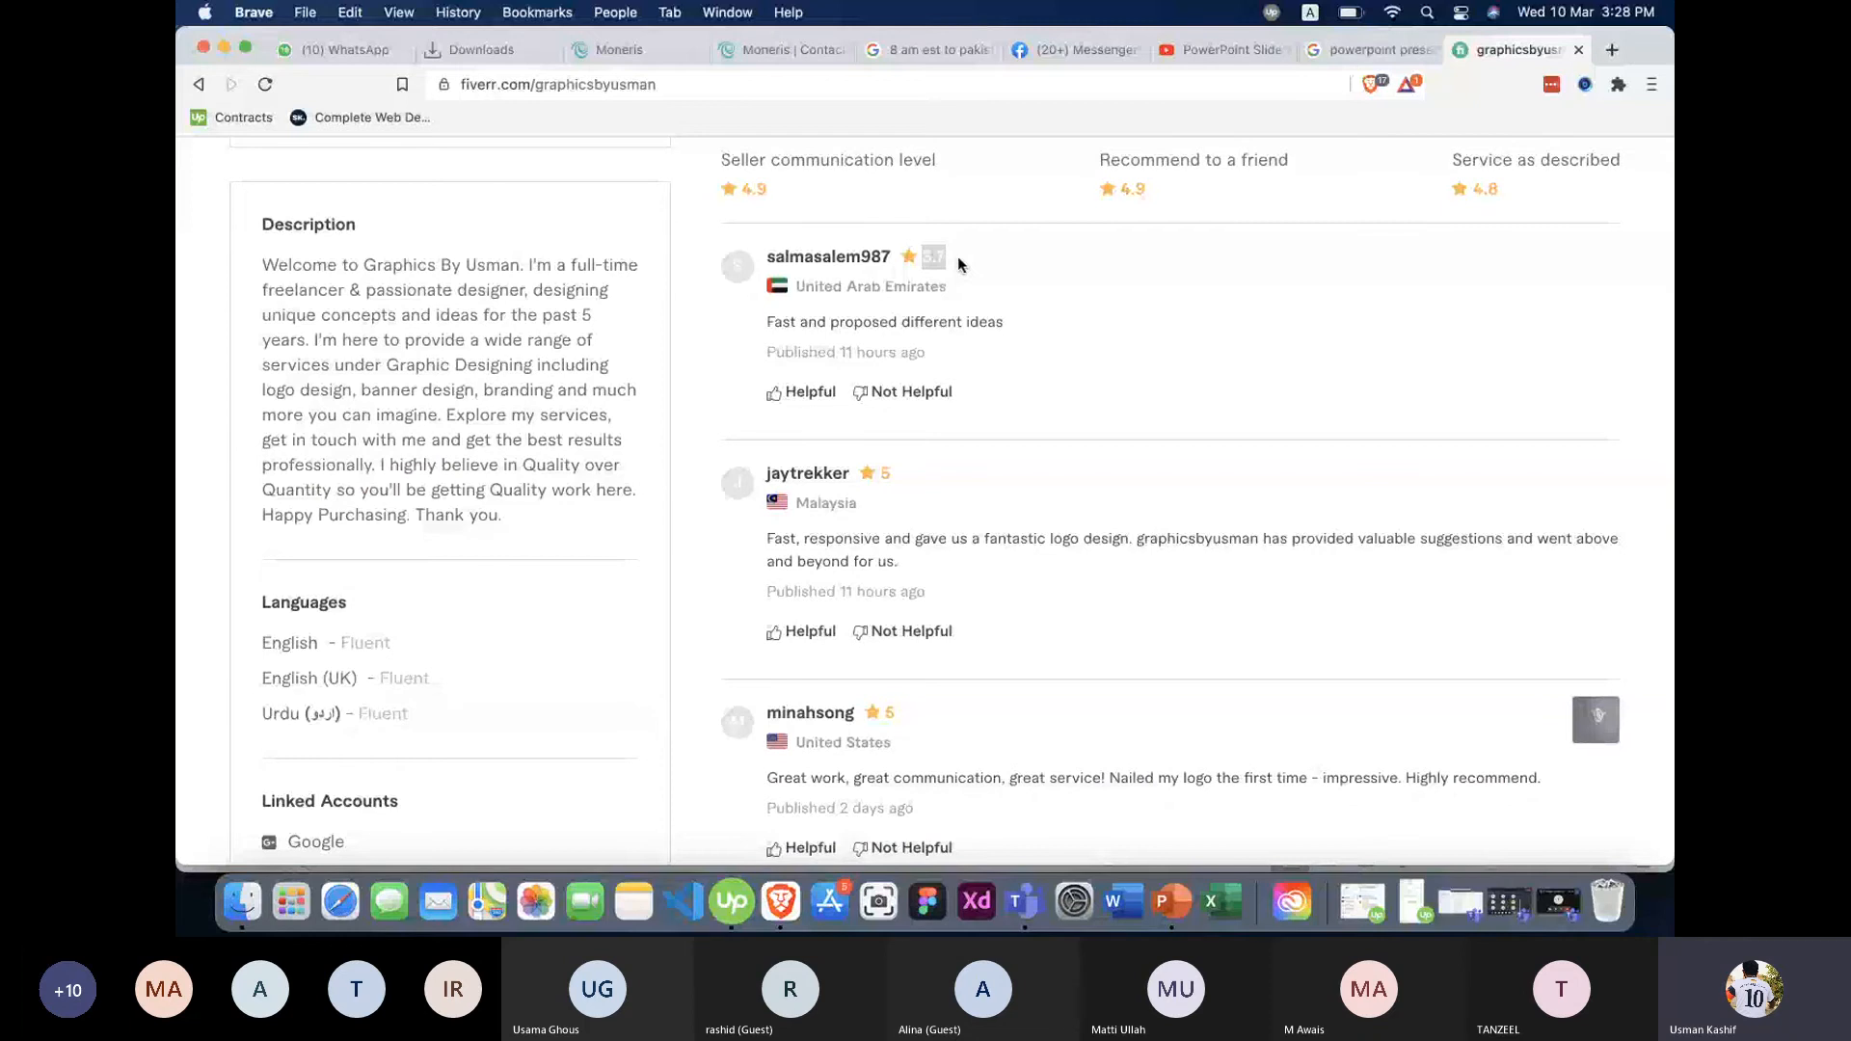
pyautogui.scroll(-1, 1077, 505)
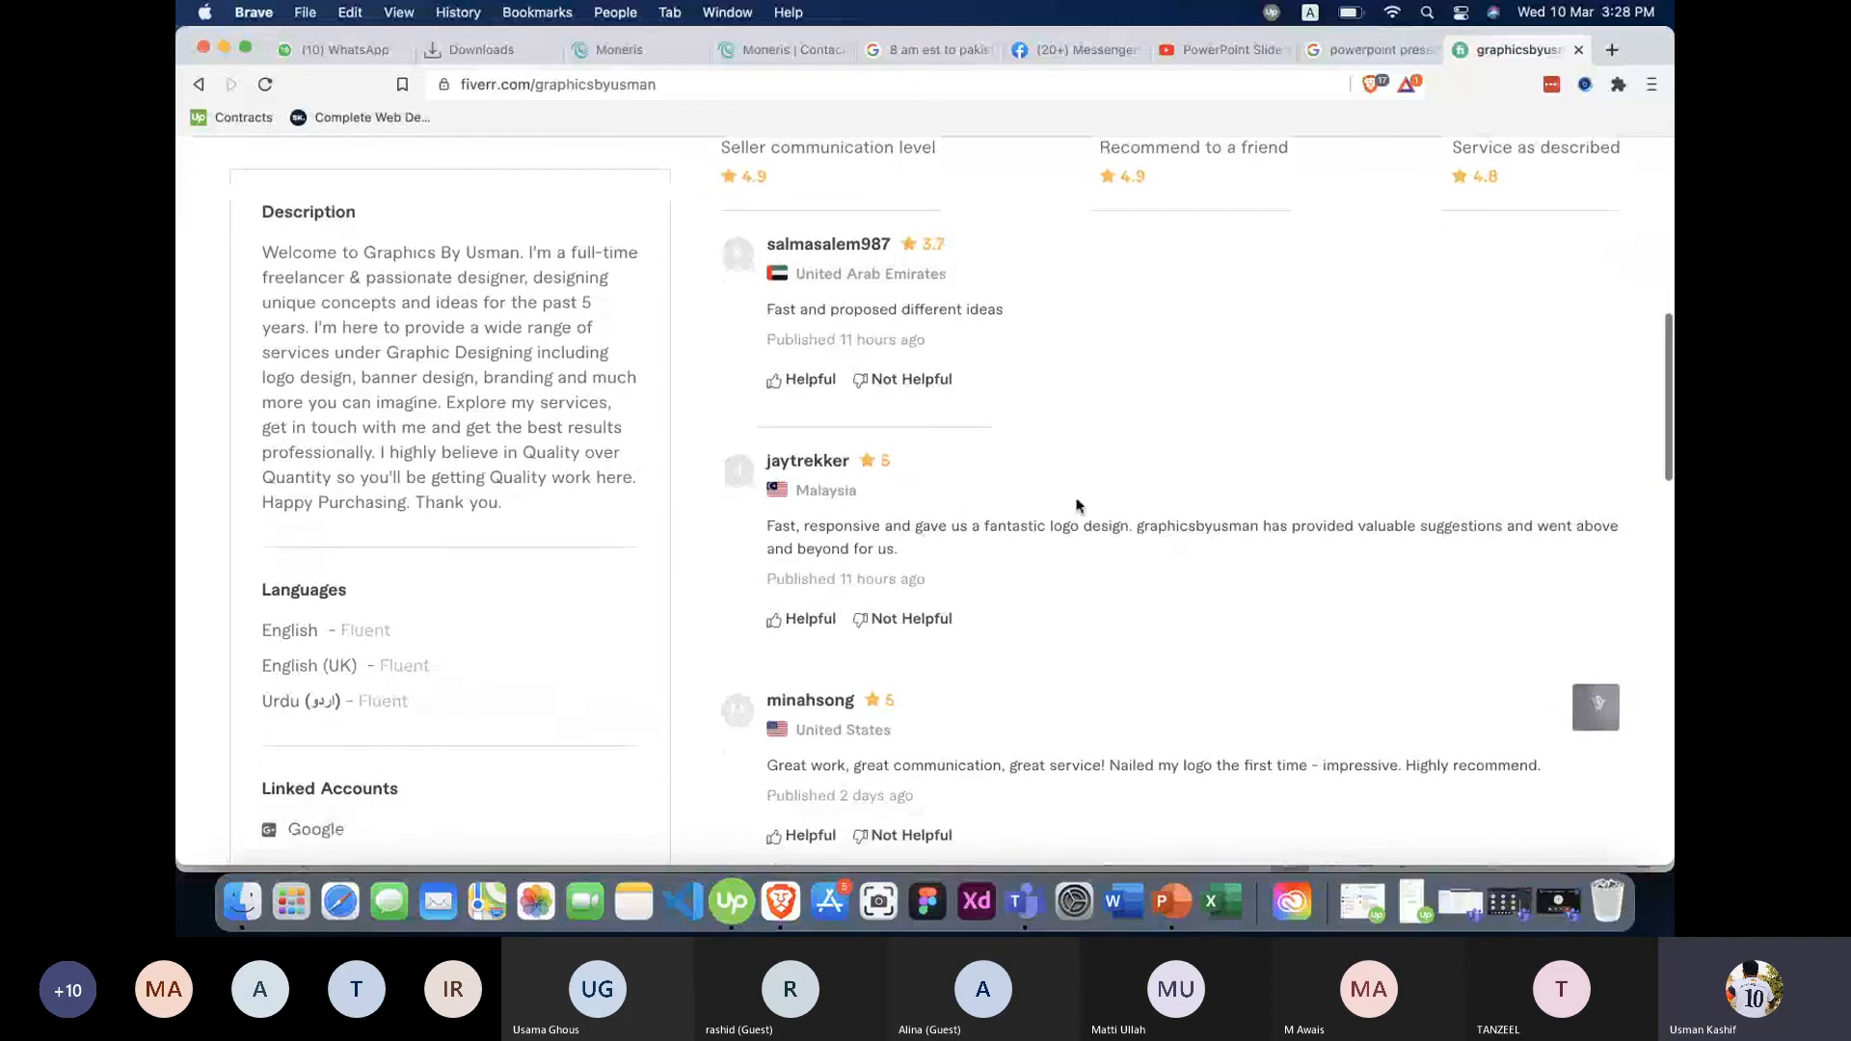
pyautogui.scroll(6, 1077, 505)
pyautogui.scroll(-5, 817, 428)
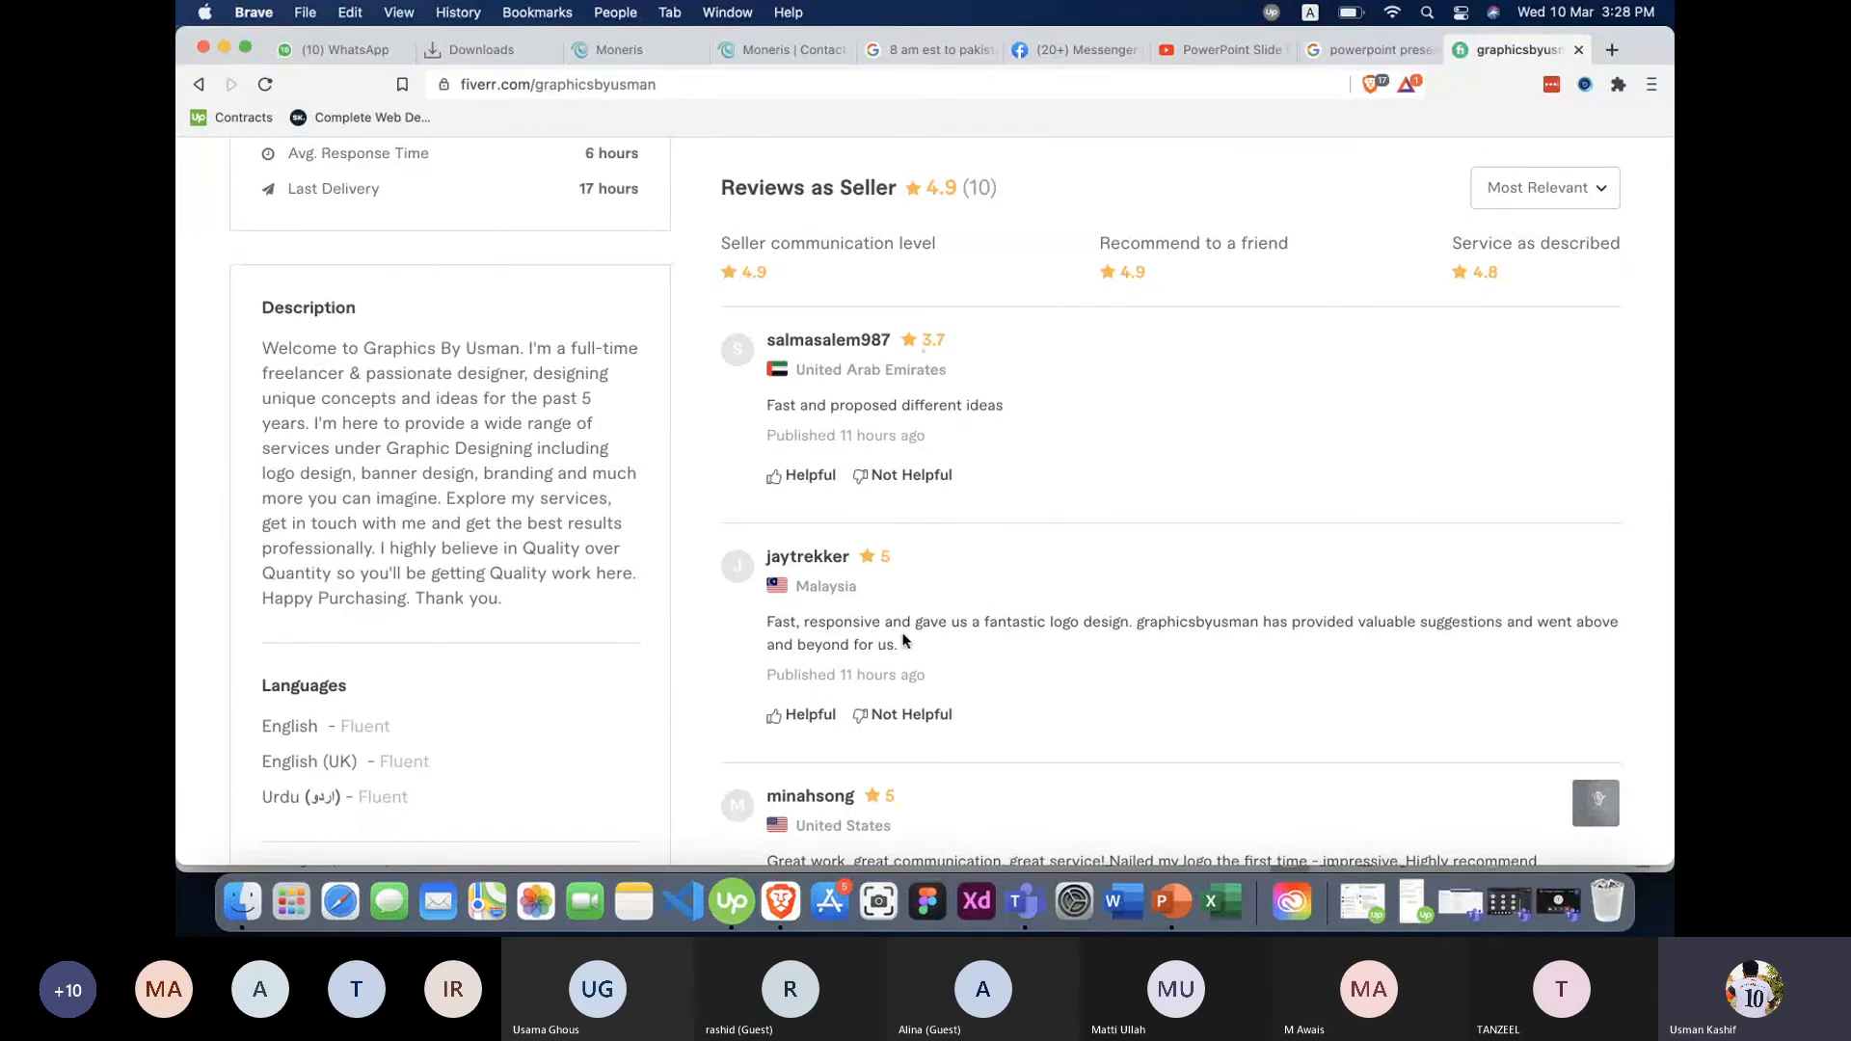
pyautogui.scroll(-10, 903, 641)
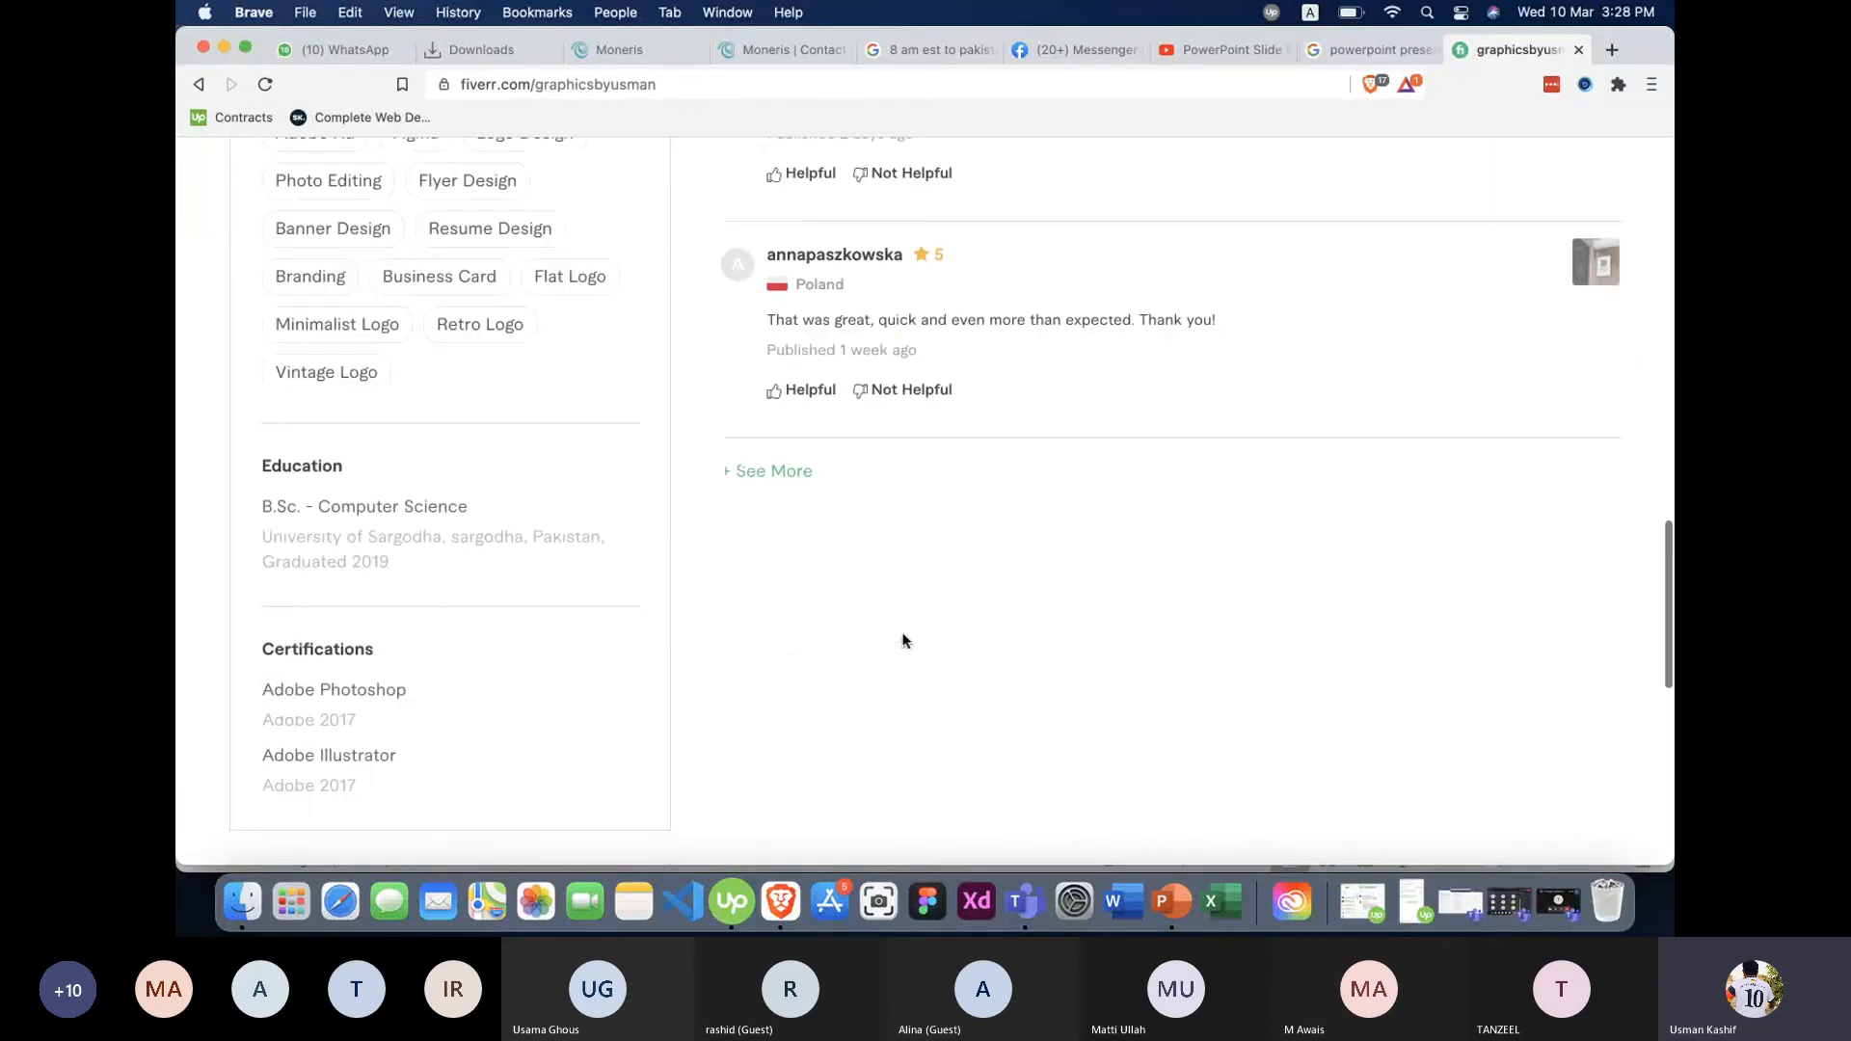
pyautogui.scroll(2, 903, 641)
pyautogui.scroll(15, 904, 641)
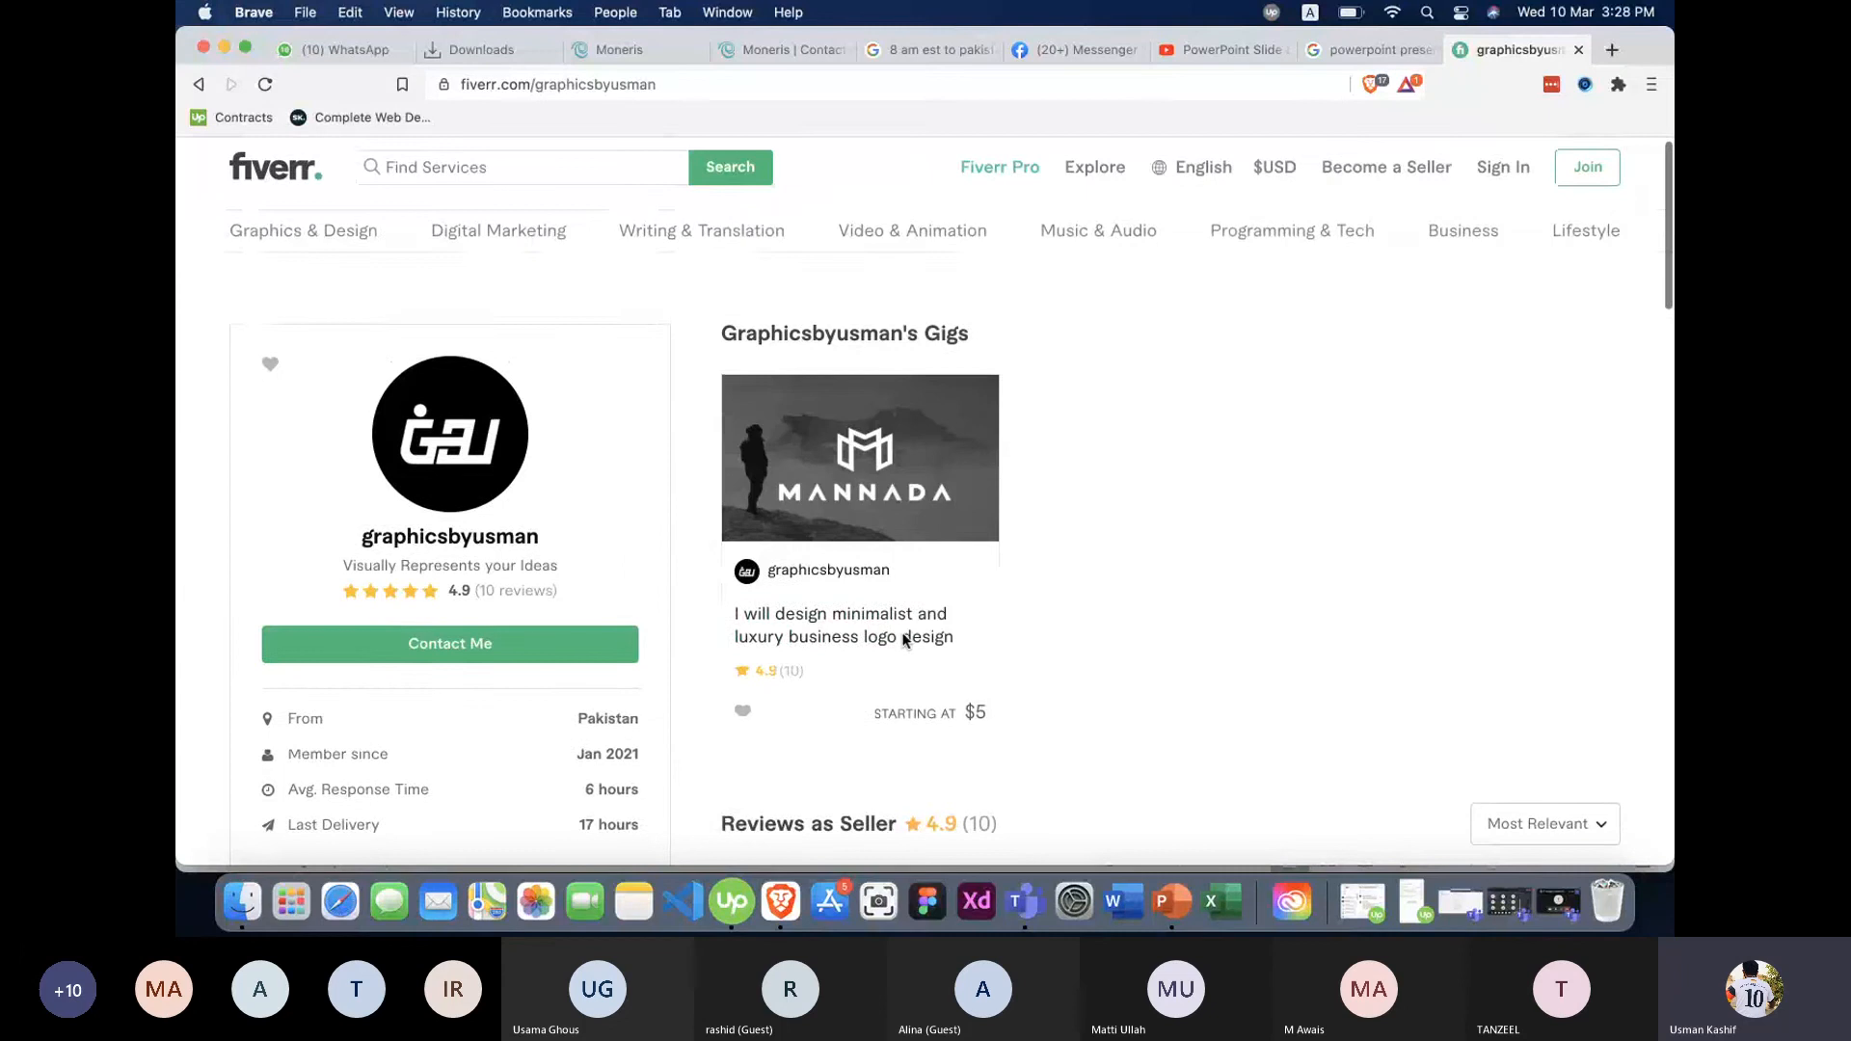
pyautogui.scroll(-10, 903, 641)
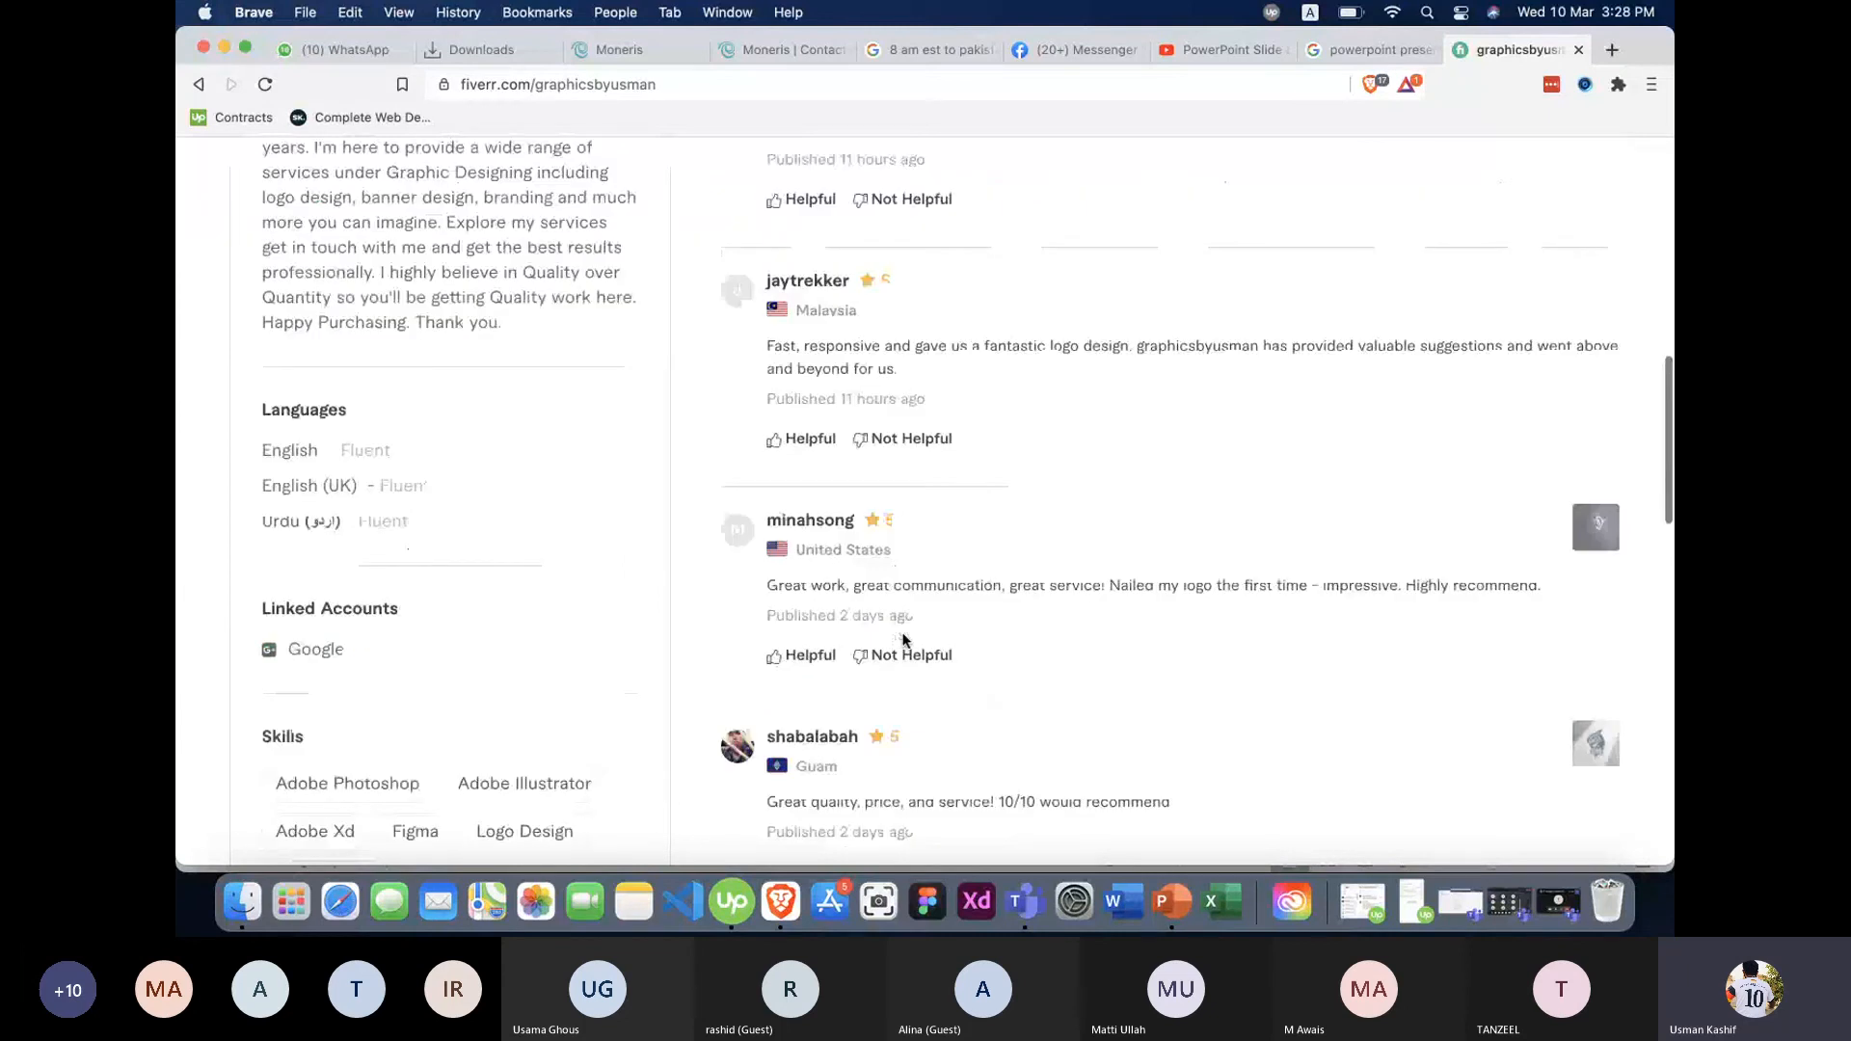
pyautogui.scroll(10, 903, 641)
# Open the seller's minimalist and luxury business logo design gig, look over its packages and description, and close it.
pyautogui.click(810, 657)
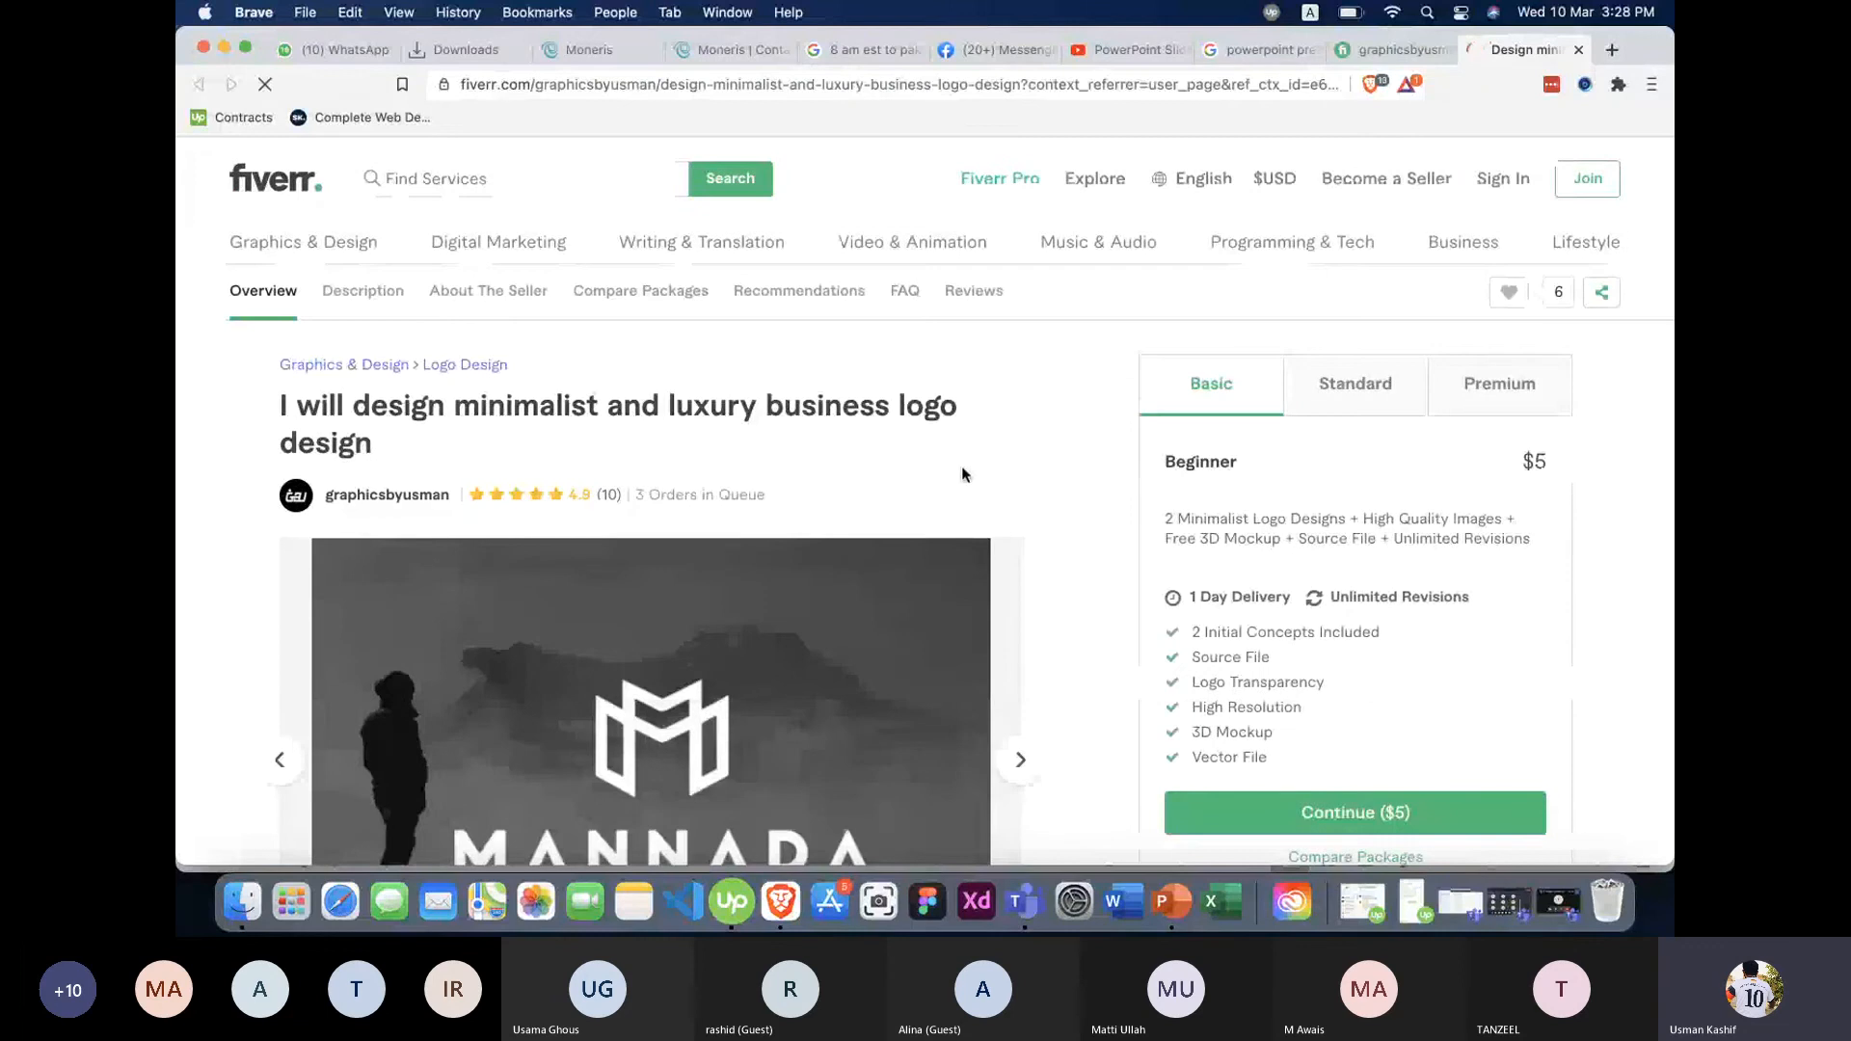
pyautogui.scroll(-15, 962, 466)
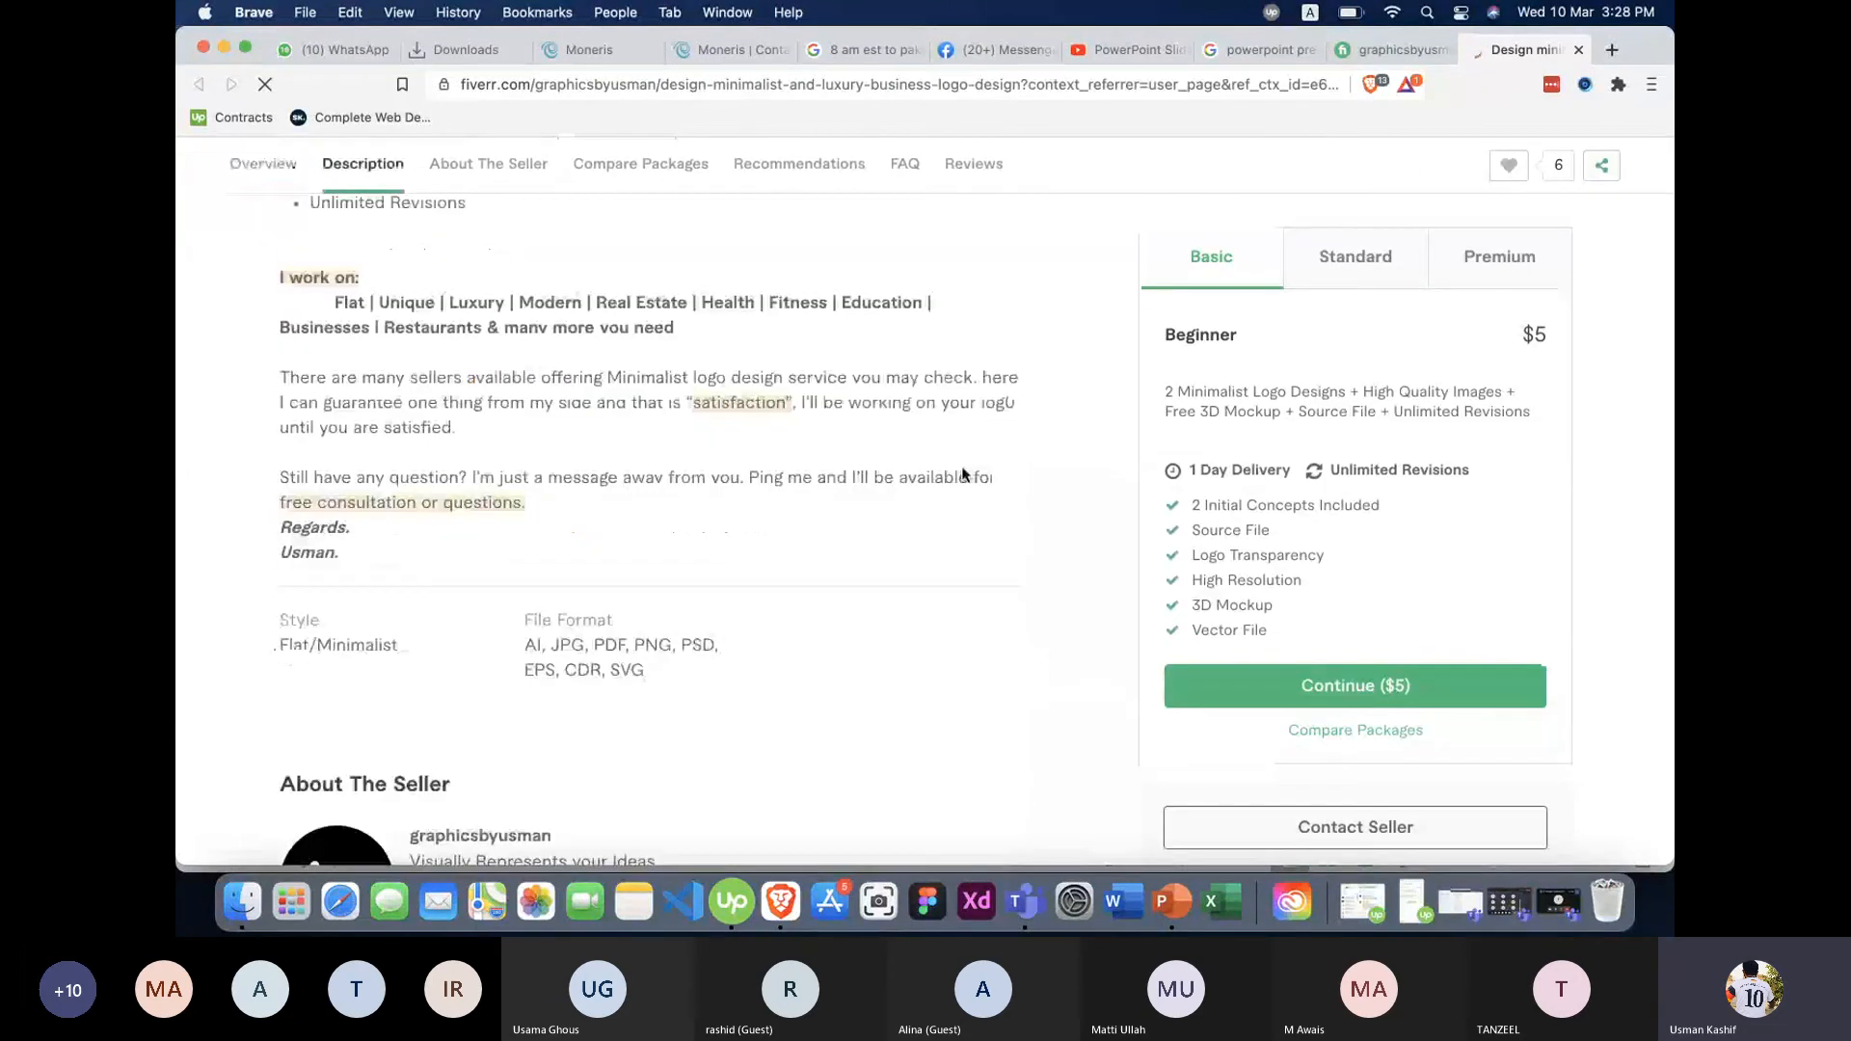
pyautogui.scroll(15, 962, 466)
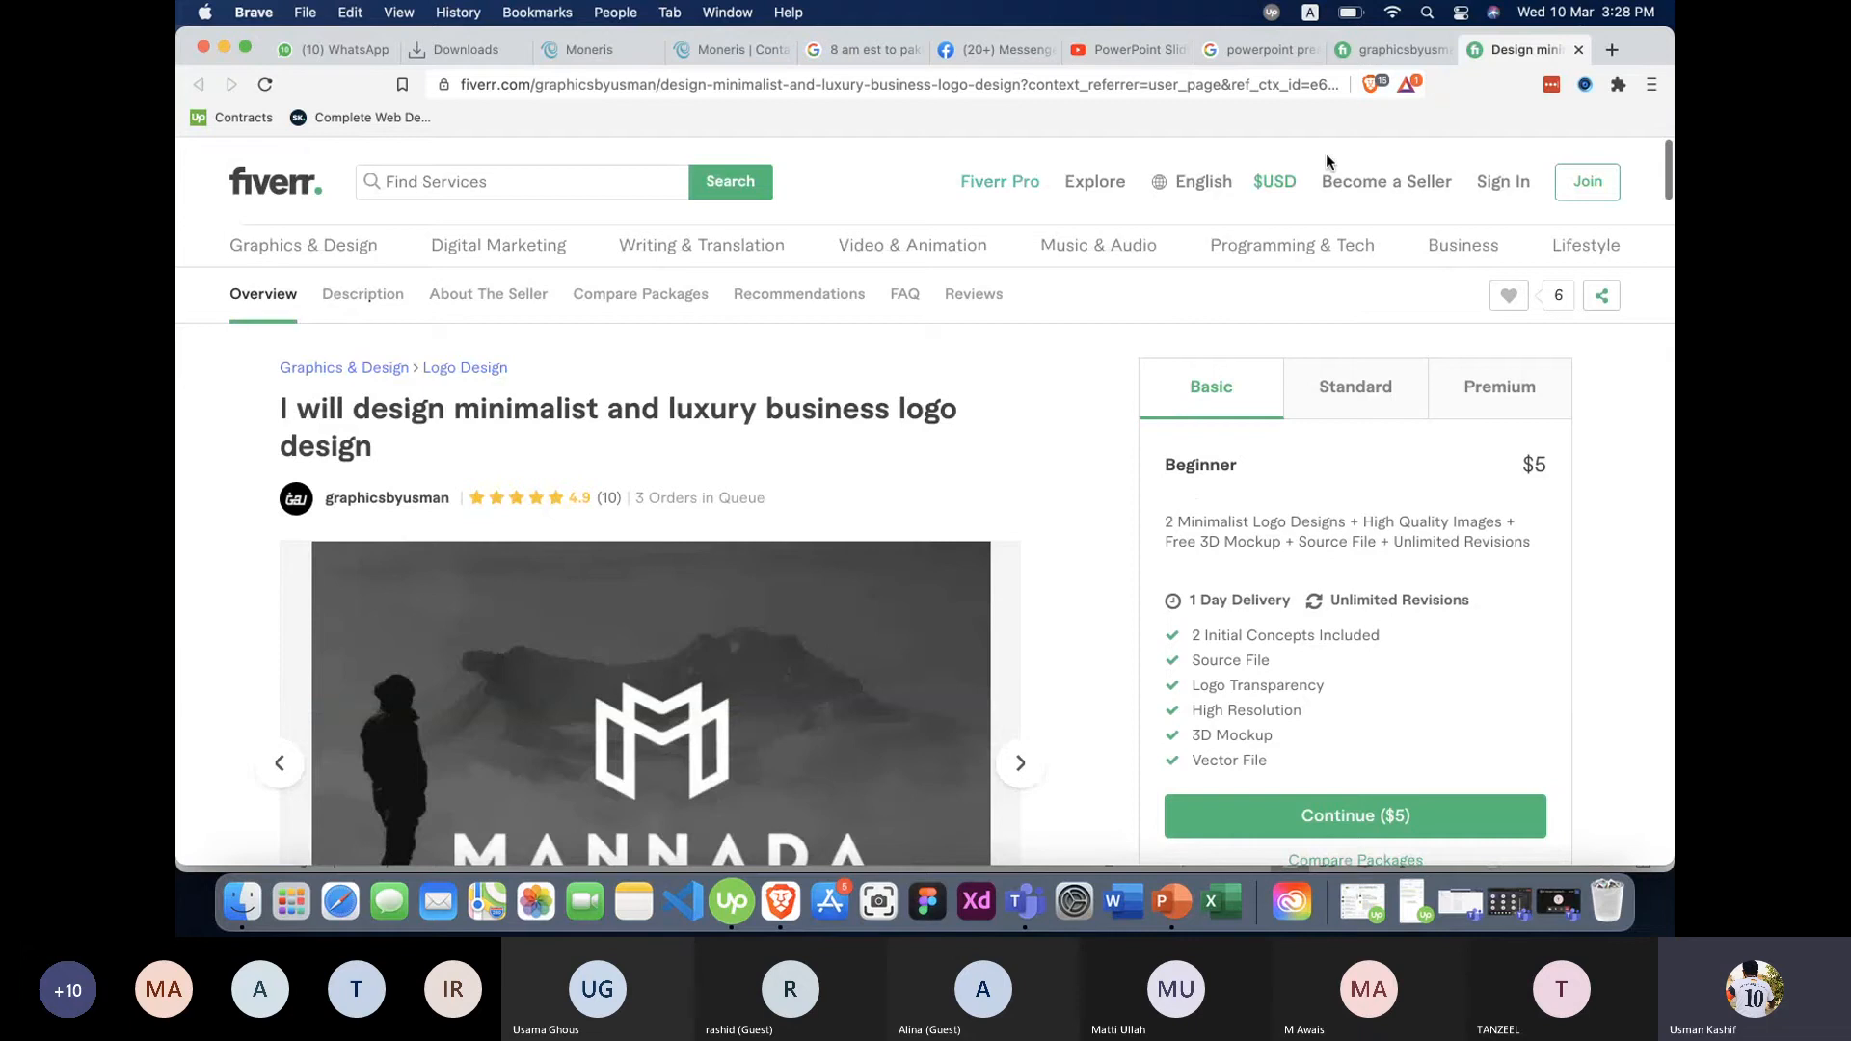
pyautogui.press('super+w')
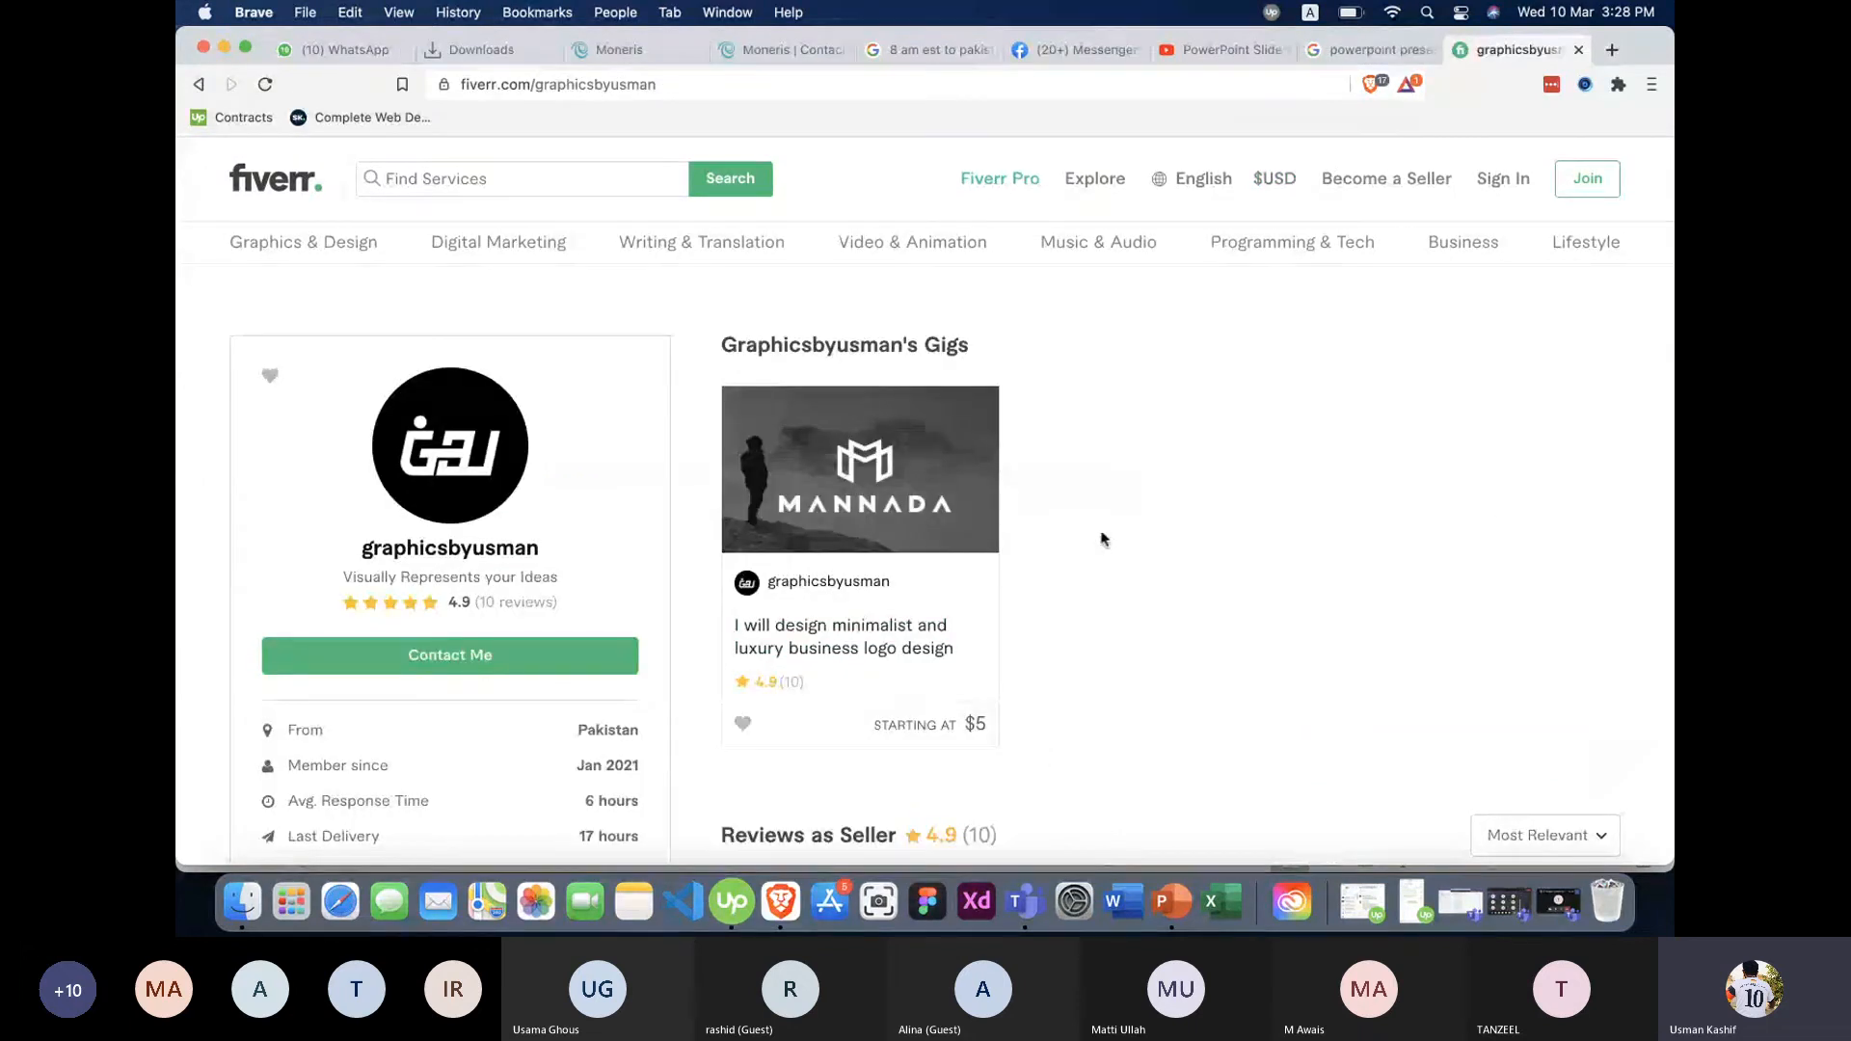
# Look over the seller's profile again, including skills, education and reviews, with a brief return to the PowerPoint tutorial video page.
pyautogui.scroll(-20, 1104, 539)
pyautogui.scroll(-2, 1104, 539)
pyautogui.scroll(20, 1104, 539)
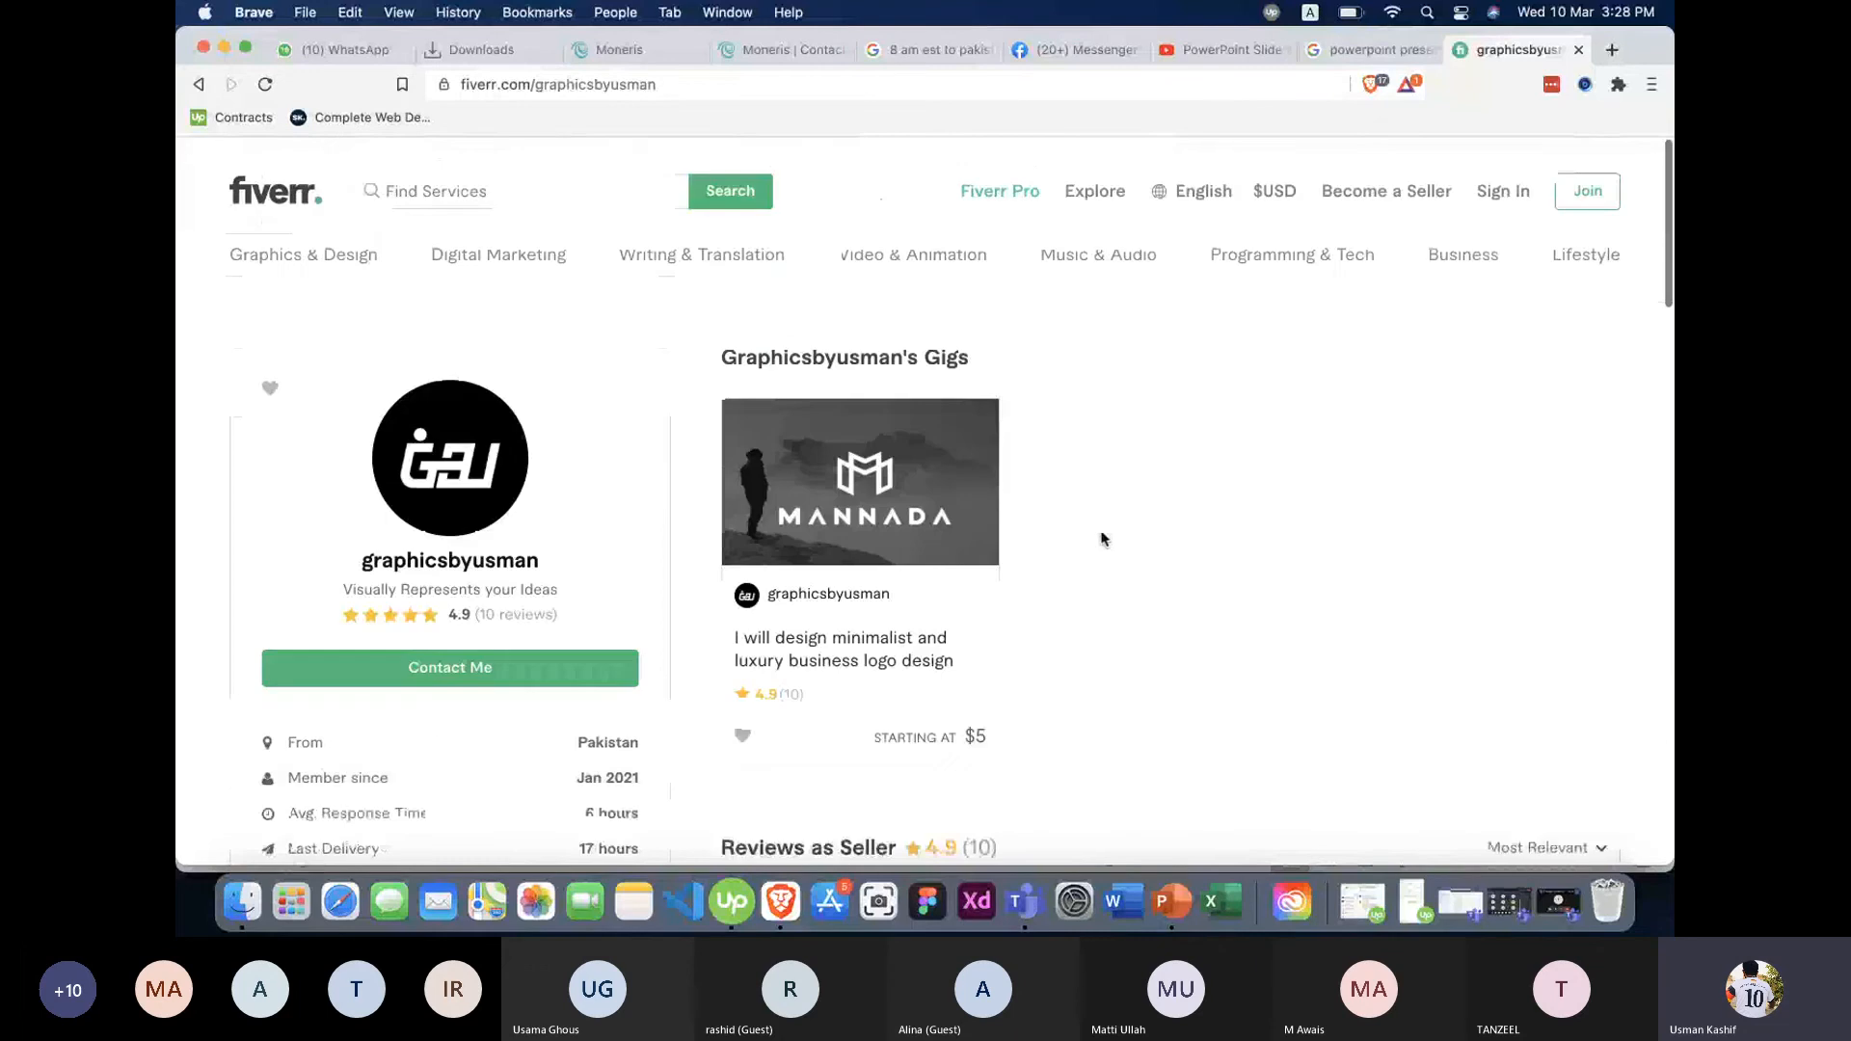
pyautogui.click(1206, 54)
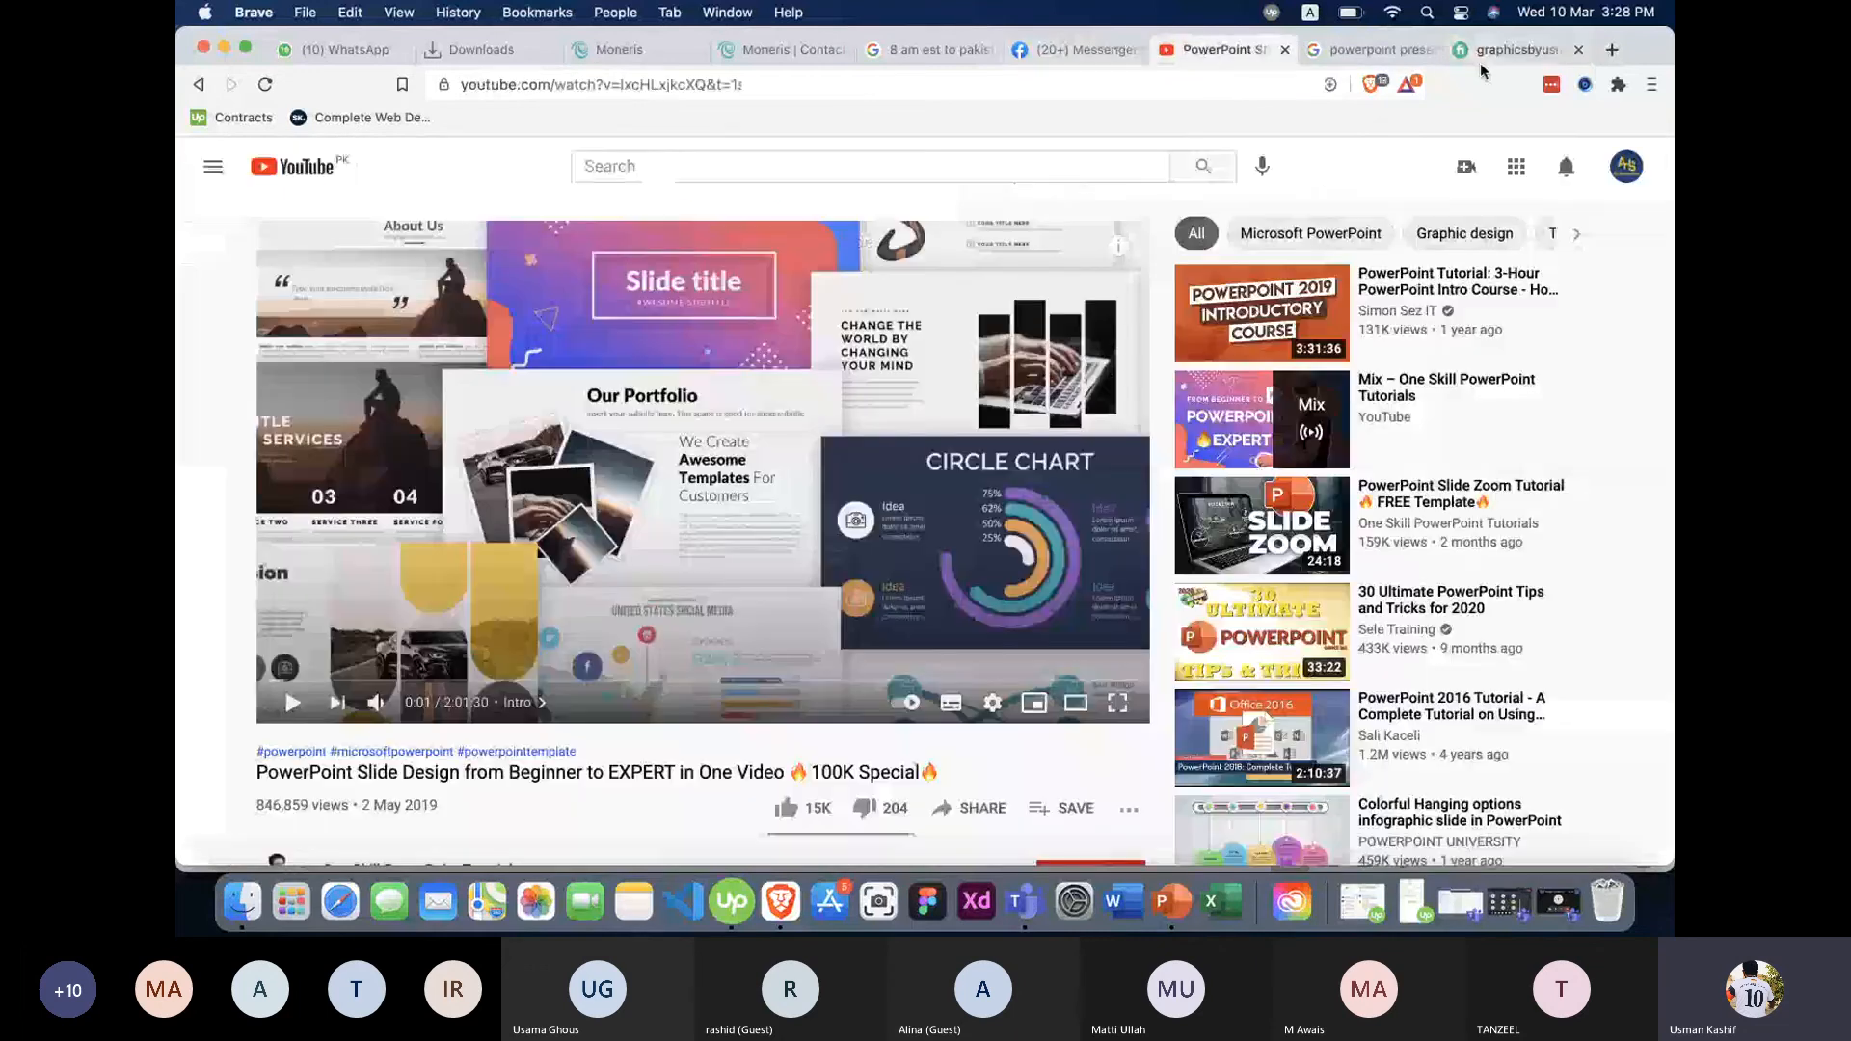
pyautogui.click(1483, 54)
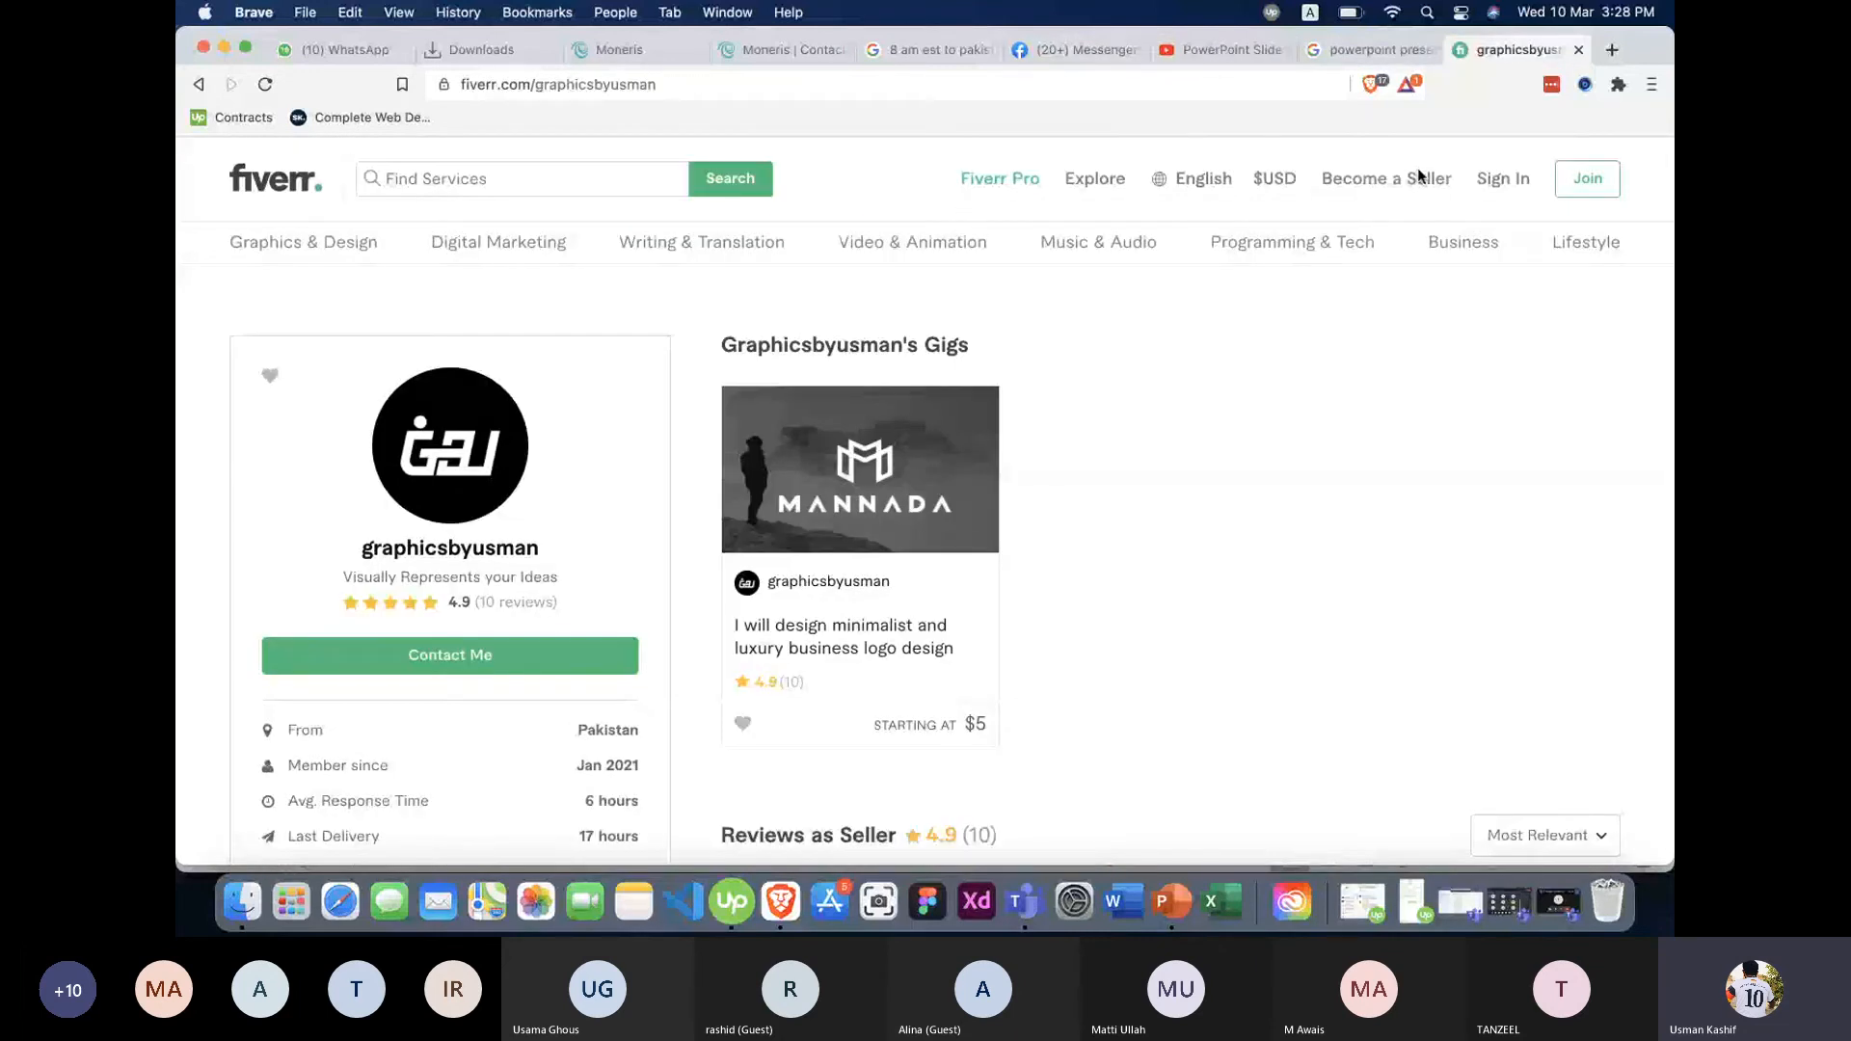
pyautogui.scroll(-7, 1130, 565)
pyautogui.scroll(-10, 1129, 565)
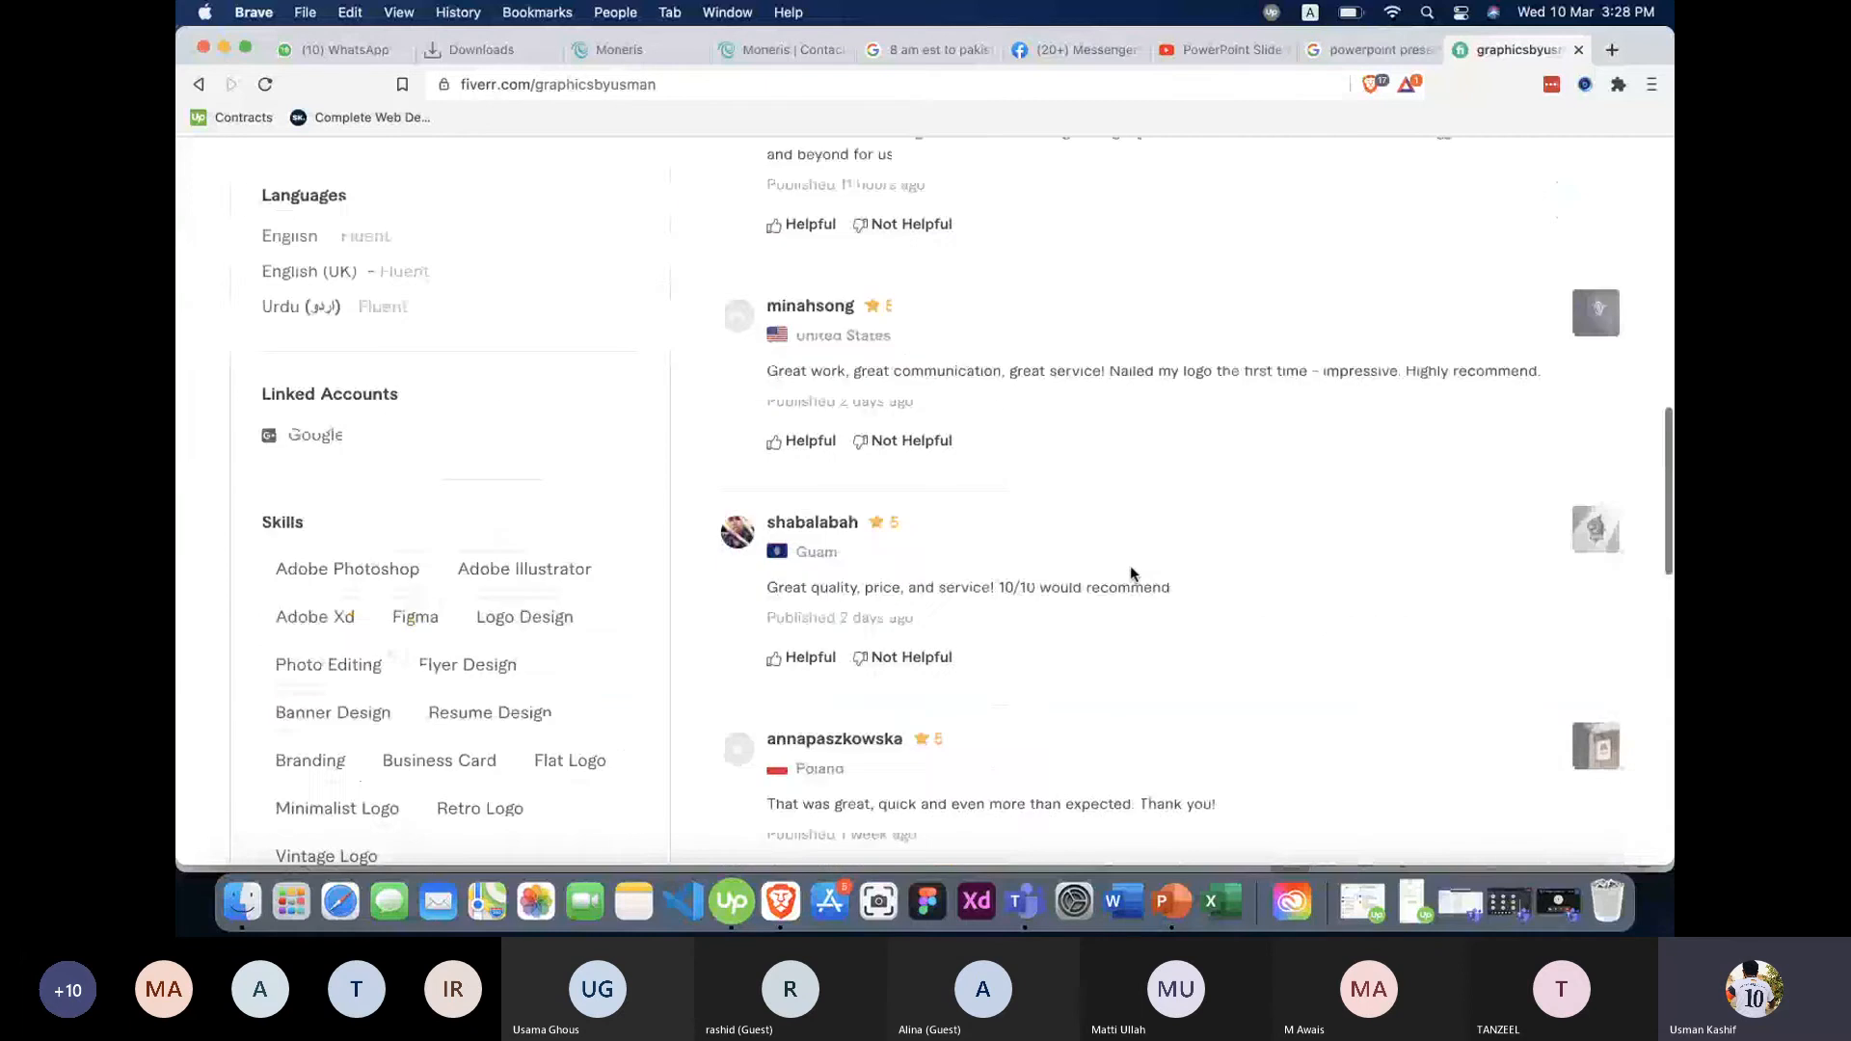
pyautogui.scroll(2, 1130, 565)
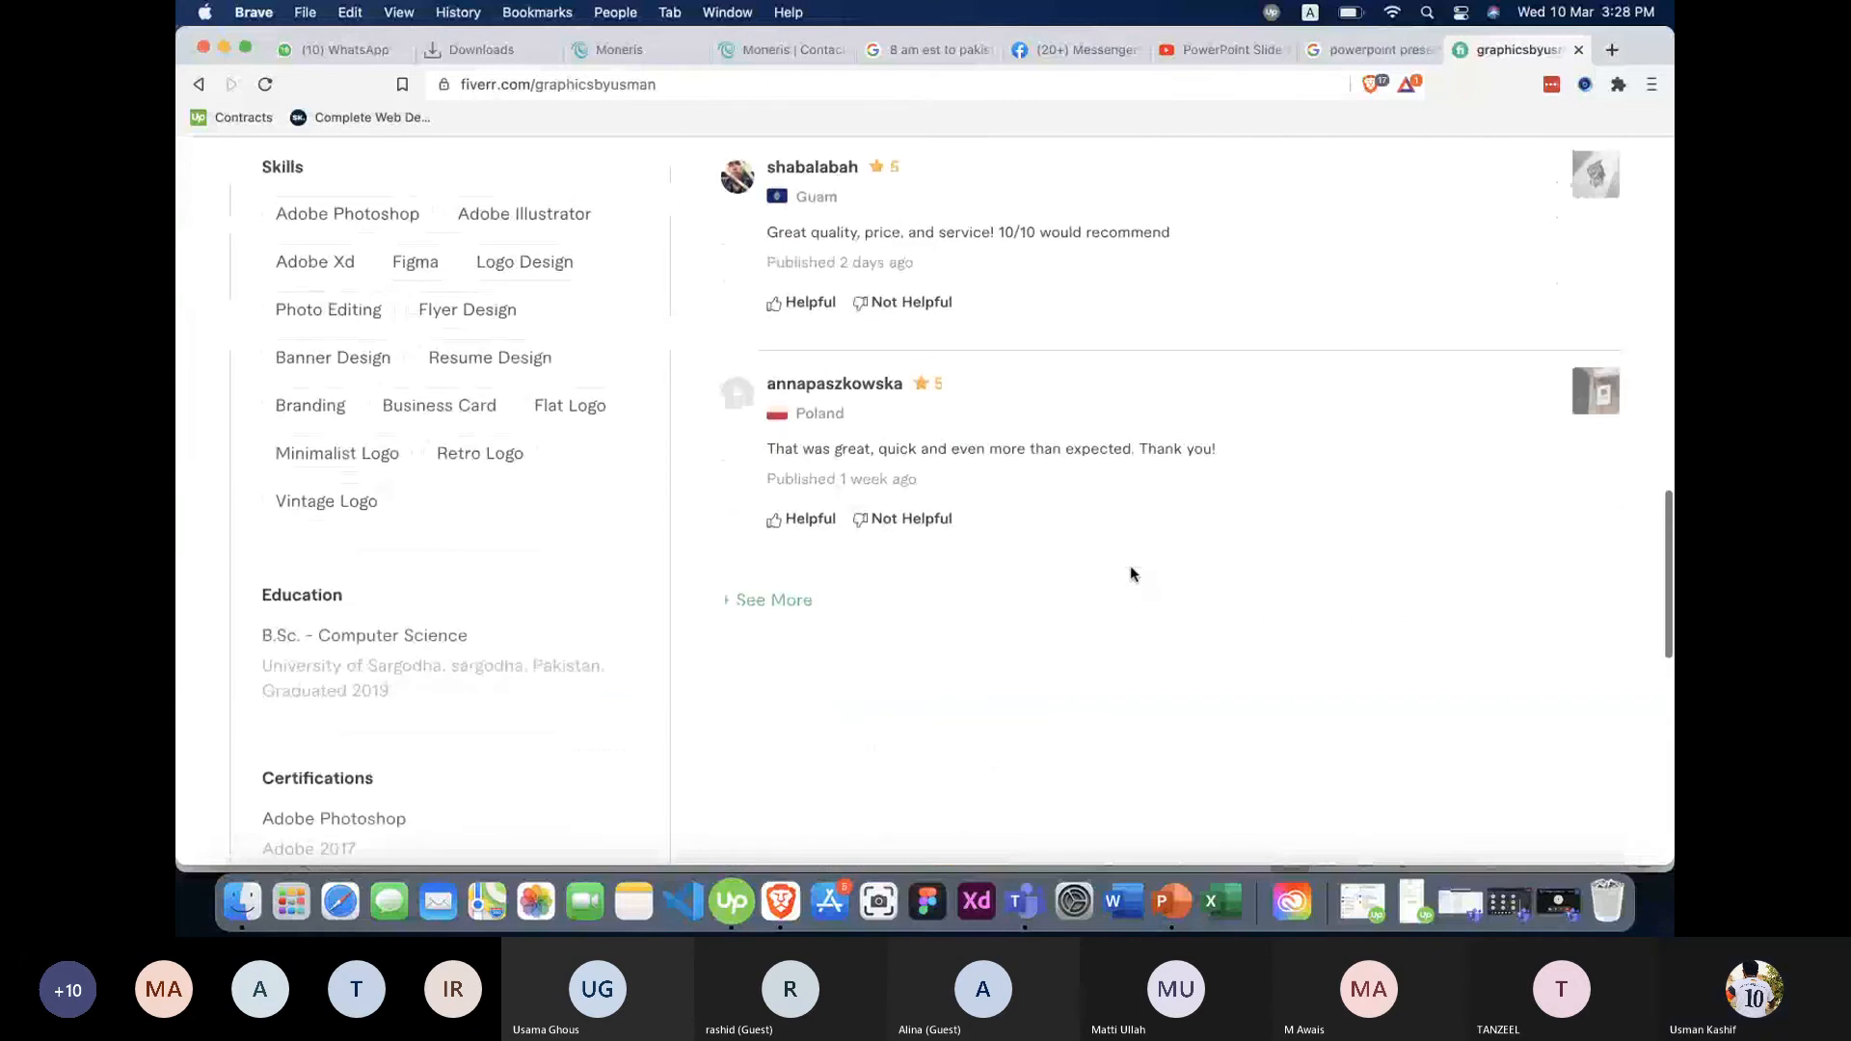
pyautogui.scroll(3, 1130, 565)
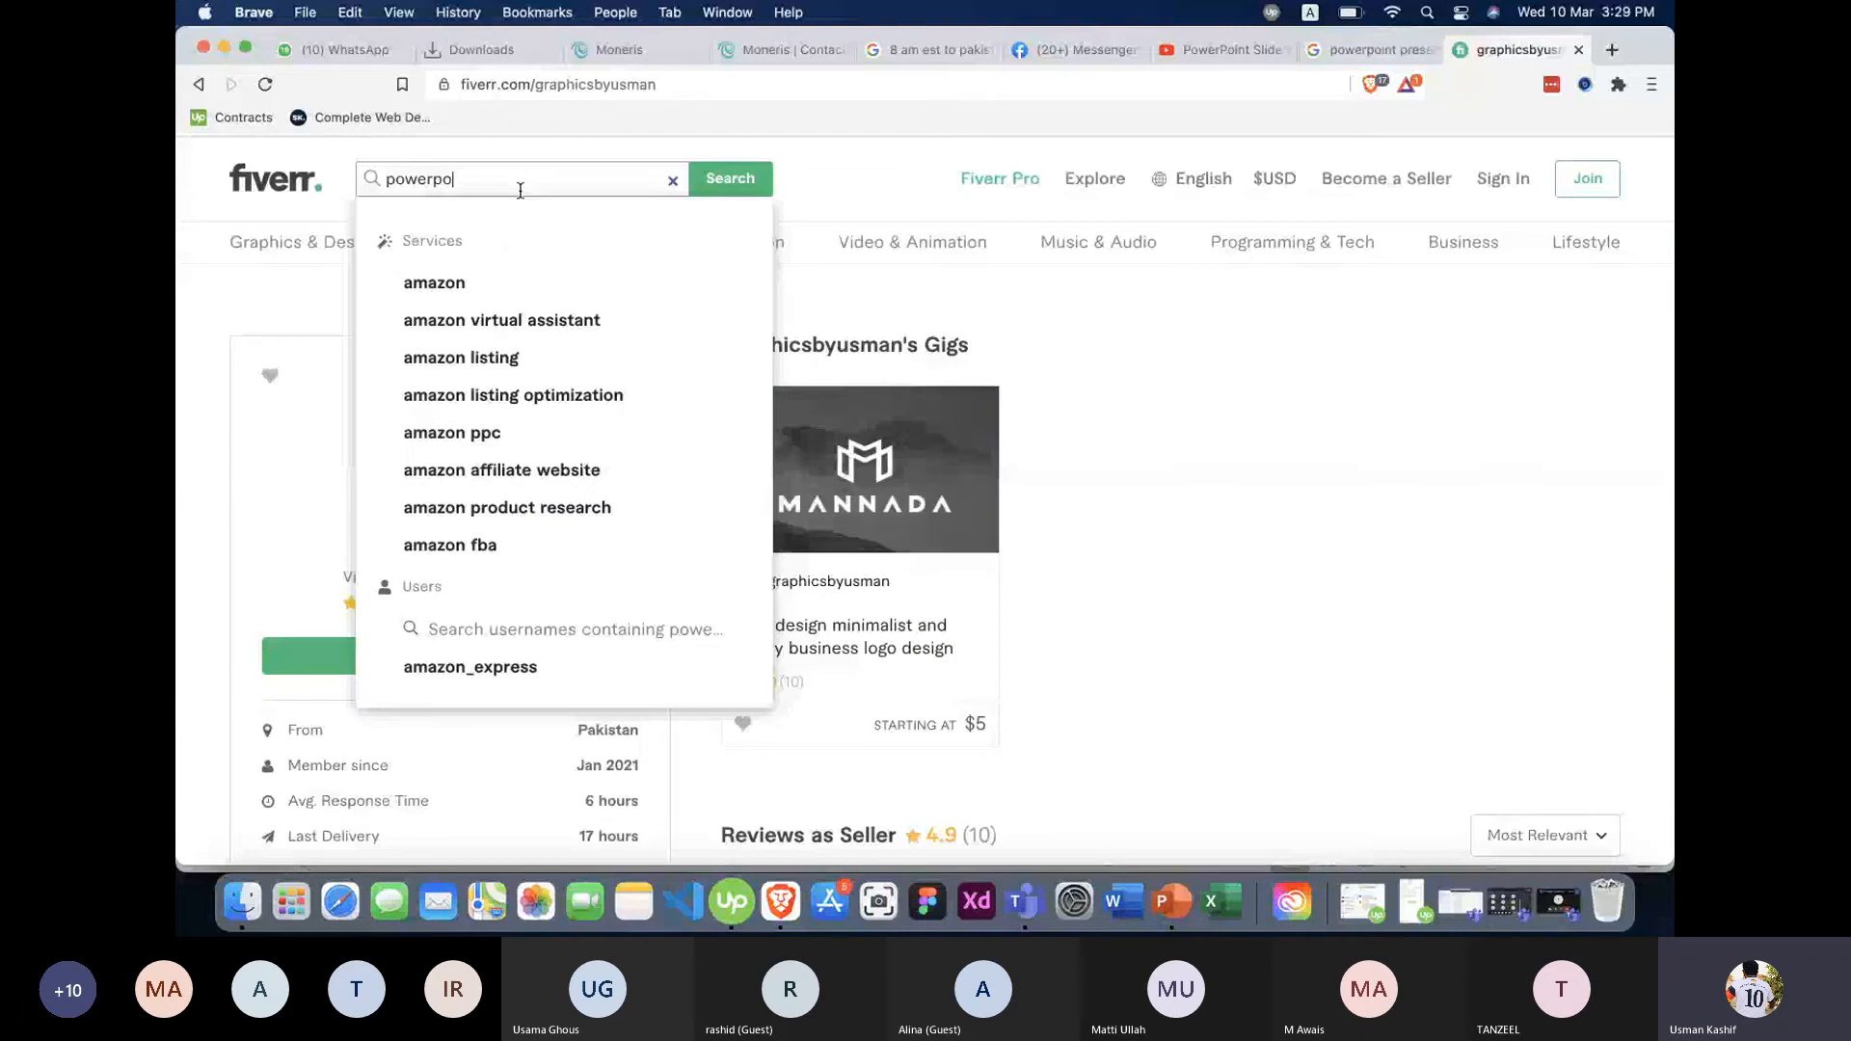
# Search Fiverr for "powerpoint presentation" and look over the services in the Fiverr's Choice section.
pyautogui.write('int presentation')
pyautogui.press('Return')
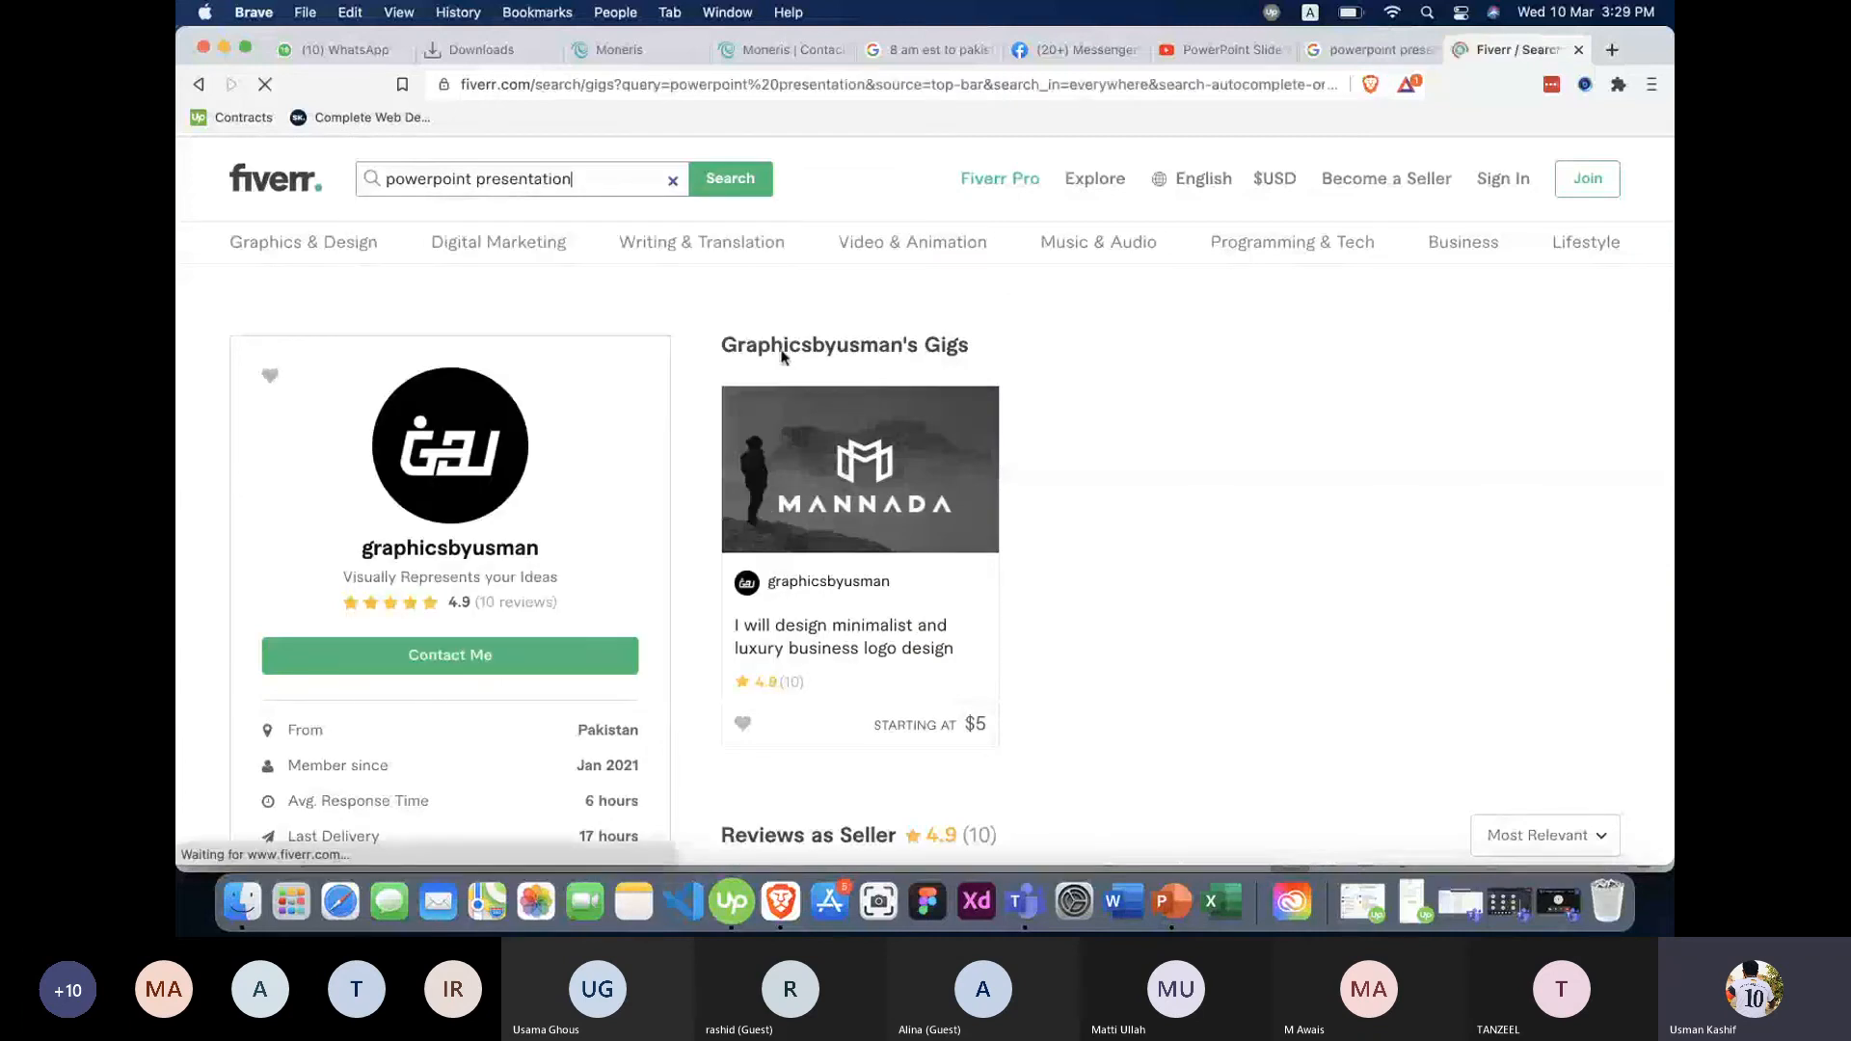
pyautogui.scroll(-1, 959, 487)
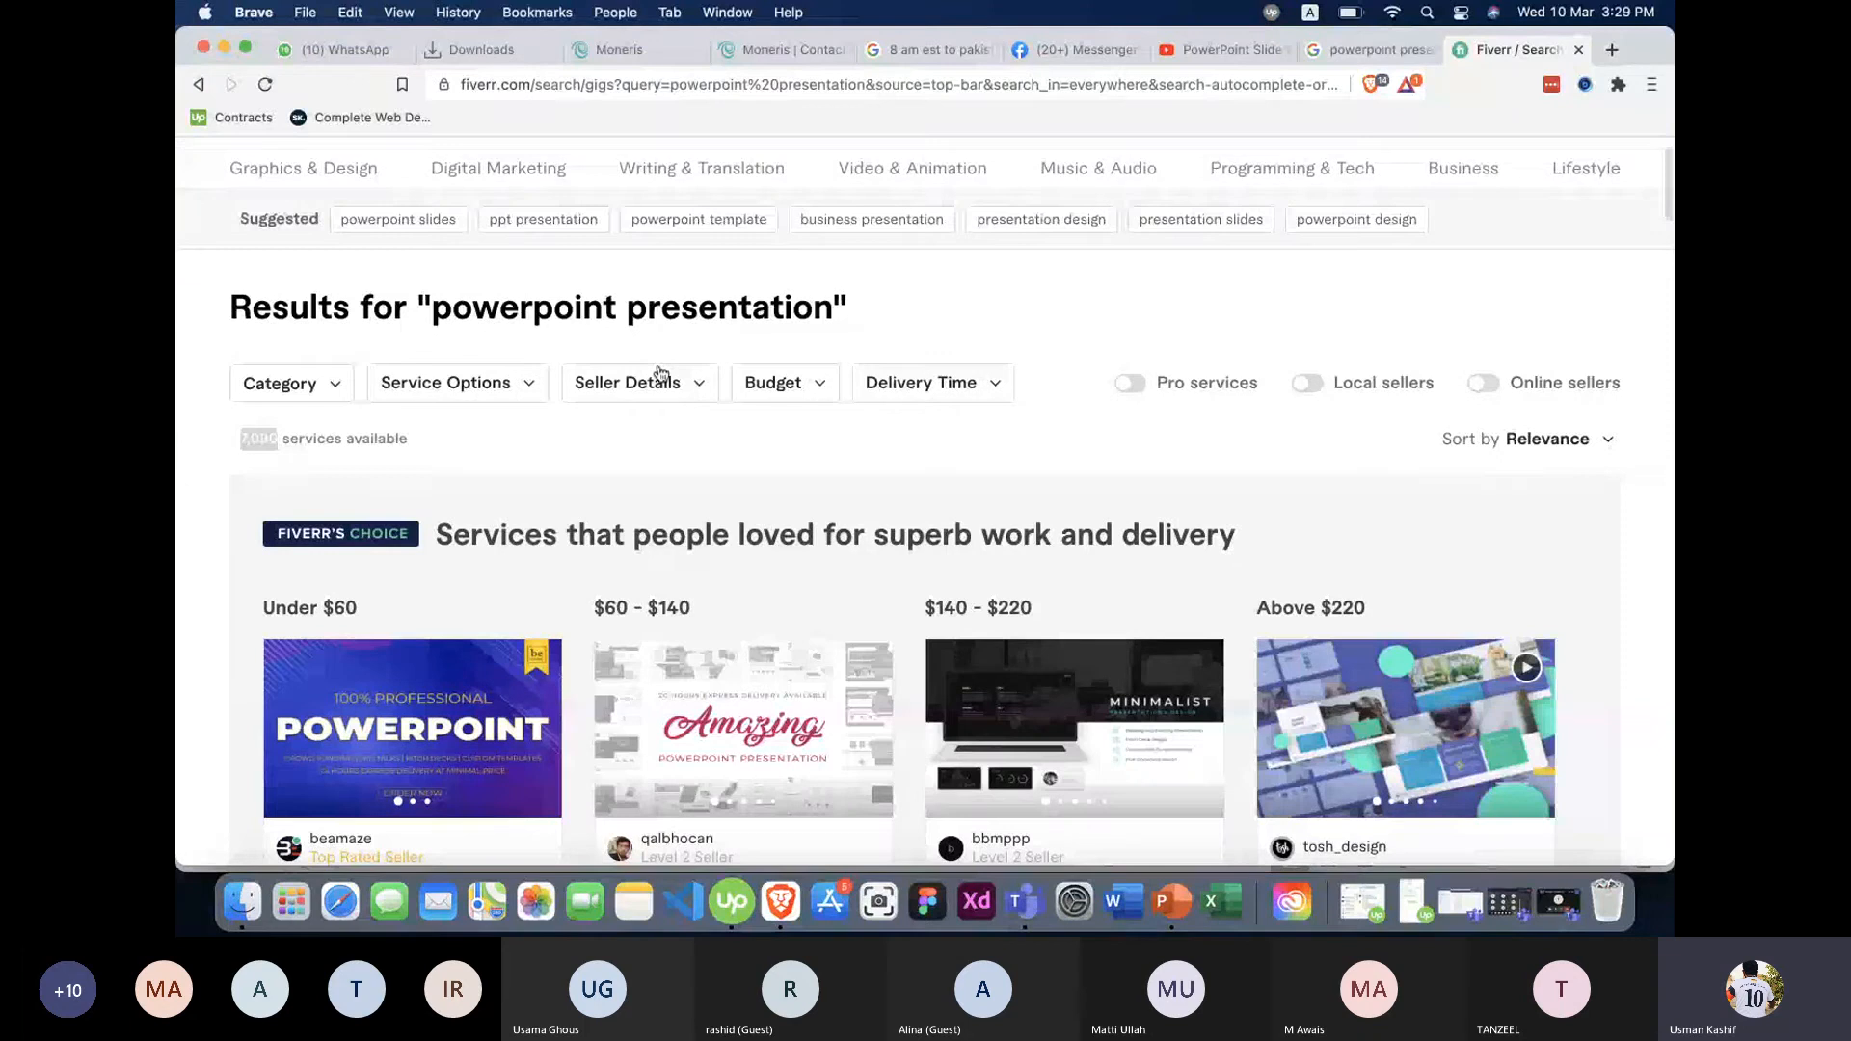
pyautogui.scroll(-3, 1094, 388)
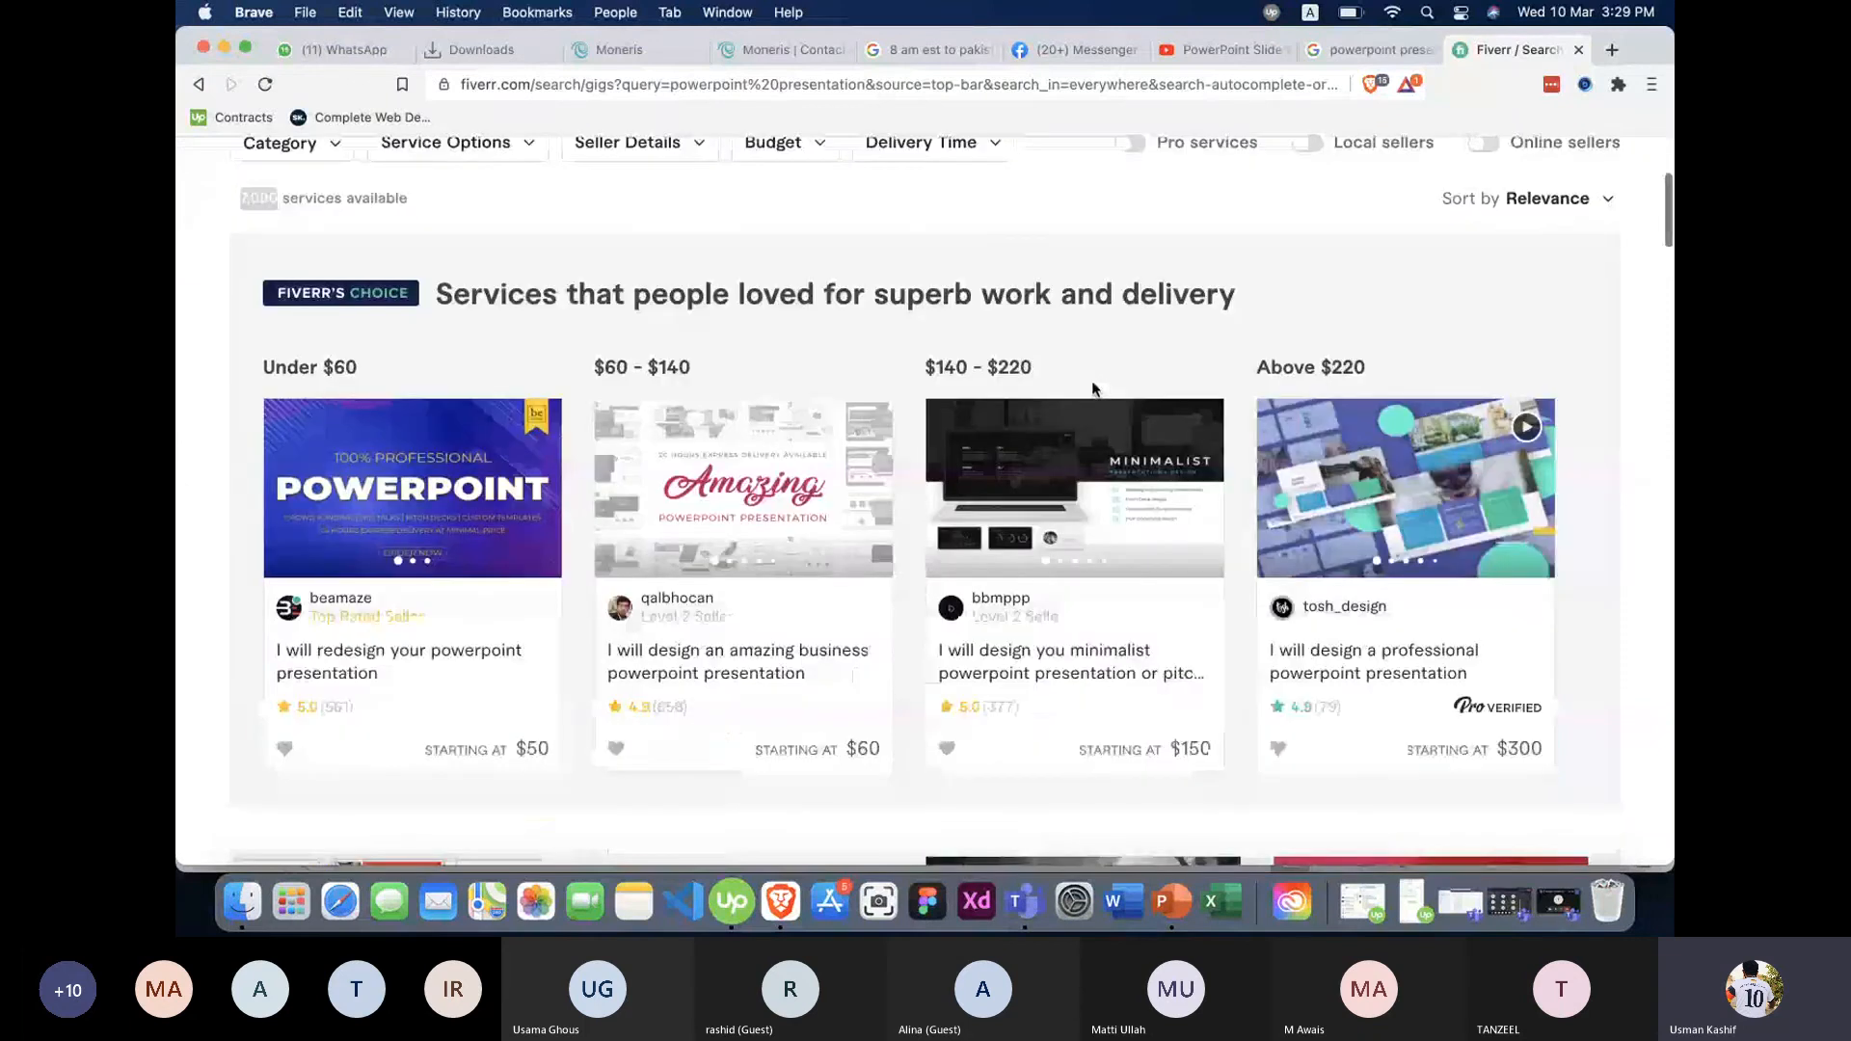
# Look over more of the "powerpoint presentation" services listed below the Fiverr's Choice section.
pyautogui.scroll(-10, 1092, 388)
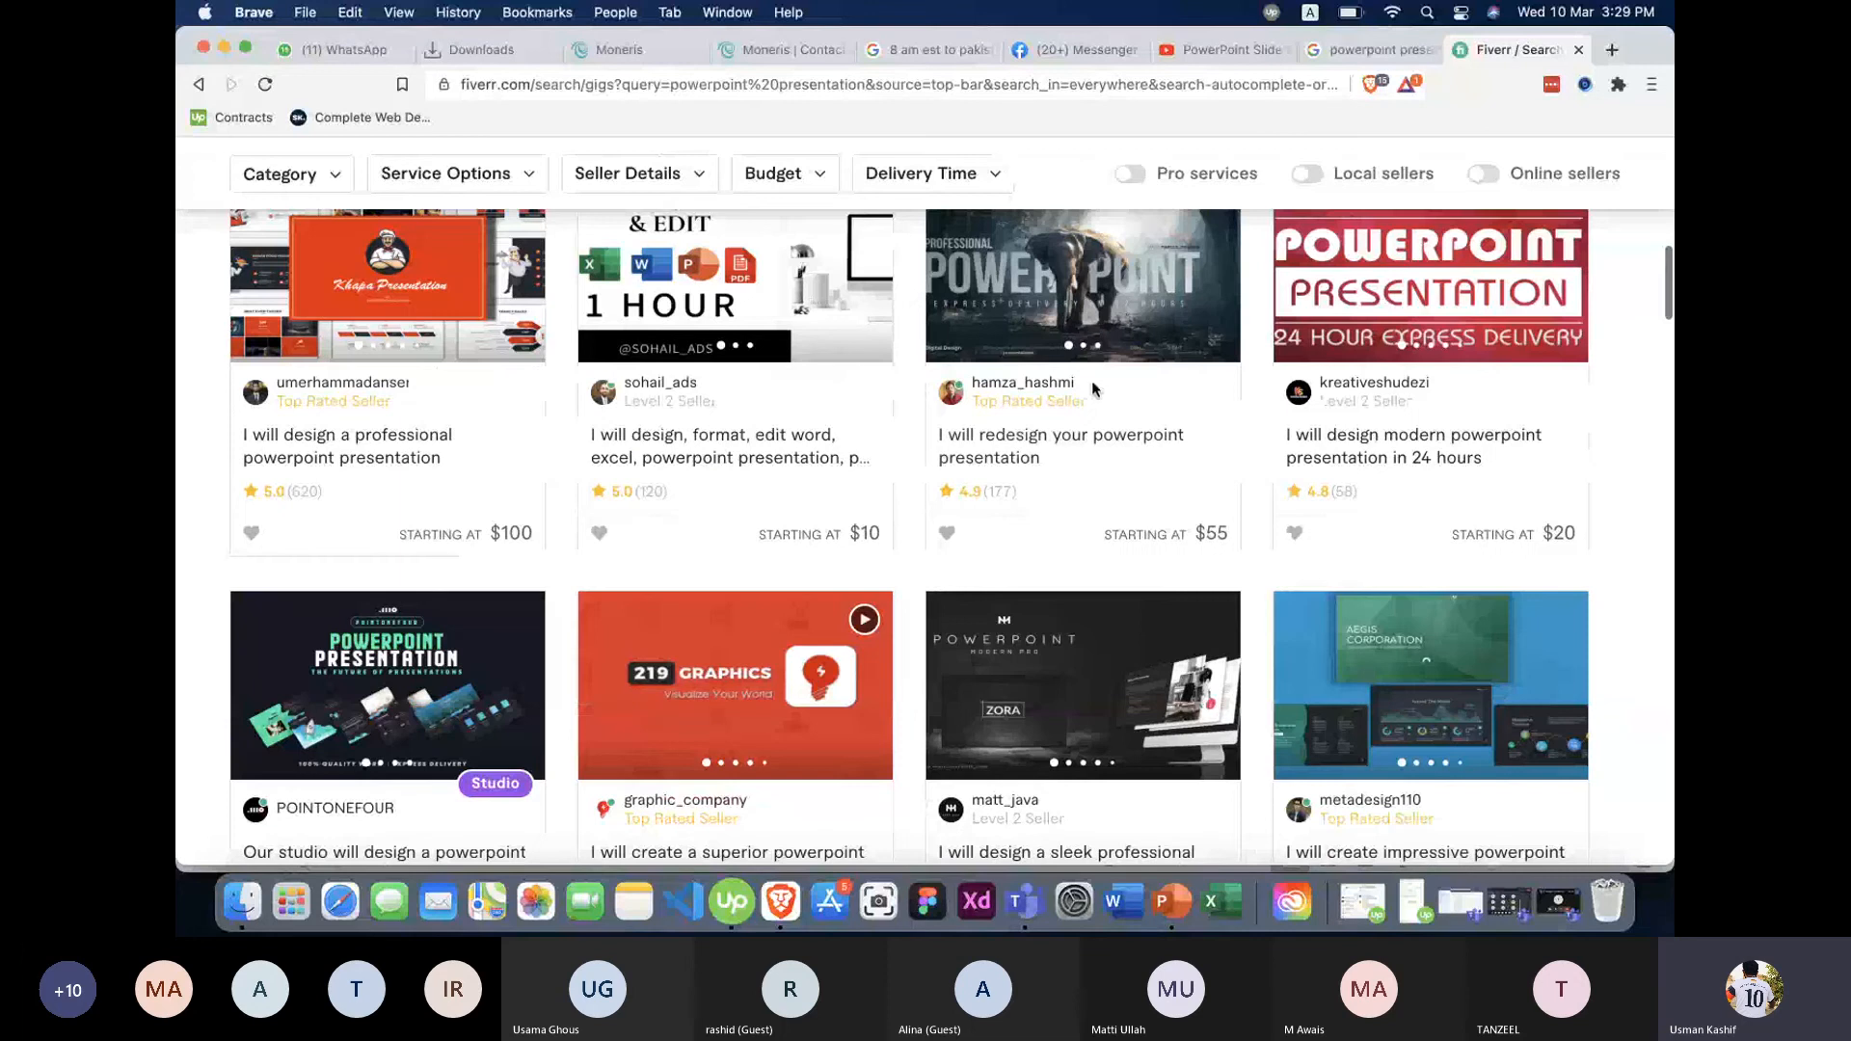
pyautogui.scroll(-3, 1094, 389)
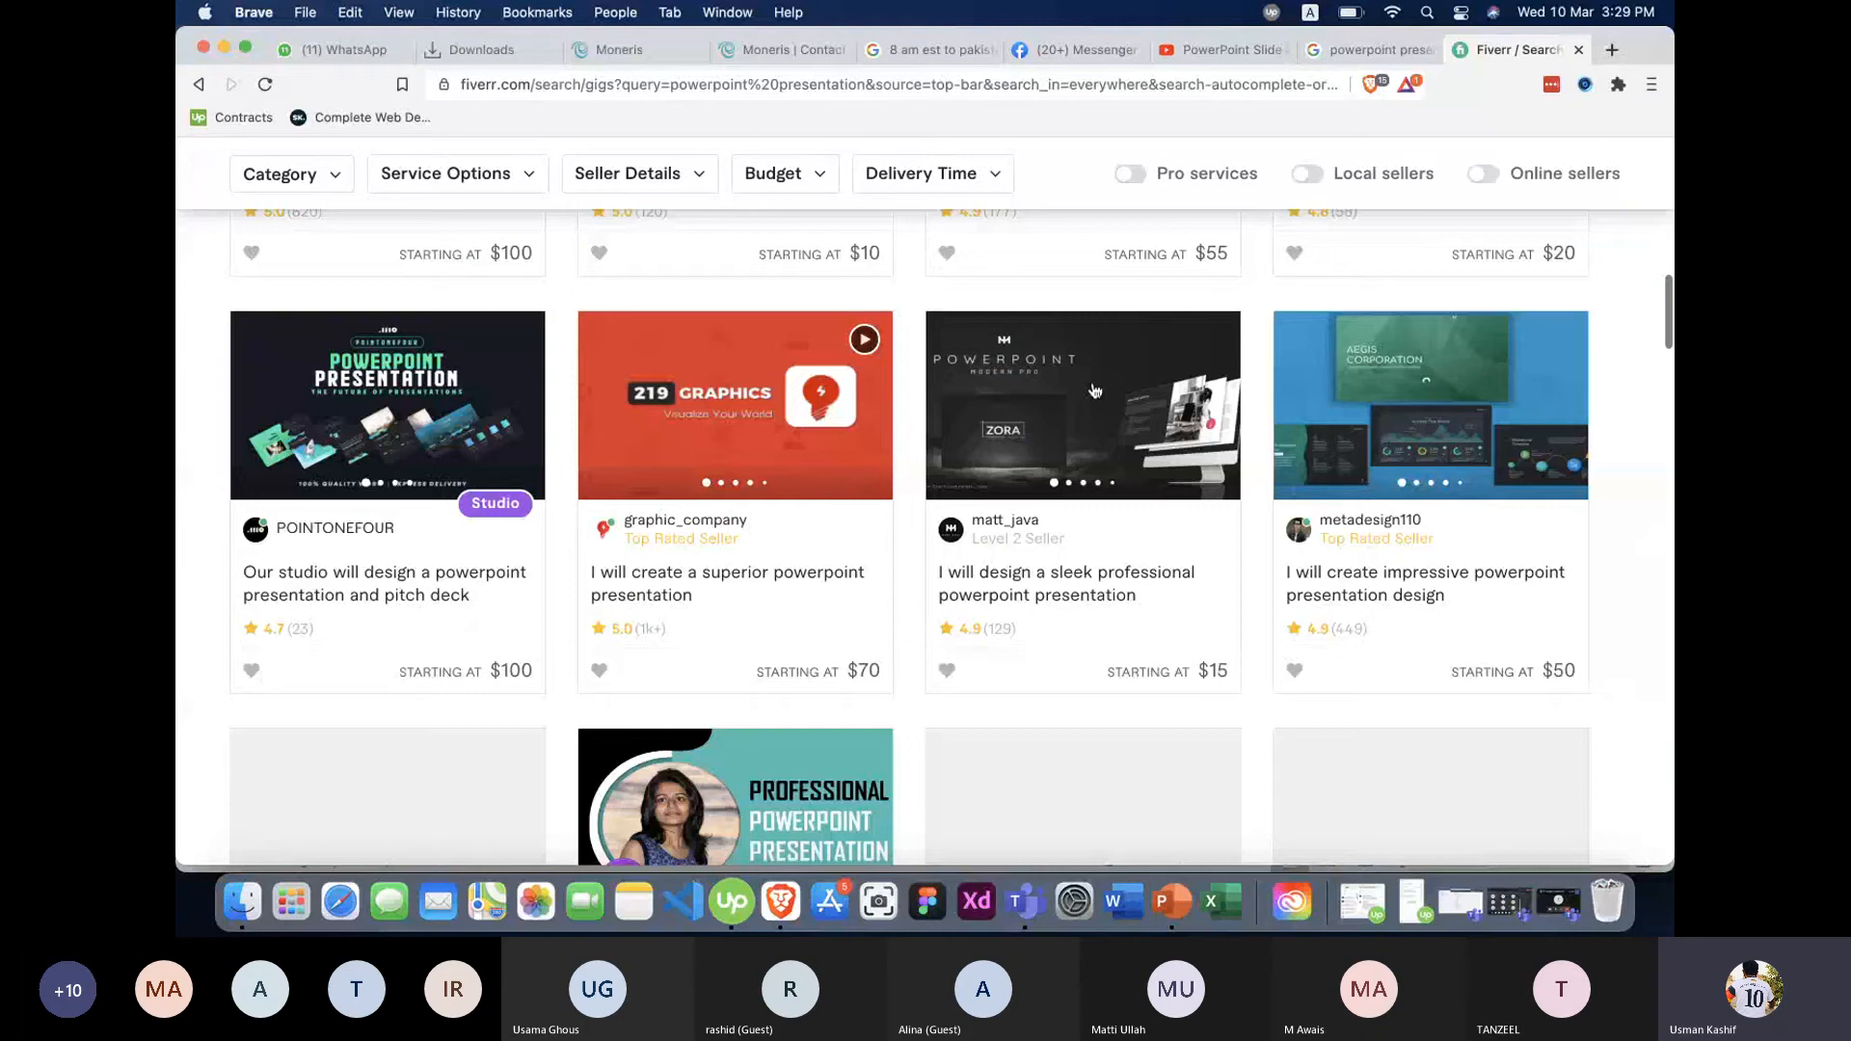
pyautogui.scroll(-5, 1094, 389)
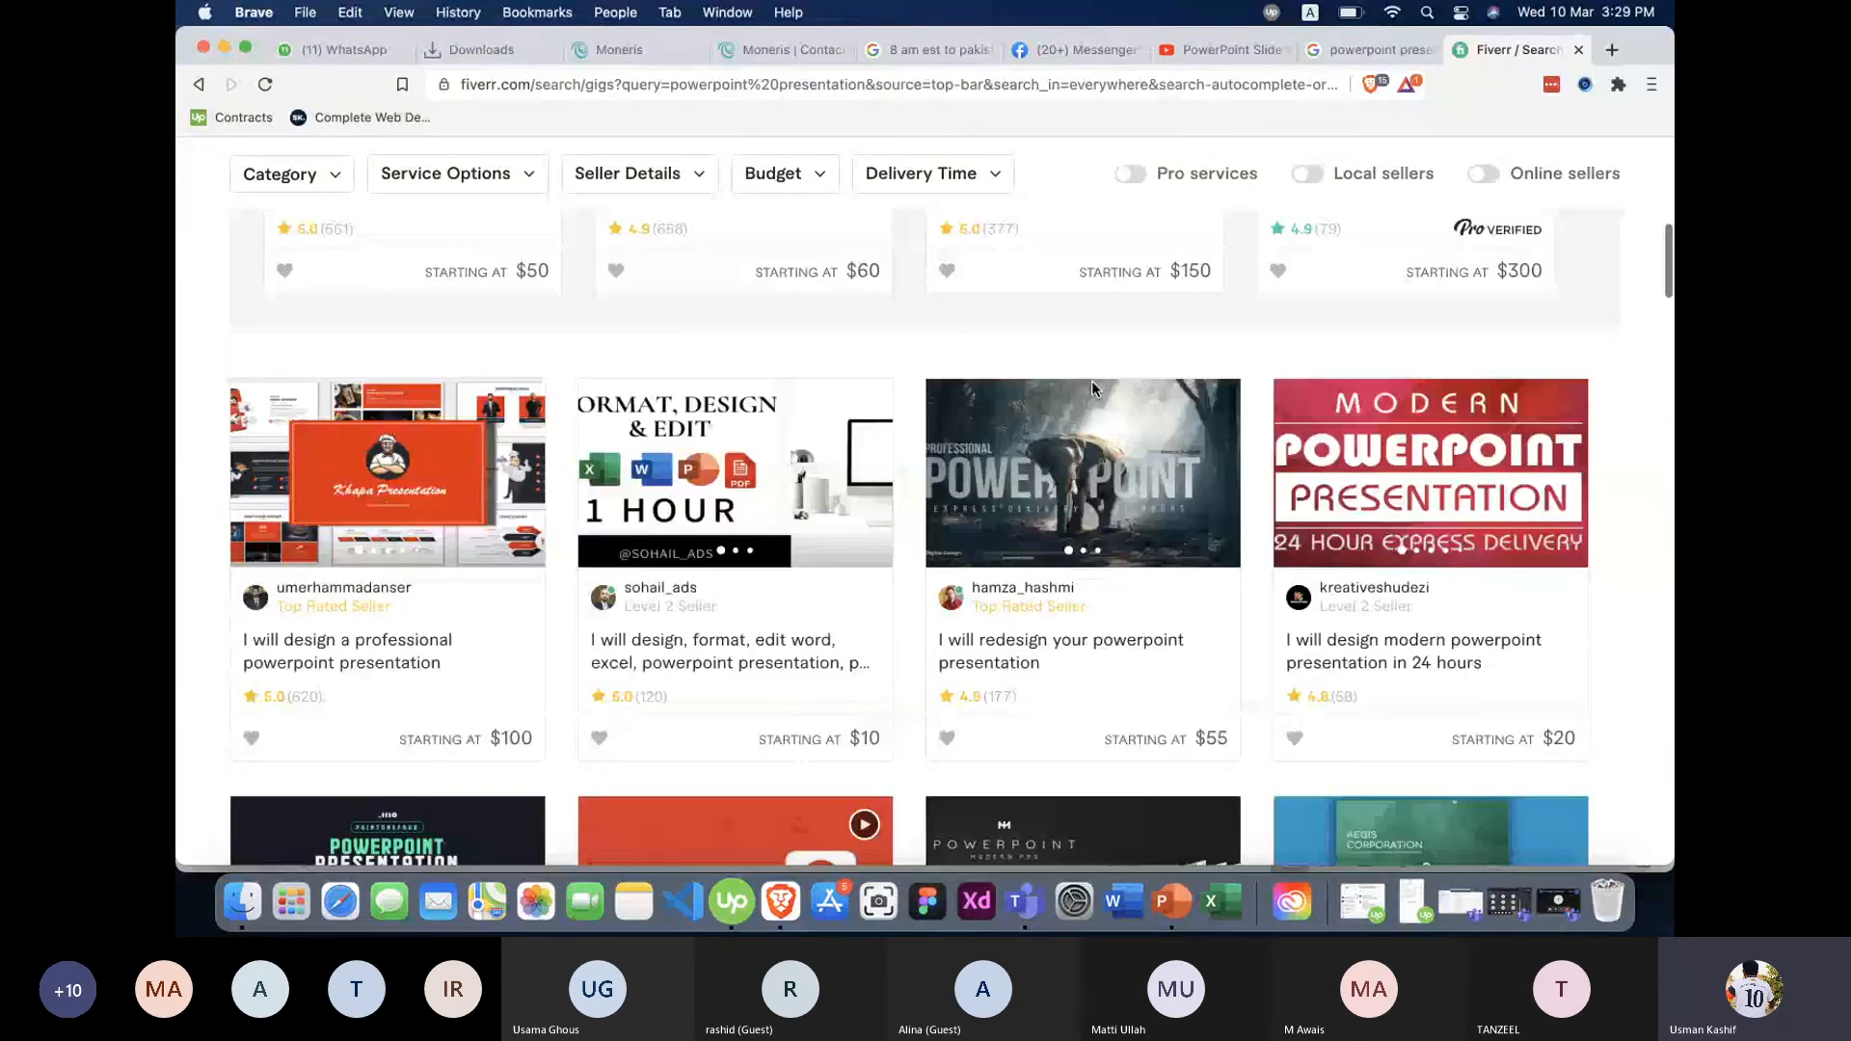
pyautogui.scroll(-5, 1094, 388)
pyautogui.scroll(20, 1094, 389)
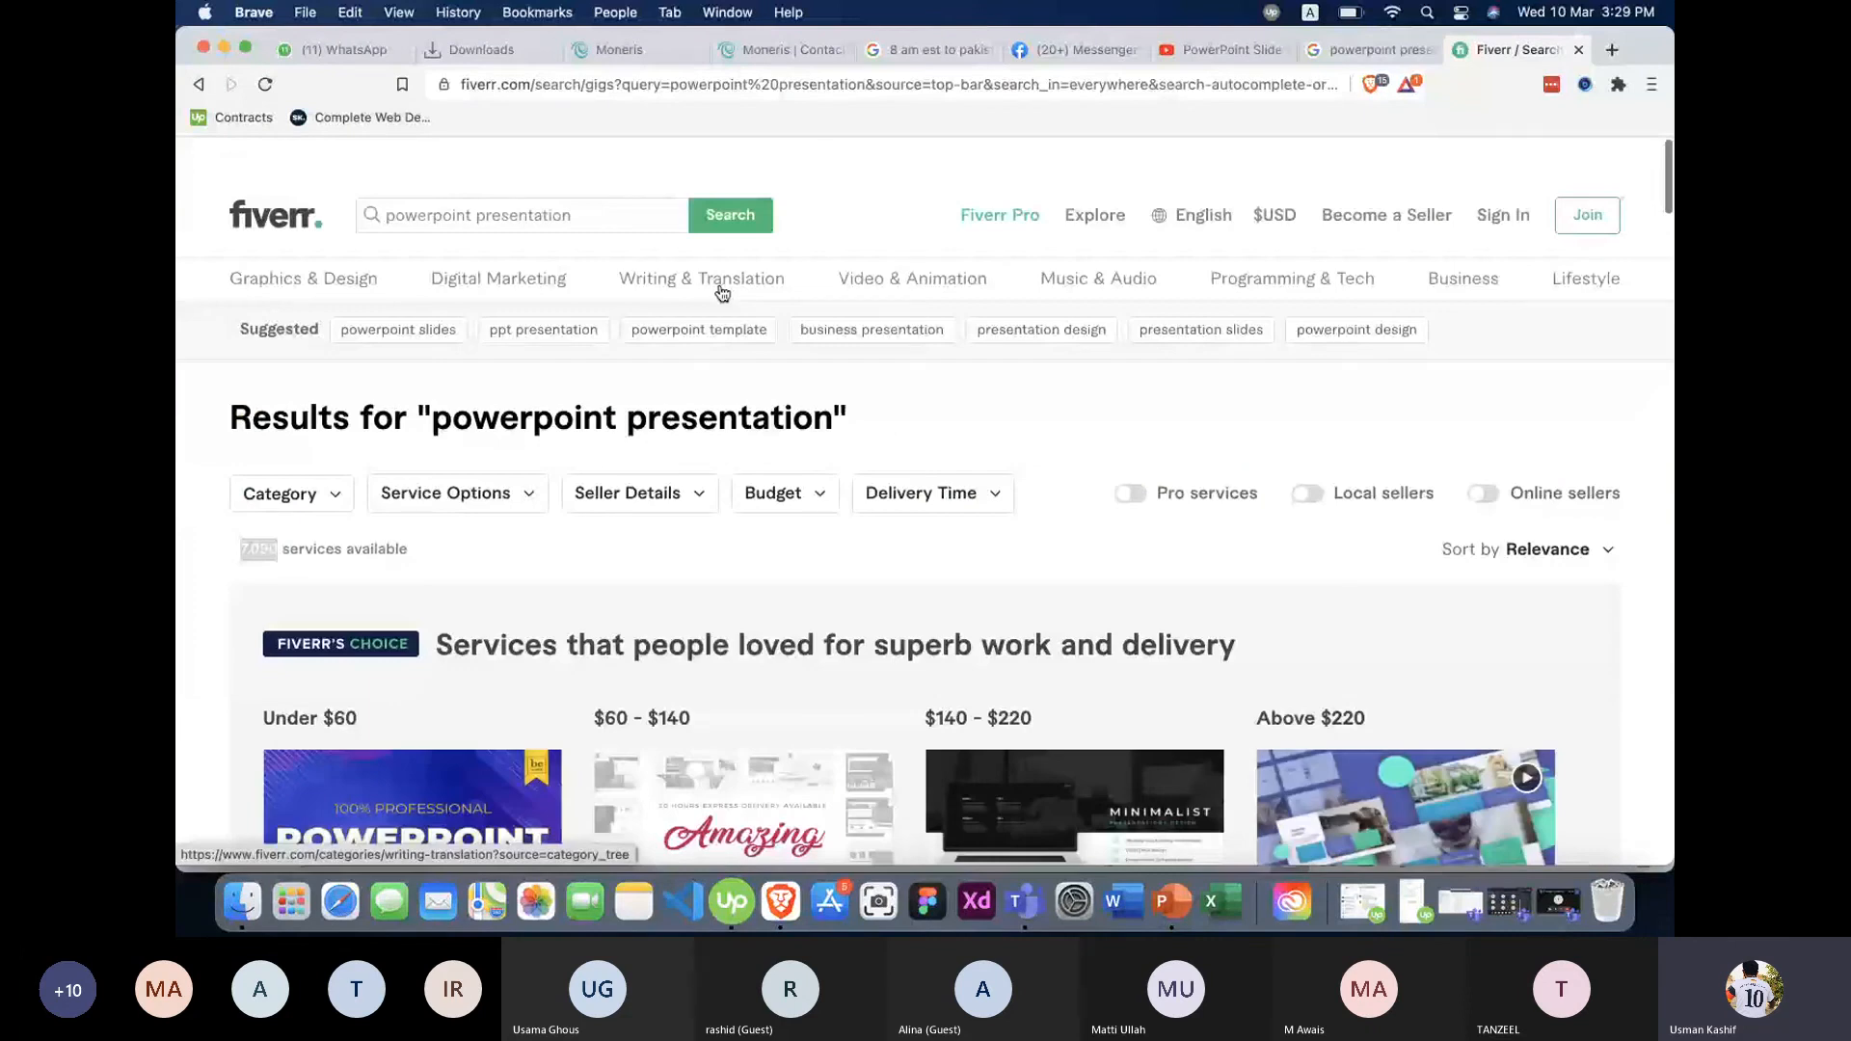
# Search Fiverr for "minimalist logo".
pyautogui.moveTo(579, 178); pyautogui.dragTo(339, 186)
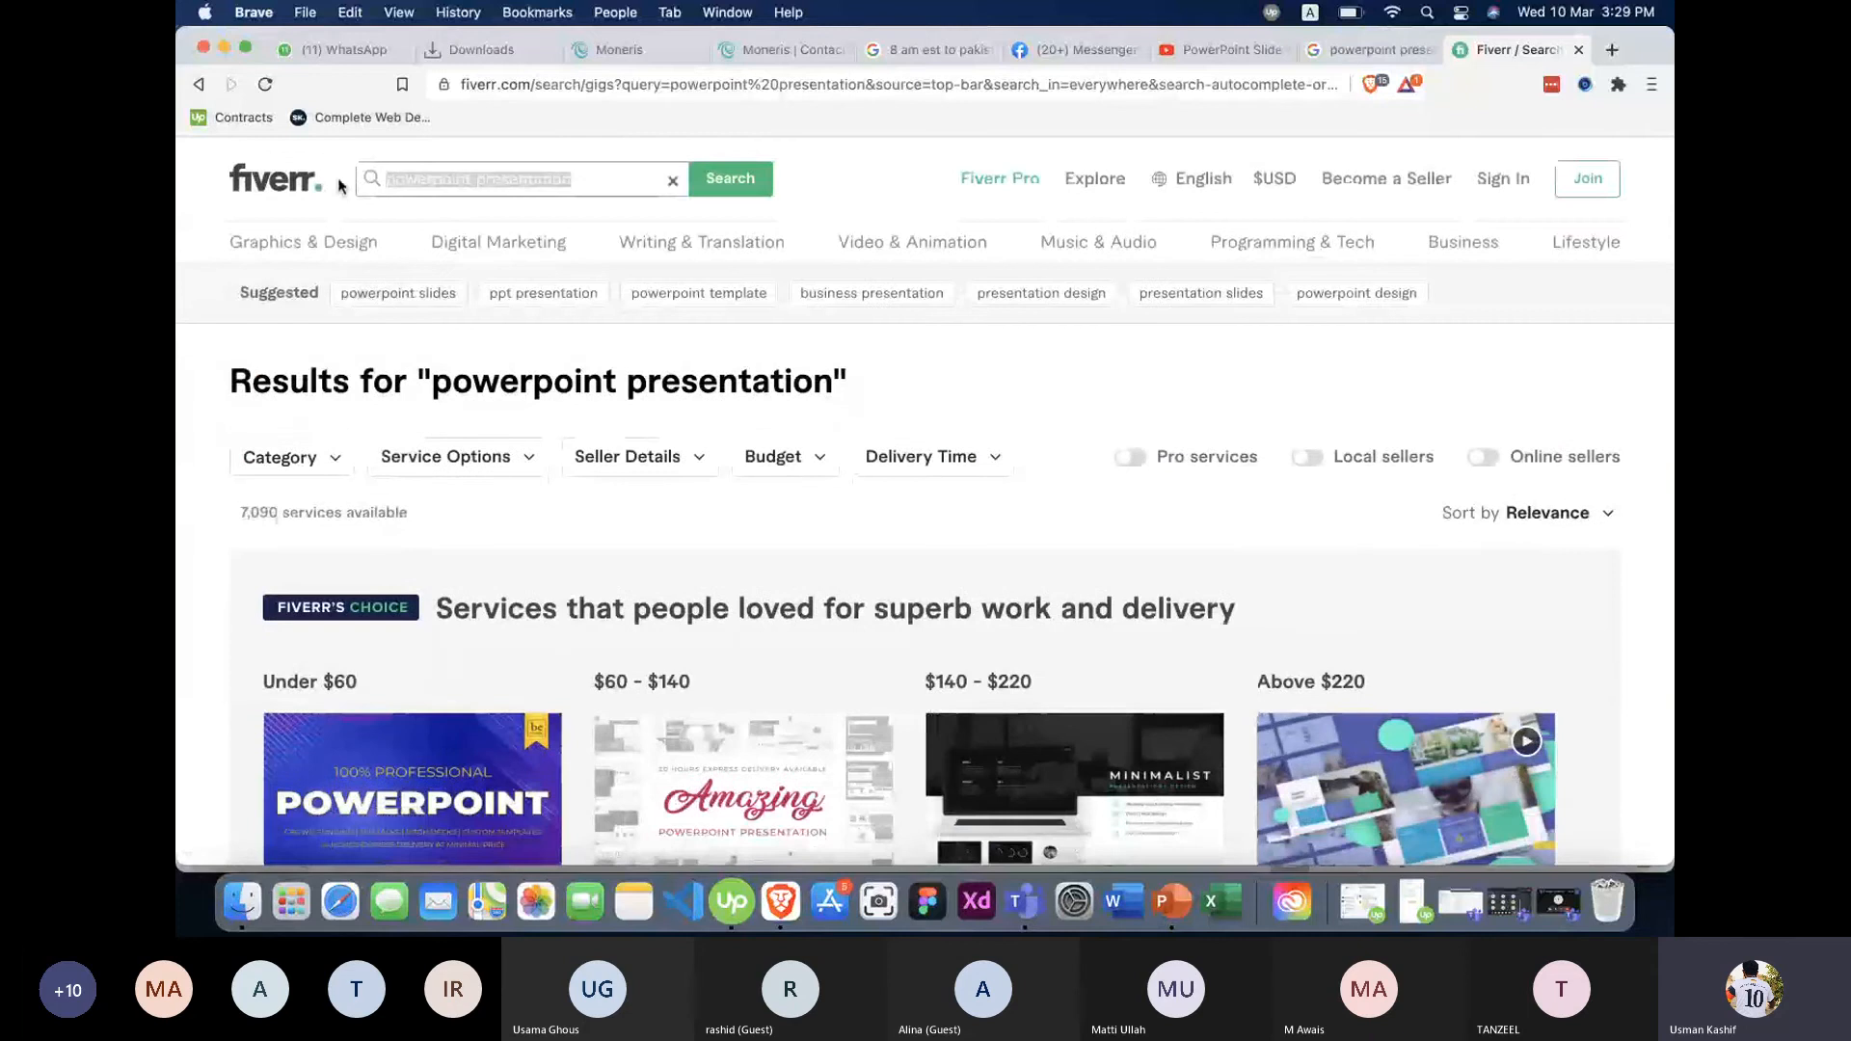
pyautogui.write('minimalist lo')
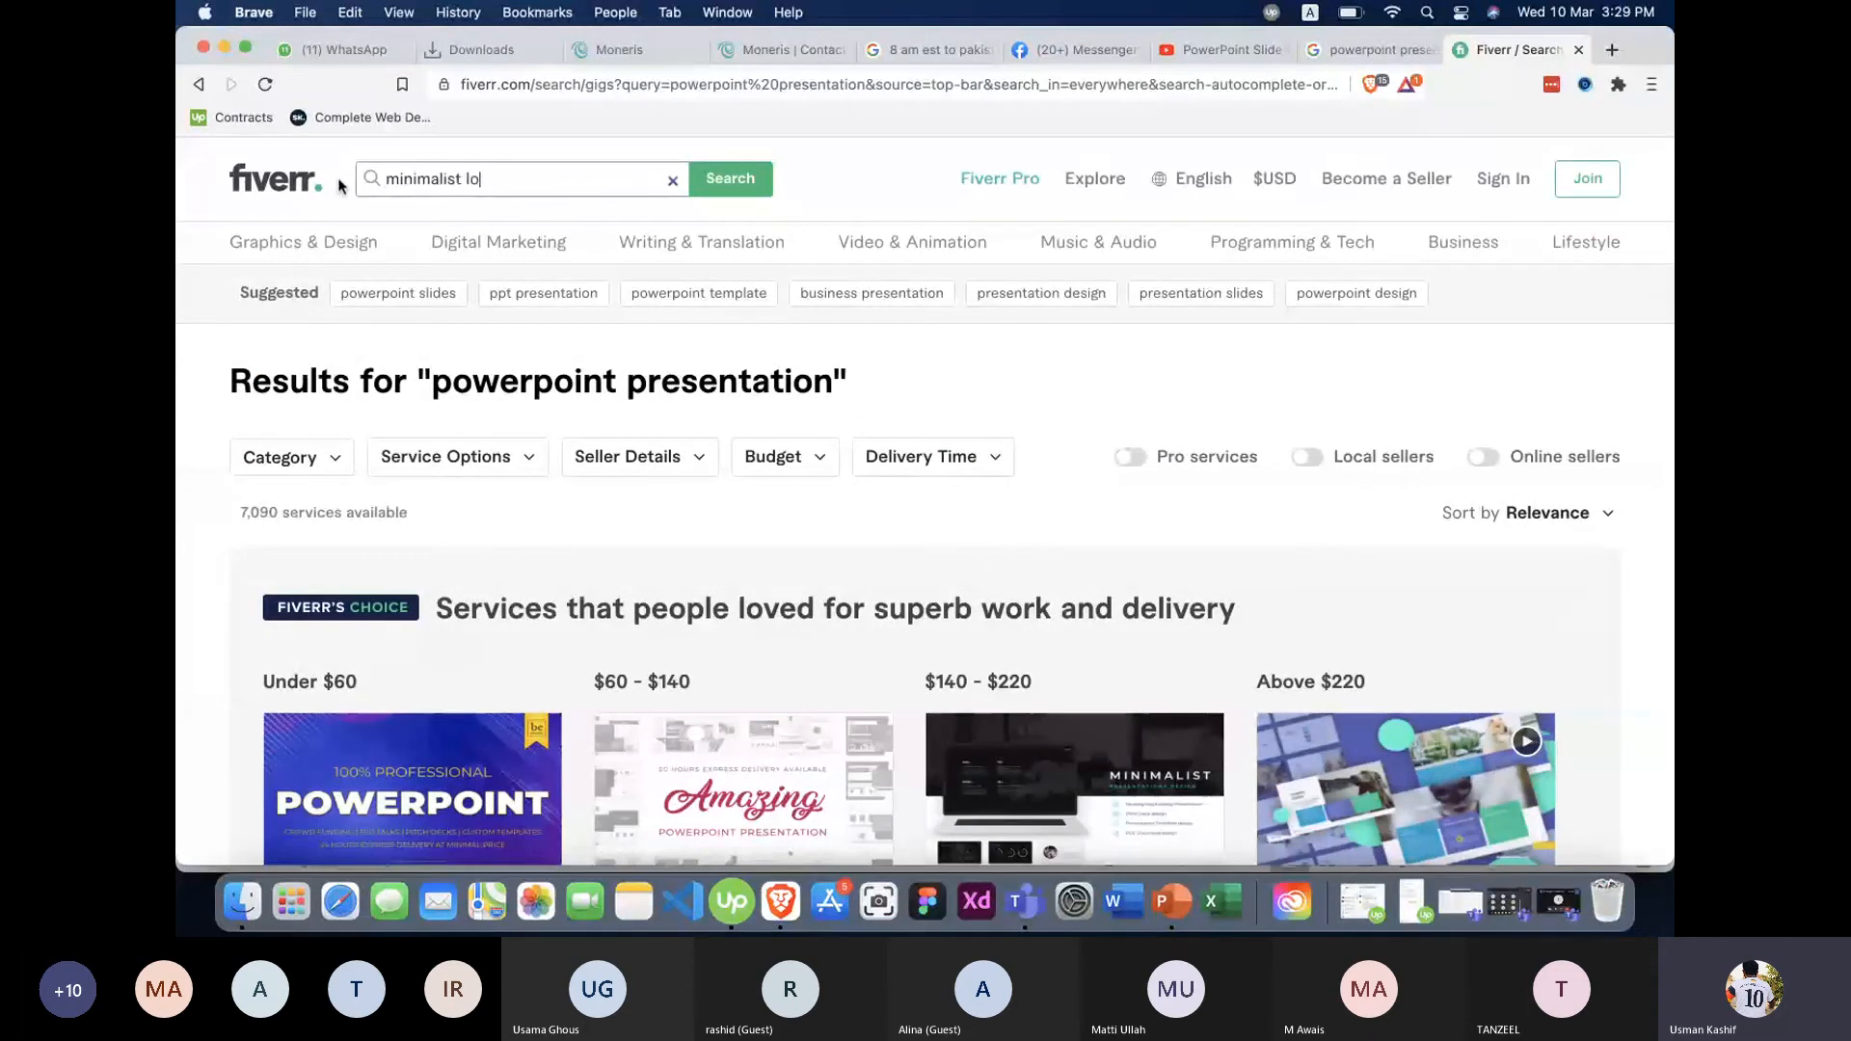
pyautogui.write('go')
pyautogui.press('Return')
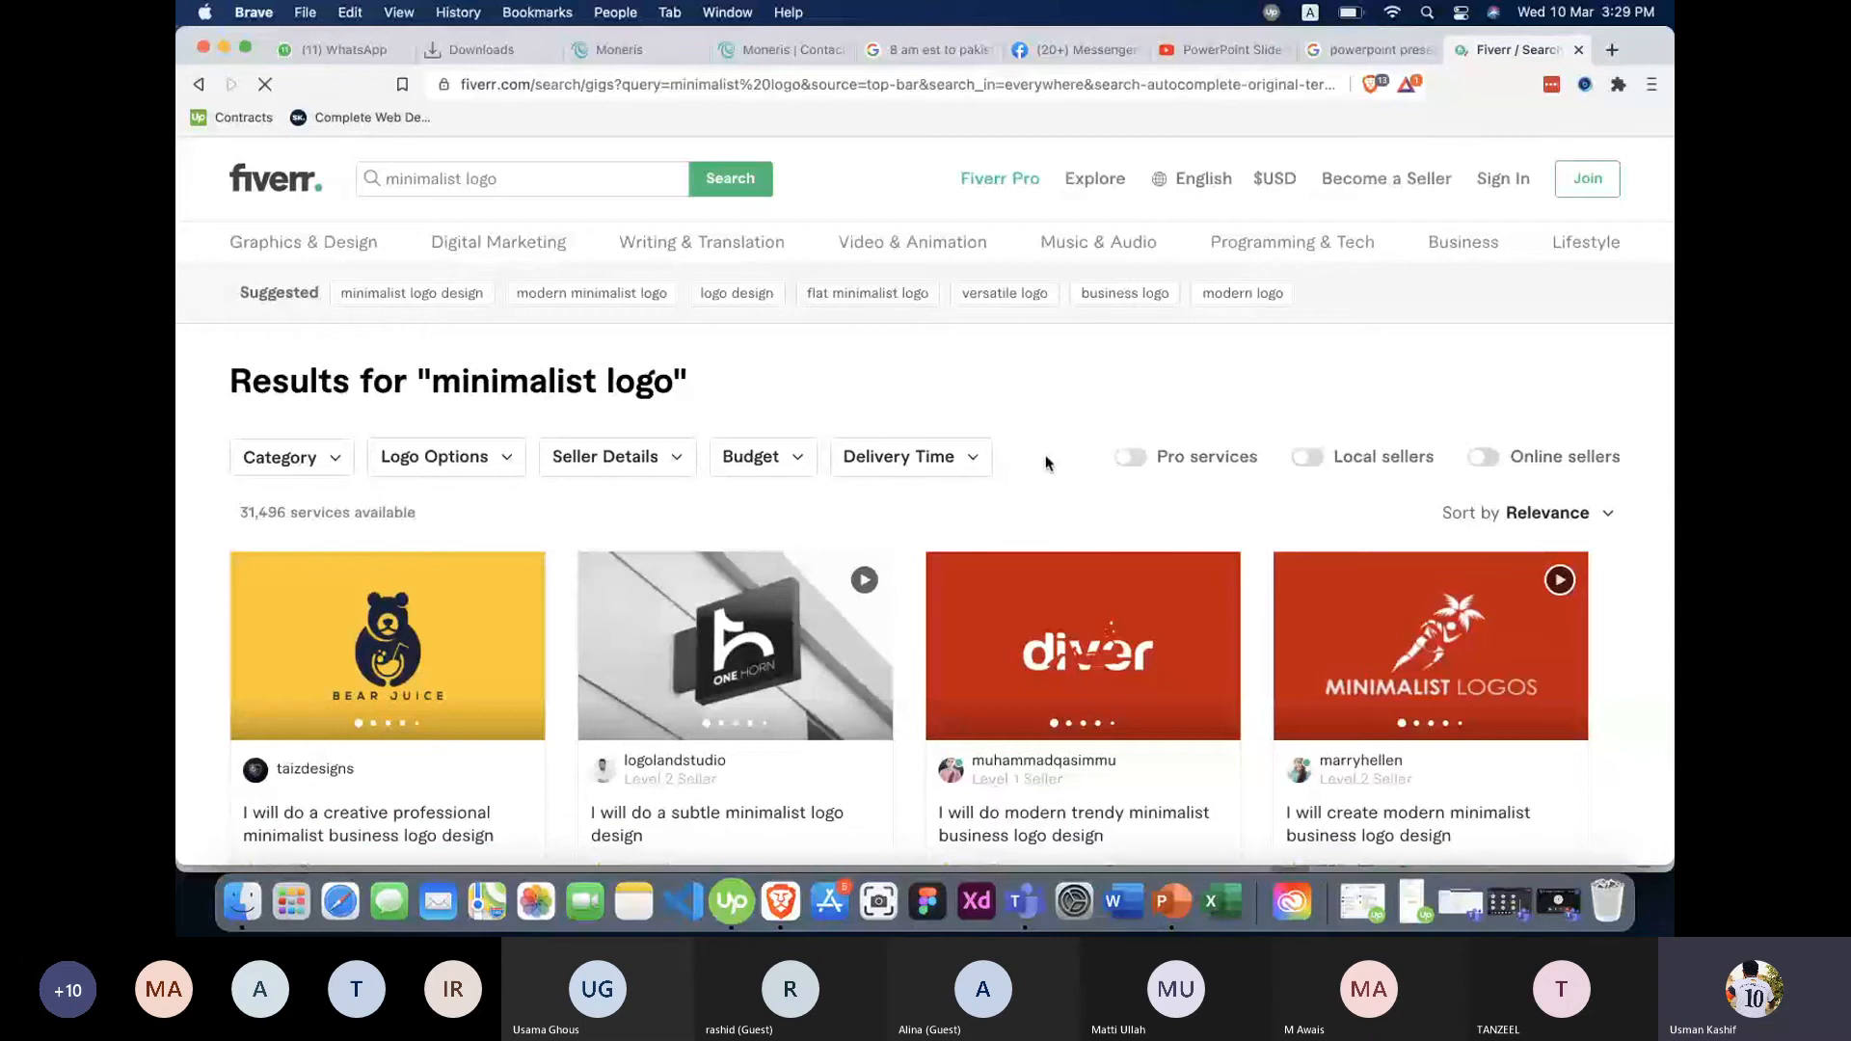
# Filter the minimalist logo results to a maximum budget of $5 and Express 24H delivery.
pyautogui.click(768, 471)
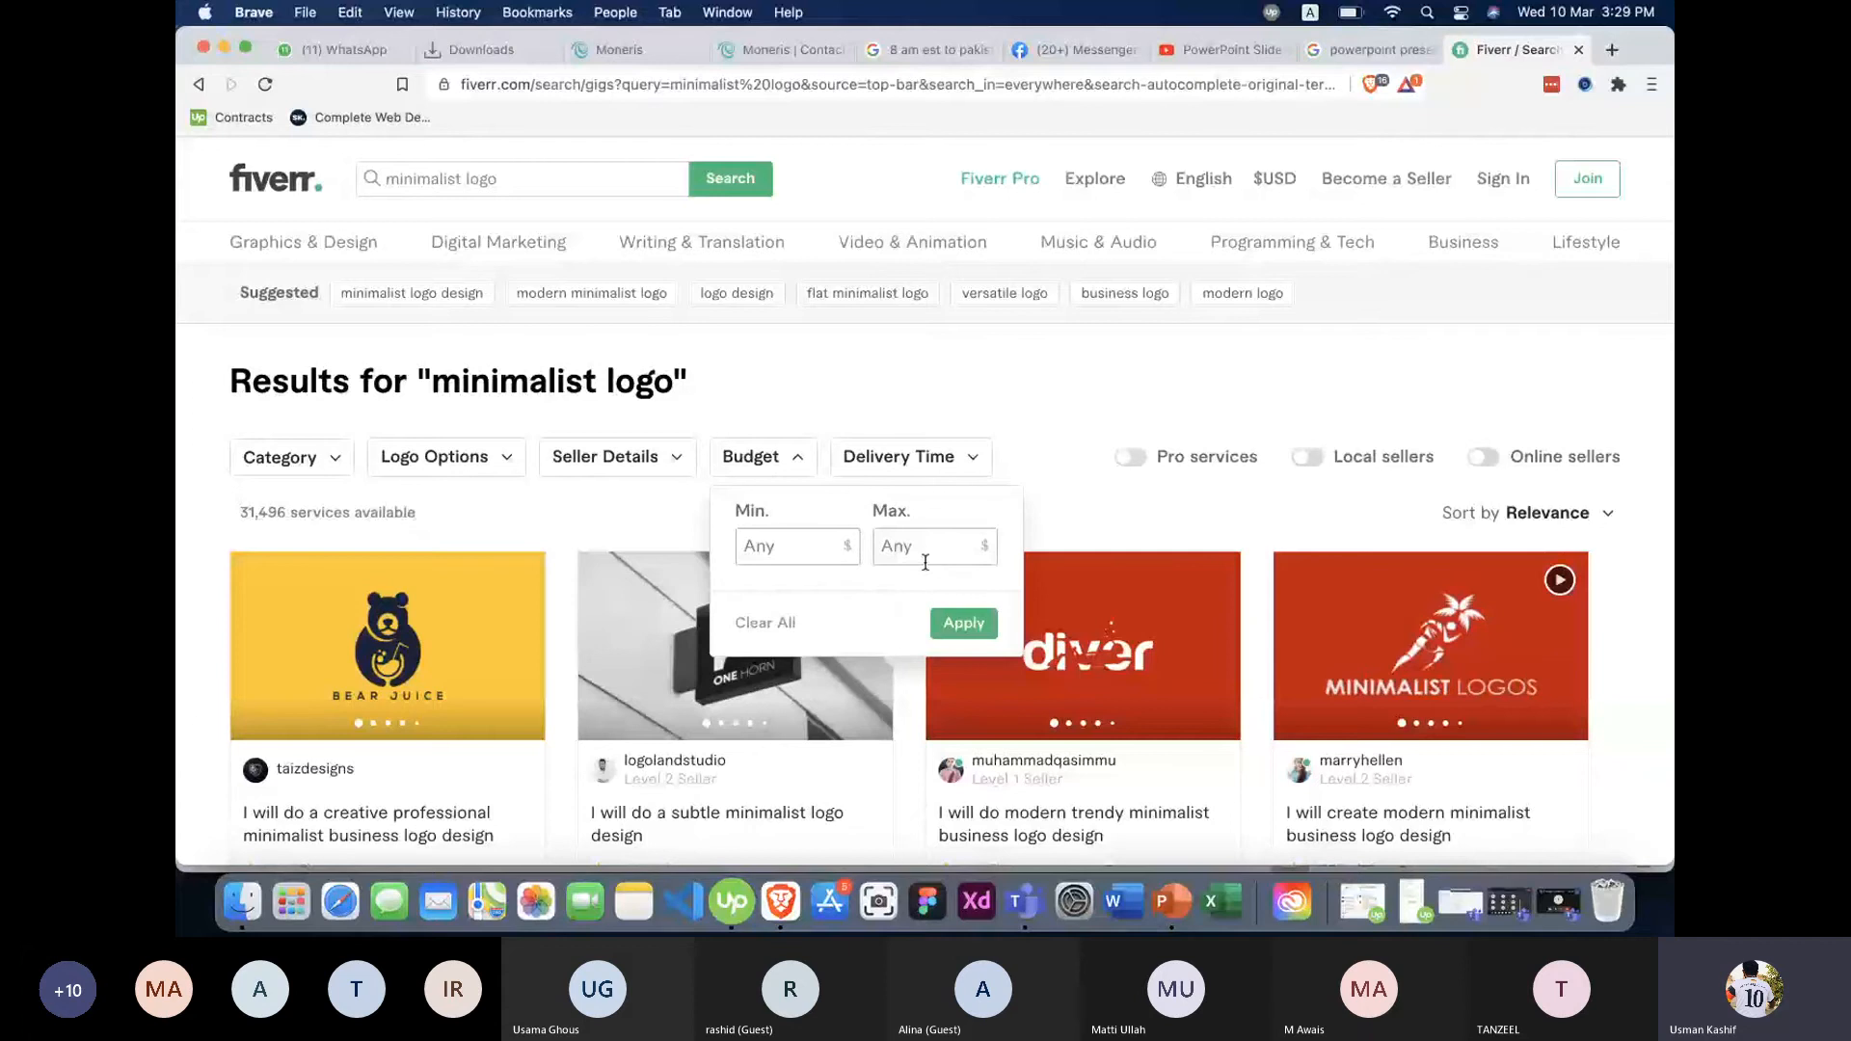
pyautogui.click(810, 476)
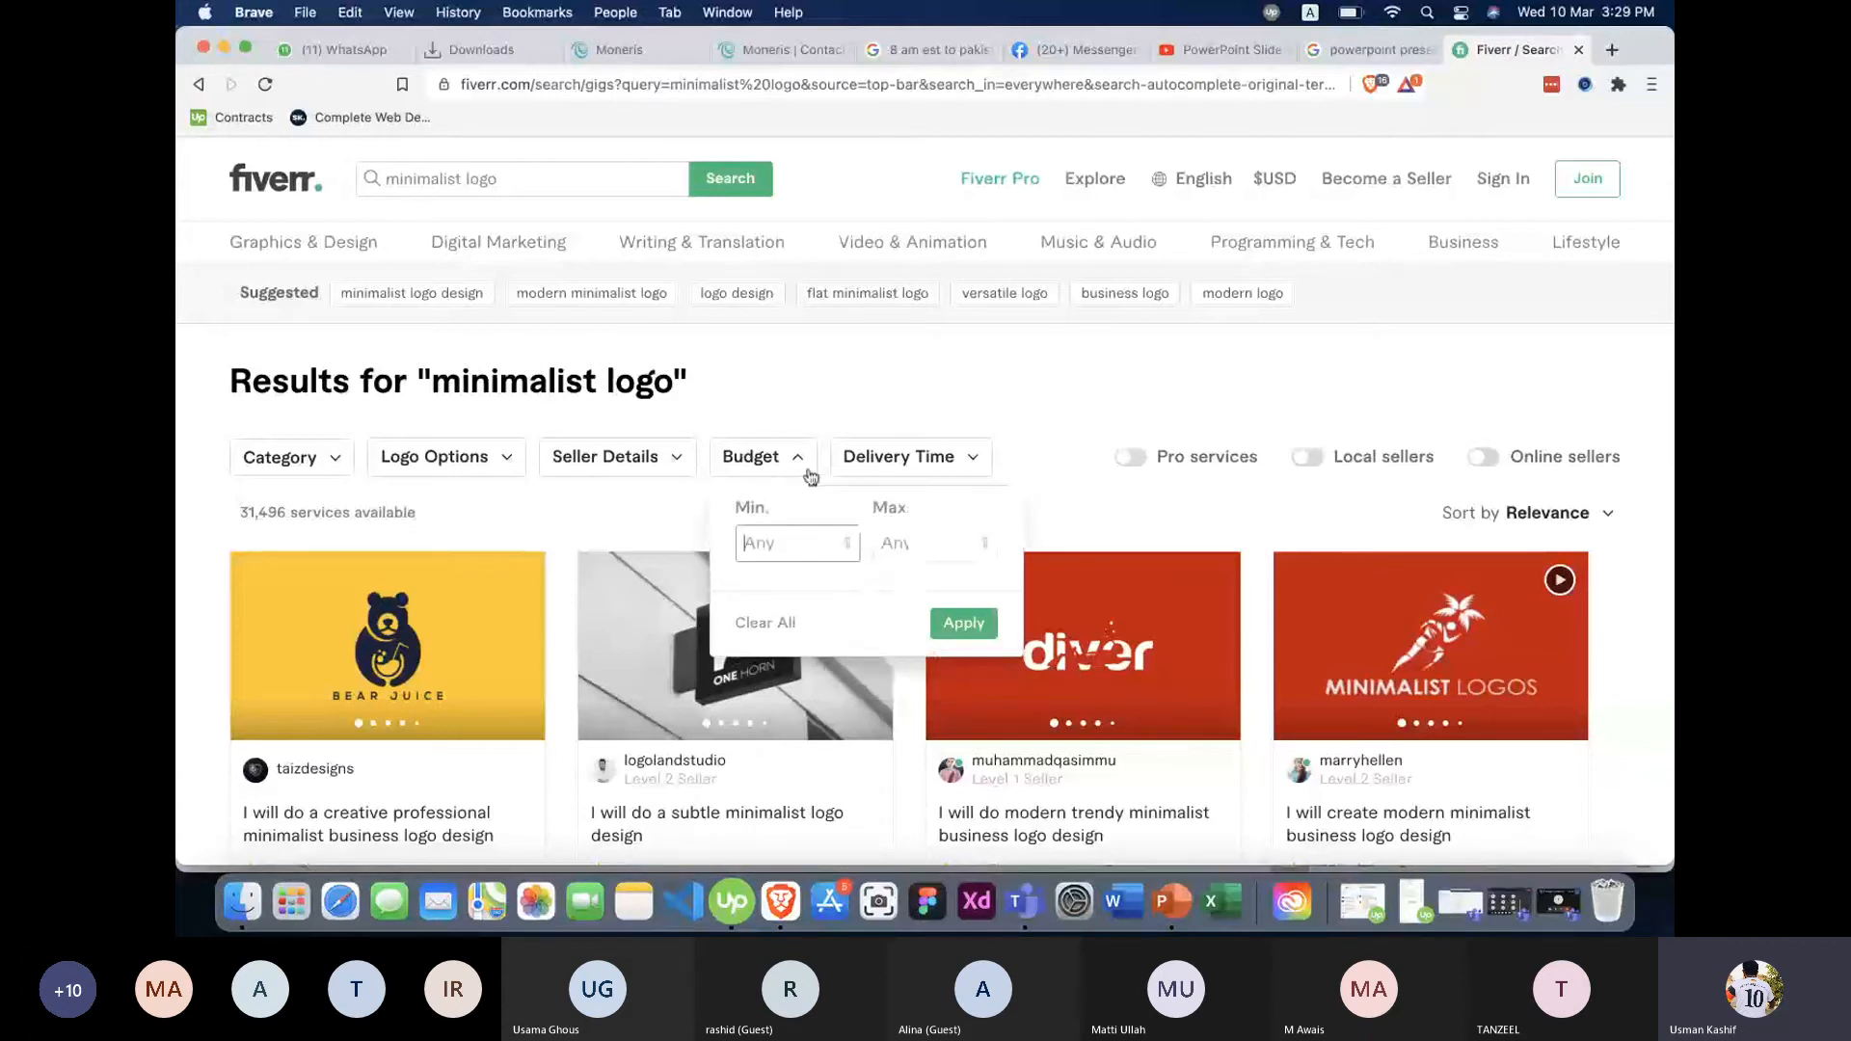
pyautogui.click(930, 546)
pyautogui.write('5')
pyautogui.click(964, 623)
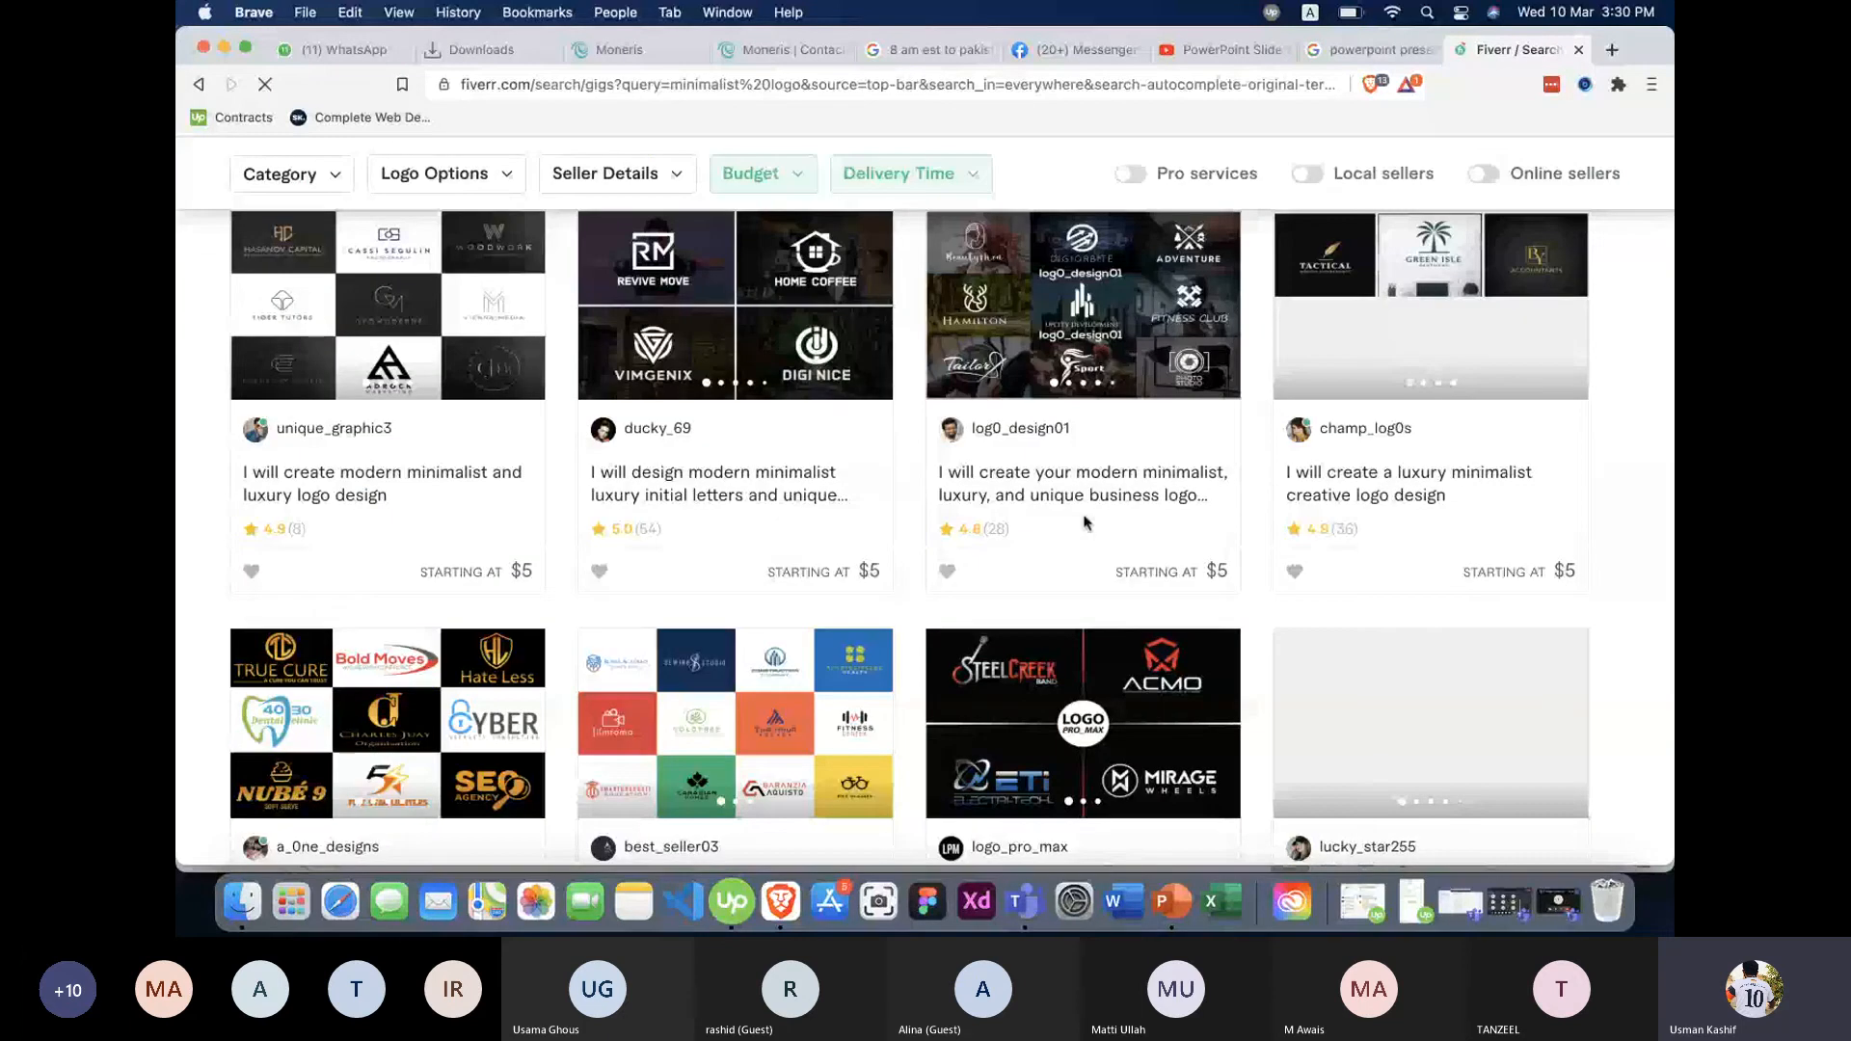
# Browse the filtered minimalist logo services, including page 3 of the results, comparing sellers, designs and starting prices.
pyautogui.scroll(-6, 1085, 524)
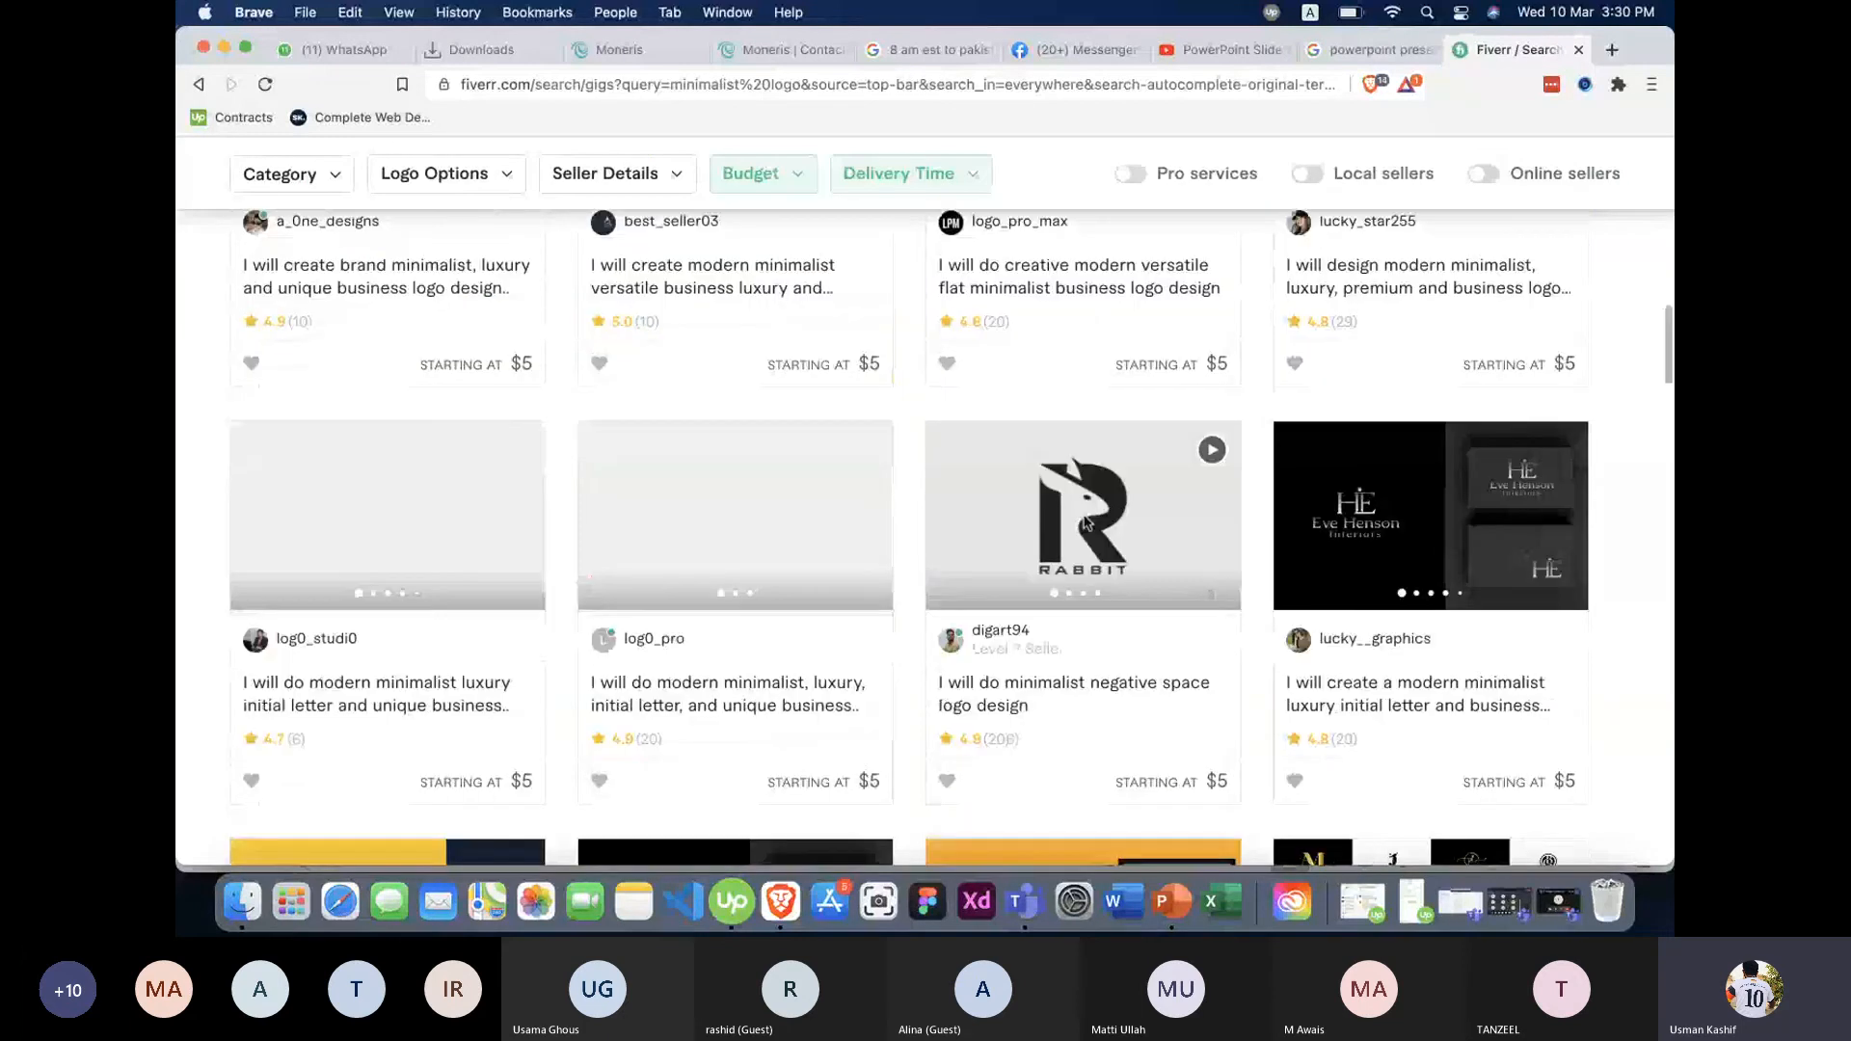
pyautogui.scroll(-5, 1084, 523)
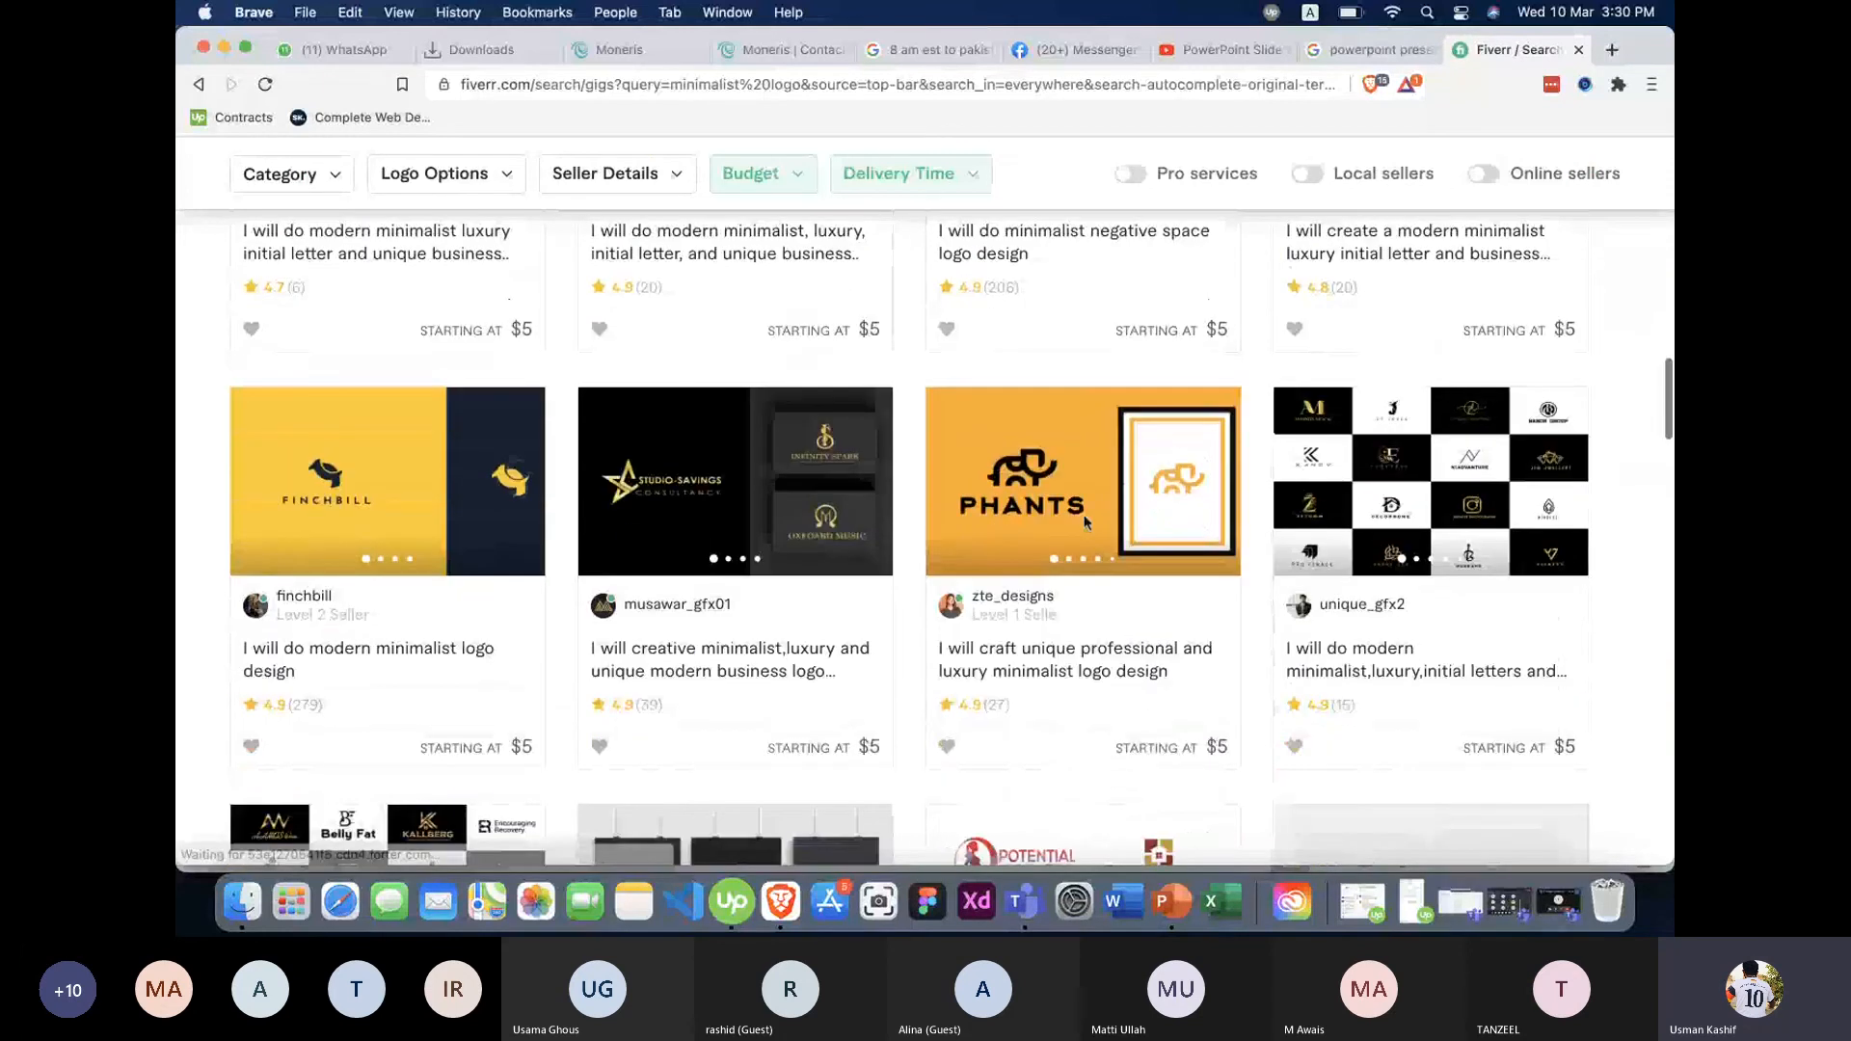
pyautogui.scroll(-15, 1084, 524)
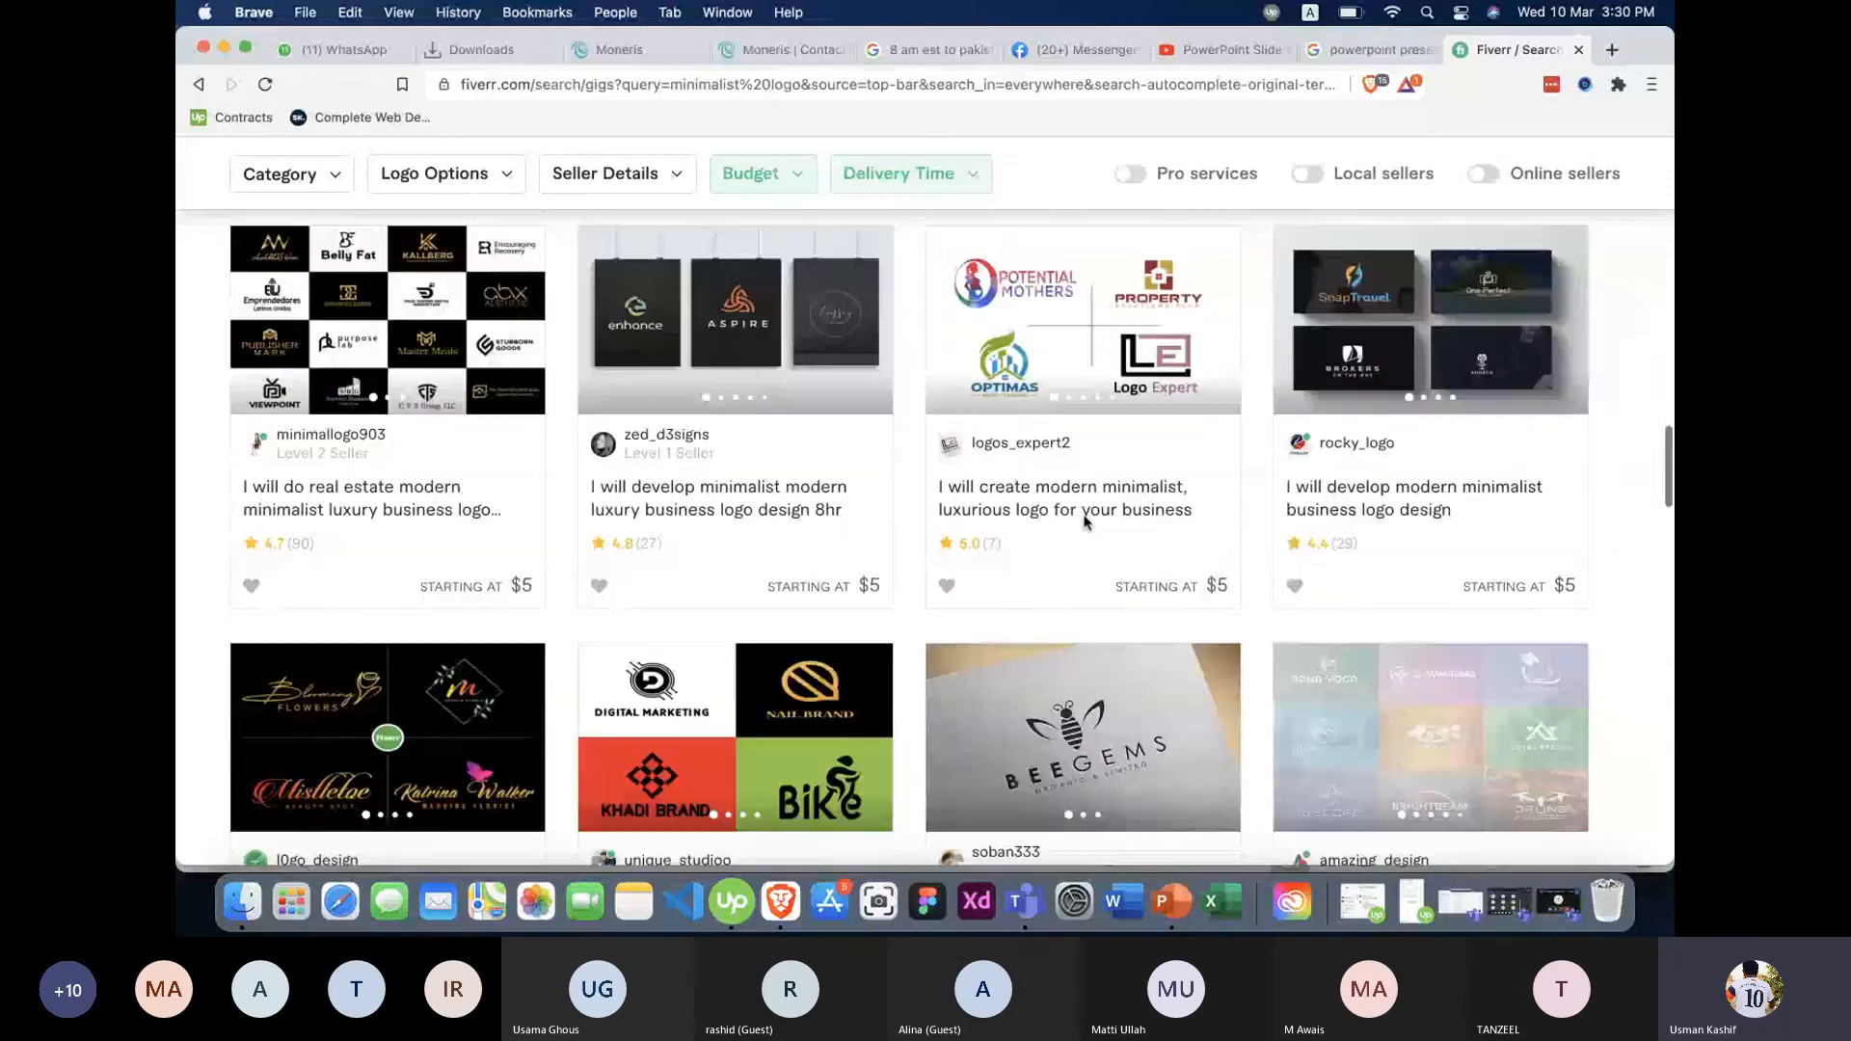
pyautogui.scroll(-4, 1084, 524)
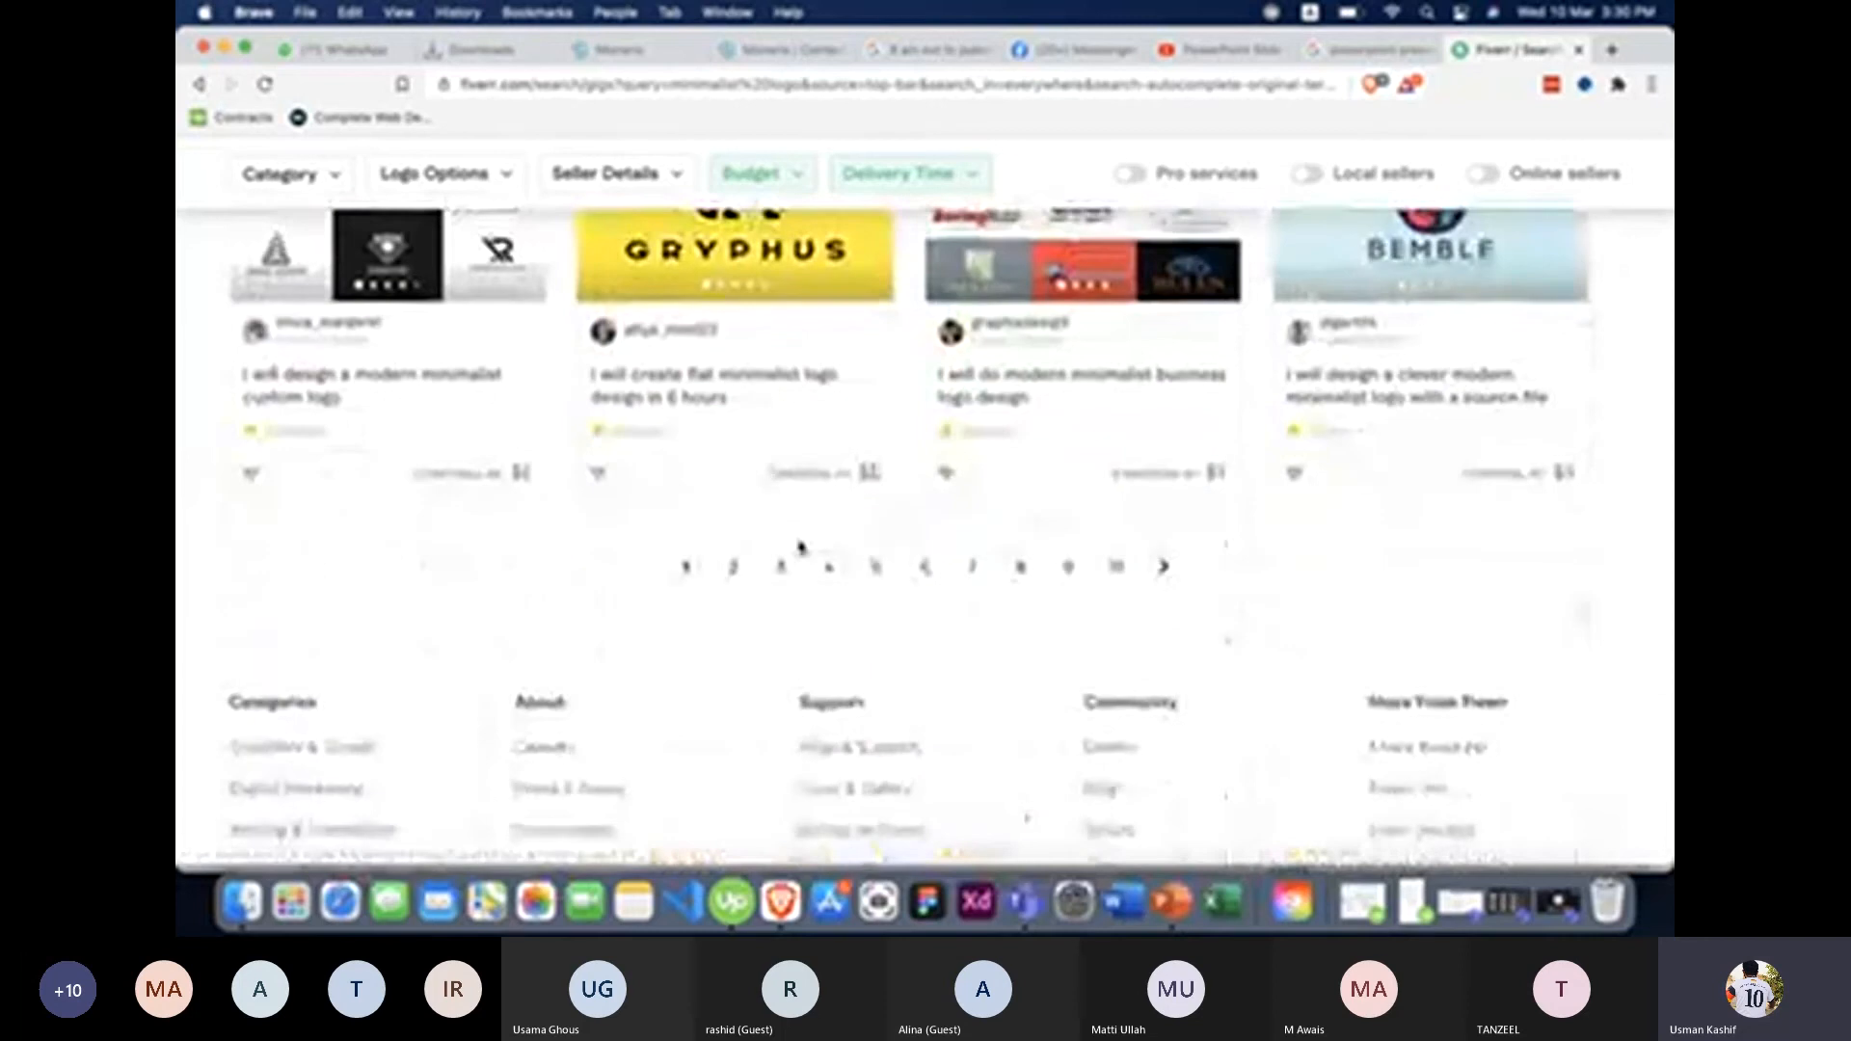
pyautogui.click(779, 565)
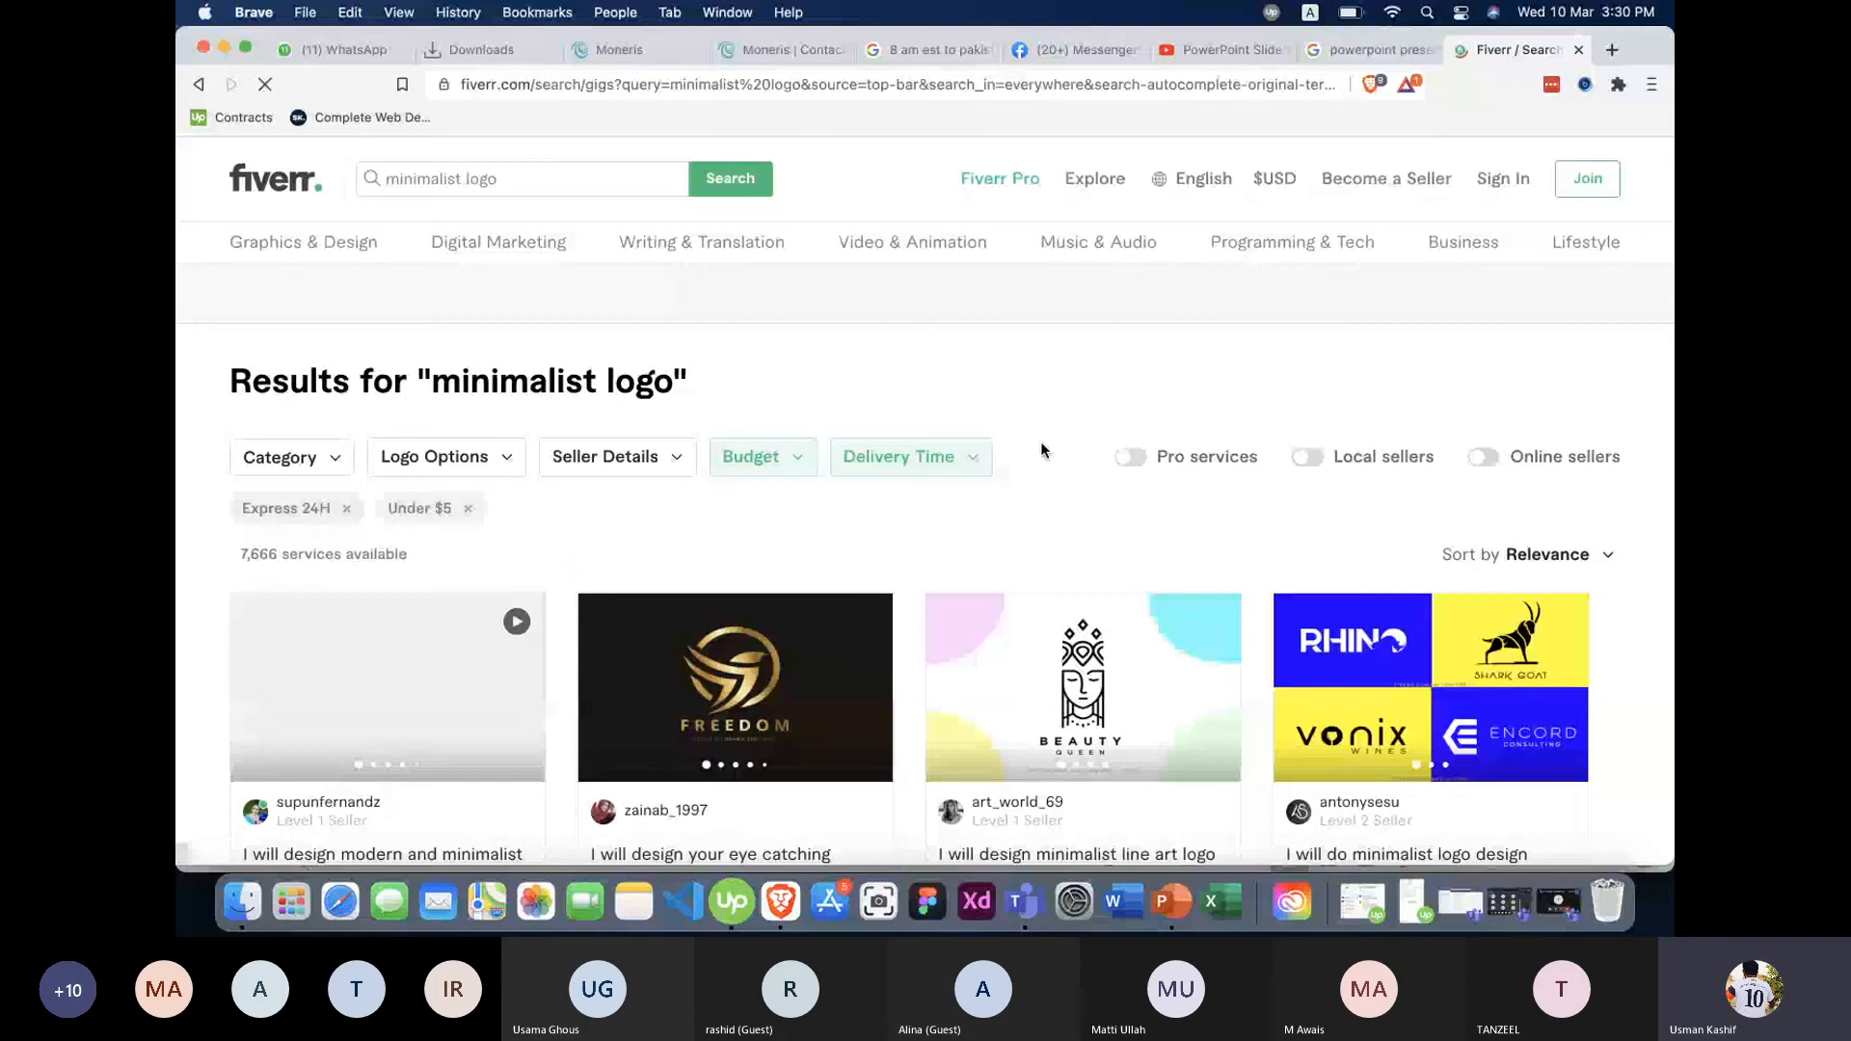
pyautogui.scroll(-10, 1060, 491)
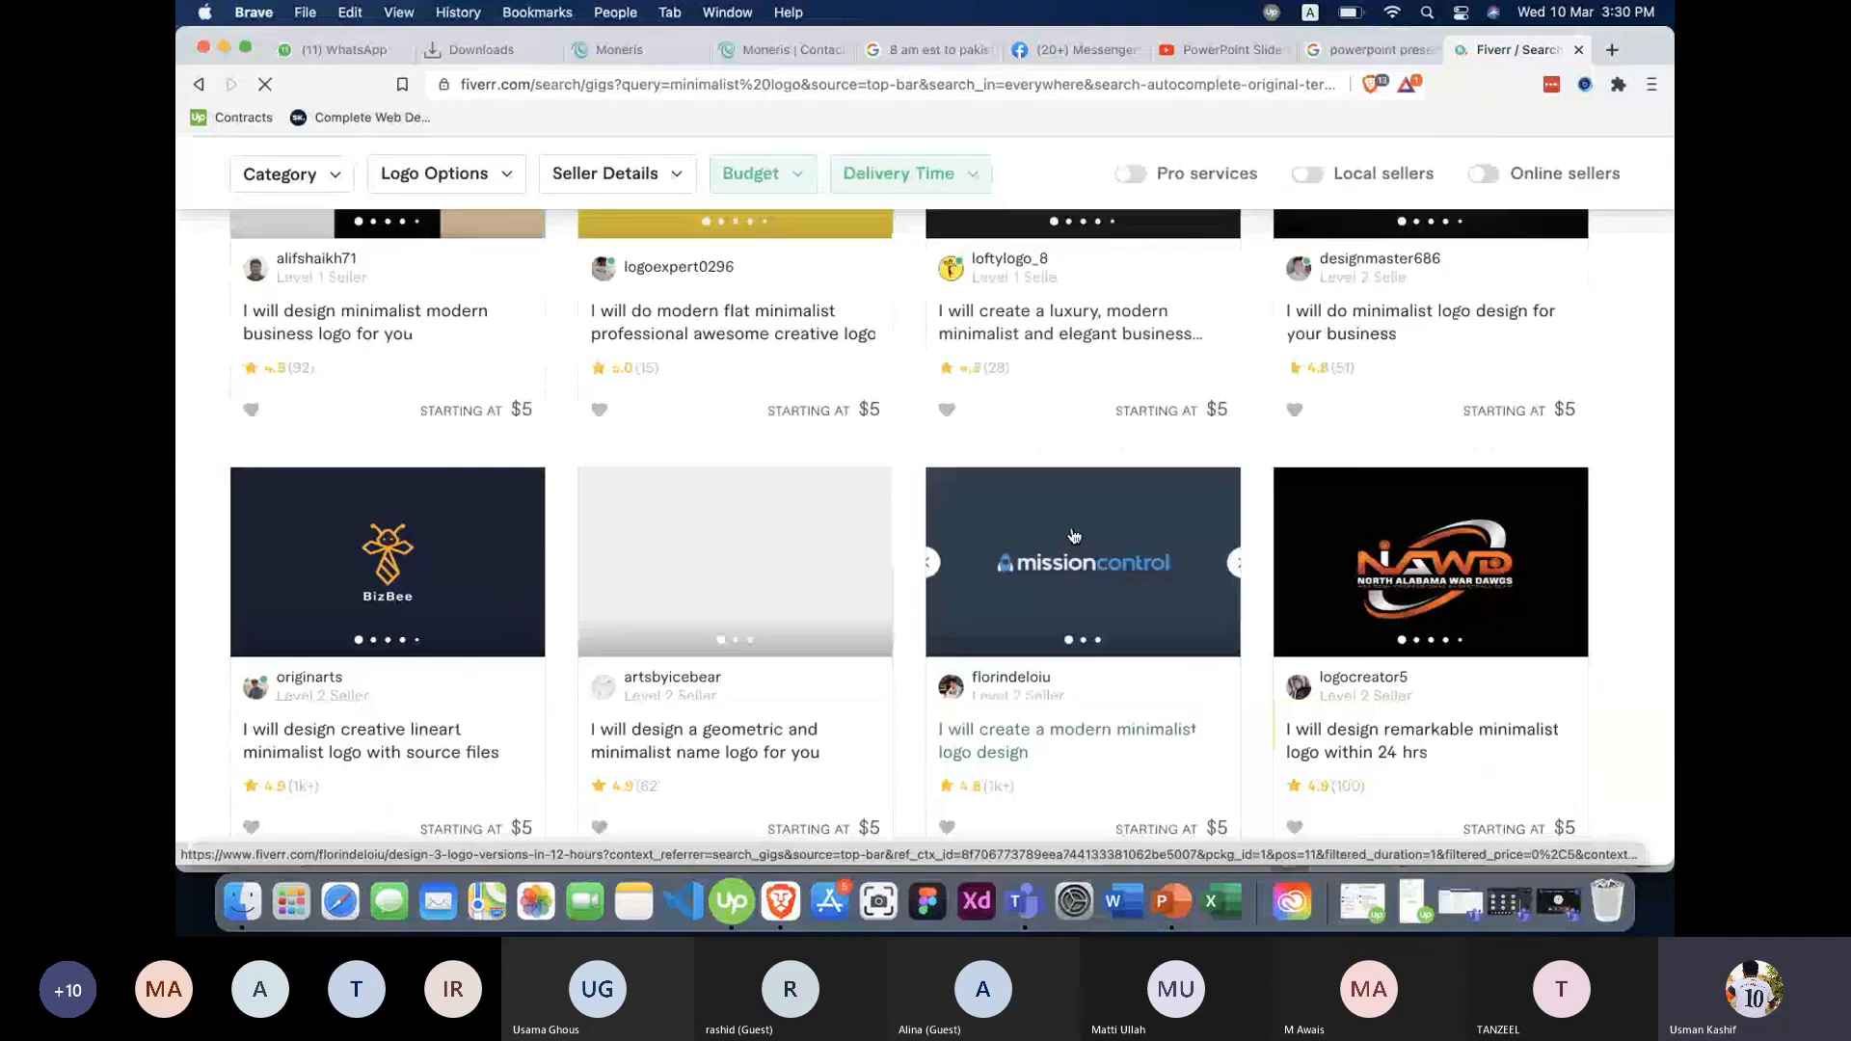
pyautogui.scroll(-10, 1072, 536)
pyautogui.scroll(-5, 1064, 533)
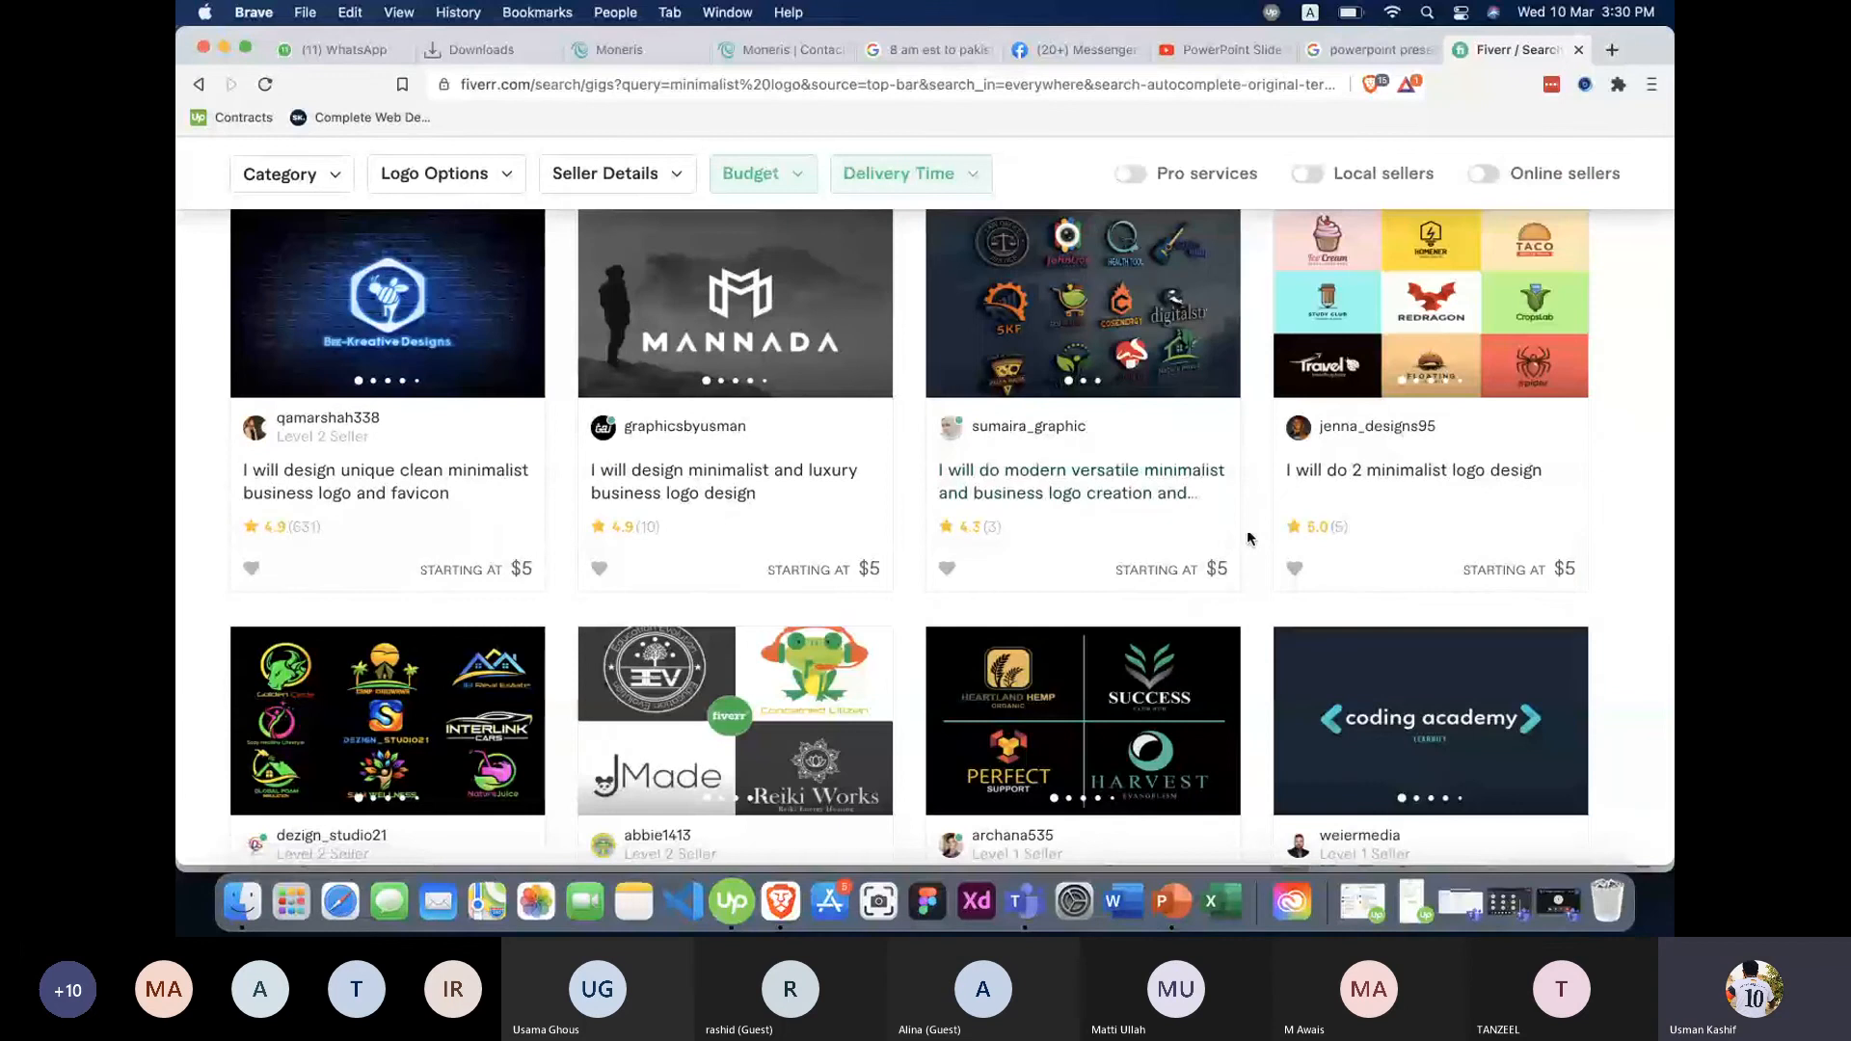
pyautogui.scroll(15, 1249, 536)
pyautogui.scroll(15, 1246, 529)
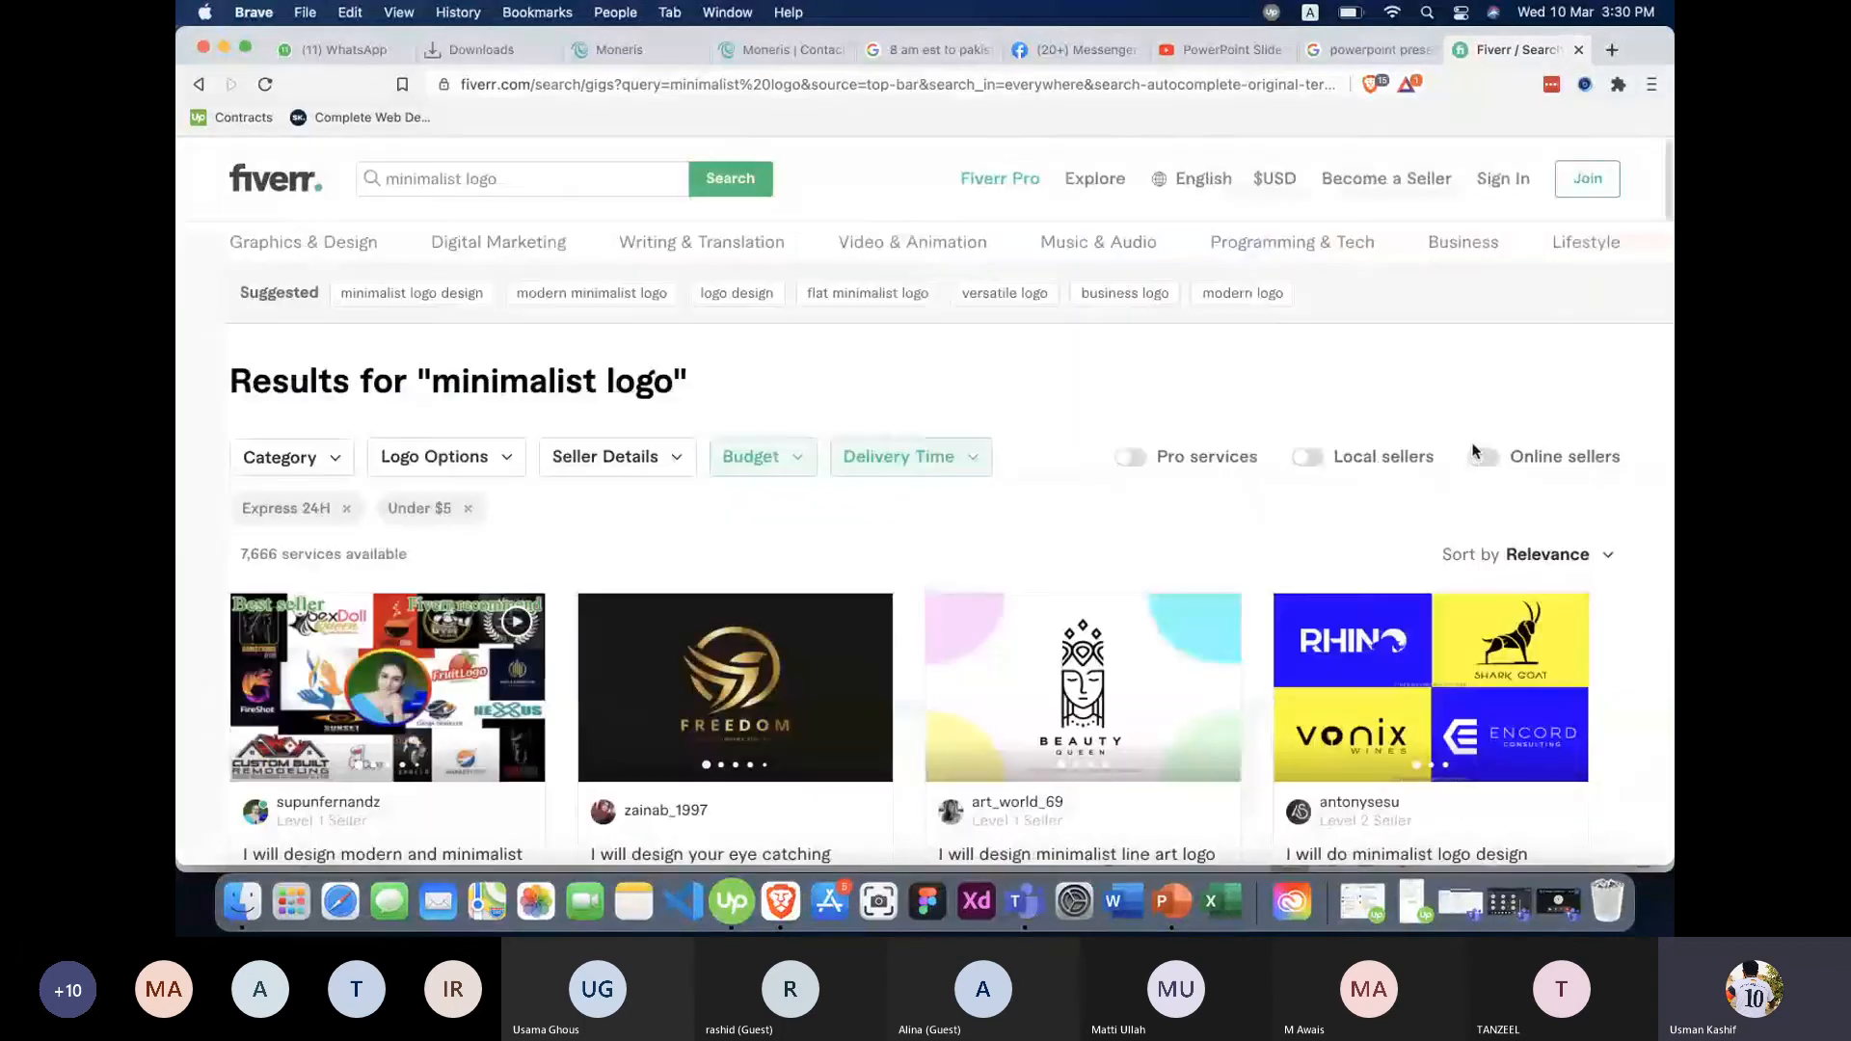
# Limit the filtered logo results to online sellers and look over the listed services.
pyautogui.click(1483, 456)
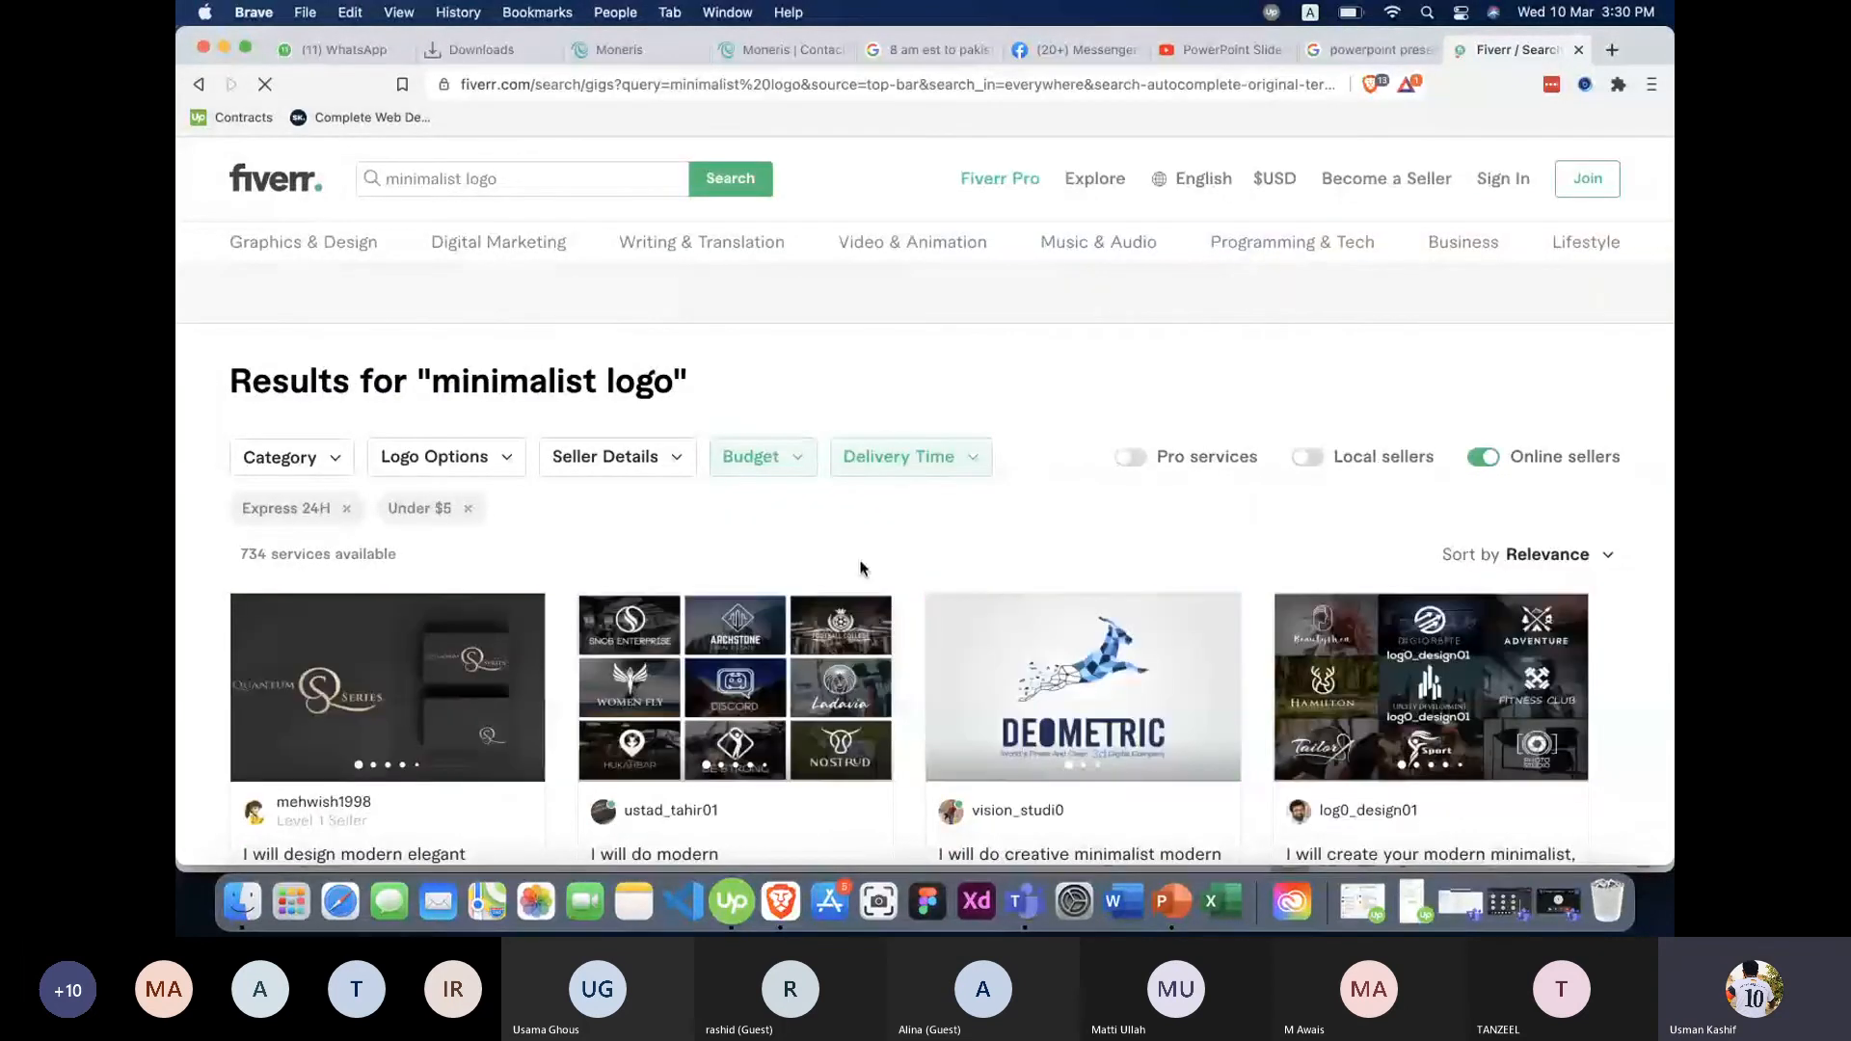
pyautogui.scroll(-7, 861, 568)
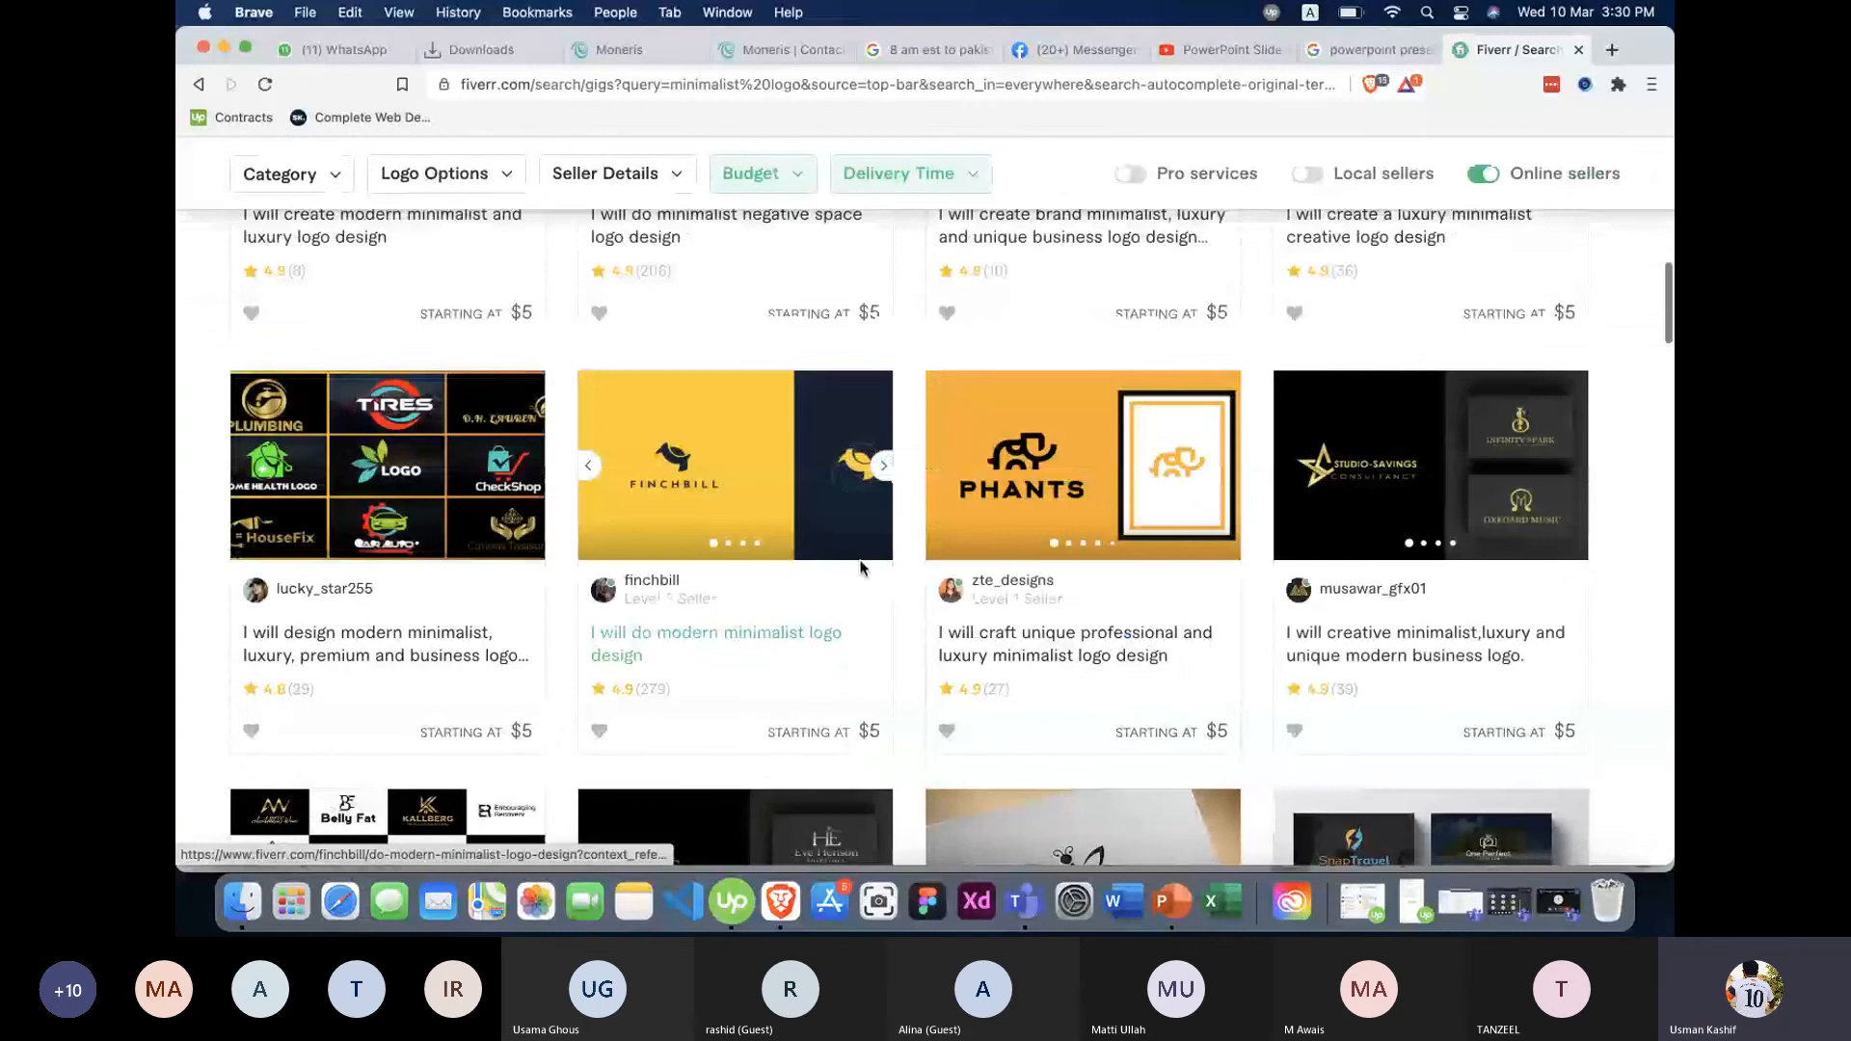
pyautogui.scroll(-10, 861, 567)
pyautogui.scroll(-20, 861, 567)
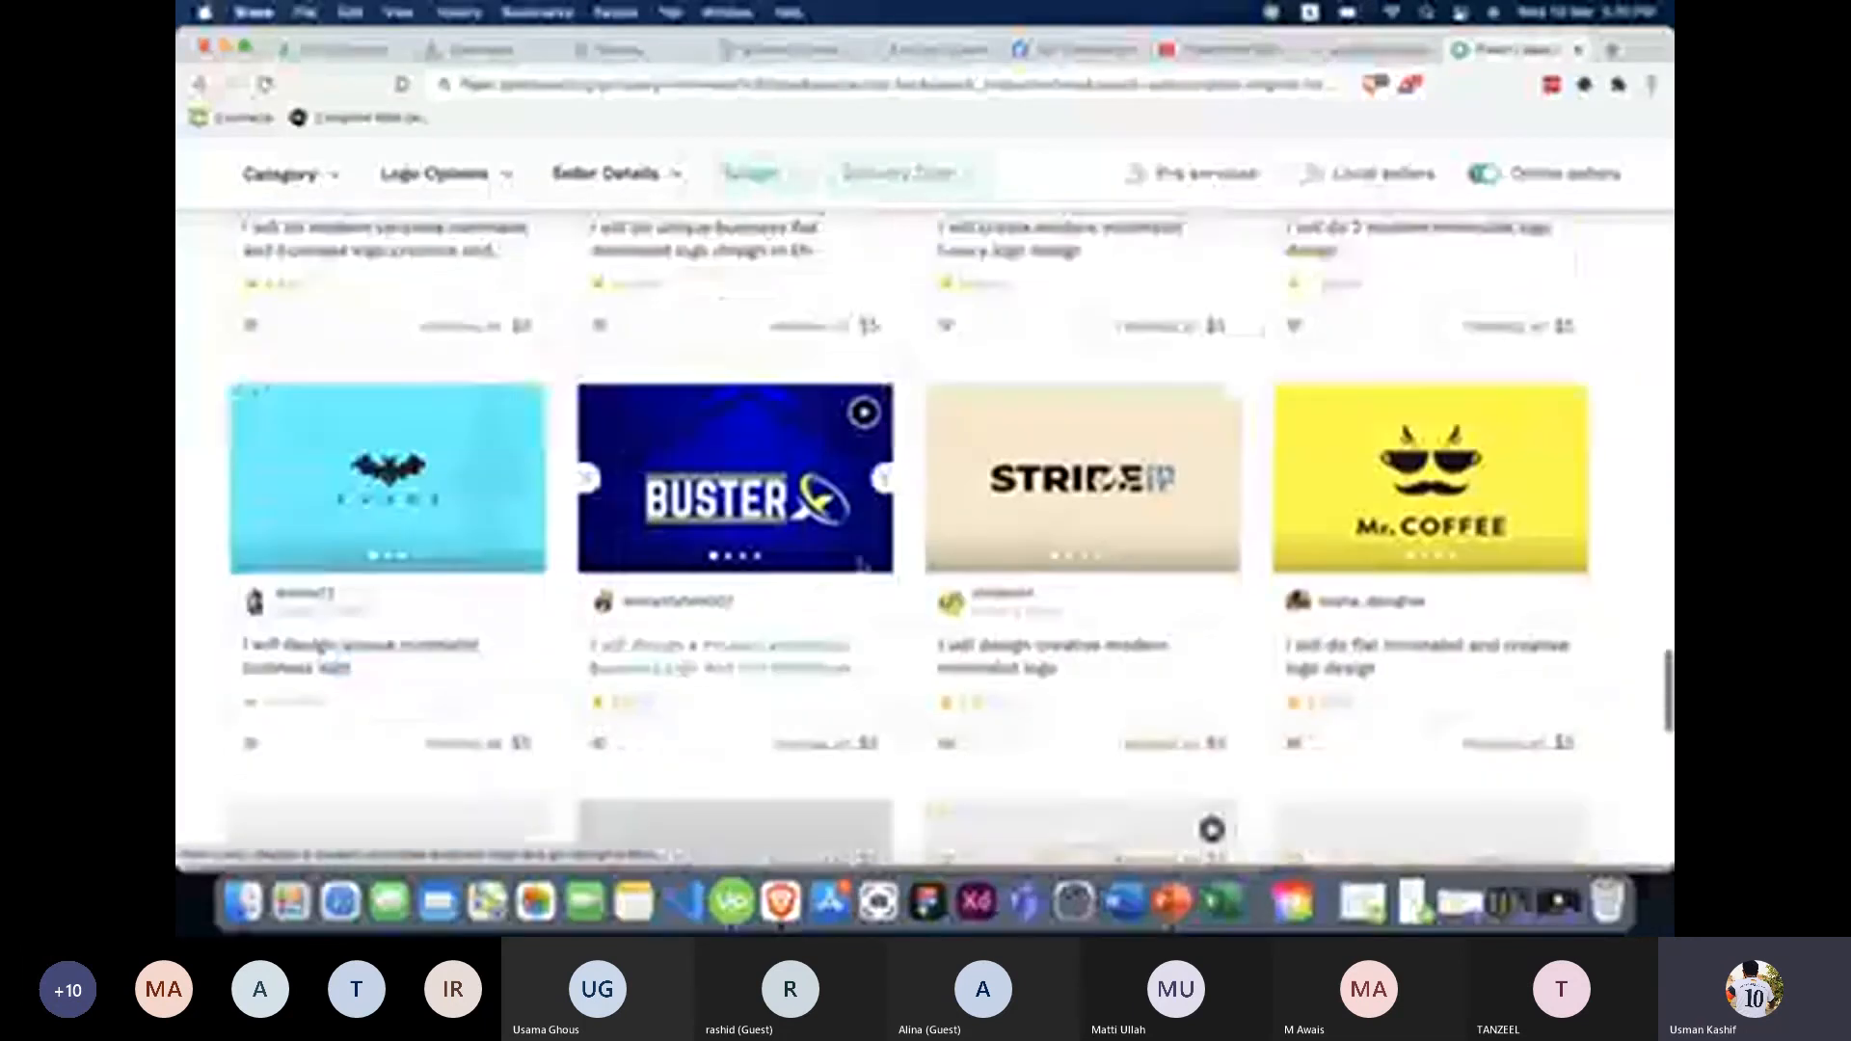
pyautogui.scroll(5, 861, 566)
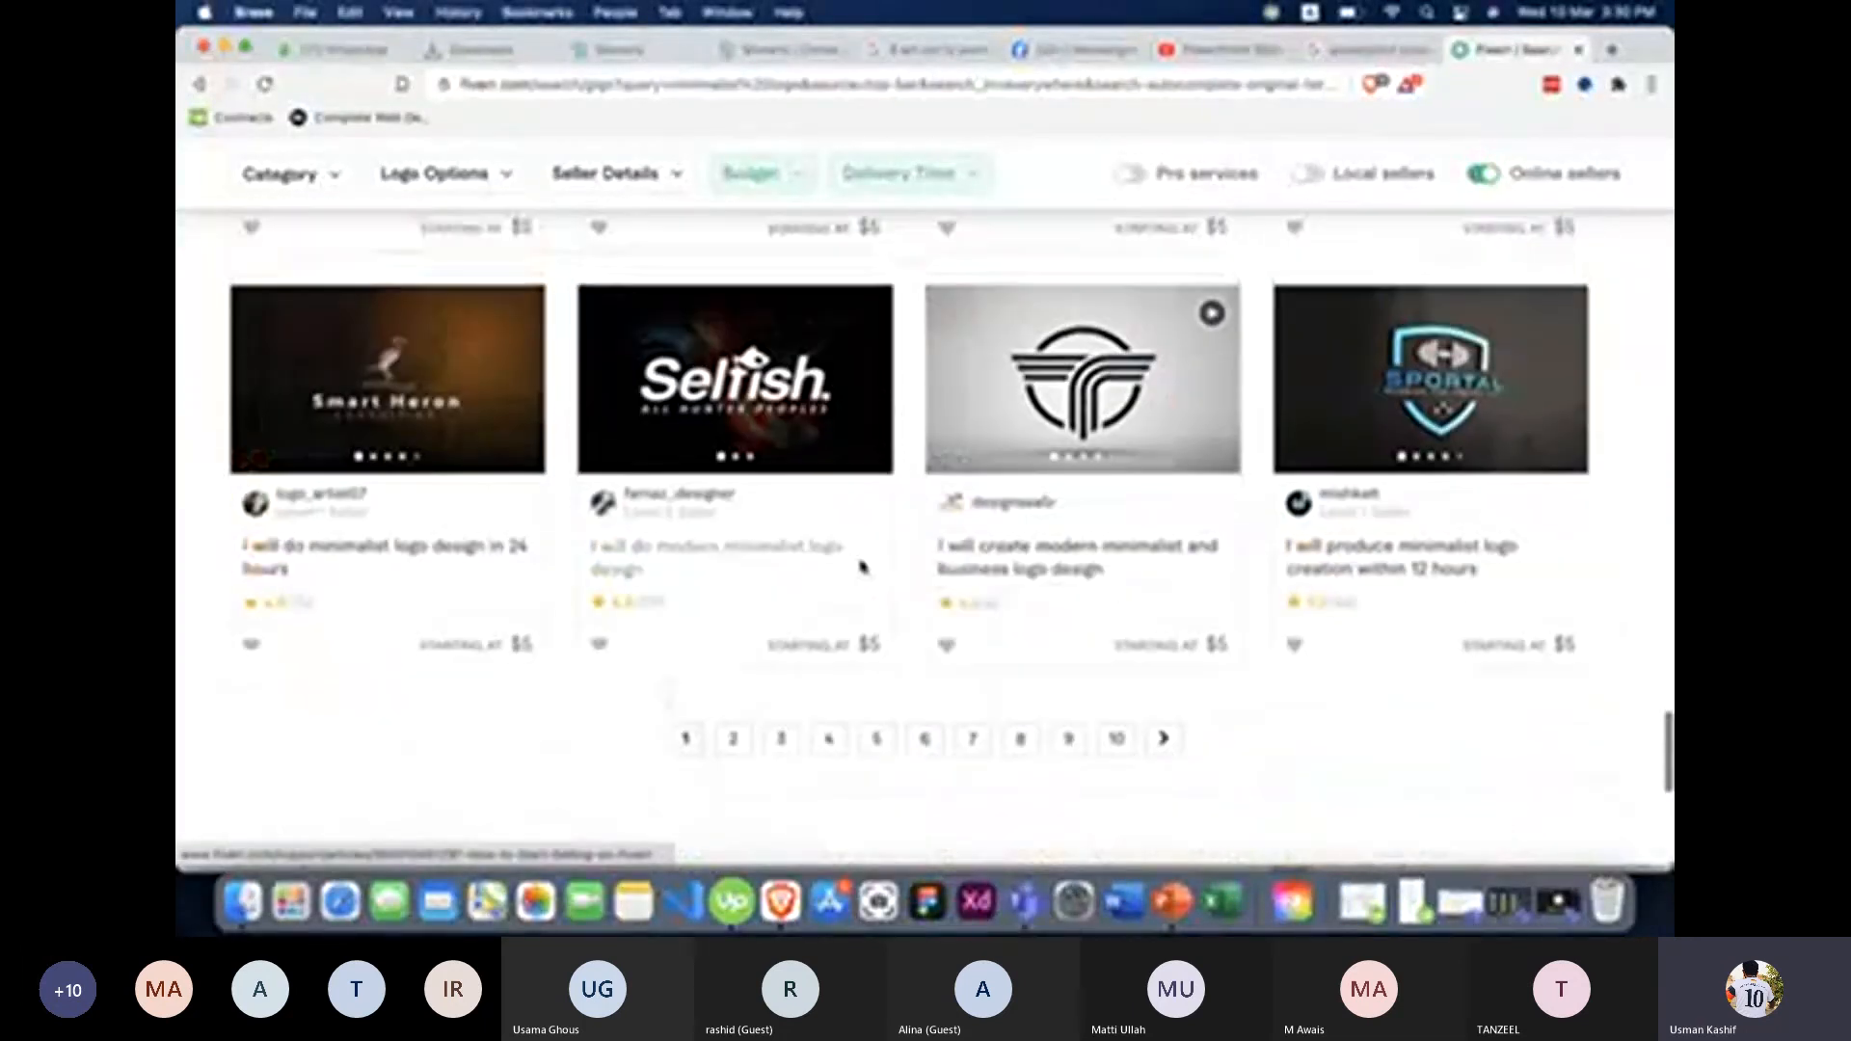
pyautogui.scroll(12, 861, 565)
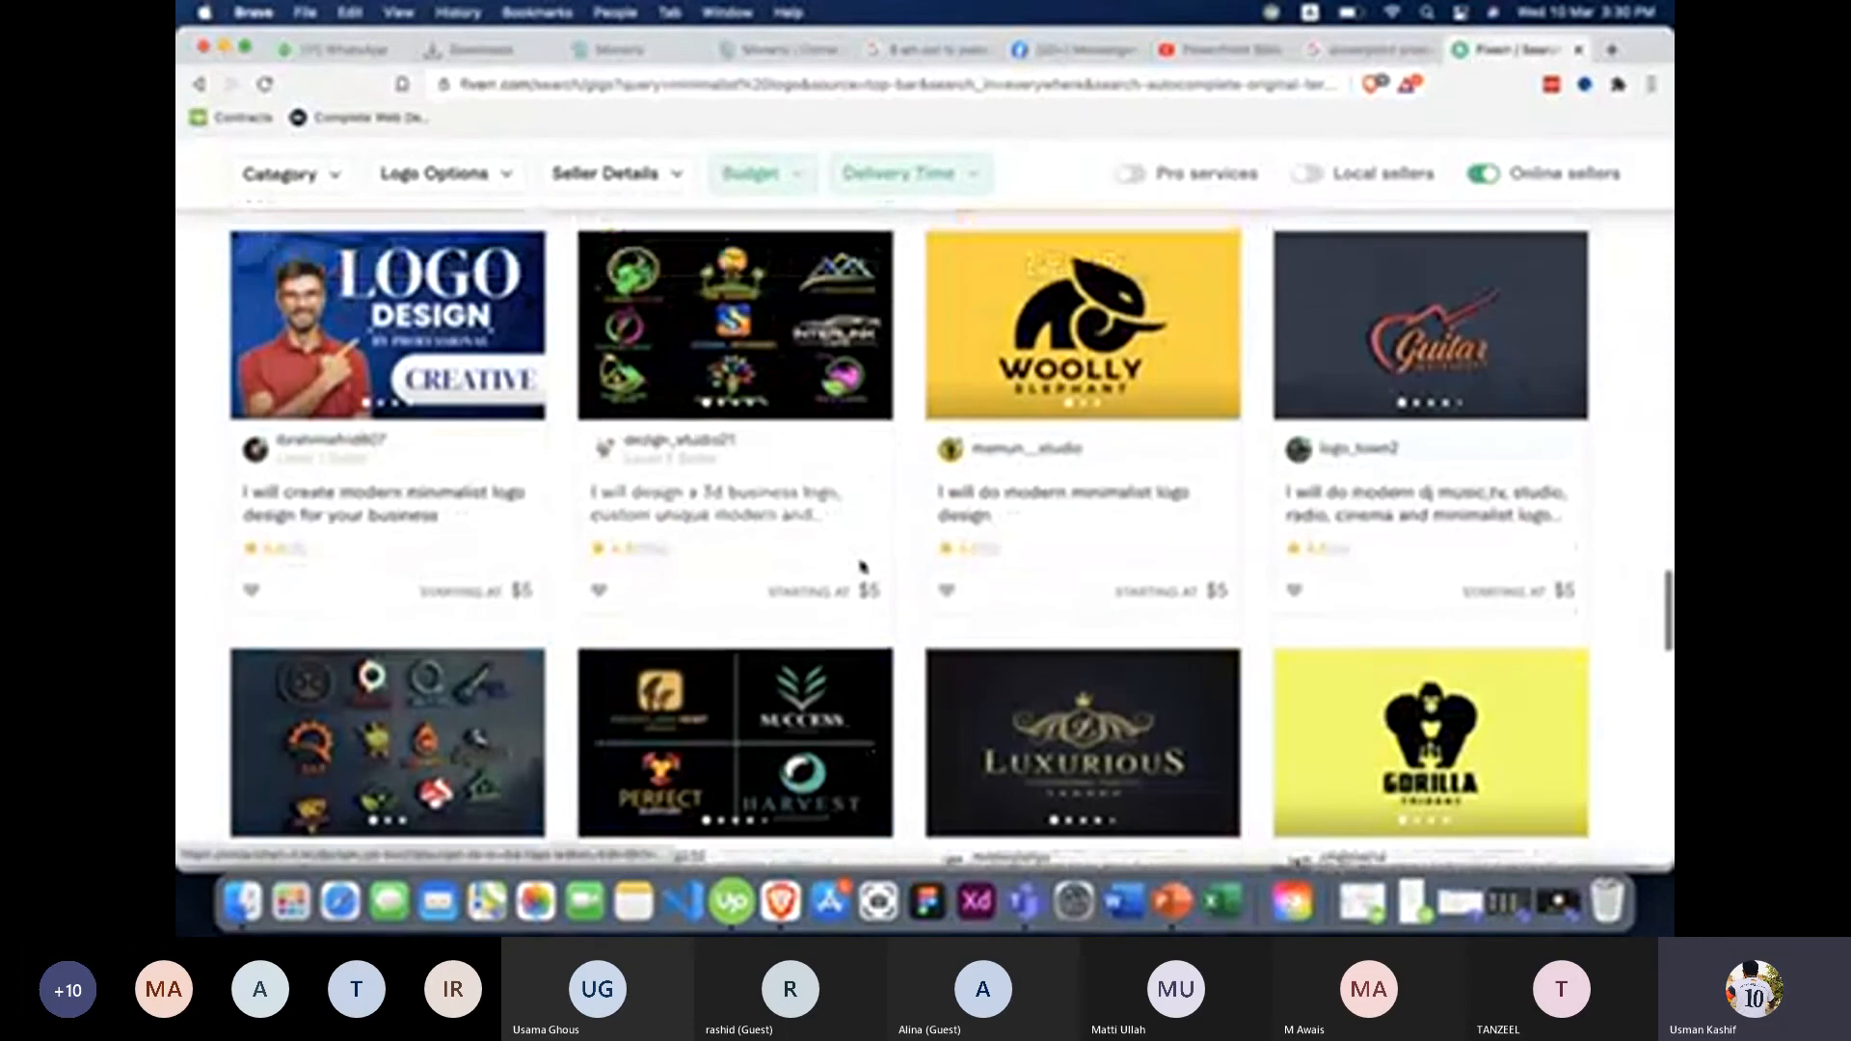
pyautogui.scroll(15, 1224, 218)
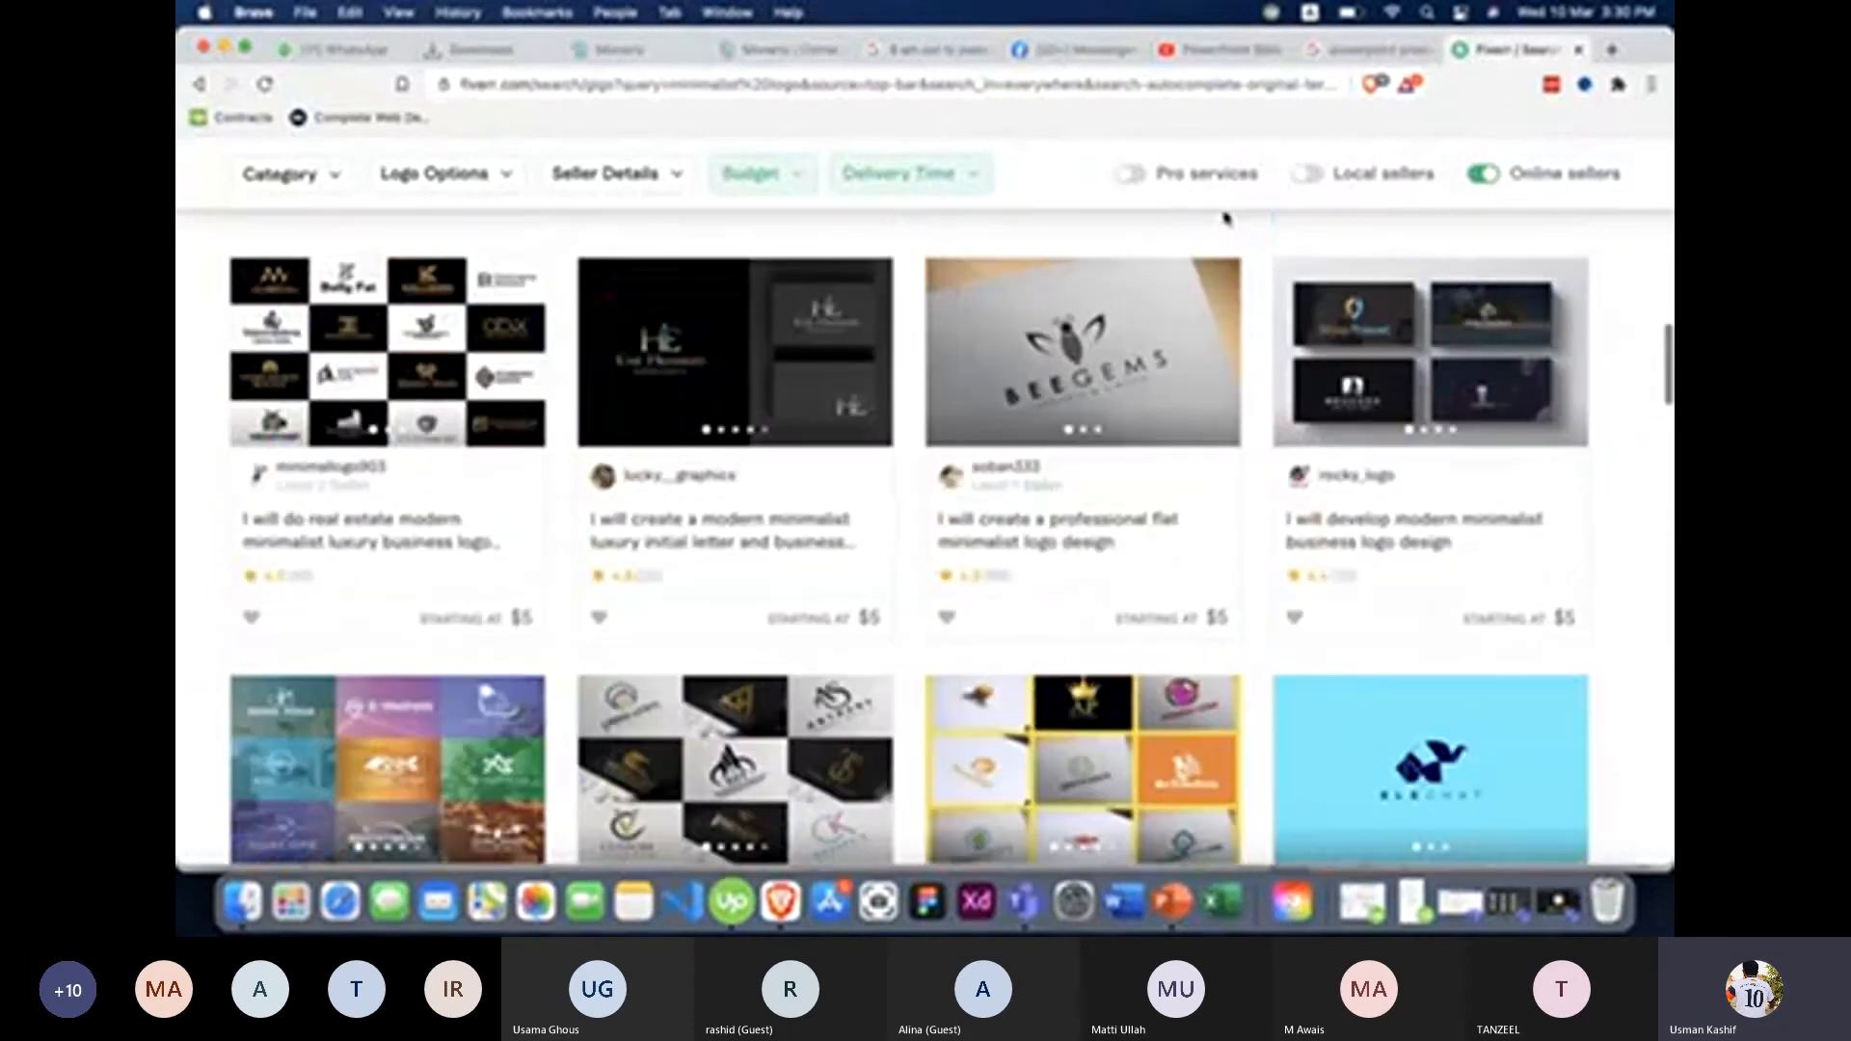
pyautogui.scroll(15, 1225, 218)
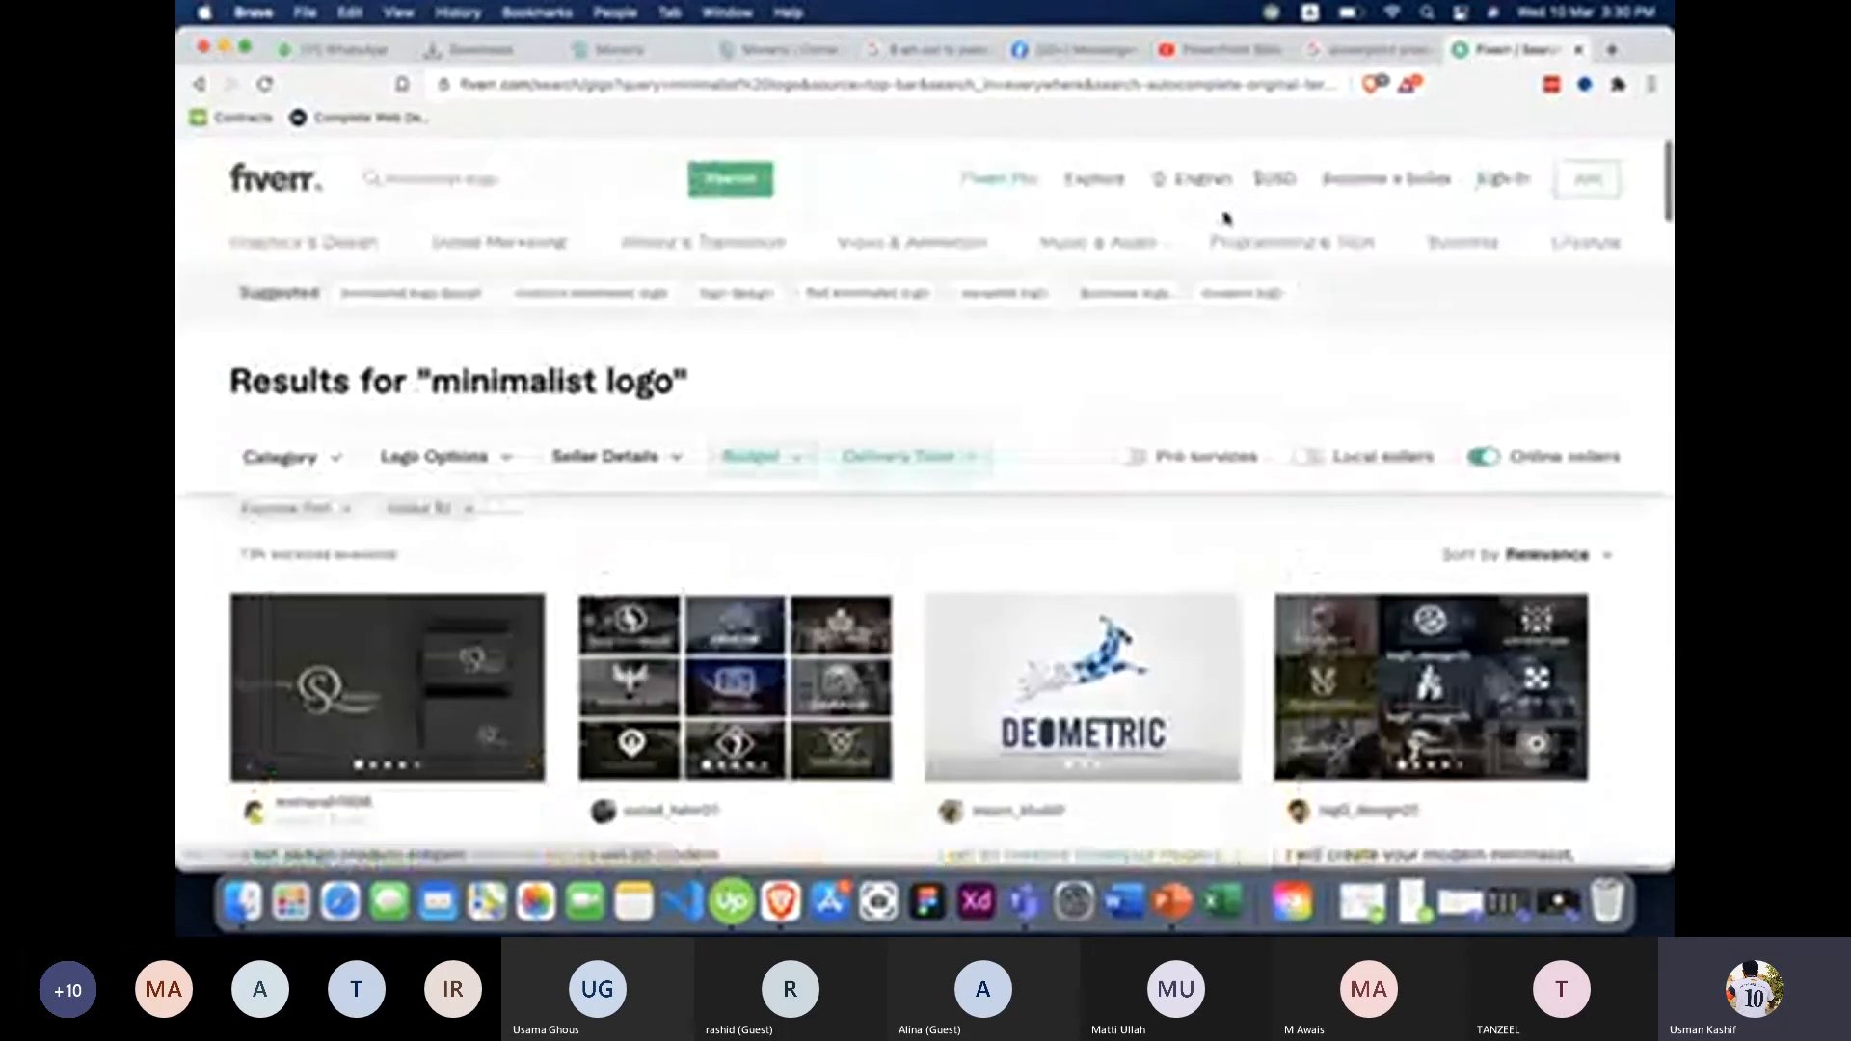
# Return to the results without the online sellers filter and remove the Under $5 and Express 24H filters.
pyautogui.hscroll(-3, 193, 371)
pyautogui.scroll(-20, 193, 371)
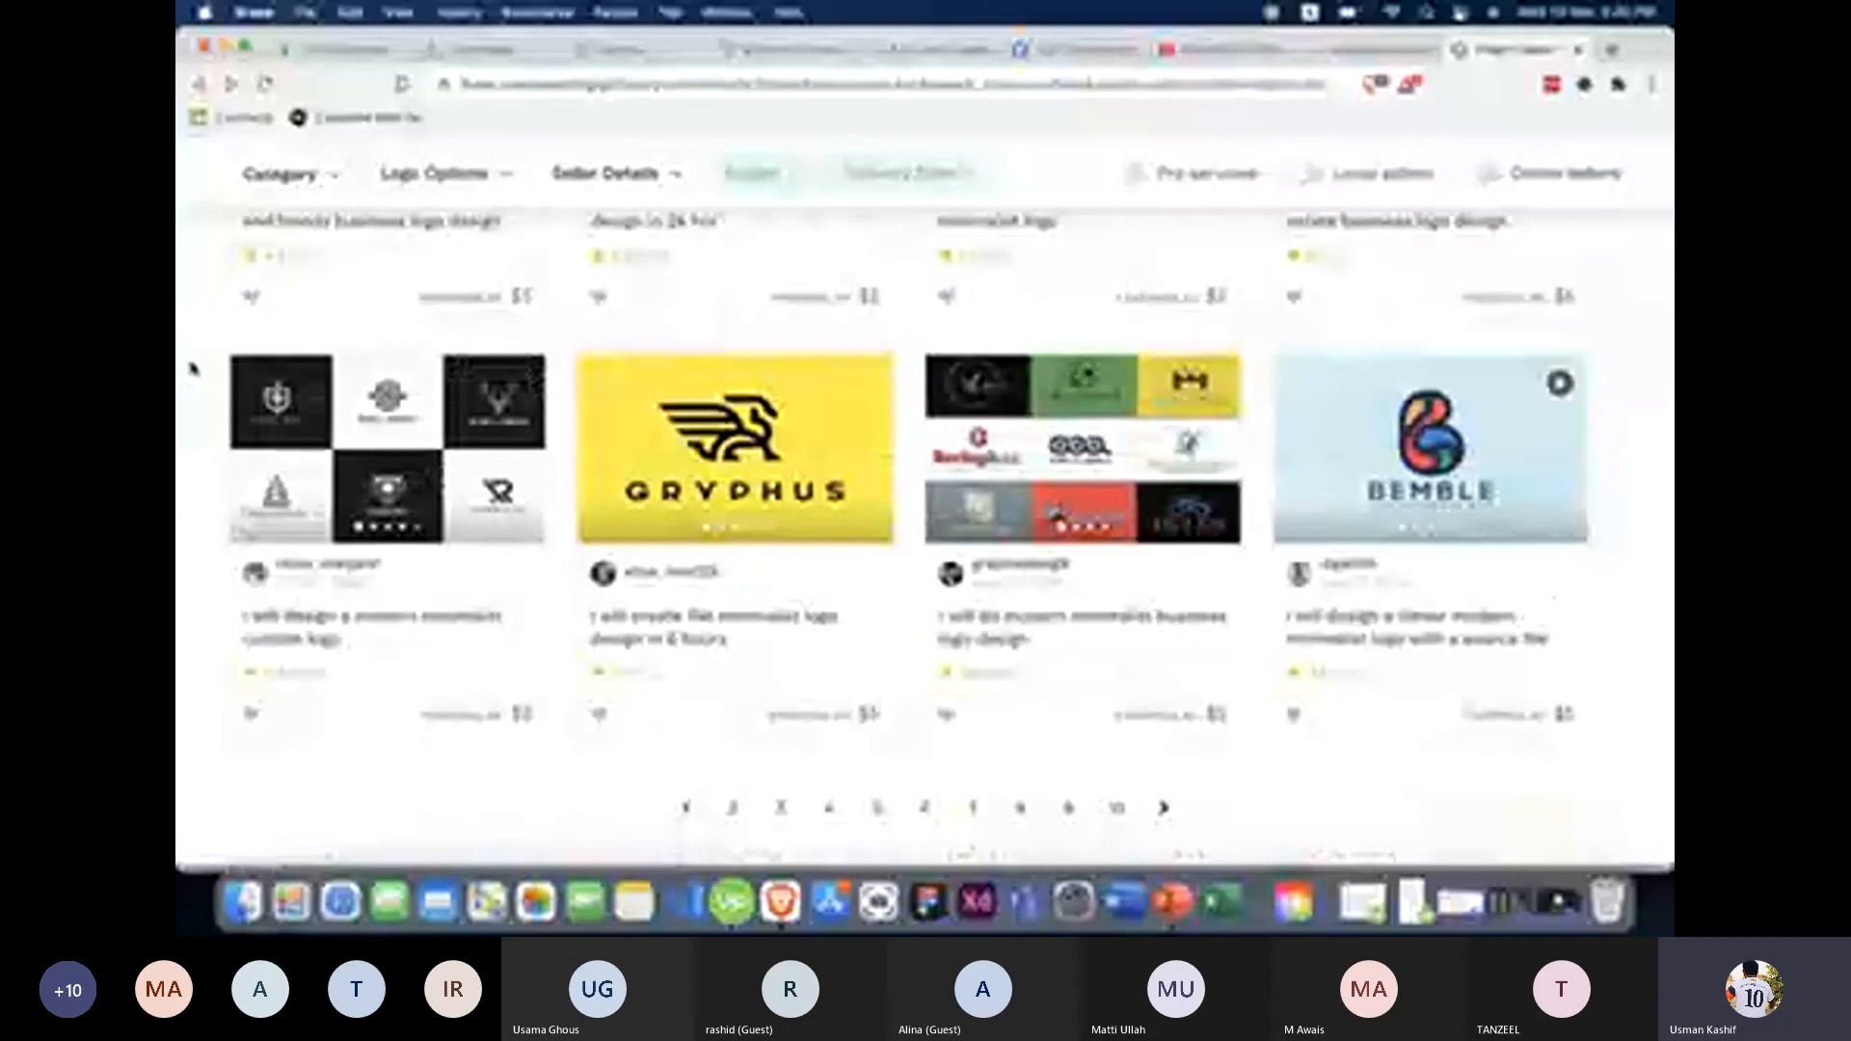
pyautogui.scroll(10, 193, 371)
pyautogui.scroll(10, 925, 530)
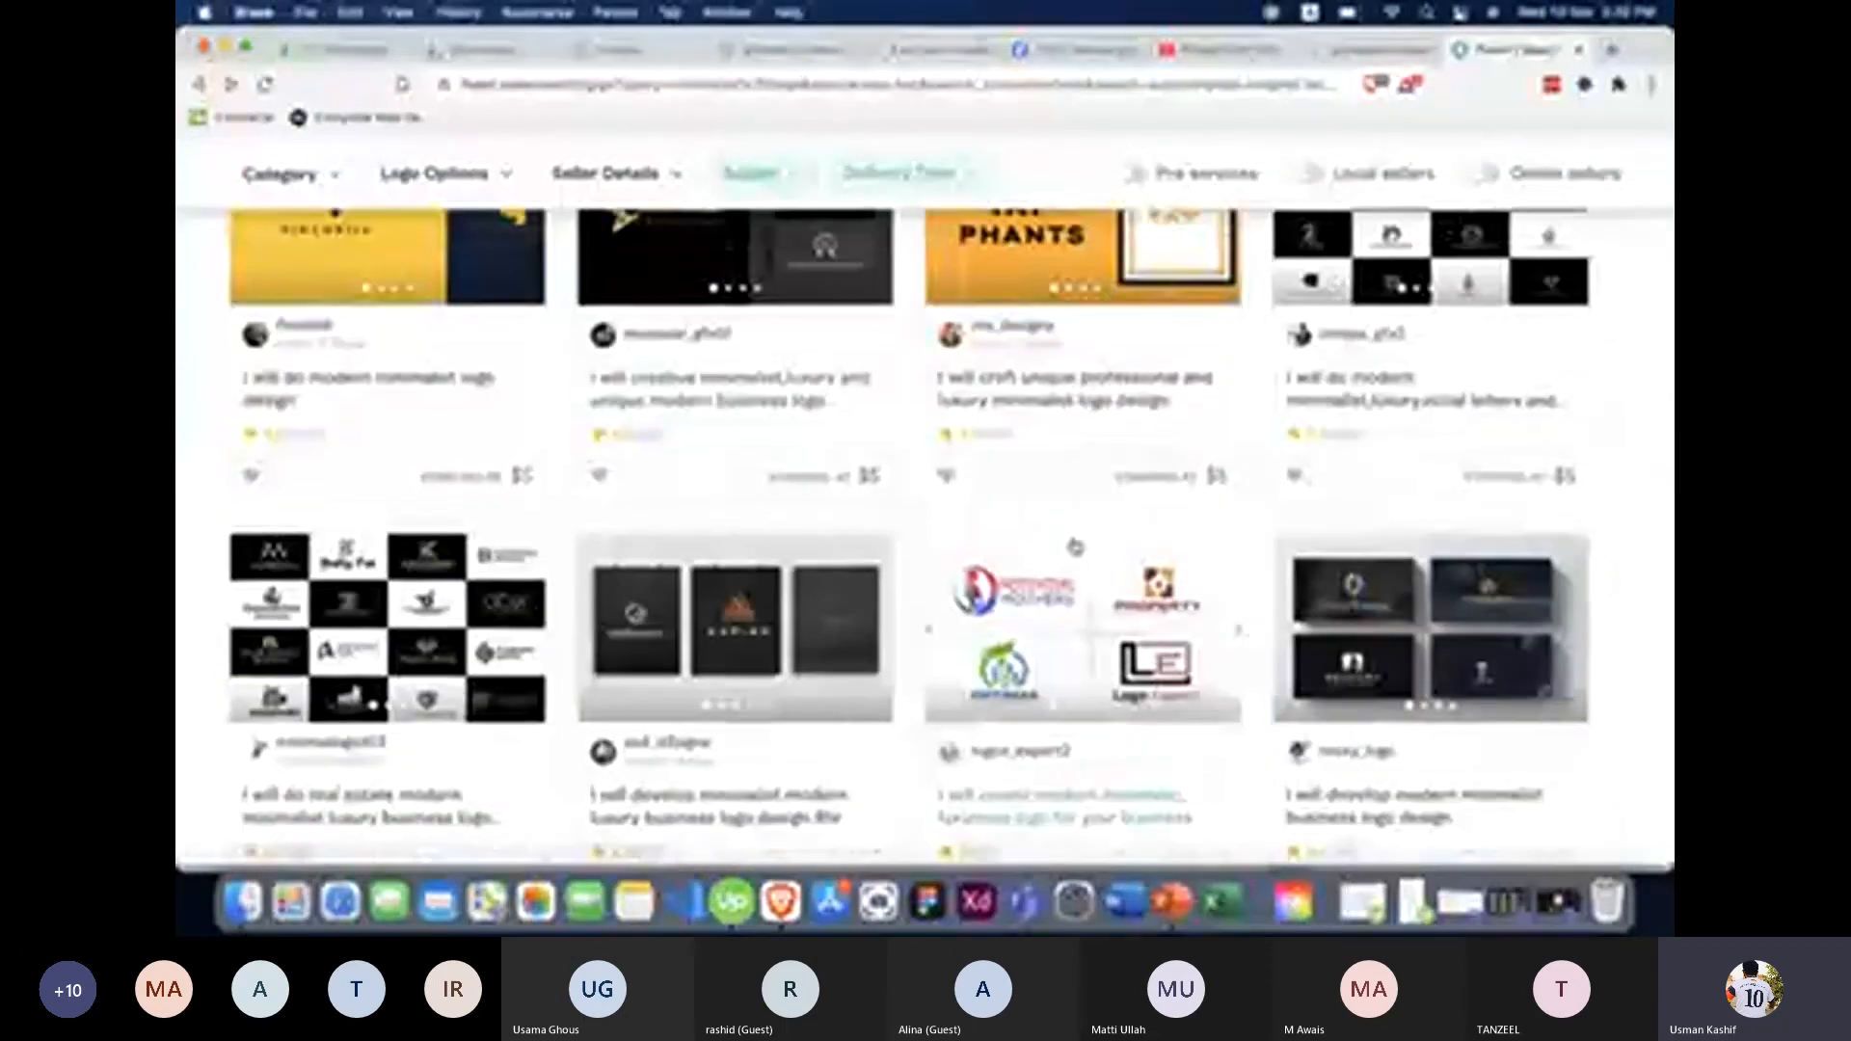
pyautogui.scroll(15, 1077, 568)
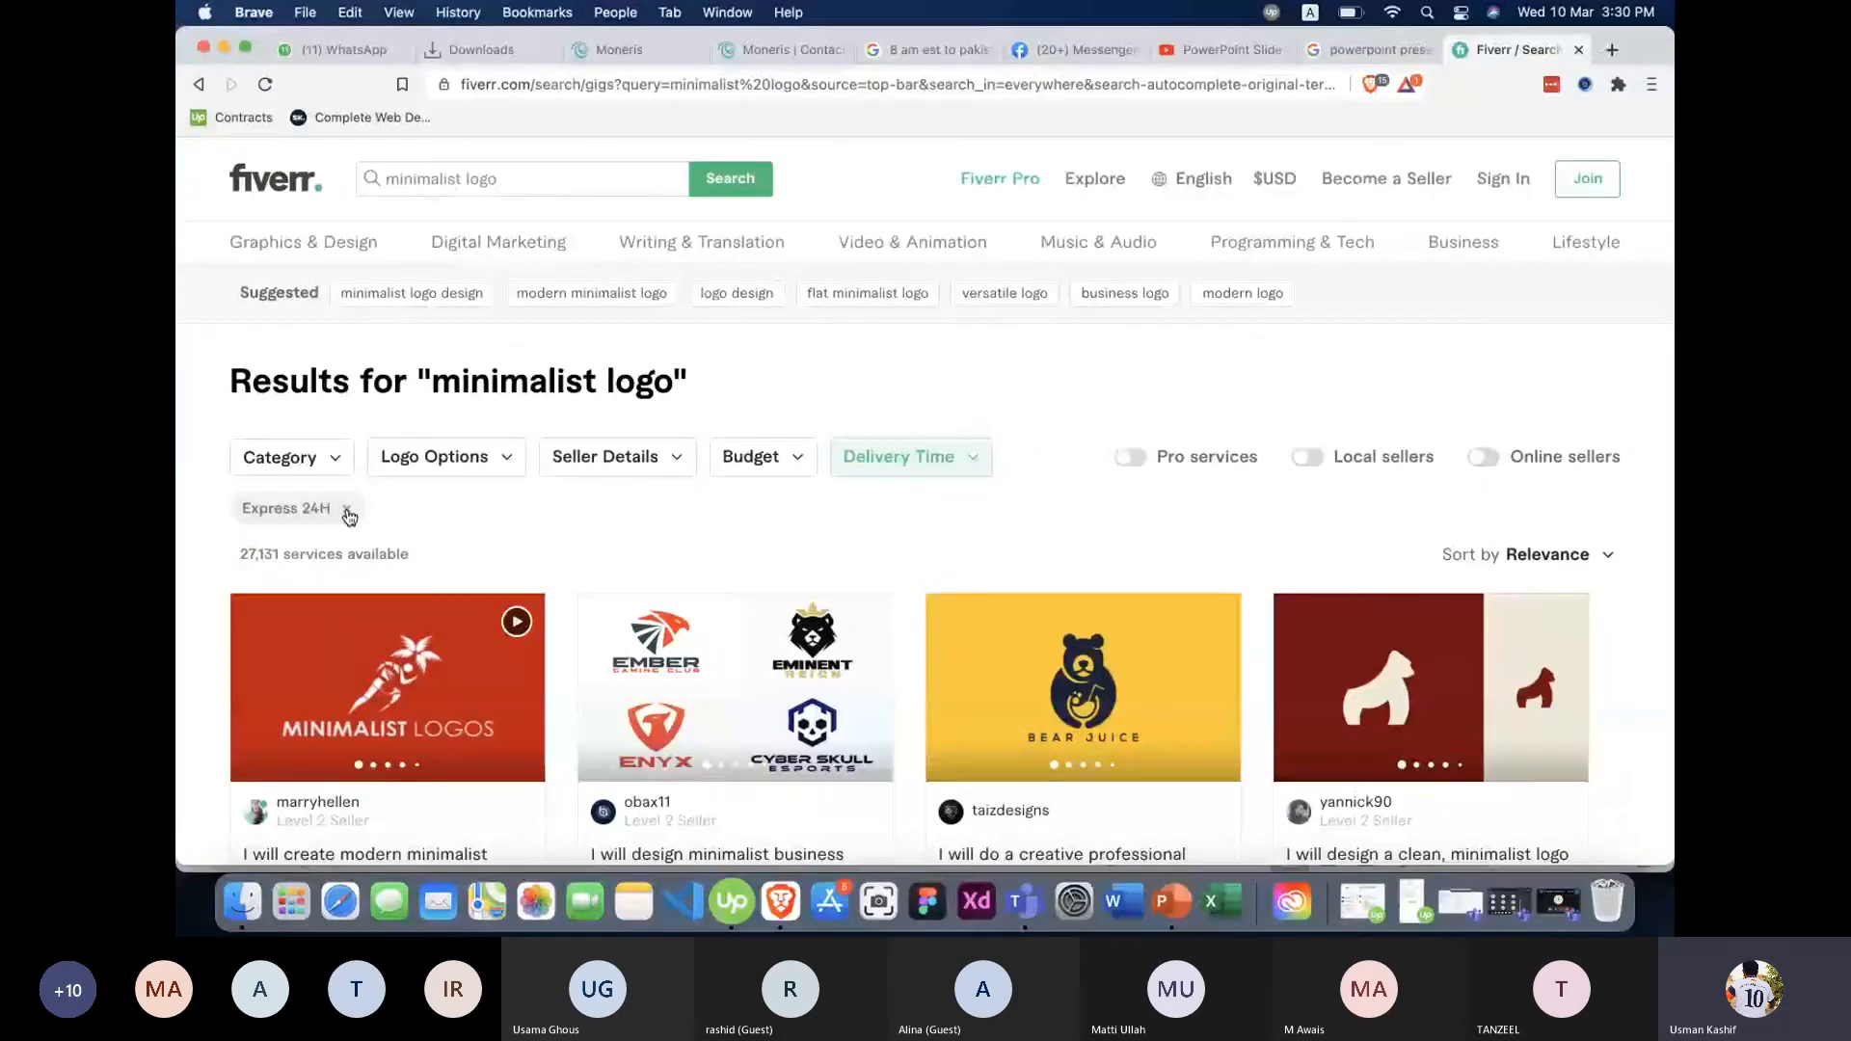
pyautogui.click(347, 512)
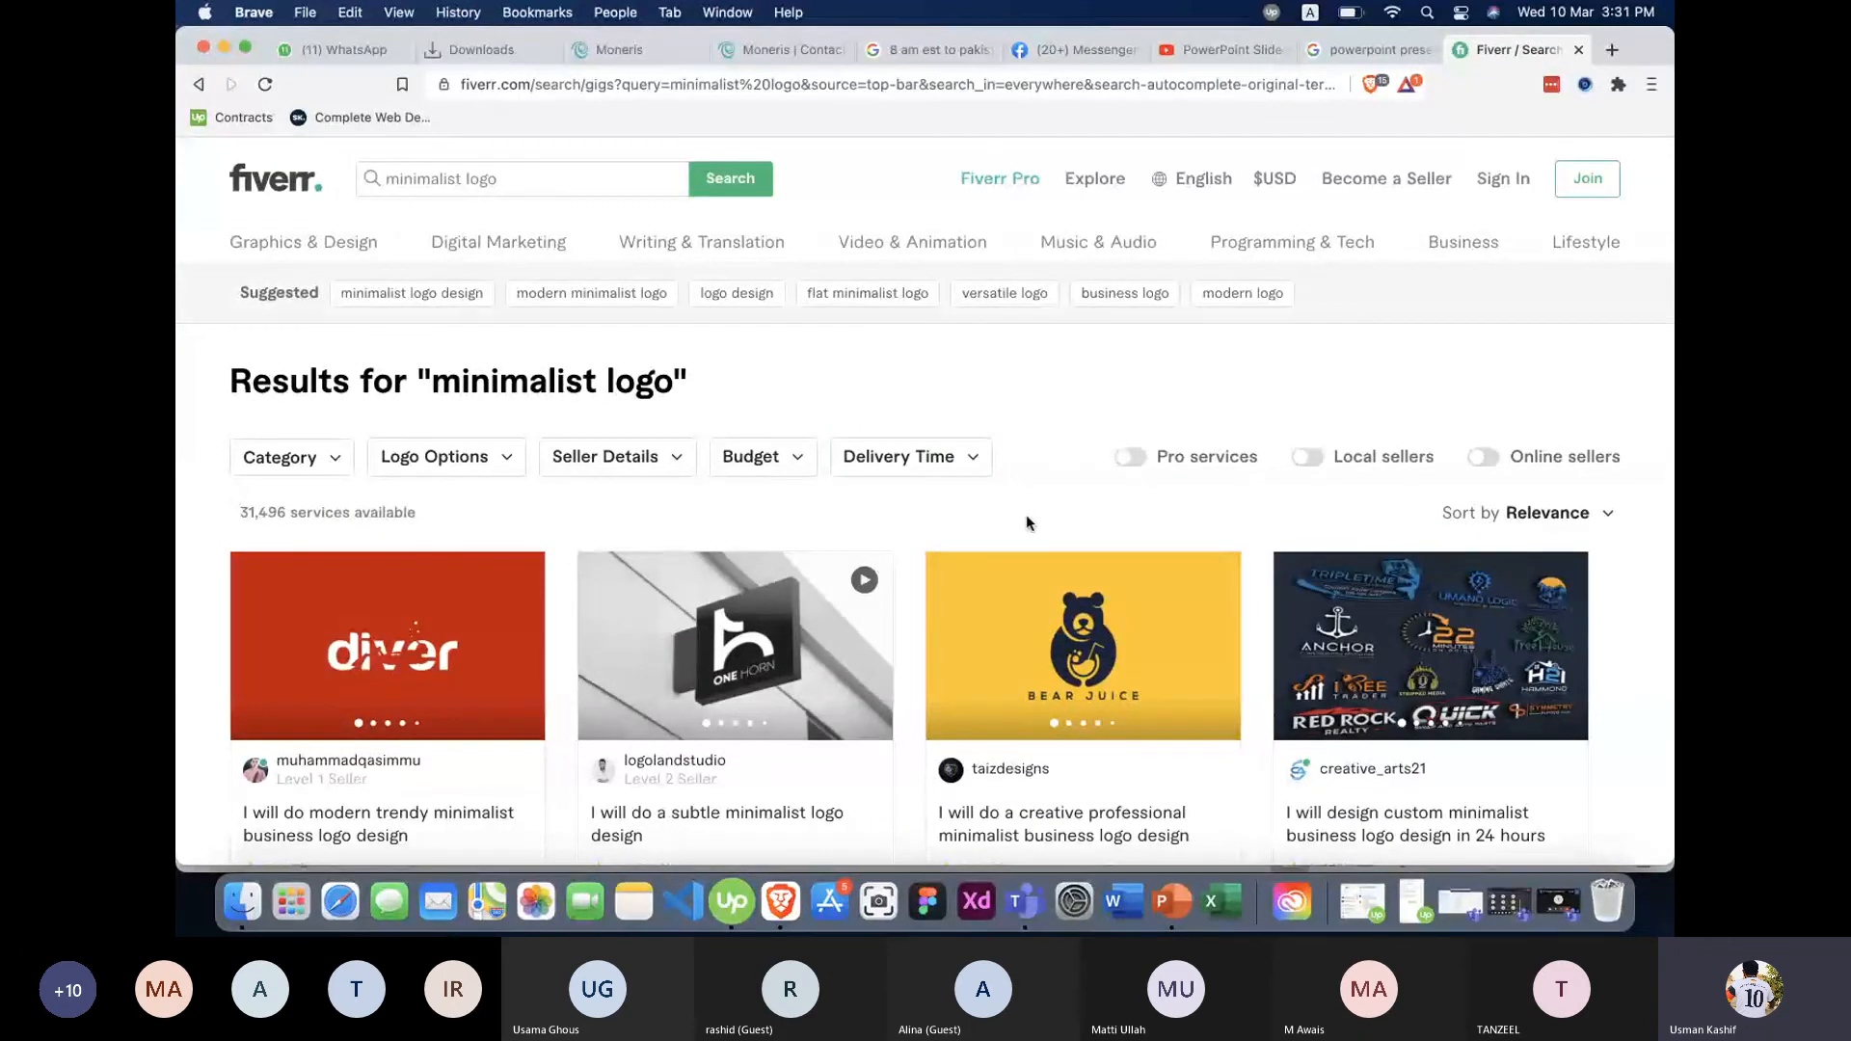
# Examine the seller detail filters for the minimalist logo results, including seller level, spoken languages and country of residence.
pyautogui.scroll(-3, 1026, 518)
pyautogui.scroll(-3, 1025, 513)
pyautogui.scroll(6, 944, 509)
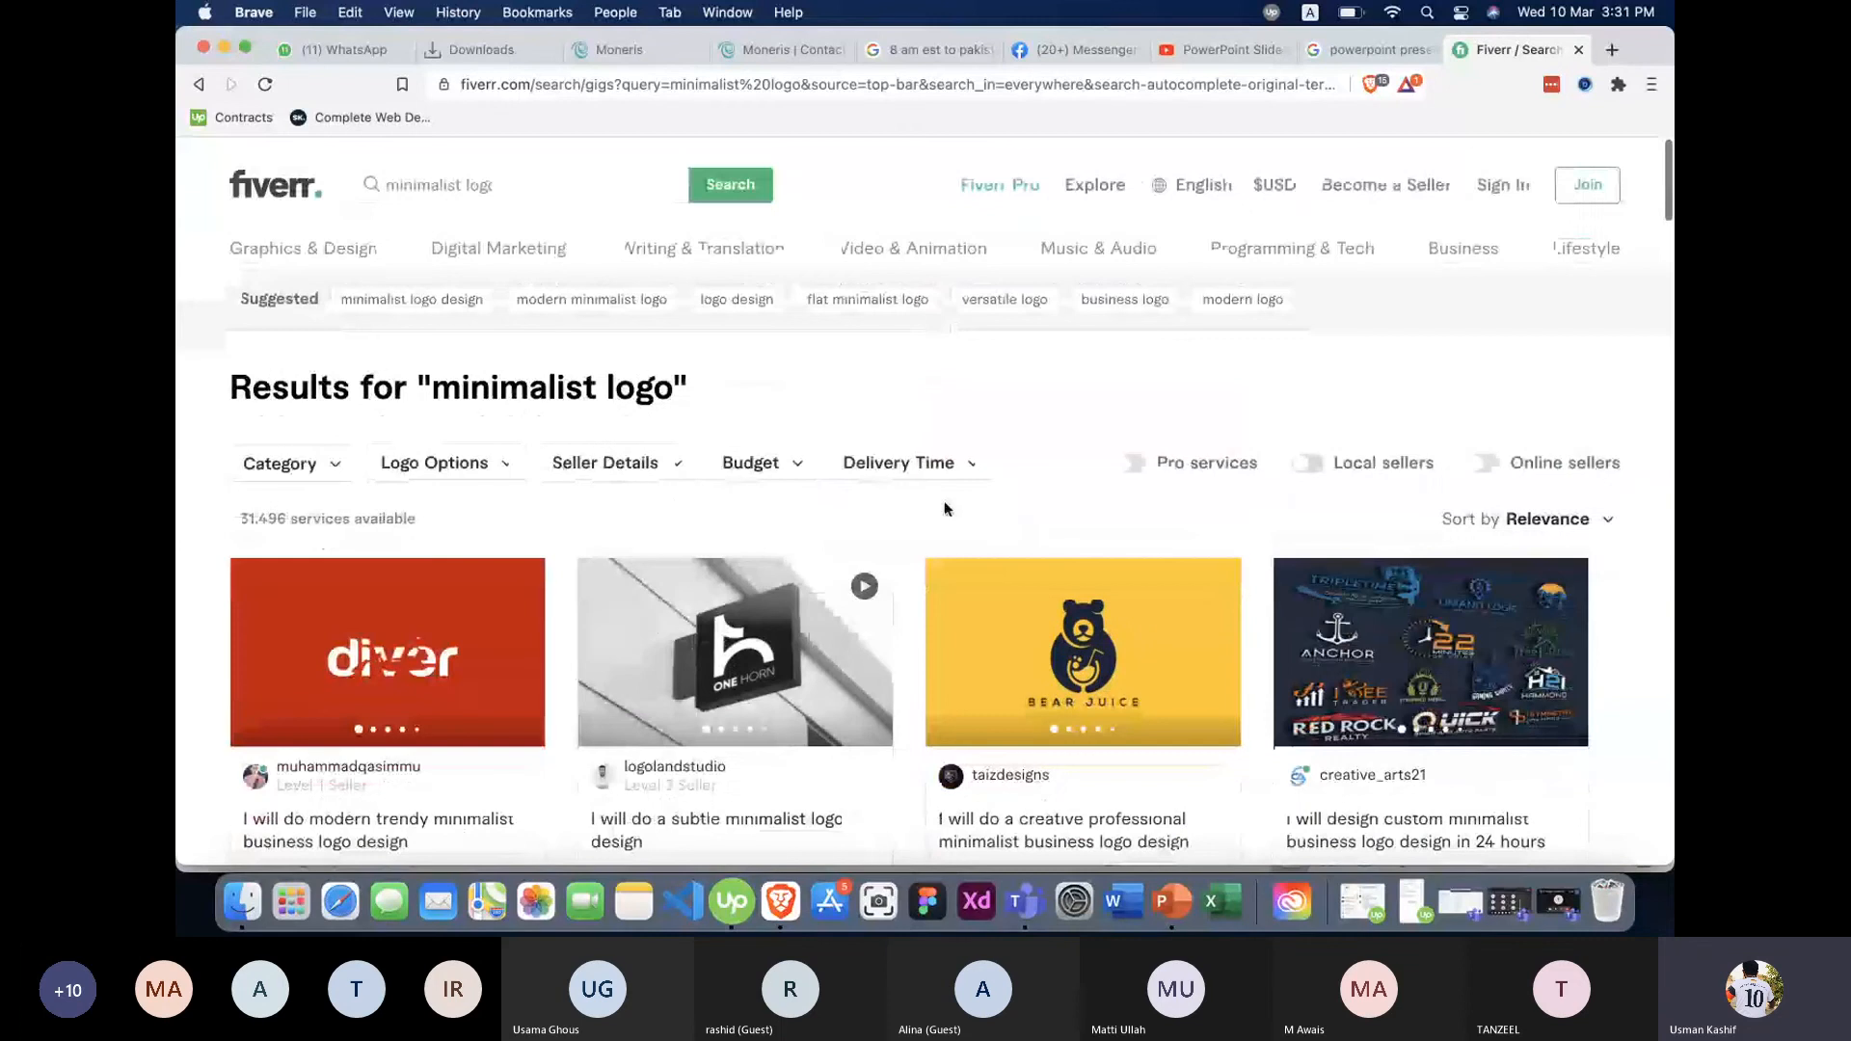
pyautogui.click(686, 465)
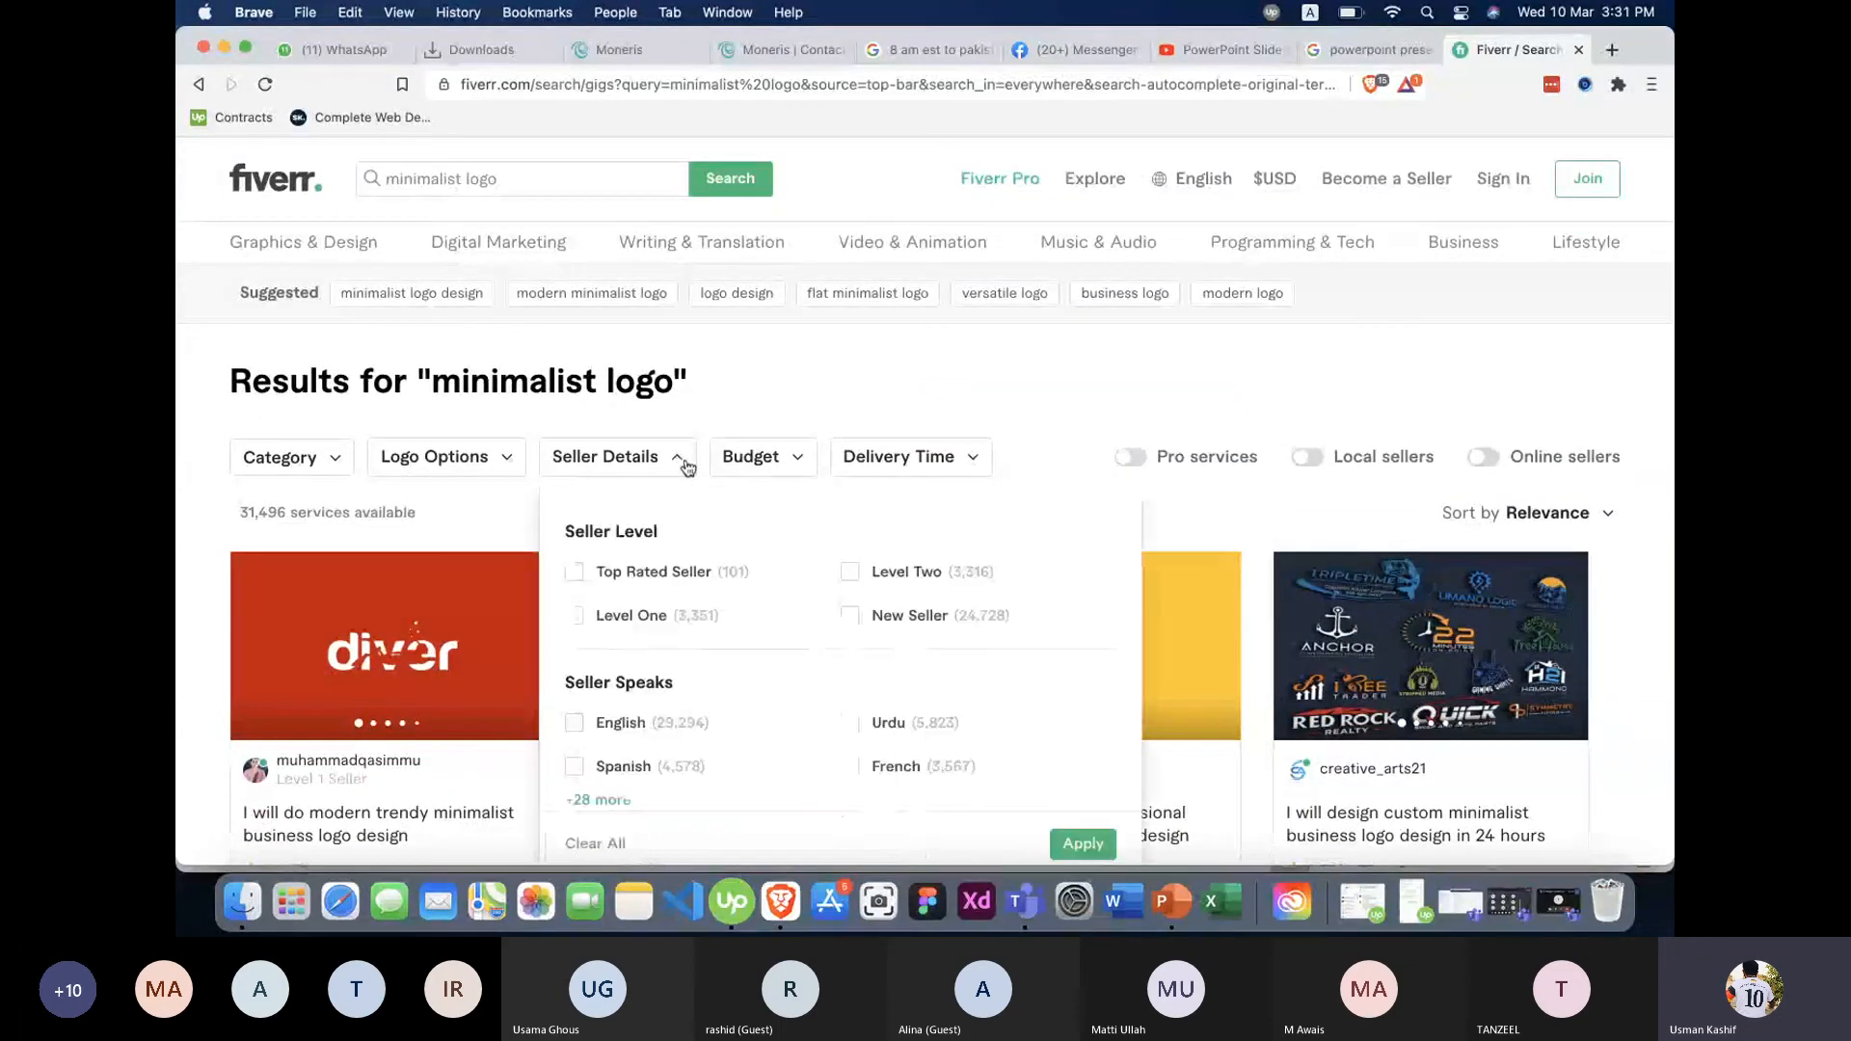
pyautogui.scroll(-3, 701, 660)
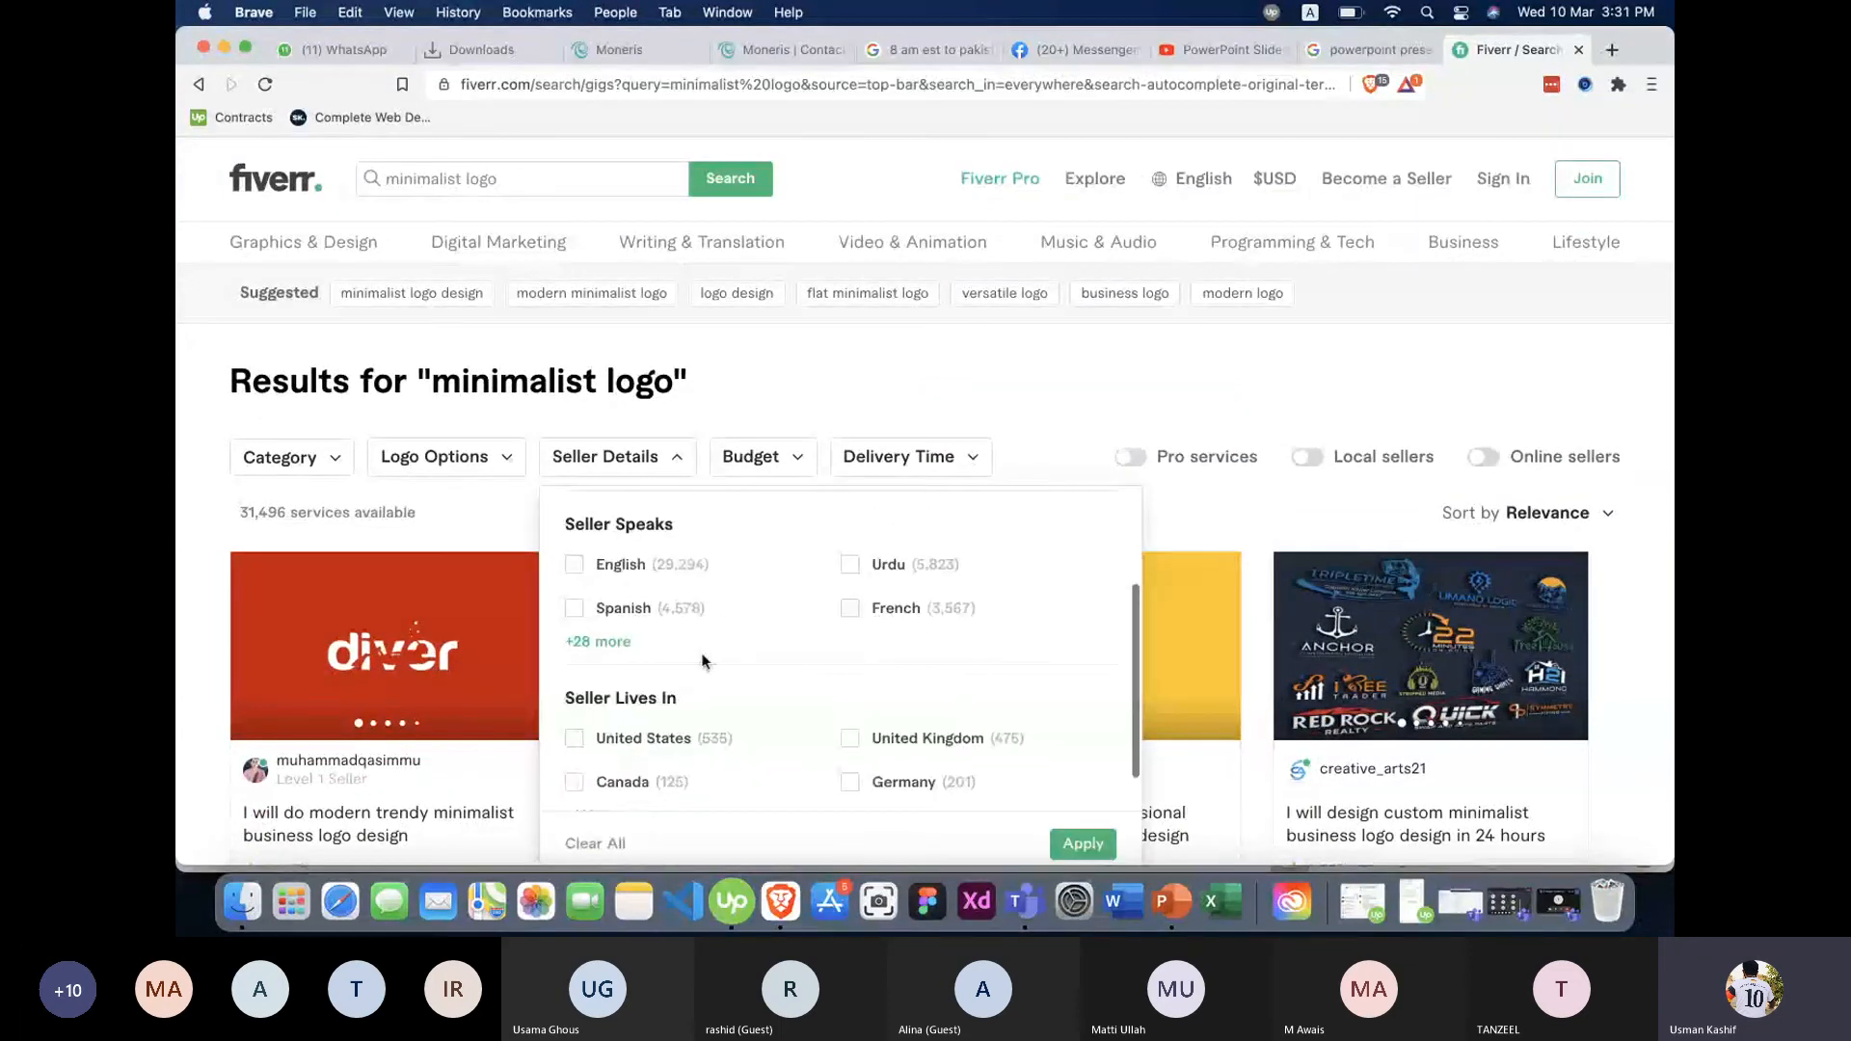
pyautogui.scroll(-1, 708, 654)
pyautogui.scroll(-1, 713, 647)
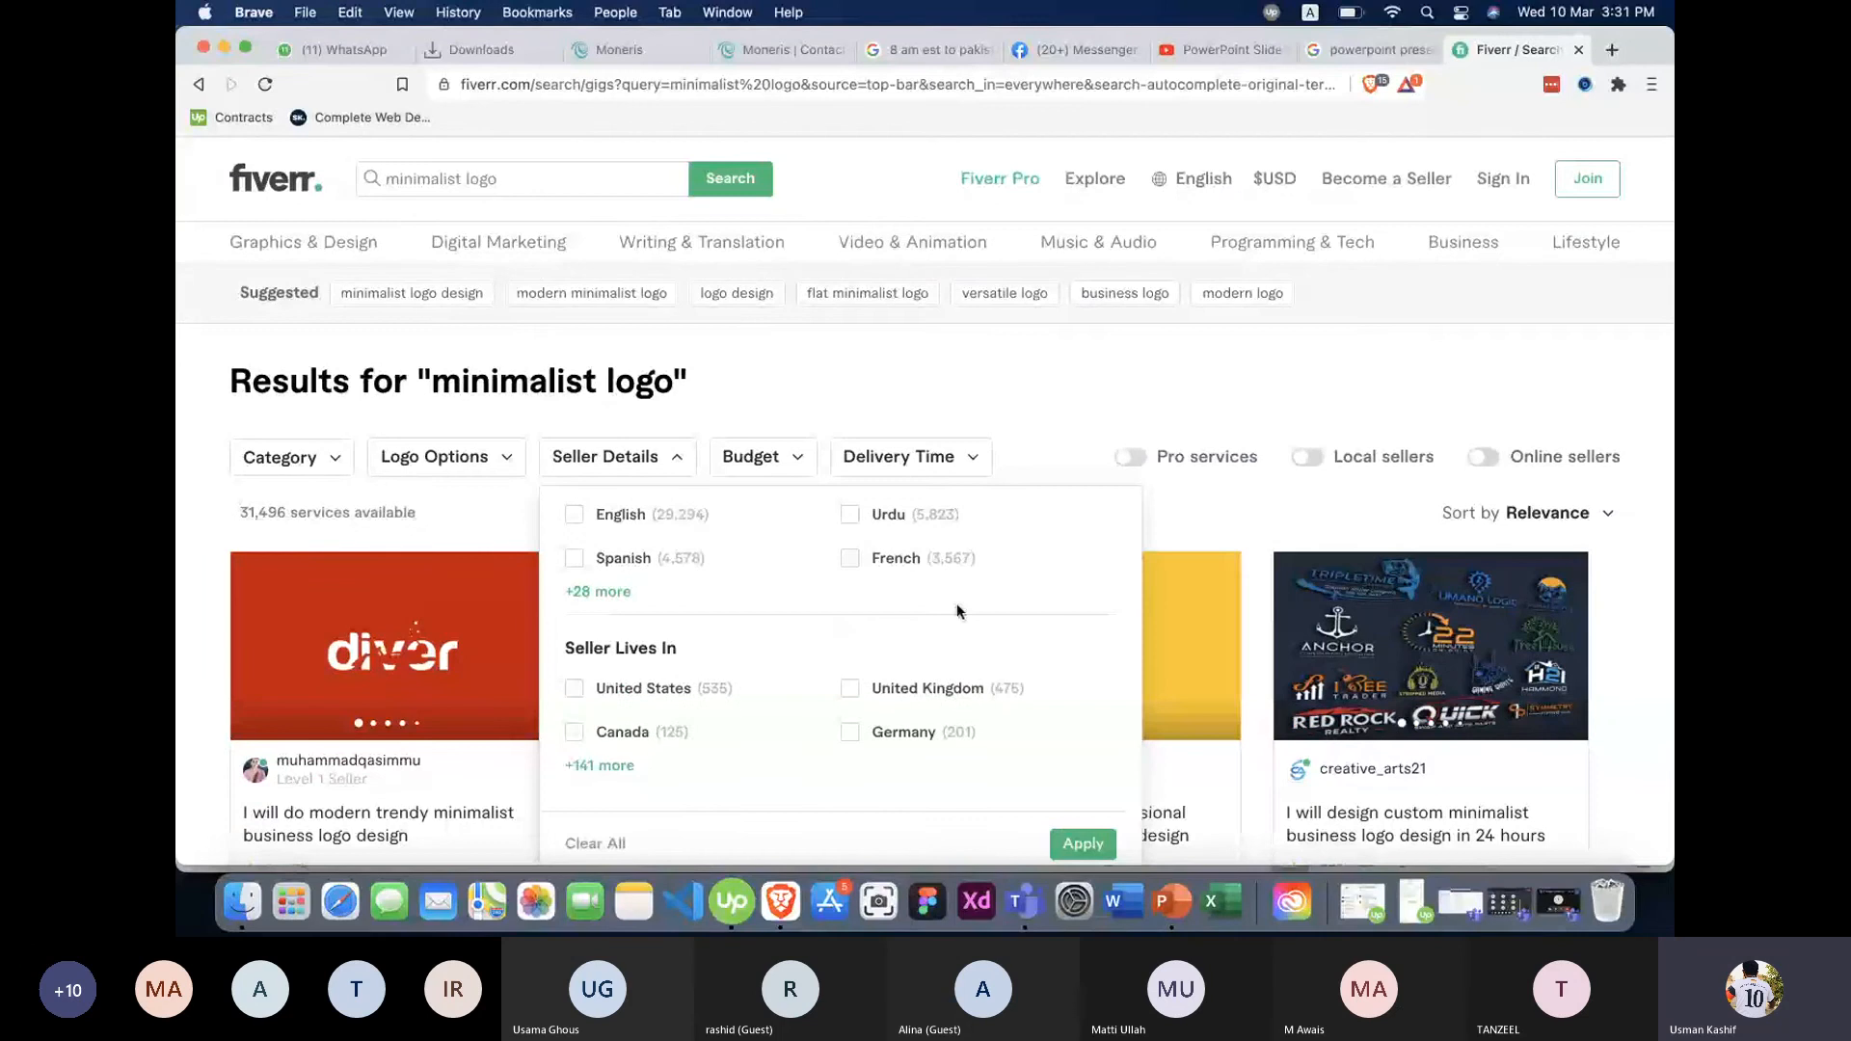
pyautogui.scroll(-3, 957, 607)
pyautogui.scroll(1, 853, 441)
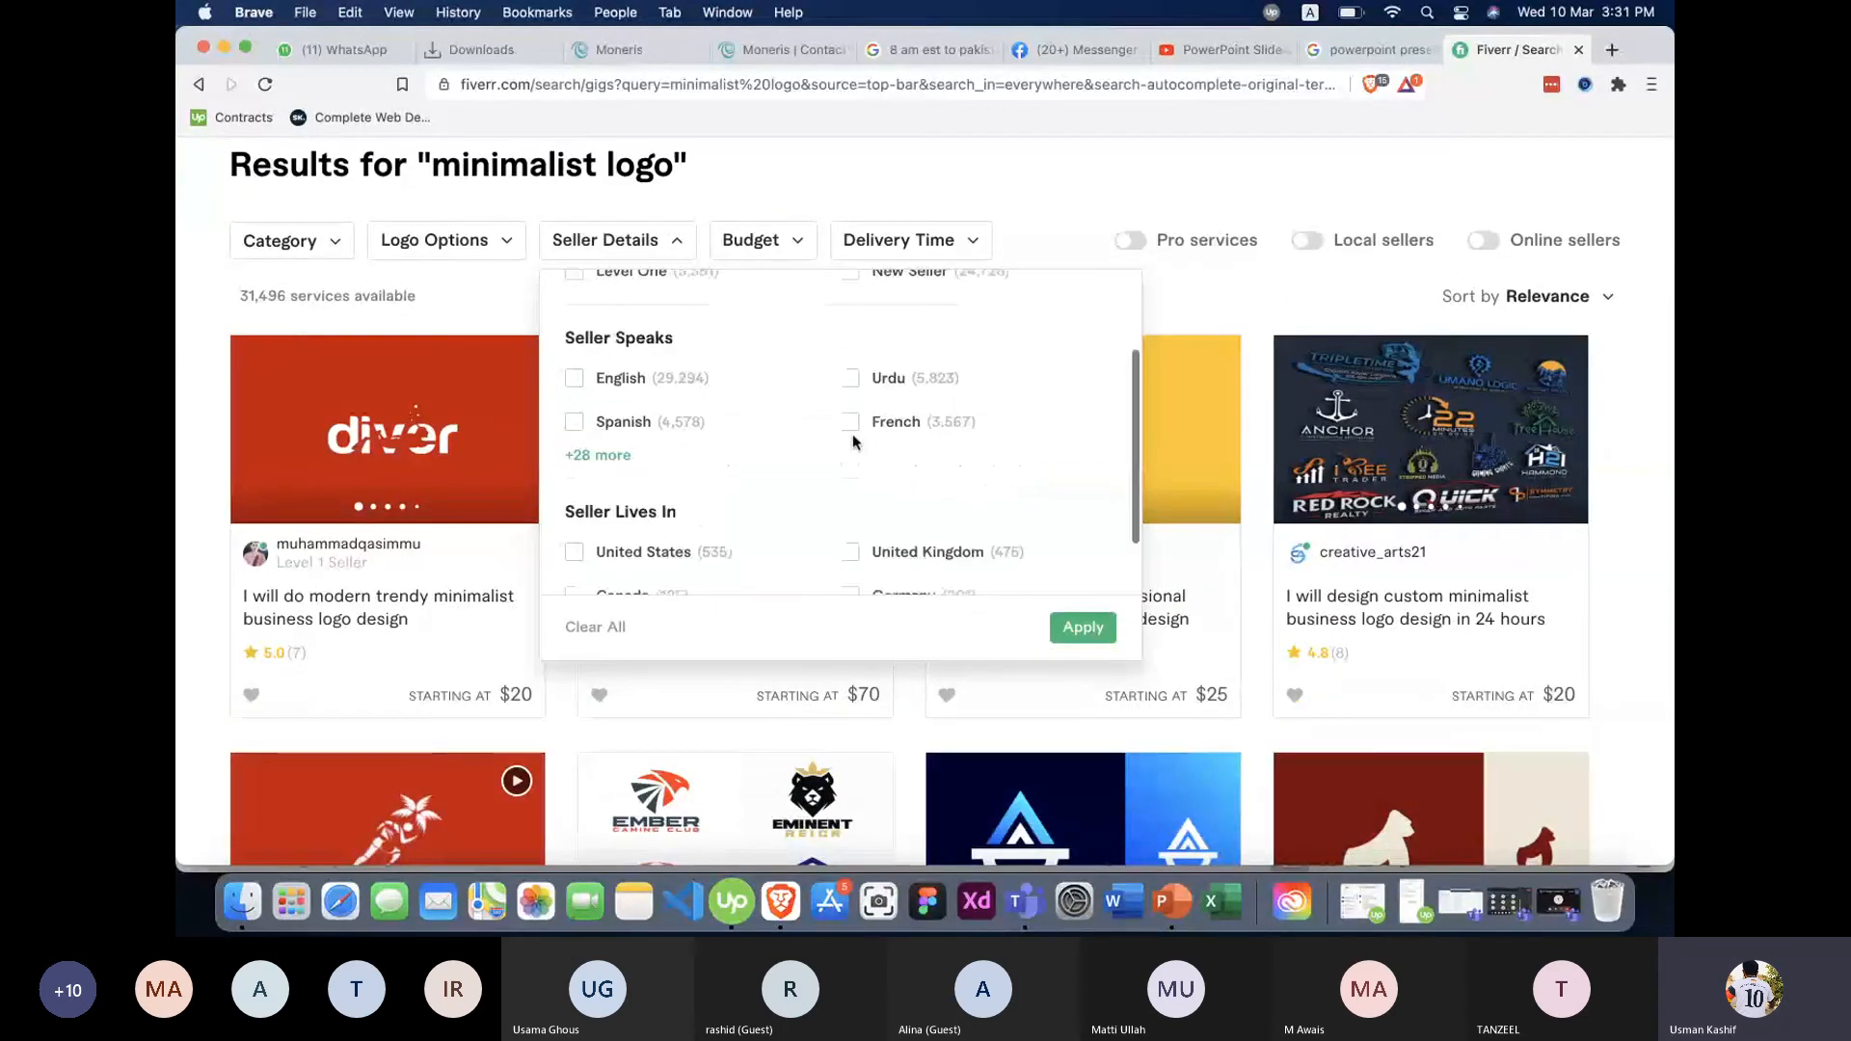
pyautogui.scroll(1, 852, 438)
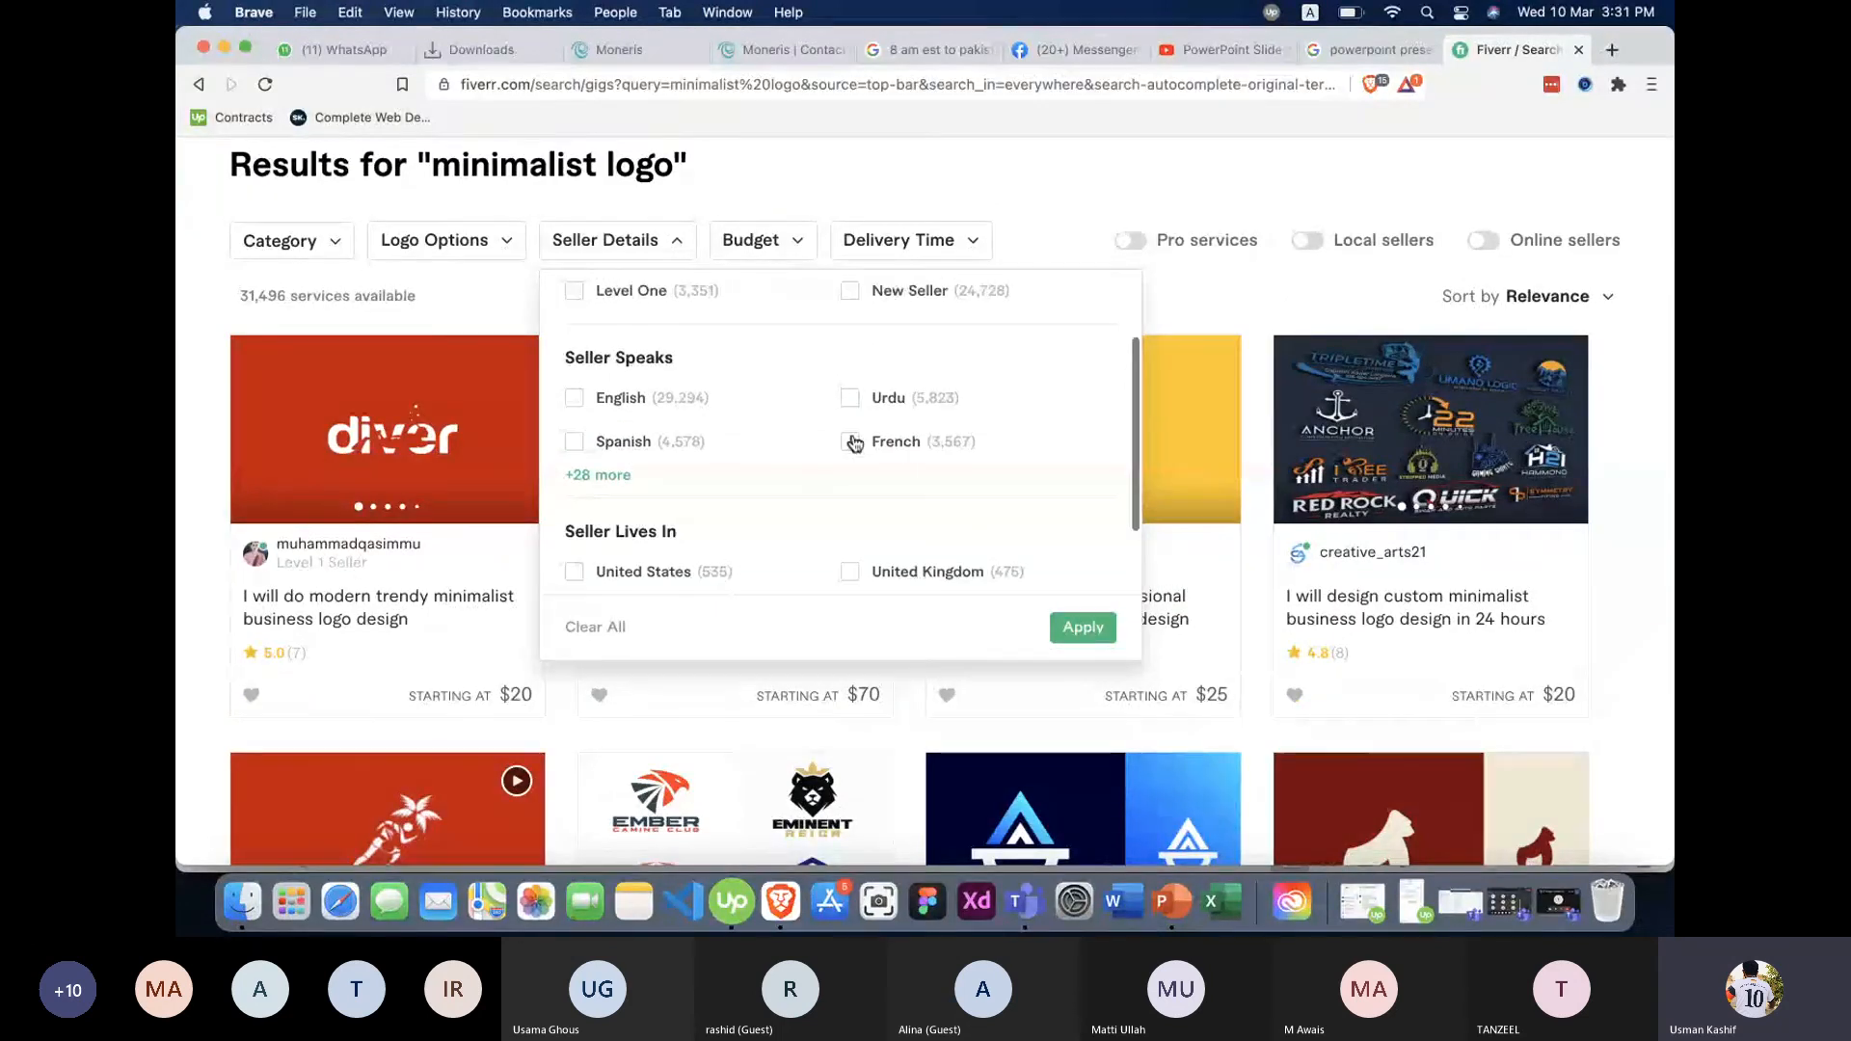
# Expand the seller language filter, limit the minimalist logo results to Portuguese-speaking sellers and look over the listed services.
pyautogui.click(587, 475)
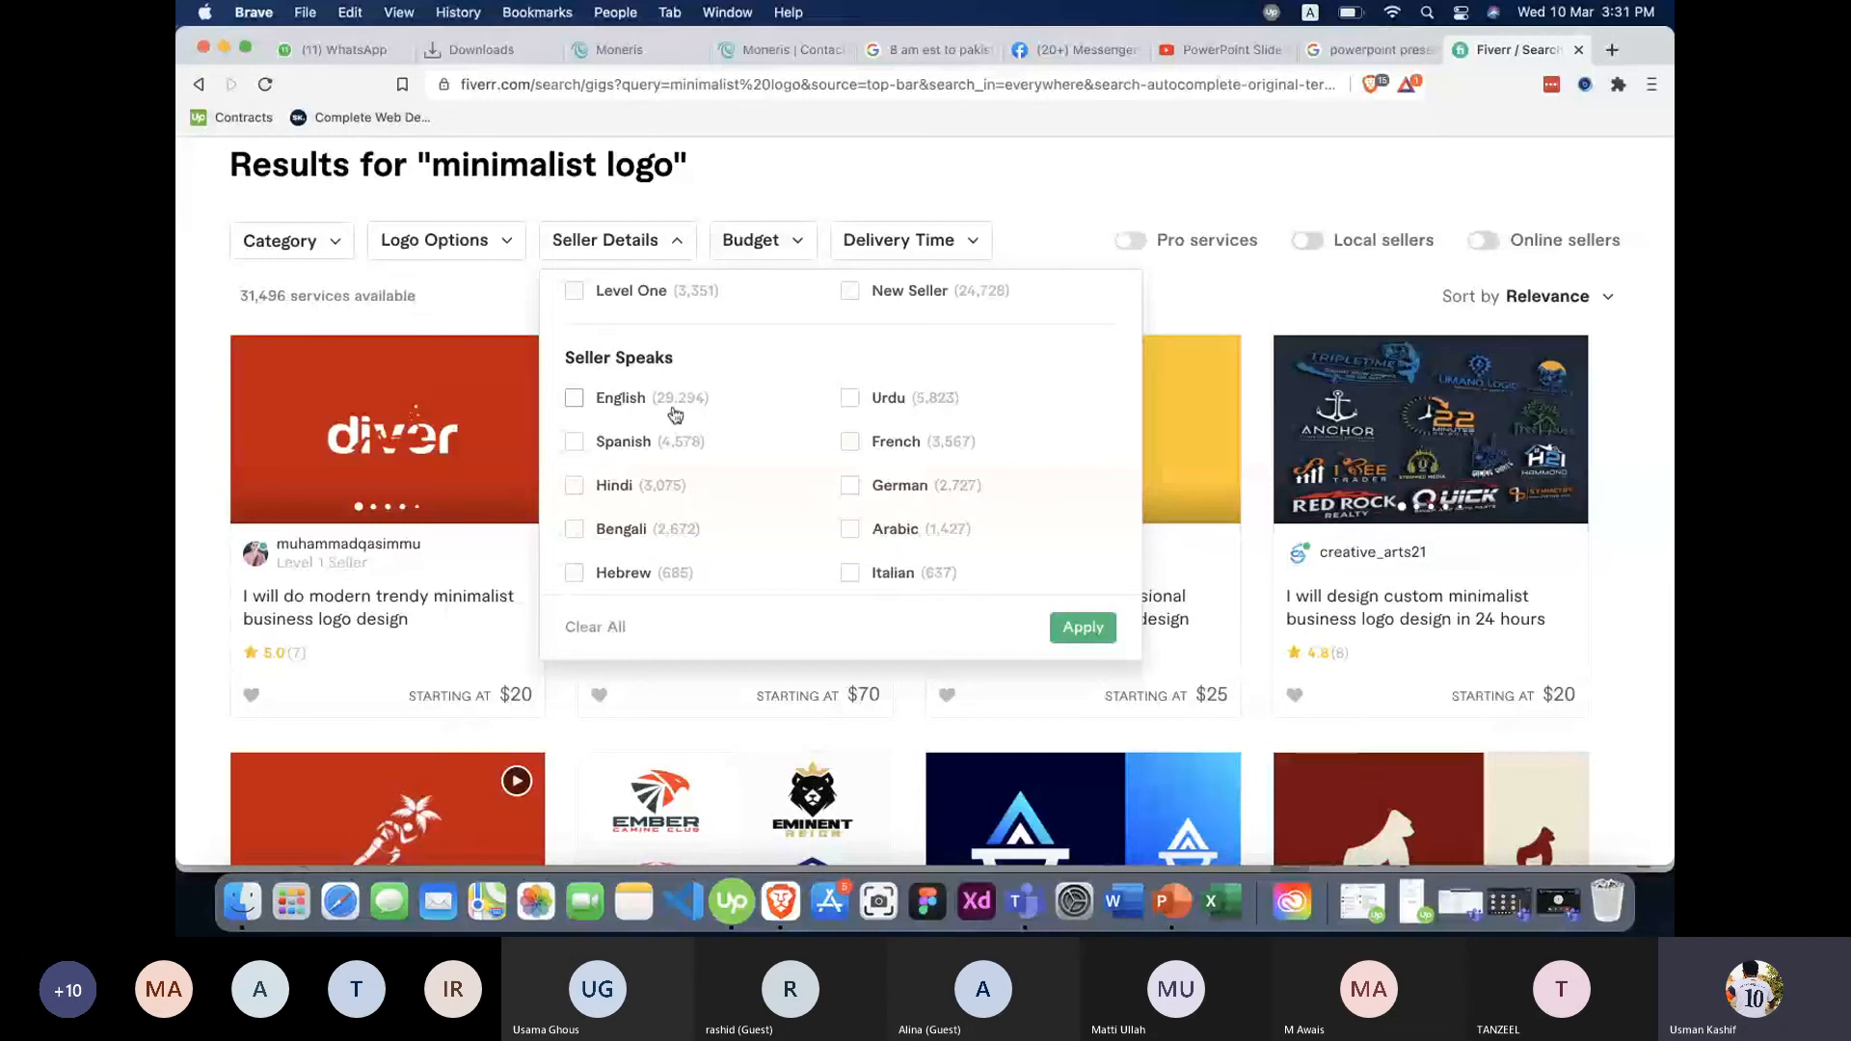
pyautogui.scroll(-10, 675, 415)
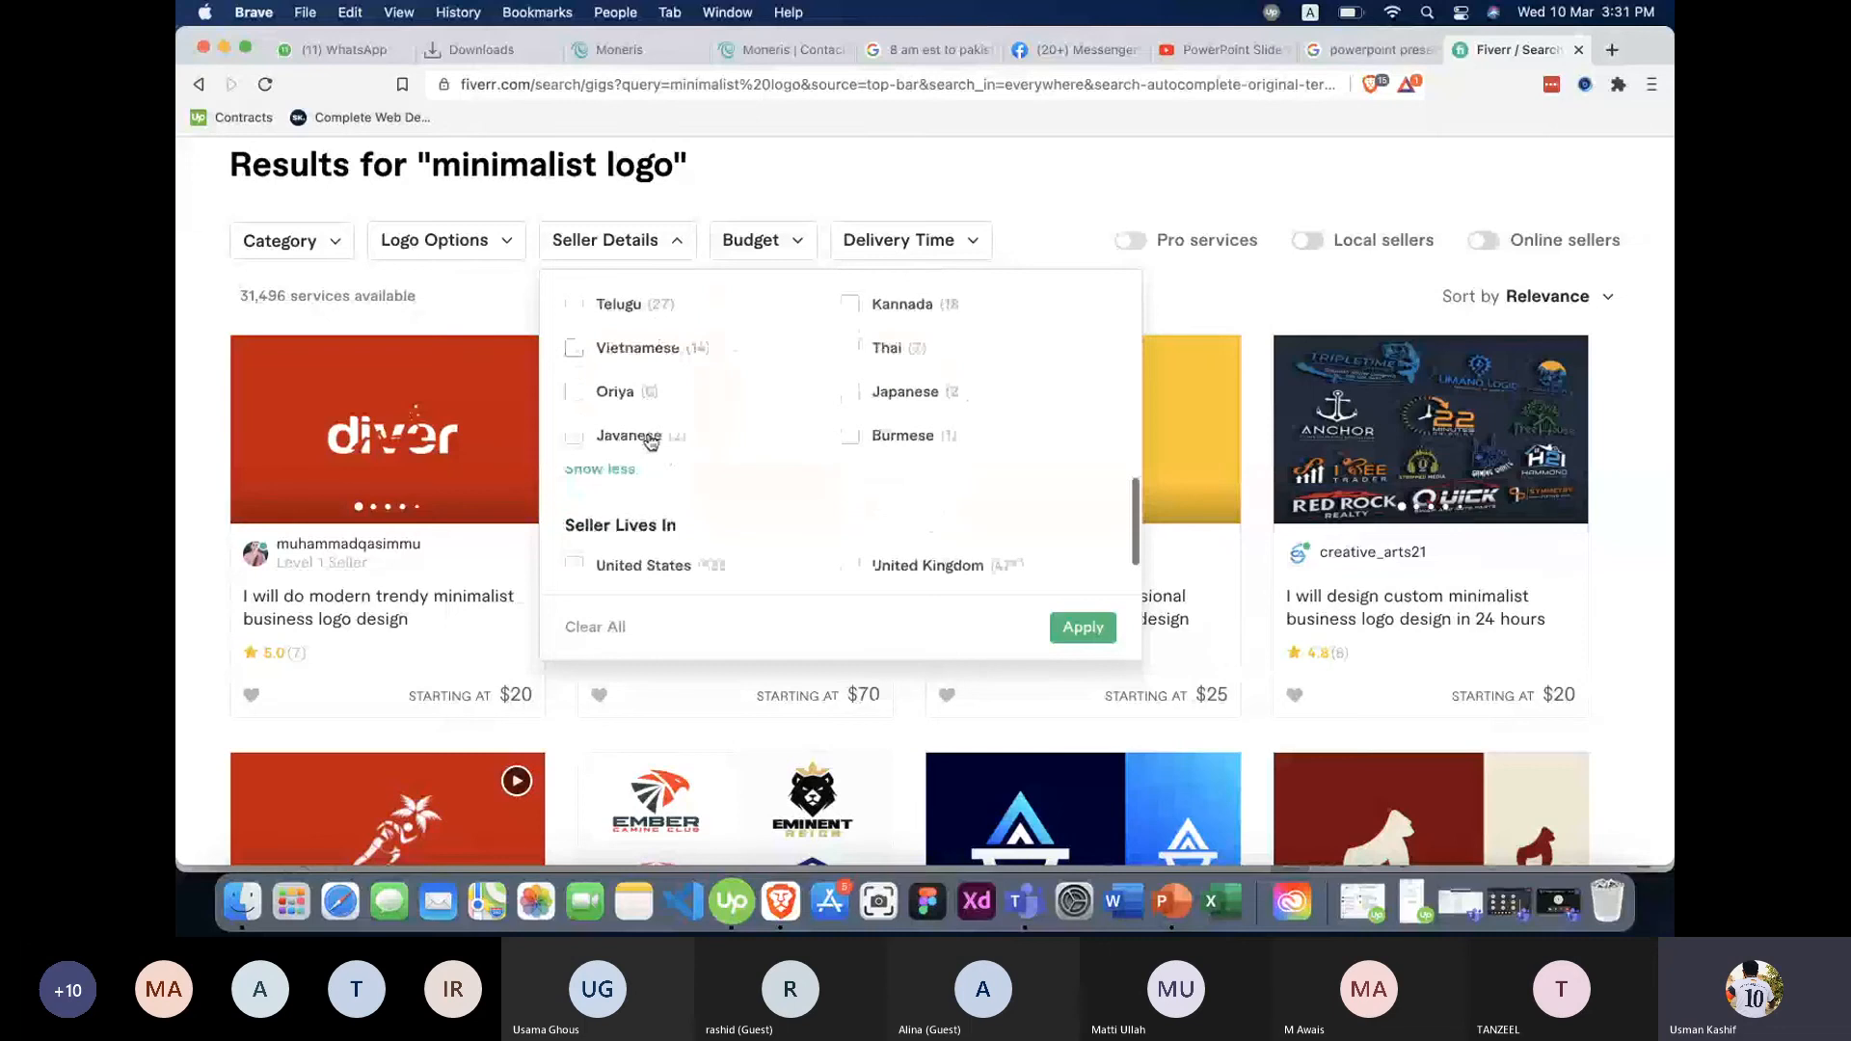
pyautogui.scroll(5, 651, 440)
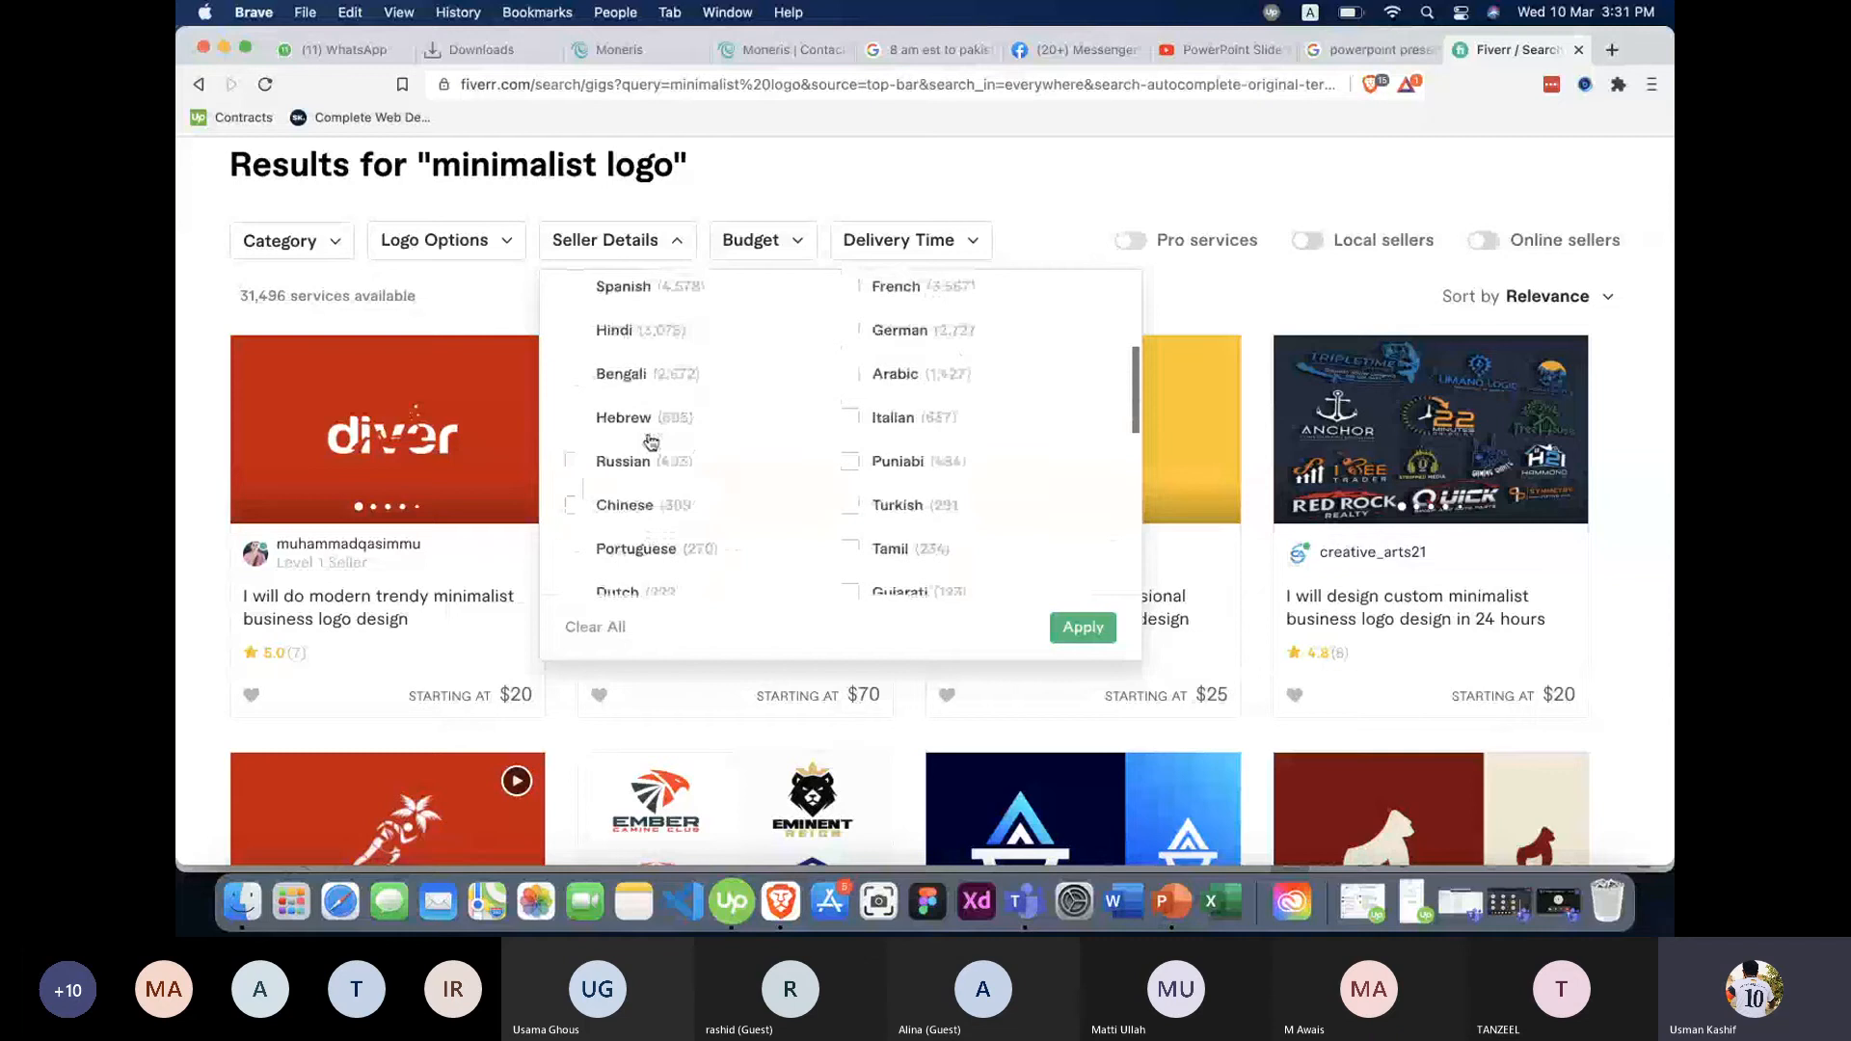
pyautogui.scroll(-4, 651, 440)
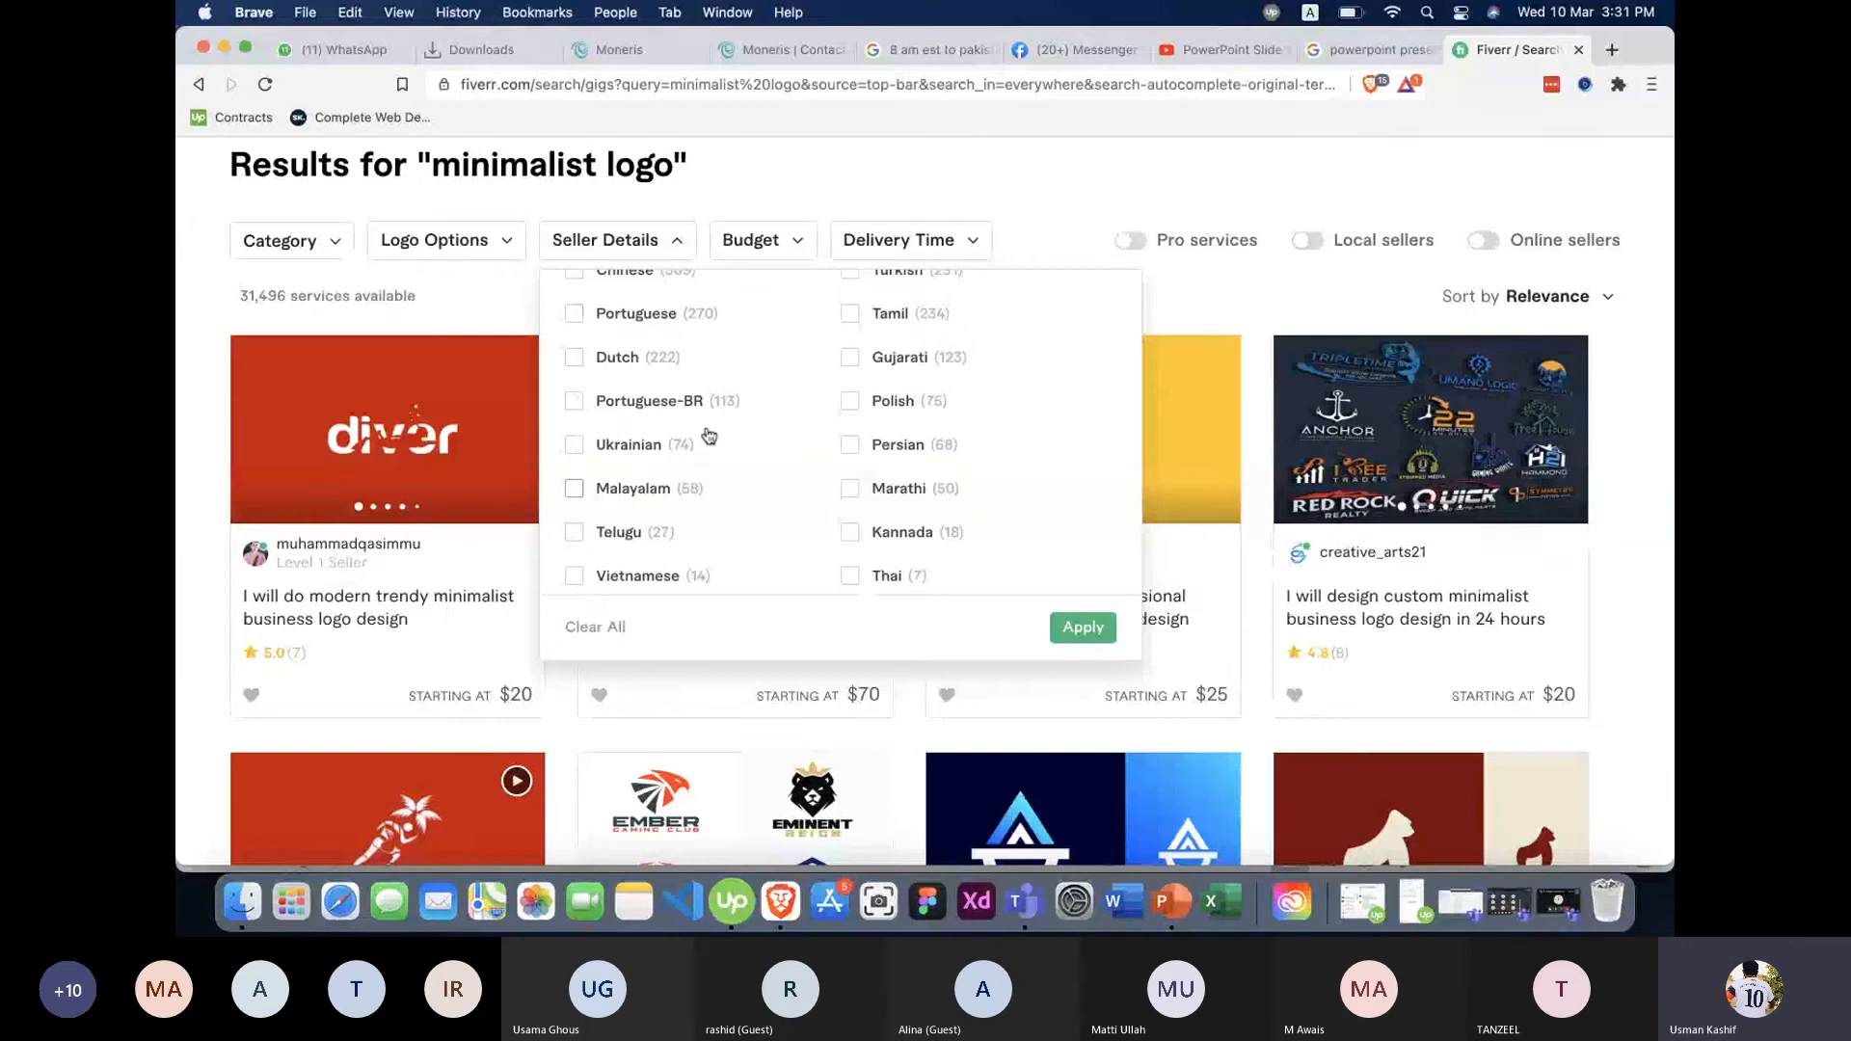
pyautogui.click(573, 313)
pyautogui.click(1082, 628)
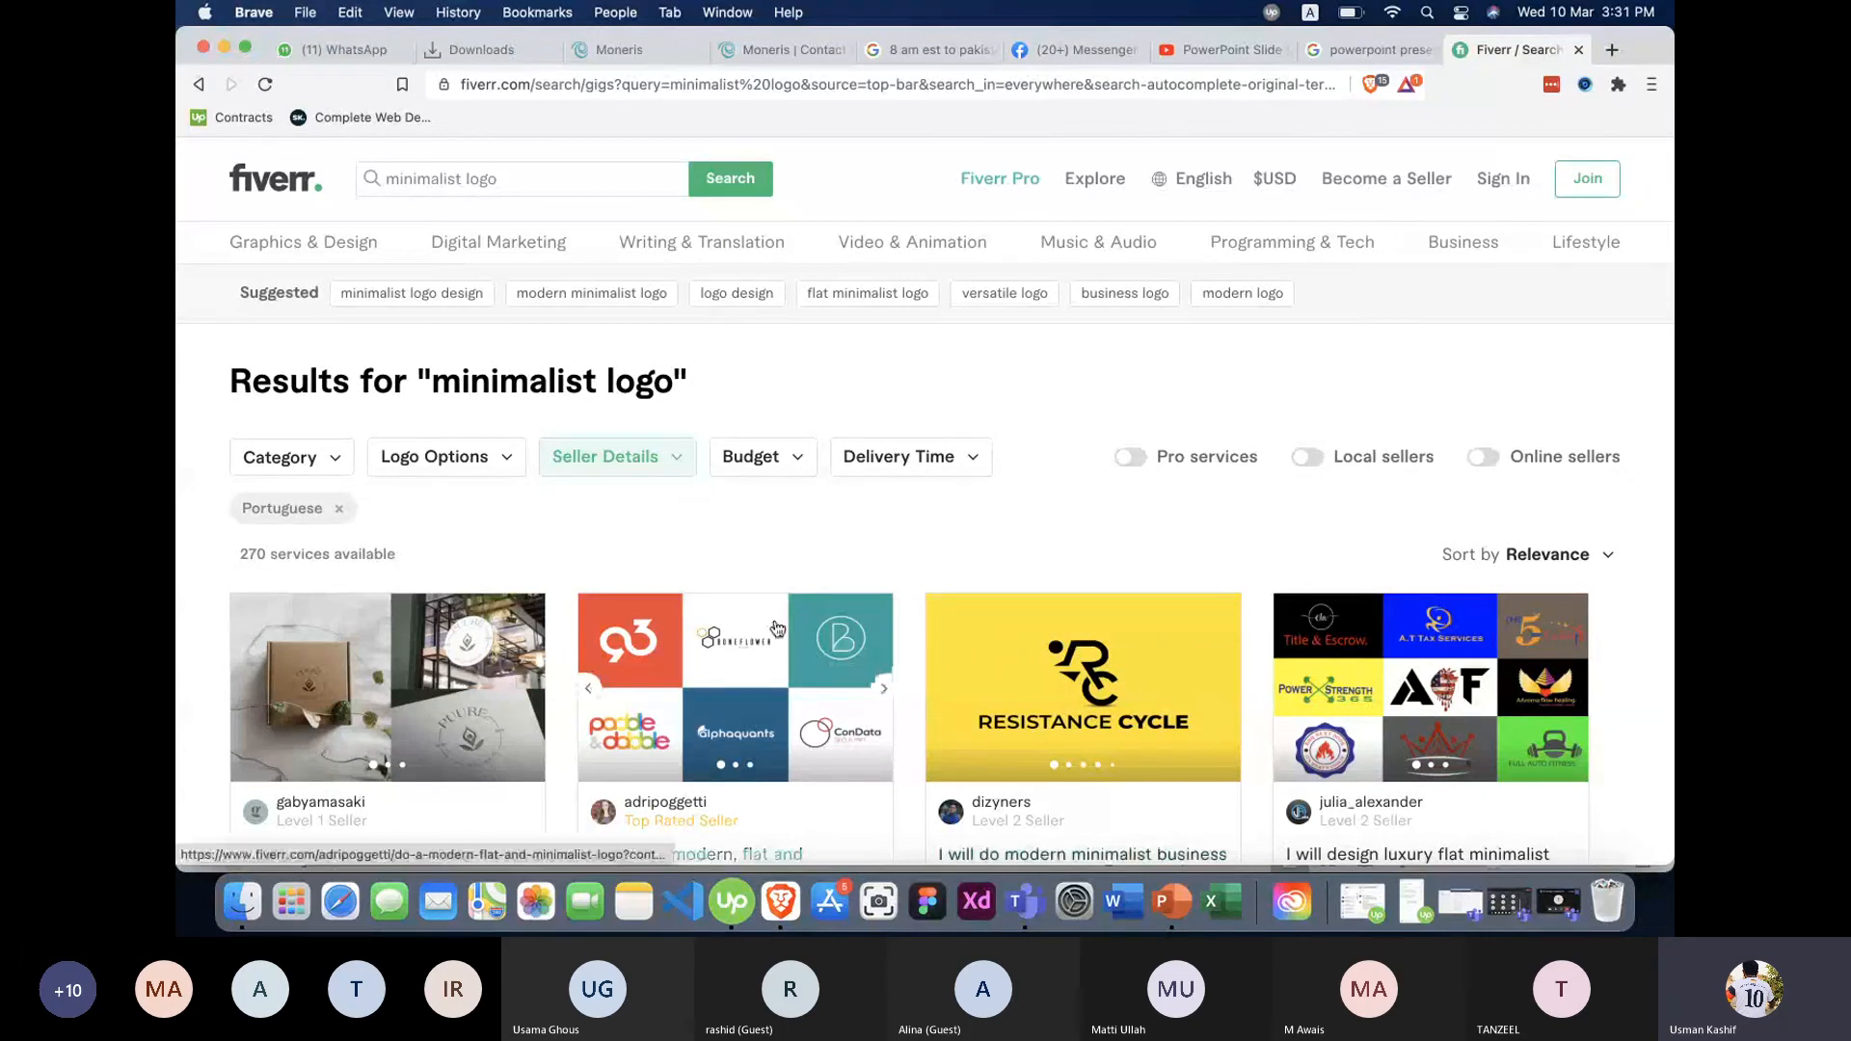
pyautogui.scroll(-3, 777, 628)
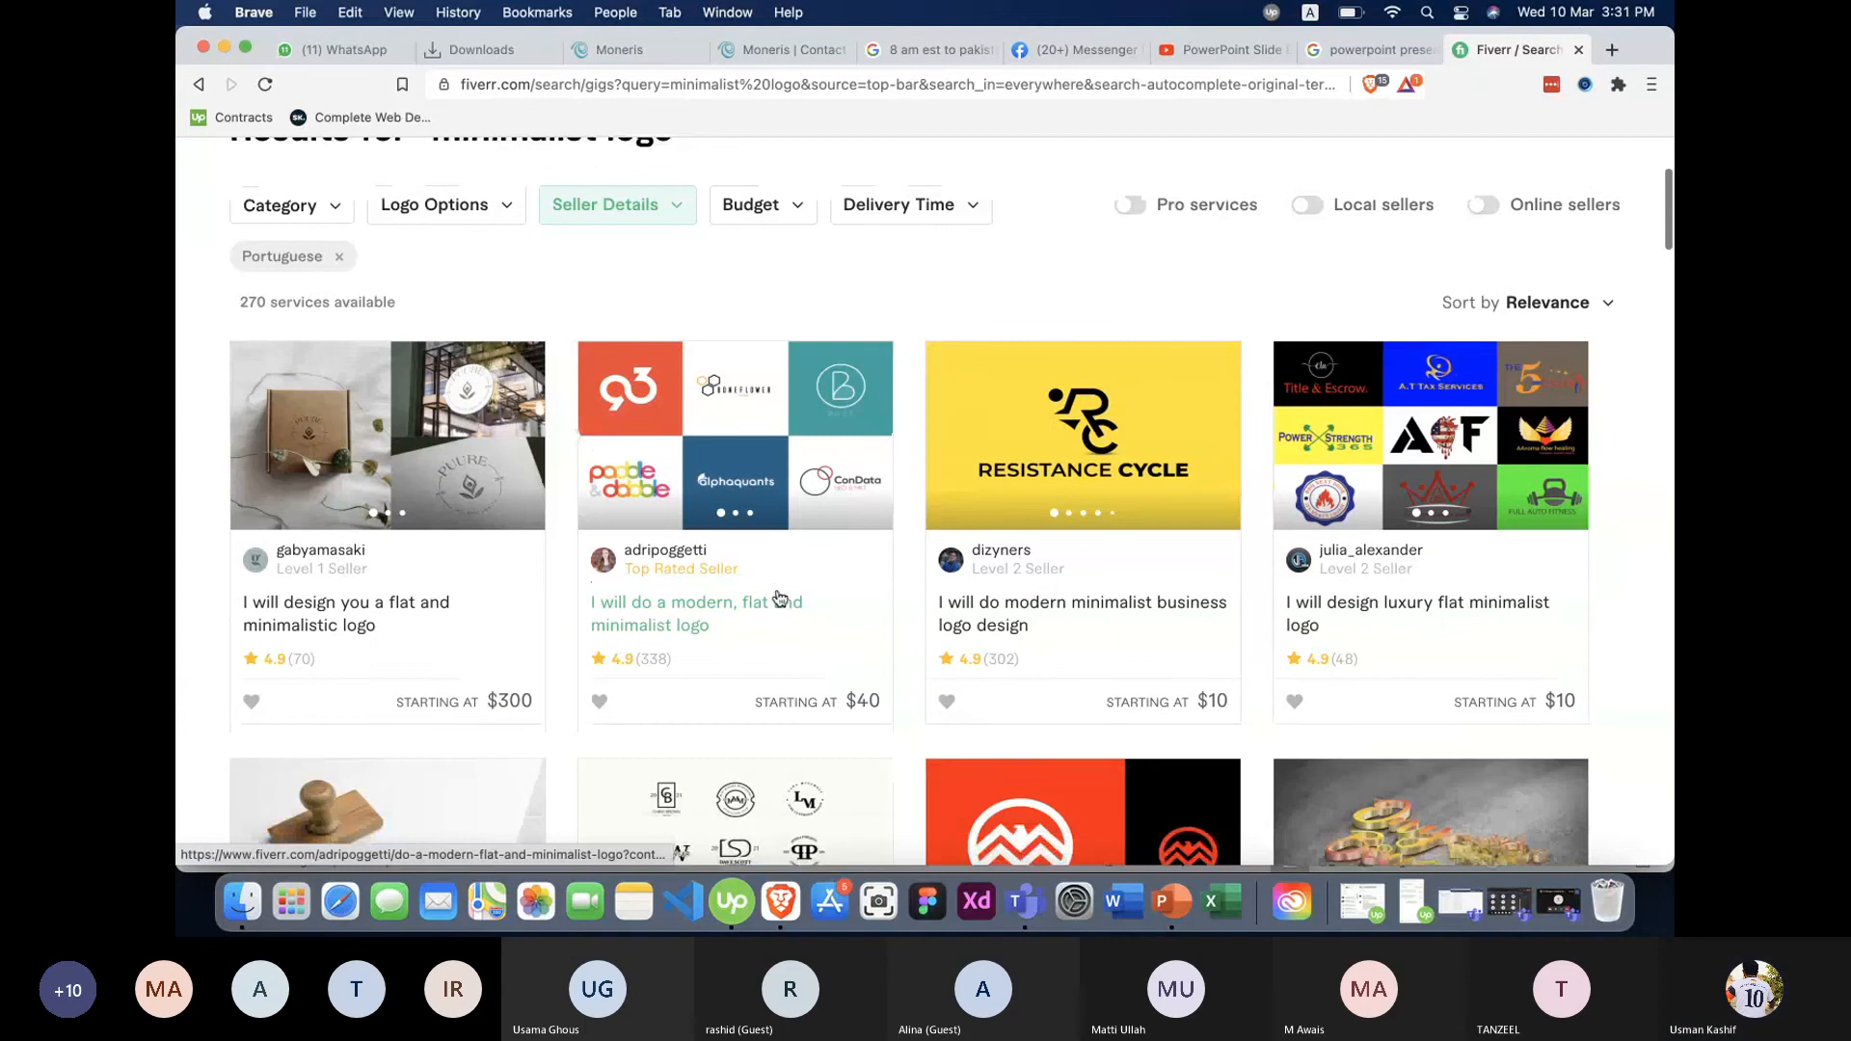
pyautogui.scroll(-3, 780, 597)
pyautogui.scroll(-2, 780, 597)
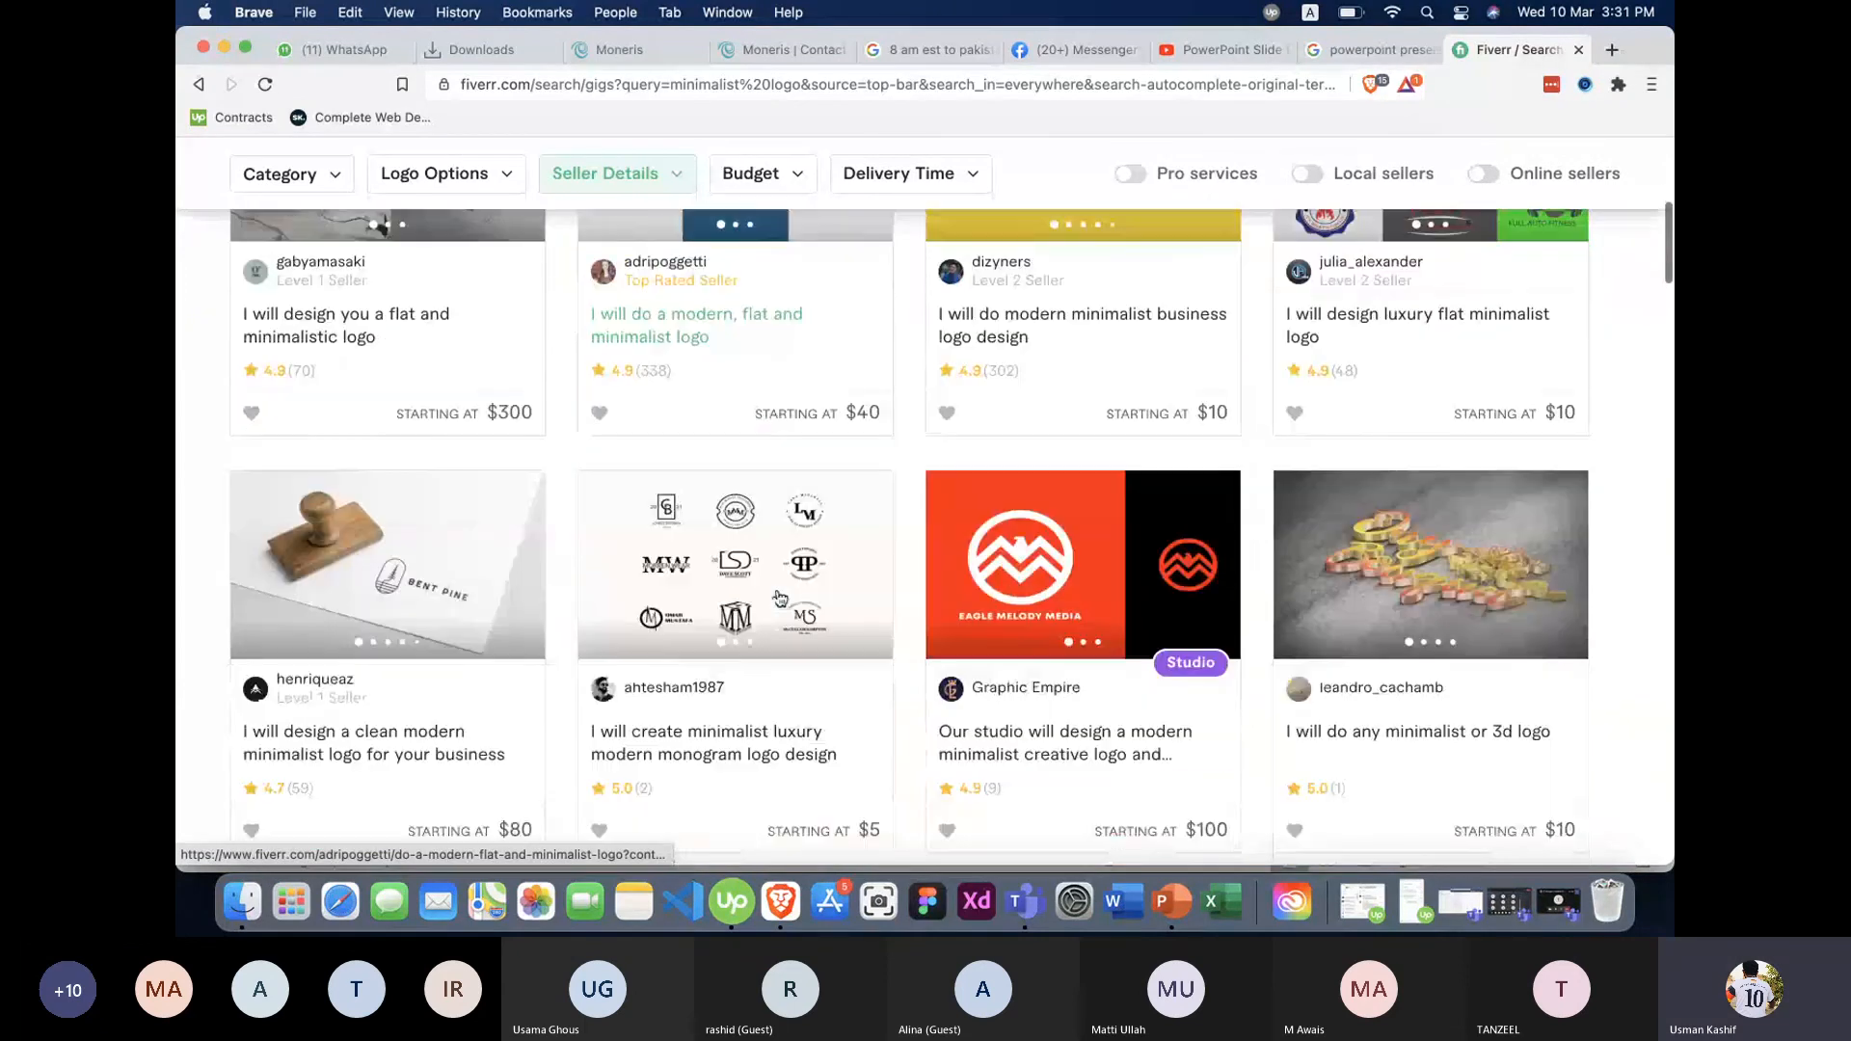
pyautogui.scroll(6, 780, 597)
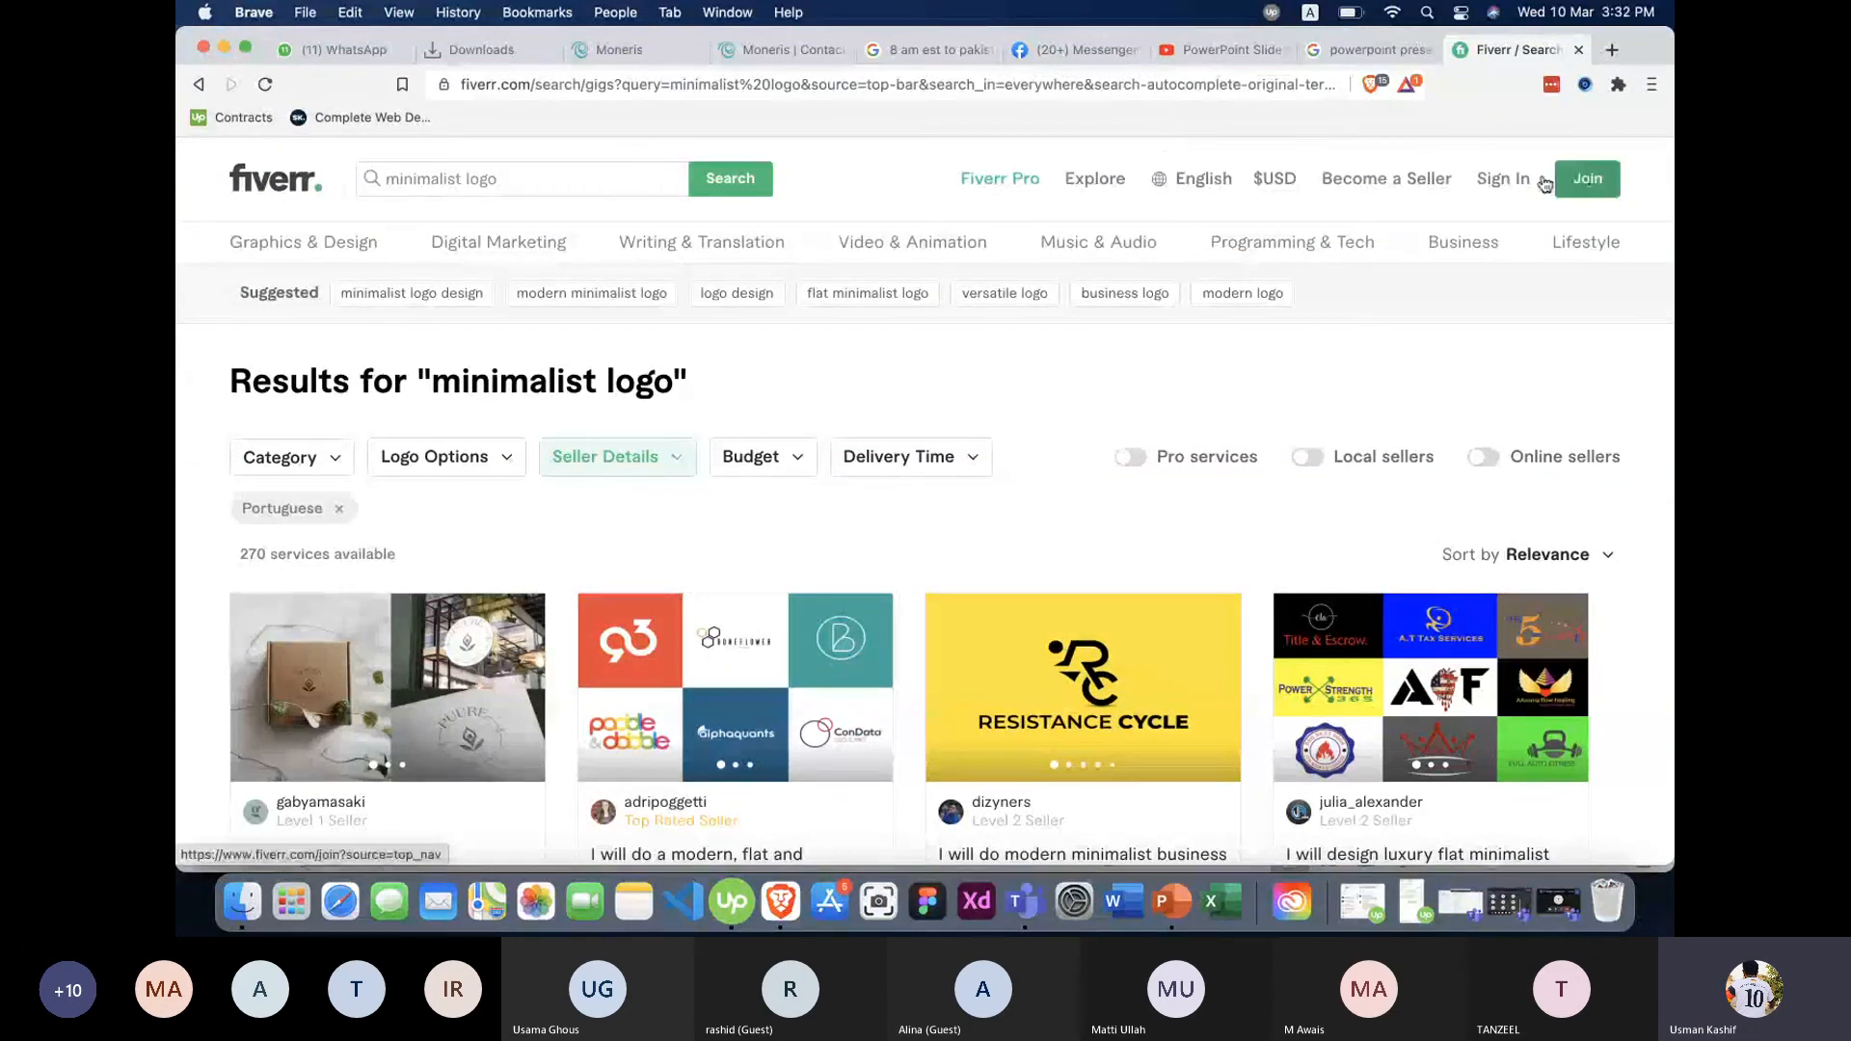
# Search Google for "google translate" in a new browser tab.
pyautogui.click(1610, 50)
pyautogui.write('google translate')
pyautogui.press('Return')
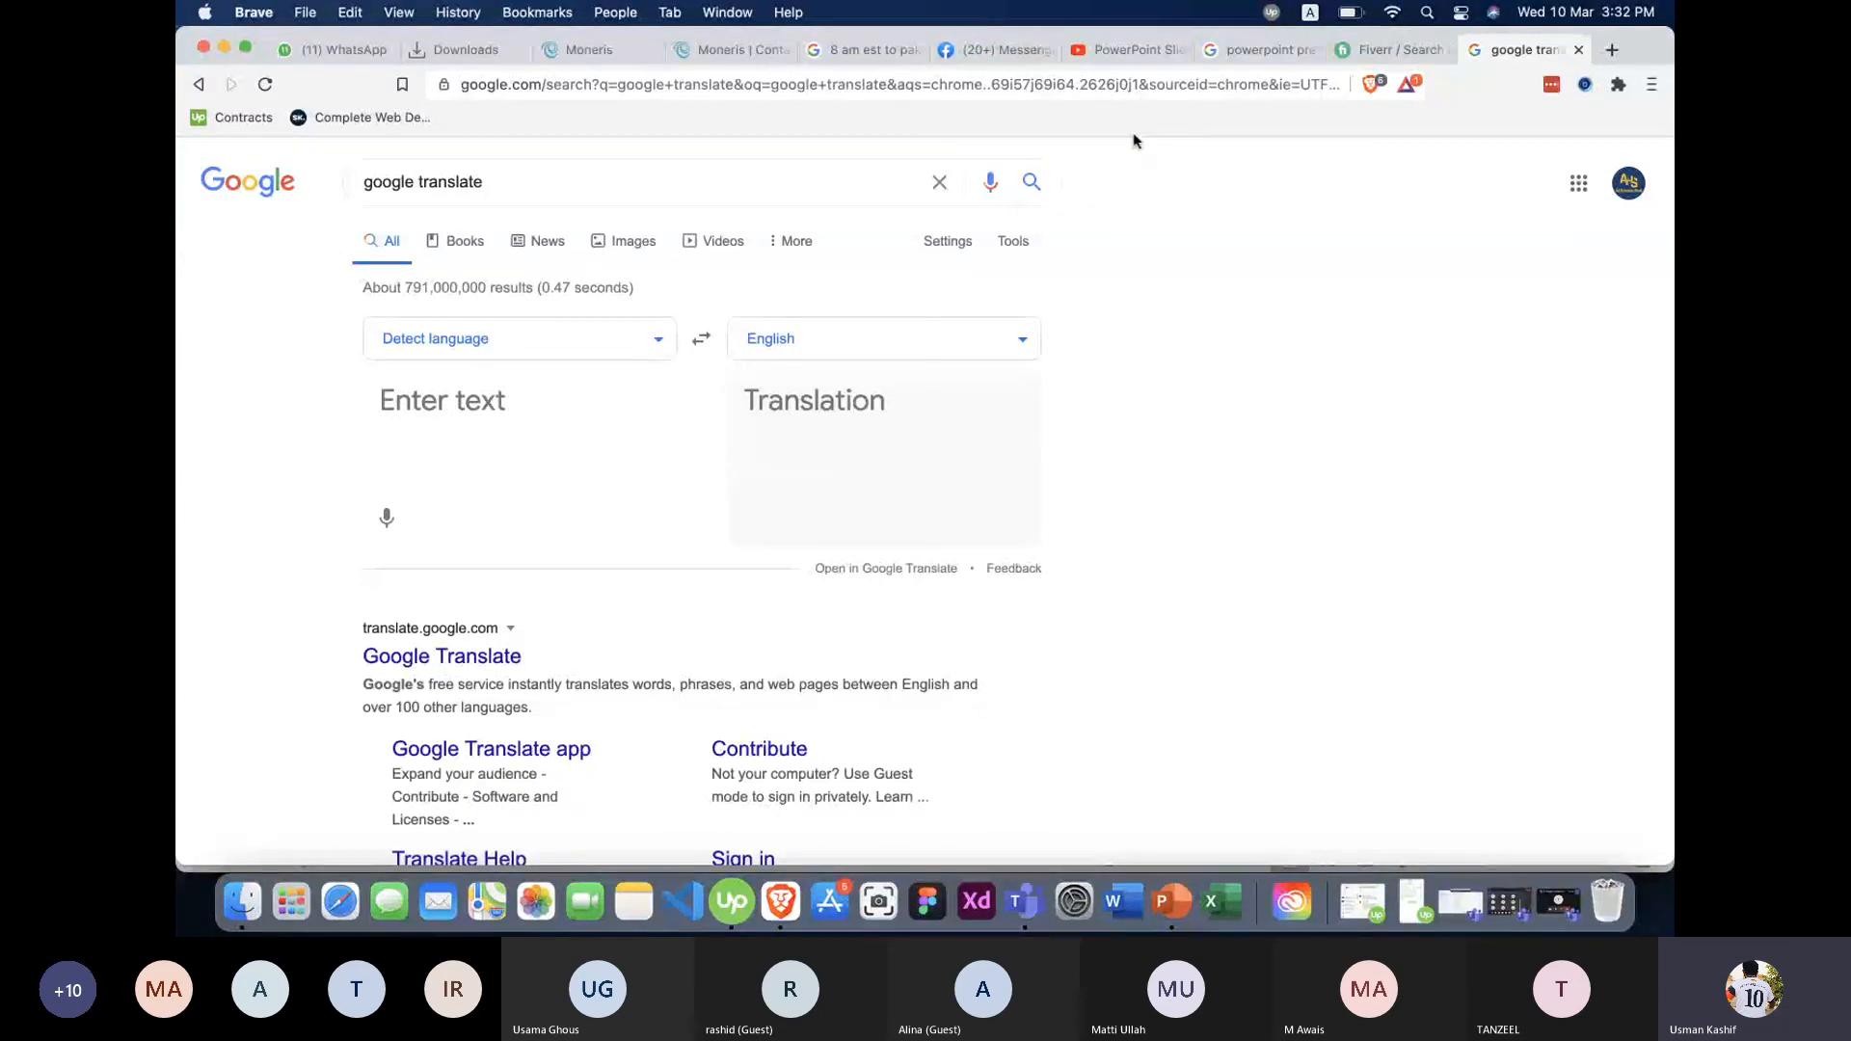
# Change the Google search to "chinese to english" to bring up the Chinese-to-English translator.
pyautogui.moveTo(416, 186); pyautogui.dragTo(342, 192)
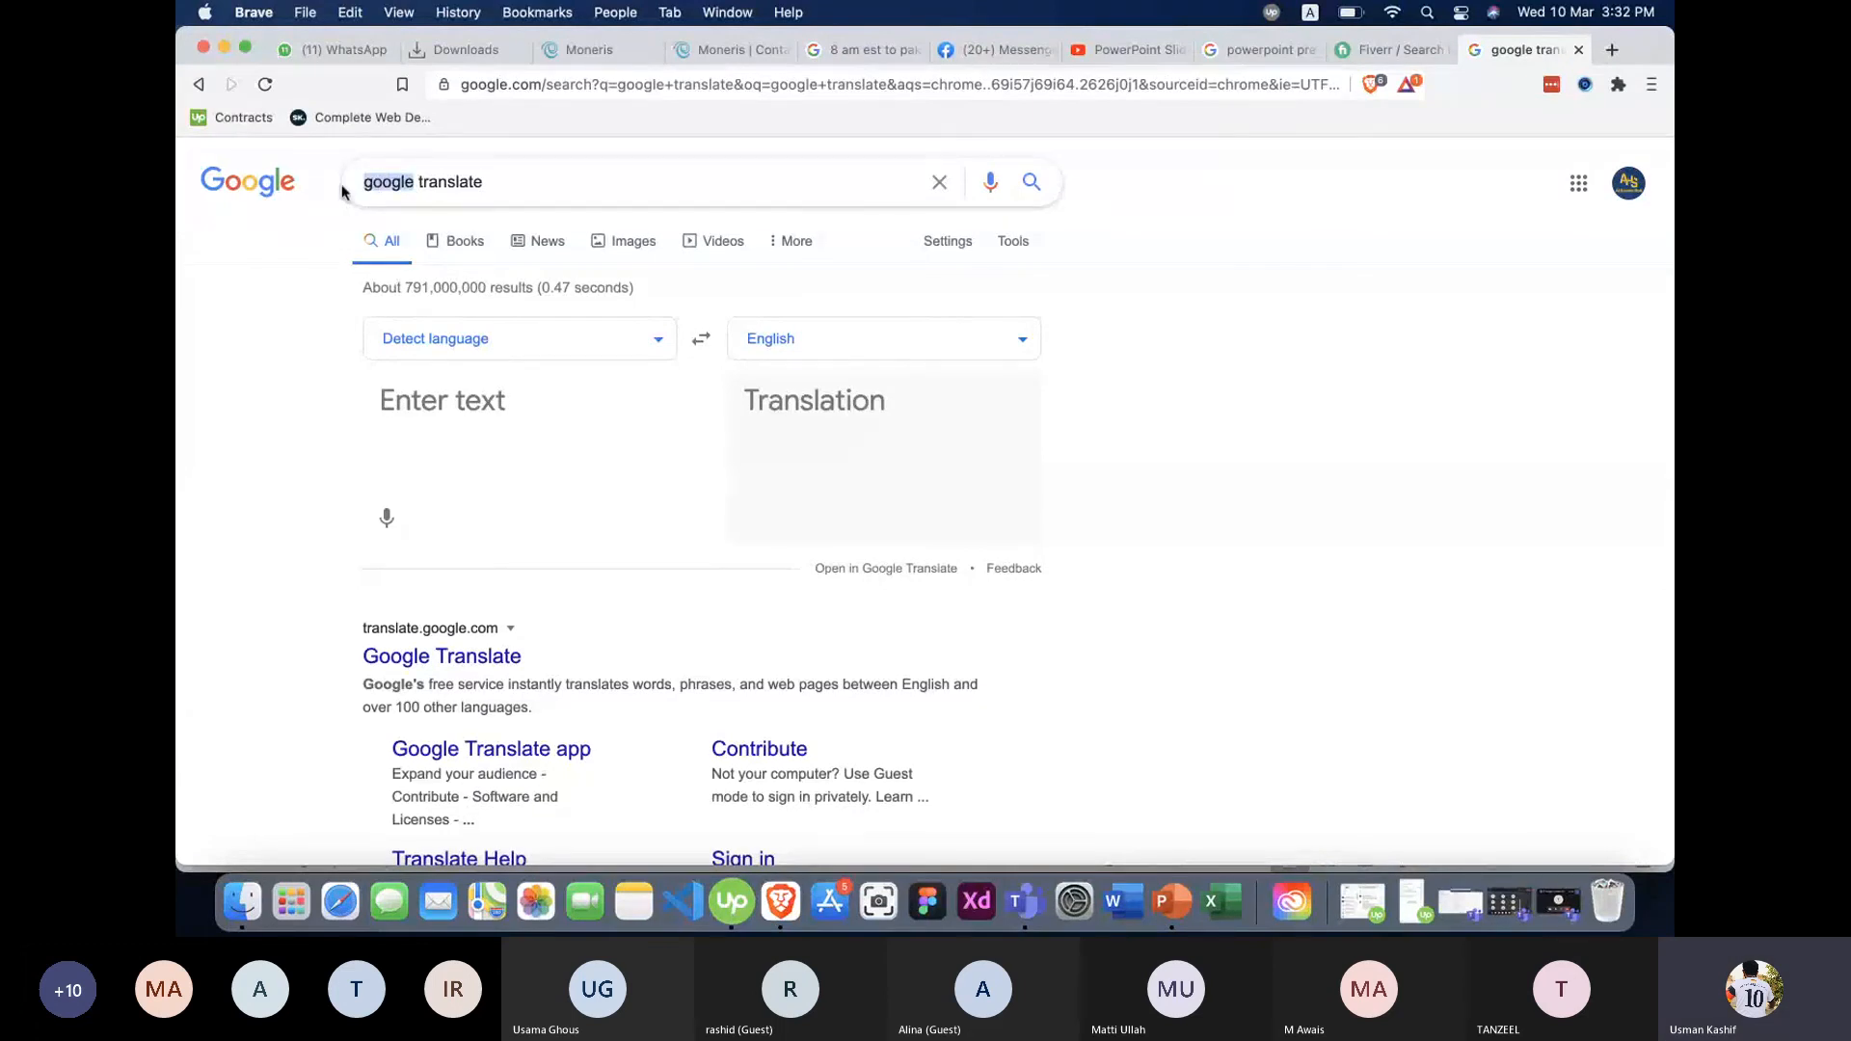
pyautogui.write('chi')
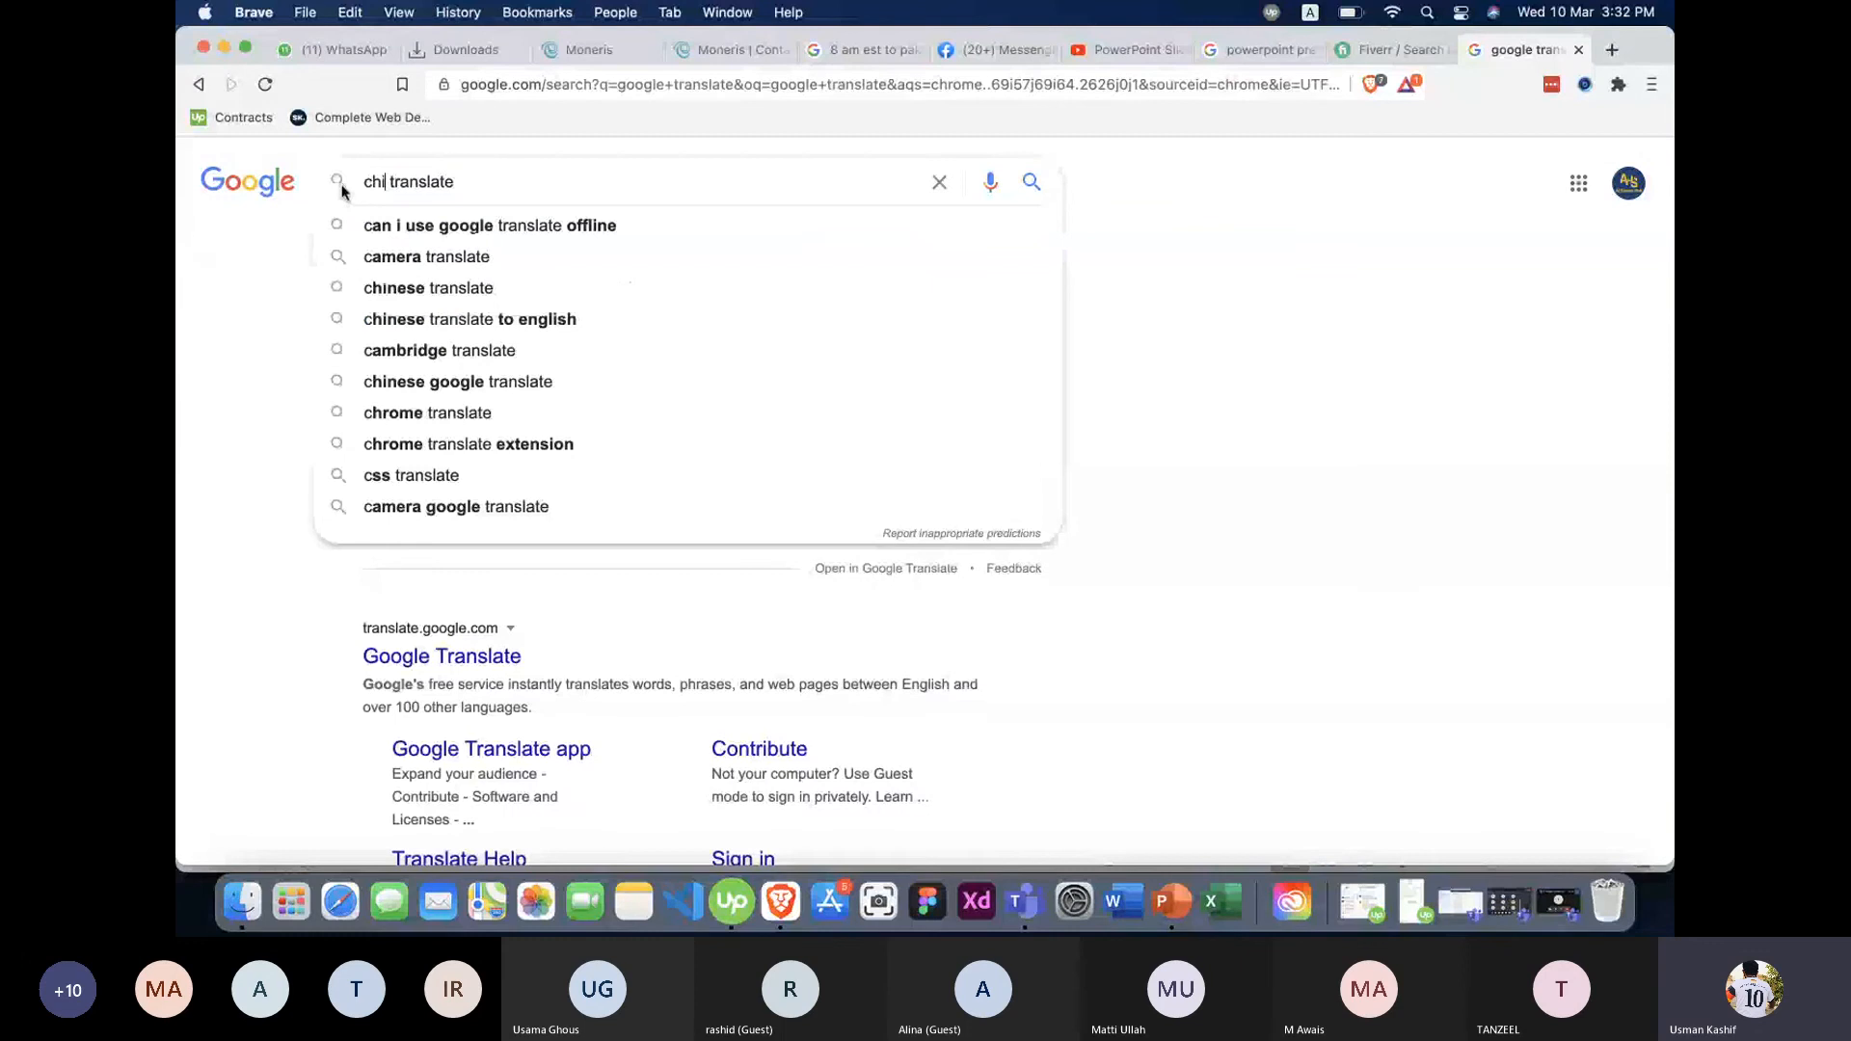
pyautogui.write('nese')
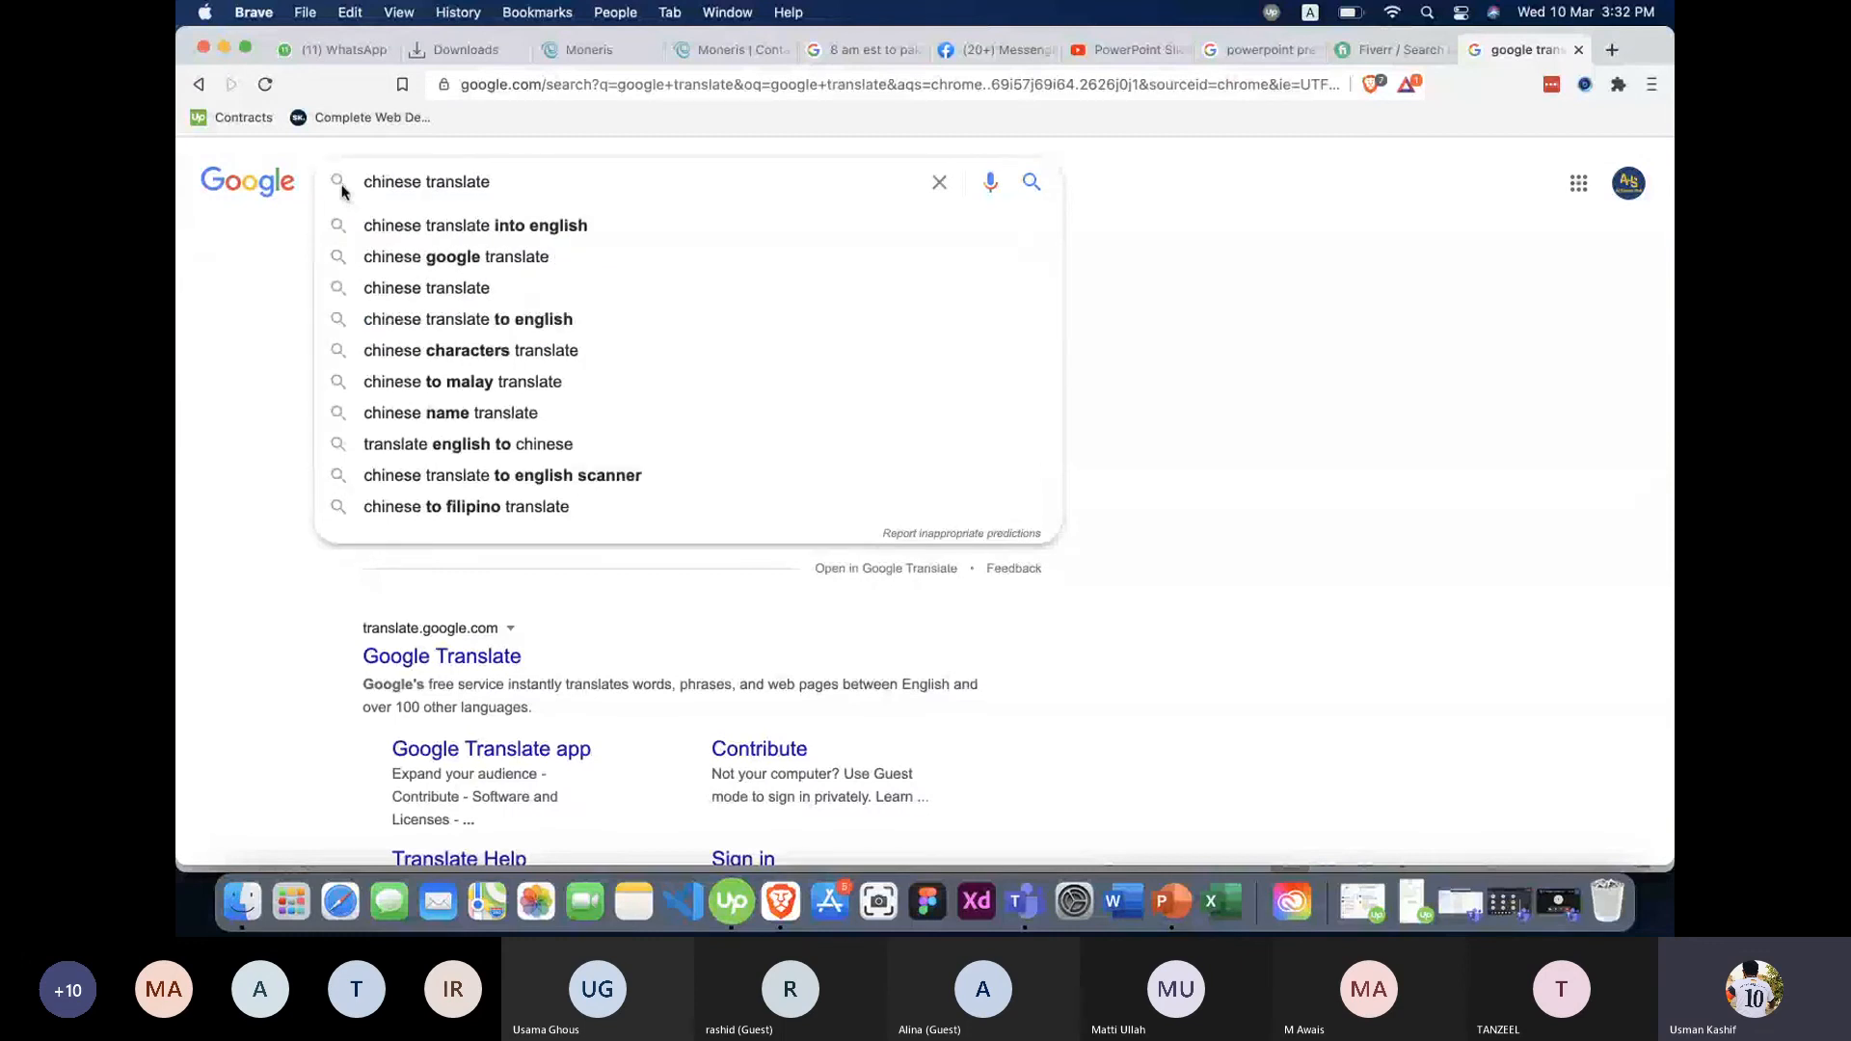
pyautogui.write(' to e')
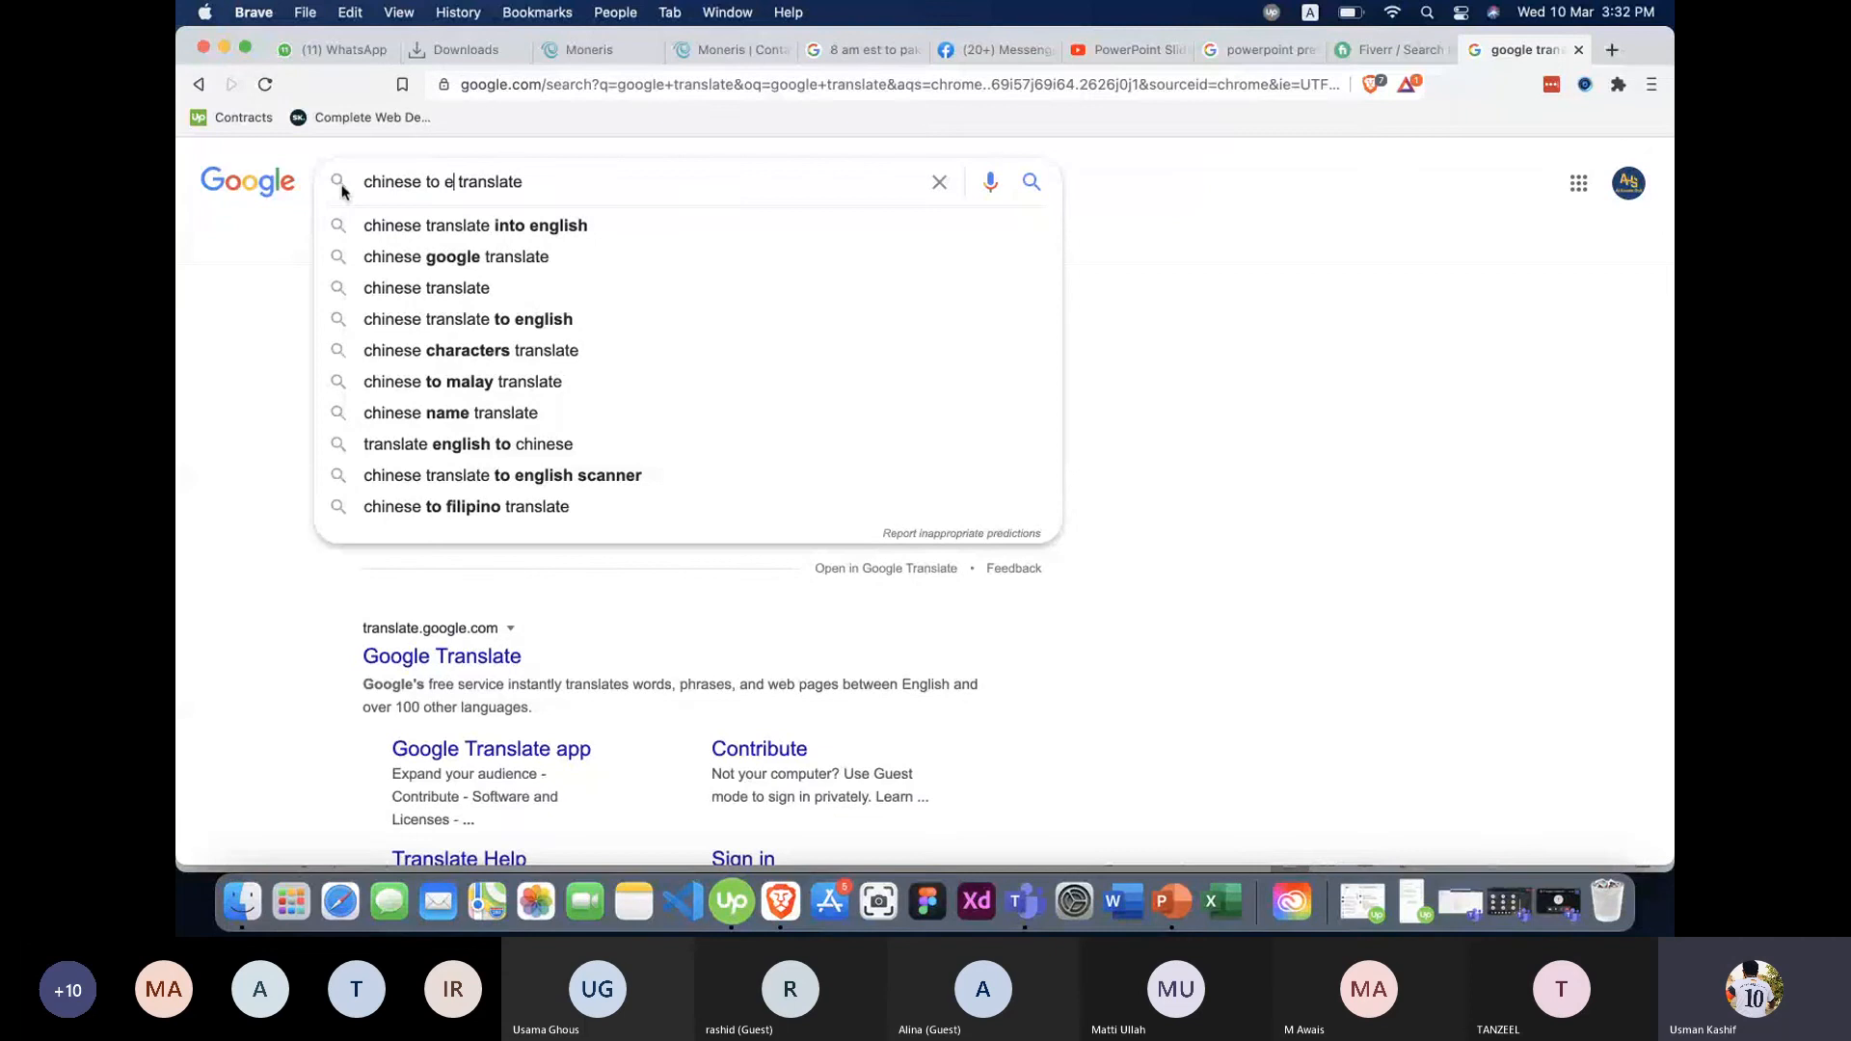
pyautogui.write('nglish')
pyautogui.press('shift+super+Right')
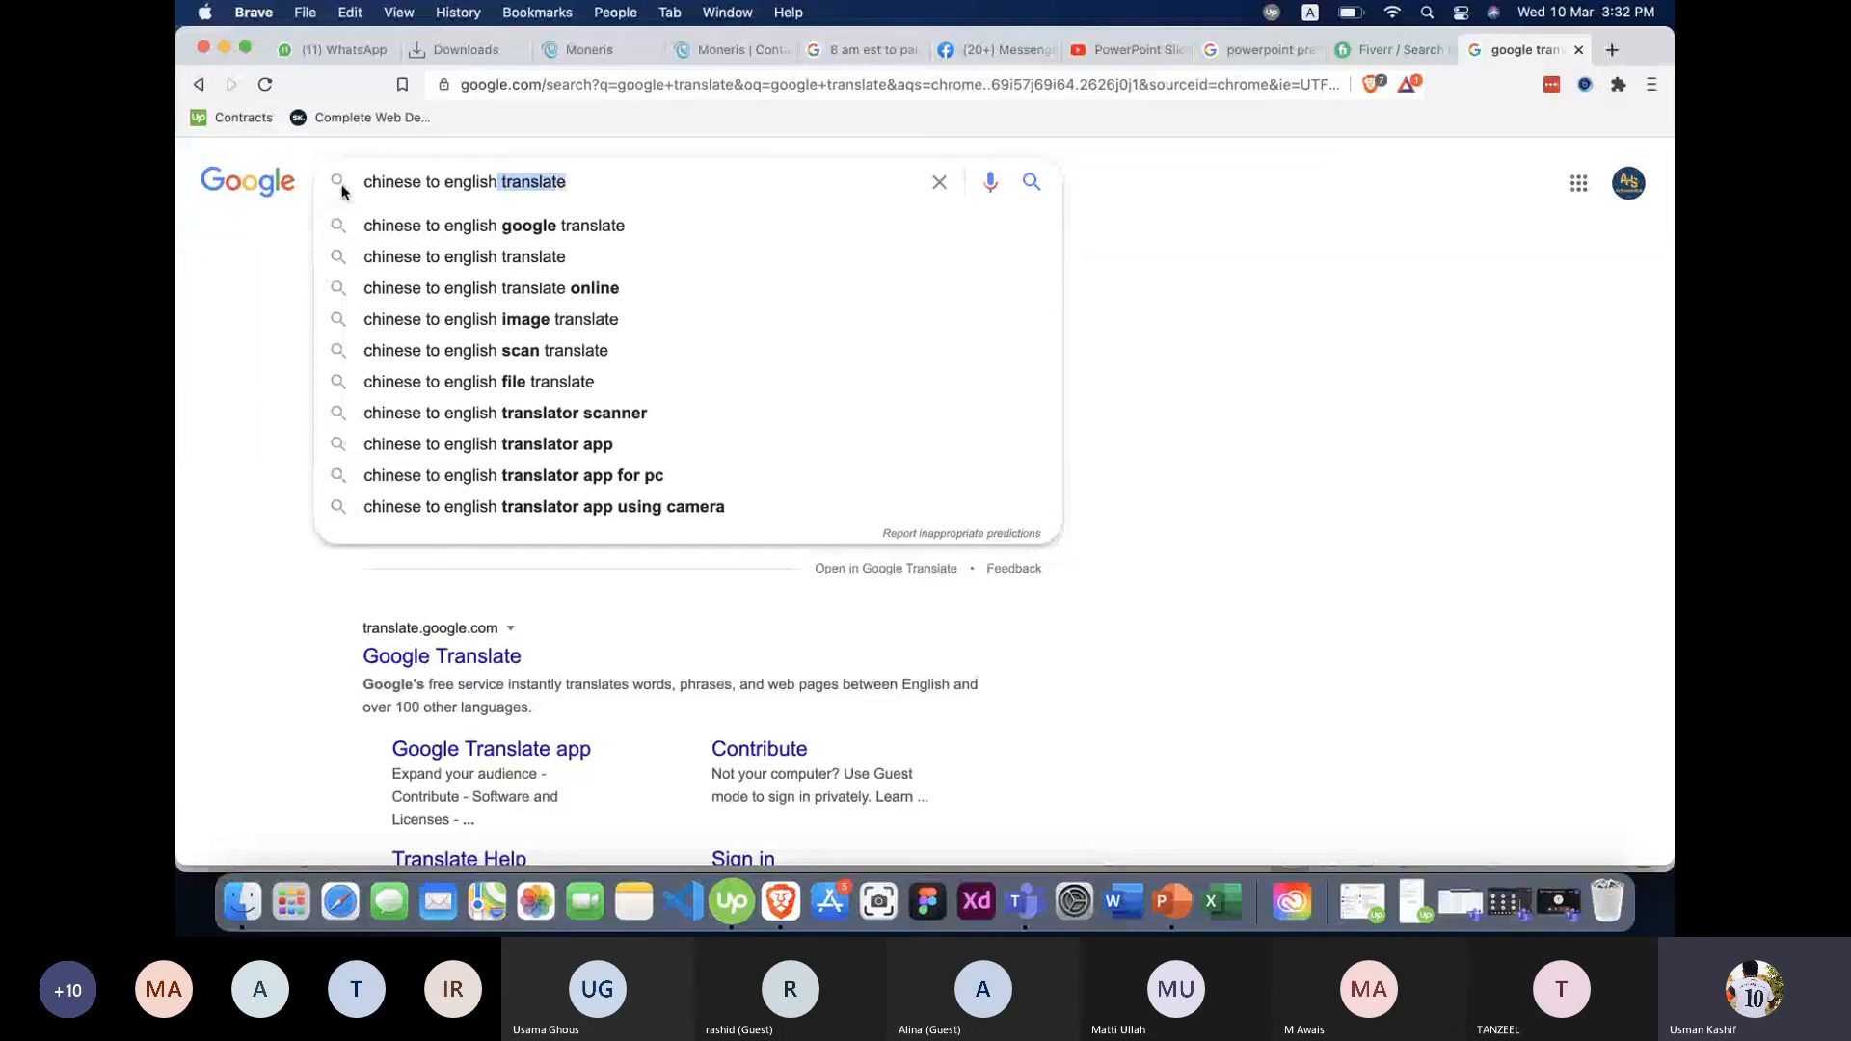
pyautogui.press('BackSpace')
pyautogui.press('Return')
pyautogui.click(388, 197)
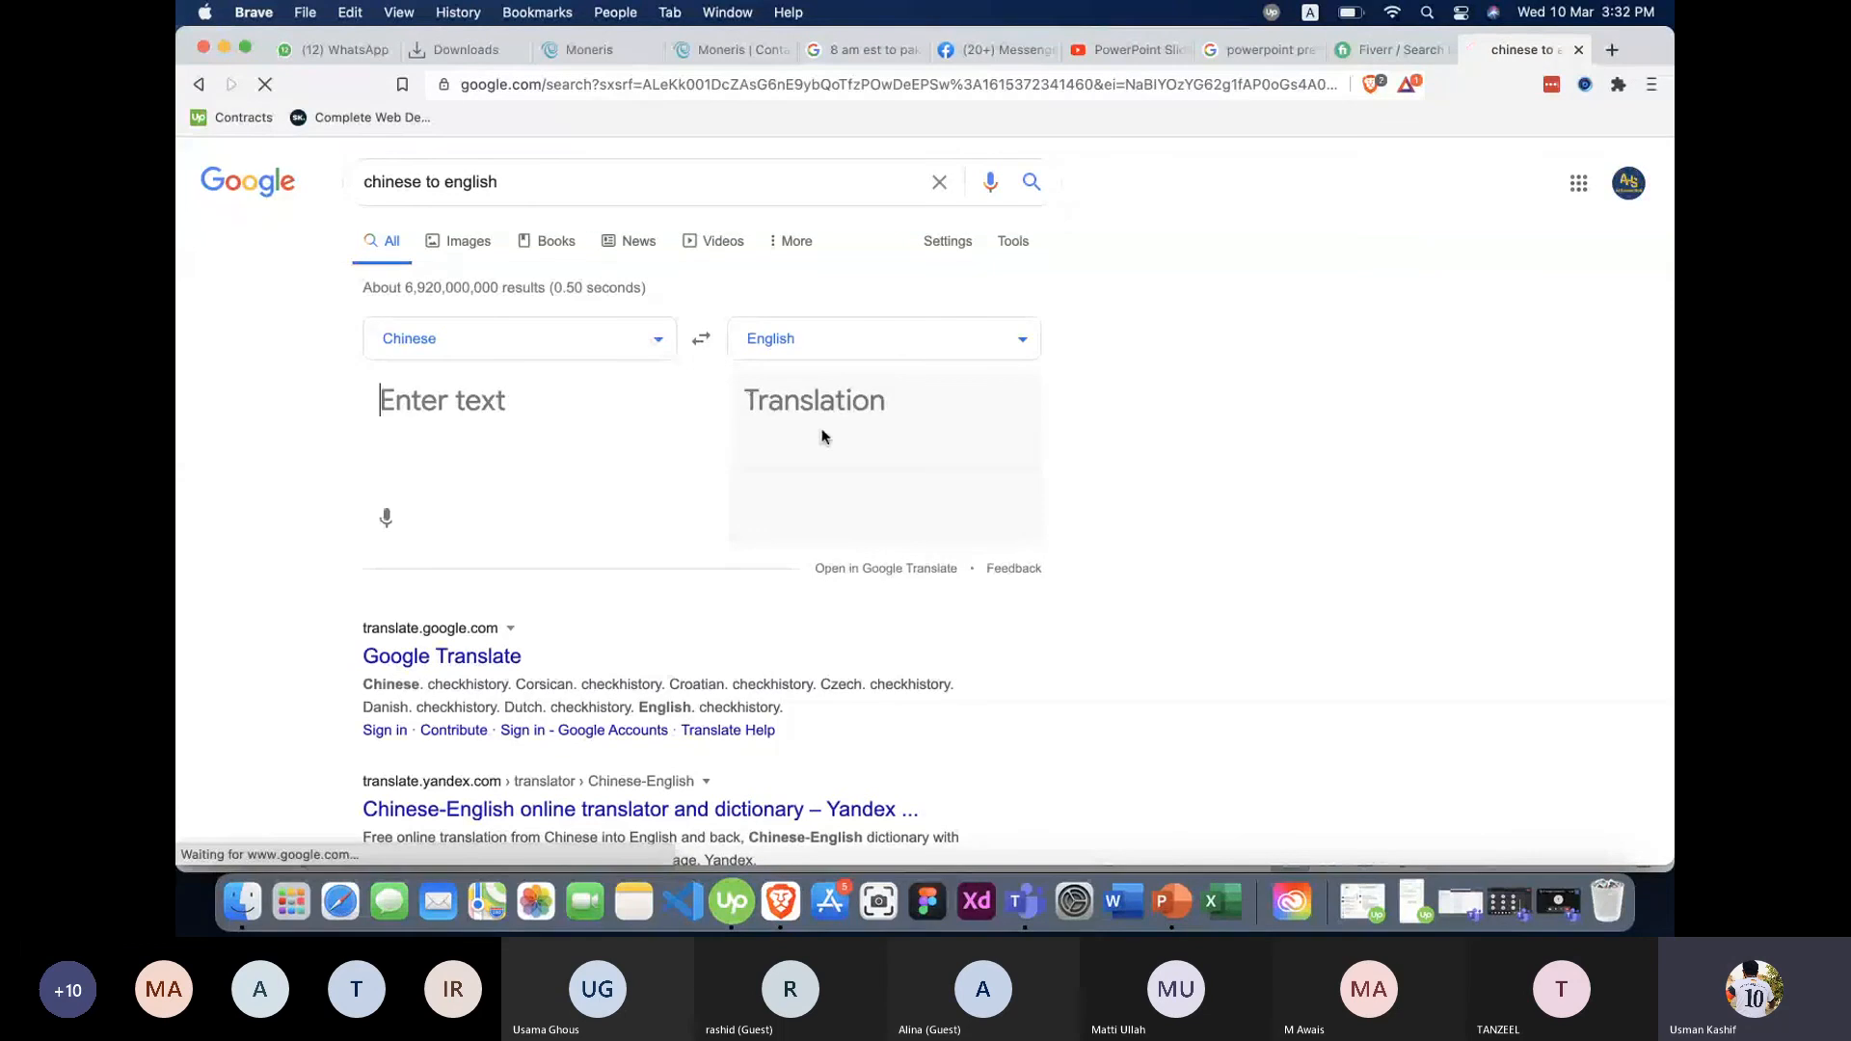
# Translate "Hi, thank you so much for contacting me. I would feel honored serving you on this project." from English to Chinese (Simplified).
pyautogui.click(703, 345)
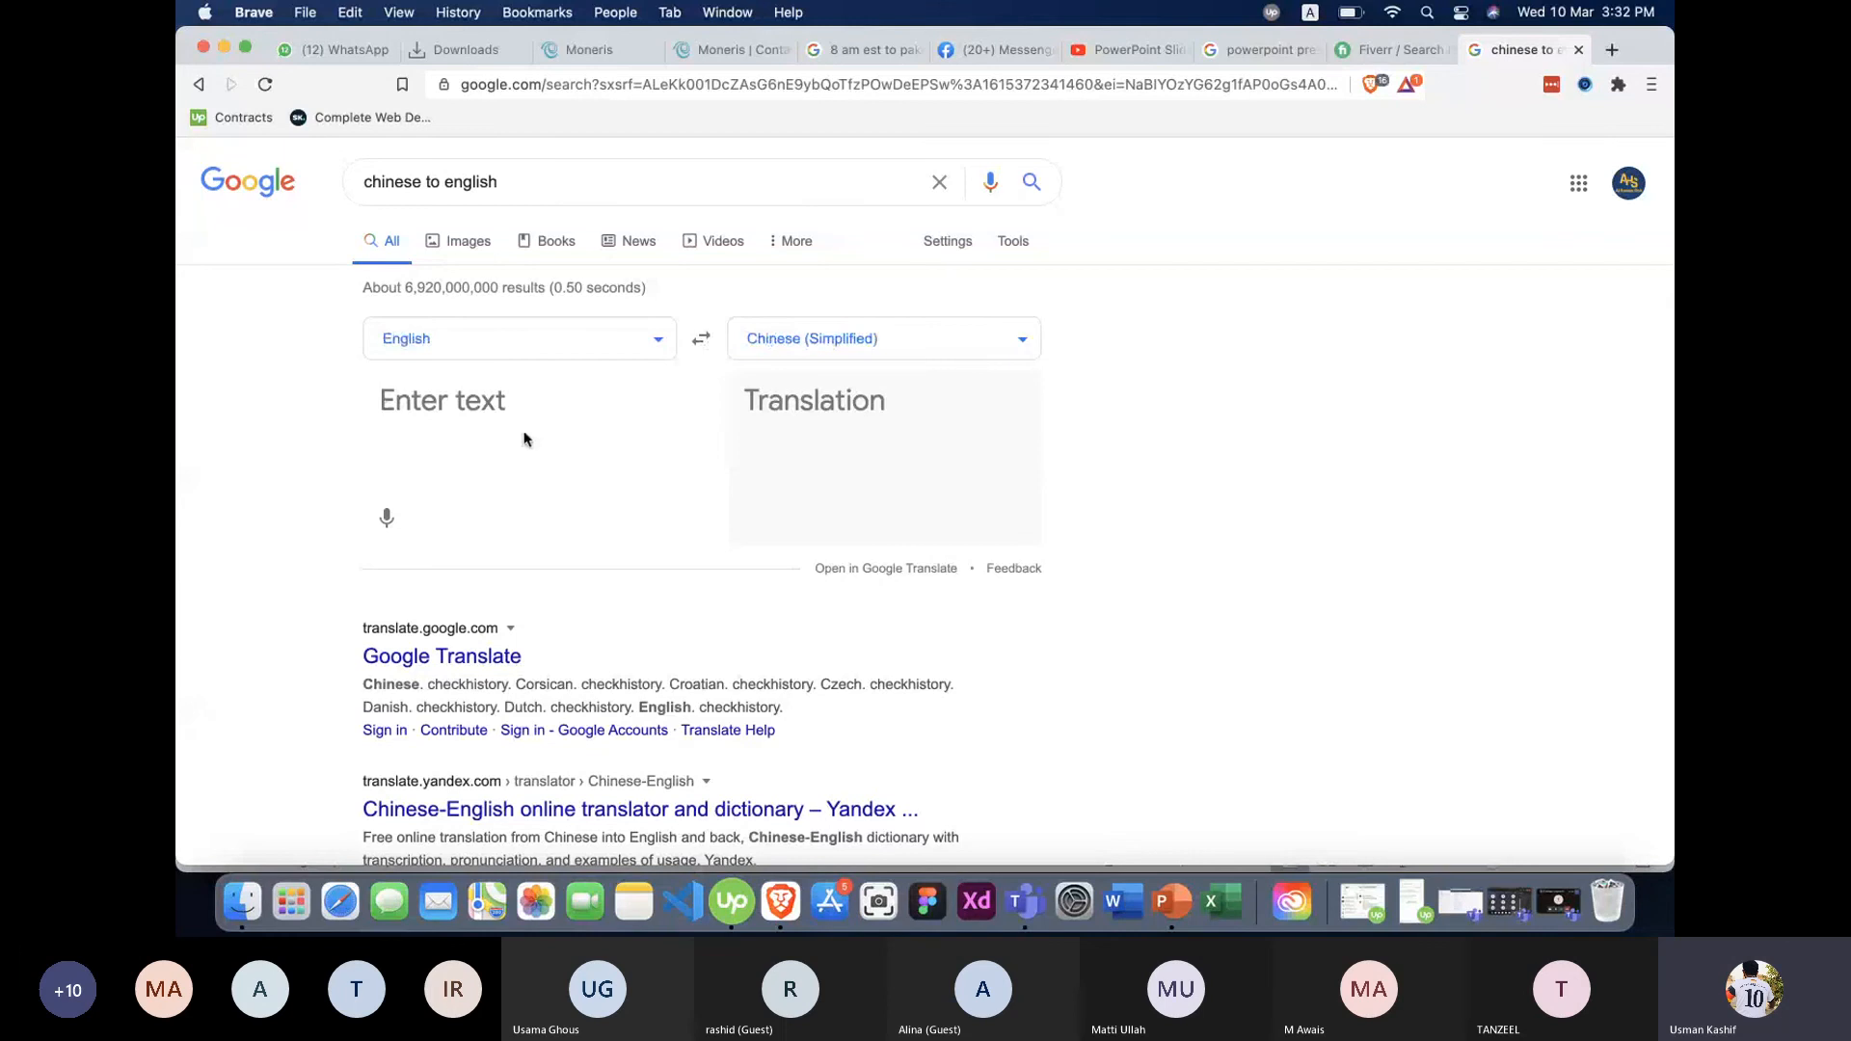
pyautogui.click(525, 439)
pyautogui.write('Hi, ')
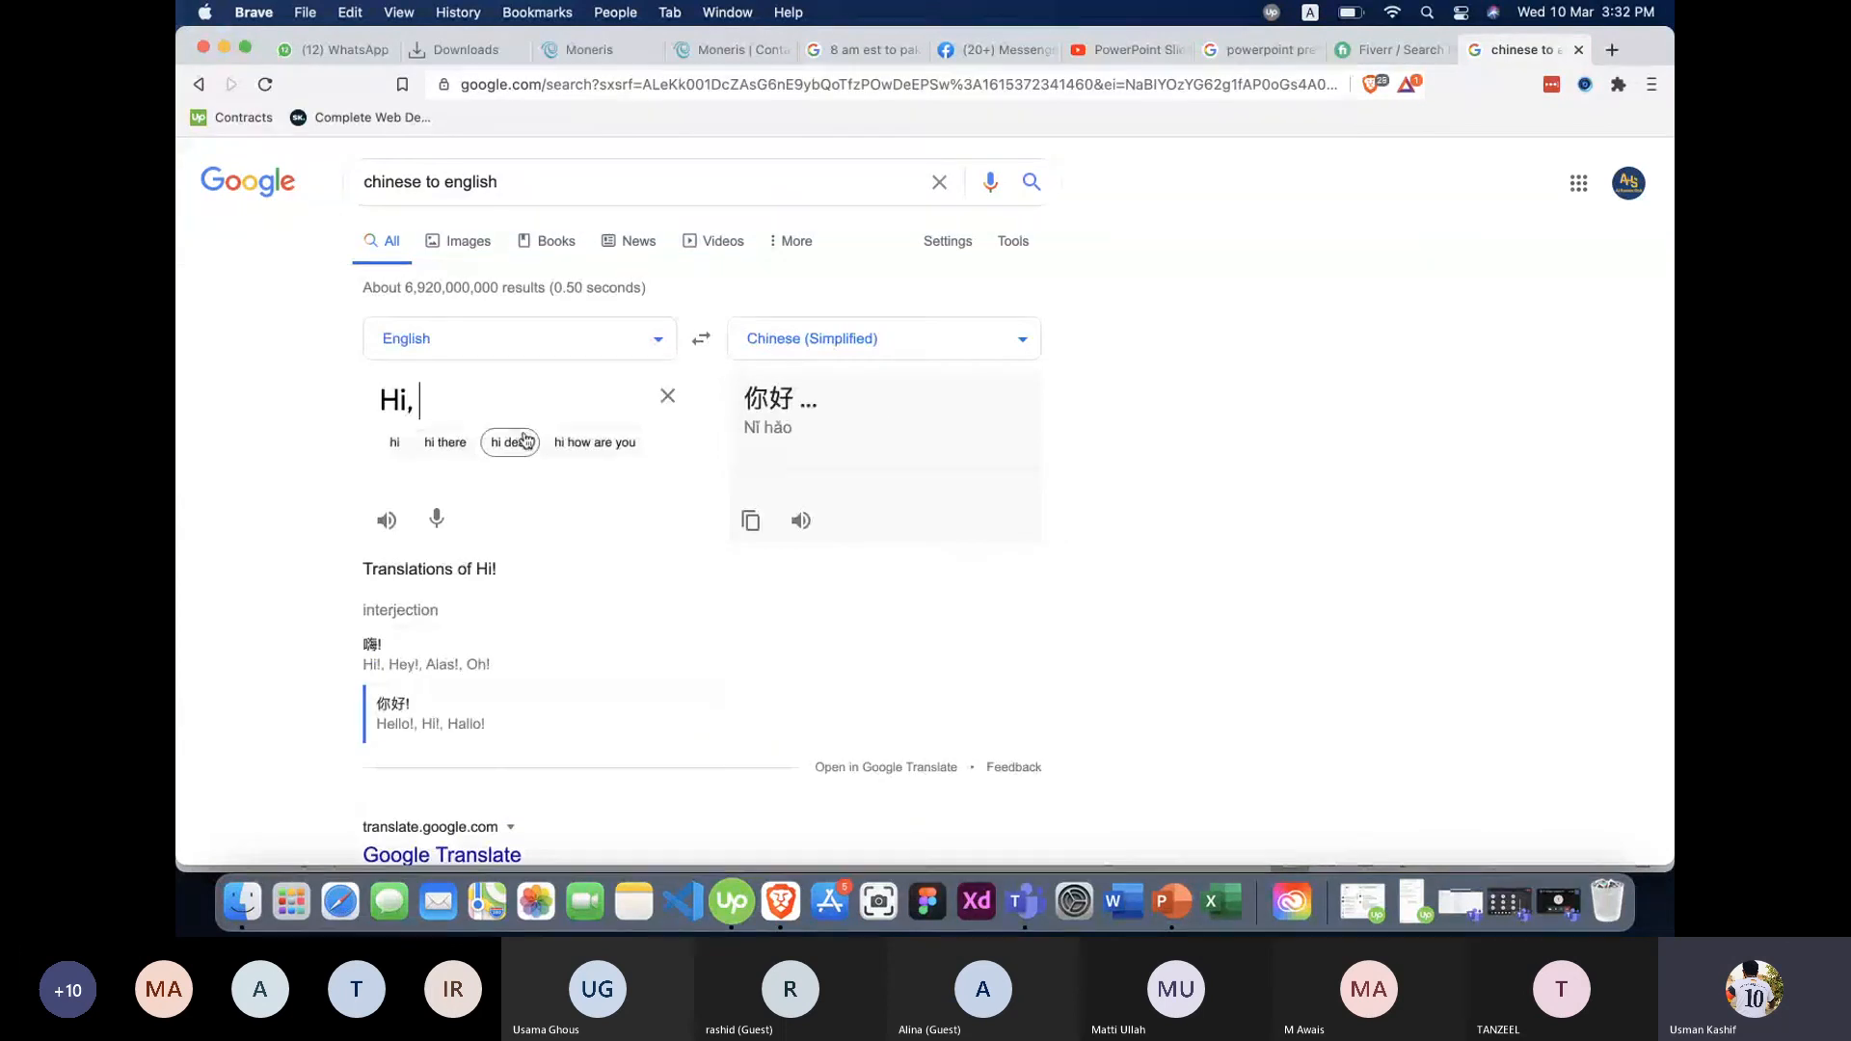
pyautogui.write('thank you so m')
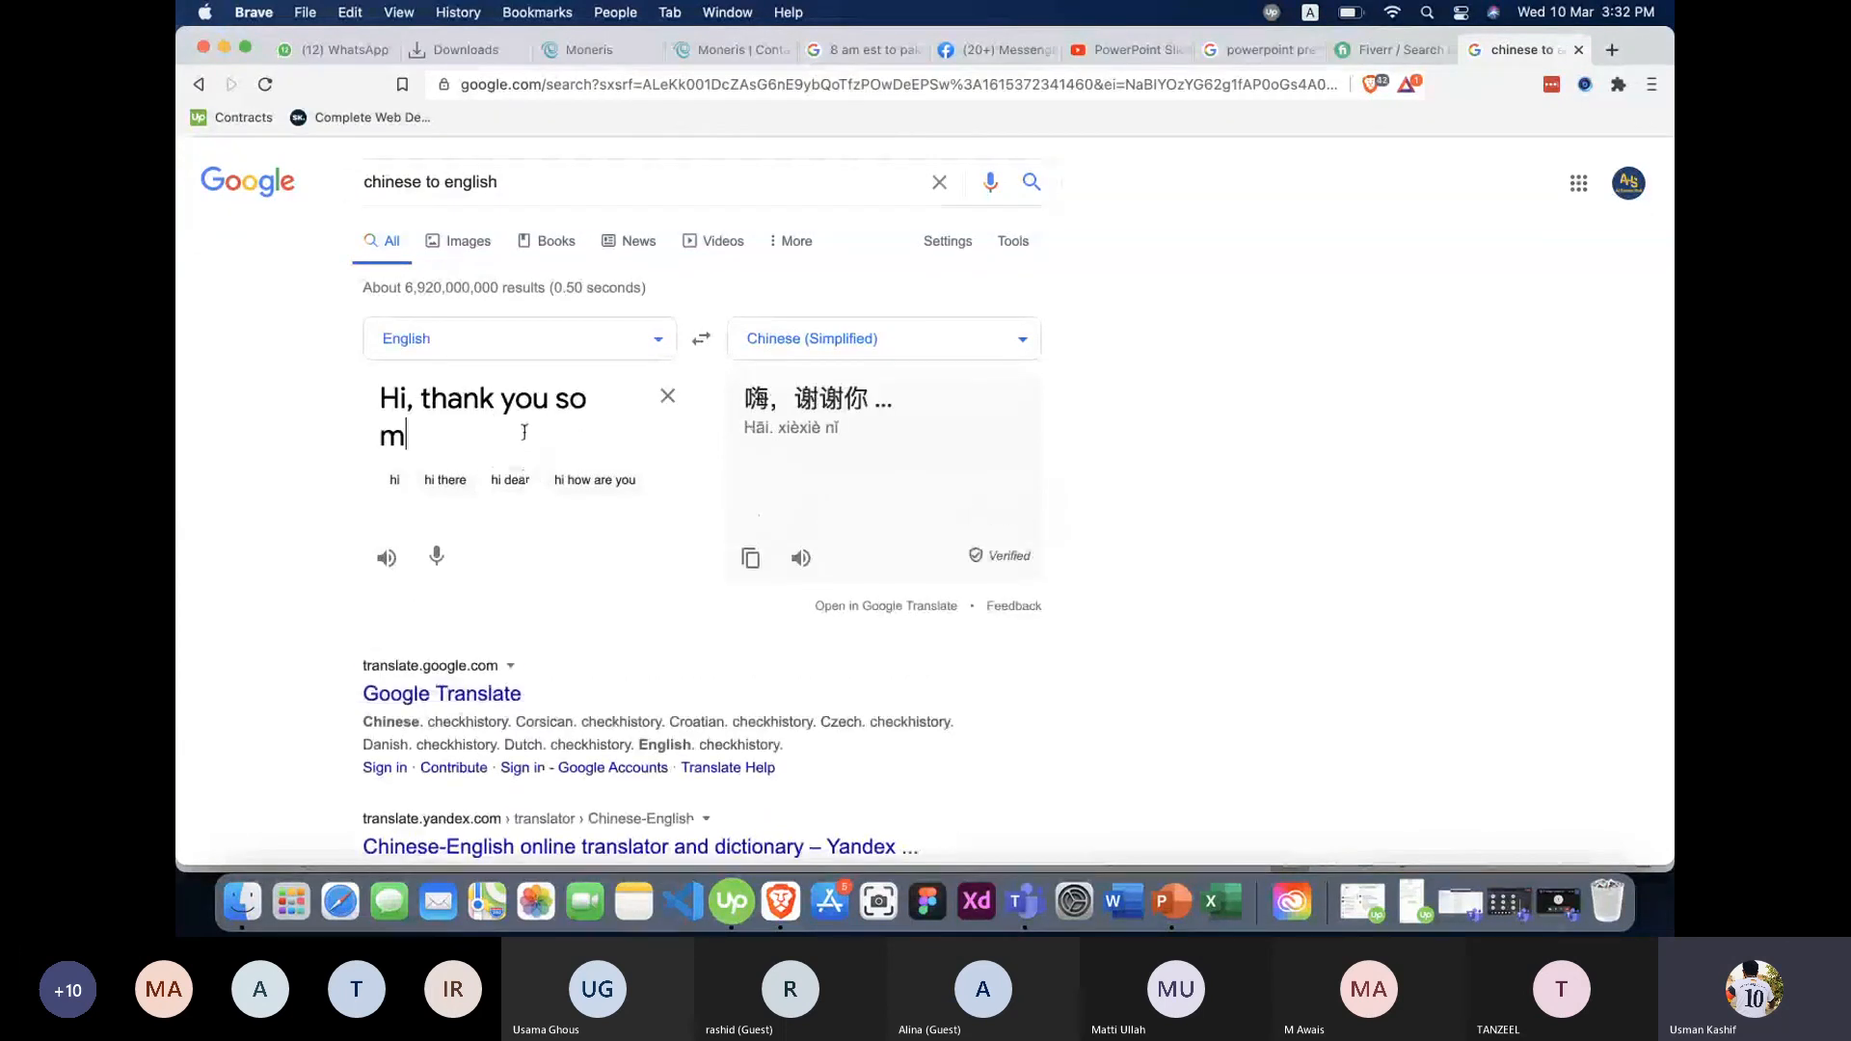
pyautogui.write('uch for conta')
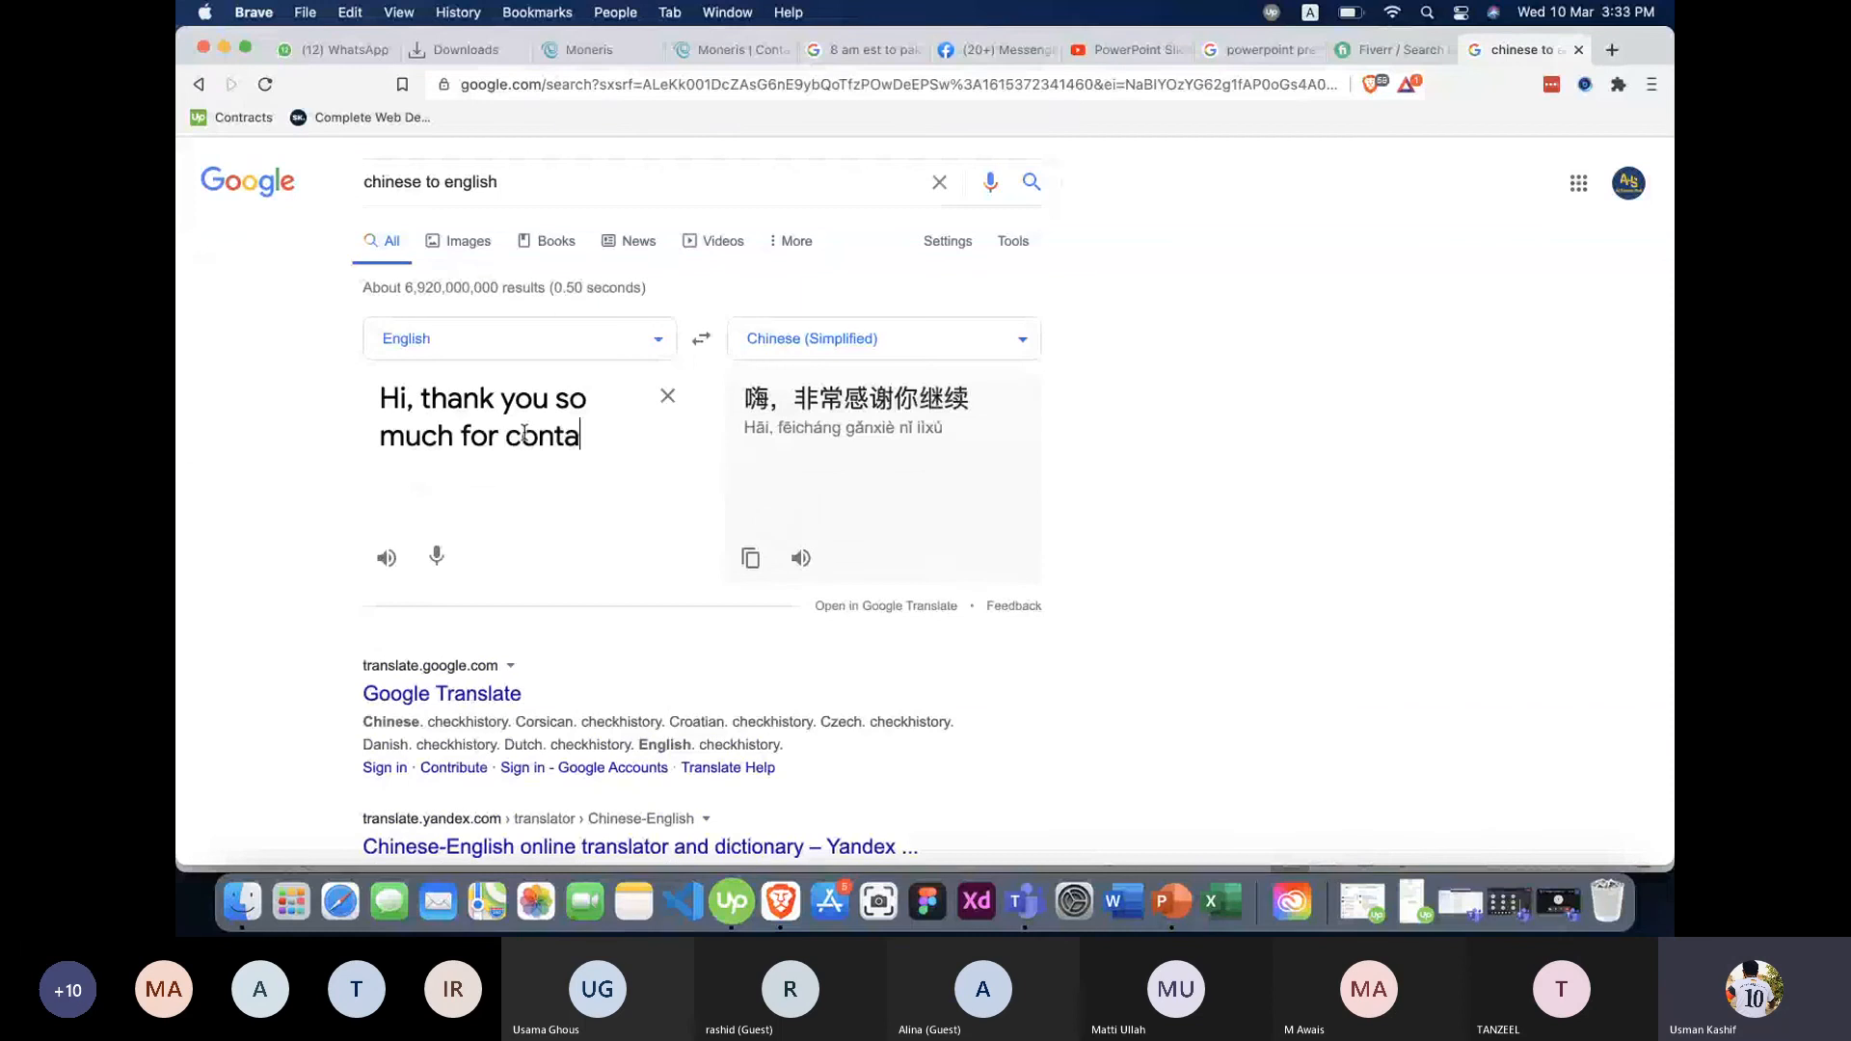
pyautogui.write('cting me. I wou')
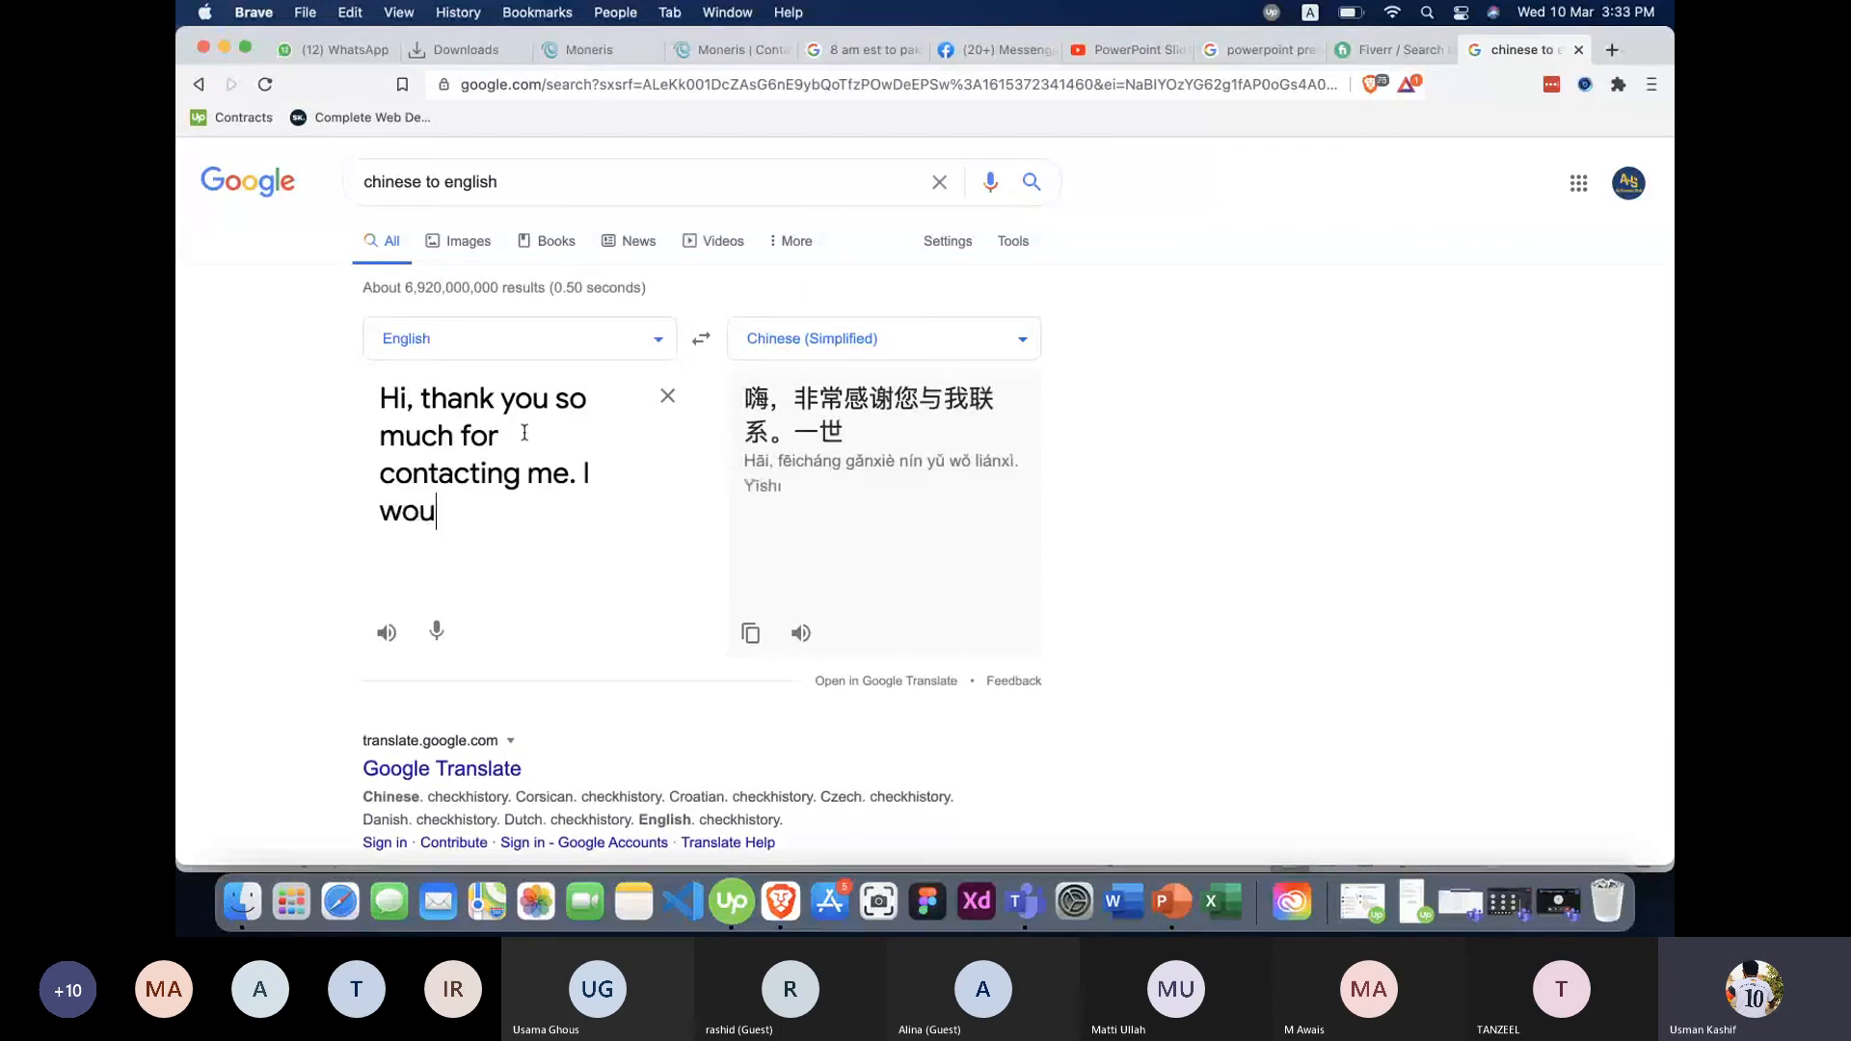
pyautogui.write('ld be very')
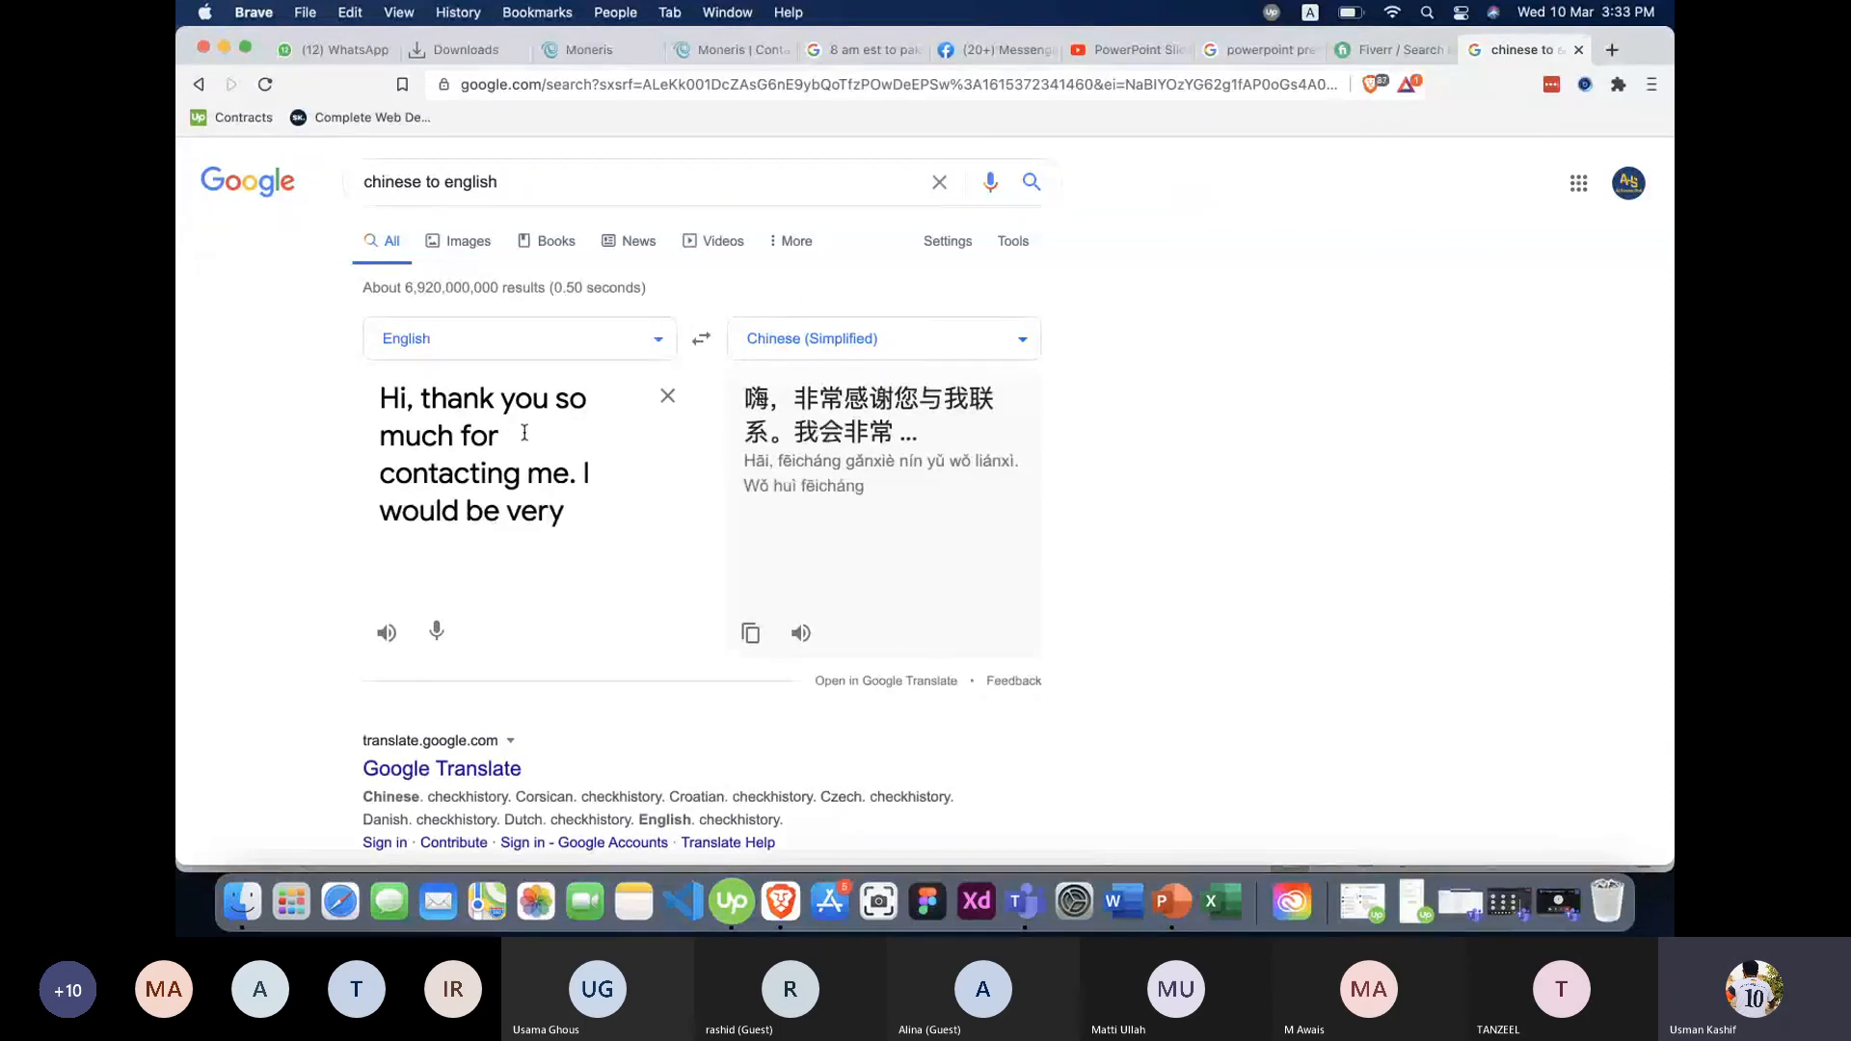
pyautogui.press('BackSpace')
pyautogui.press('BackSpace')
pyautogui.press('BackSpace')
pyautogui.press('BackSpace')
pyautogui.press('BackSpace')
pyautogui.press('BackSpace')
pyautogui.press('BackSpace')
pyautogui.write('f')
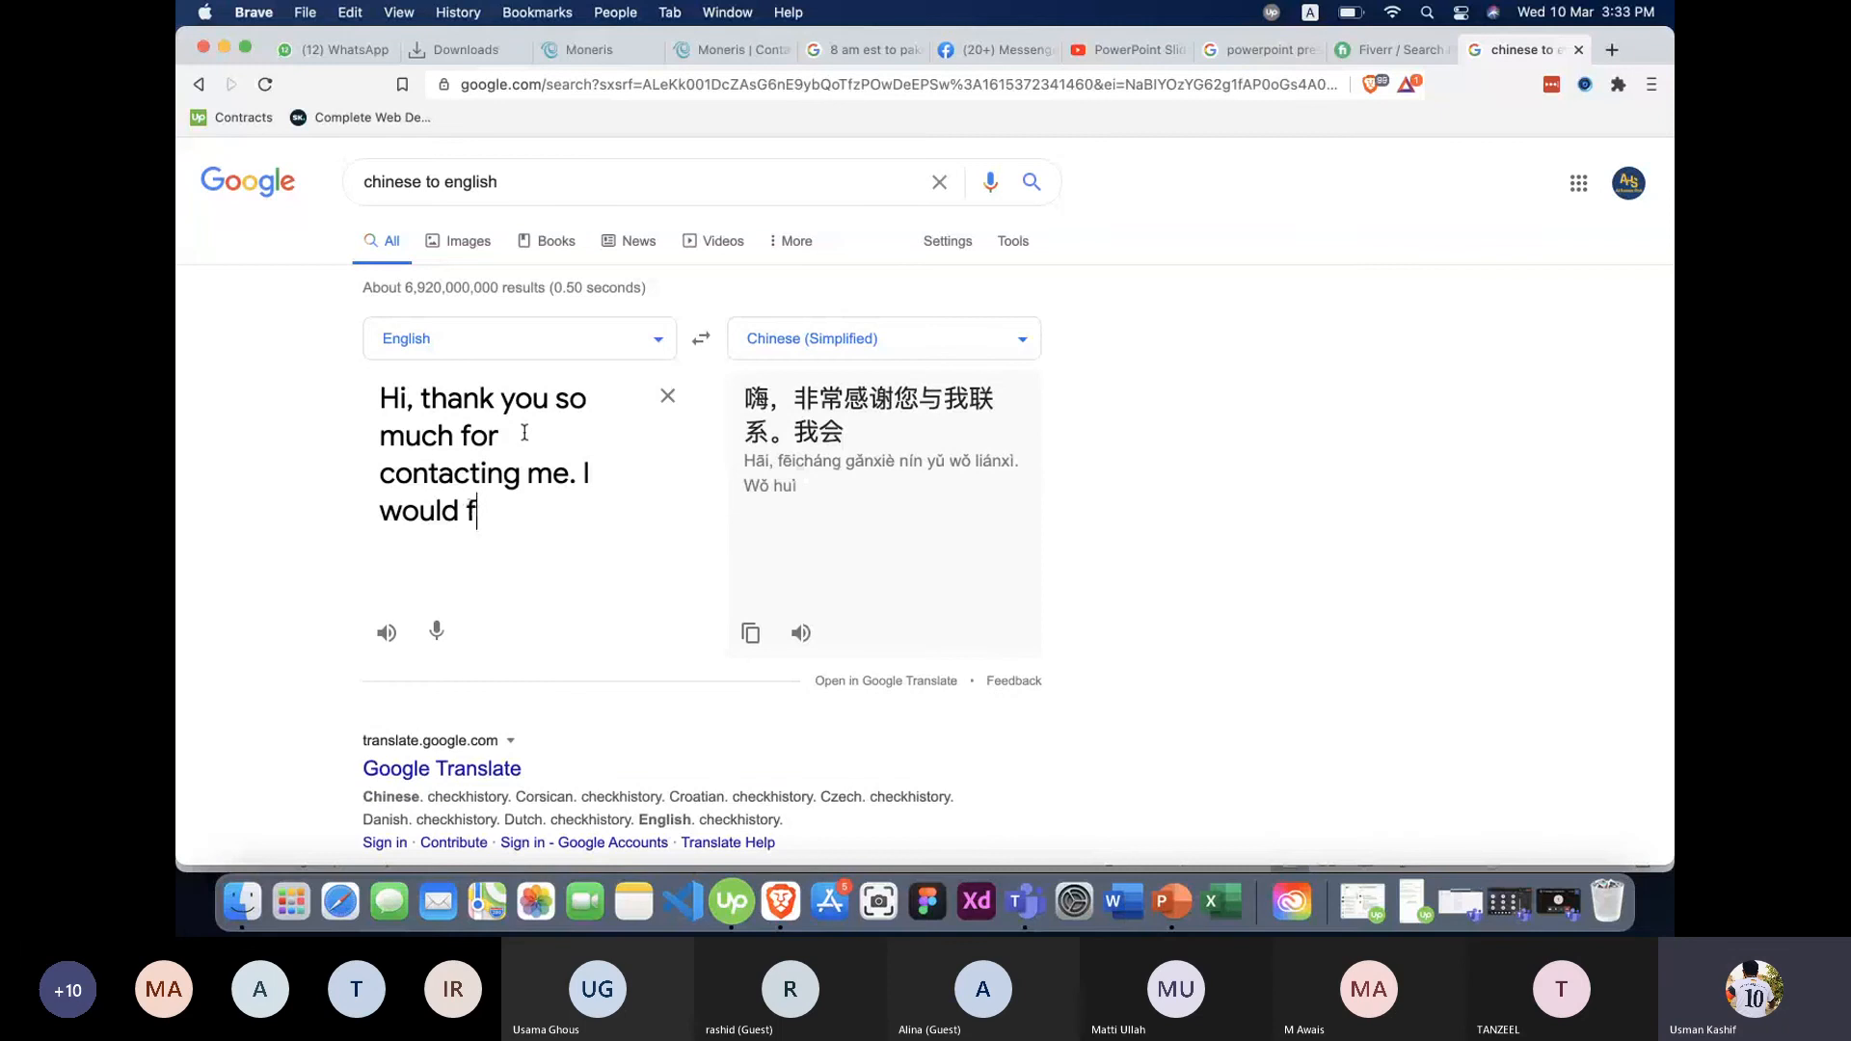
pyautogui.write('eel honored serving you on this project.')
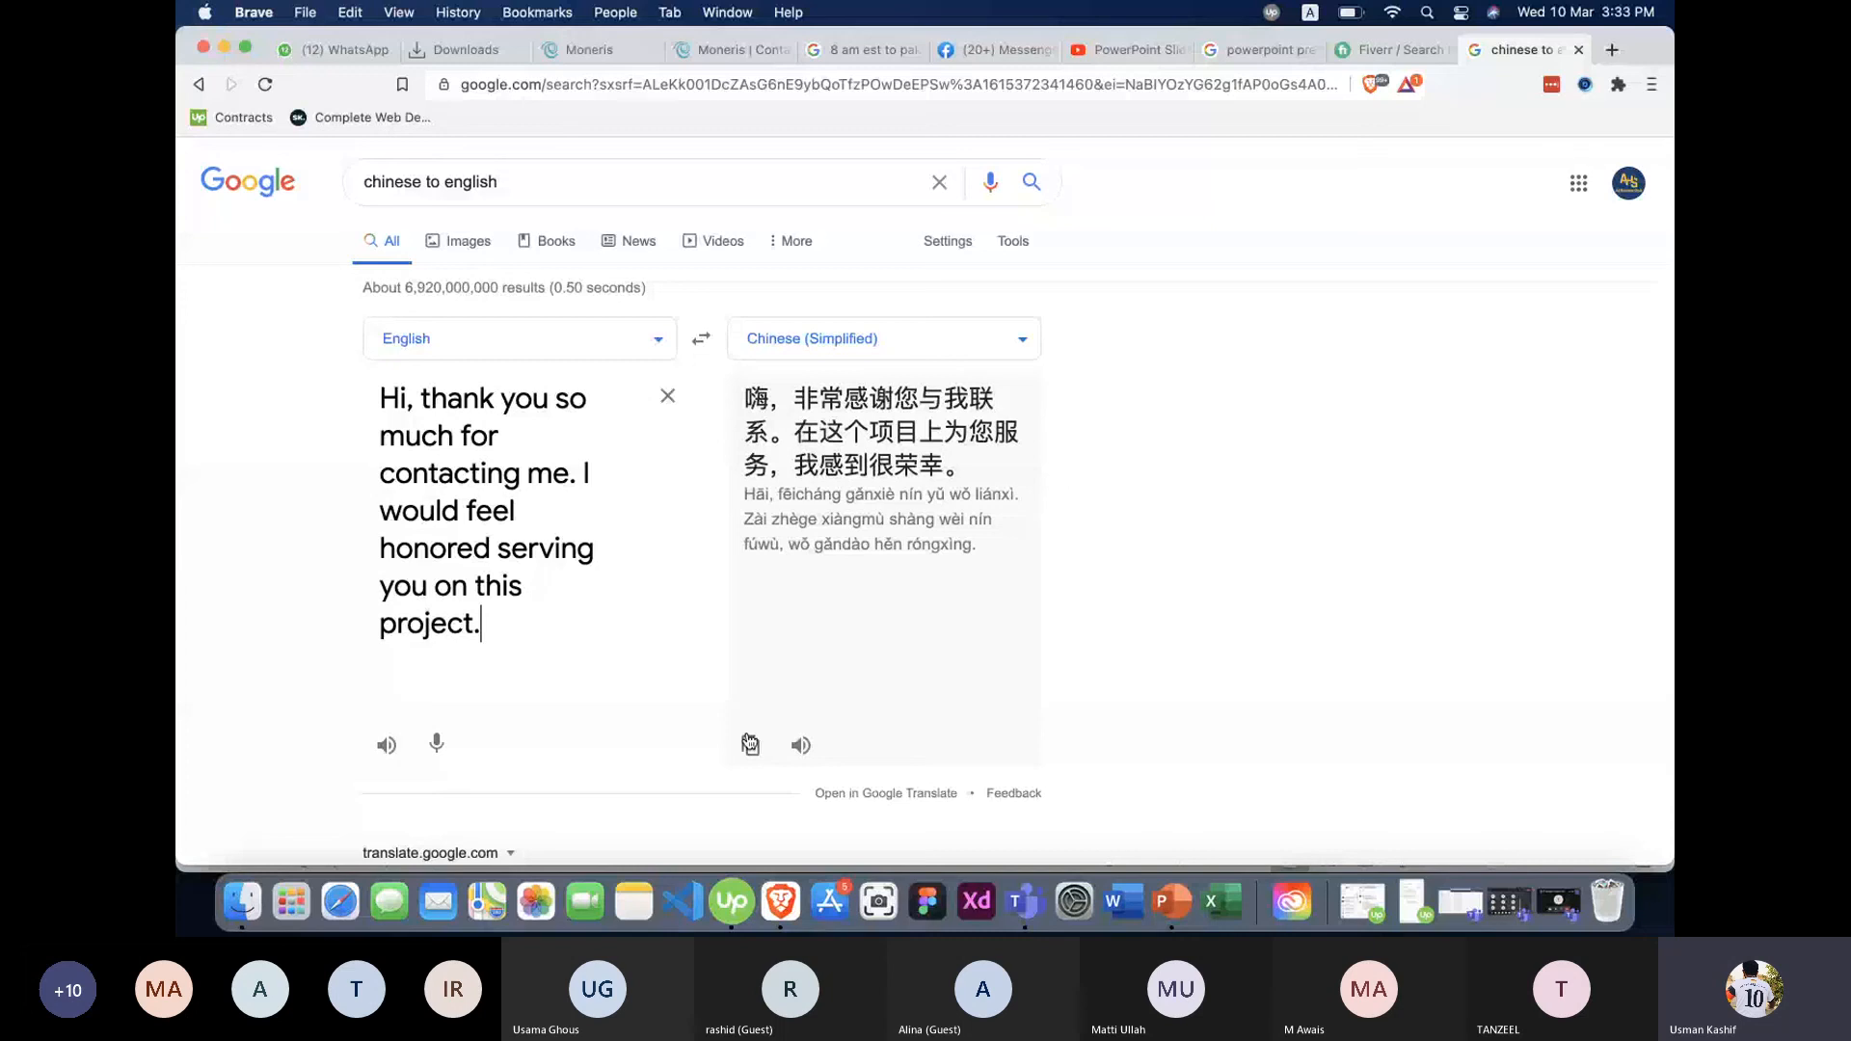
# Copy the Chinese translation of the message and translate it back from Chinese (Simplified) to English.
pyautogui.click(750, 745)
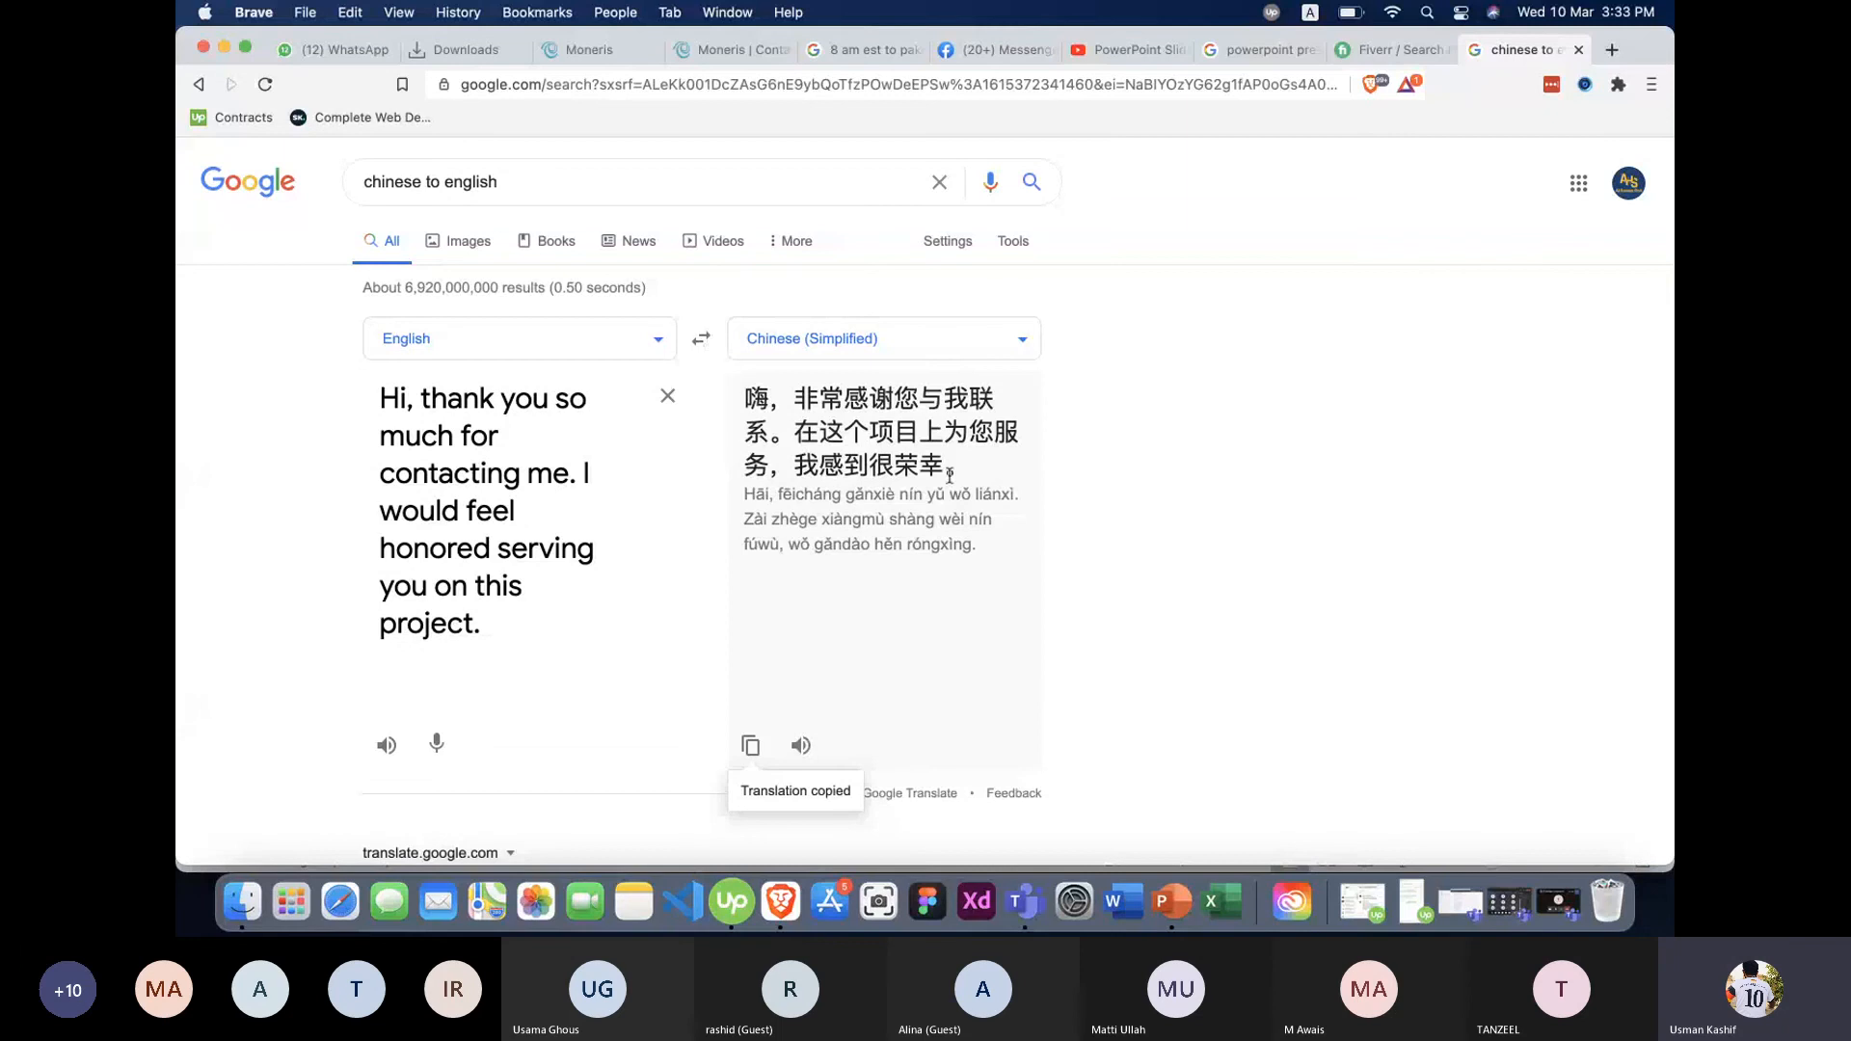
pyautogui.click(702, 339)
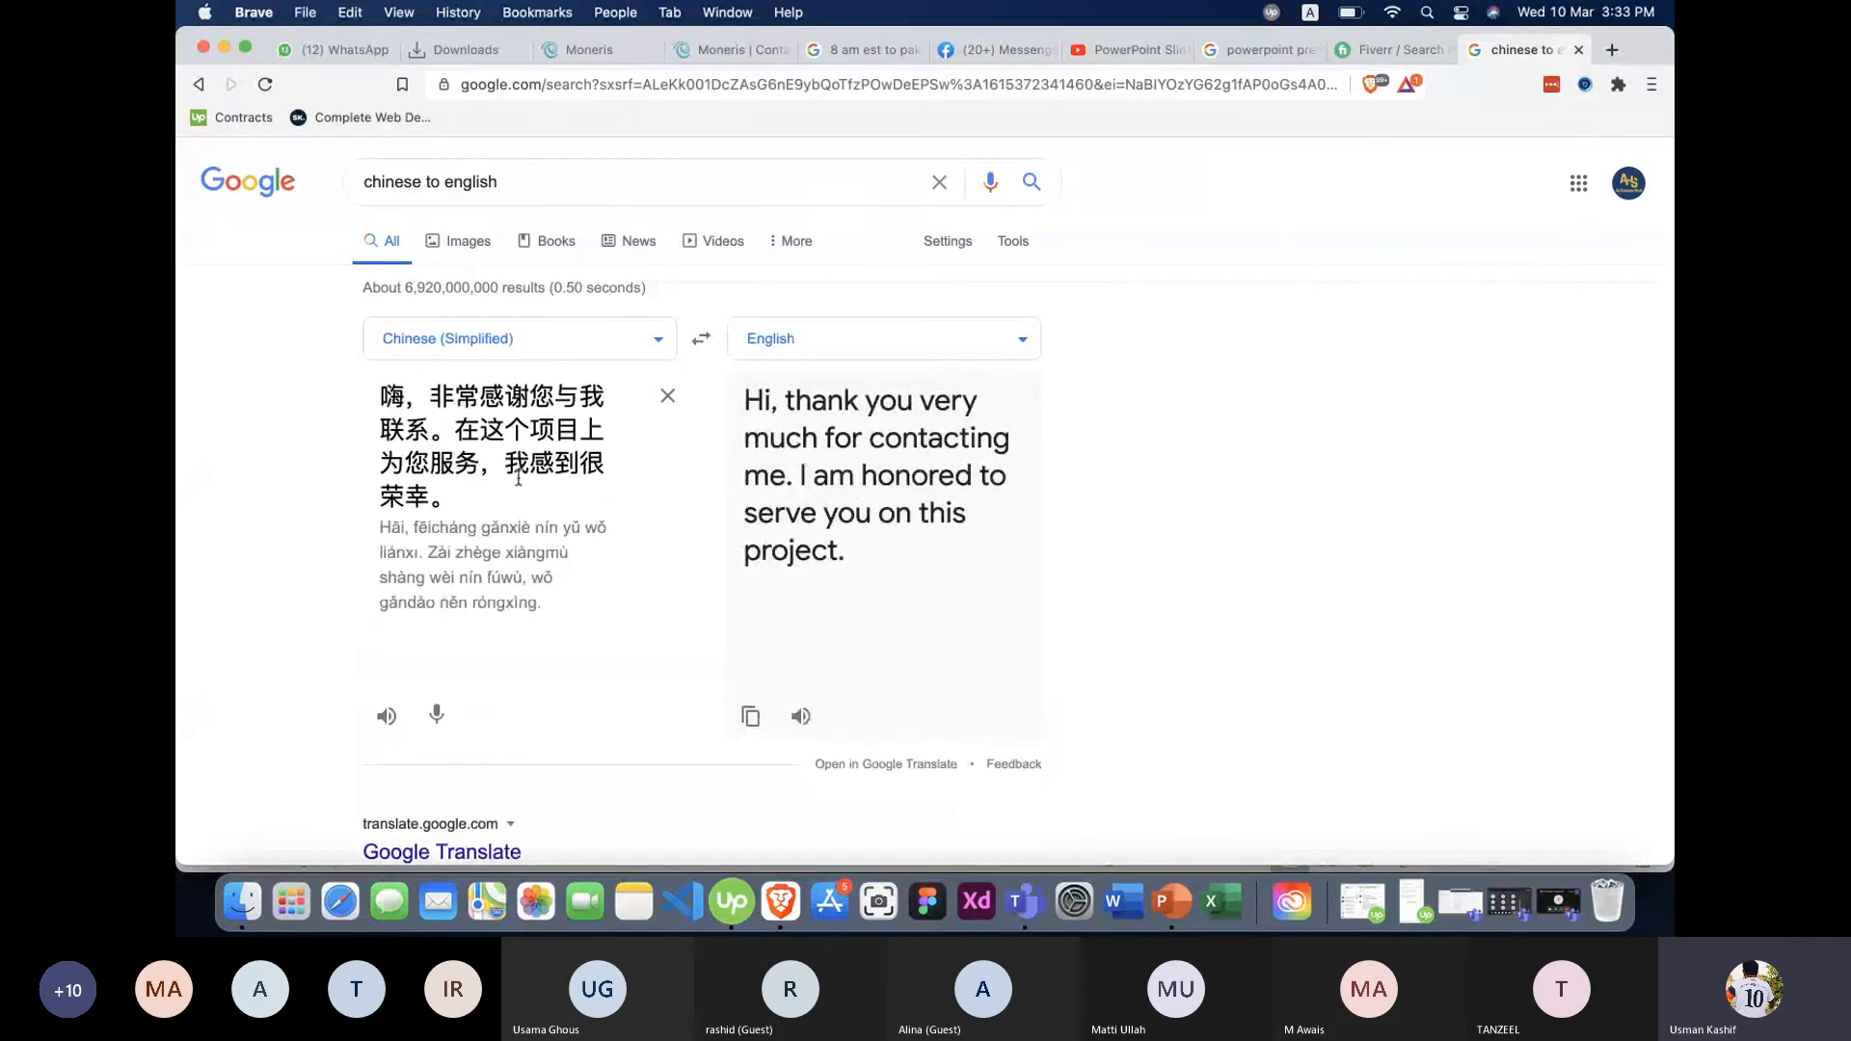
pyautogui.click(667, 397)
pyautogui.press('super+v')
pyautogui.click(701, 340)
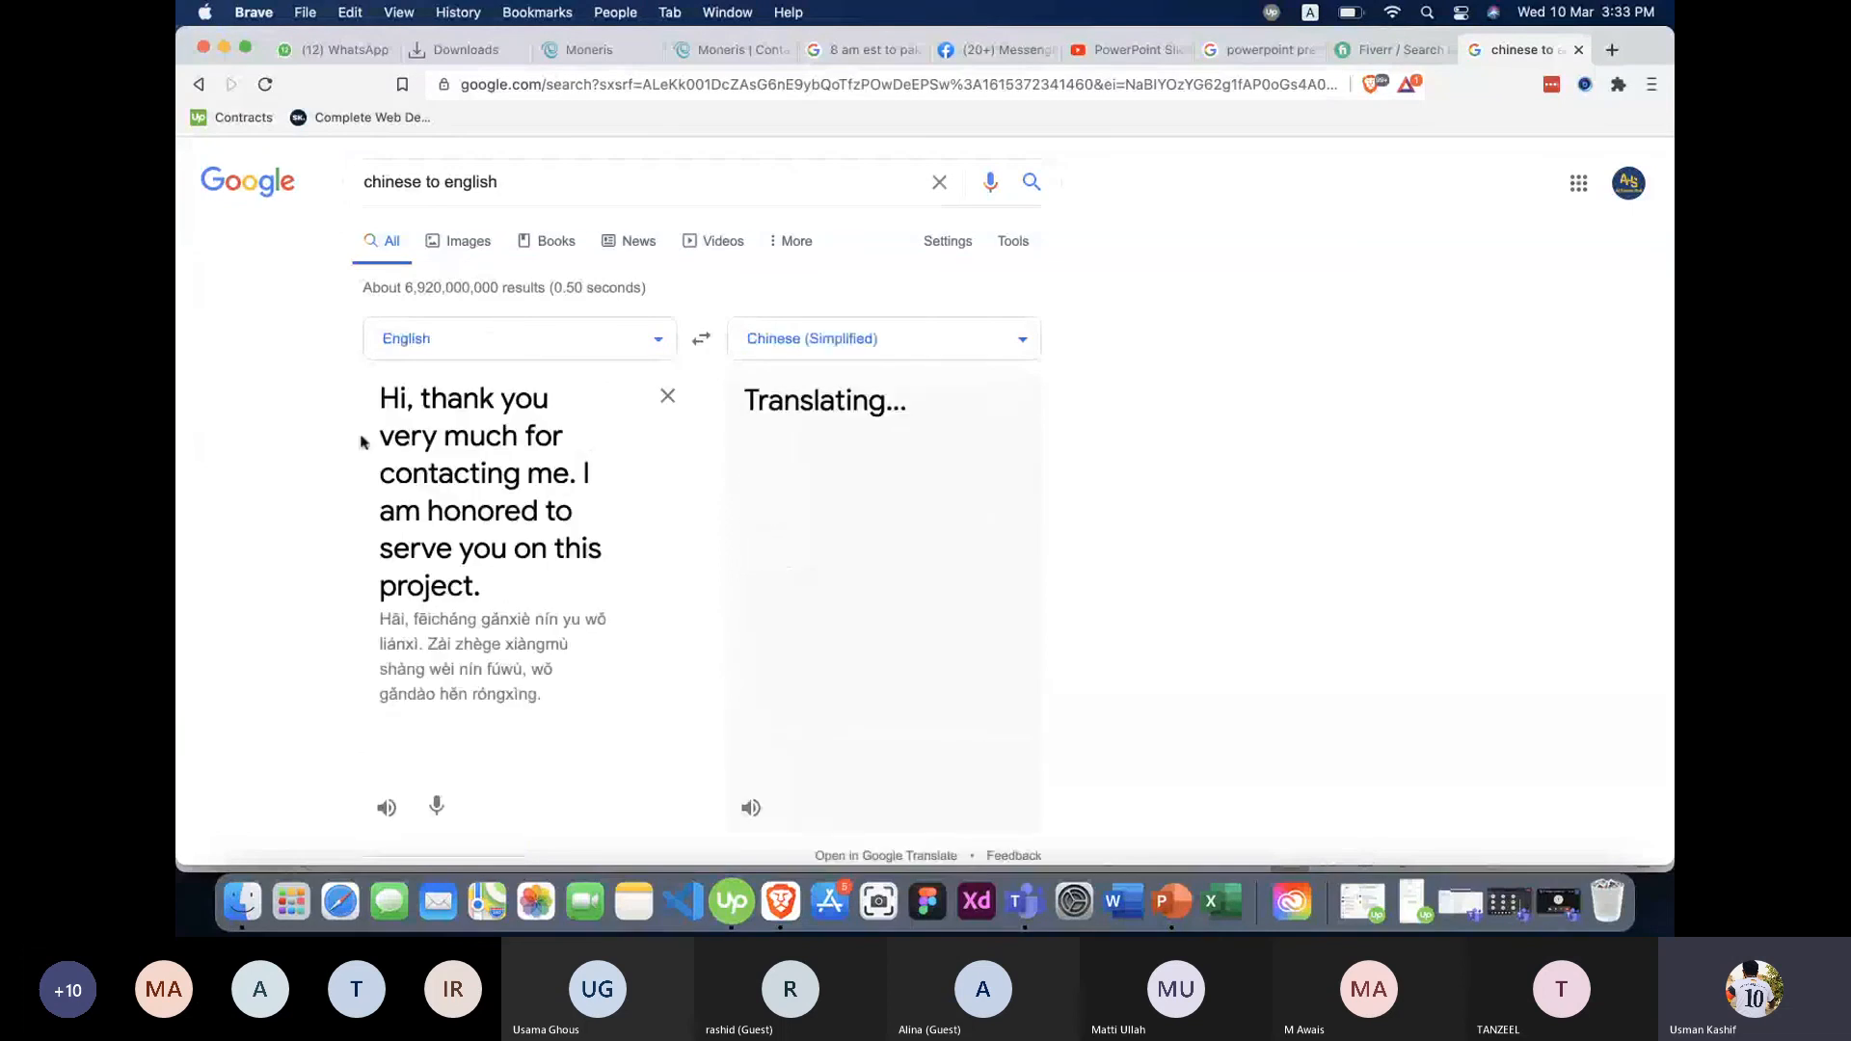
pyautogui.click(689, 337)
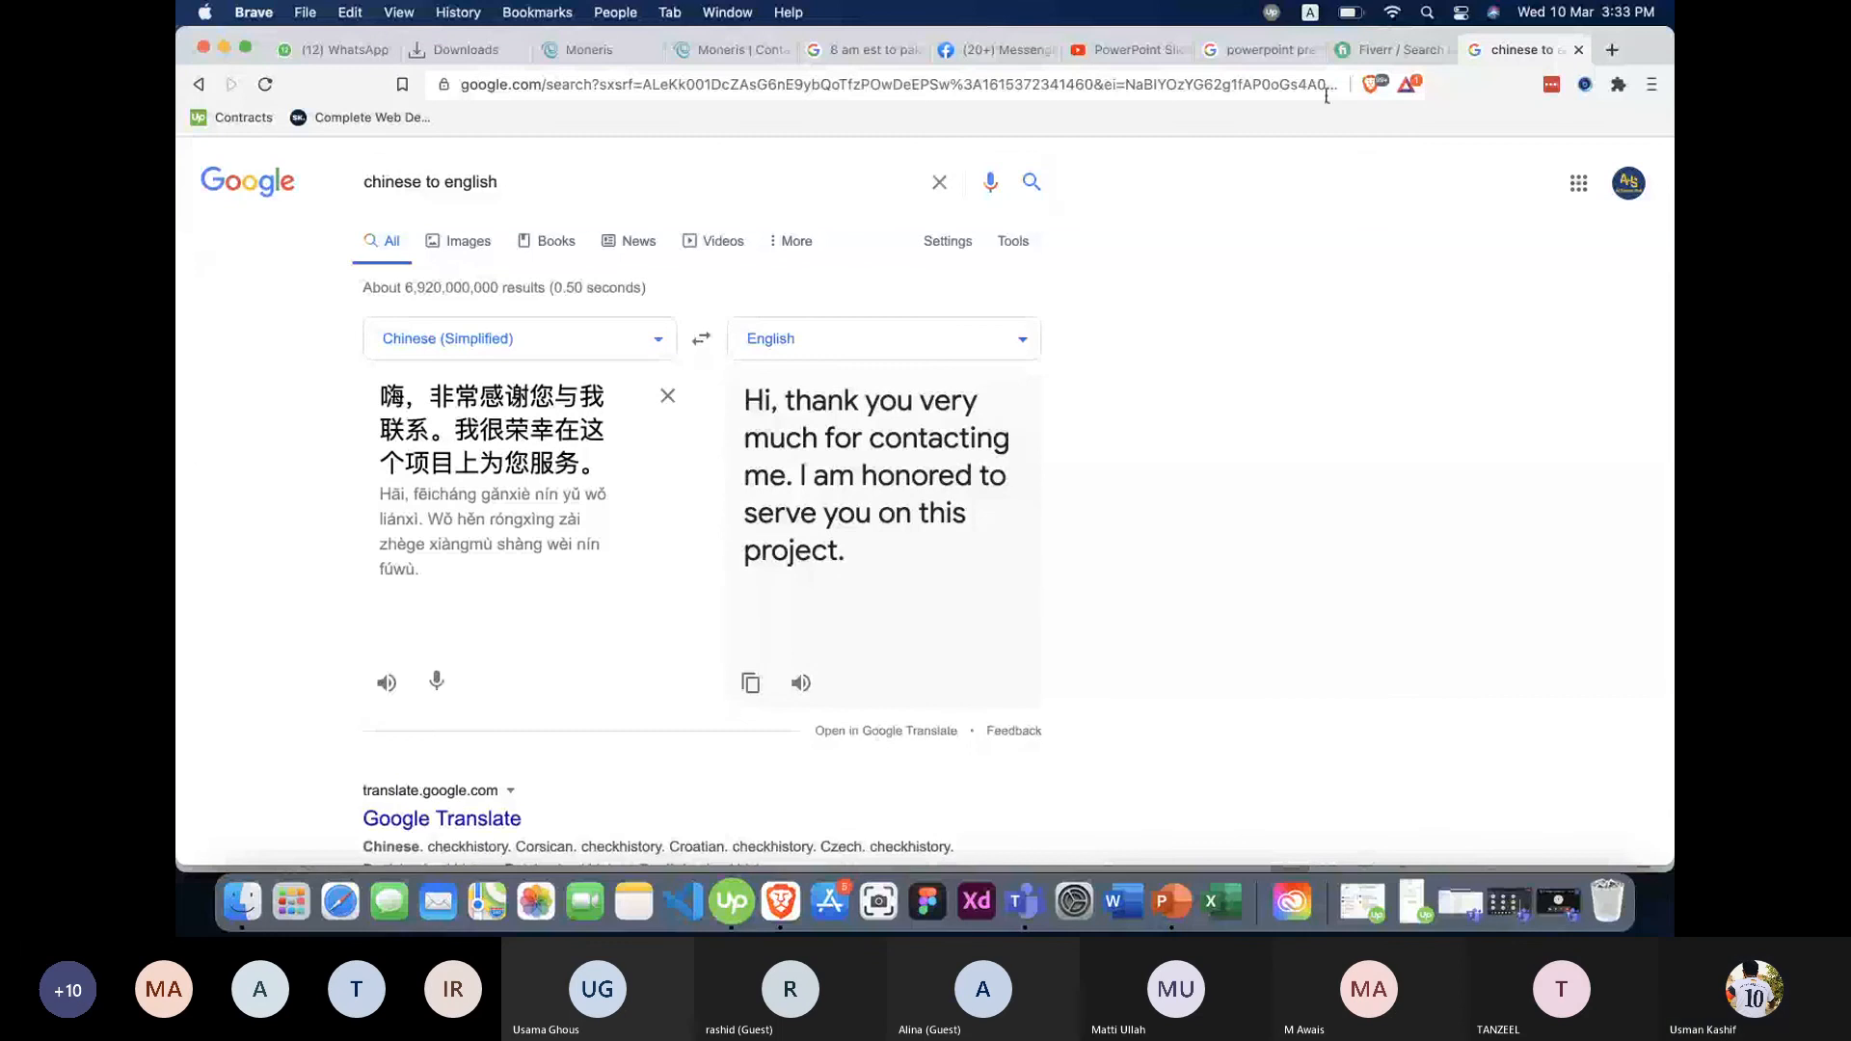
# Switch back to Fiverr, open the graphic designer's seller profile by its address and examine the listed languages.
pyautogui.click(1388, 49)
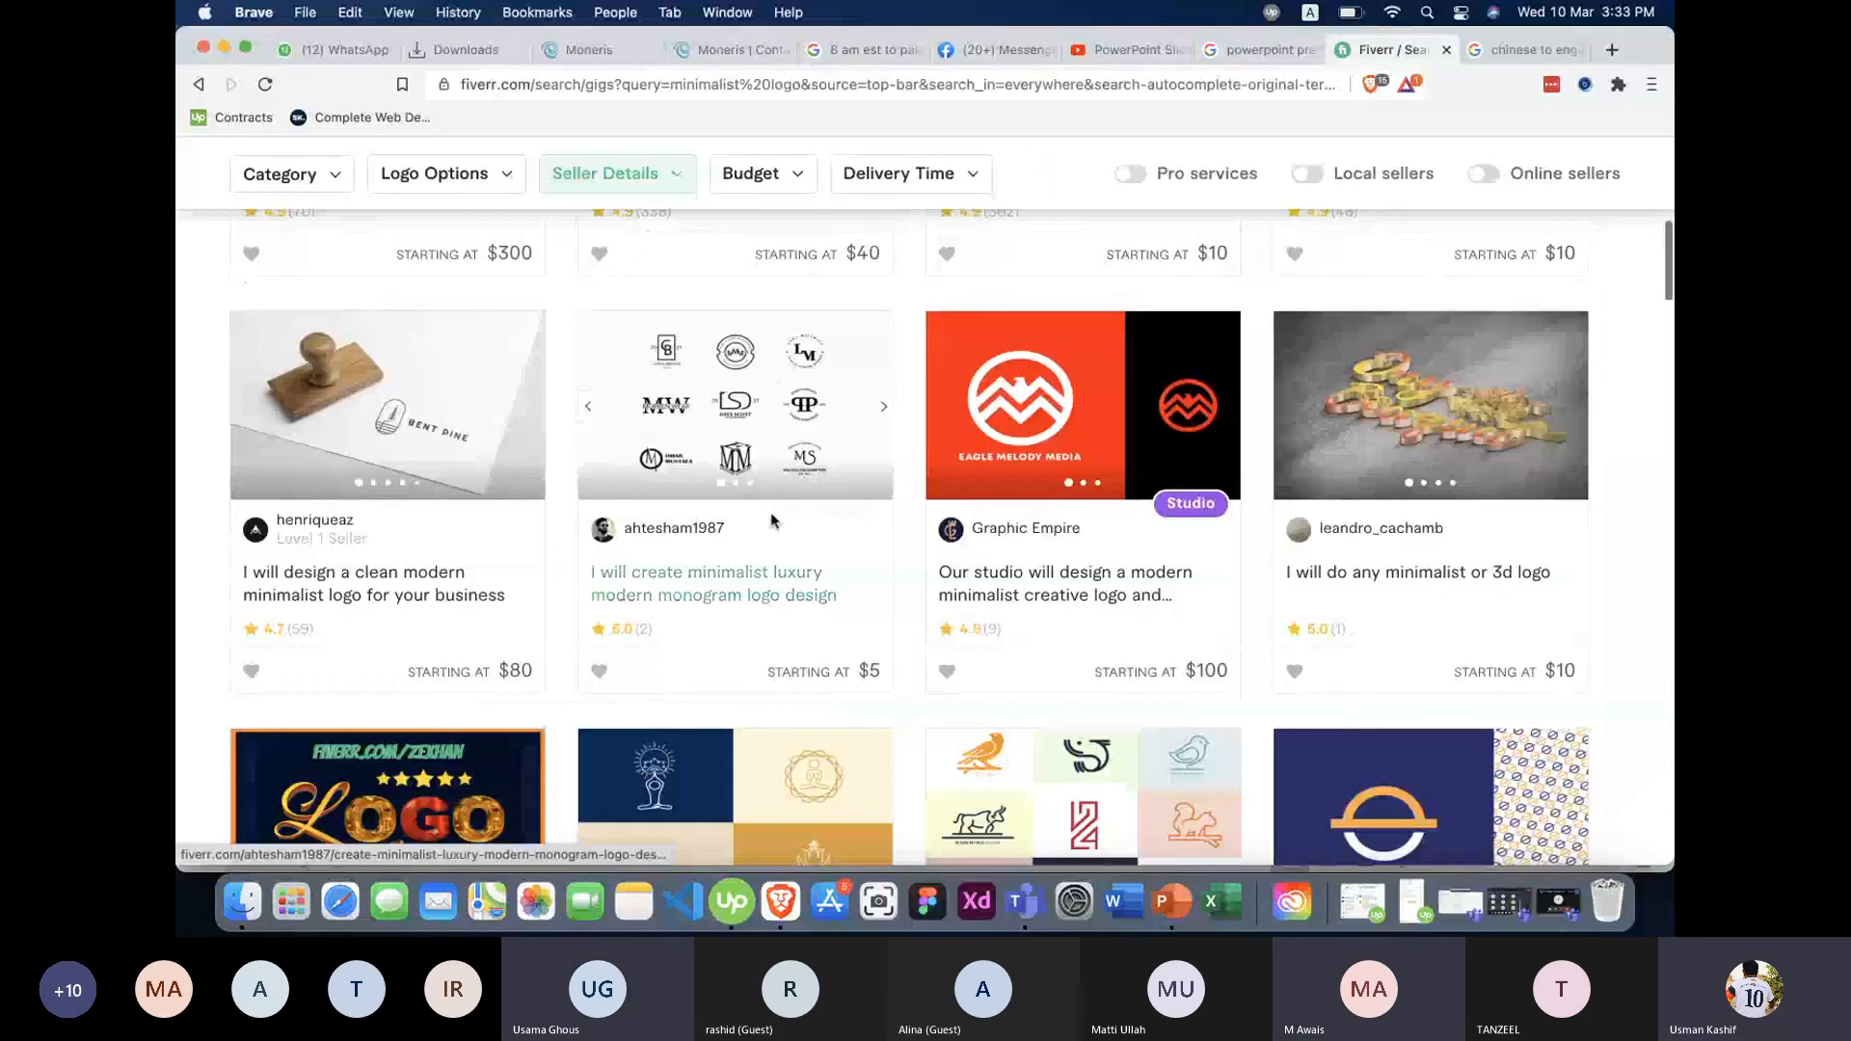
pyautogui.scroll(5, 792, 508)
pyautogui.click(537, 79)
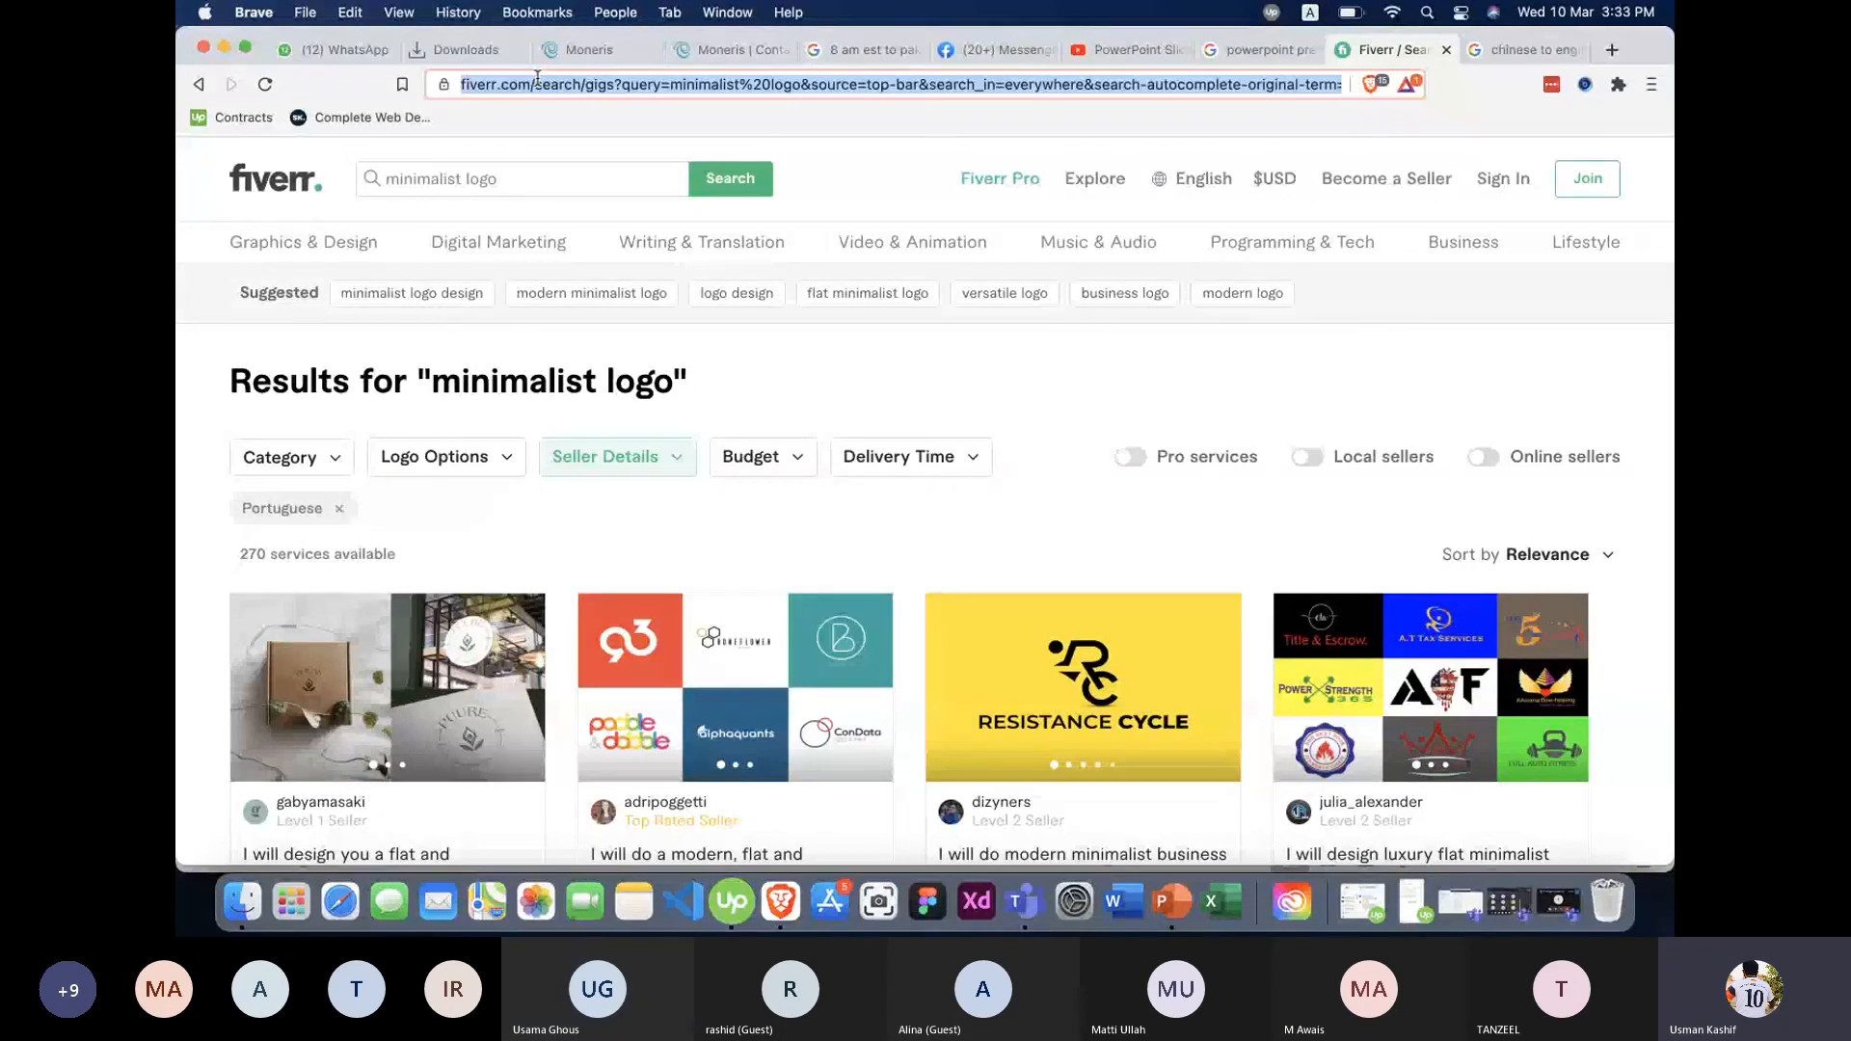
pyautogui.press('super+v')
pyautogui.press('Return')
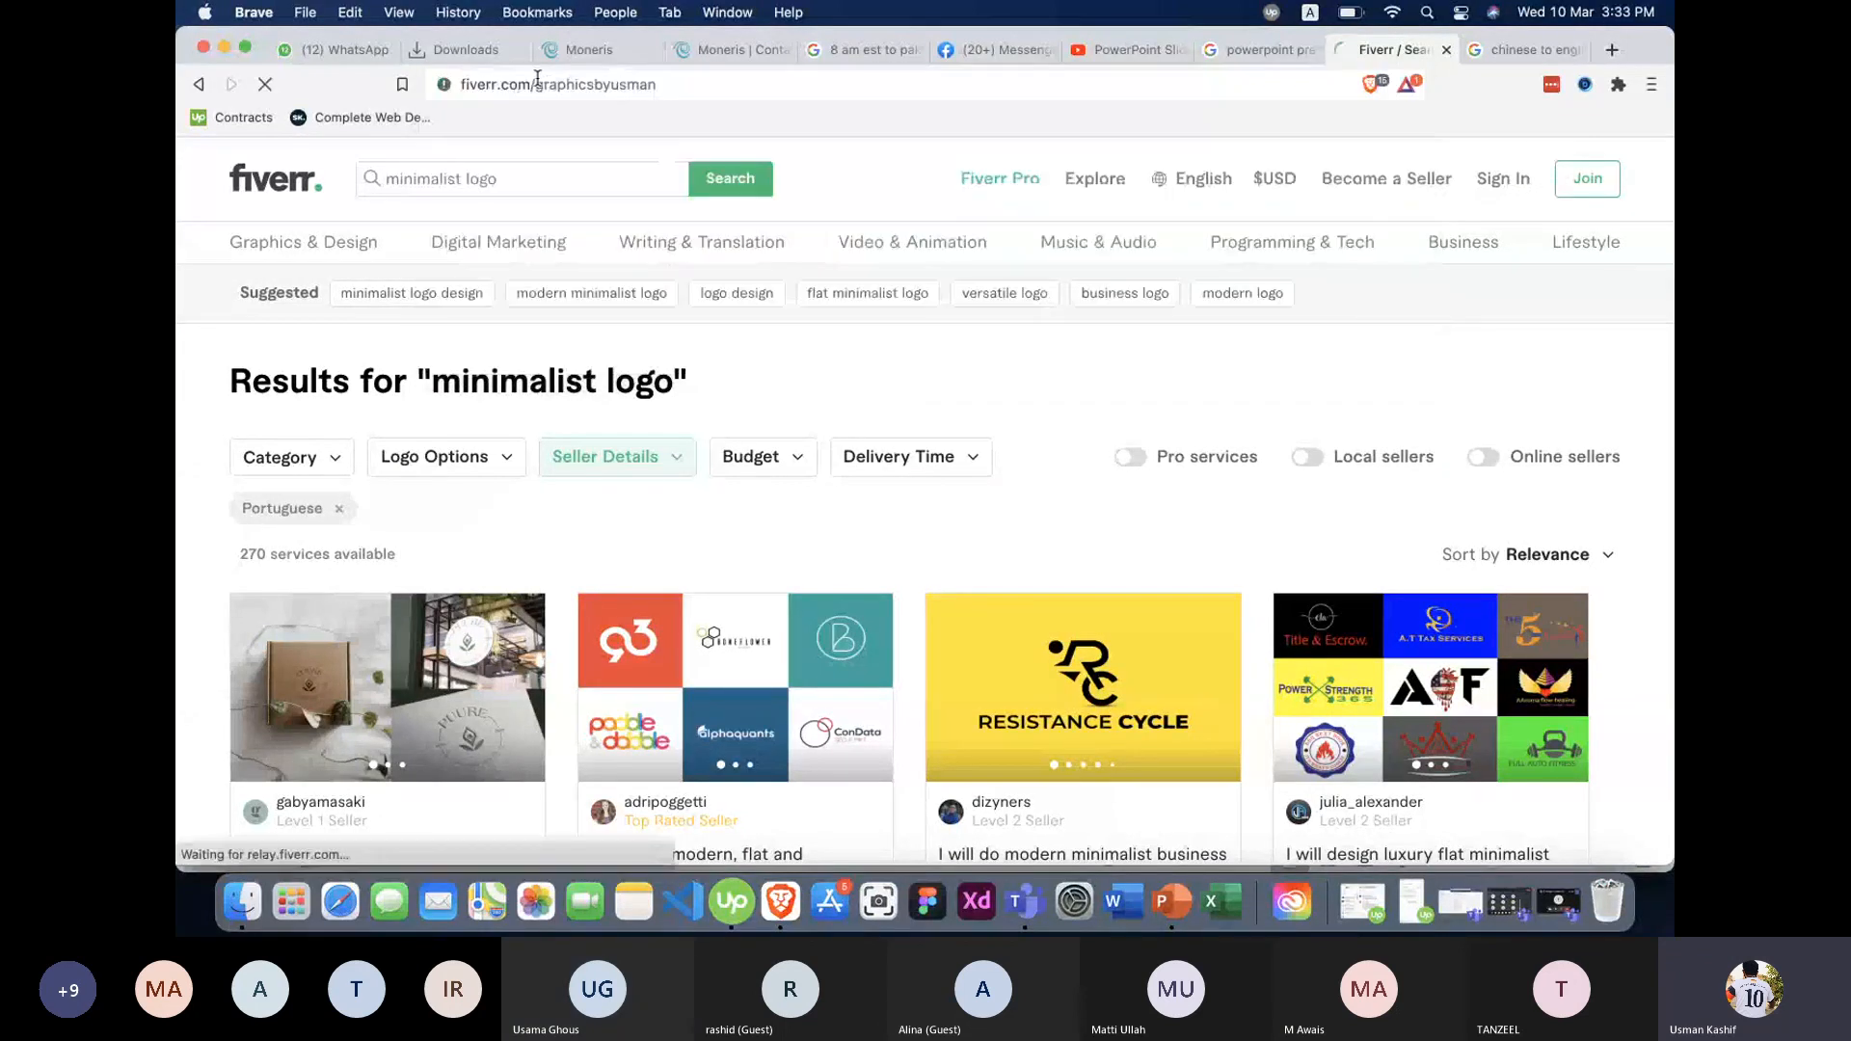
pyautogui.scroll(-10, 576, 275)
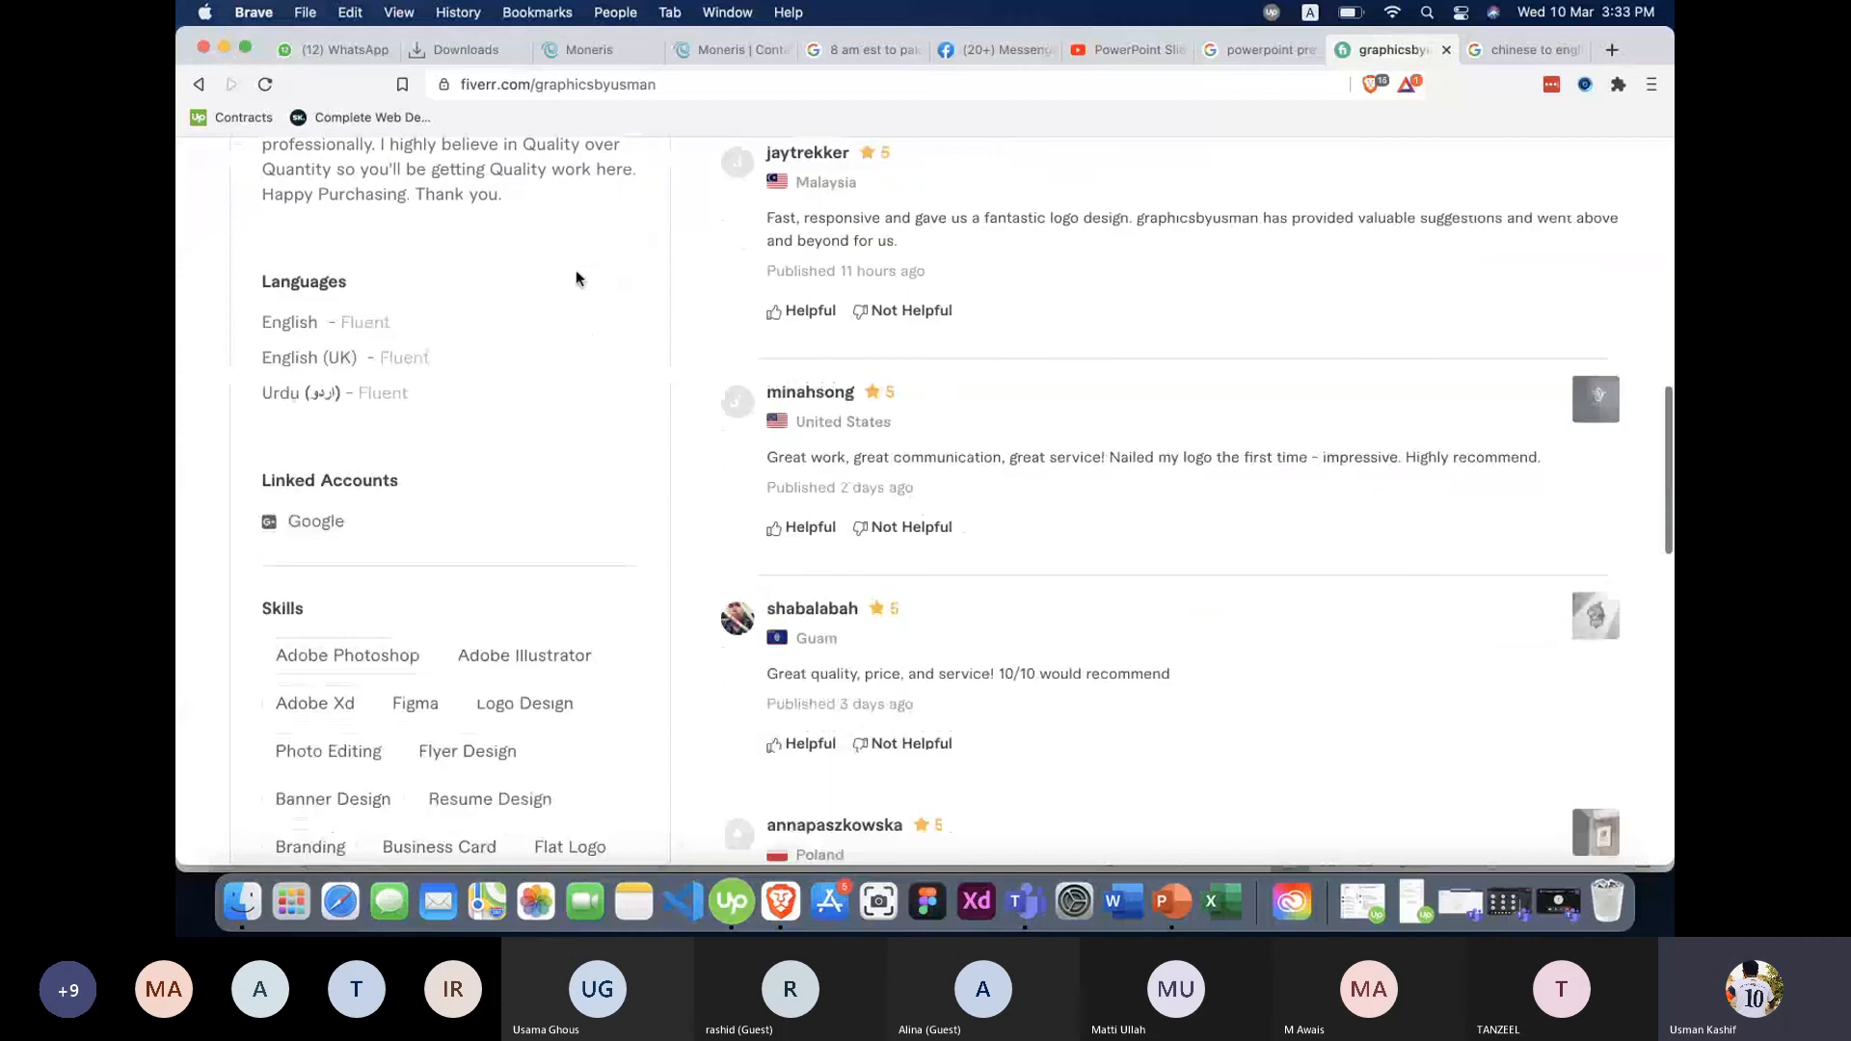
pyautogui.scroll(-1, 575, 278)
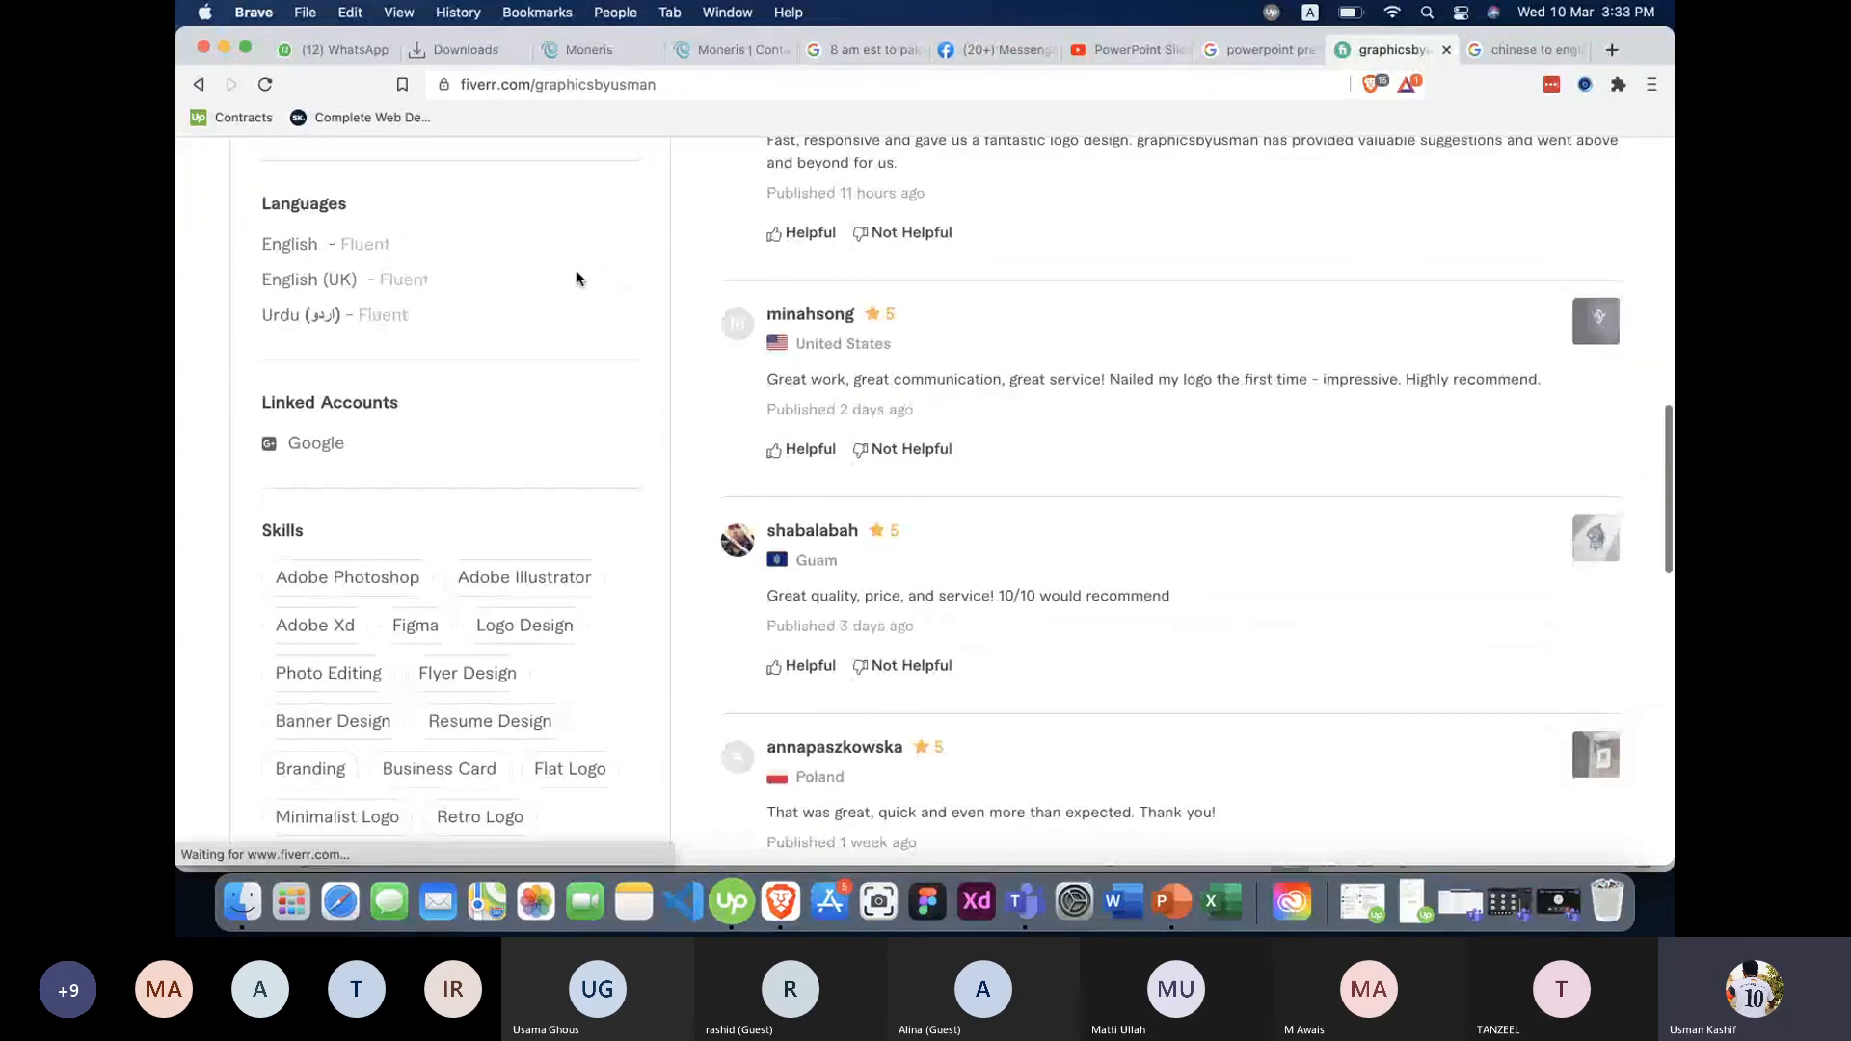
pyautogui.scroll(1, 357, 276)
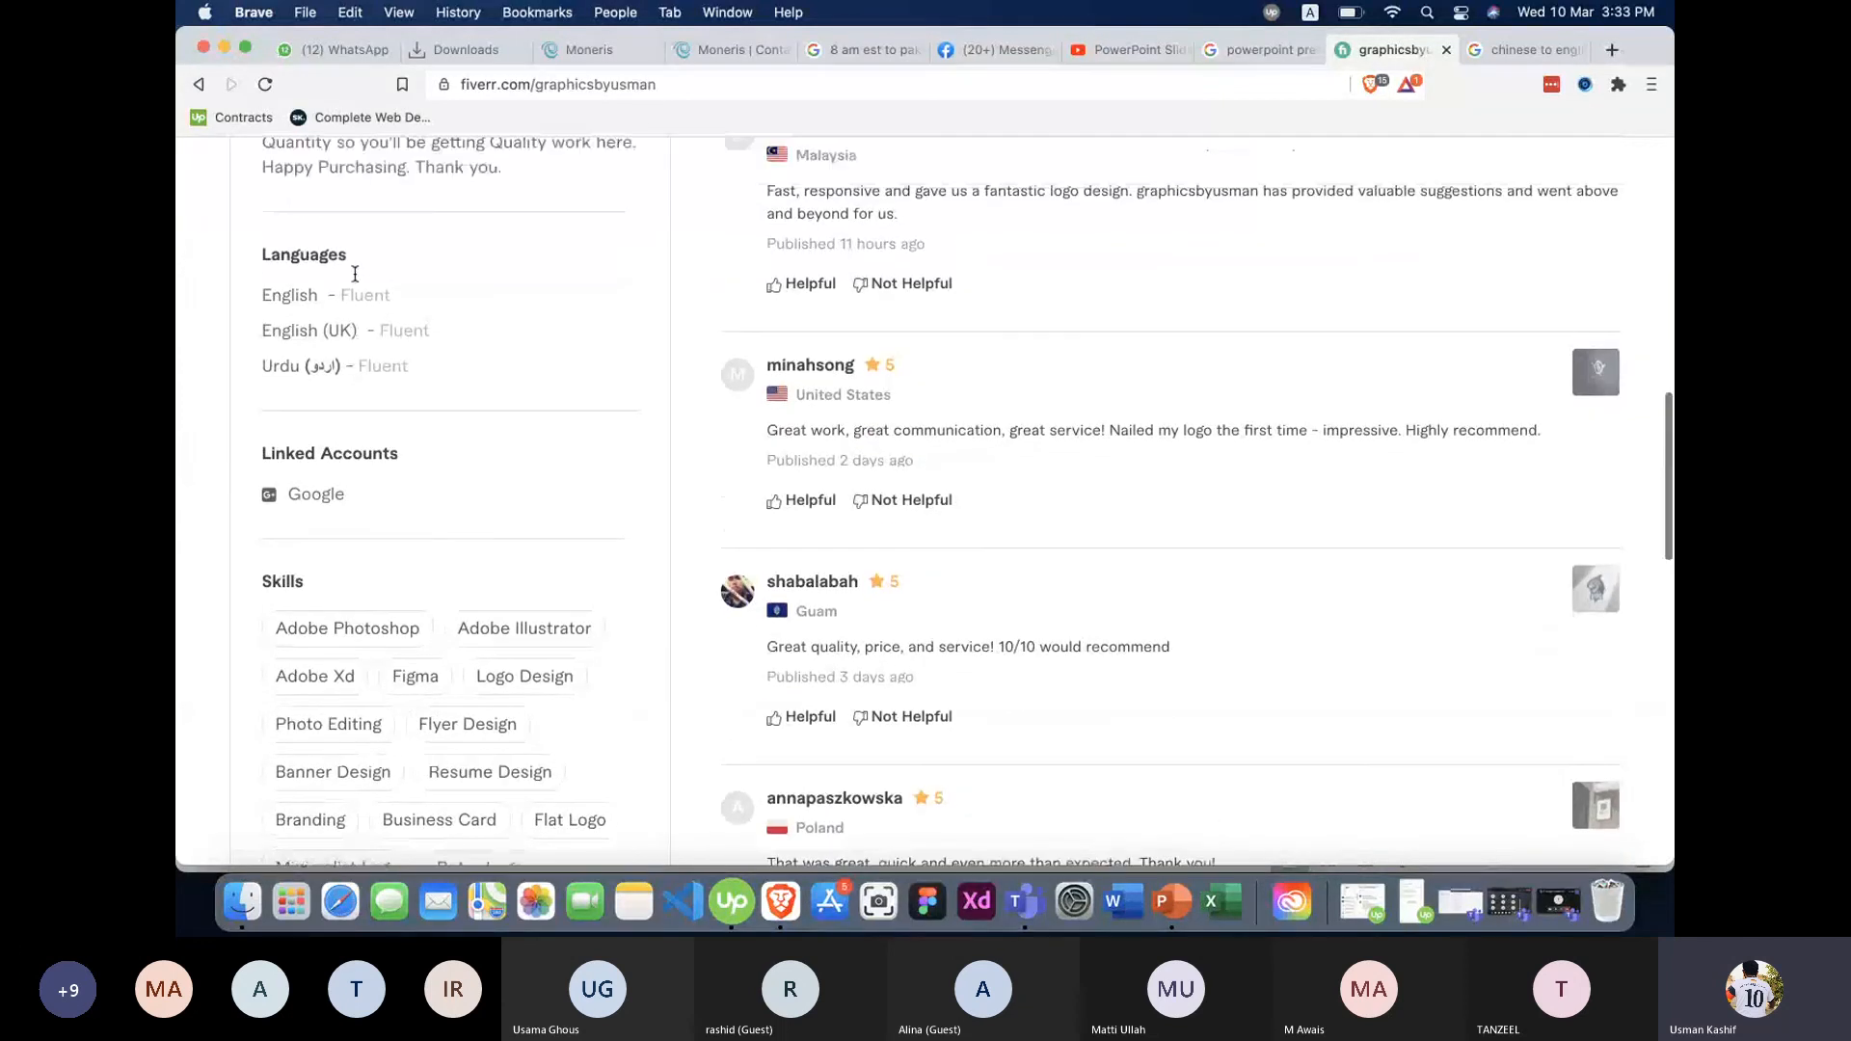
pyautogui.scroll(1, 355, 275)
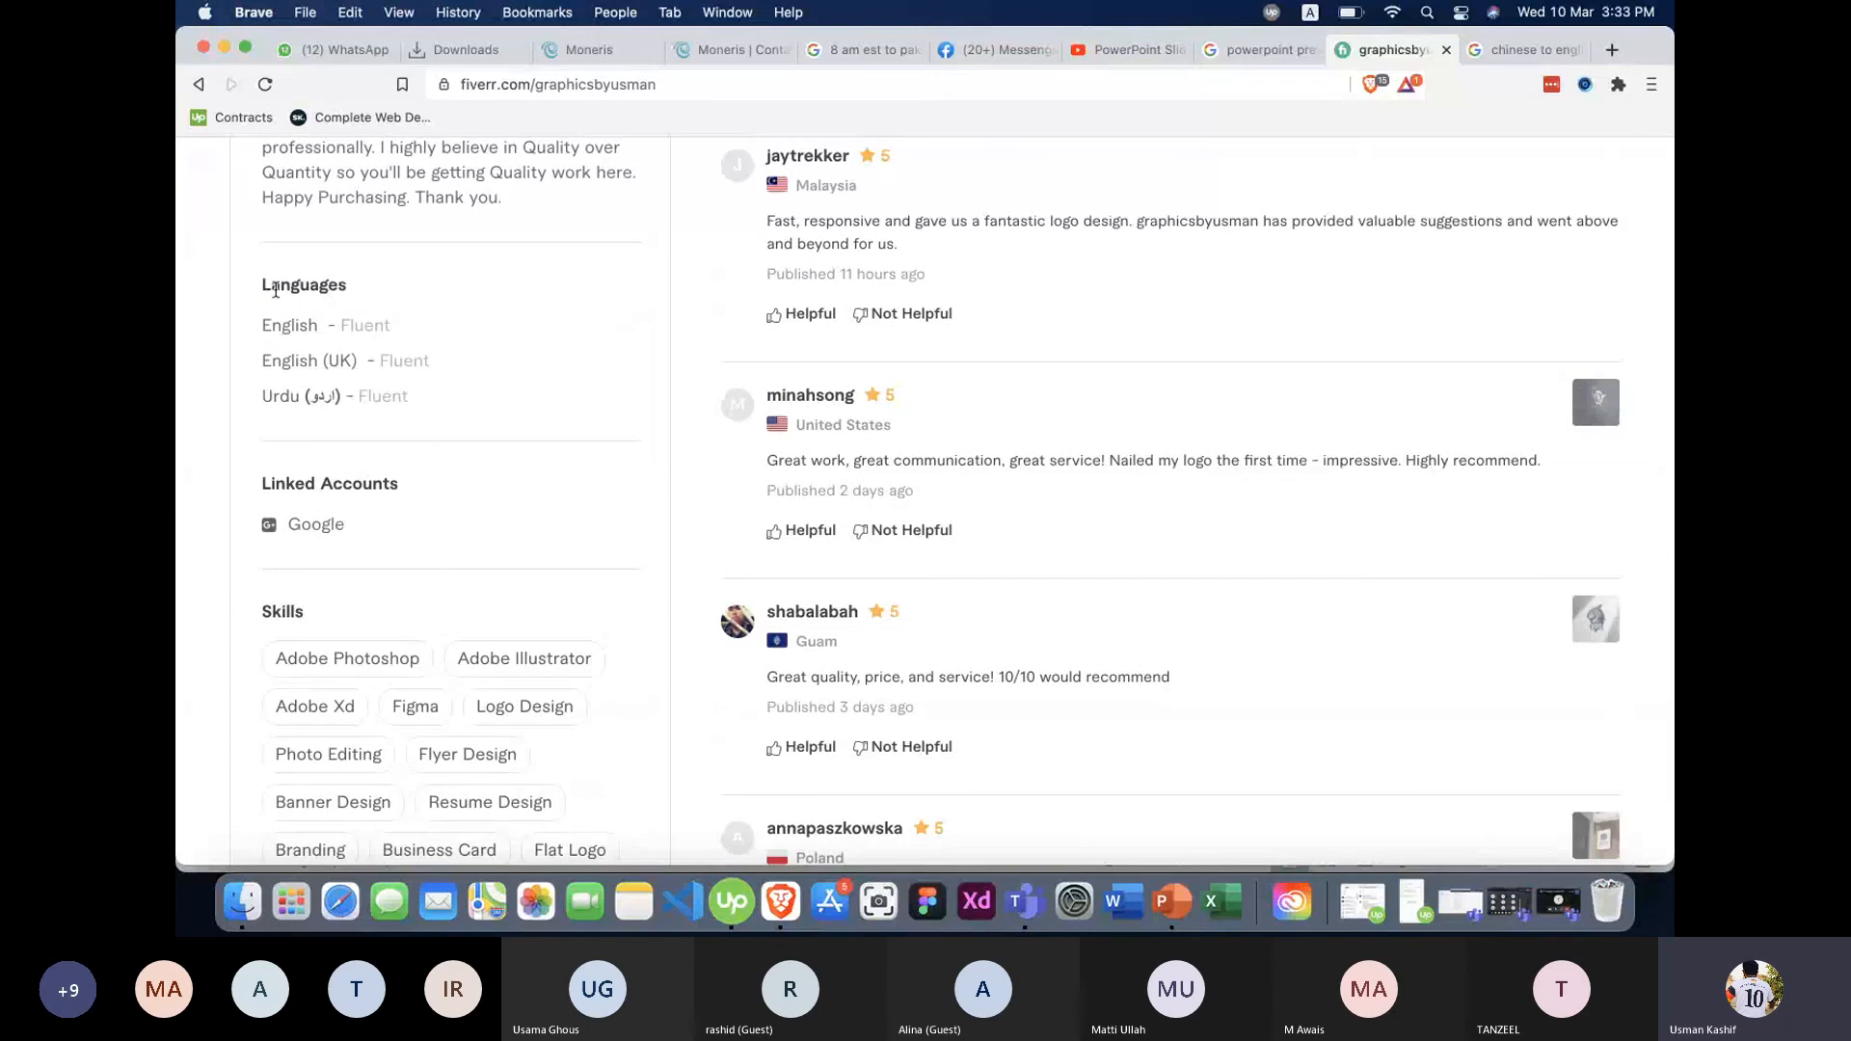
pyautogui.scroll(2, 276, 289)
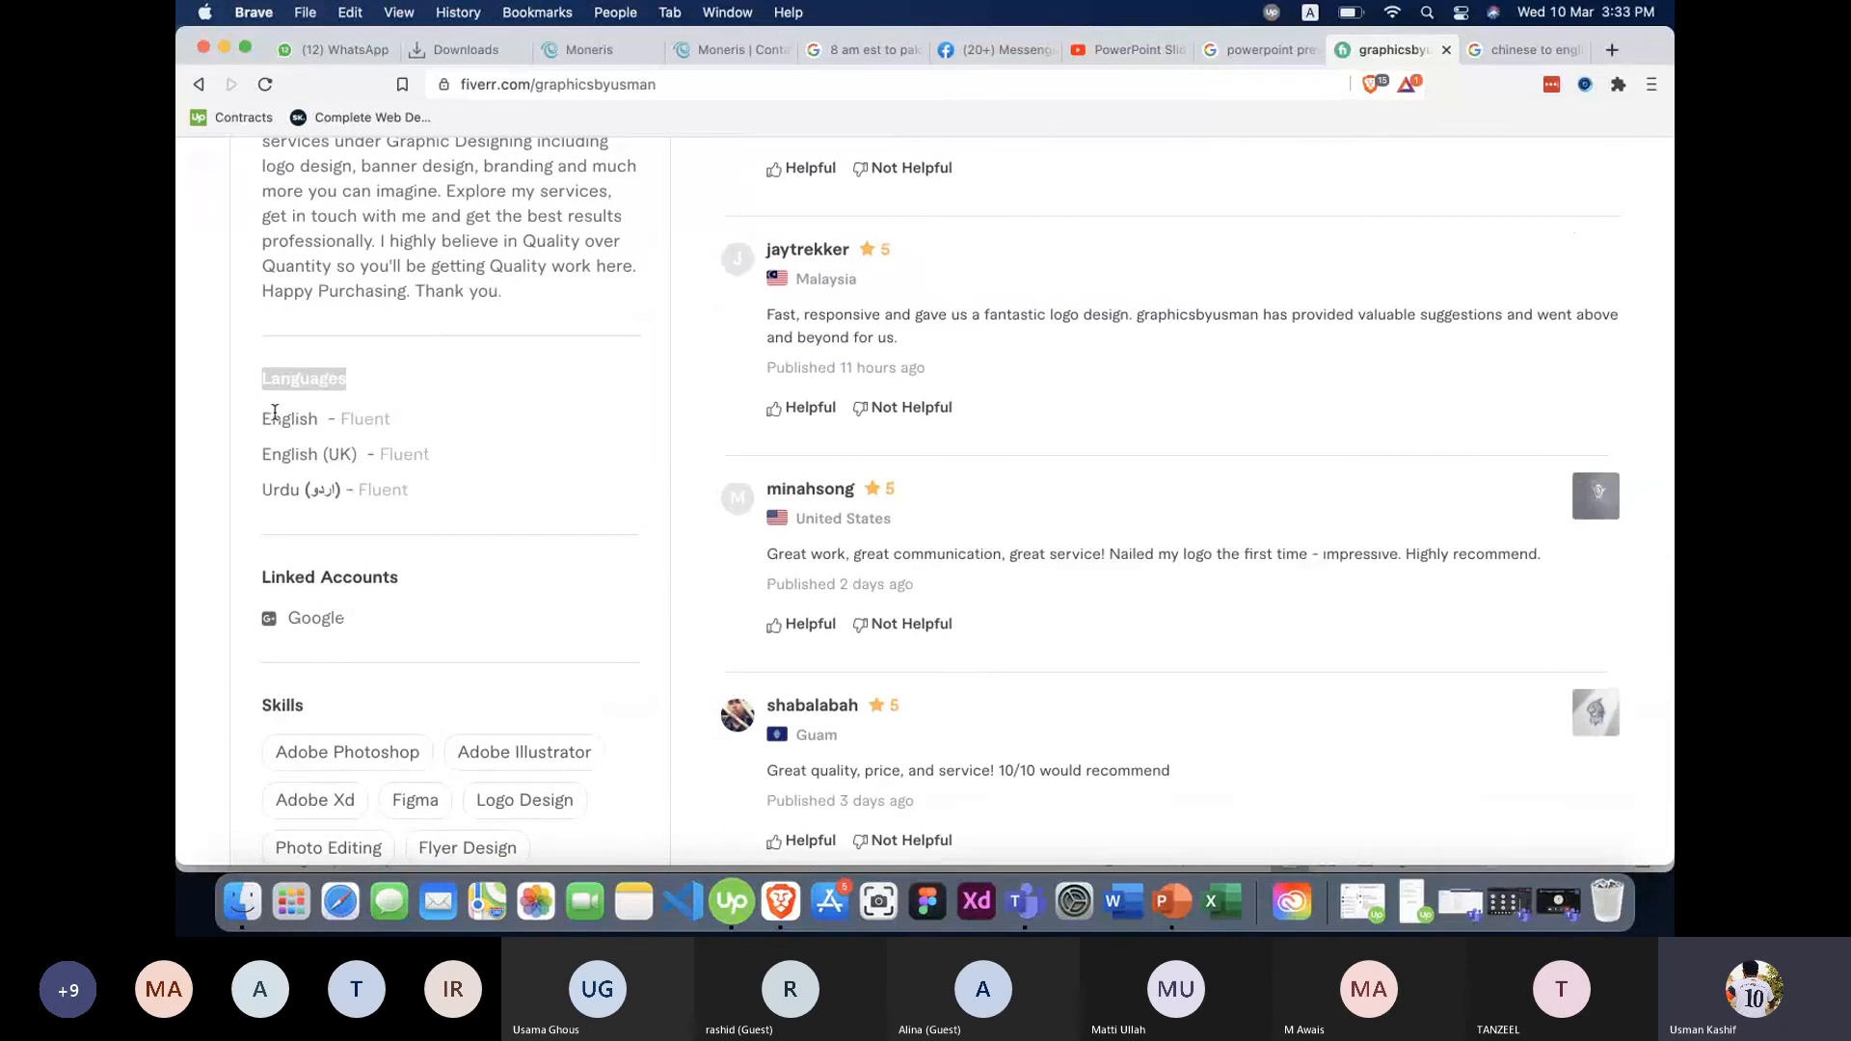
# Examine the languages and other profile details on the graphic designer's Fiverr seller page.
pyautogui.moveTo(272, 419); pyautogui.dragTo(415, 460)
pyautogui.click(428, 499)
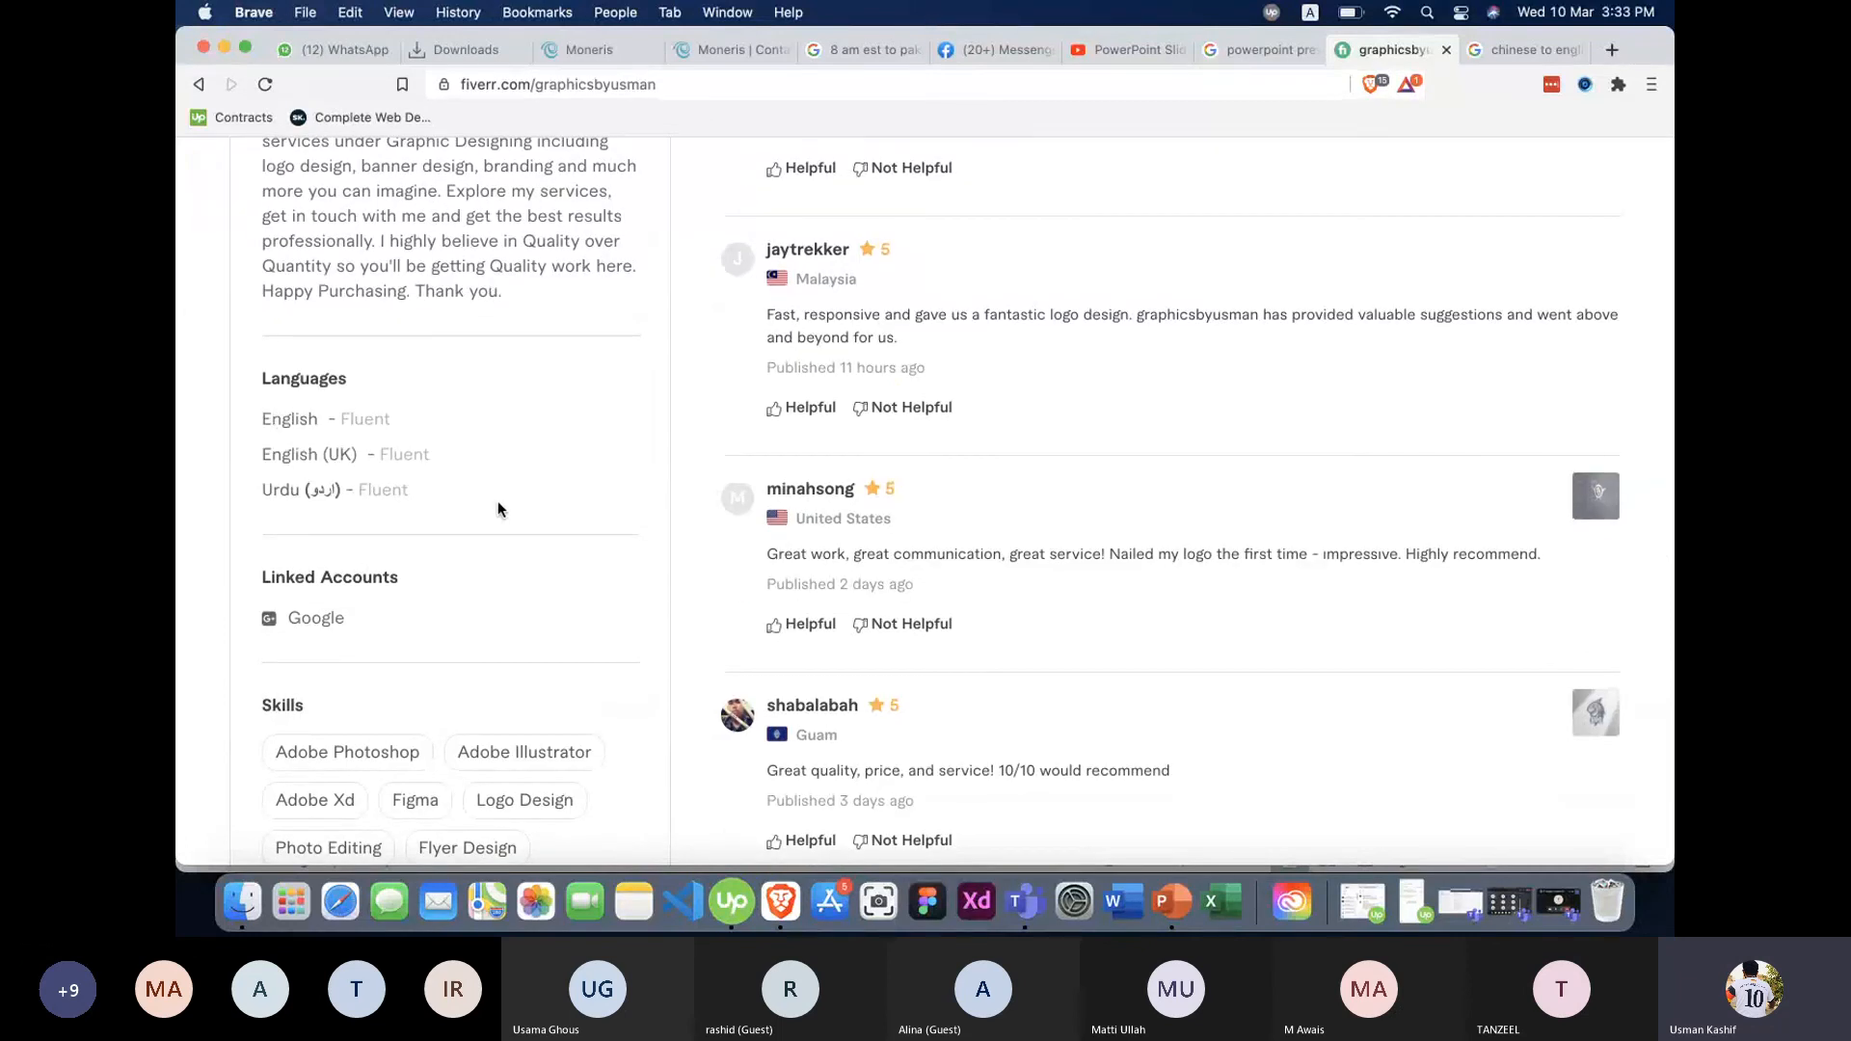
pyautogui.scroll(2, 497, 500)
pyautogui.scroll(10, 497, 502)
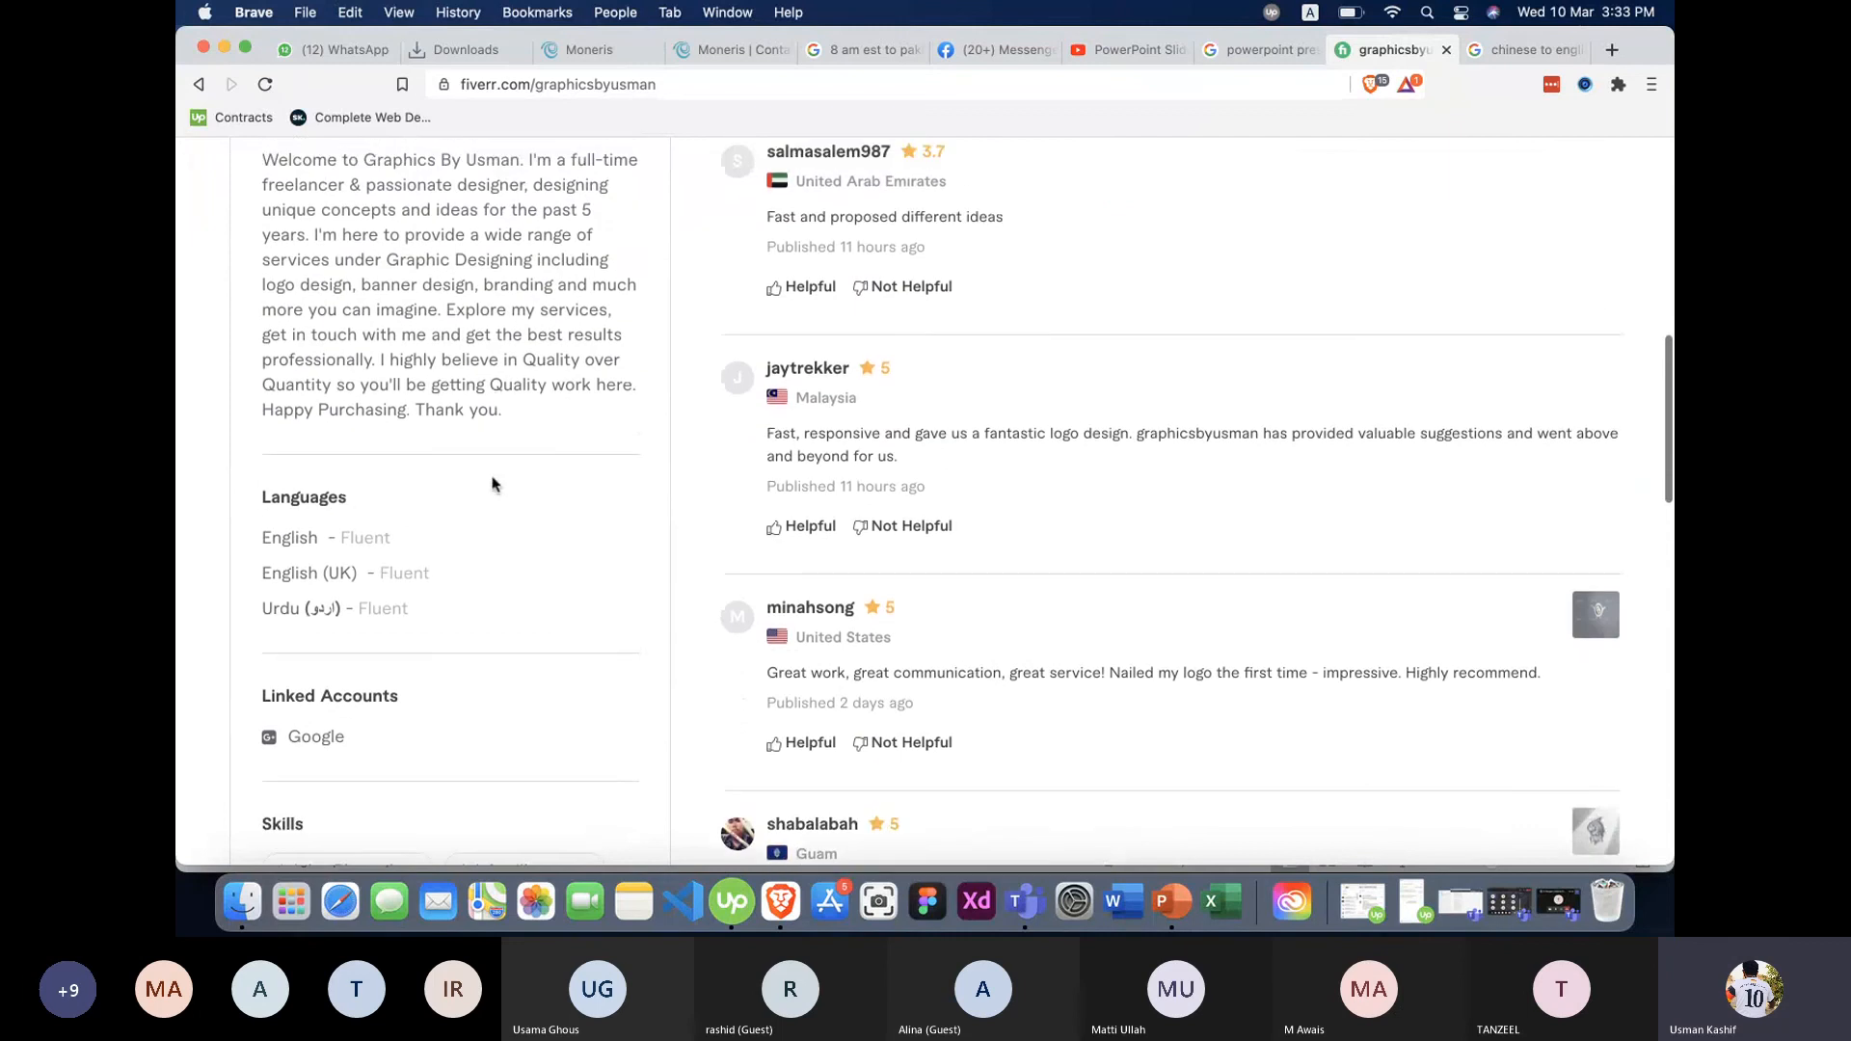
pyautogui.scroll(-1, 540, 521)
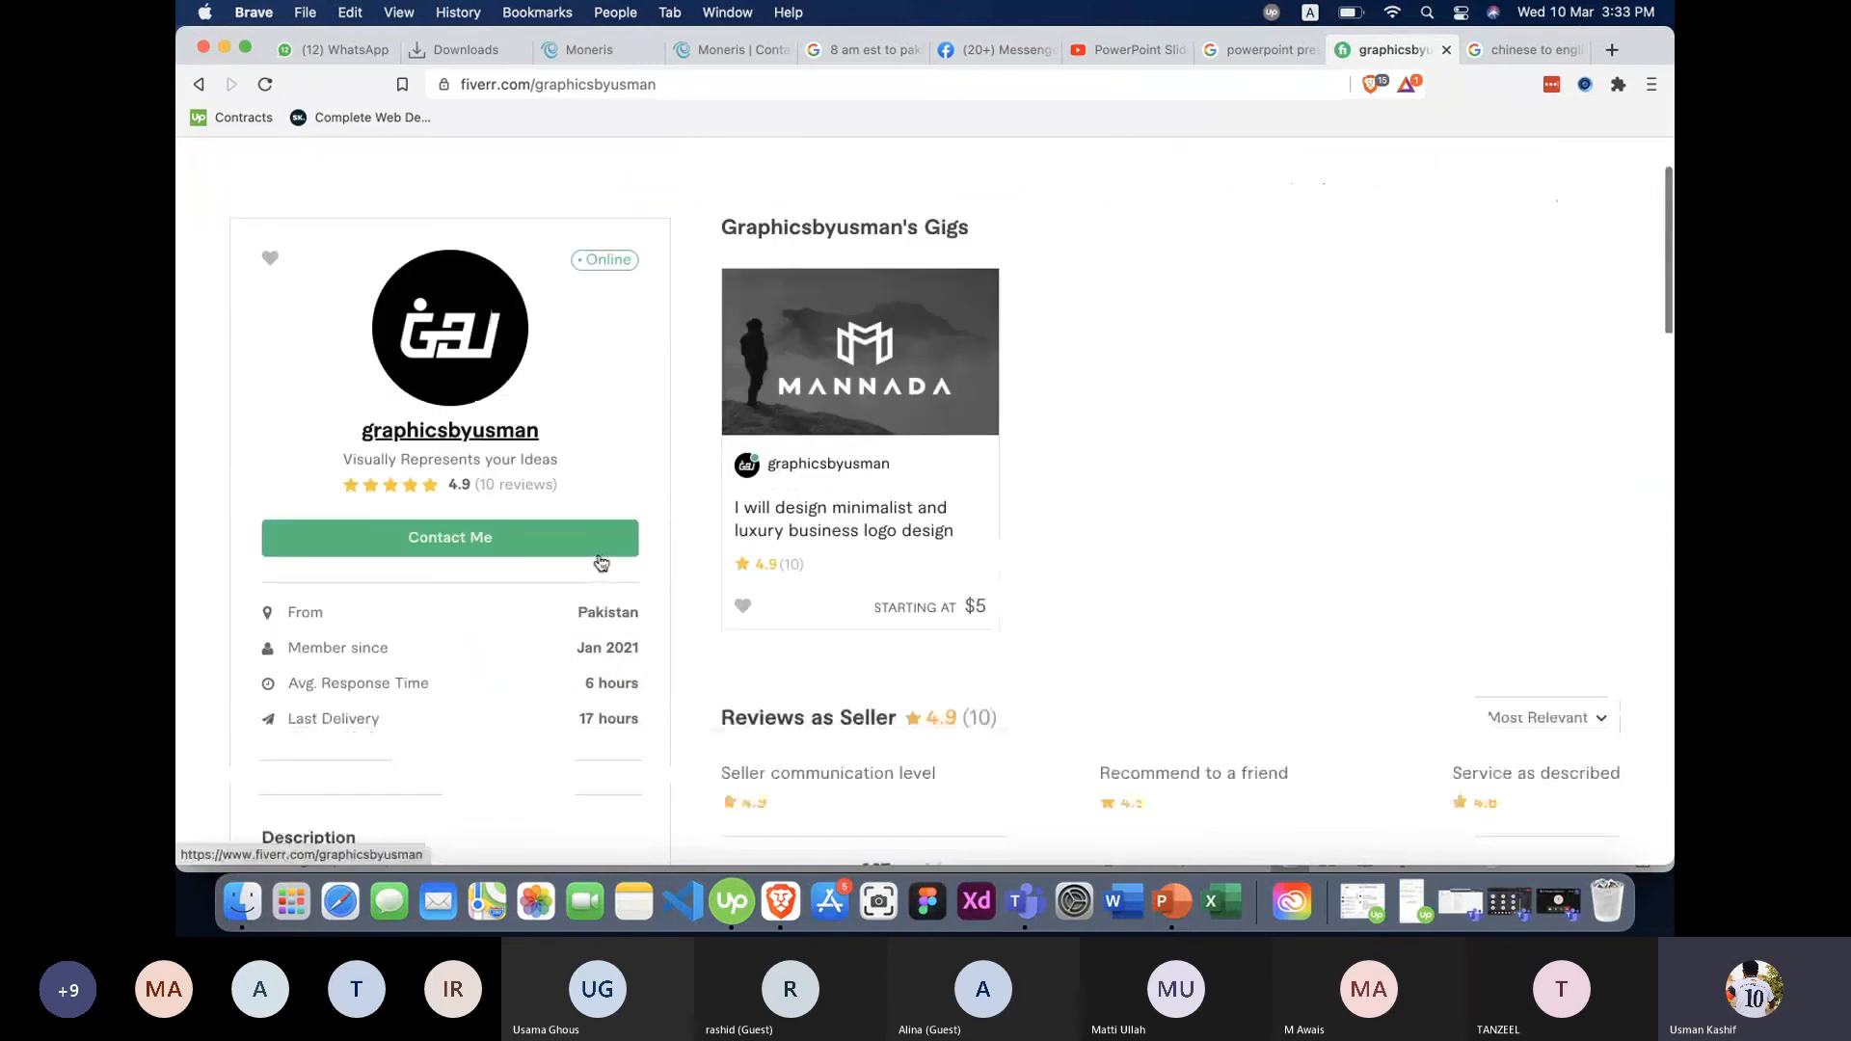
pyautogui.scroll(-10, 599, 562)
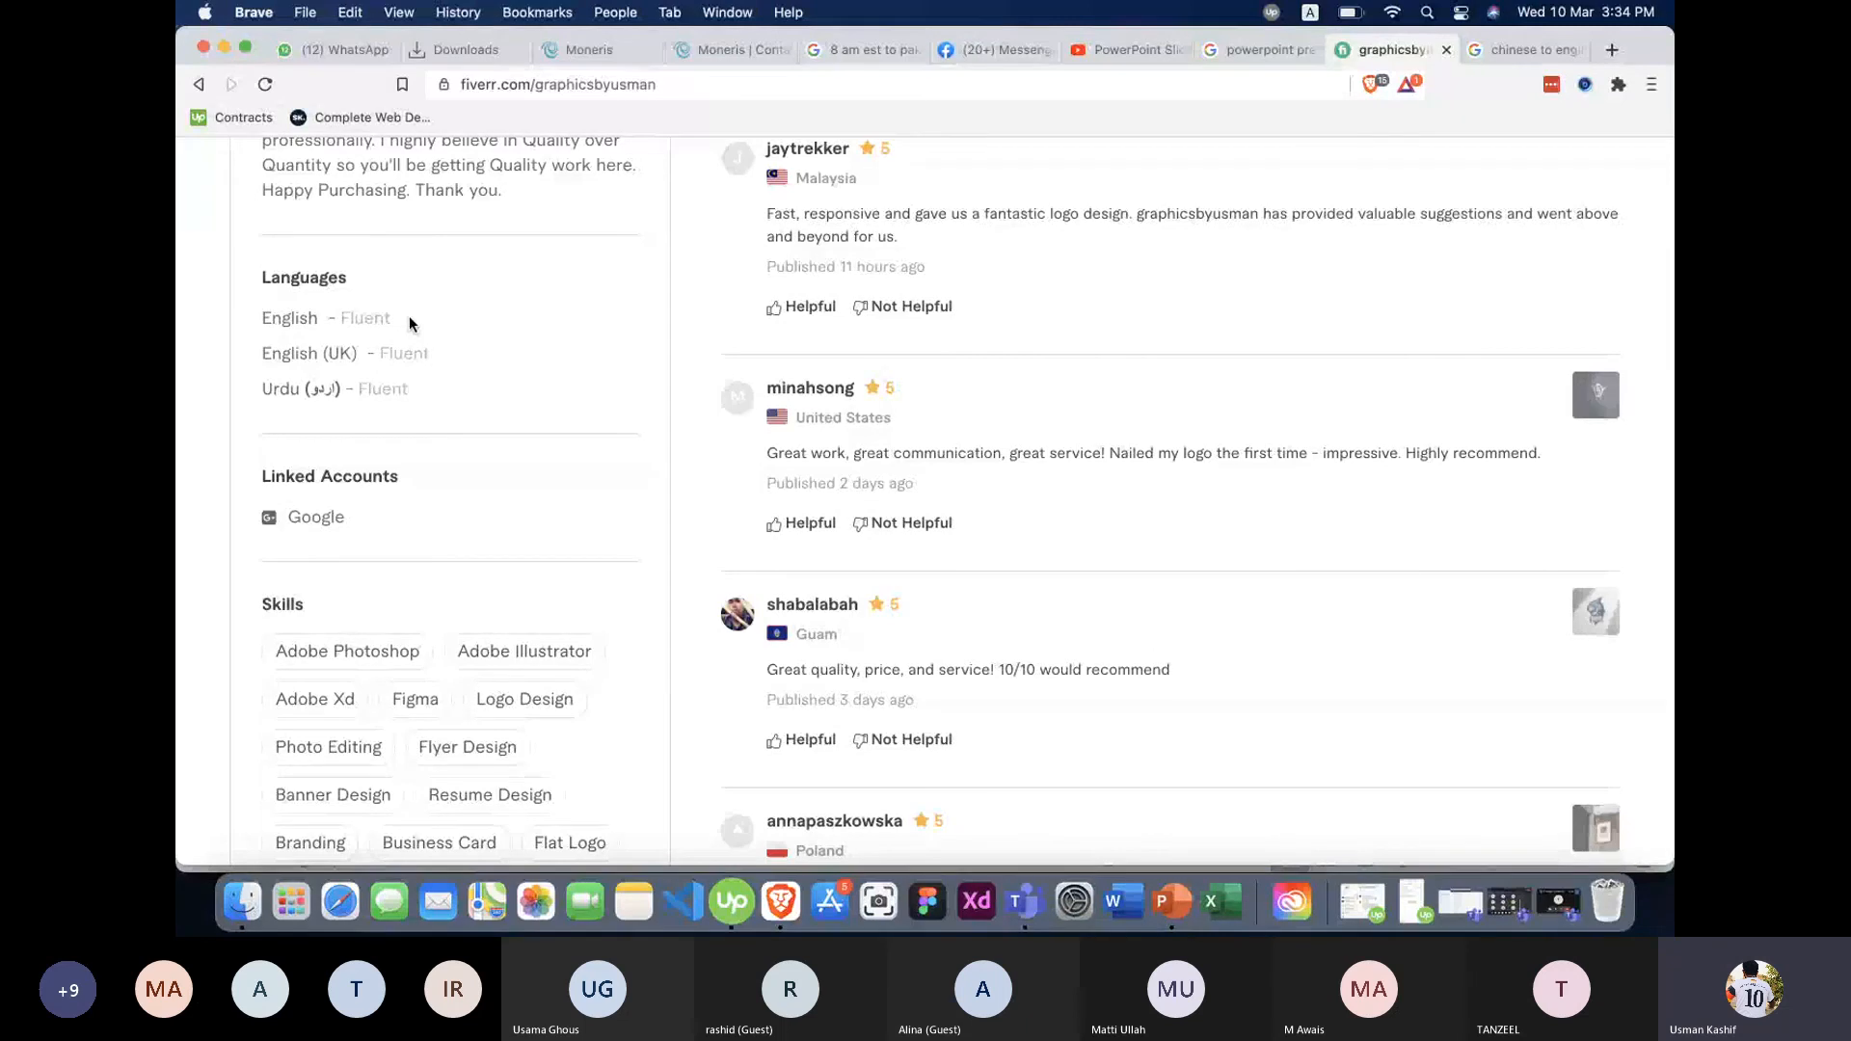
# Search the web for "fiverr most used countries" in a new browser tab.
pyautogui.click(1615, 49)
pyautogui.write('fu')
pyautogui.press('BackSpace')
pyautogui.write('iver')
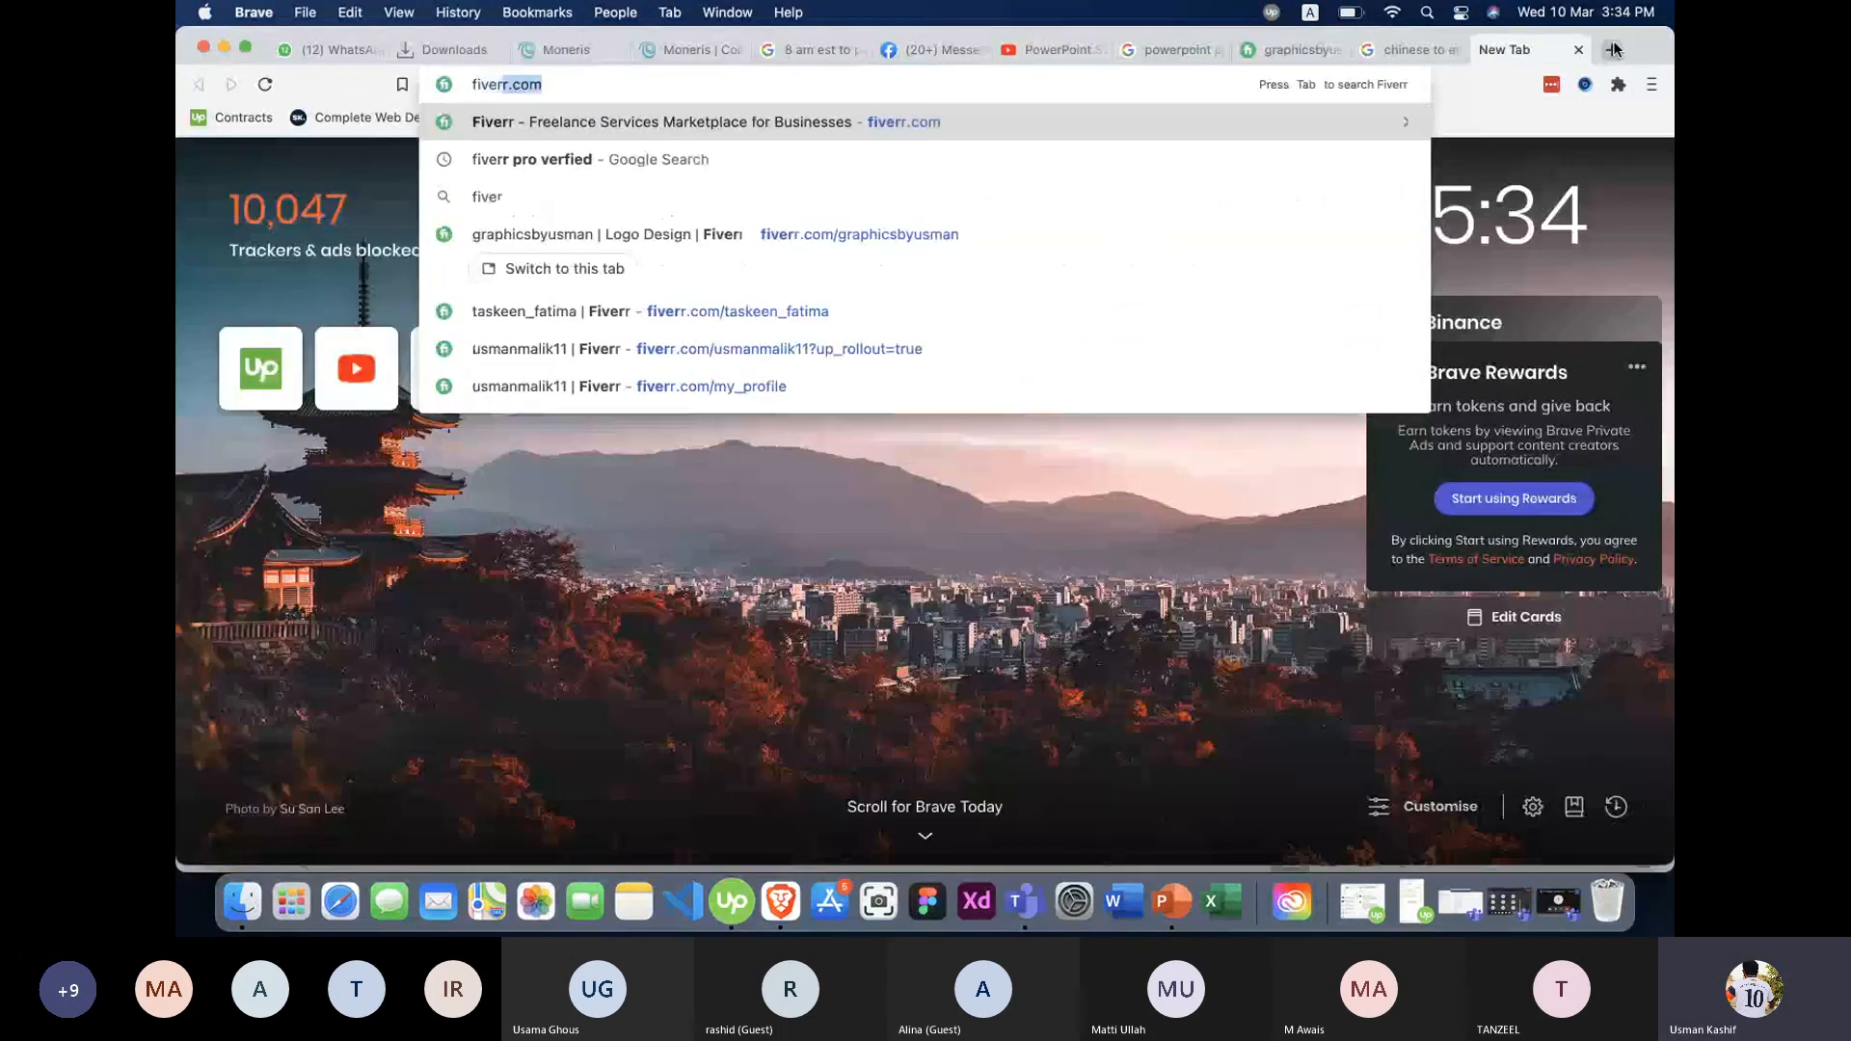
pyautogui.write('r most used countri')
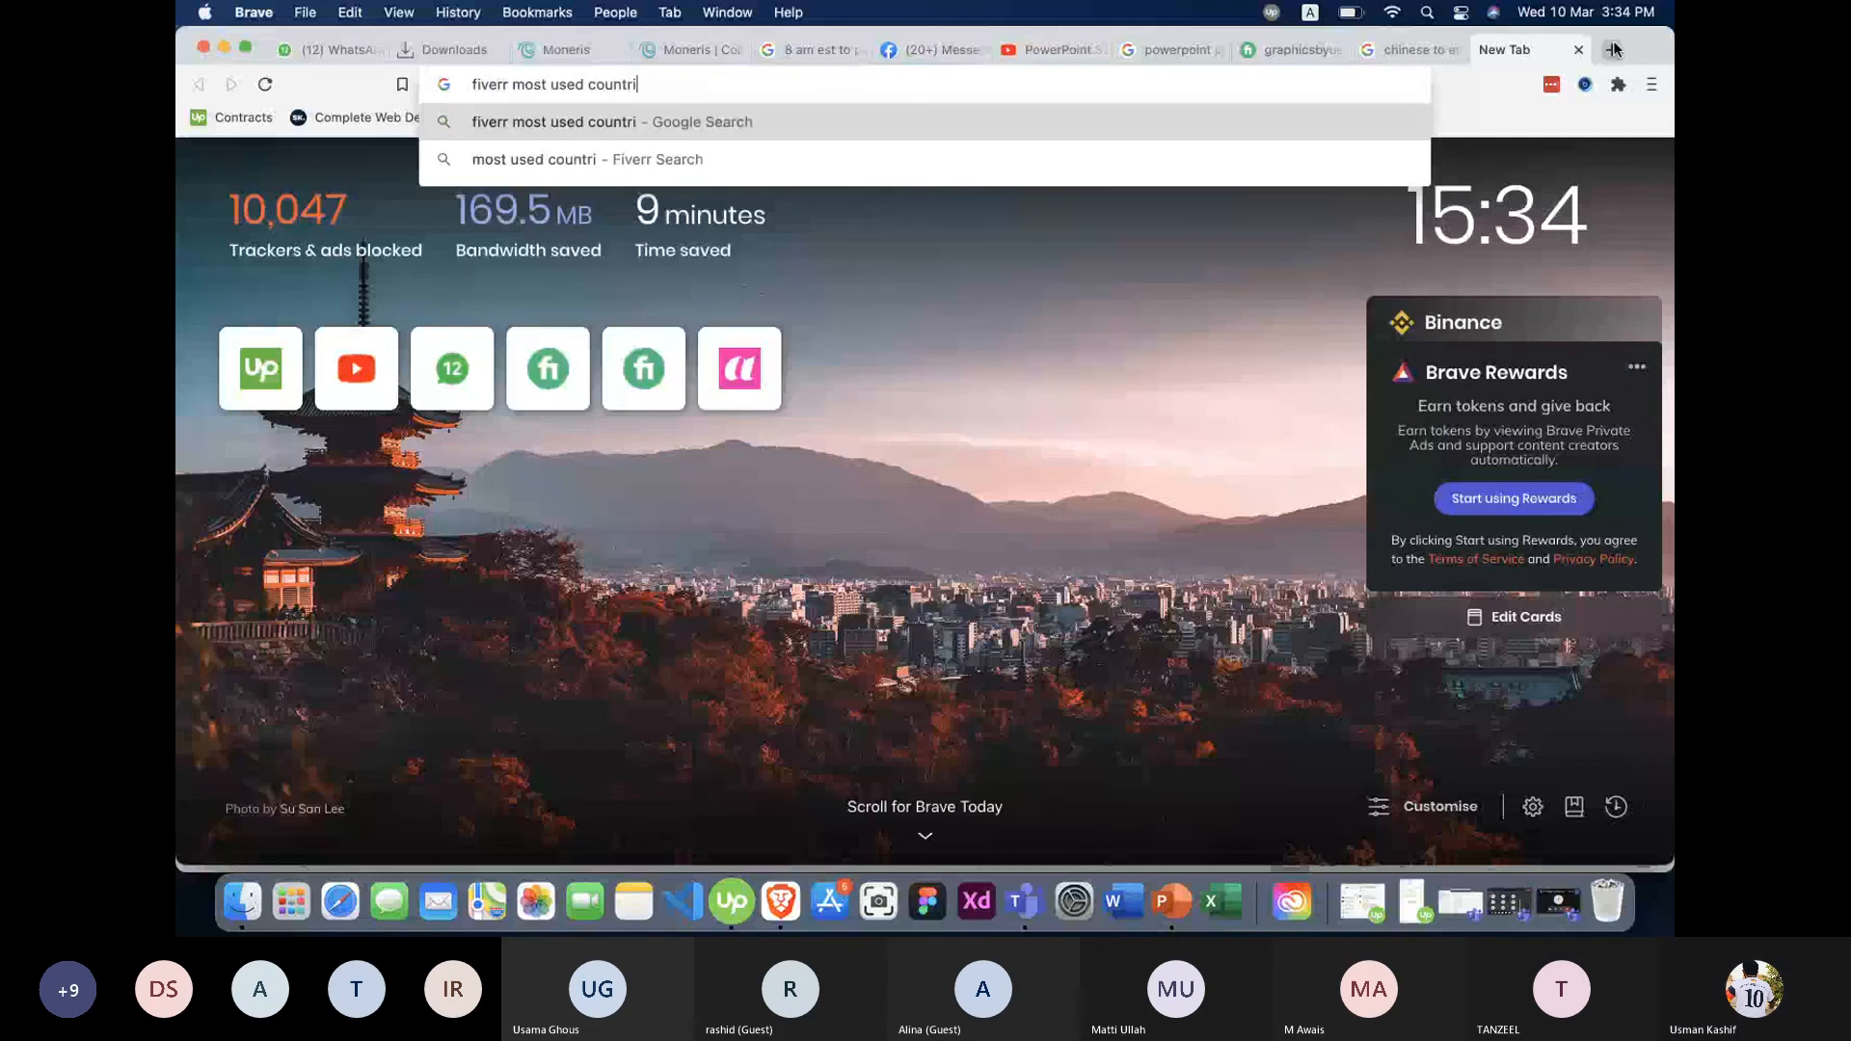
pyautogui.write('es')
pyautogui.press('Return')
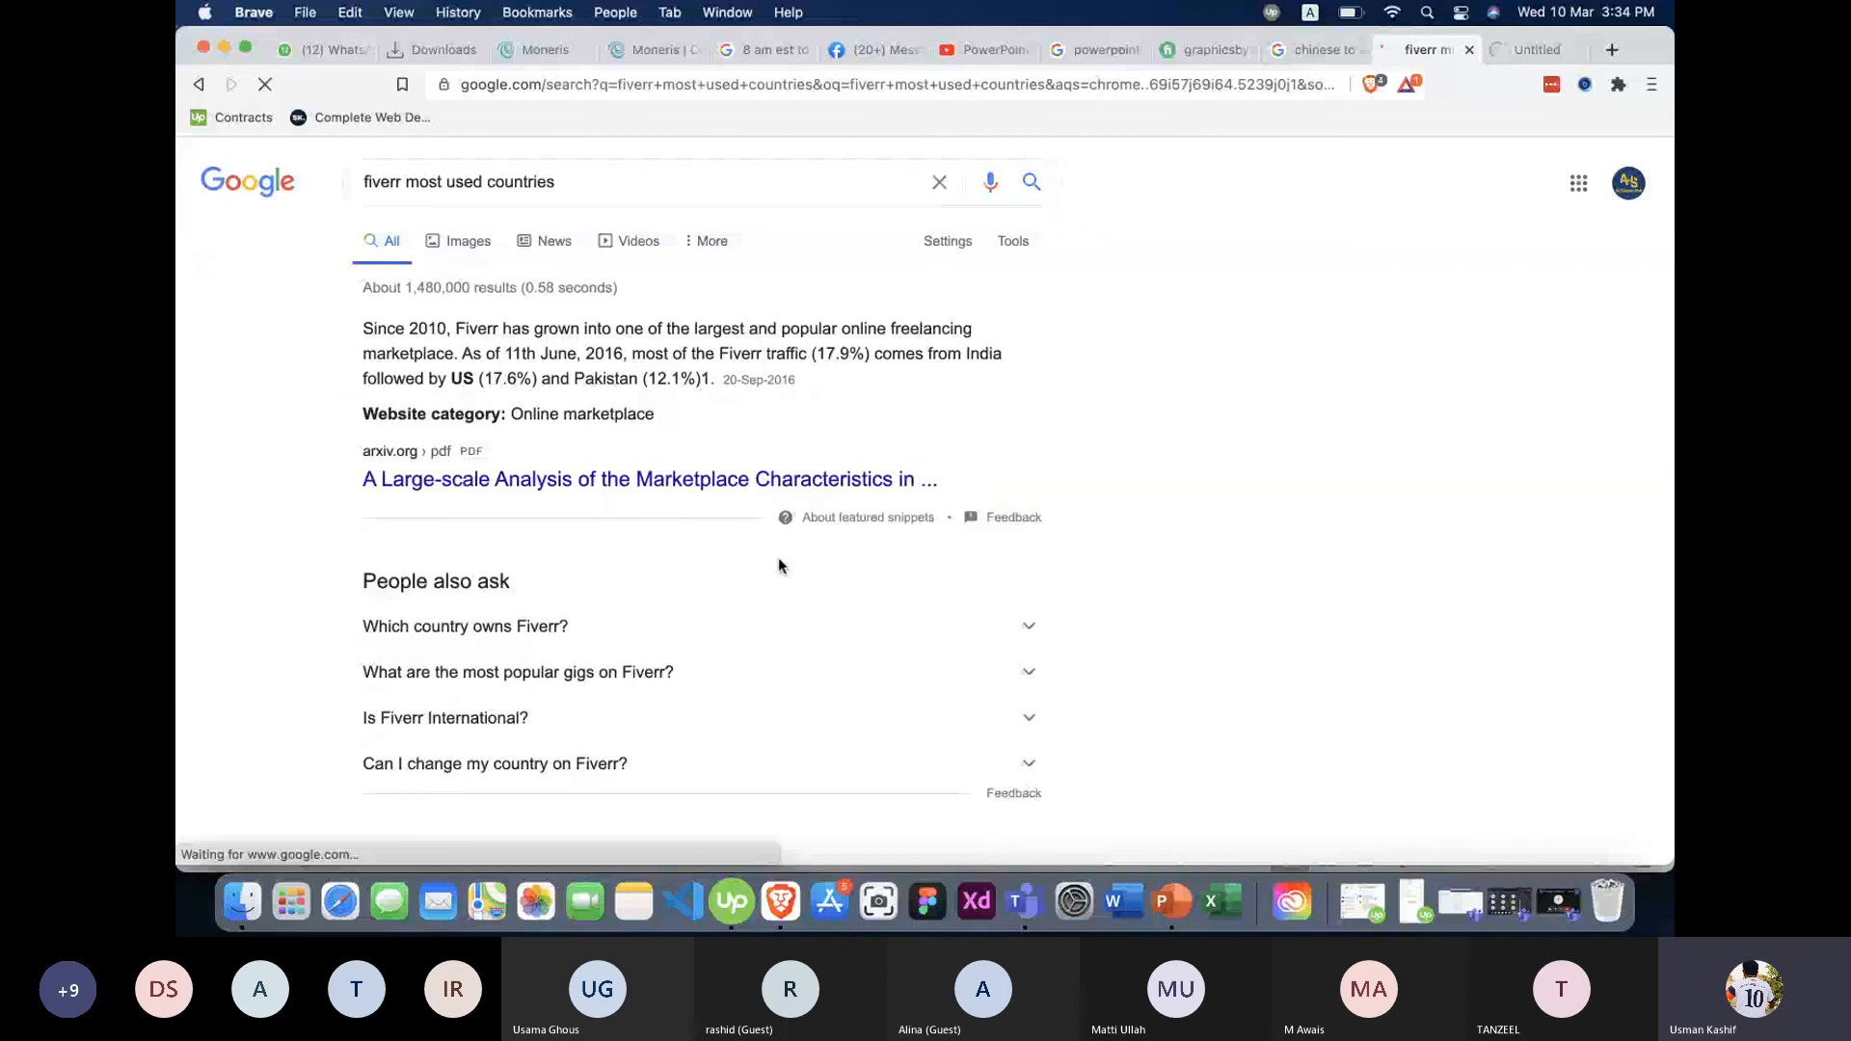
# Open the forum thread "Which country most buyer of fiverr?" from the search results and read through its replies.
pyautogui.scroll(-5, 778, 565)
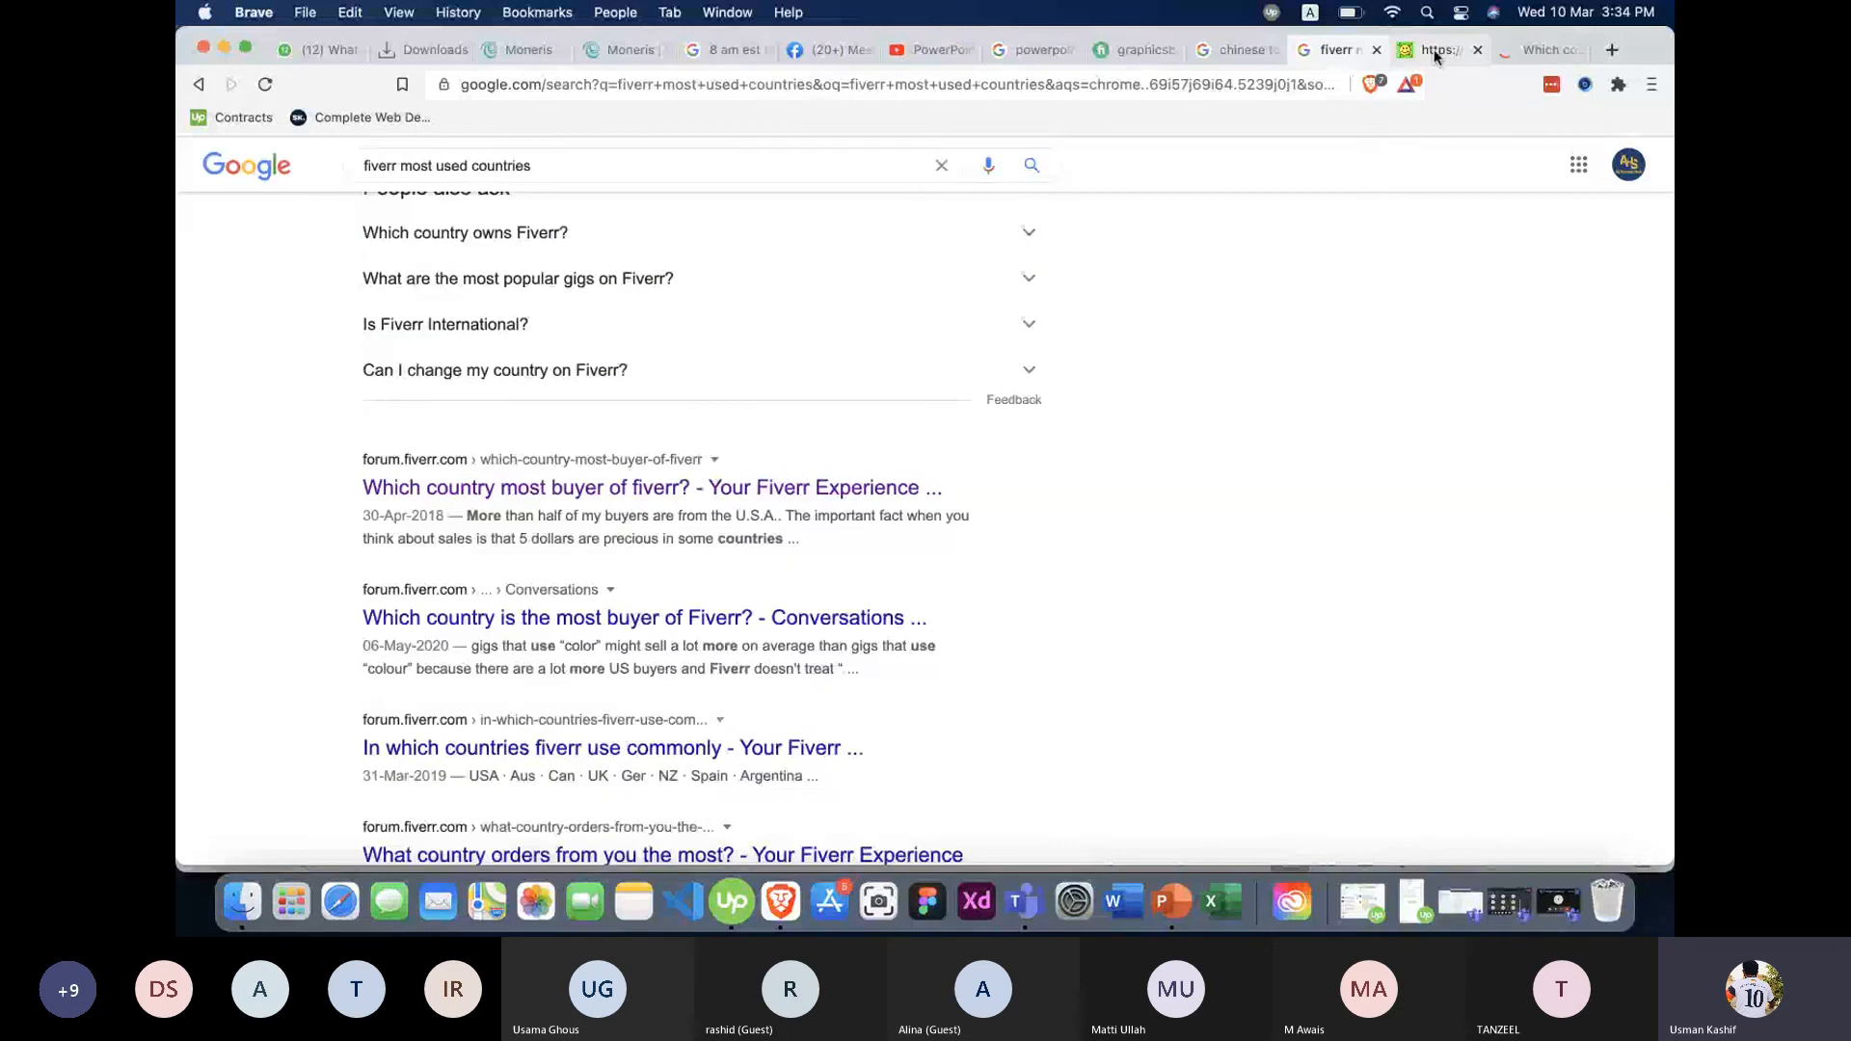
pyautogui.click(1540, 52)
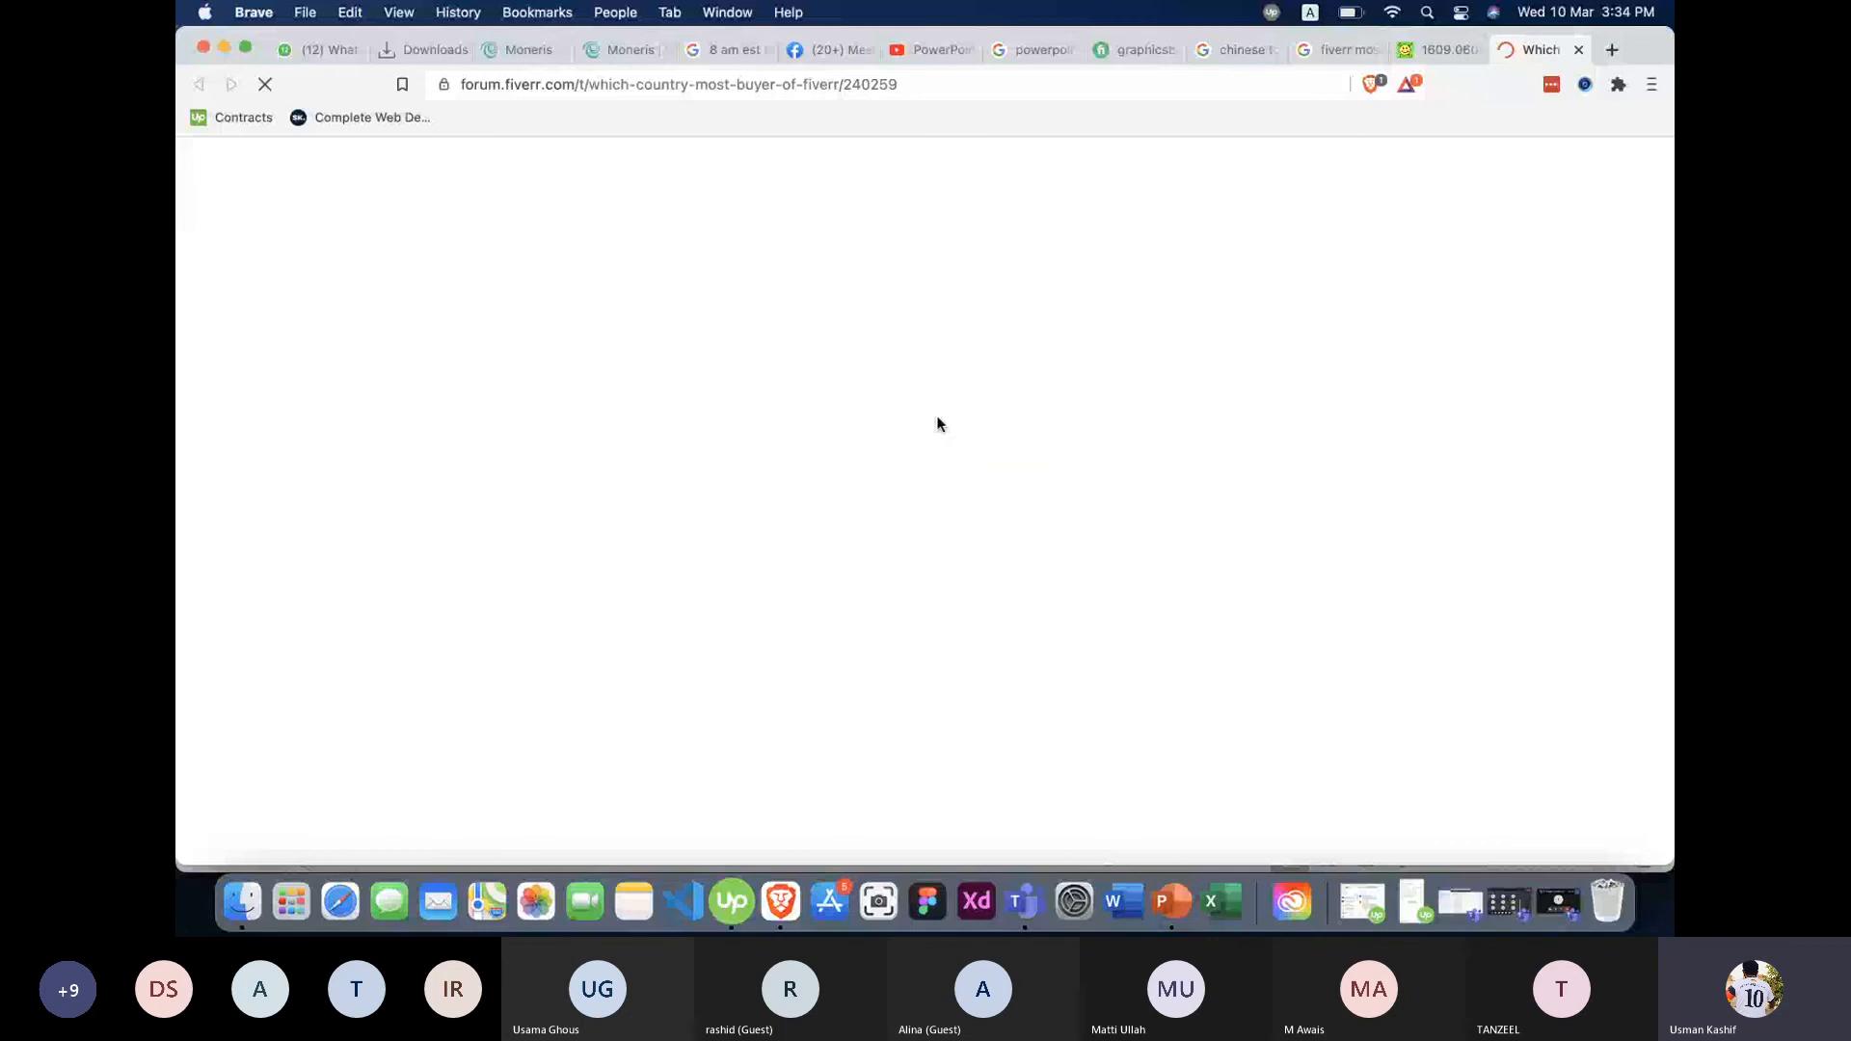
pyautogui.scroll(-8, 938, 424)
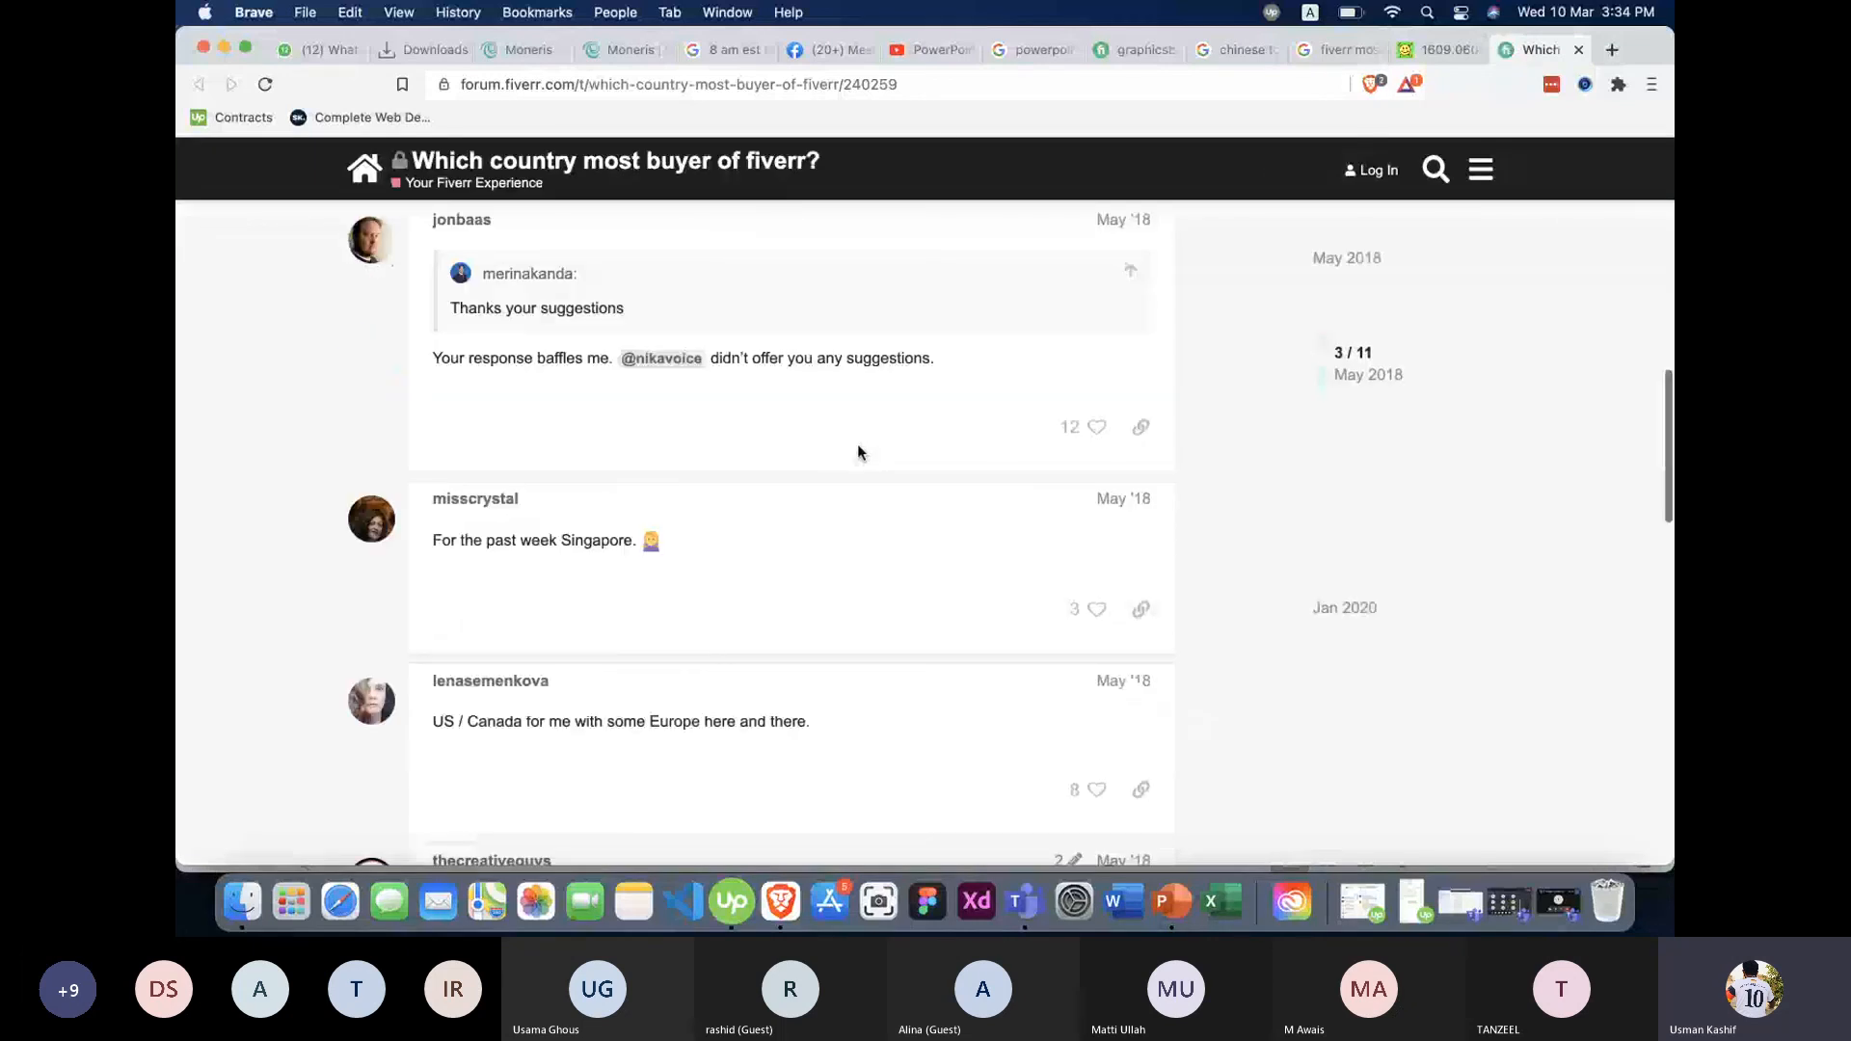
pyautogui.scroll(-5, 857, 452)
pyautogui.scroll(-8, 858, 444)
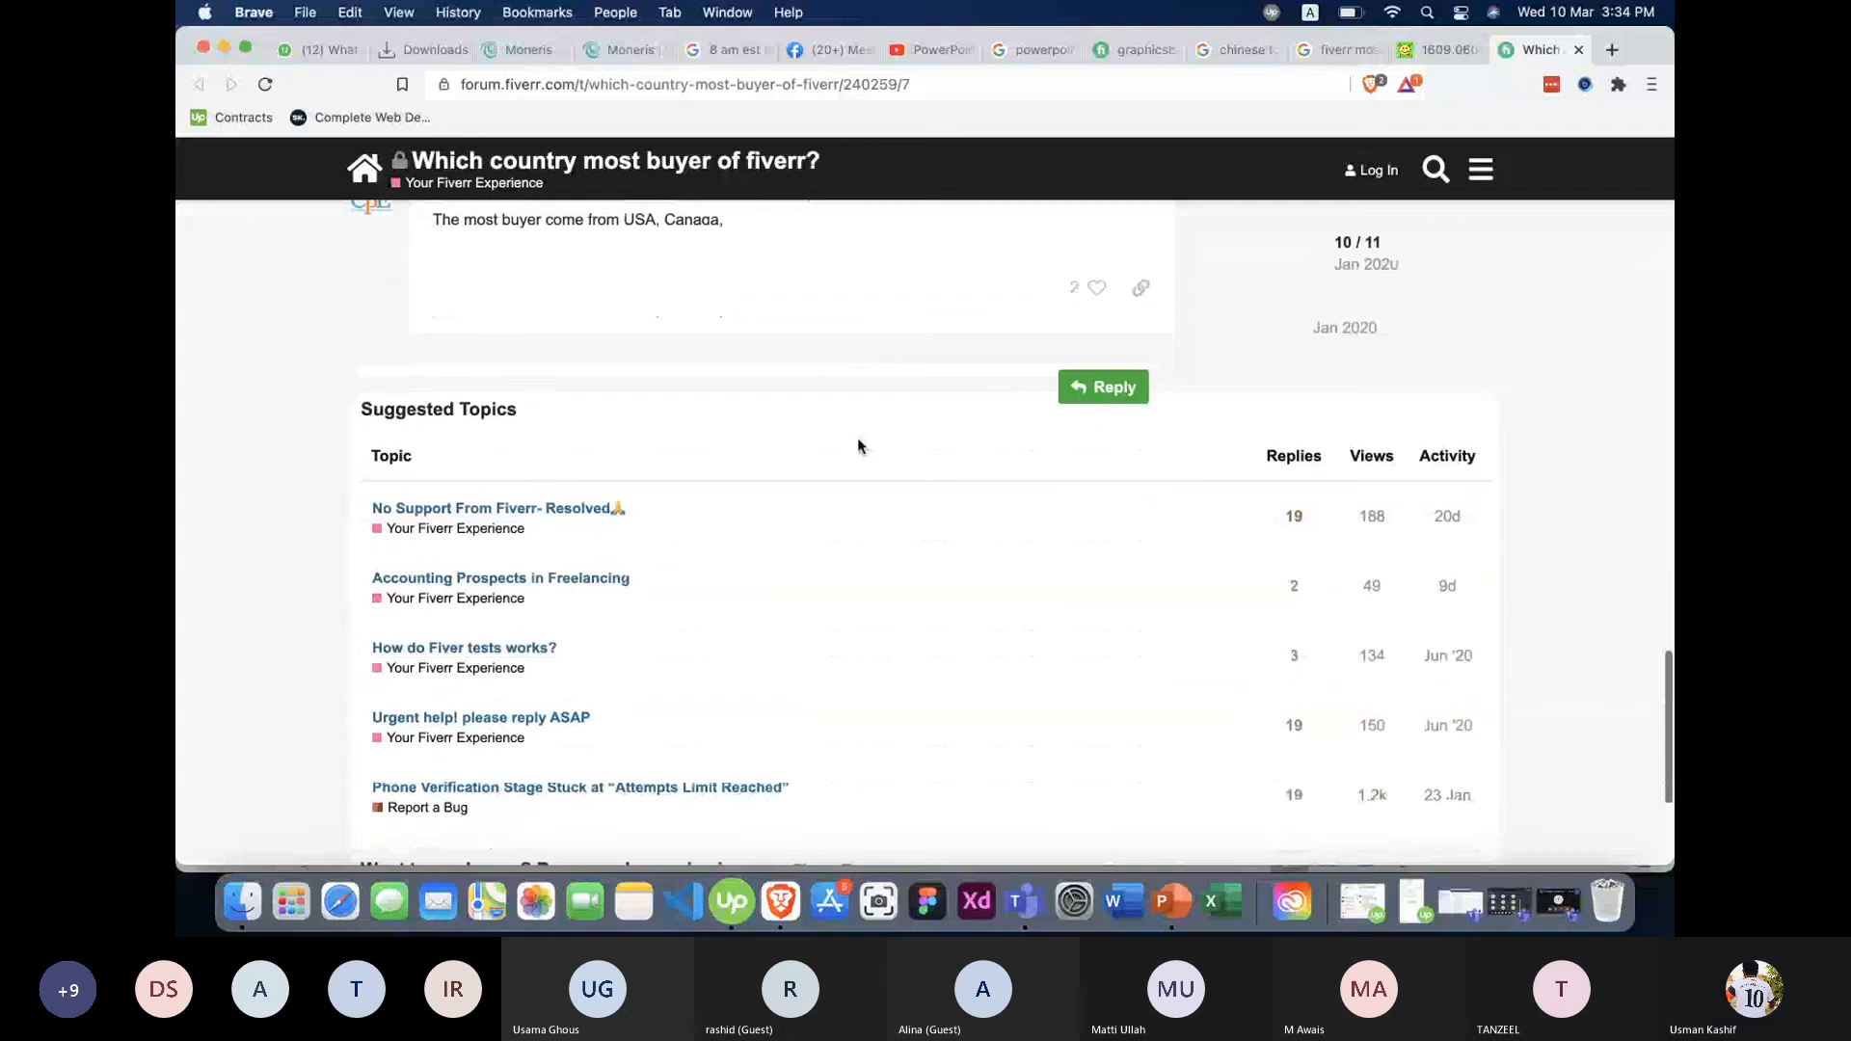
# Look through the arXiv paper 1609.06004.pdf about the Fiverr marketplace, close it and return to the forum thread.
pyautogui.click(1442, 51)
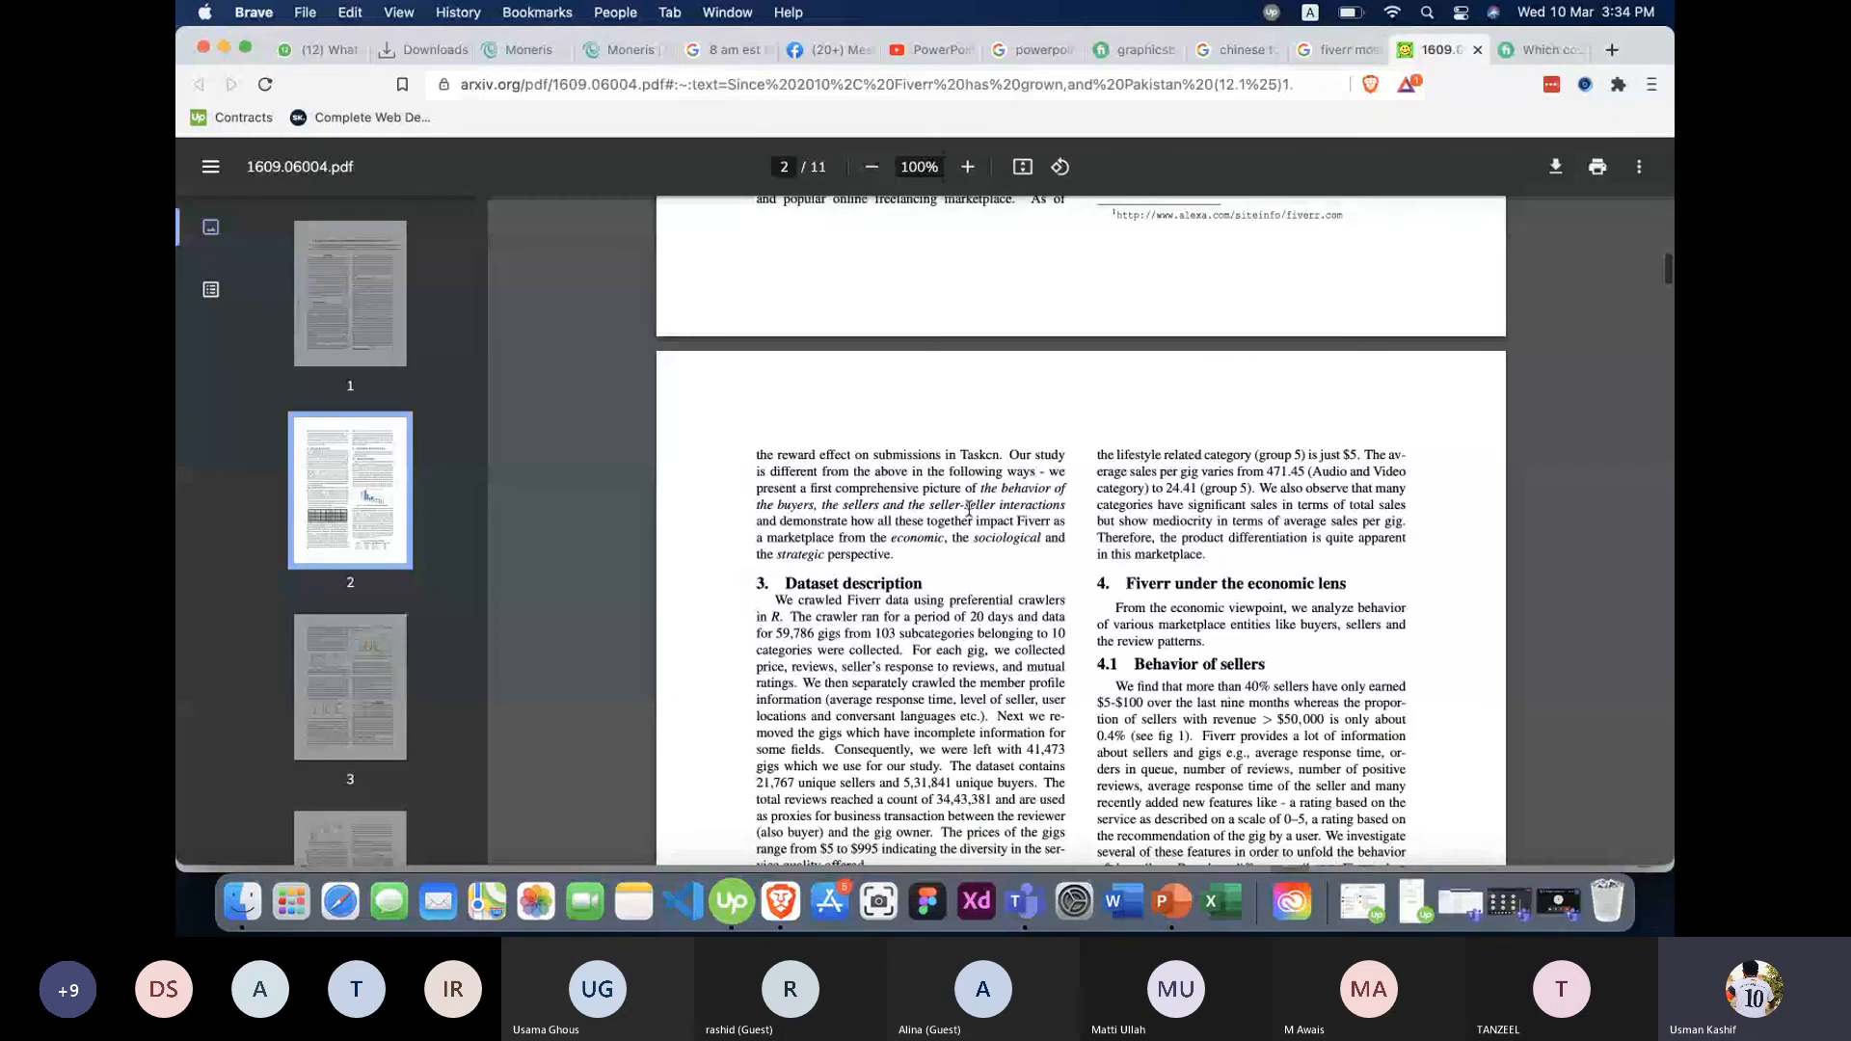
pyautogui.scroll(1, 969, 509)
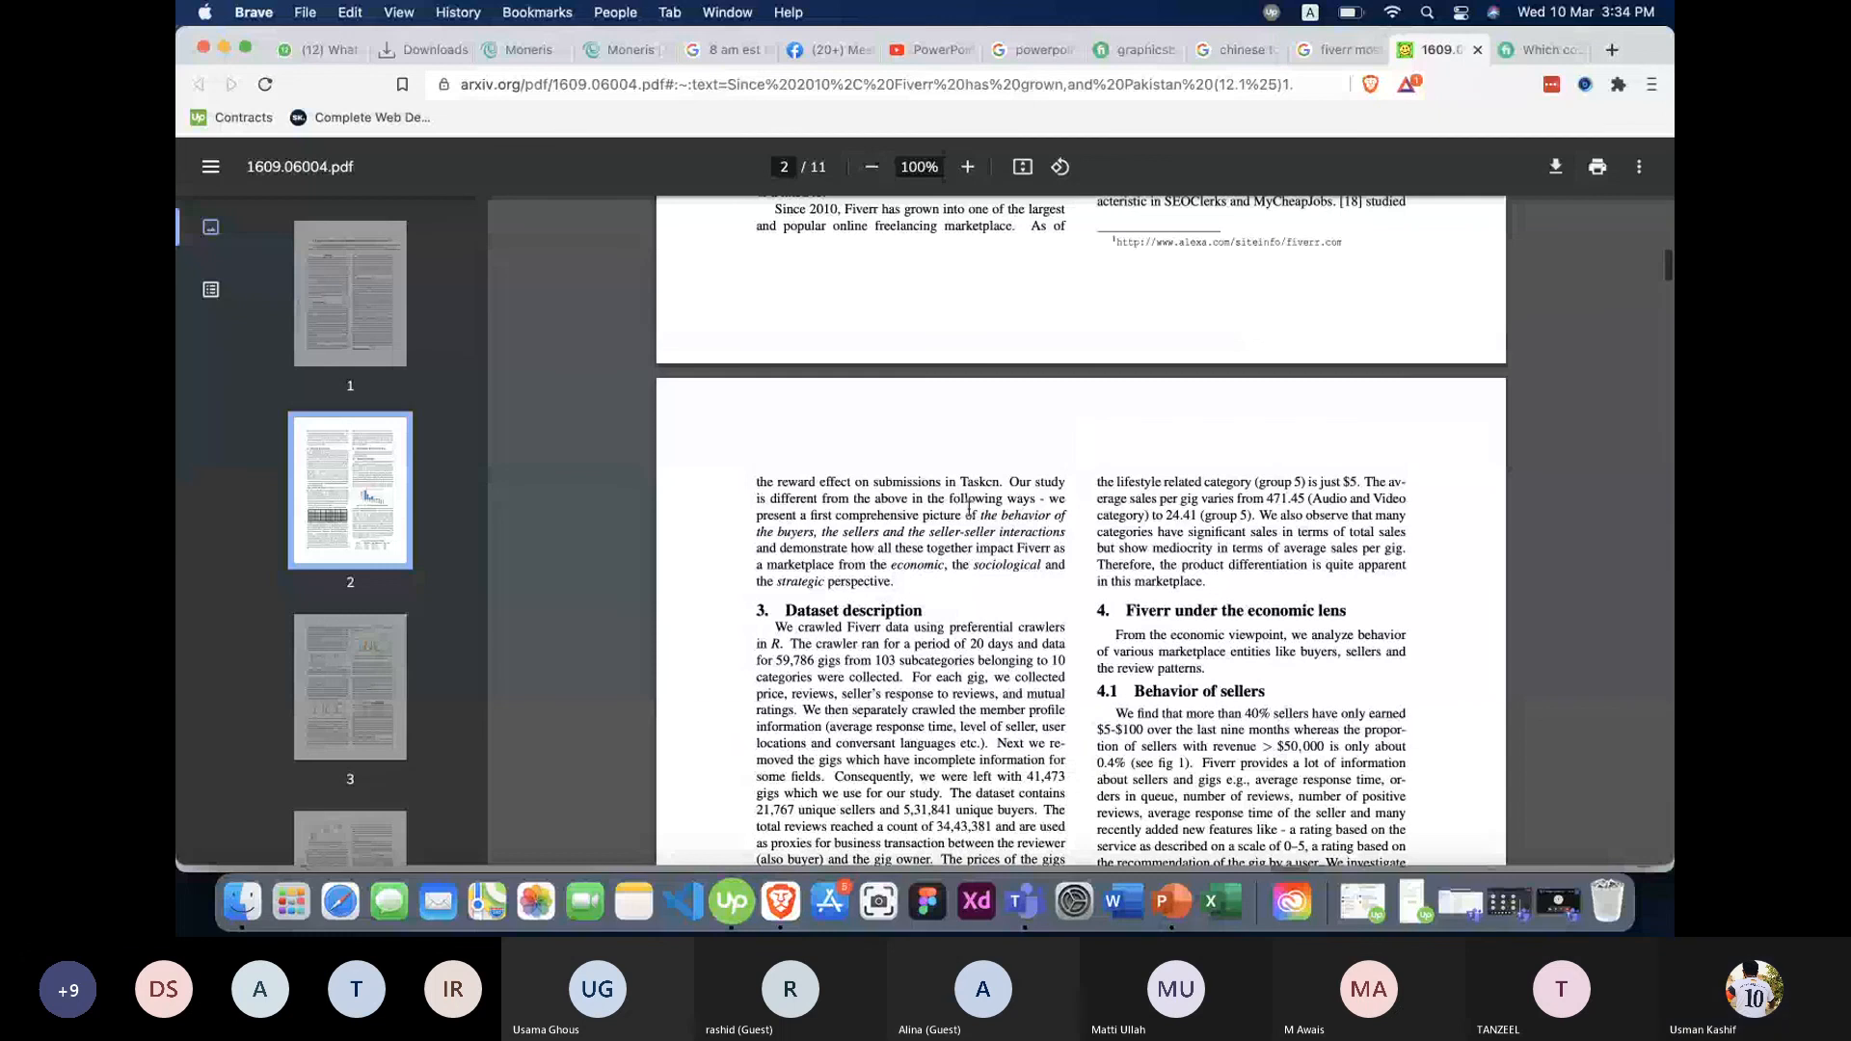
pyautogui.scroll(-10, 969, 509)
pyautogui.click(1531, 61)
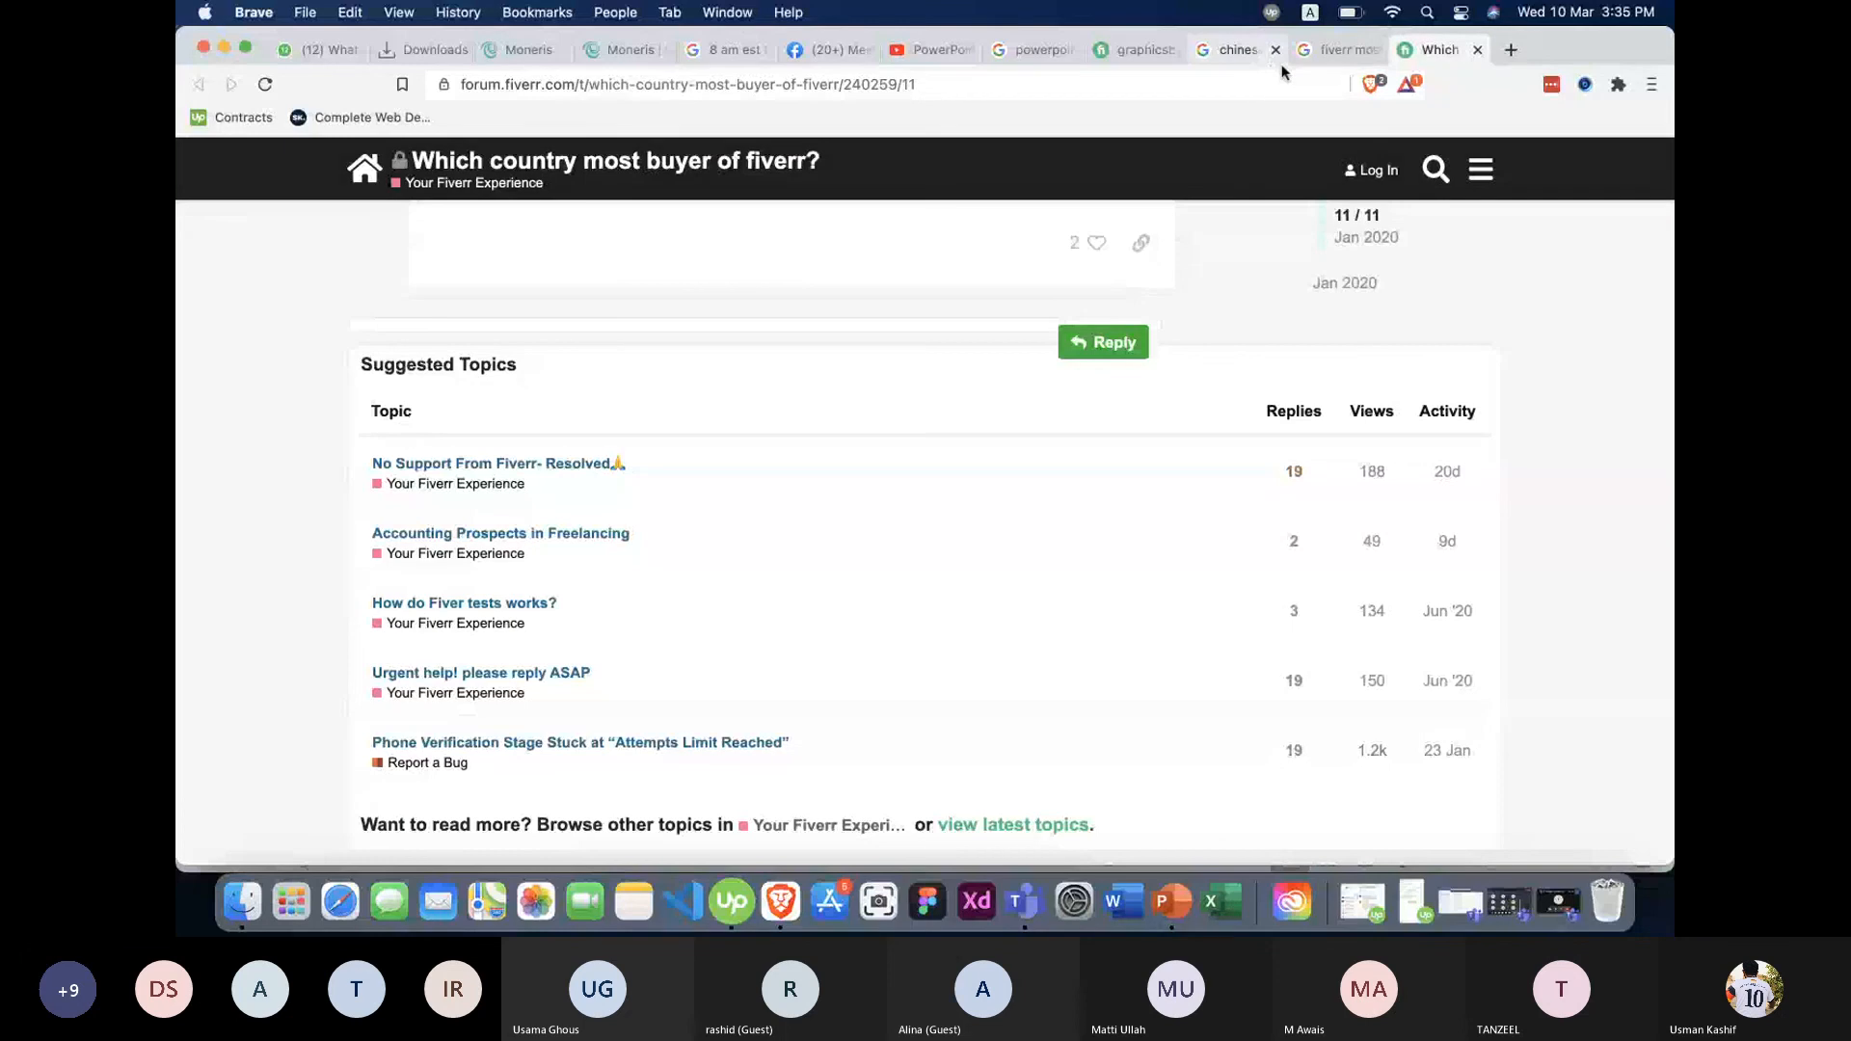
# Return to the "fiverr most used countries" results and run the related search "fiverr users by country".
pyautogui.click(1355, 53)
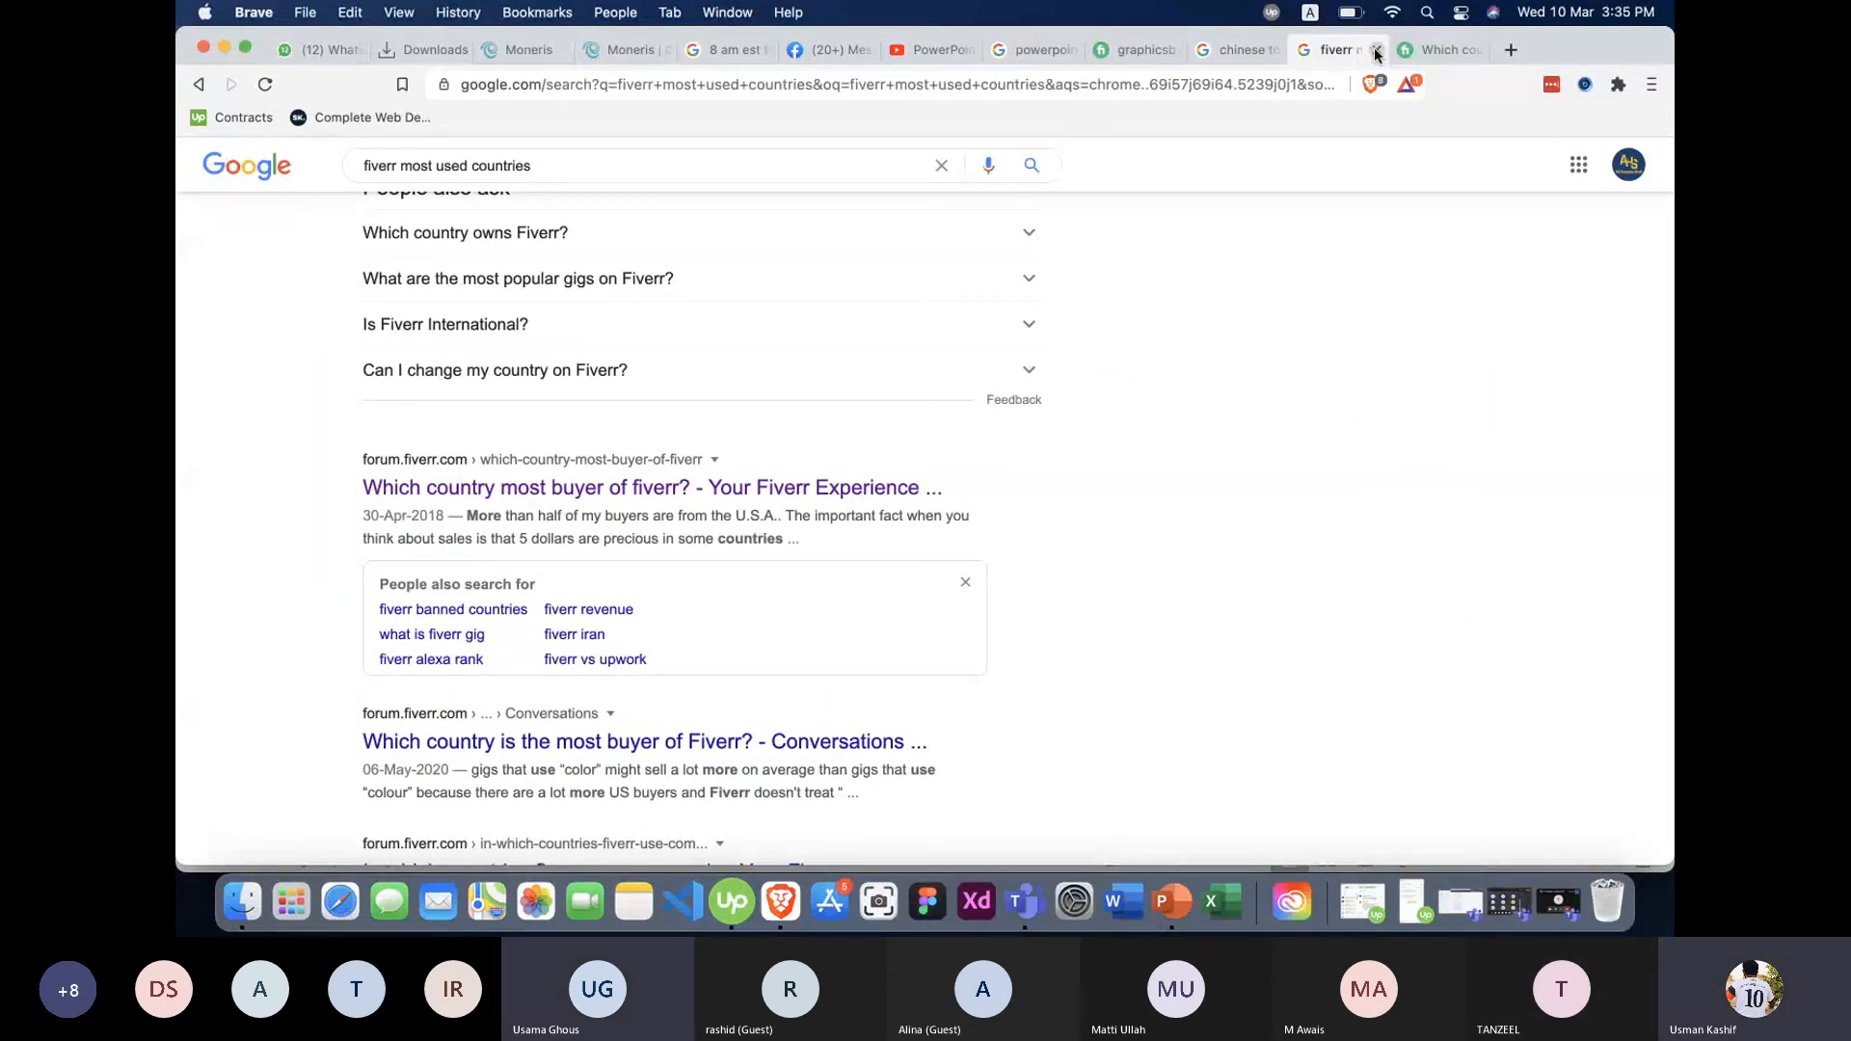
pyautogui.scroll(-2, 1091, 526)
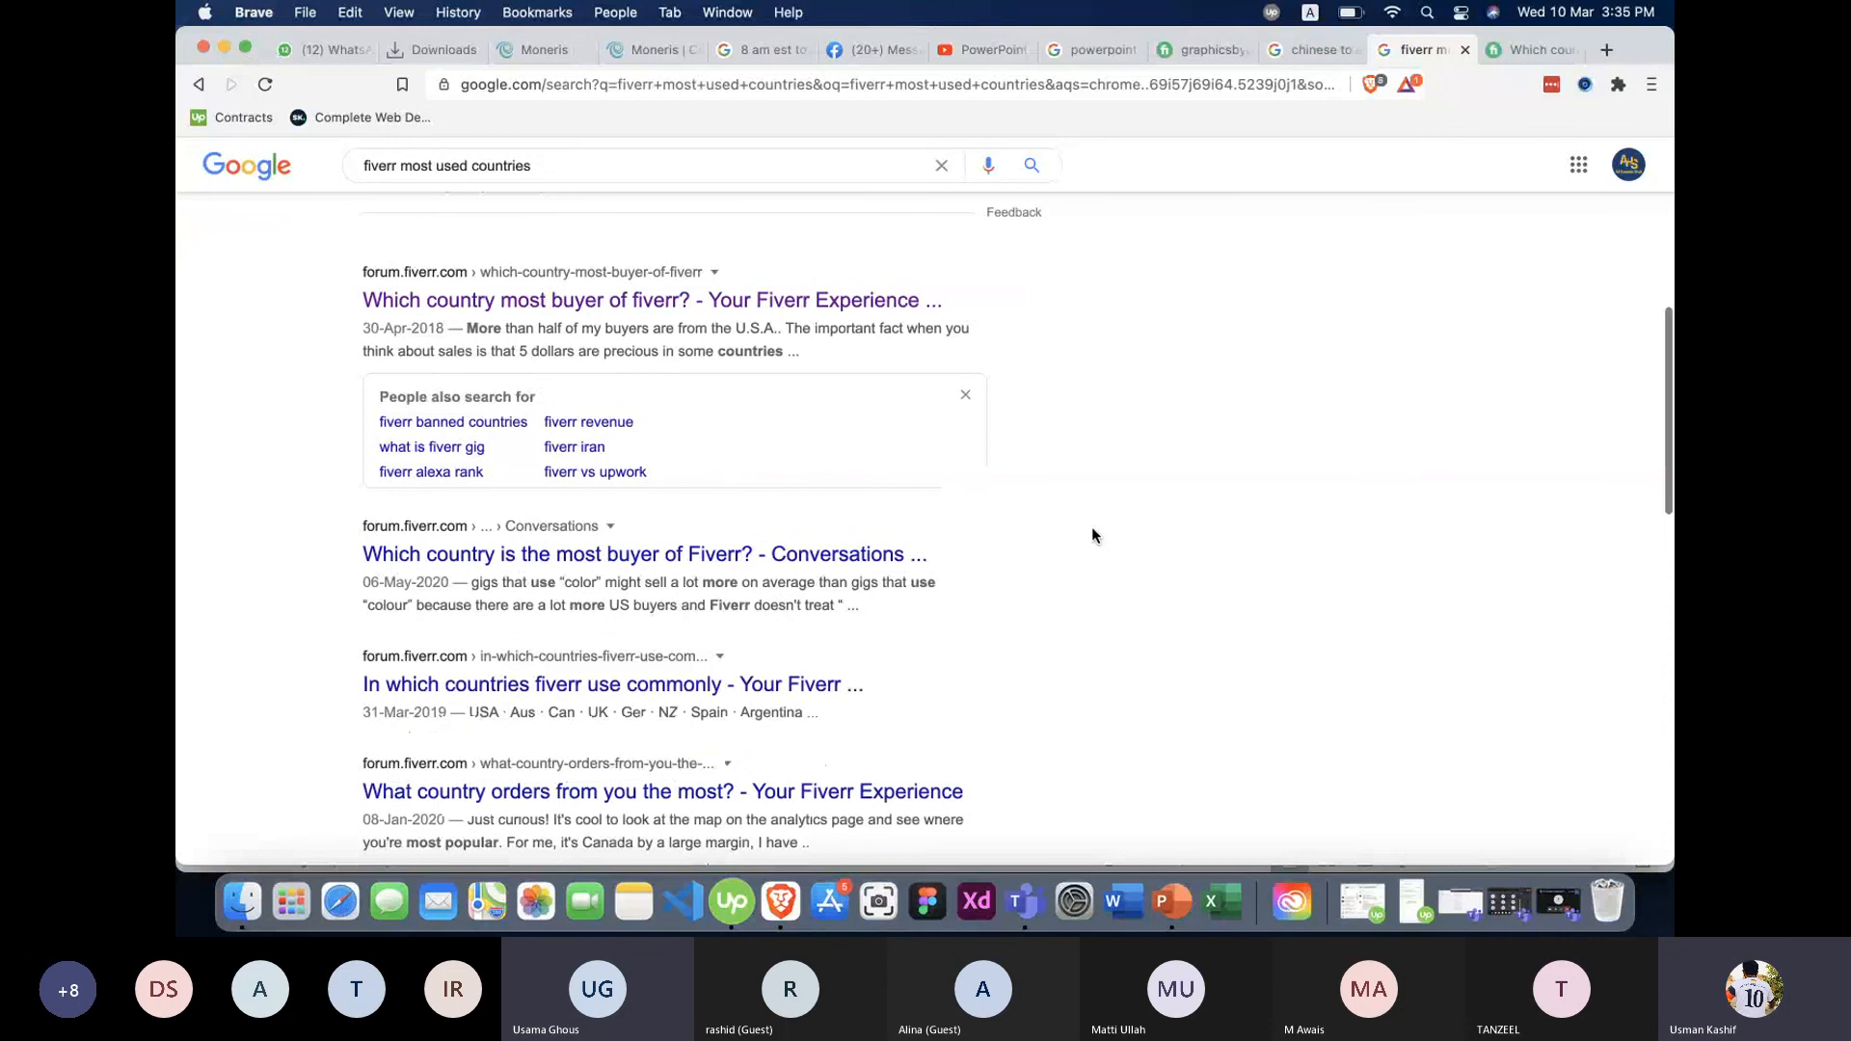
pyautogui.scroll(-6, 1091, 535)
pyautogui.scroll(-3, 1092, 535)
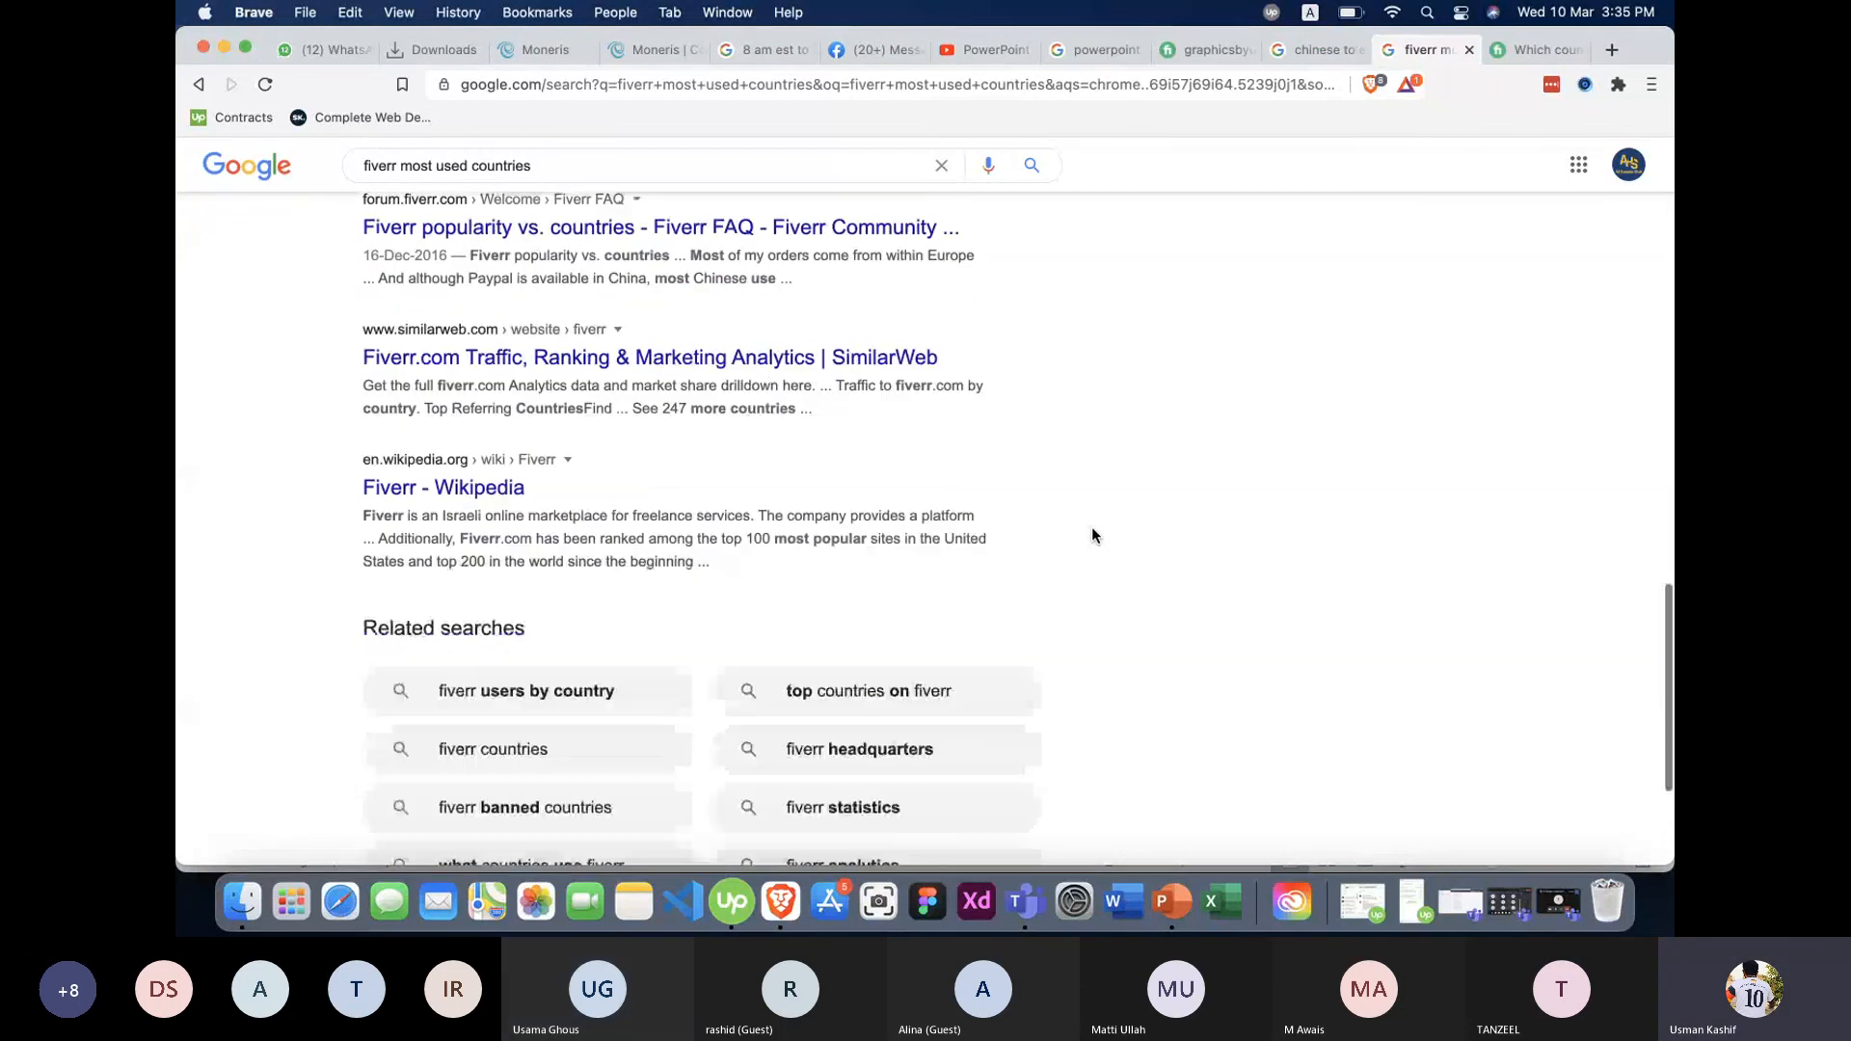
pyautogui.scroll(-1, 1092, 535)
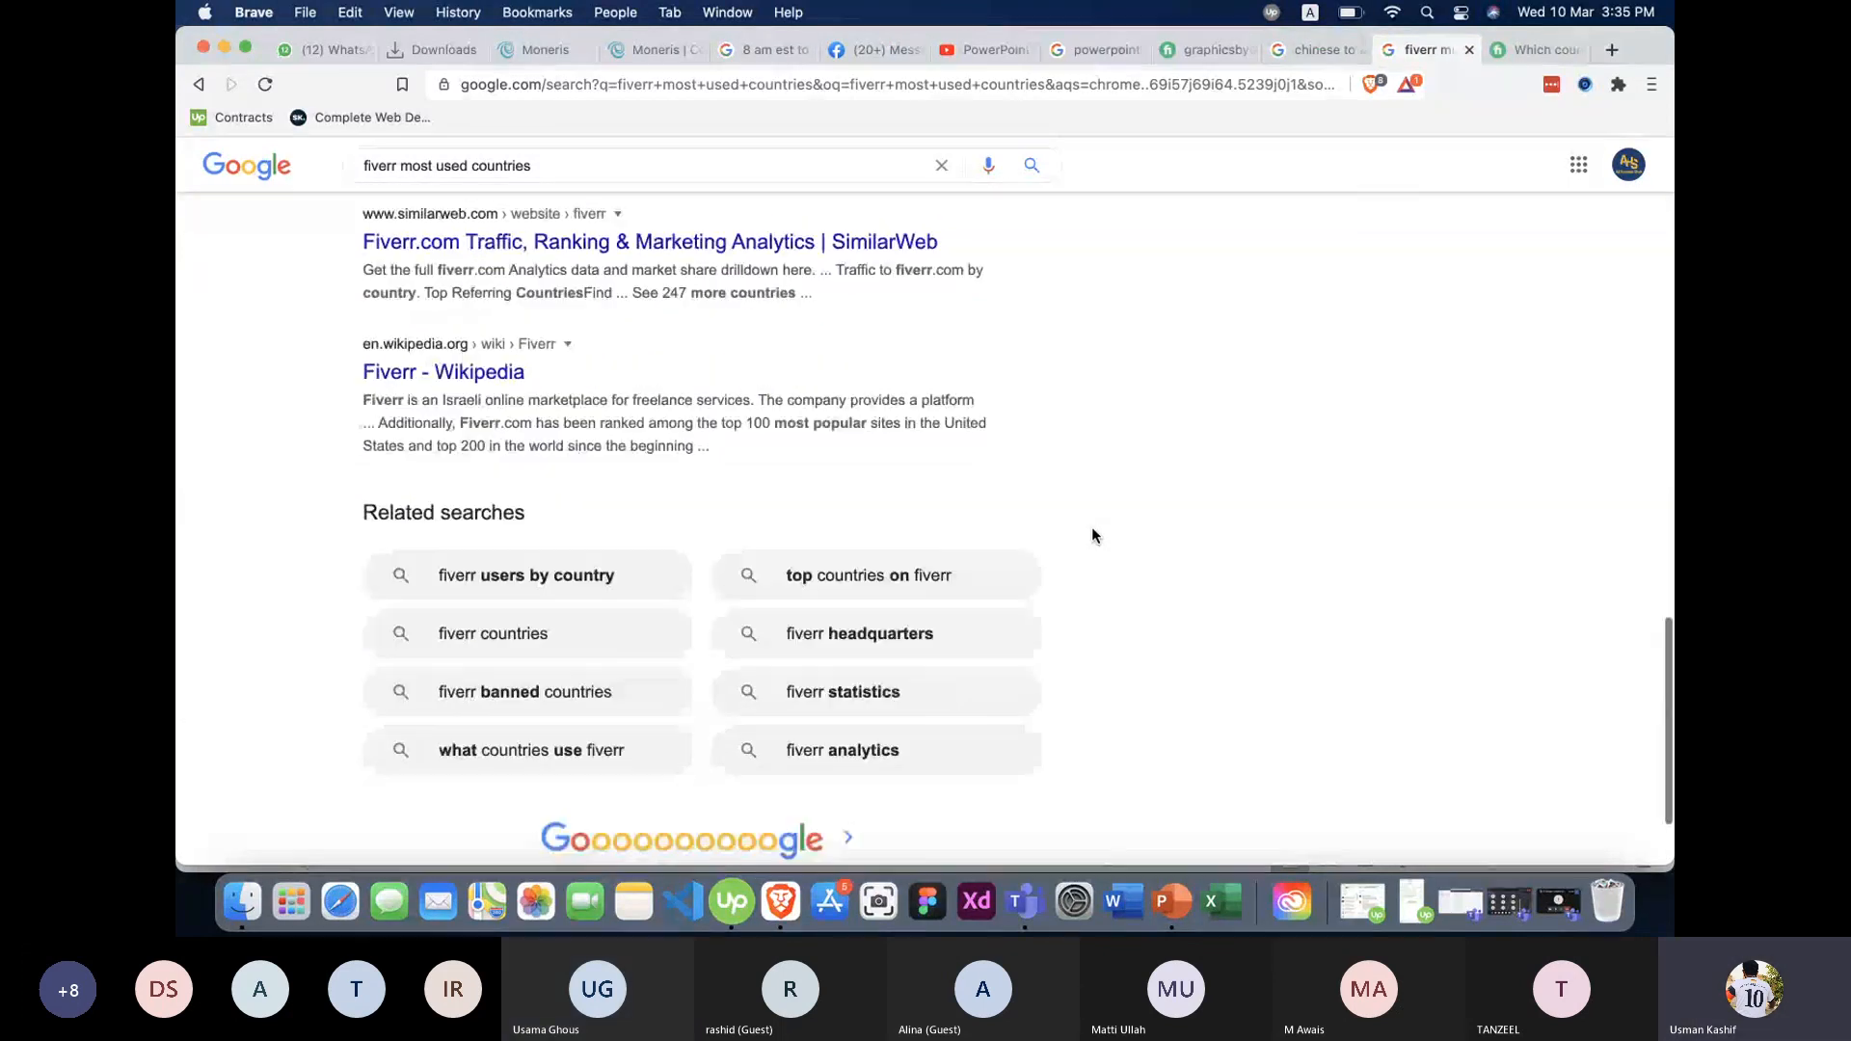
pyautogui.scroll(-1, 730, 574)
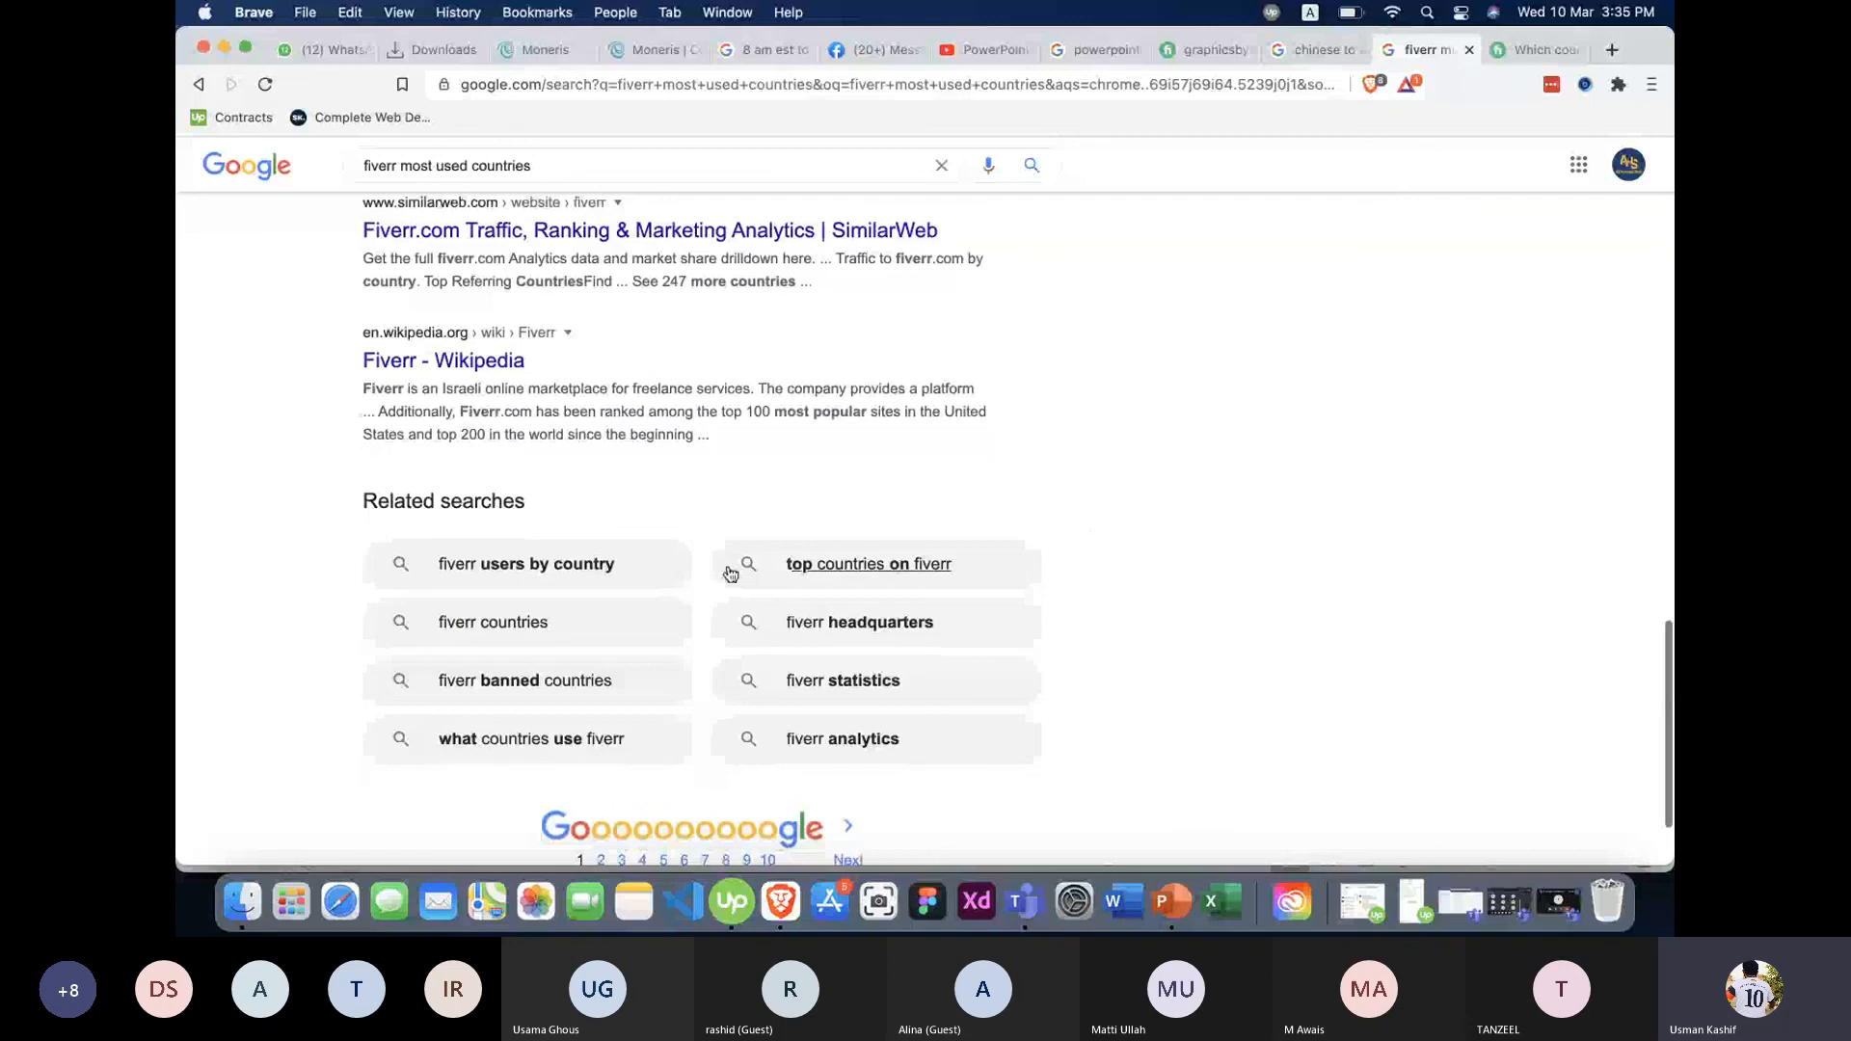
pyautogui.click(591, 570)
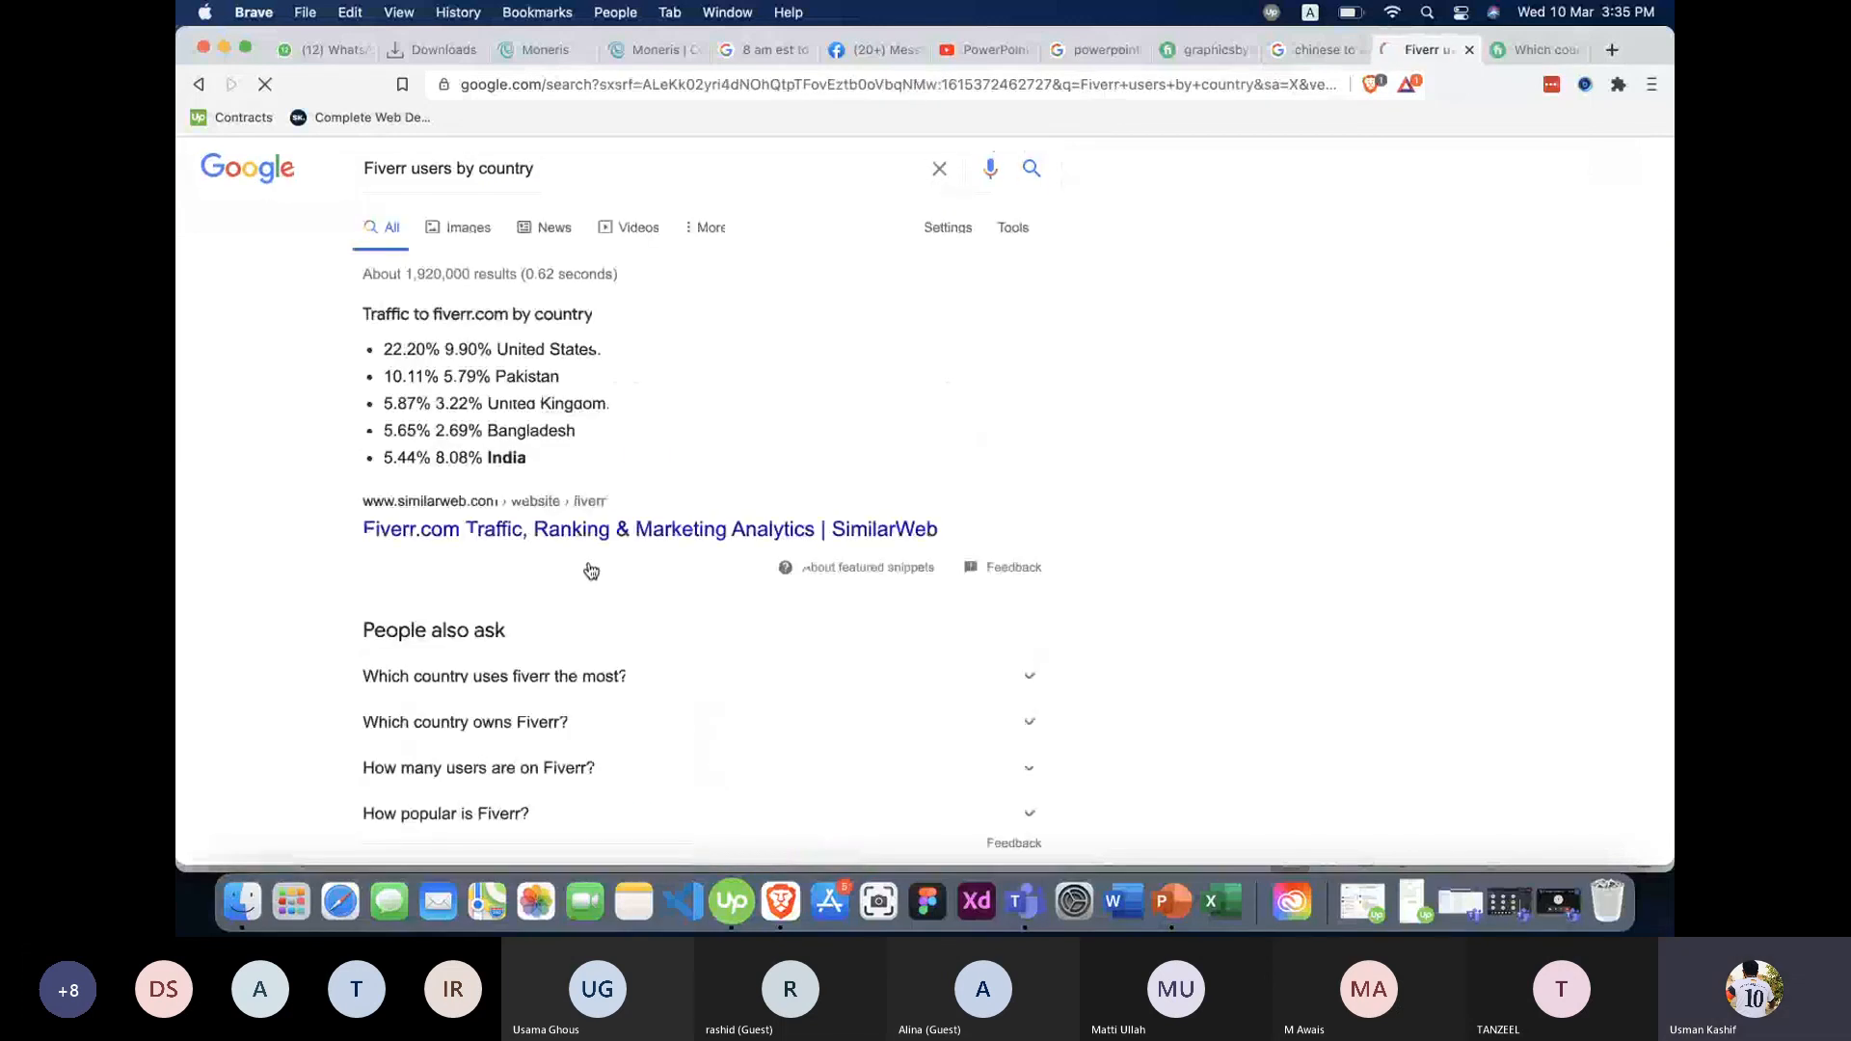
# Examine the featured list of traffic to fiverr.com by country, highlighting the entry for Pakistan.
pyautogui.scroll(-2, 591, 569)
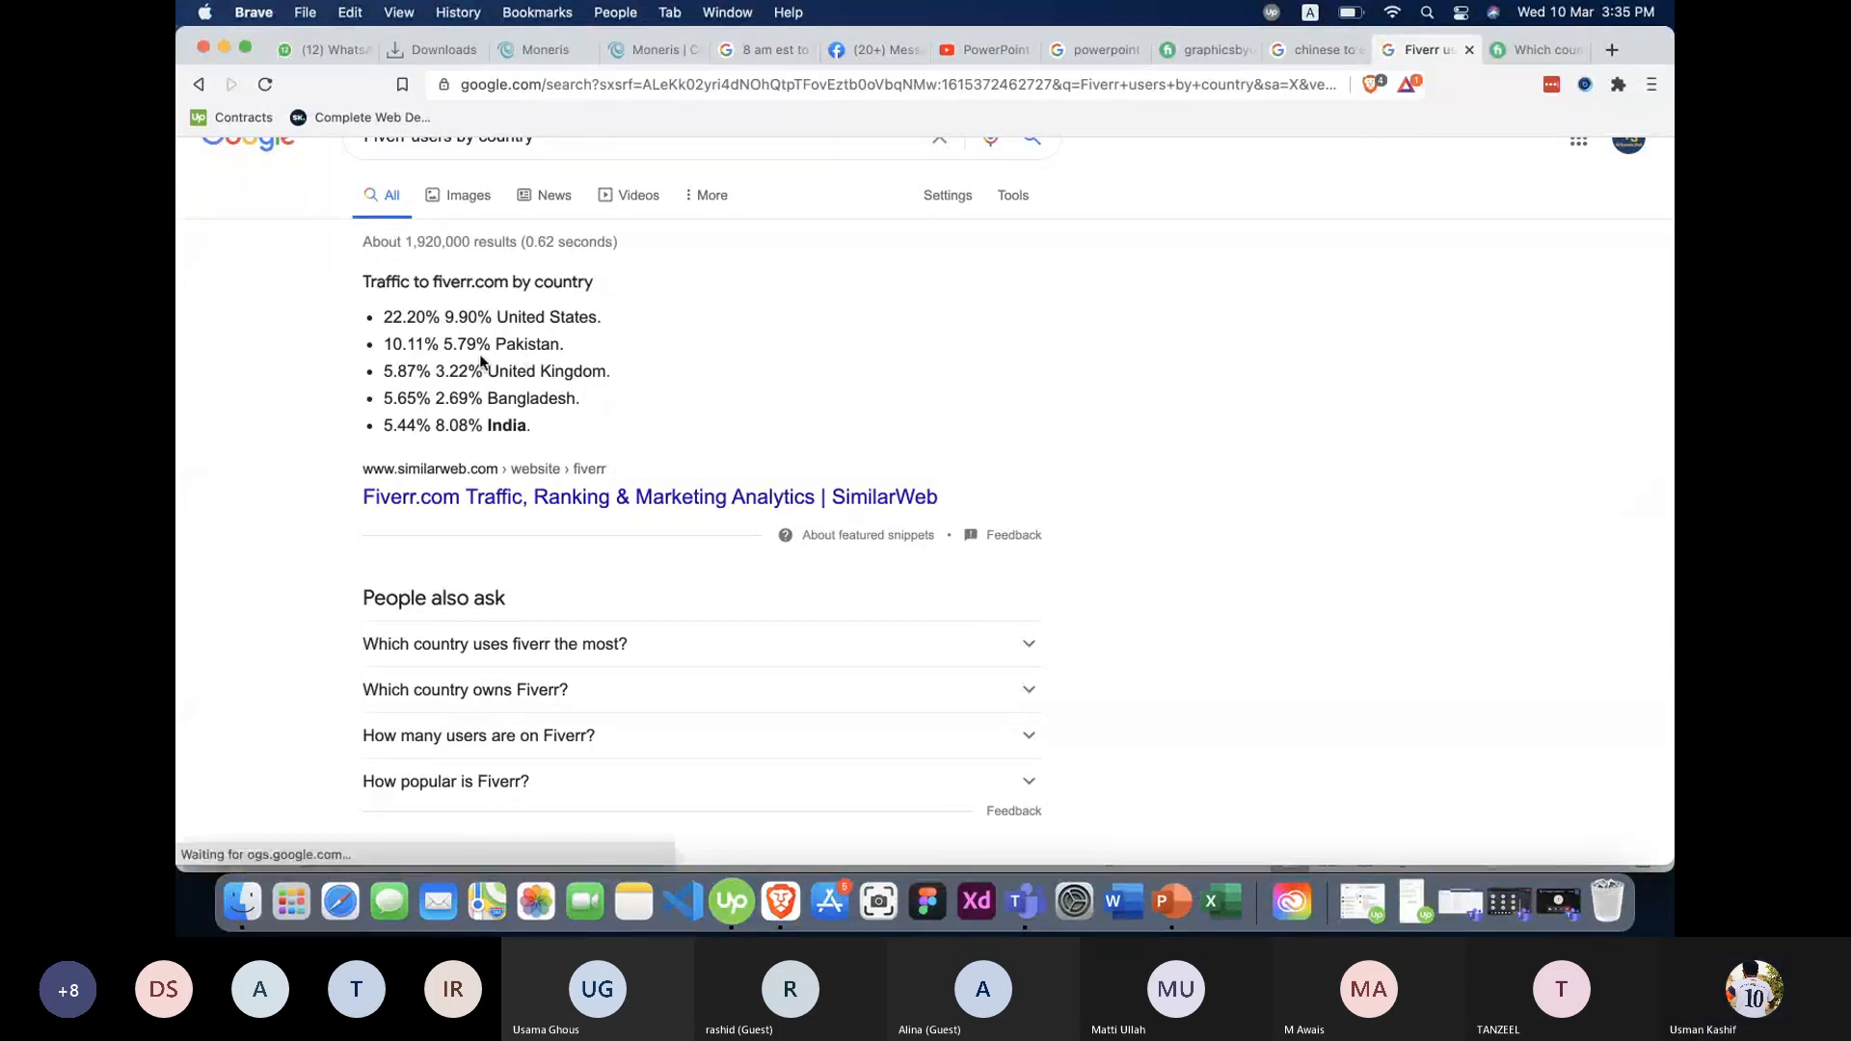
pyautogui.moveTo(393, 344); pyautogui.dragTo(515, 339)
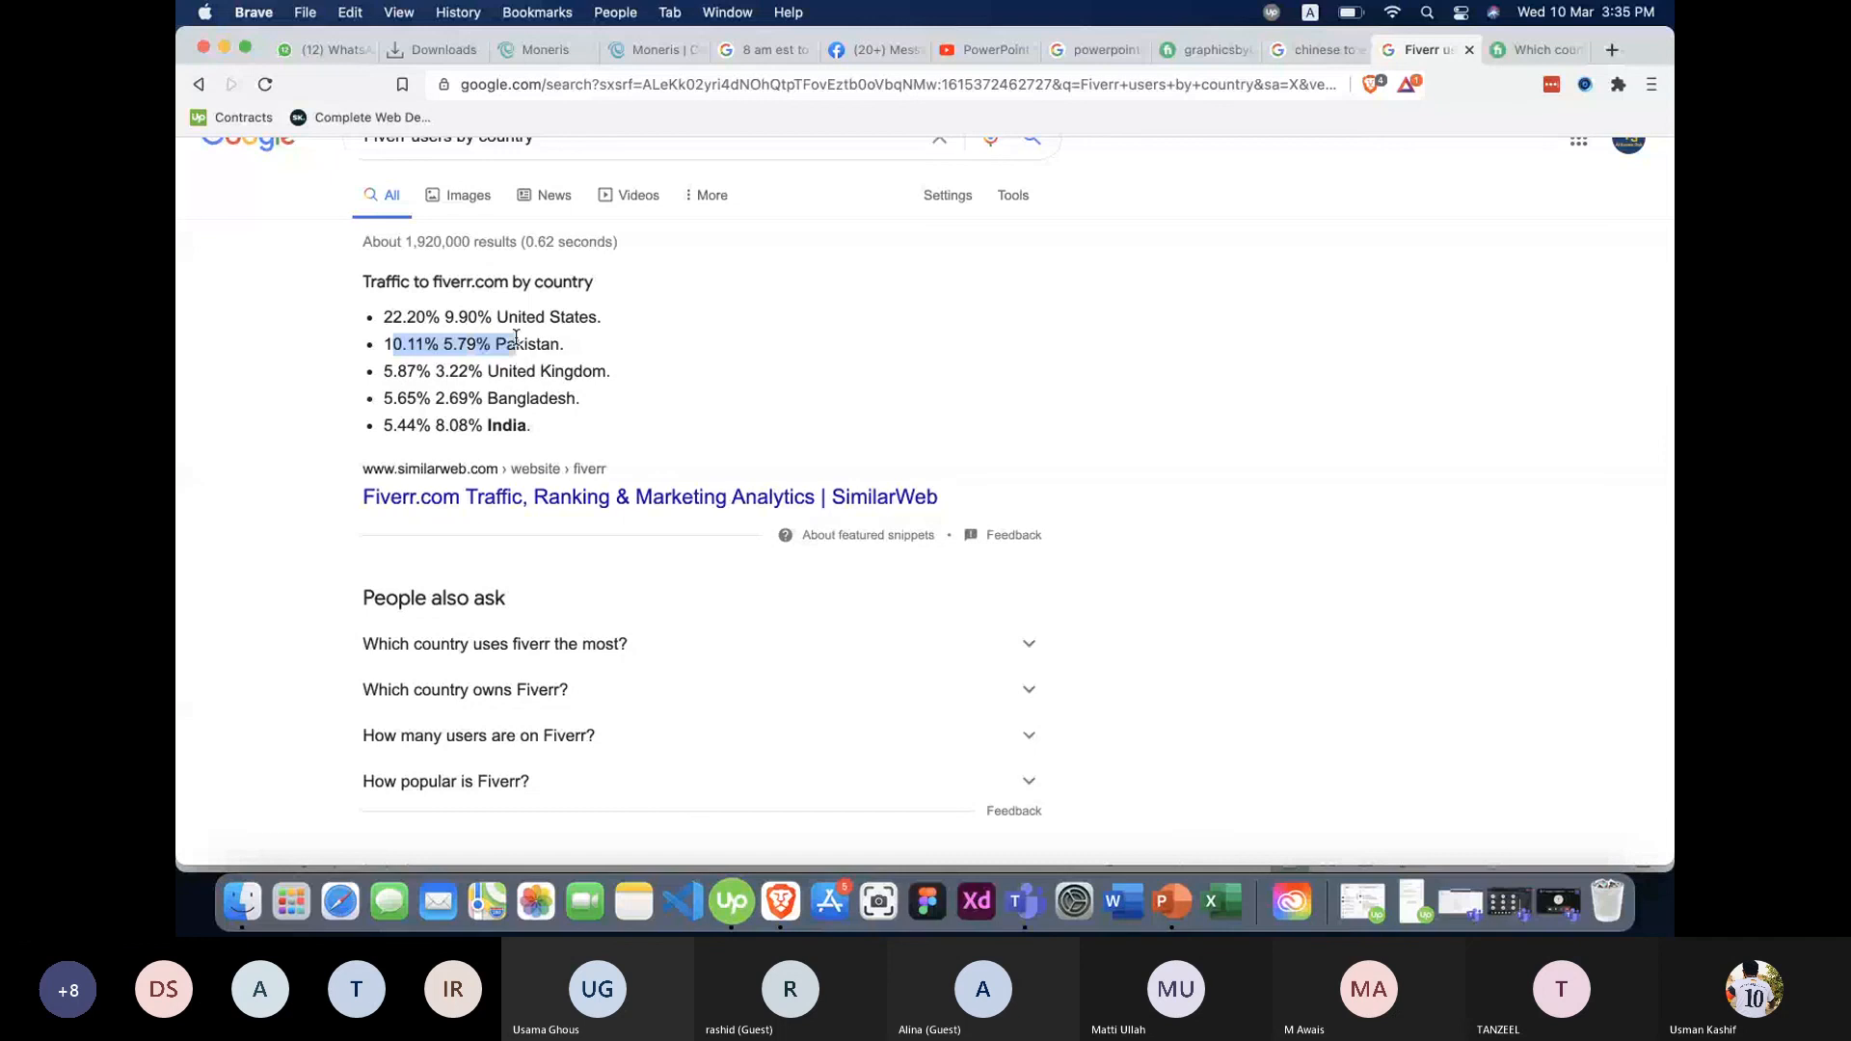
pyautogui.click(463, 412)
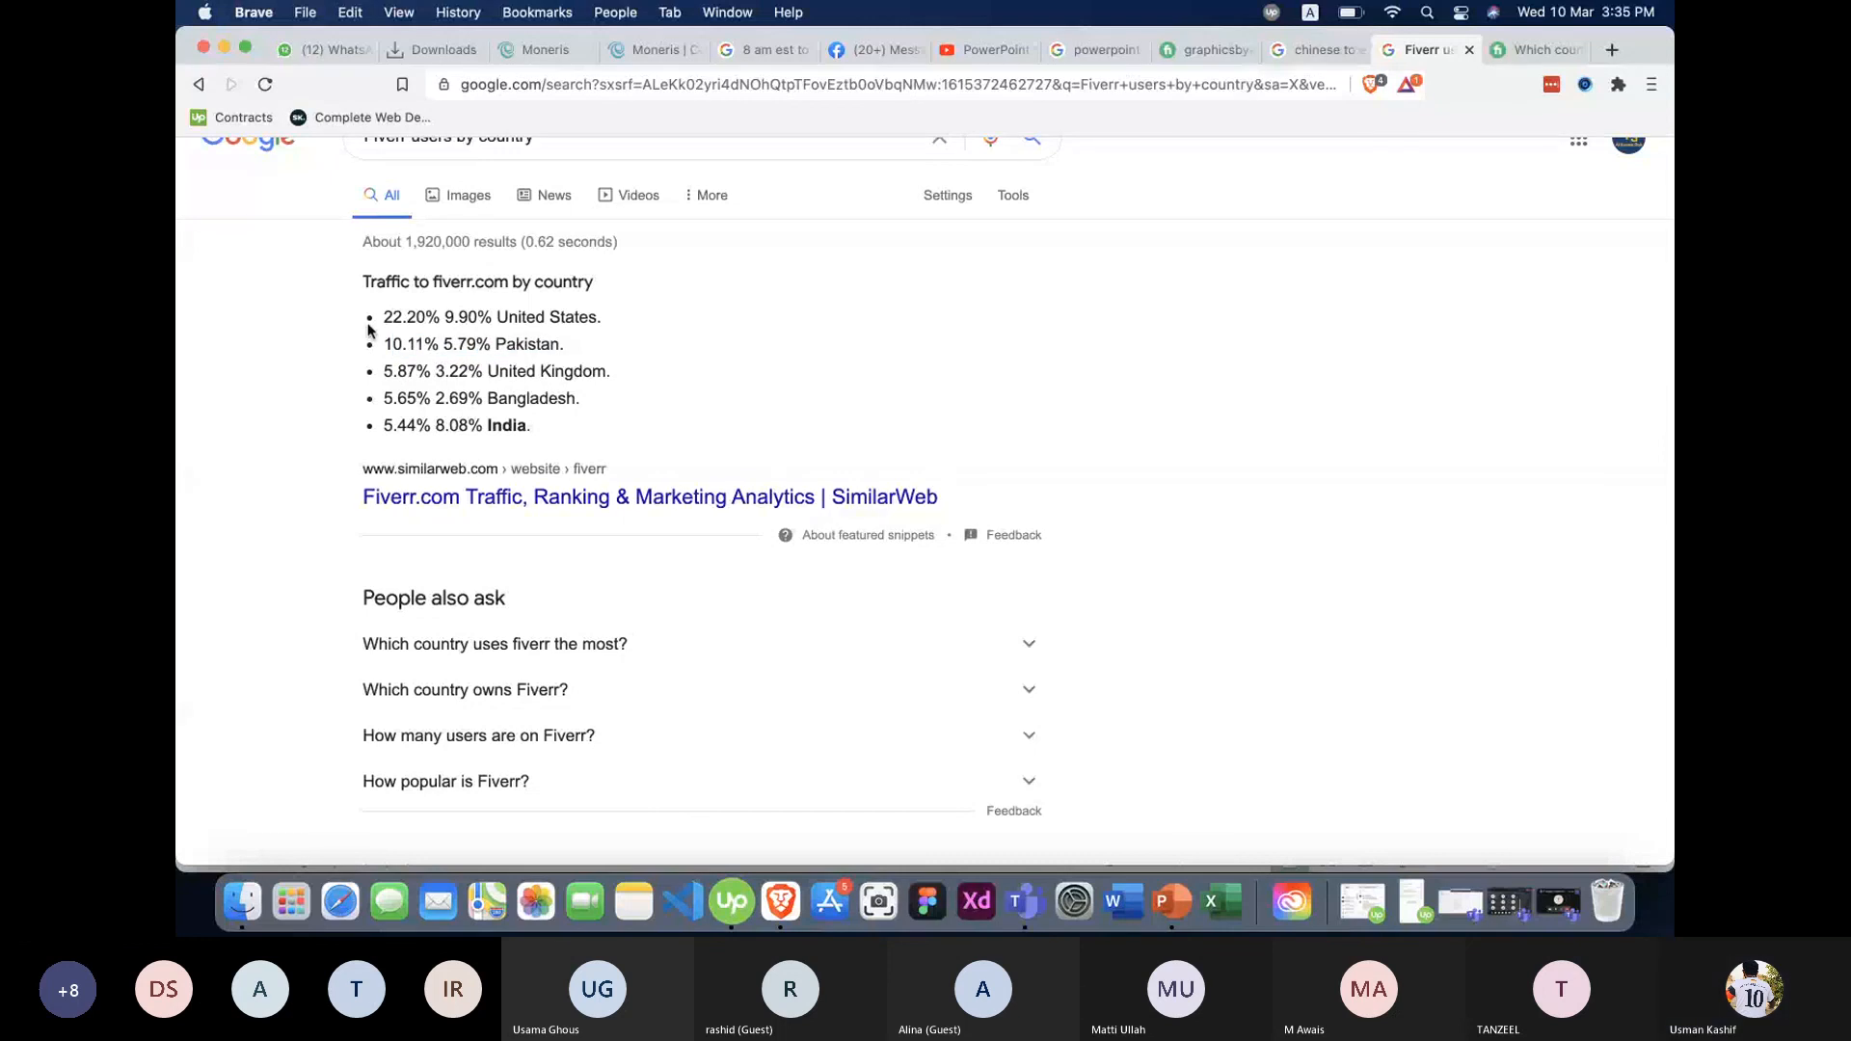
pyautogui.moveTo(368, 329); pyautogui.dragTo(570, 350)
pyautogui.click(570, 350)
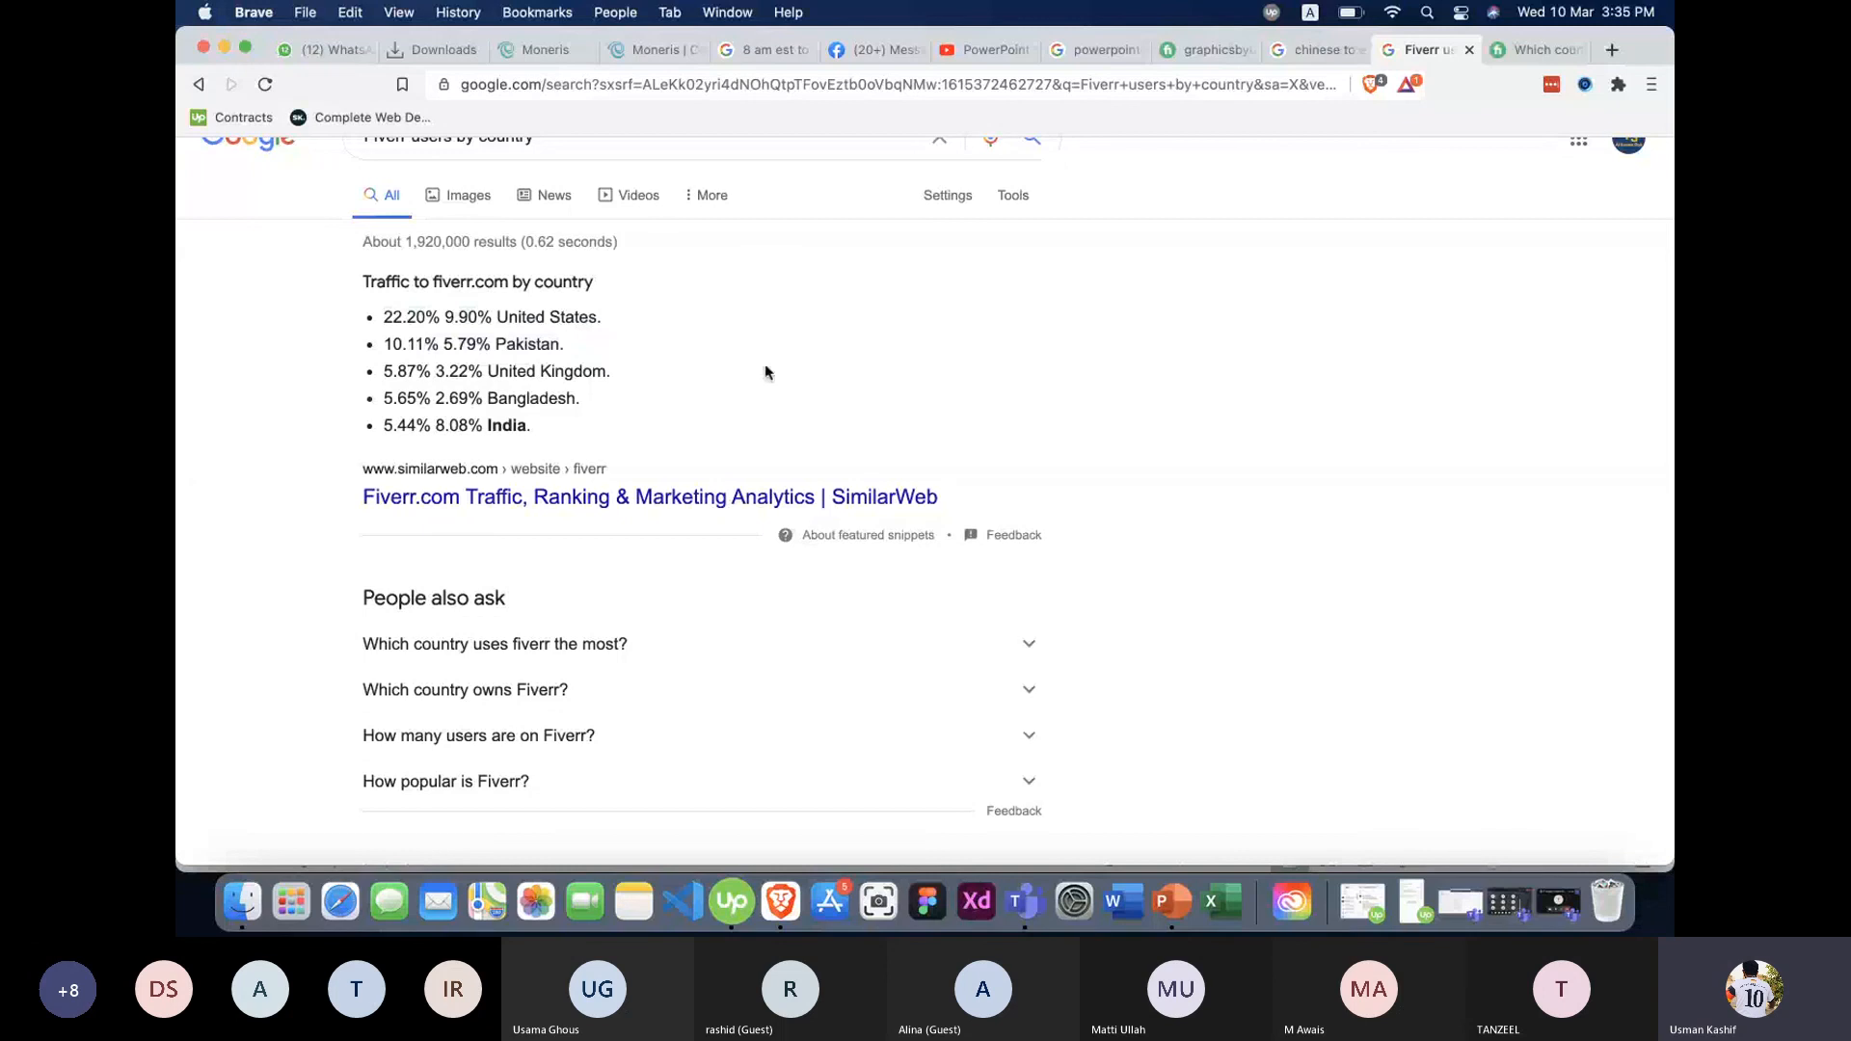
# Open SimilarWeb's fiverr.com analytics page from the search result and view its traffic by country section.
pyautogui.click(579, 493)
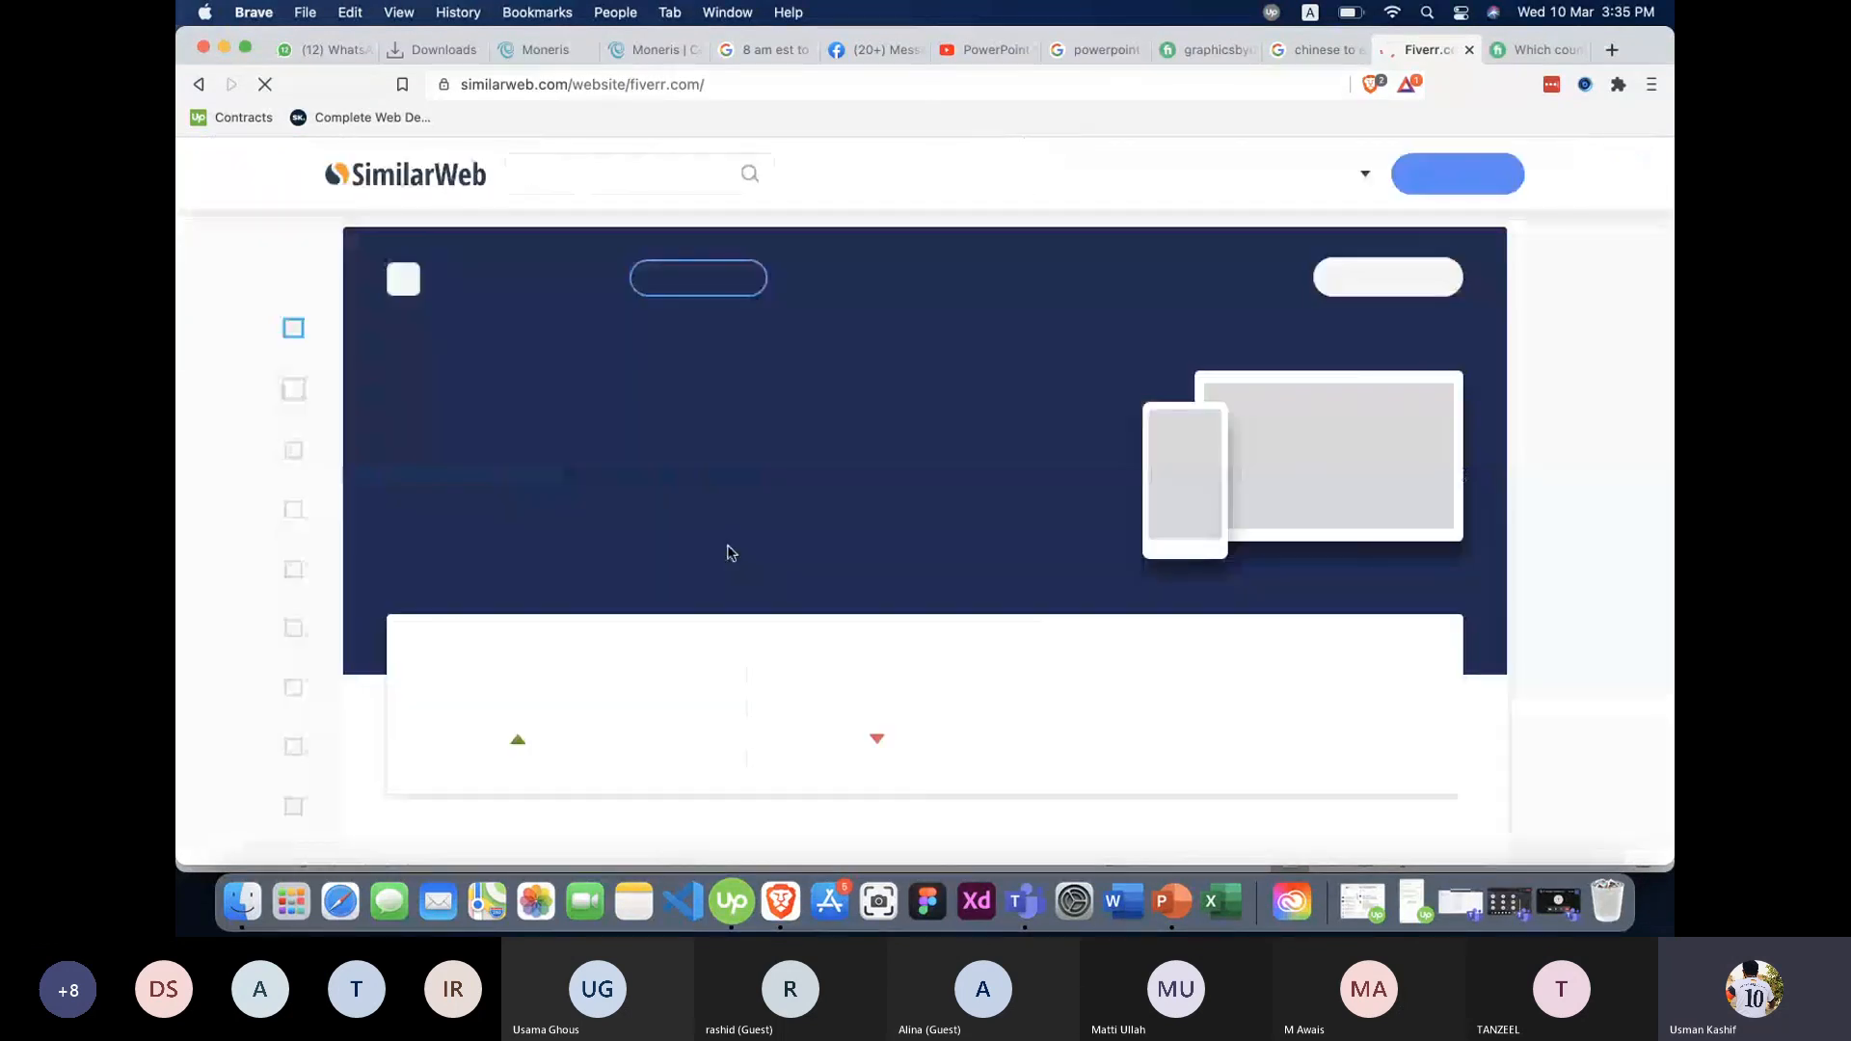
pyautogui.scroll(-3, 730, 552)
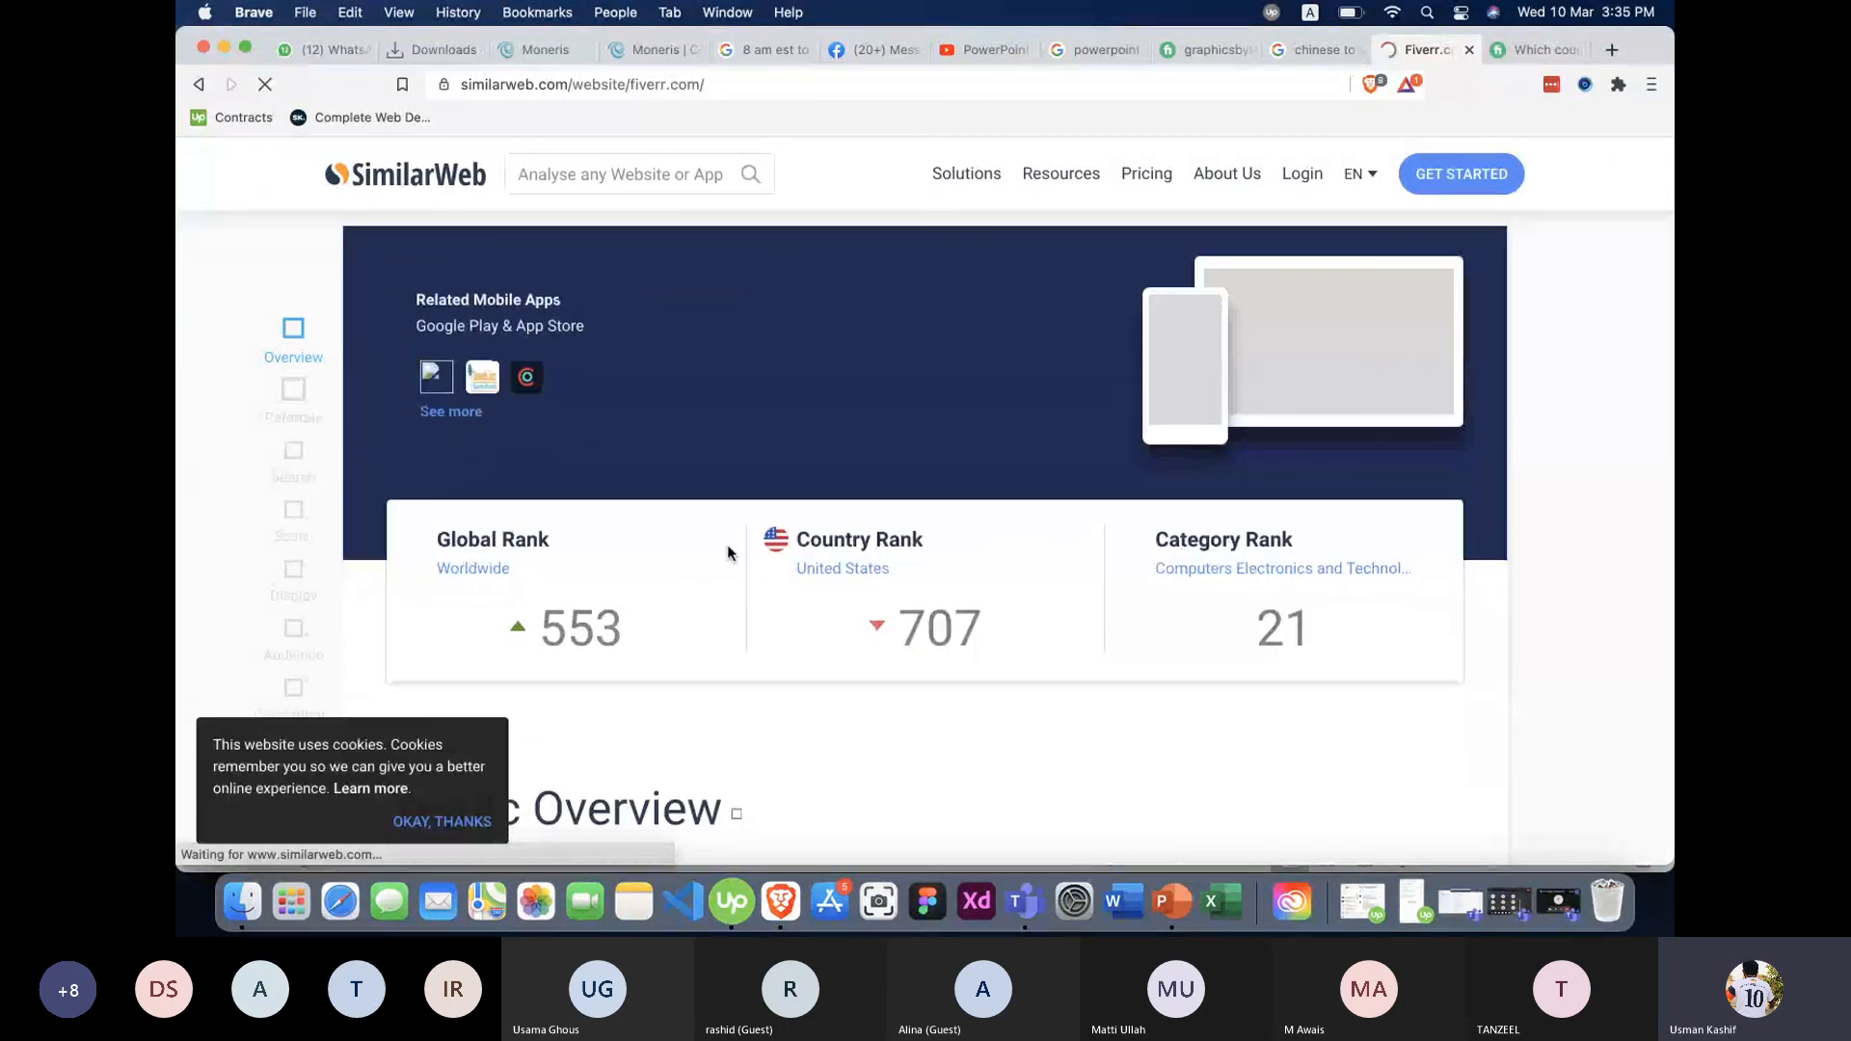
pyautogui.scroll(-8, 728, 552)
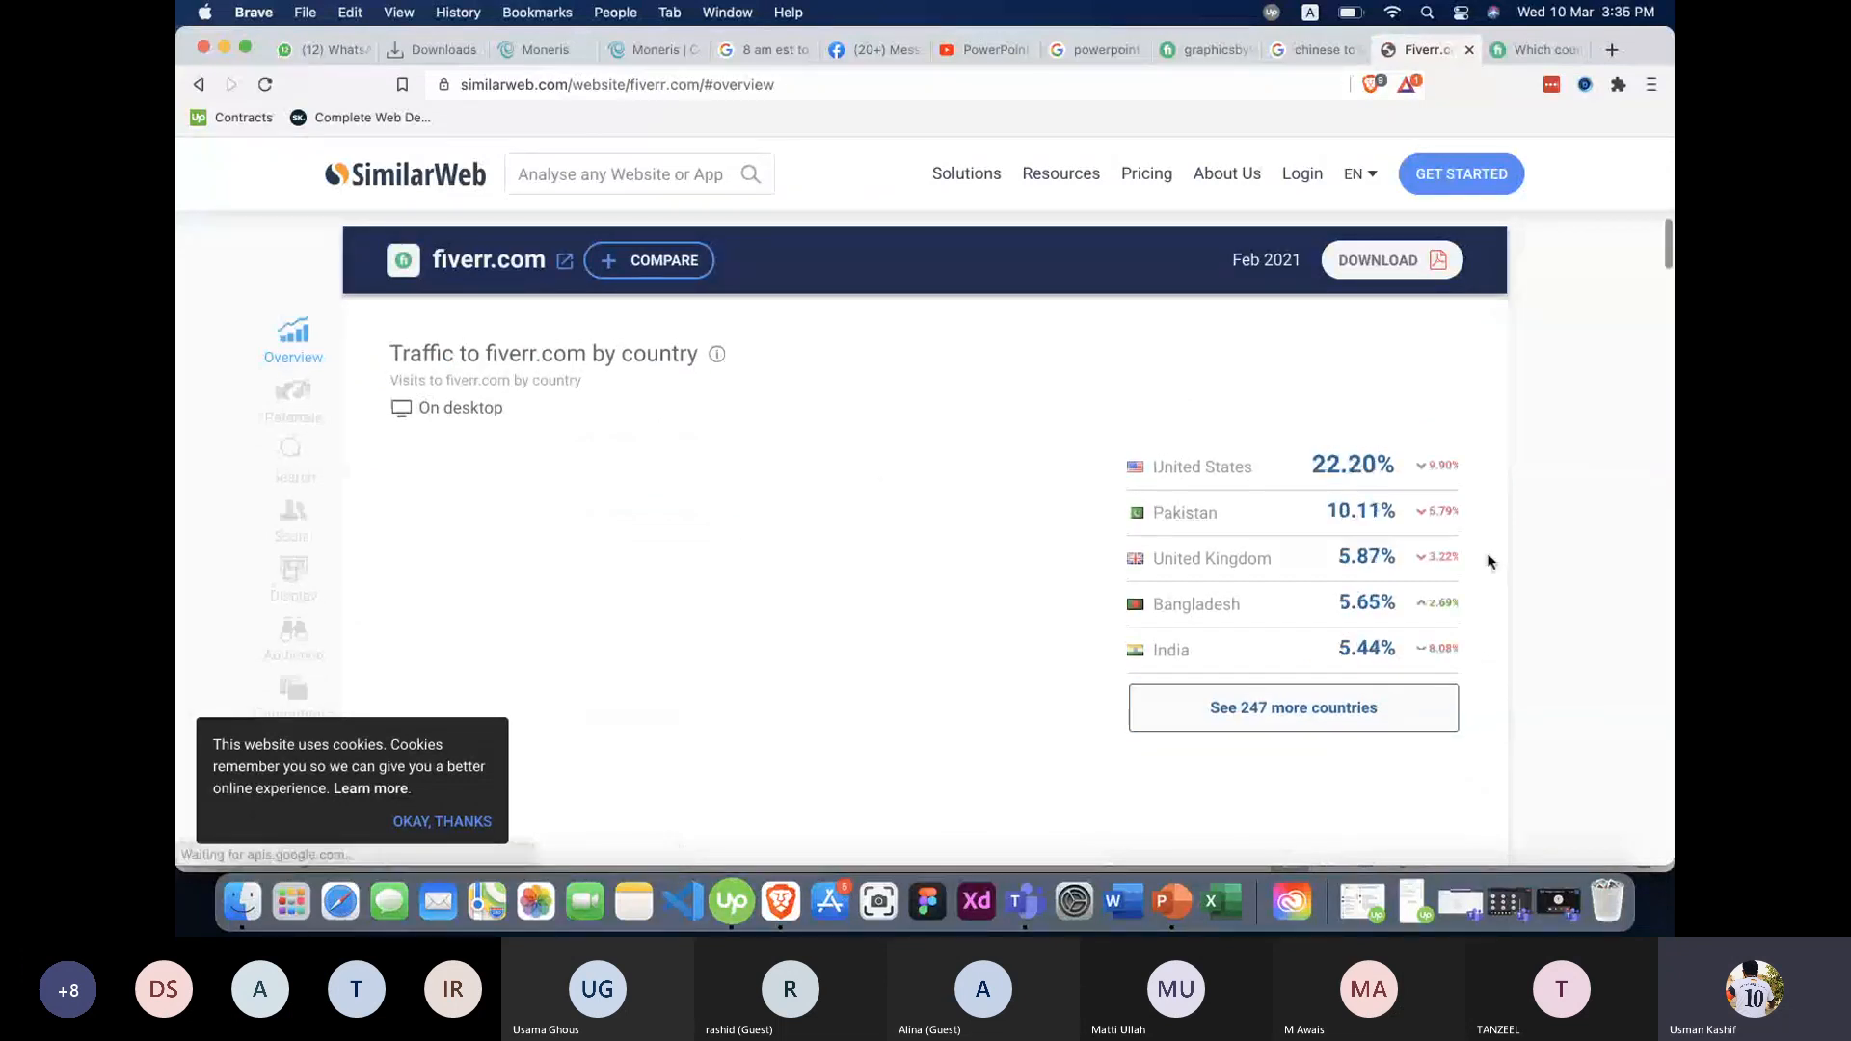
# Try to view the full country list by choosing to try SimilarWeb, and close the registration page.
pyautogui.click(1273, 644)
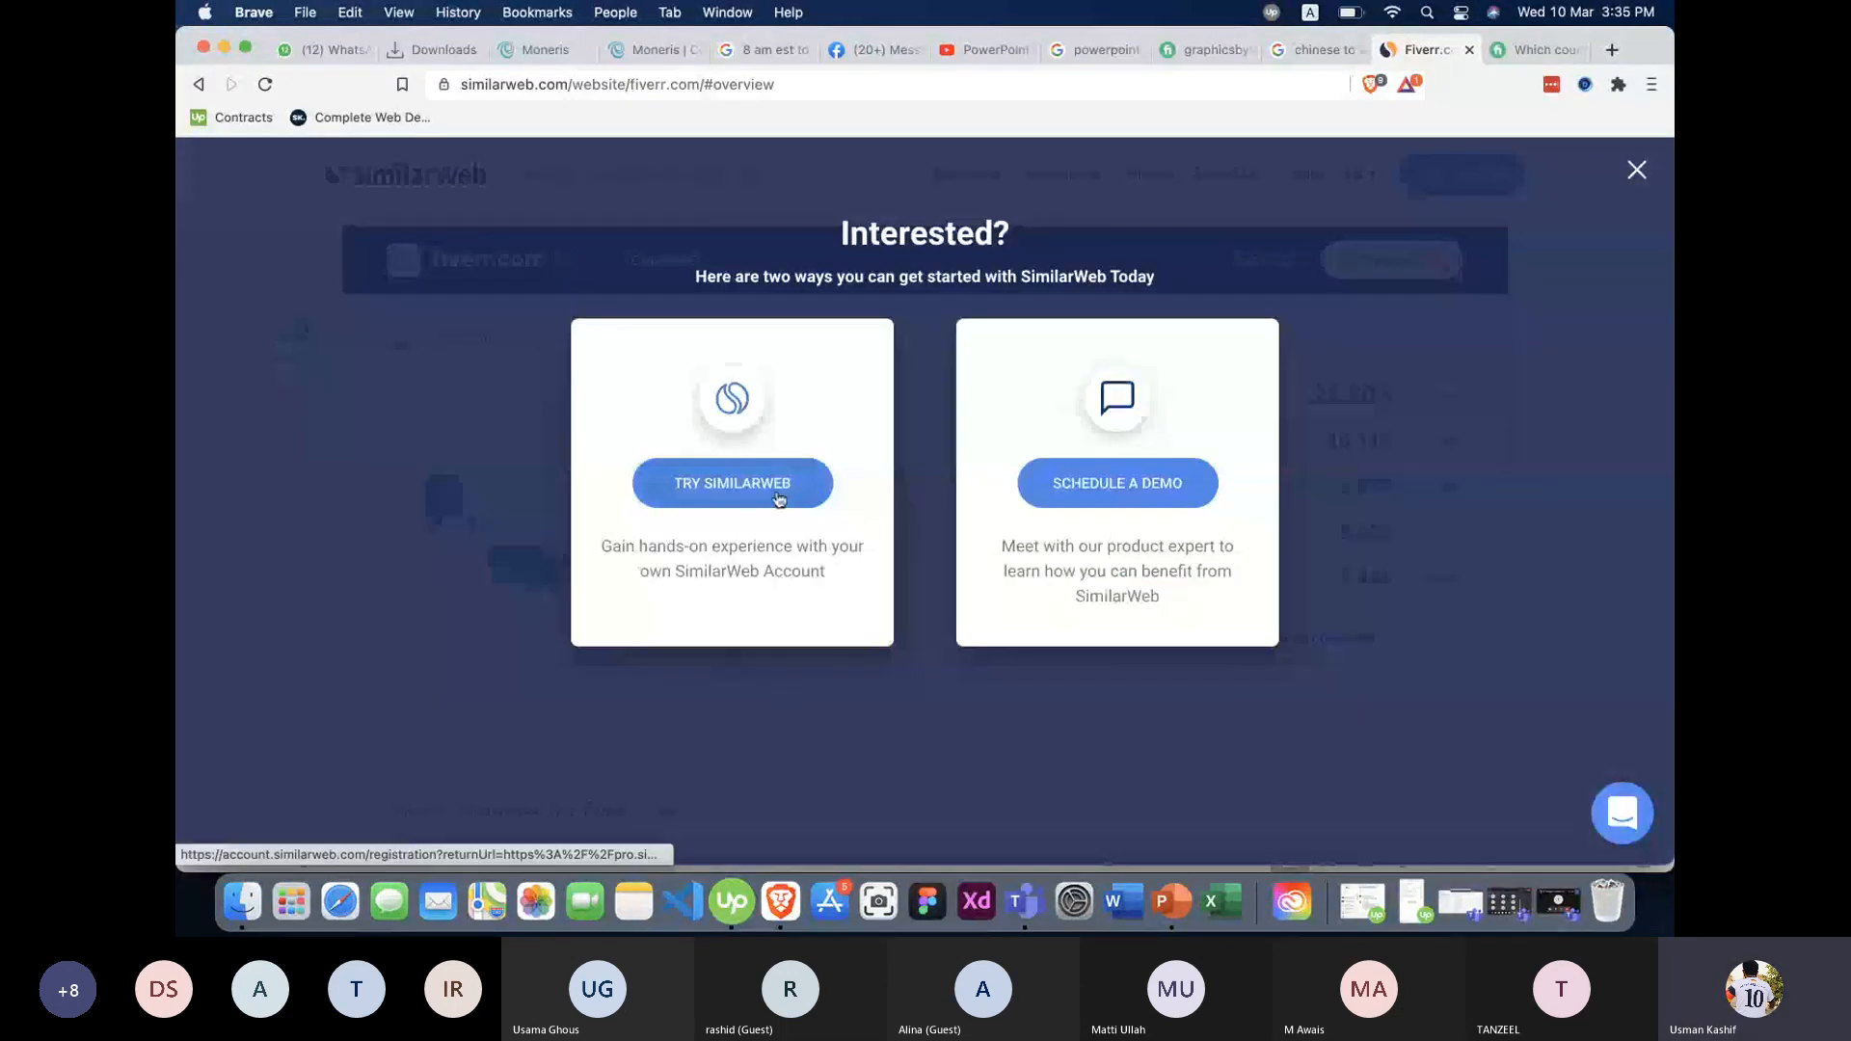
pyautogui.click(779, 499)
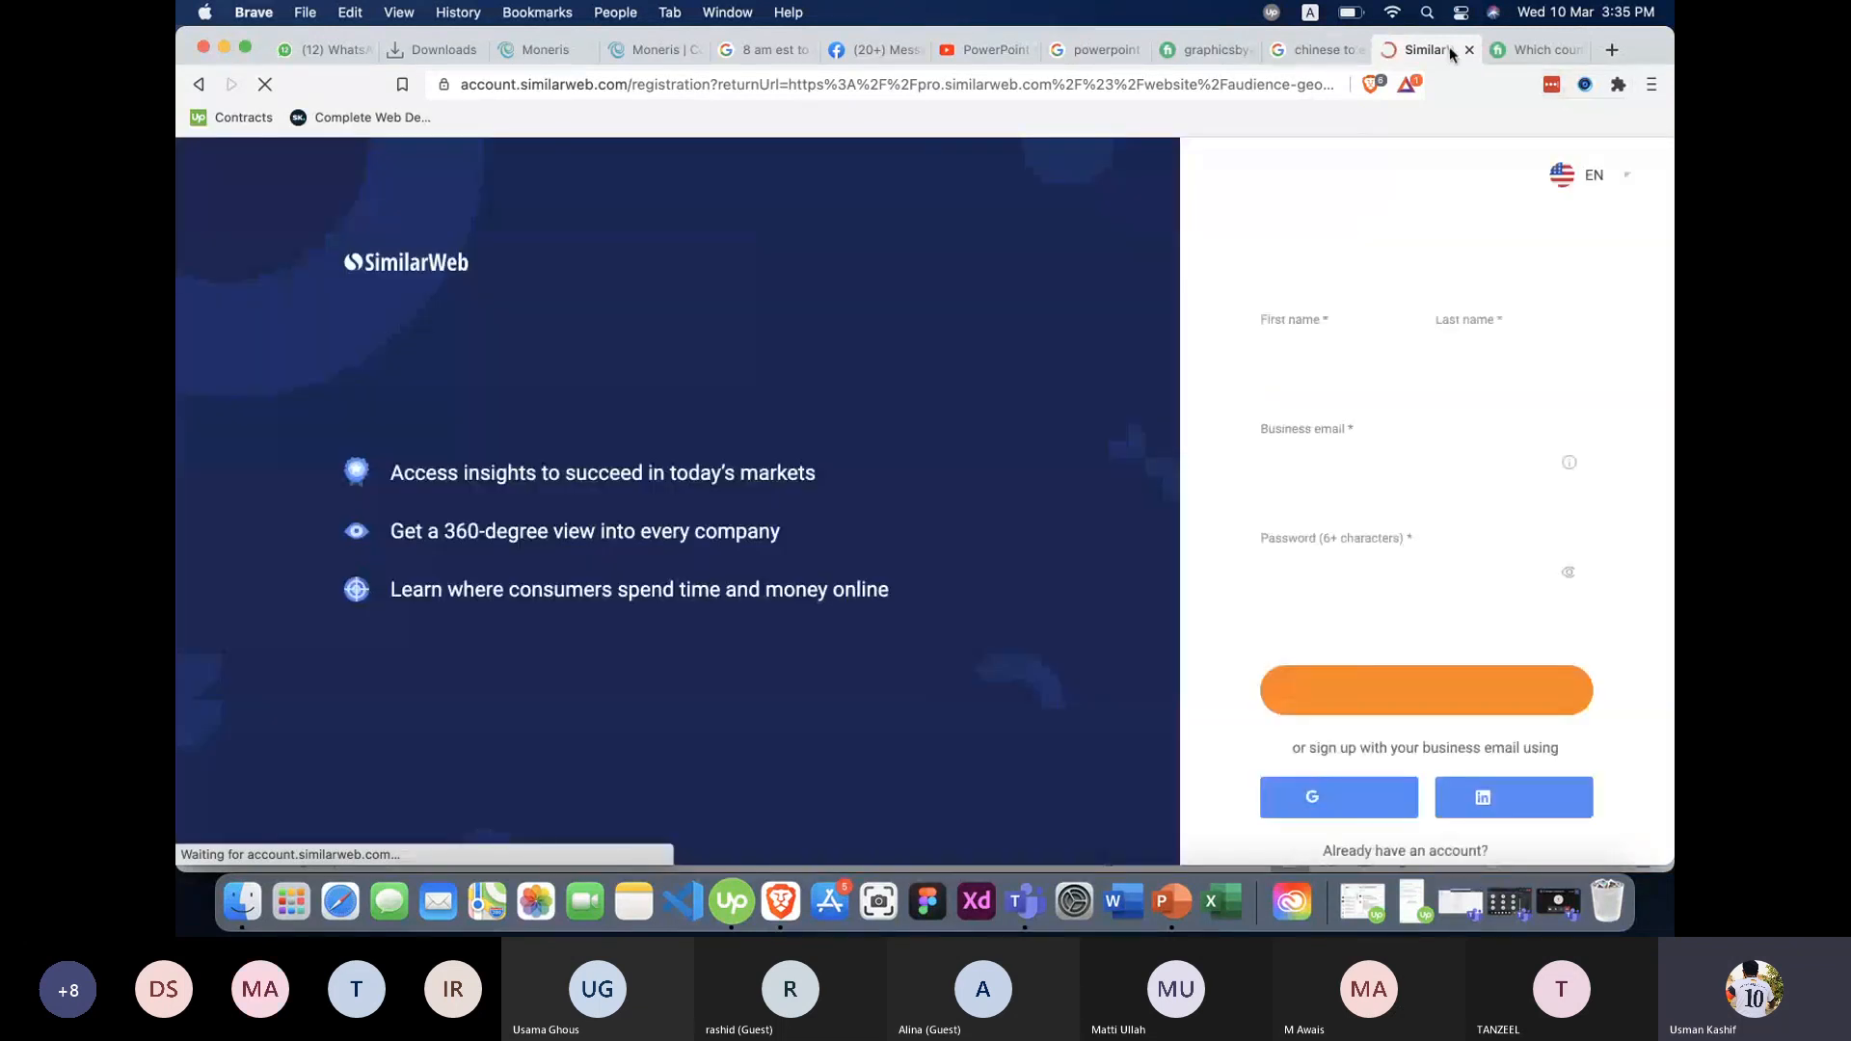
pyautogui.click(1467, 49)
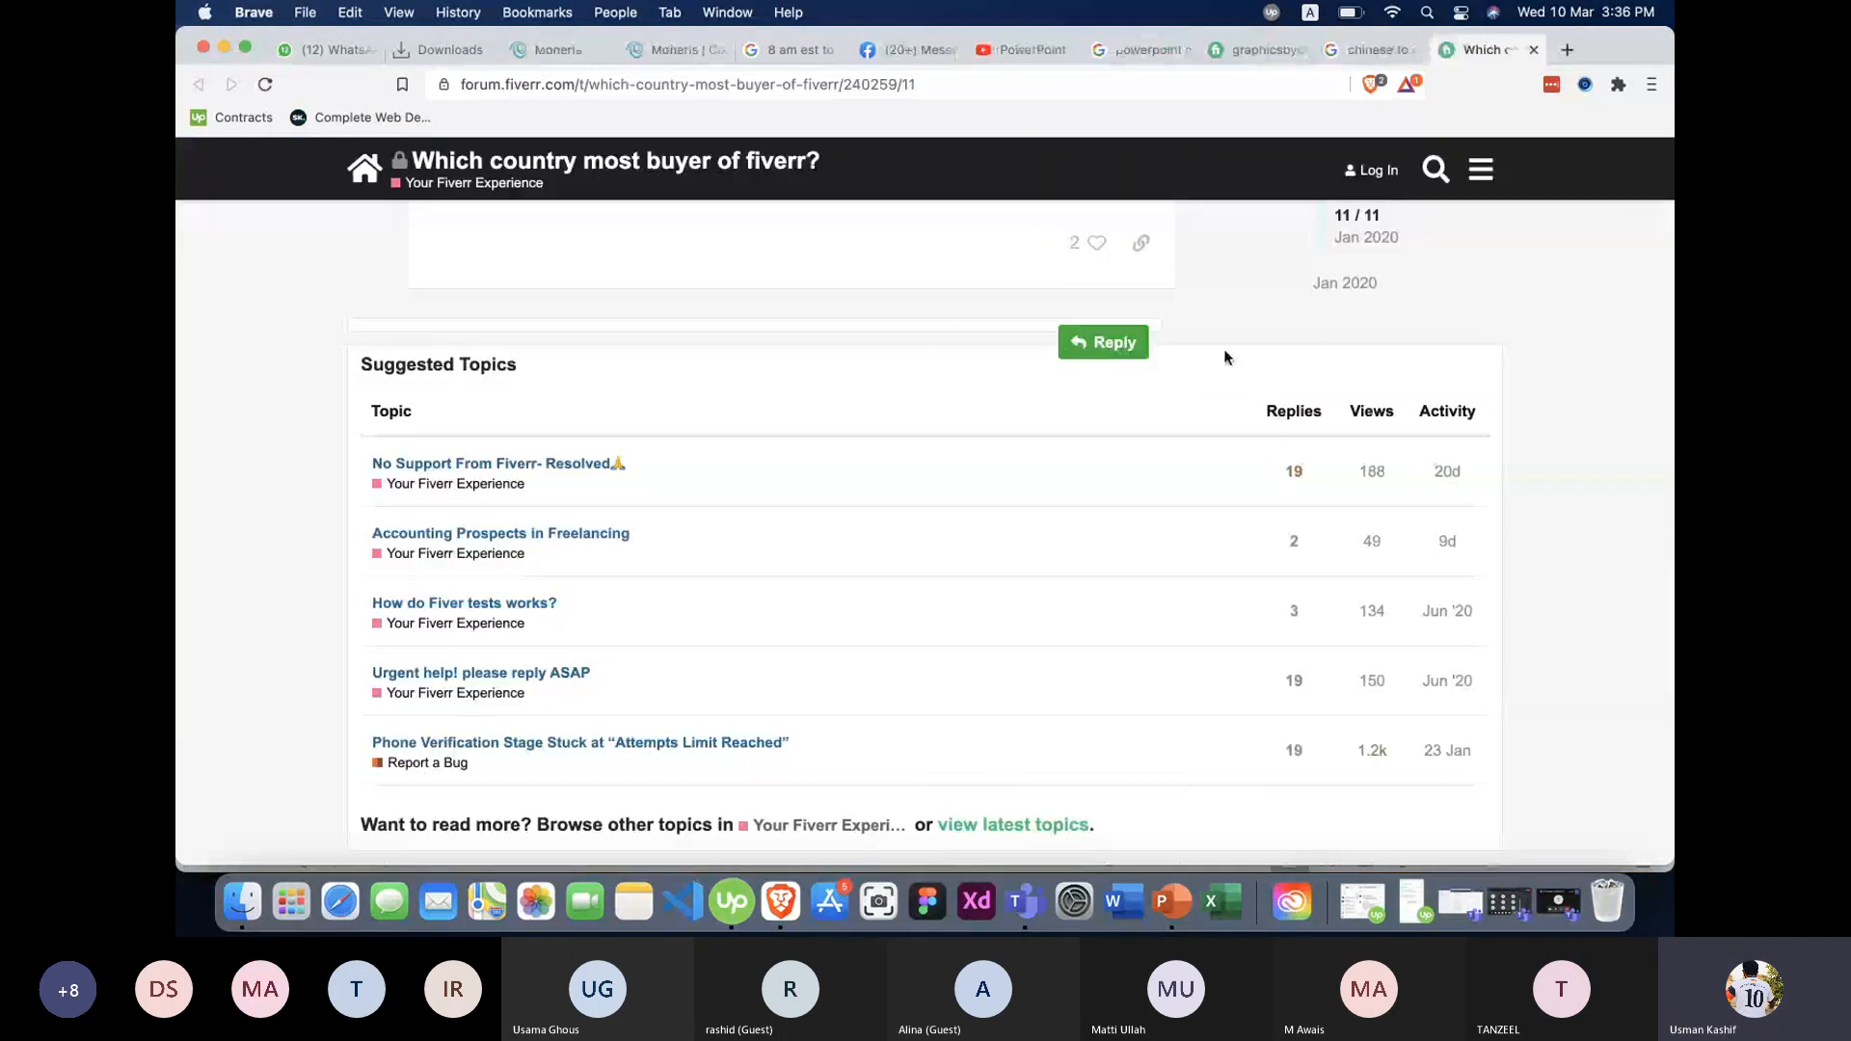
# Read back through the replies about buyer countries in the Fiverr forum thread.
pyautogui.scroll(-3, 1224, 355)
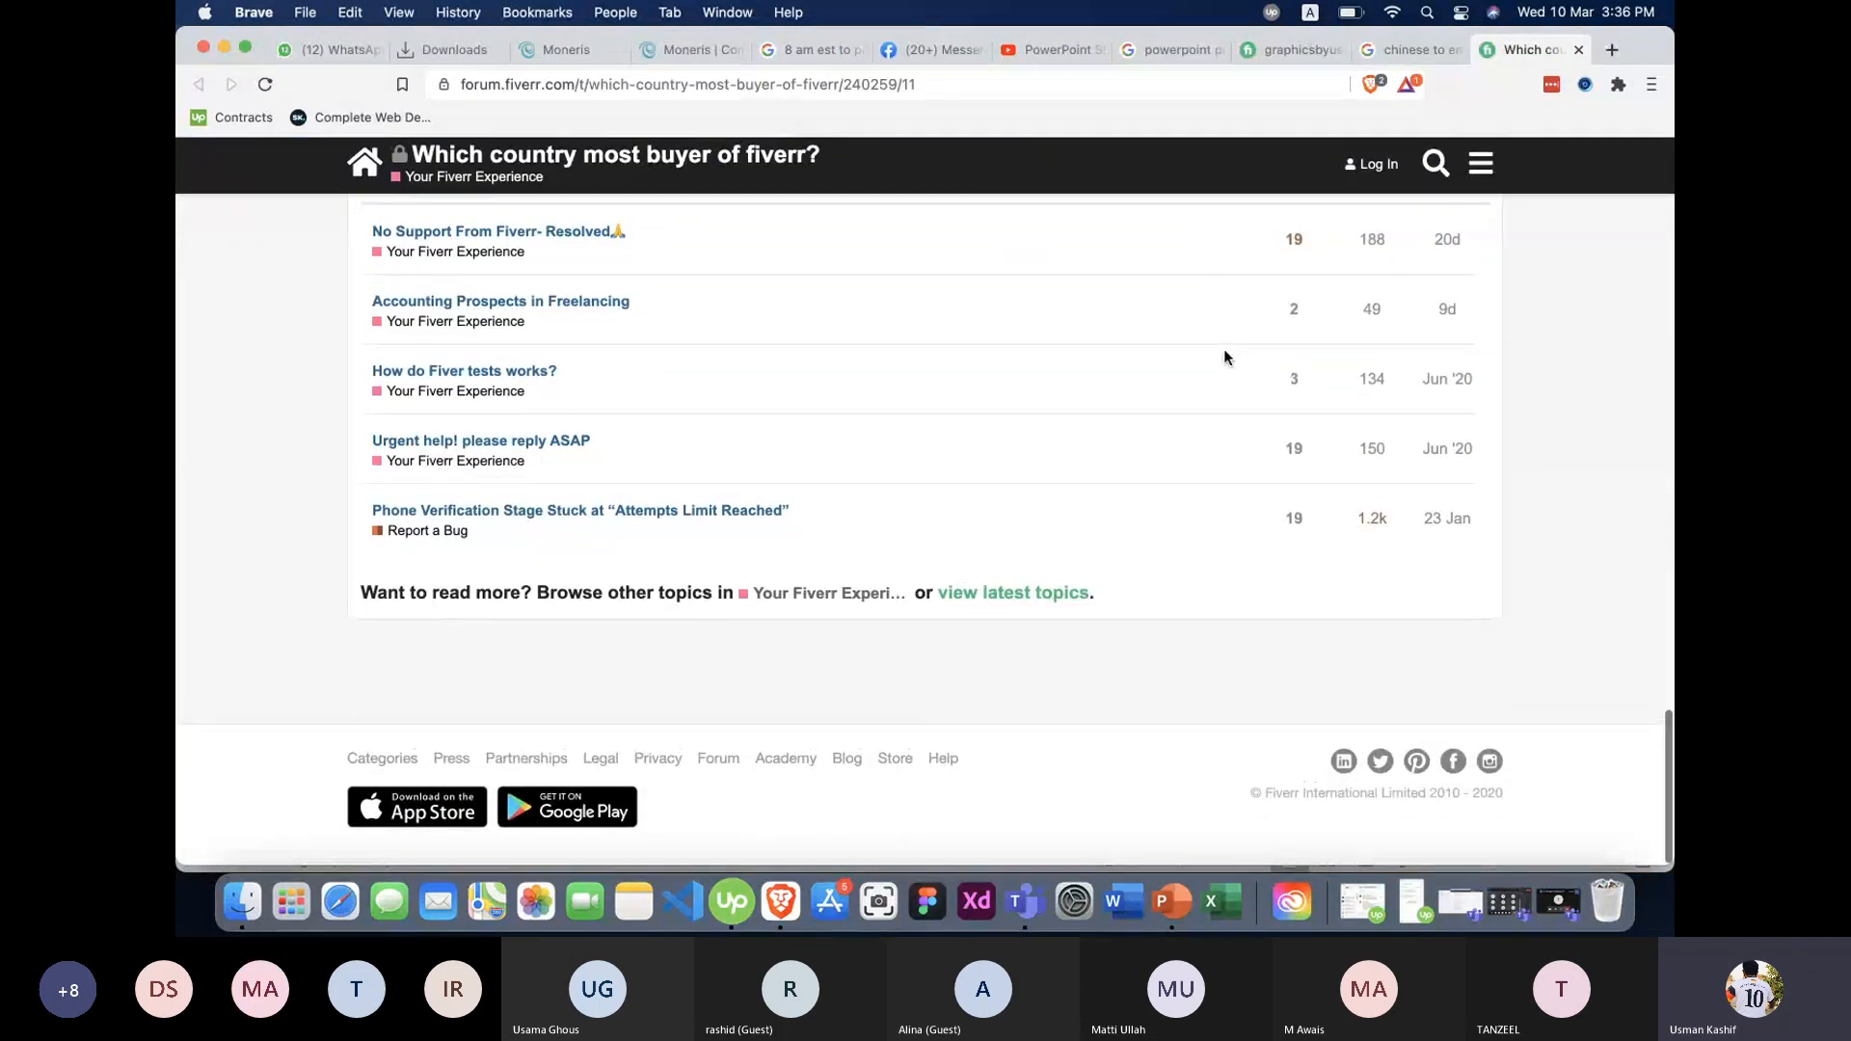
pyautogui.scroll(2, 1224, 356)
pyautogui.scroll(4, 1224, 358)
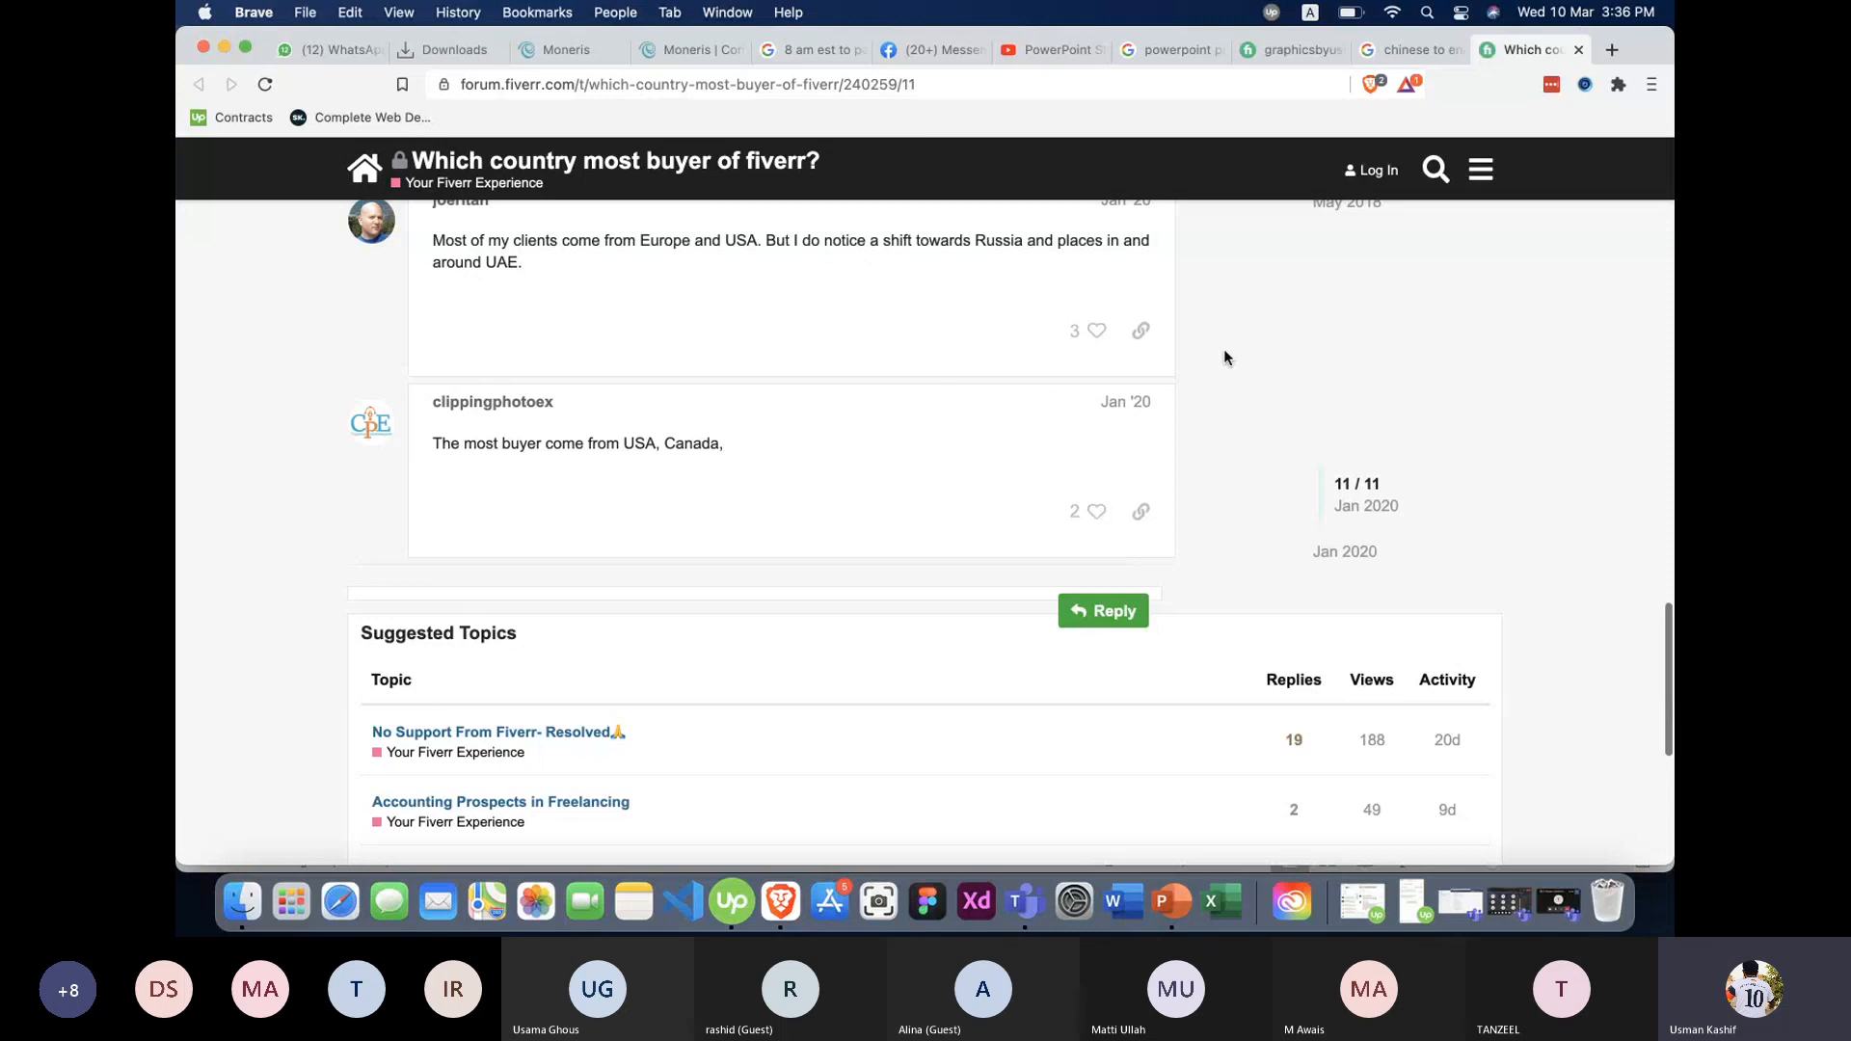
pyautogui.scroll(5, 1224, 358)
# Close the Chinese-to-English translator, the forum thread and the other Fiverr research pages, and switch to the Moneris search results.
pyautogui.click(1417, 50)
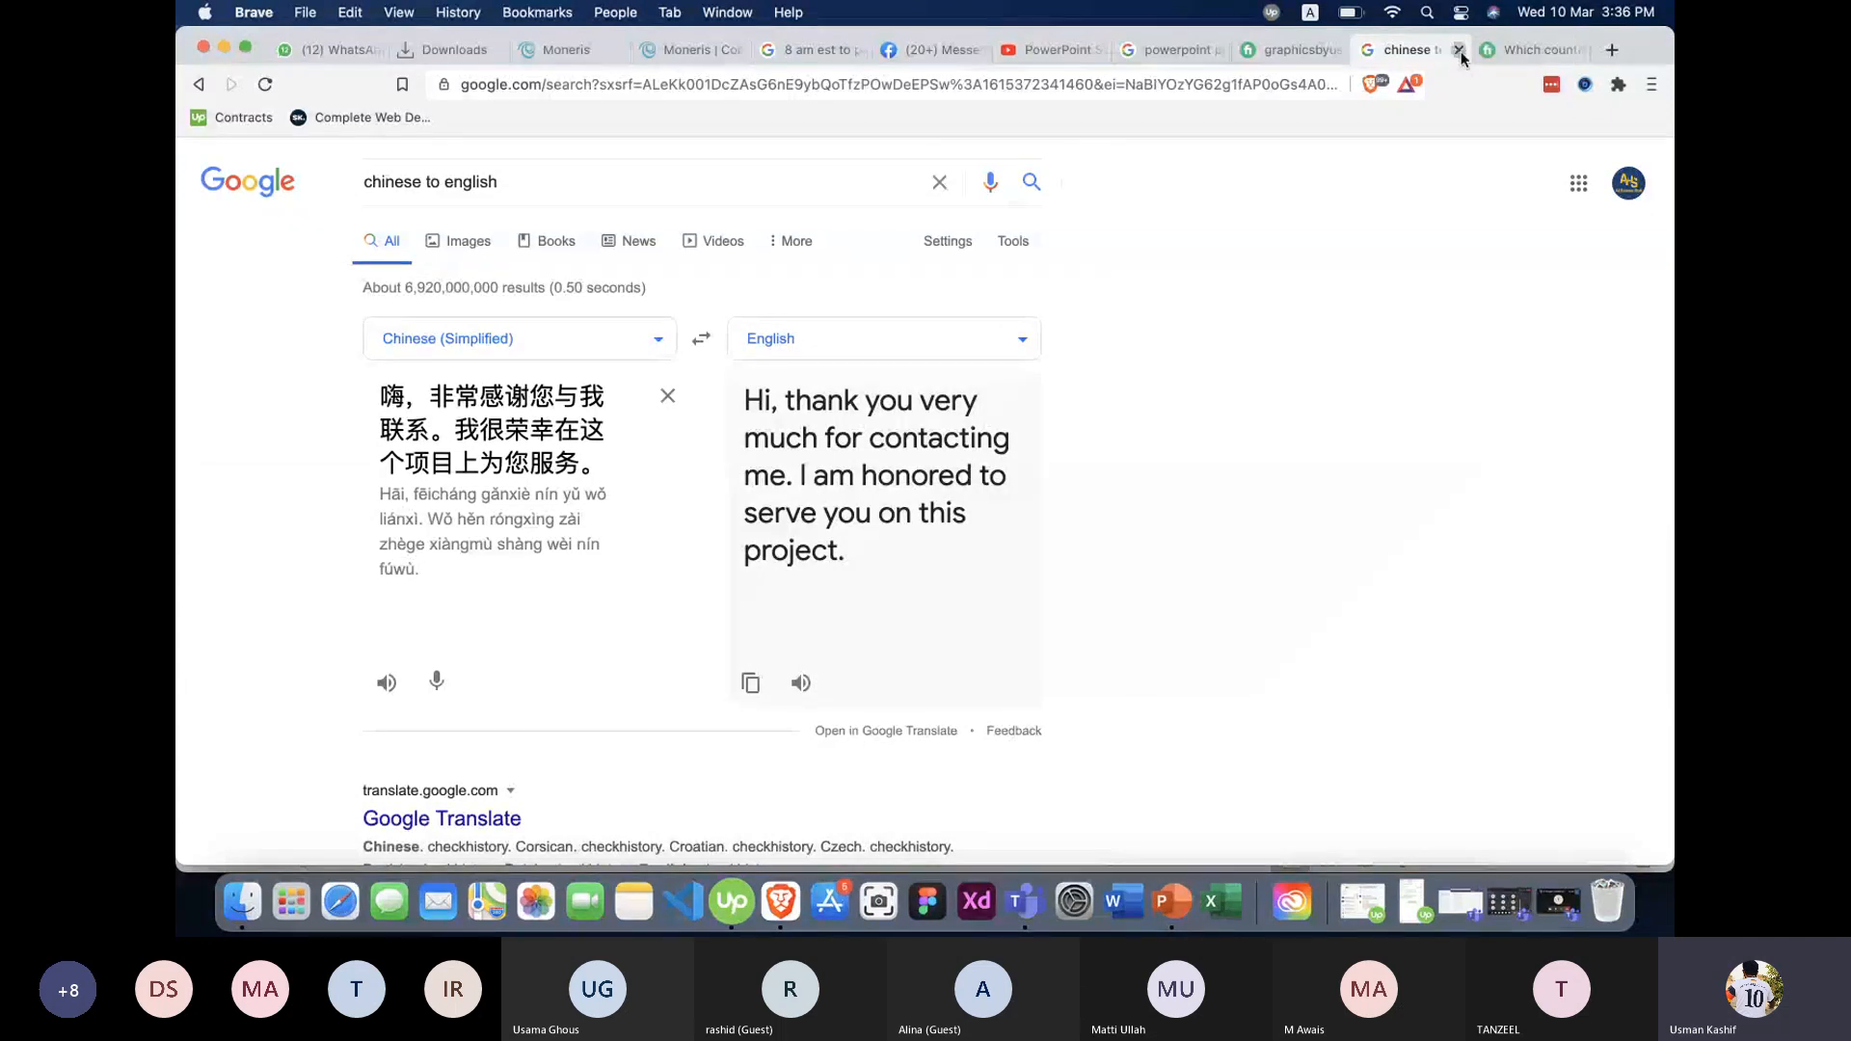
pyautogui.click(1458, 50)
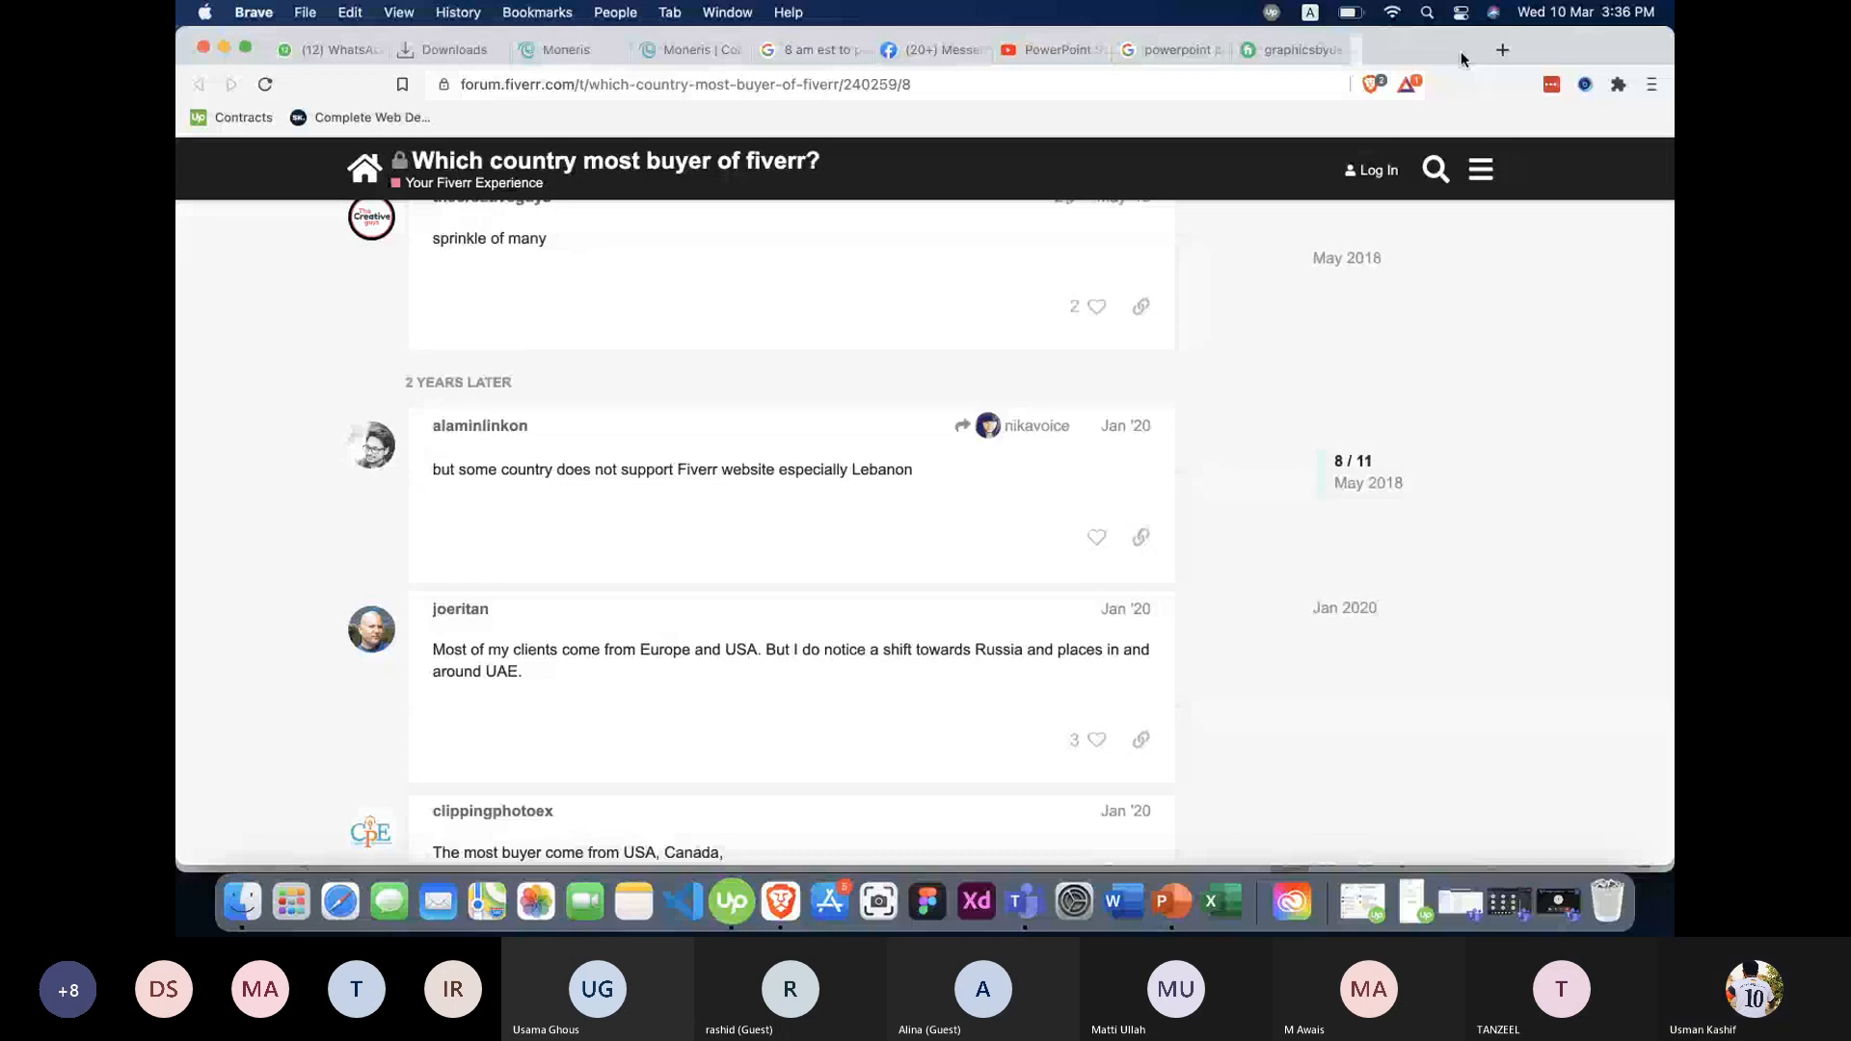
pyautogui.click(1460, 50)
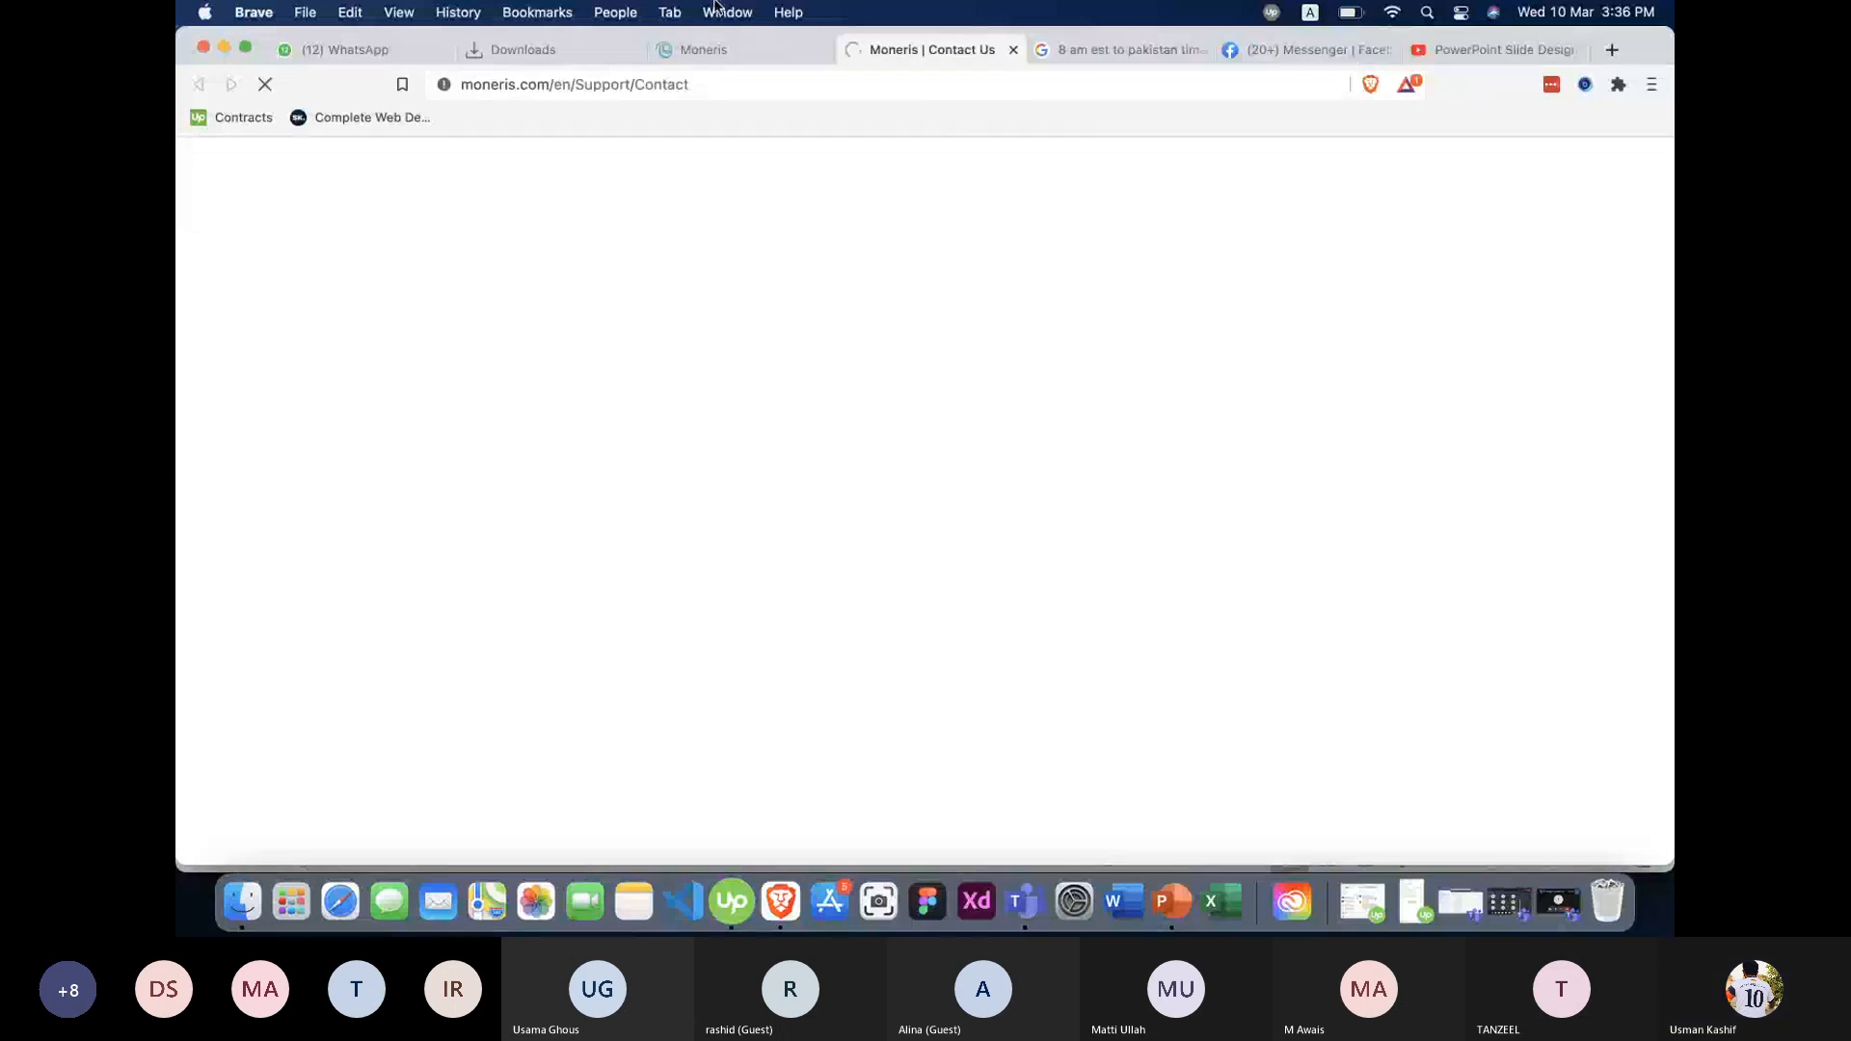
pyautogui.click(736, 64)
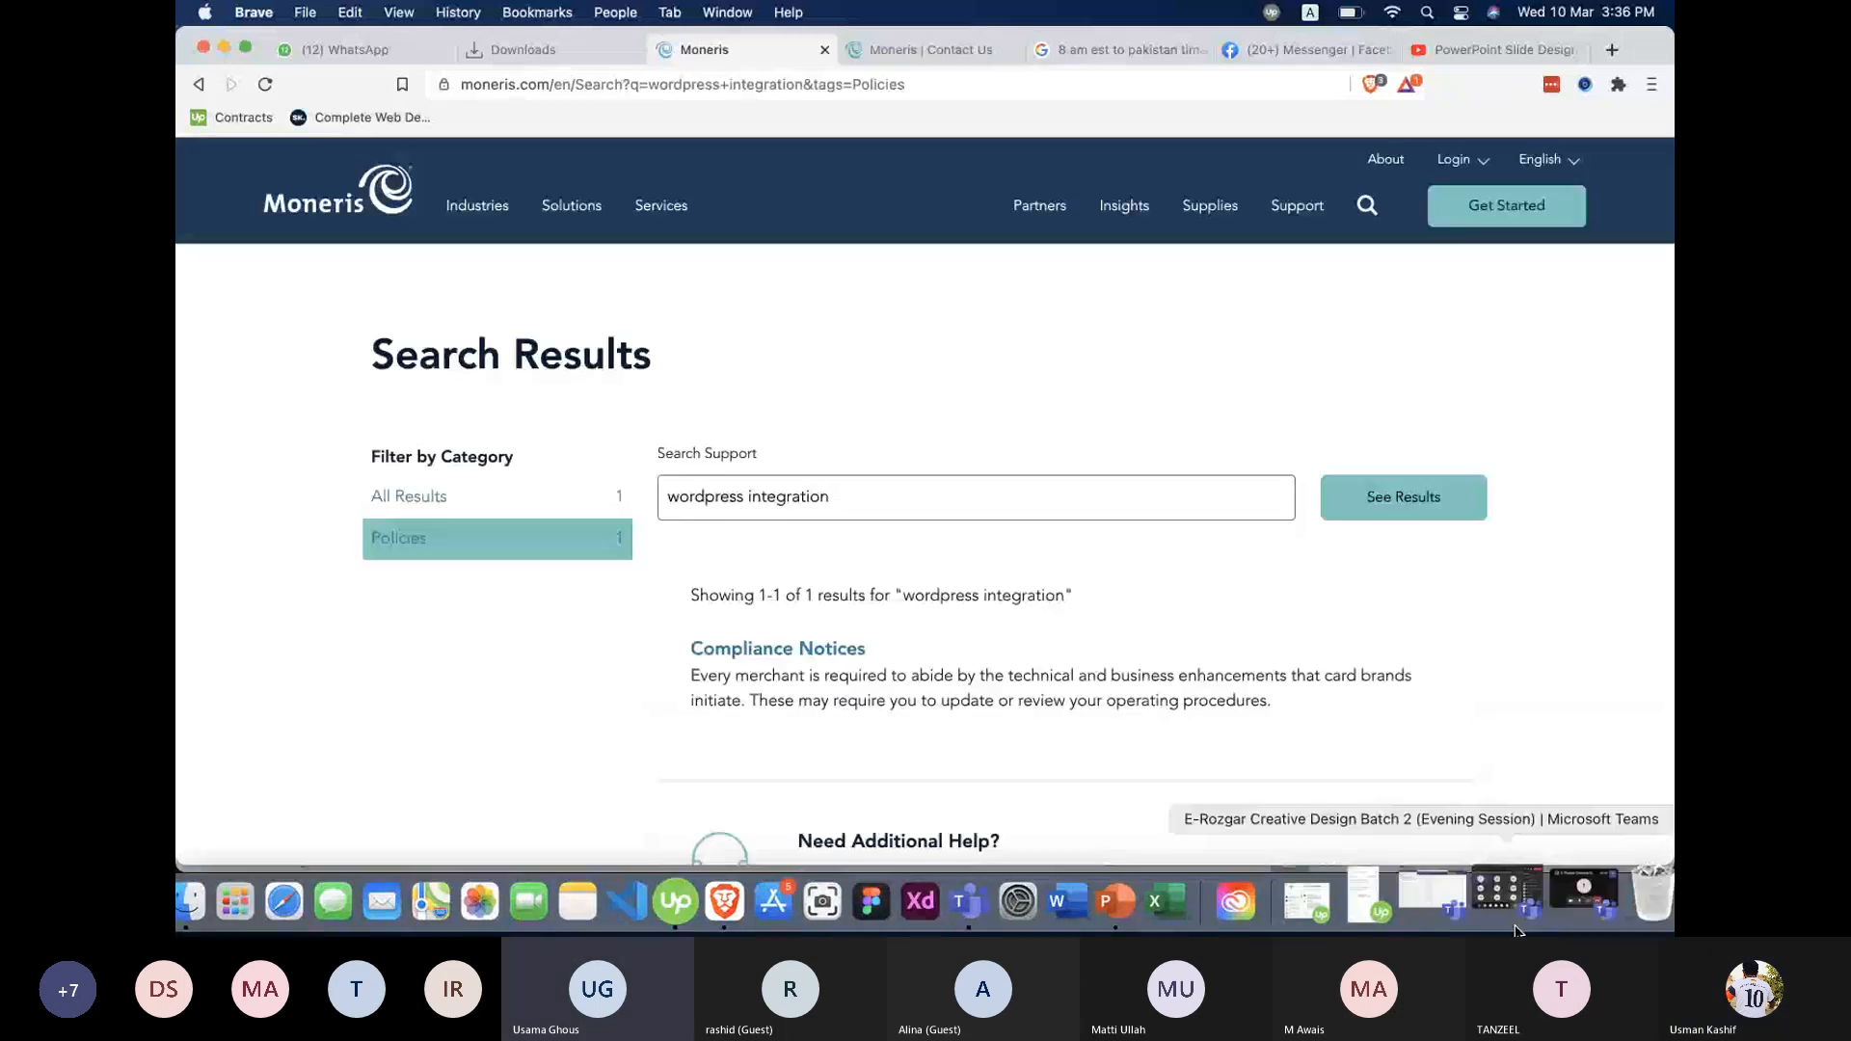